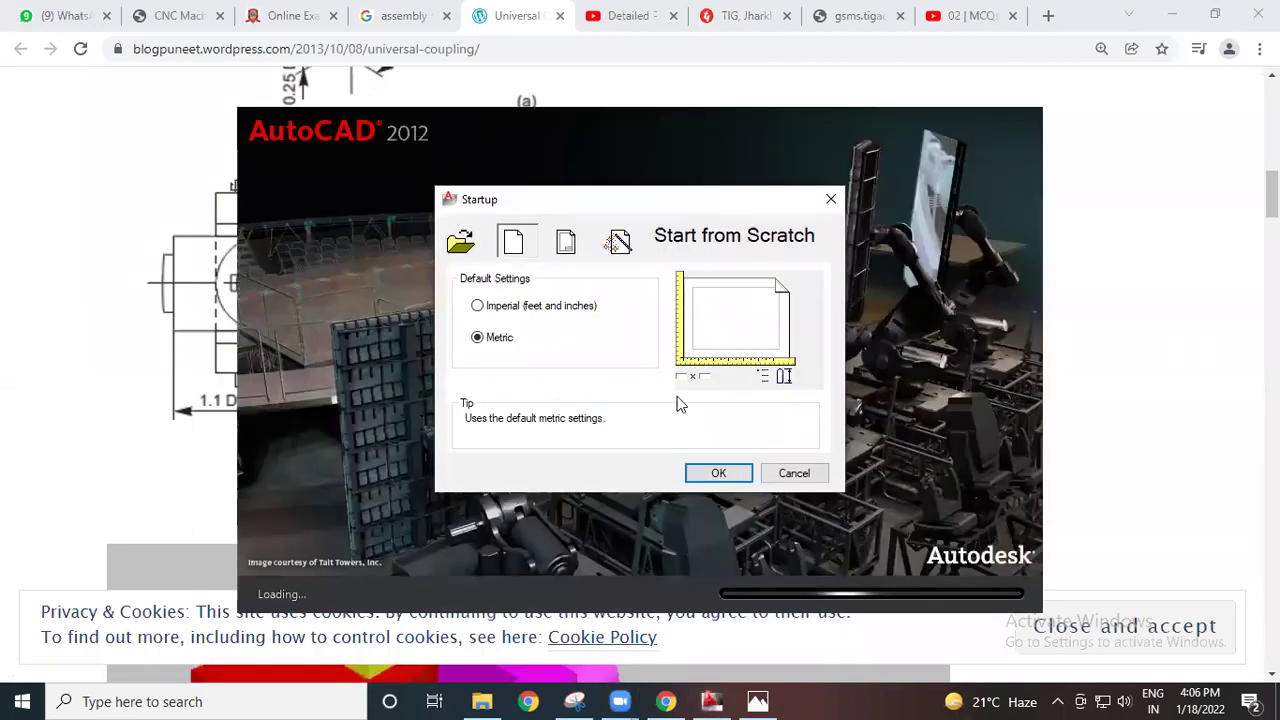
Step: Start a blank drawing from scratch with the metric default settings and fit the view to its extents
click(716, 468)
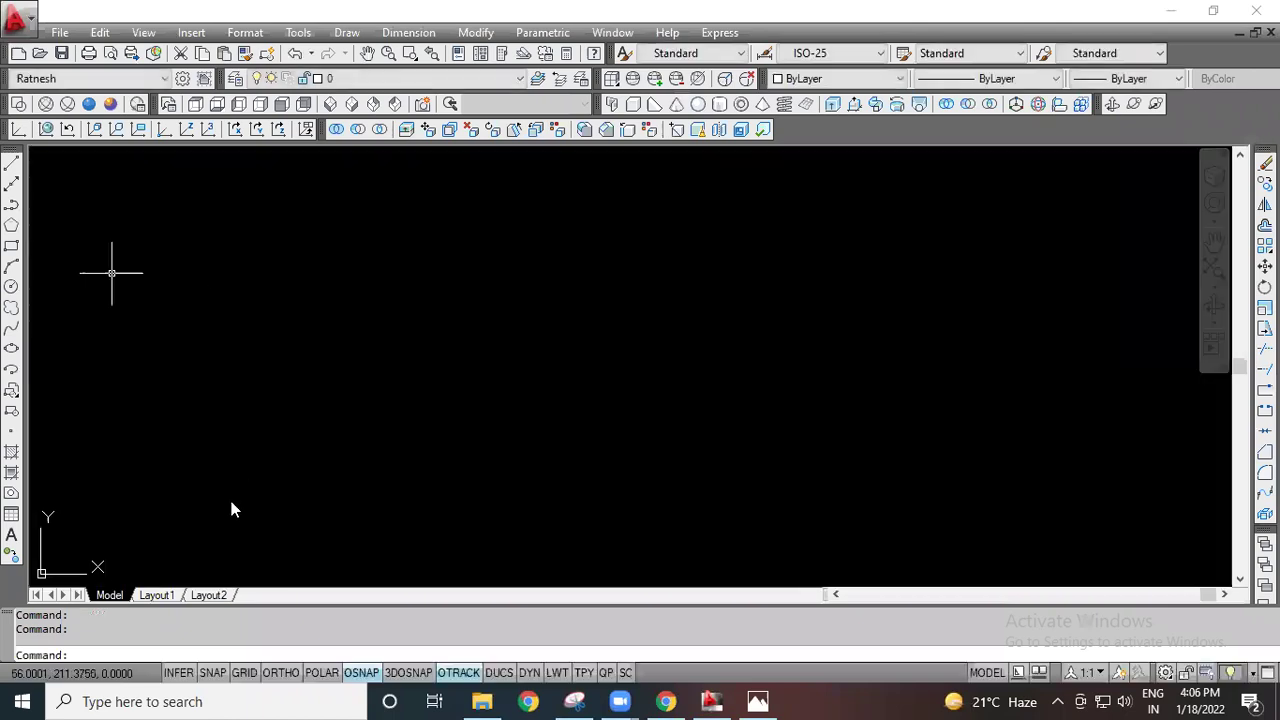
middle_click(500, 280)
middle_click(500, 280)
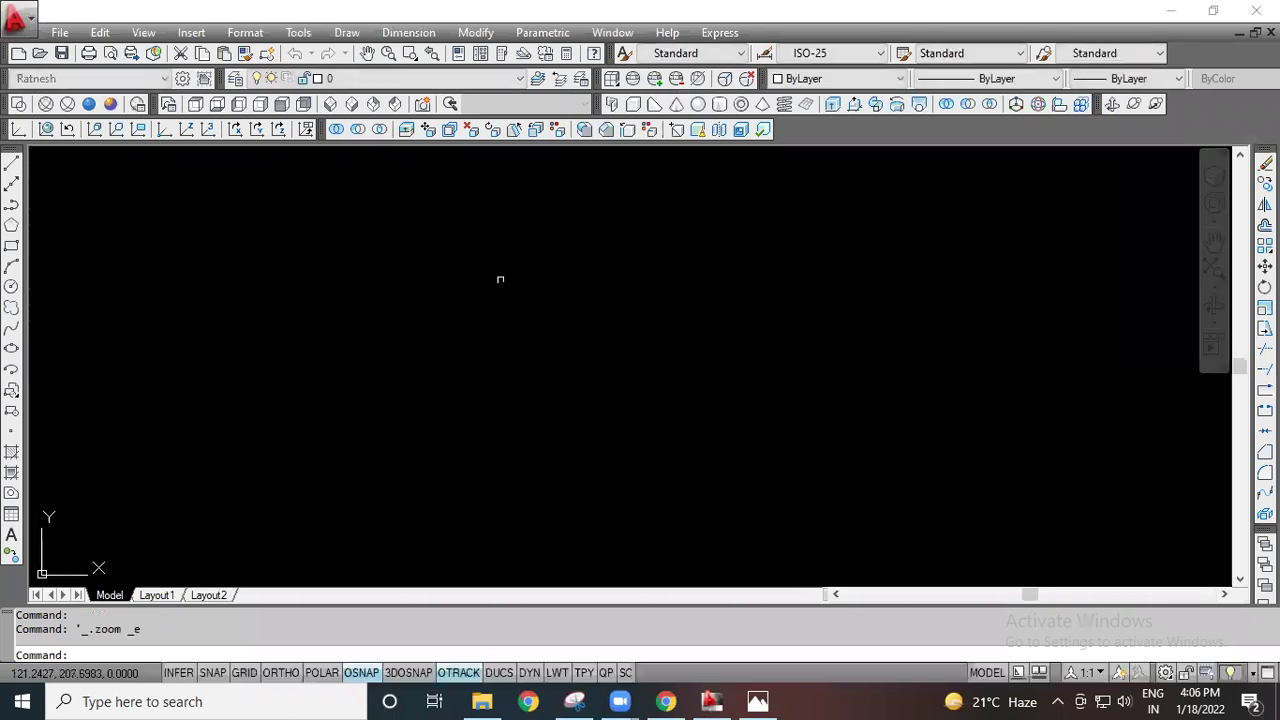
middle_click(500, 280)
middle_click(500, 280)
Step: Dismiss the Autodesk Exchange window and open the recent drawing Lathe Tailstock.dwg
click(24, 26)
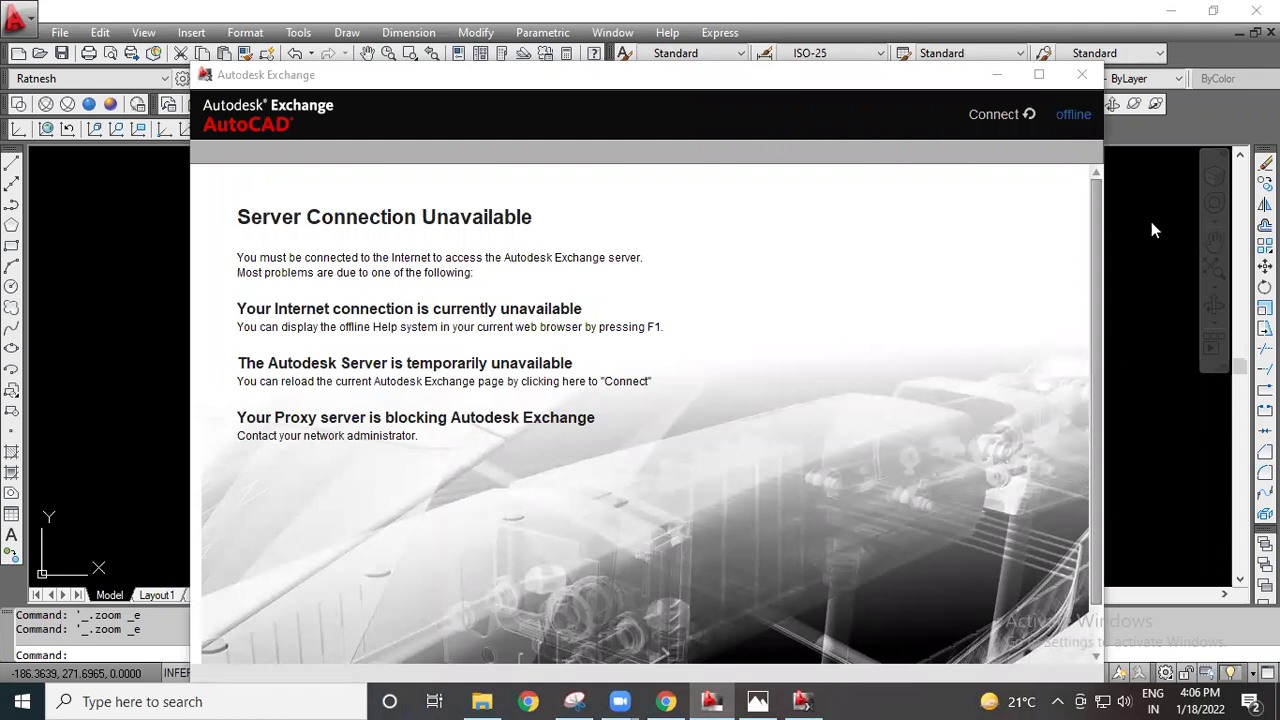
click(1082, 75)
click(1082, 77)
click(934, 286)
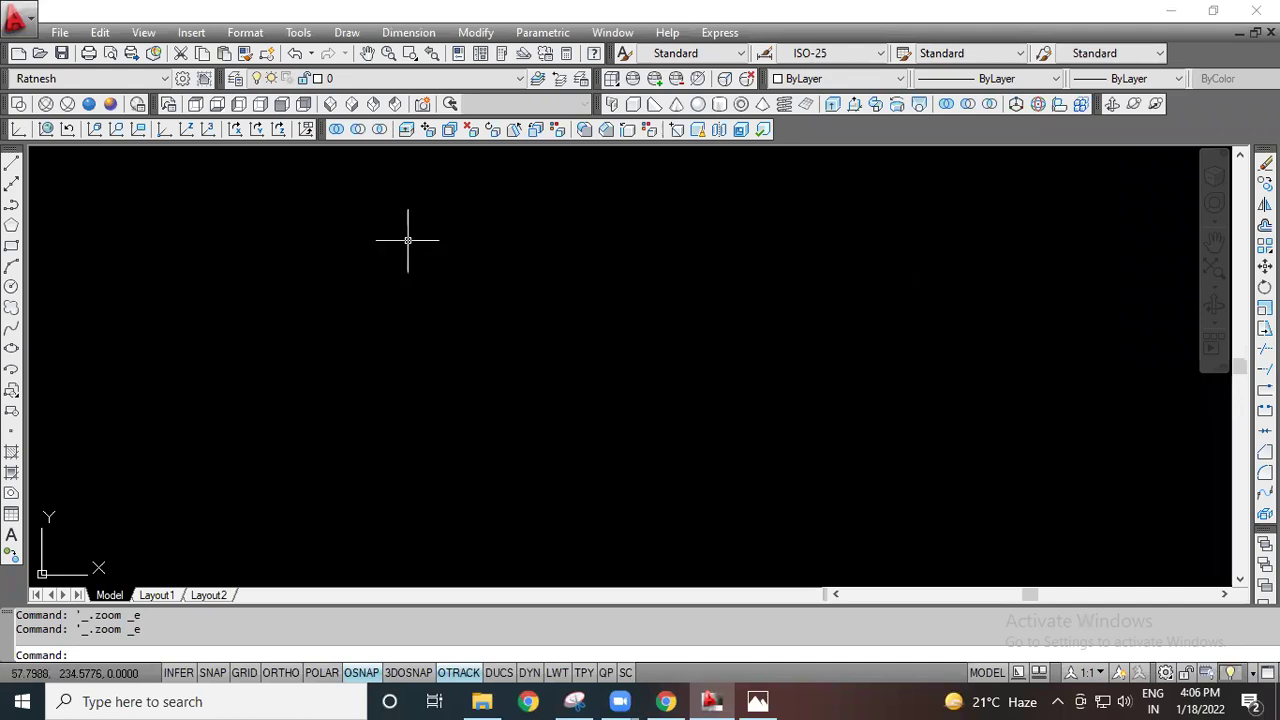
click(32, 28)
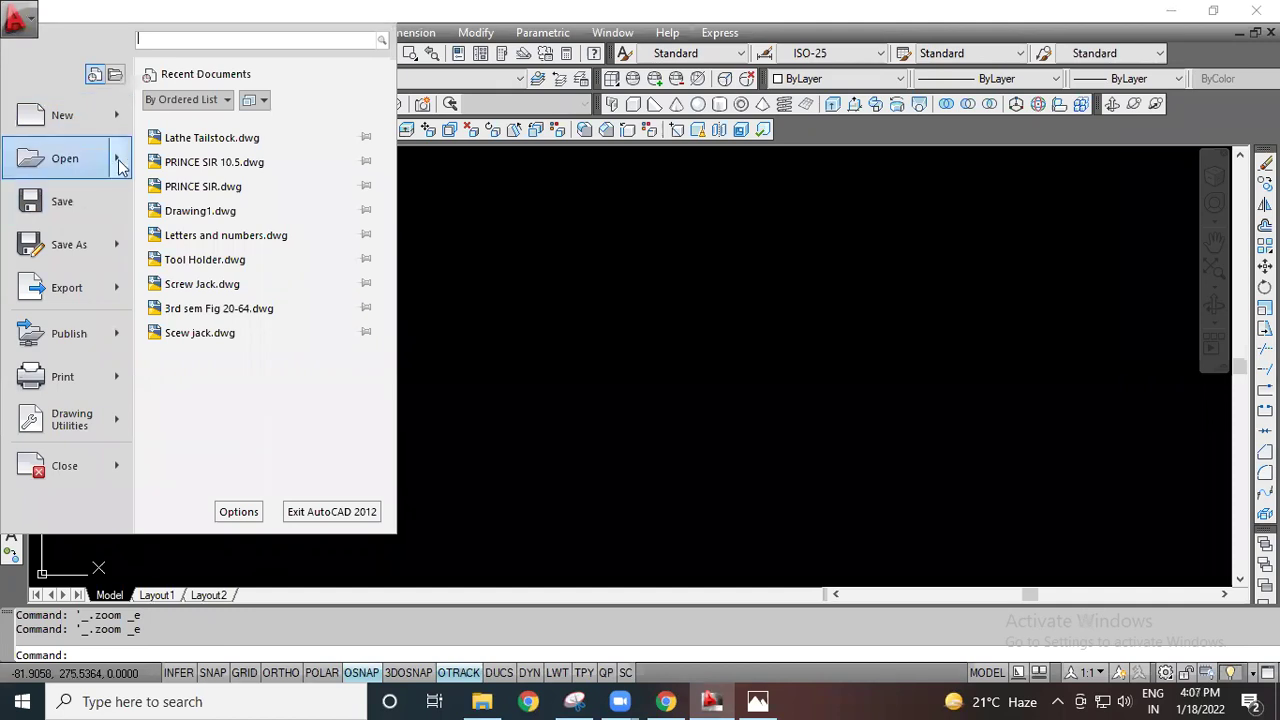
click(198, 138)
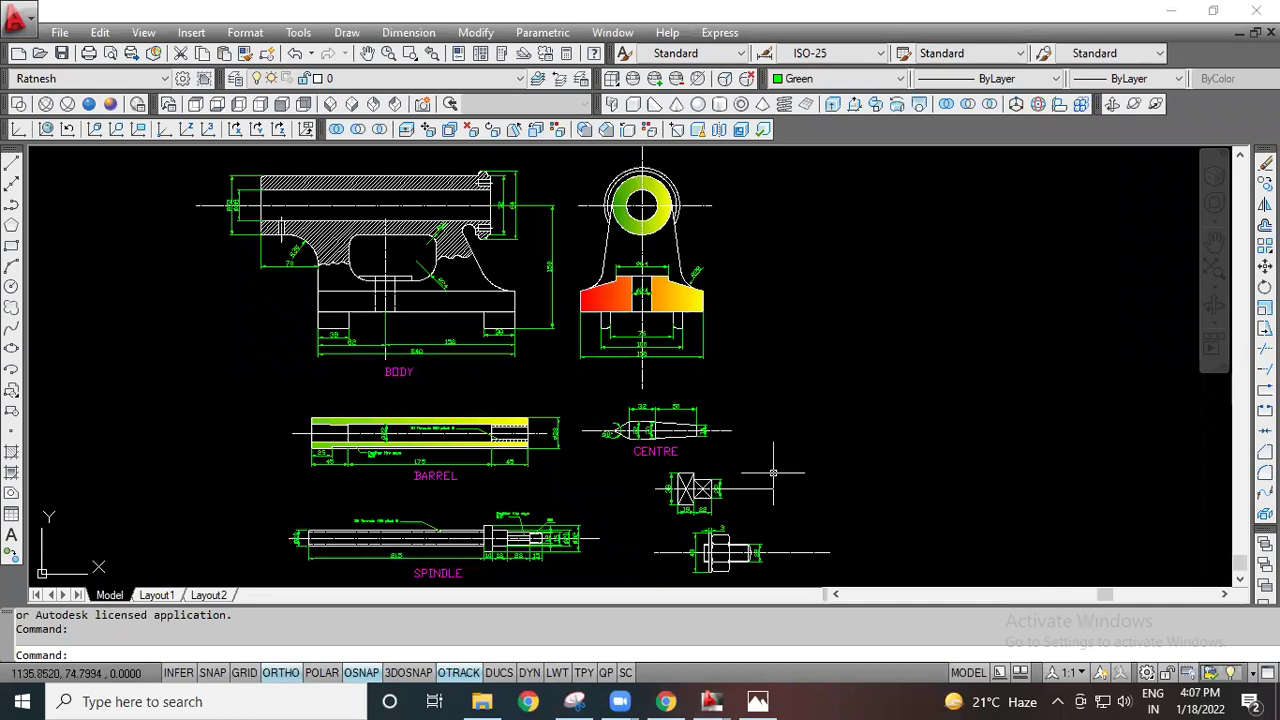
Step: Examine the layout of the lathe tailstock part drawings and the dimensioned Centre up close
scroll(814, 438, down, 1)
middle_drag(847, 443, 825, 363)
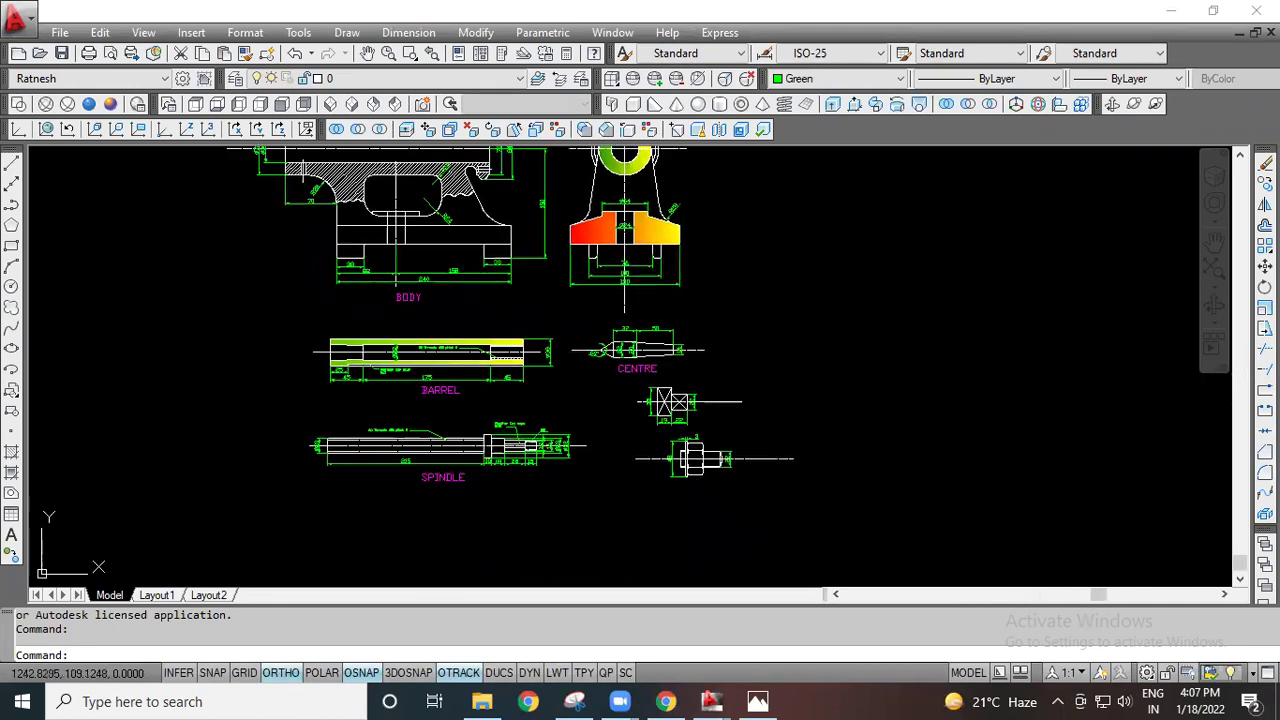
scroll(745, 363, up, 3)
scroll(644, 367, up, 3)
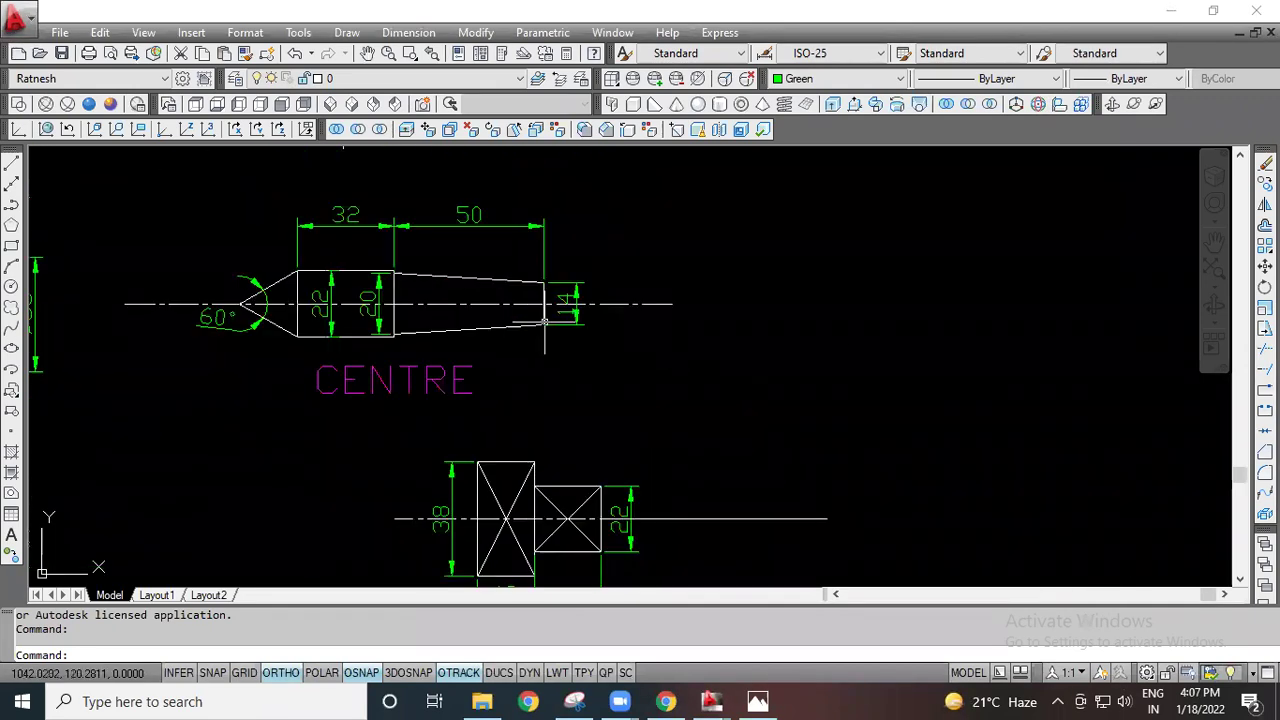
scroll(667, 346, down, 3)
scroll(425, 392, down, 2)
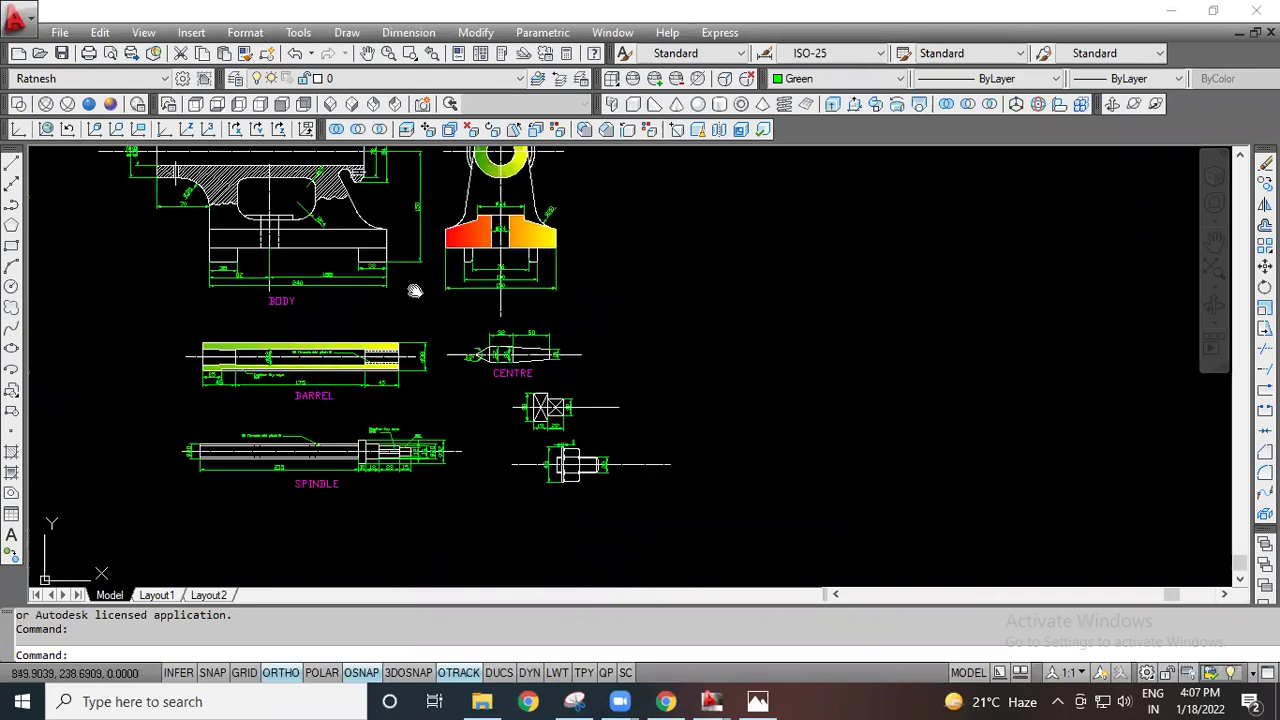
scroll(414, 288, down, 2)
Step: Examine the tailstock Body's sectioned front and side views, including hatching, radii and dimensions, along with the overall sheet
scroll(365, 292, up, 5)
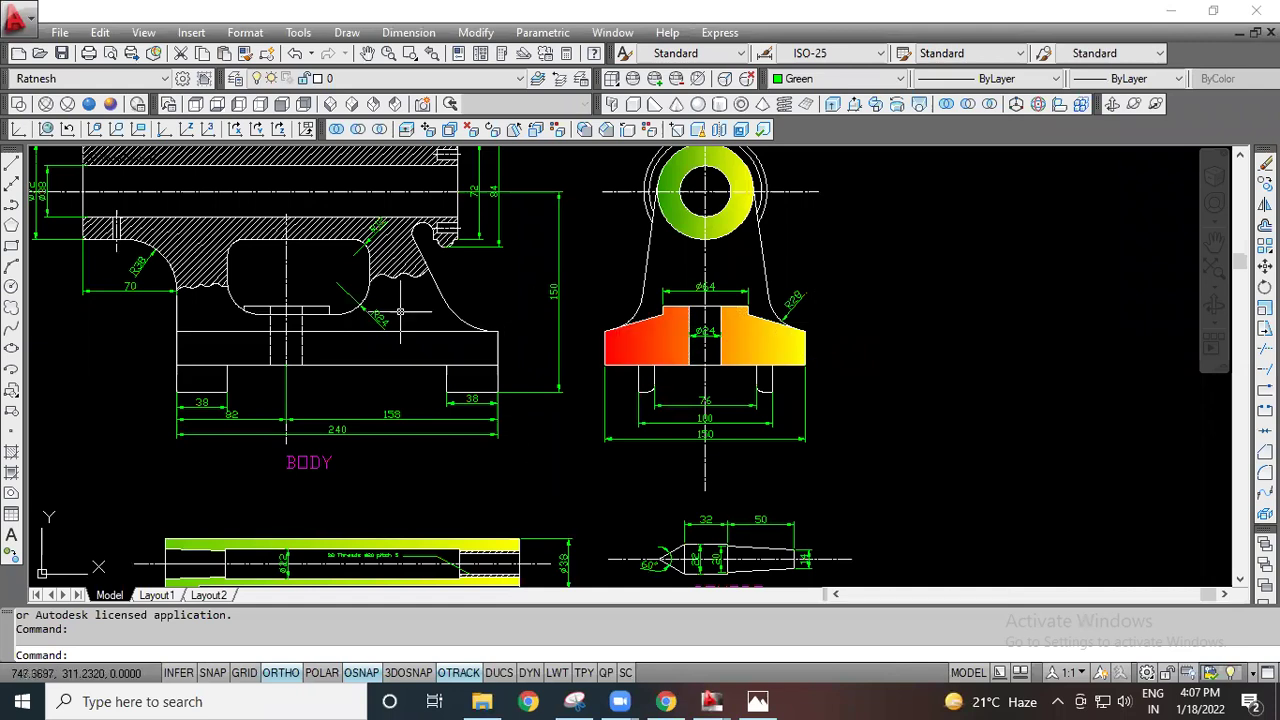
scroll(522, 320, down, 2)
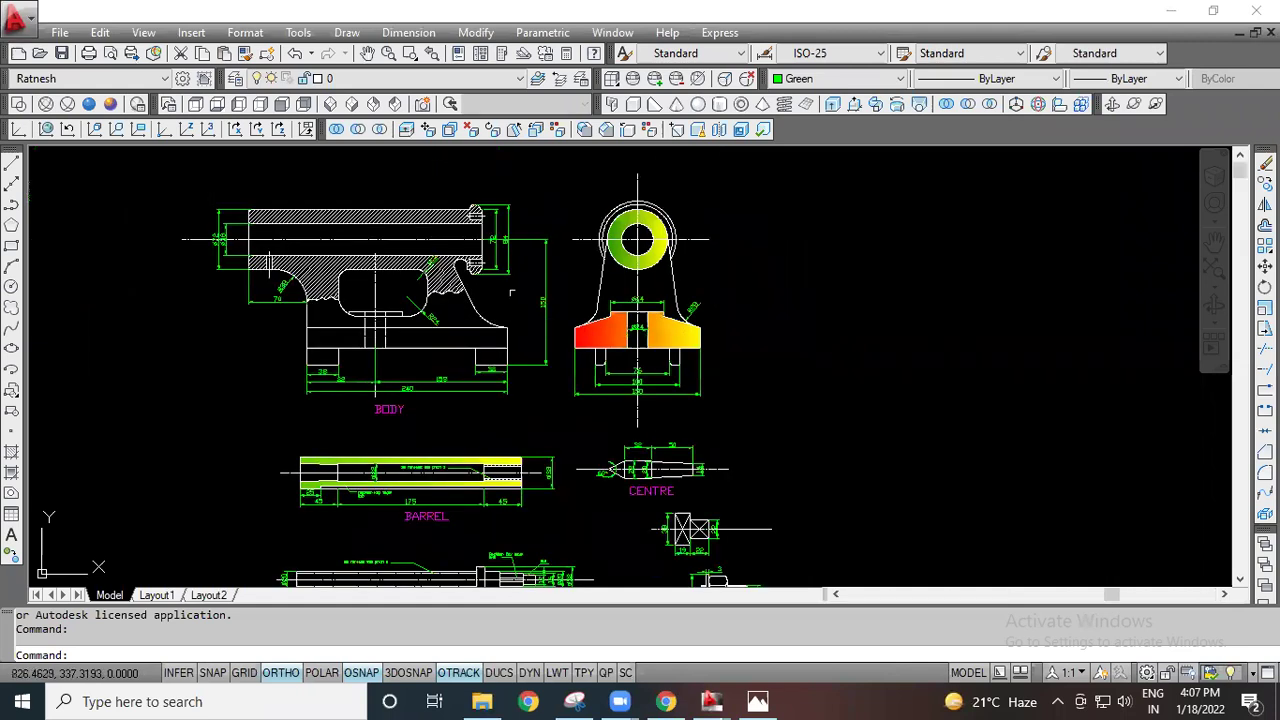
scroll(514, 290, up, 3)
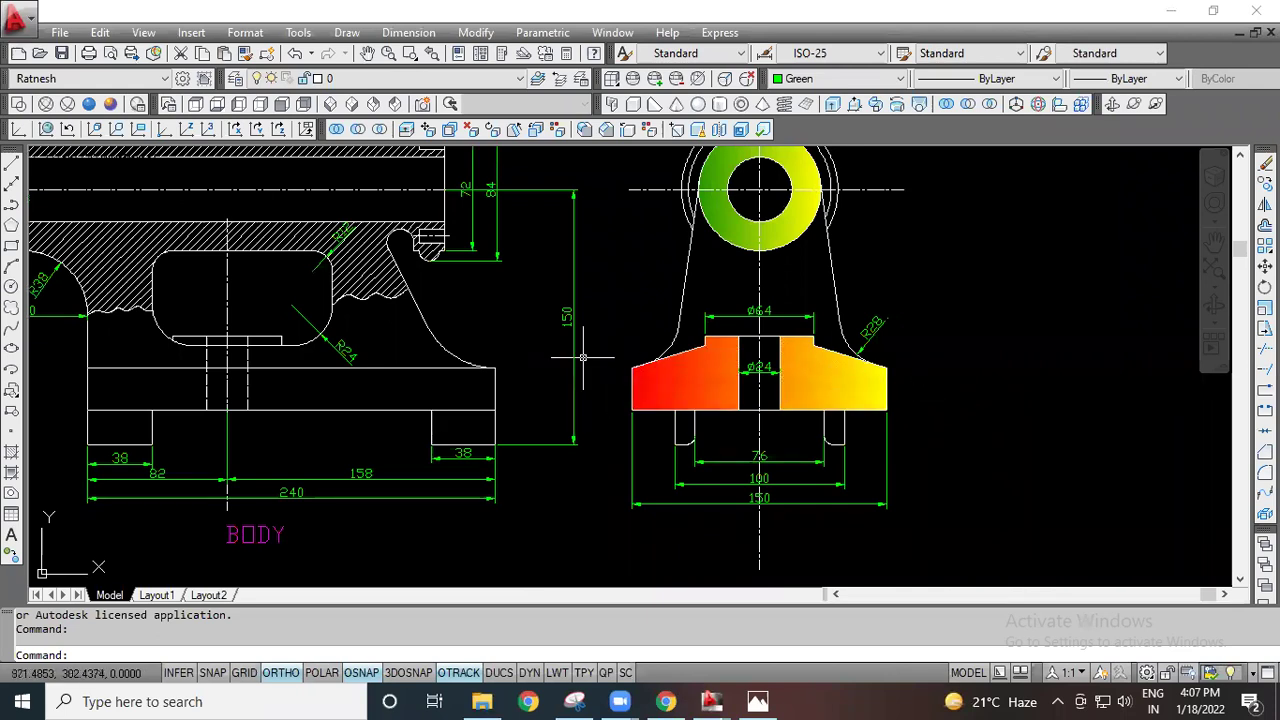
scroll(582, 357, down, 3)
scroll(405, 293, up, 2)
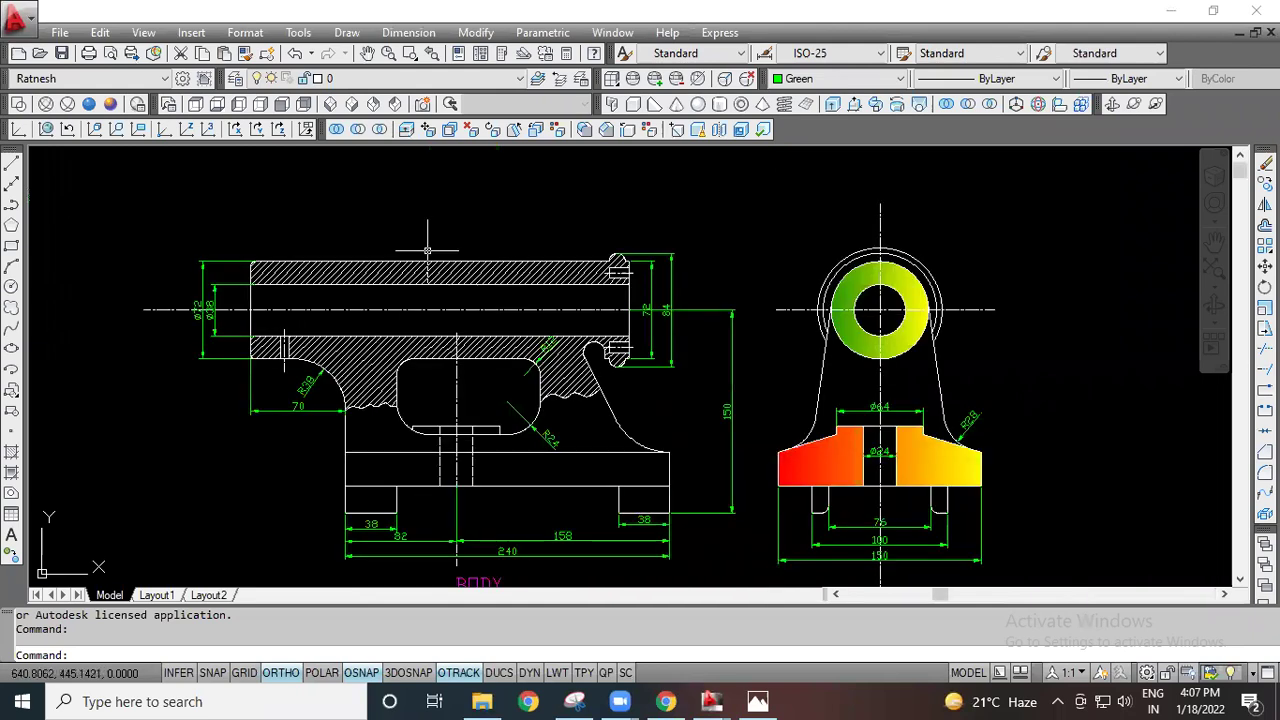
scroll(410, 356, up, 4)
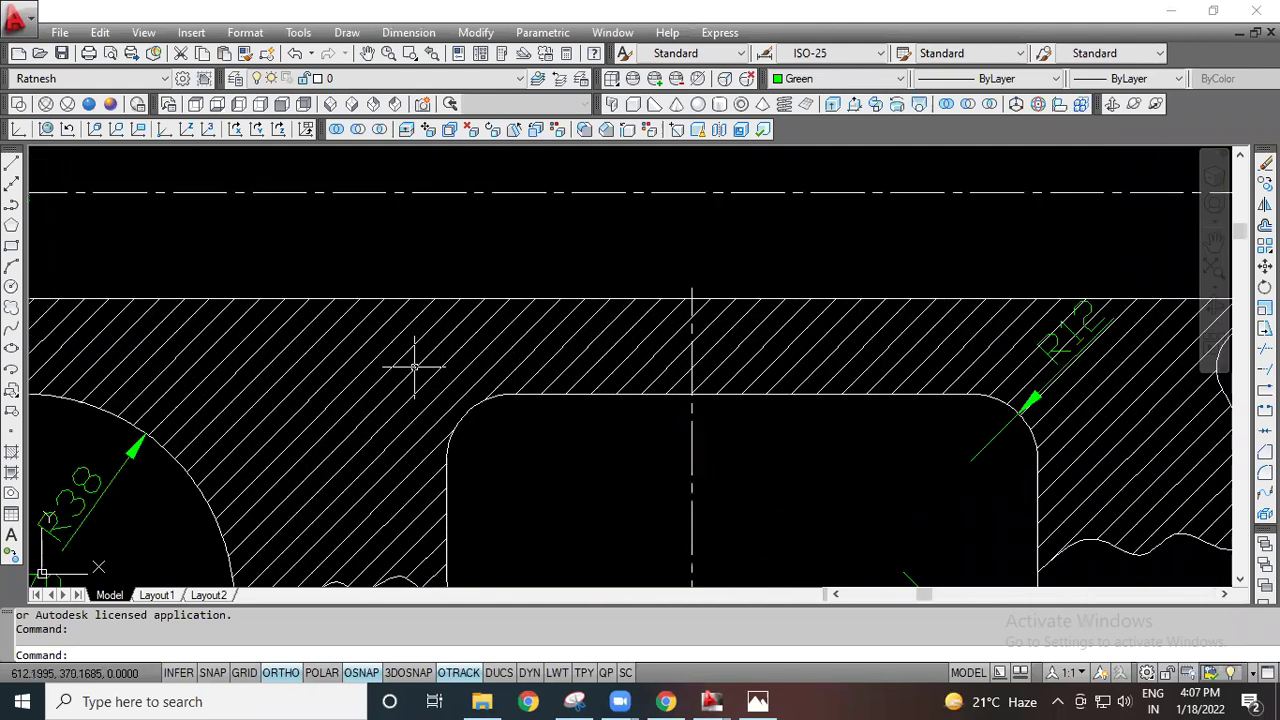
scroll(436, 361, down, 4)
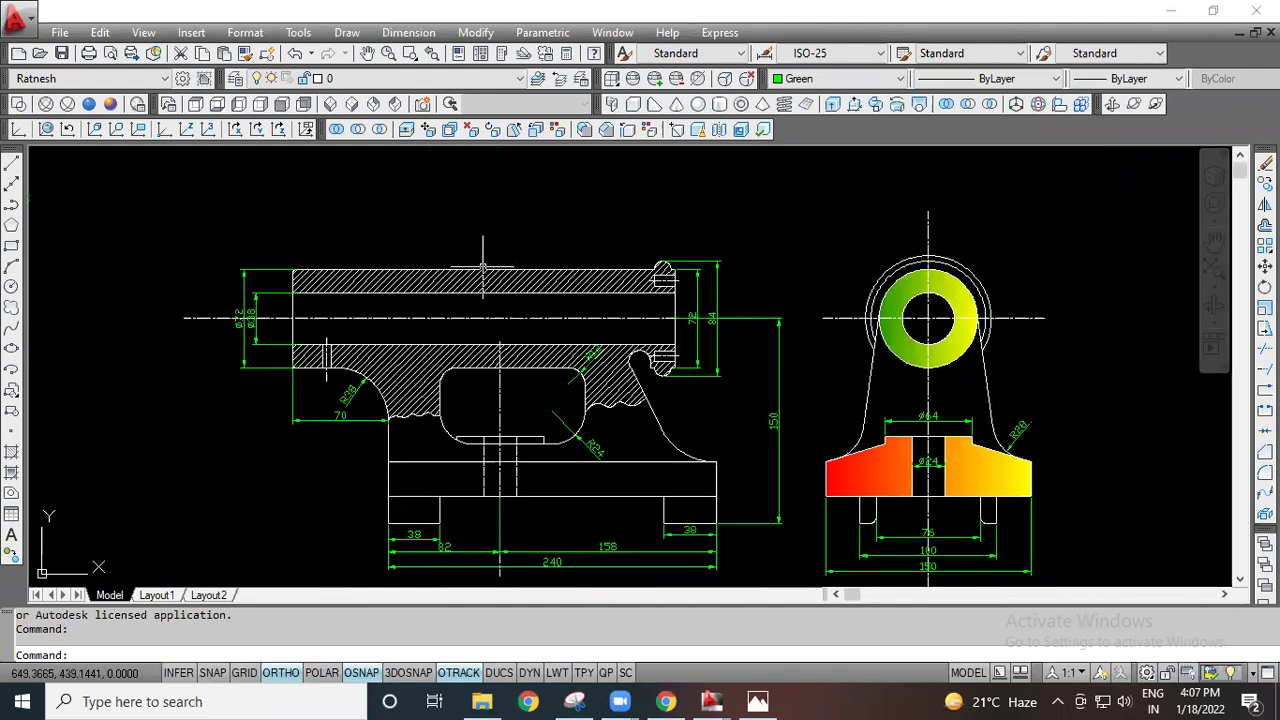
click(408, 377)
key(Escape)
scroll(788, 342, up, 2)
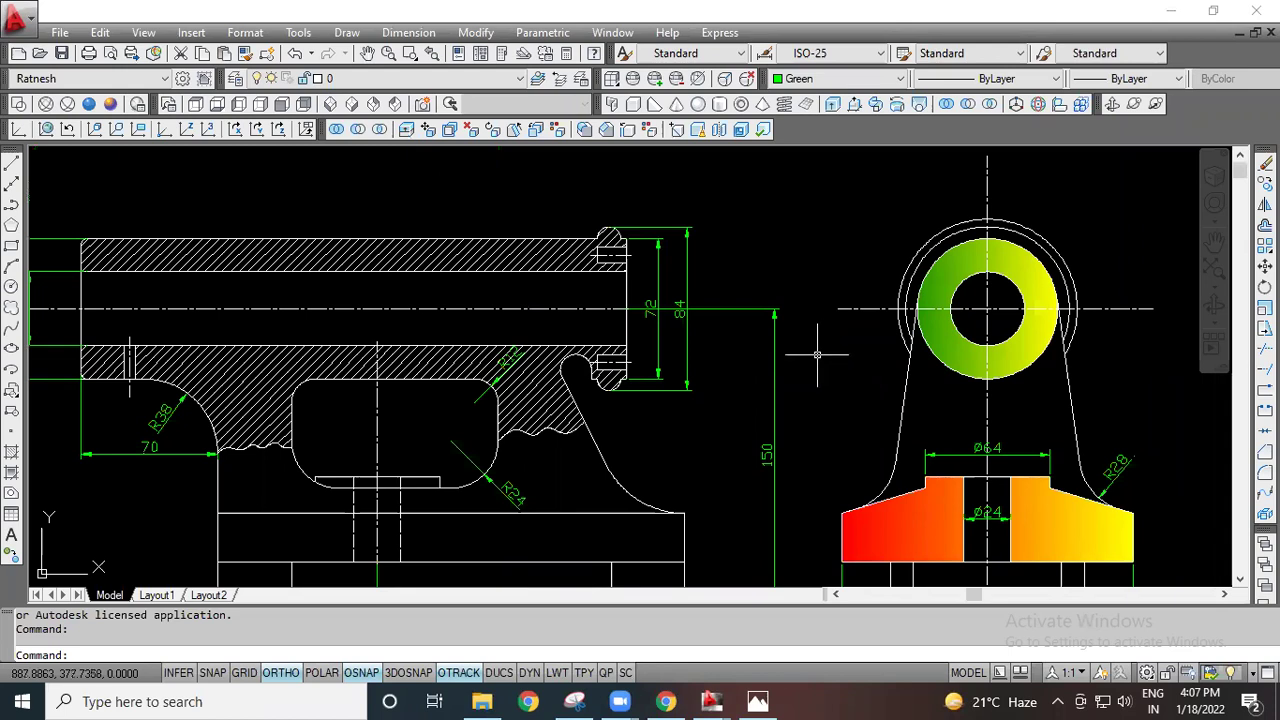
scroll(808, 338, down, 2)
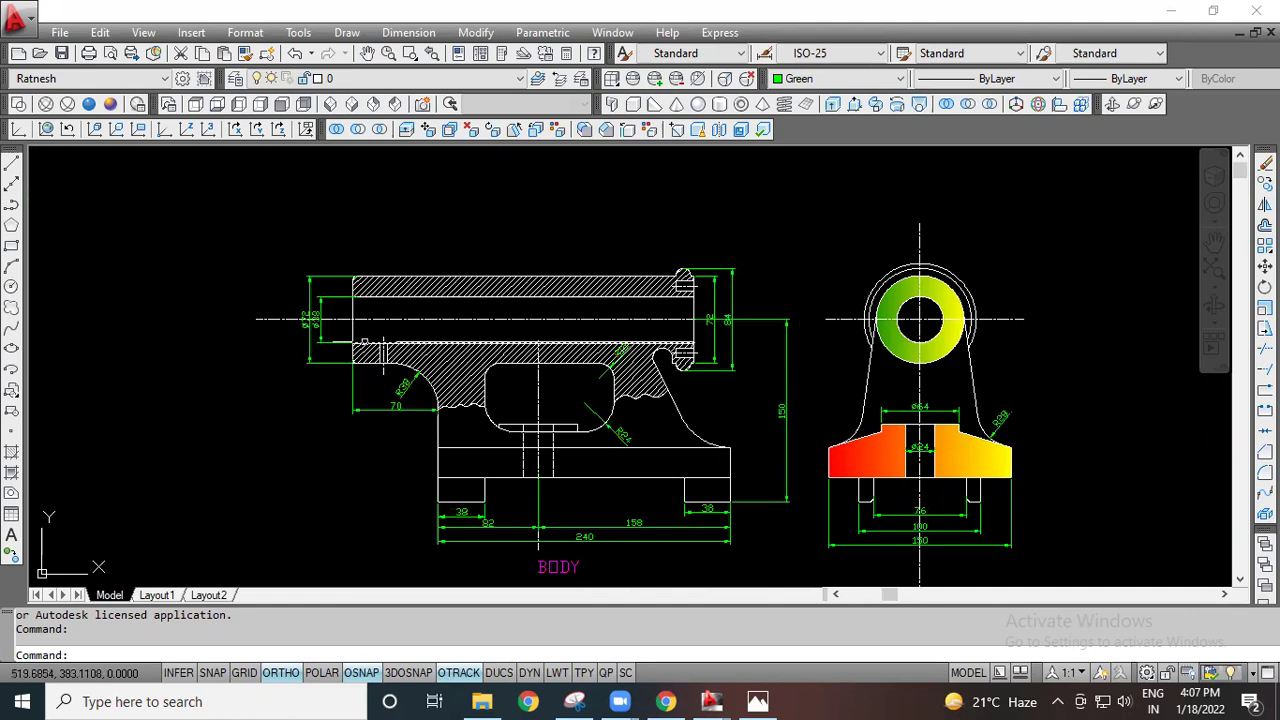
scroll(605, 368, up, 4)
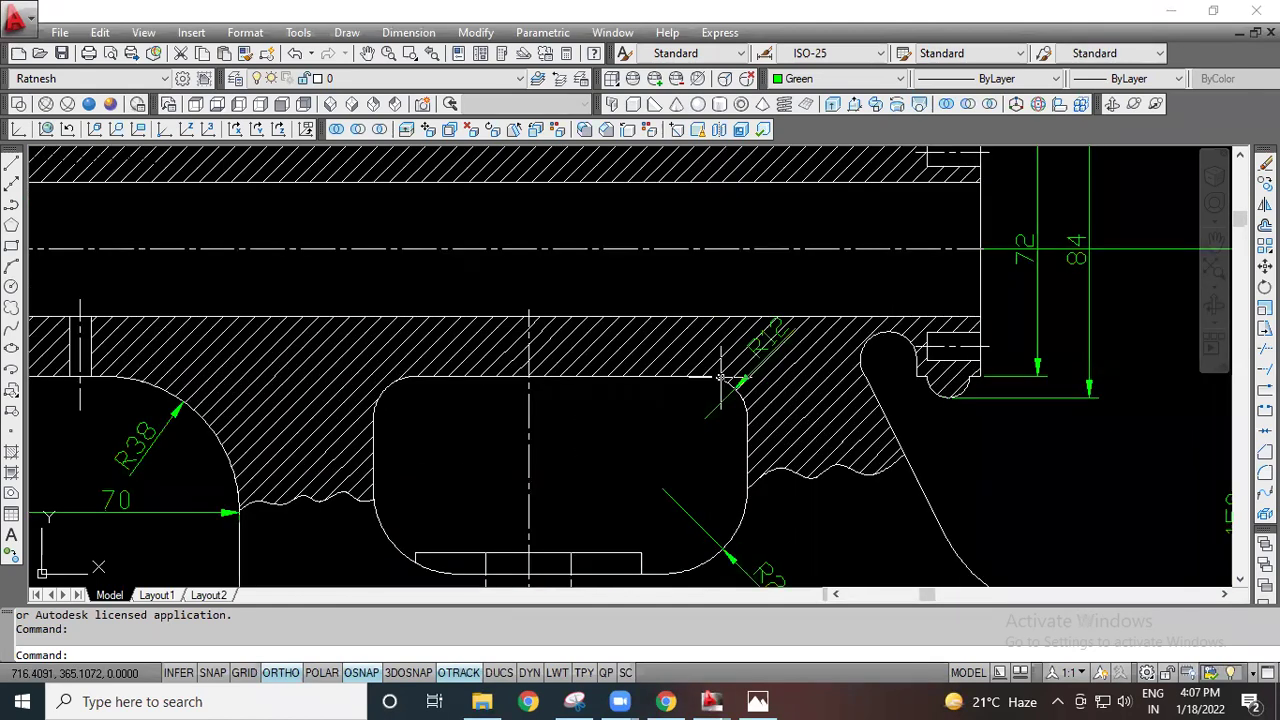
scroll(598, 381, down, 4)
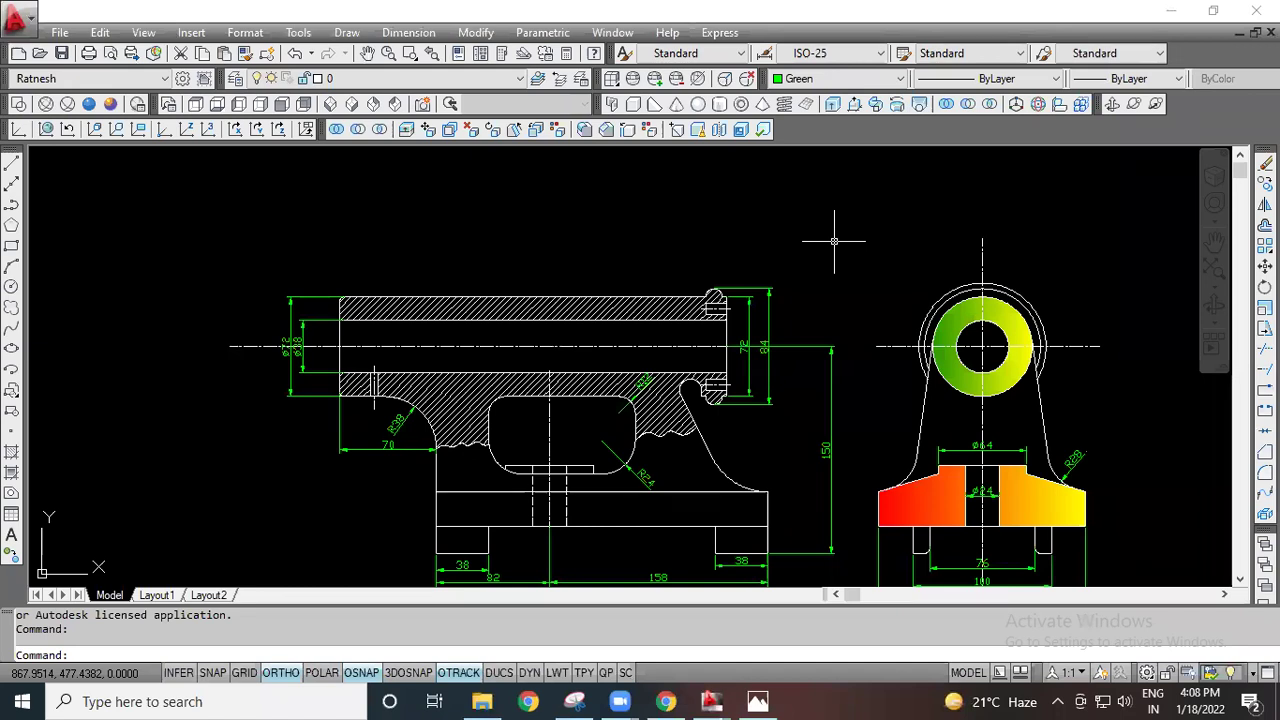
scroll(843, 264, down, 6)
scroll(826, 330, up, 4)
mouse_move(773, 325)
middle_down()
mouse_move(717, 350)
mouse_move(494, 317)
mouse_move(509, 298)
mouse_move(667, 296)
middle_up()
scroll(501, 263, down, 1)
scroll(667, 296, up, 3)
scroll(670, 297, up, 2)
scroll(402, 218, down, 5)
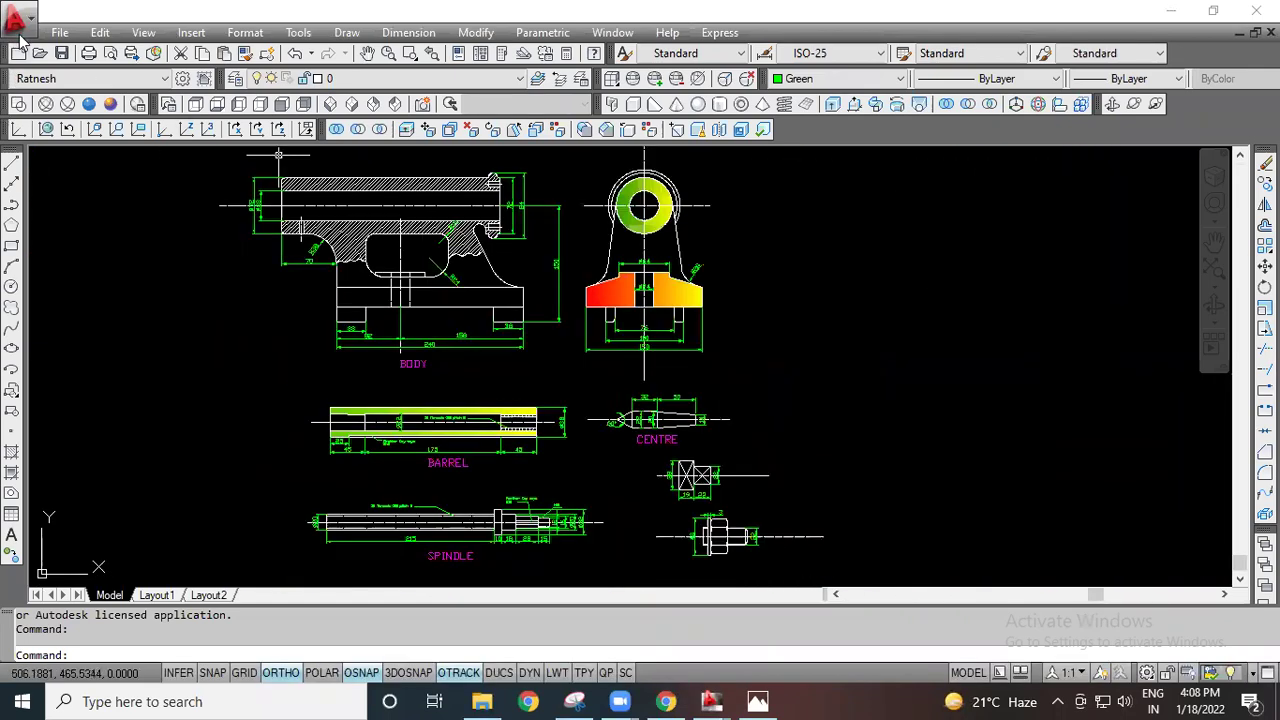
Step: Create another blank drawing from scratch with the default settings
click(20, 40)
click(60, 120)
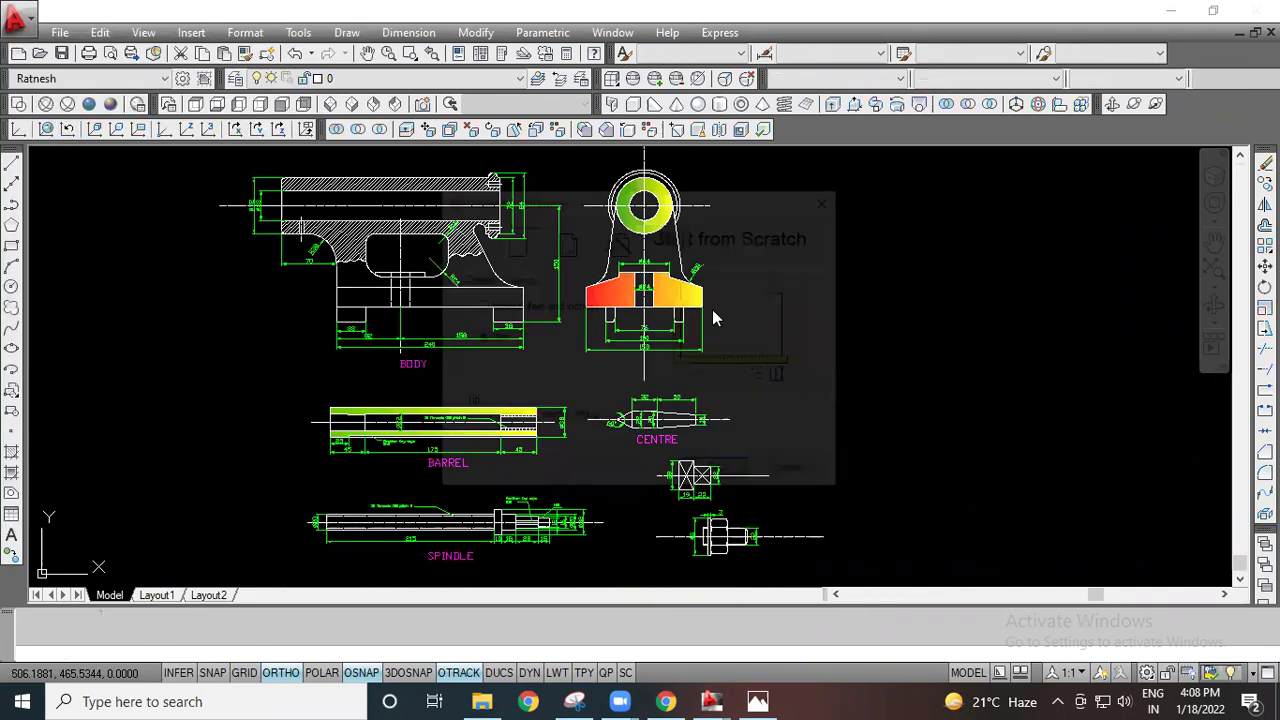
click(716, 473)
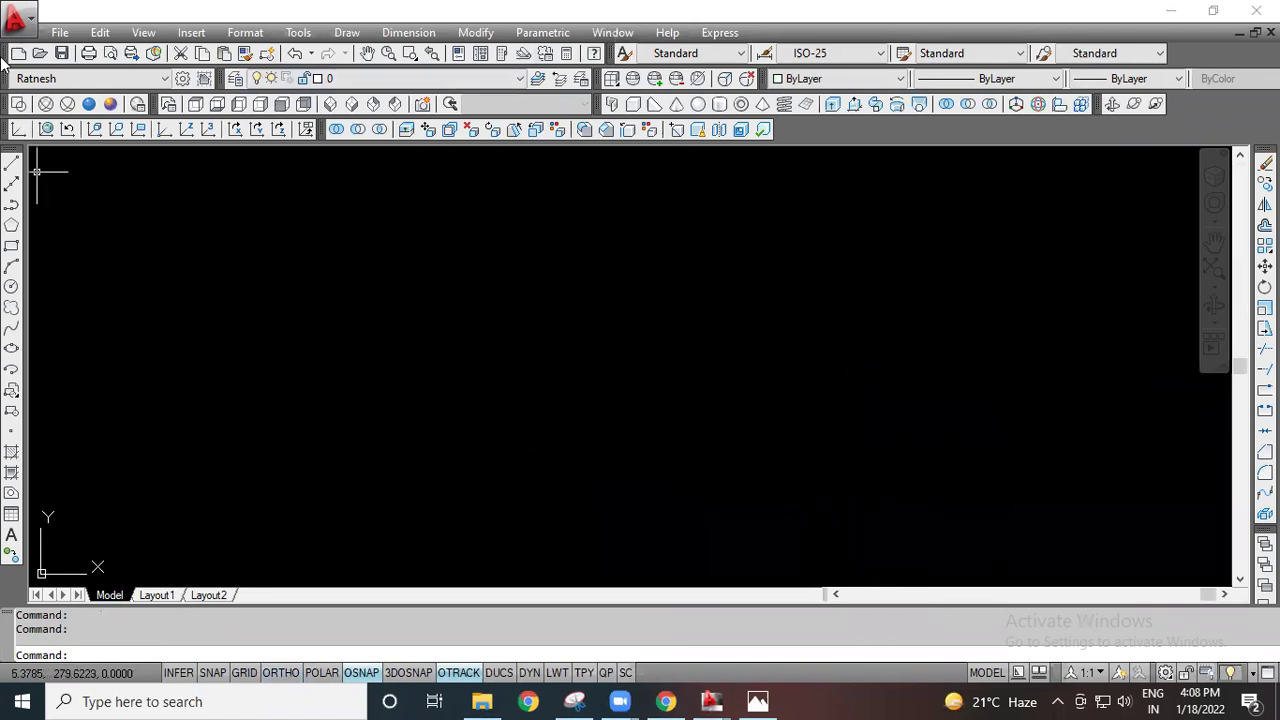
Step: Save the blank drawing in Documents under the file name "universal Coupling"
click(15, 18)
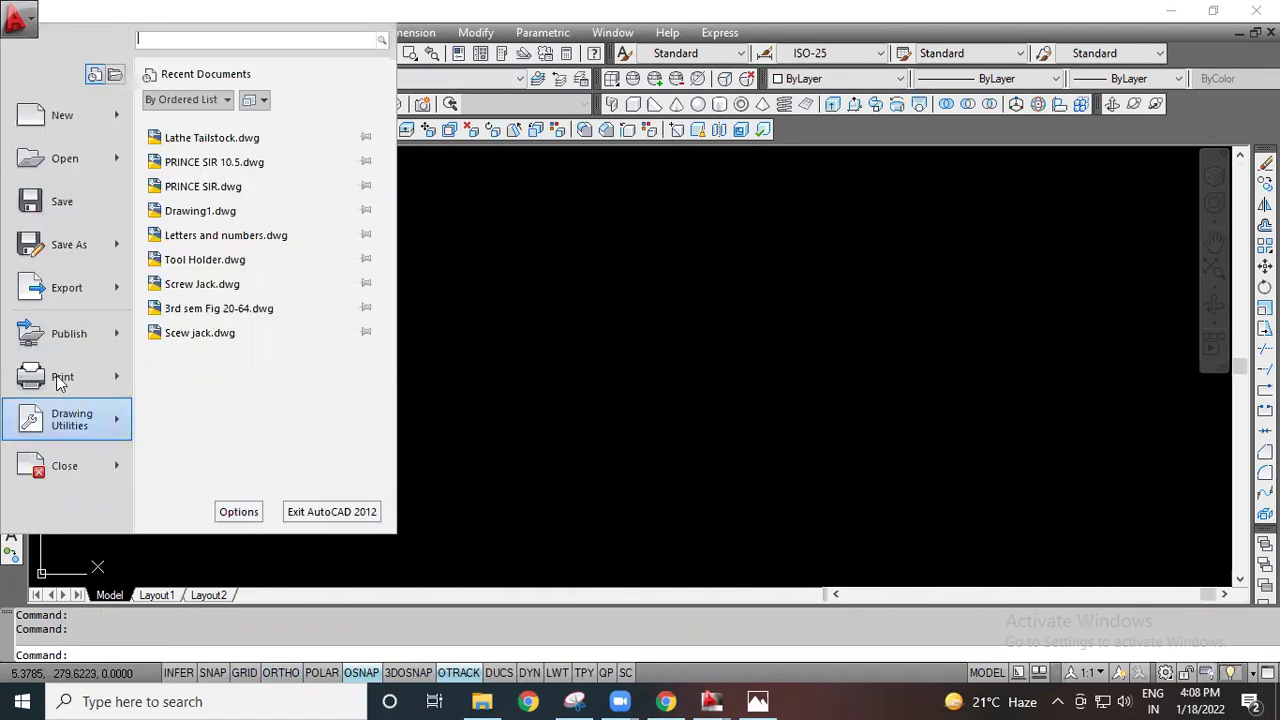
click(66, 245)
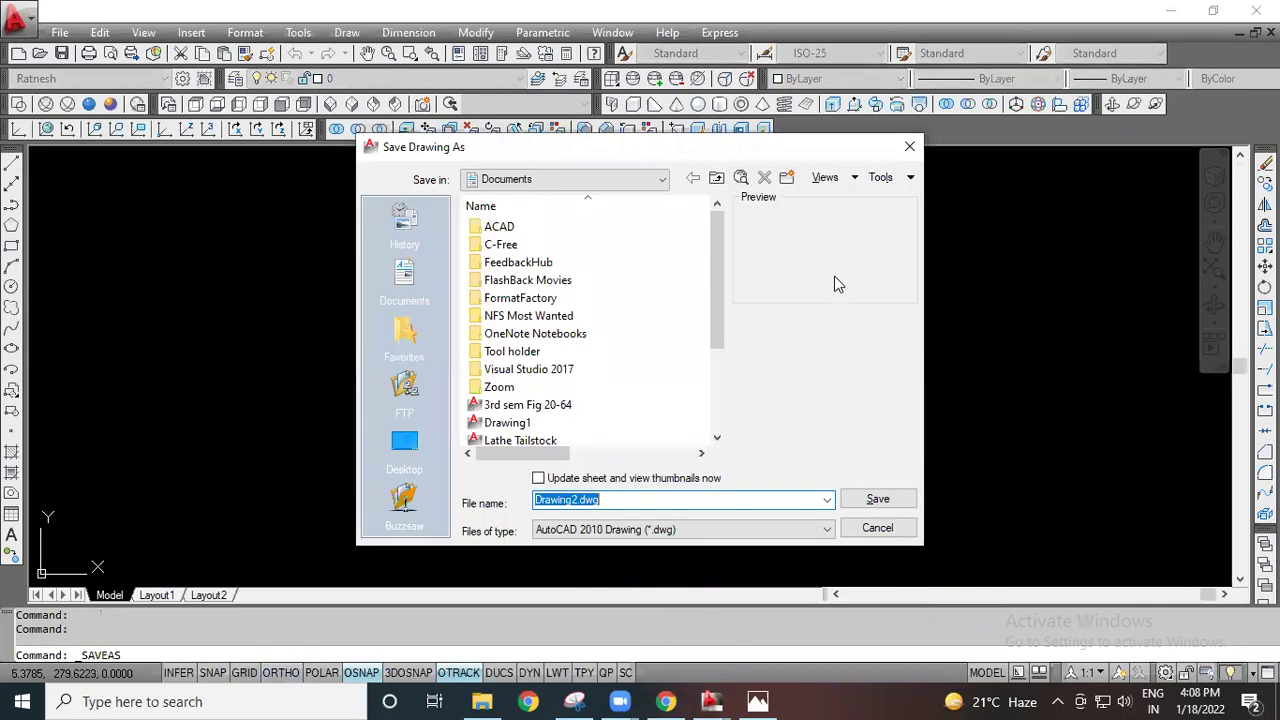
text(universal Coupli)
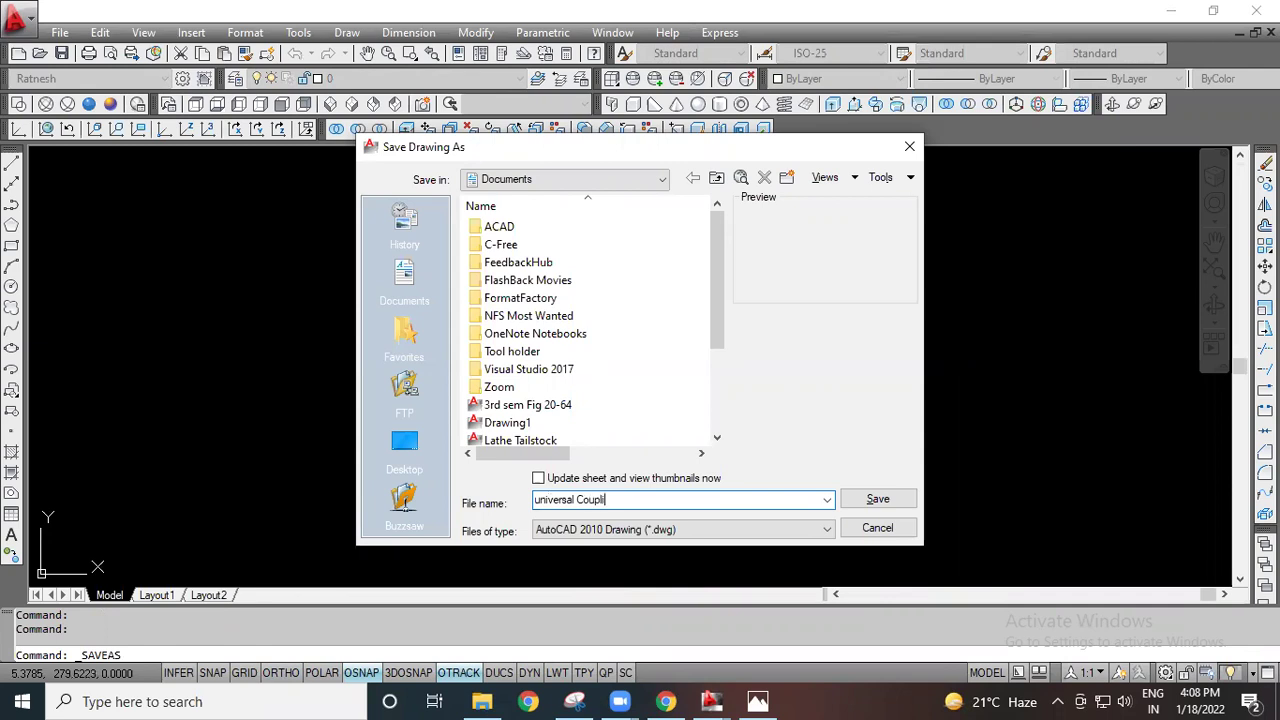
click(876, 499)
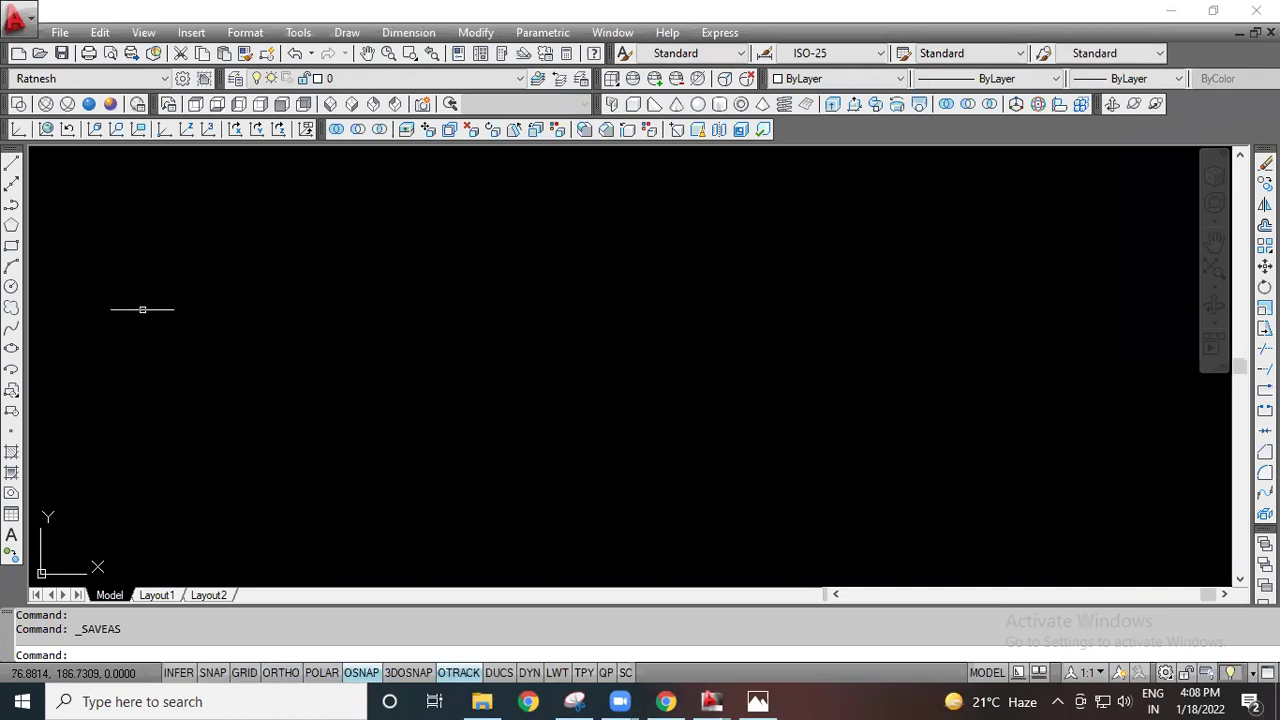
Step: Restore the drawing window to a smaller size and minimize the browser and Notes folder windows behind it
click(1213, 10)
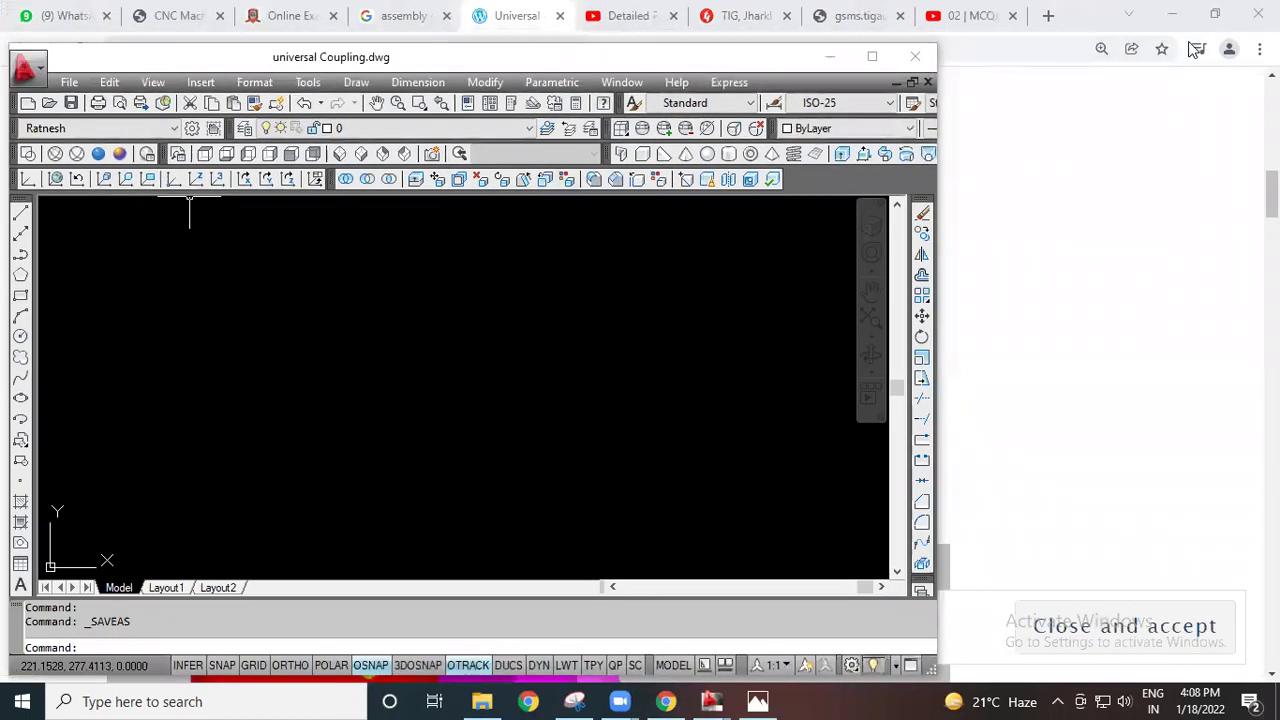
click(1174, 16)
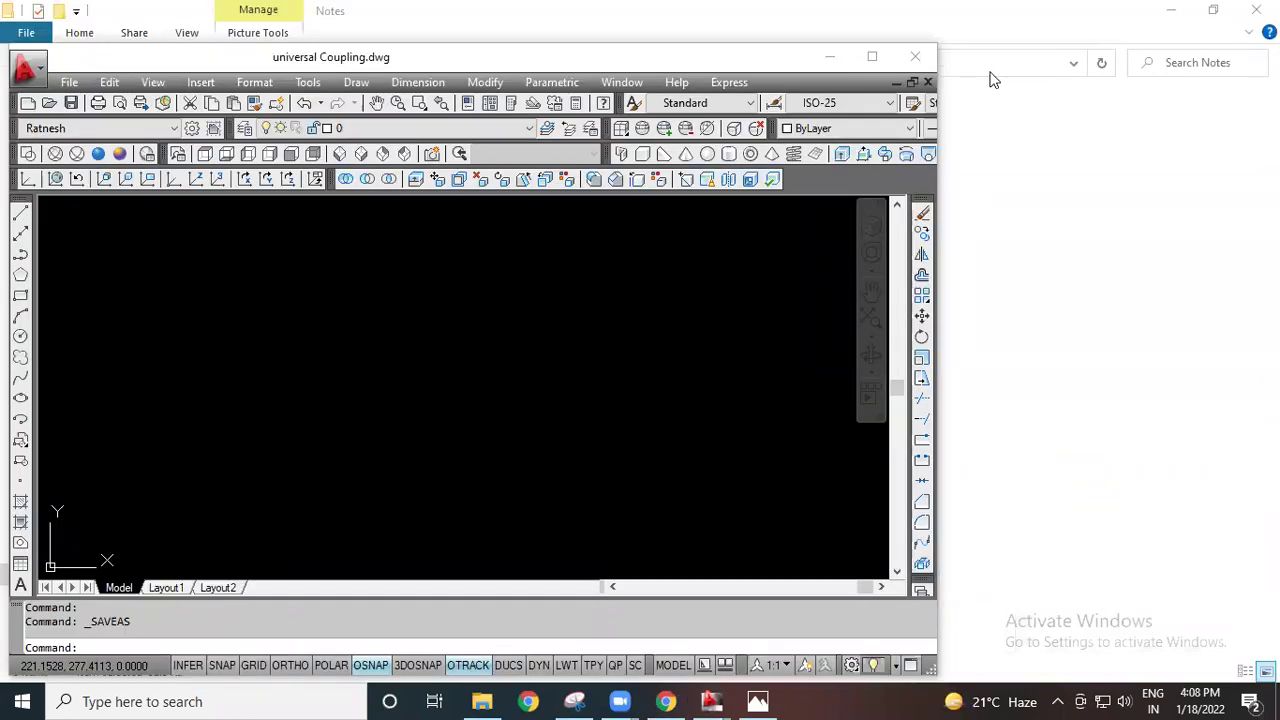
click(1168, 14)
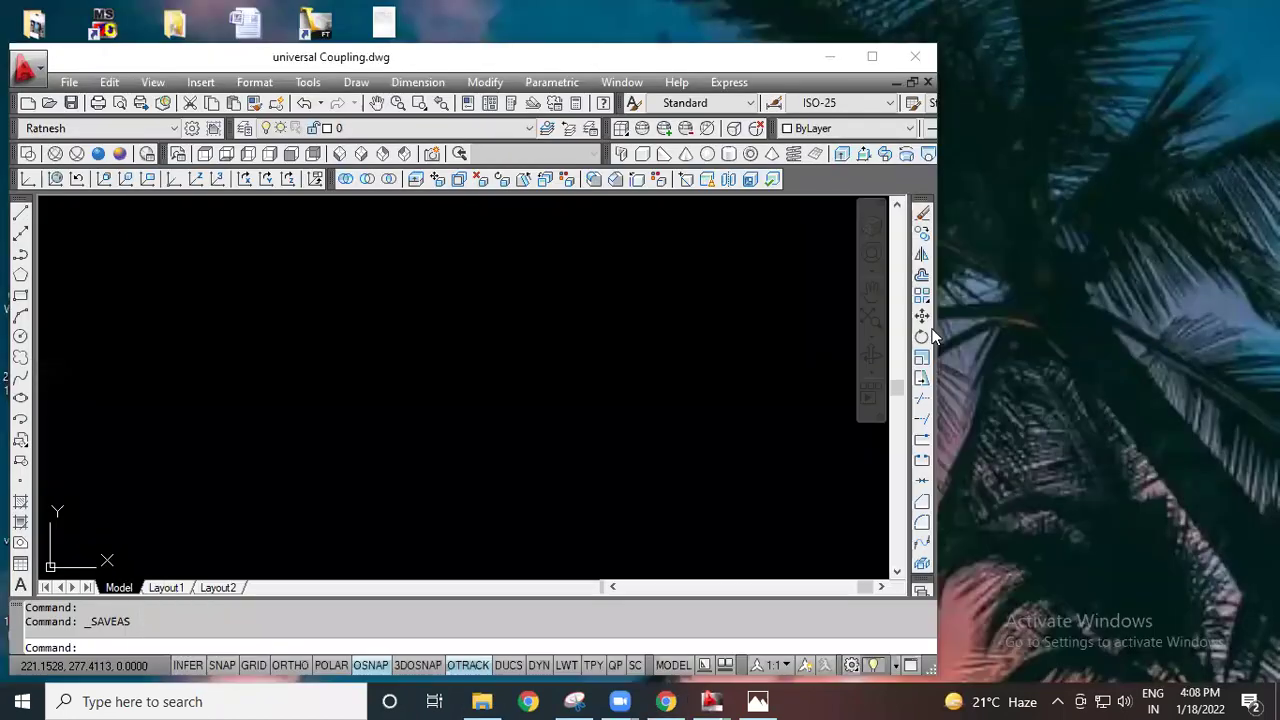
Step: Switch to the 18.01.2022.JPG image in Photos and examine the Universal Coupling part views, dimensions and parts list
click(762, 700)
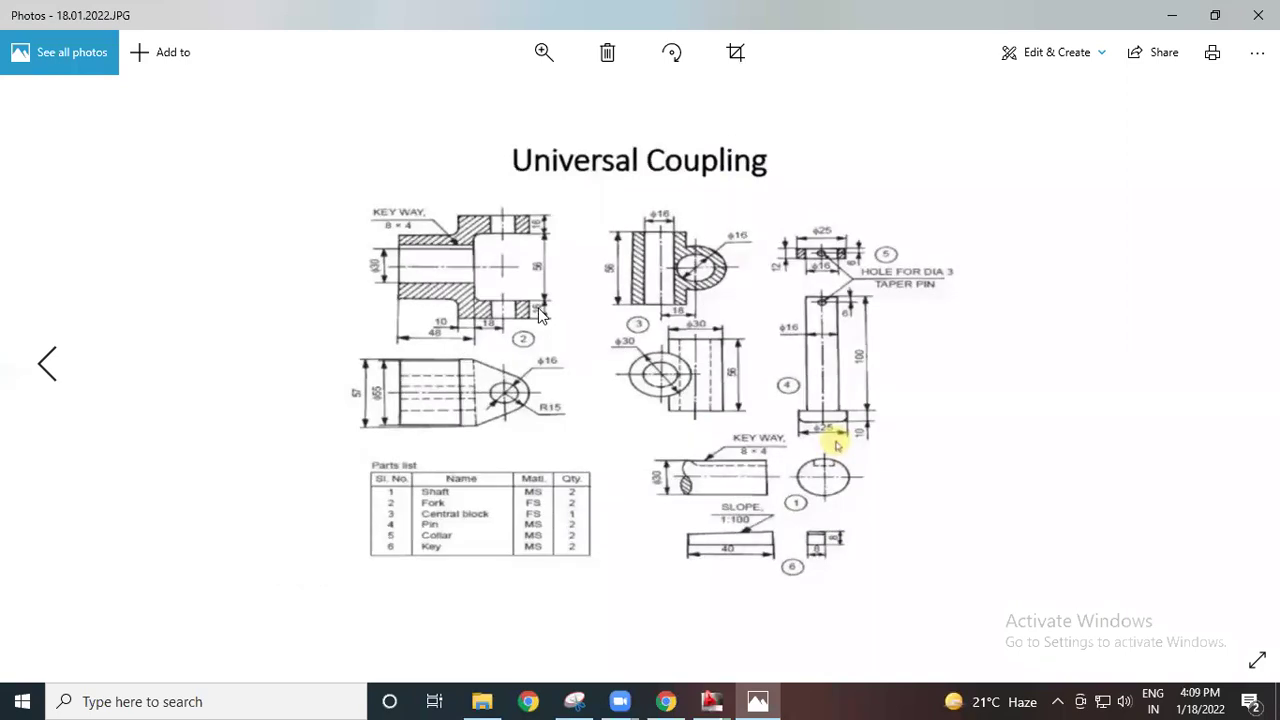
scroll(550, 328, up, 3)
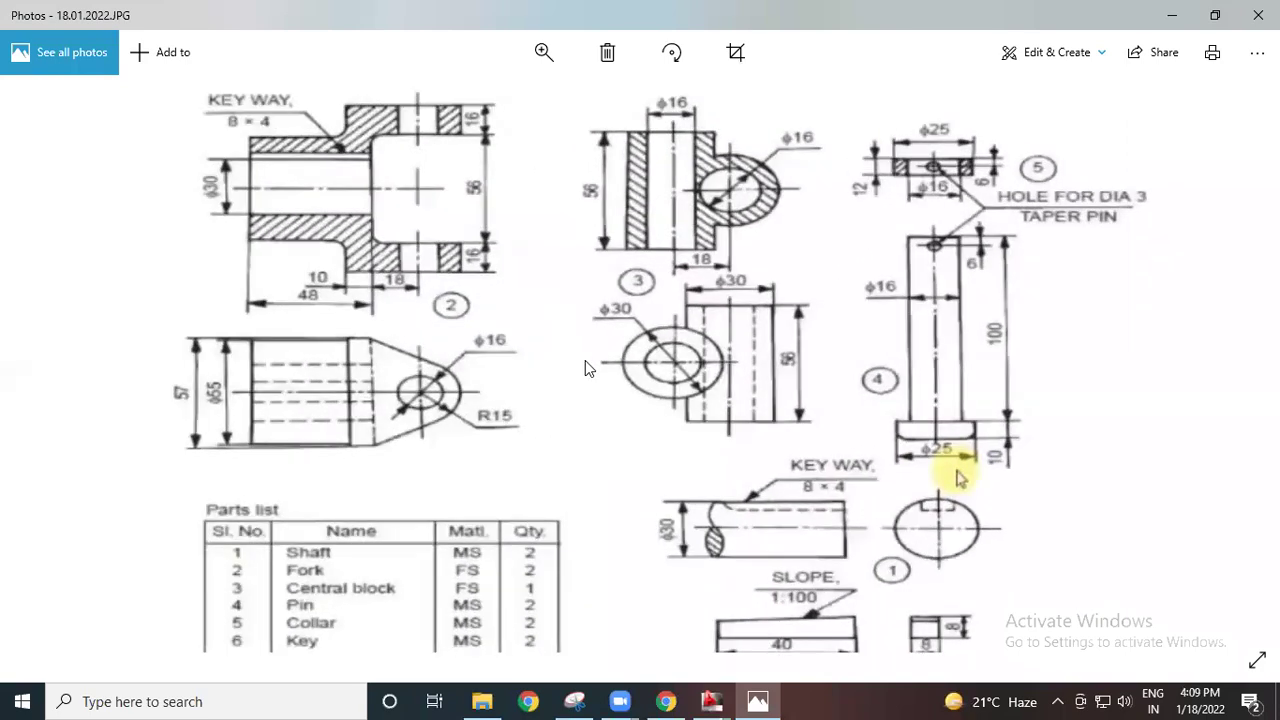
scroll(588, 368, down, 2)
scroll(606, 443, up, 1)
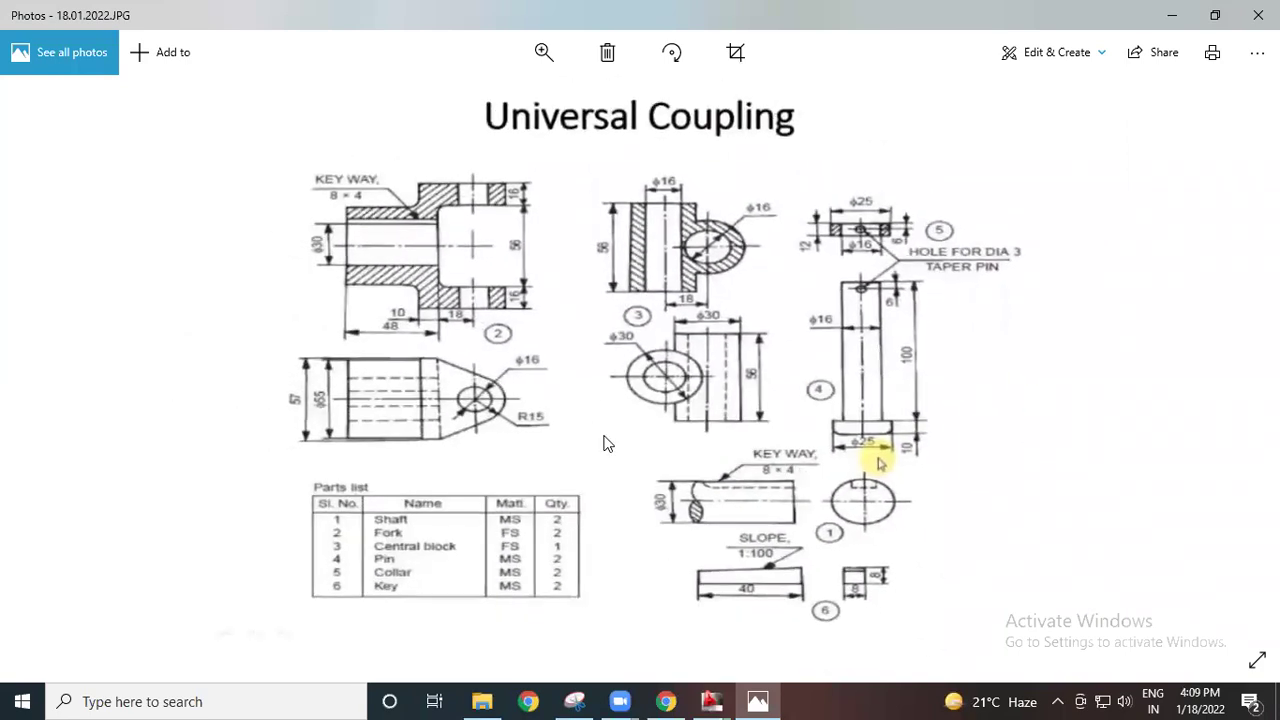
scroll(608, 446, up, 1)
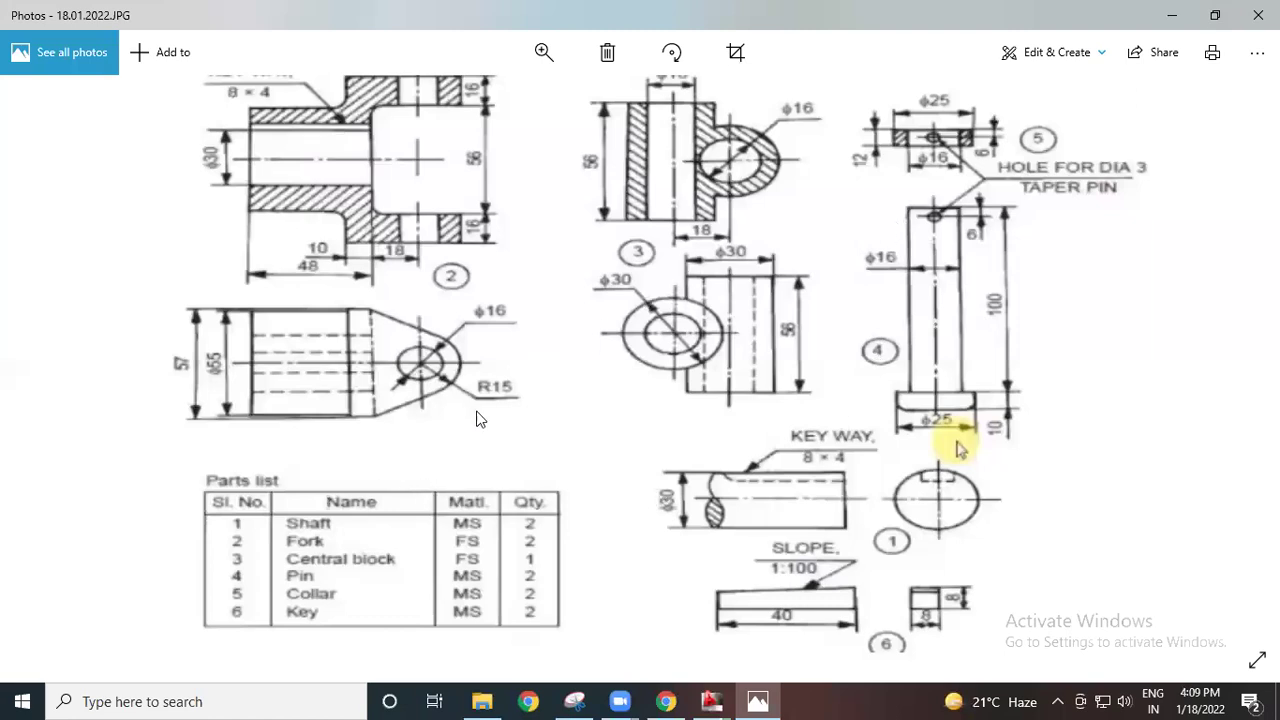
scroll(478, 419, down, 1)
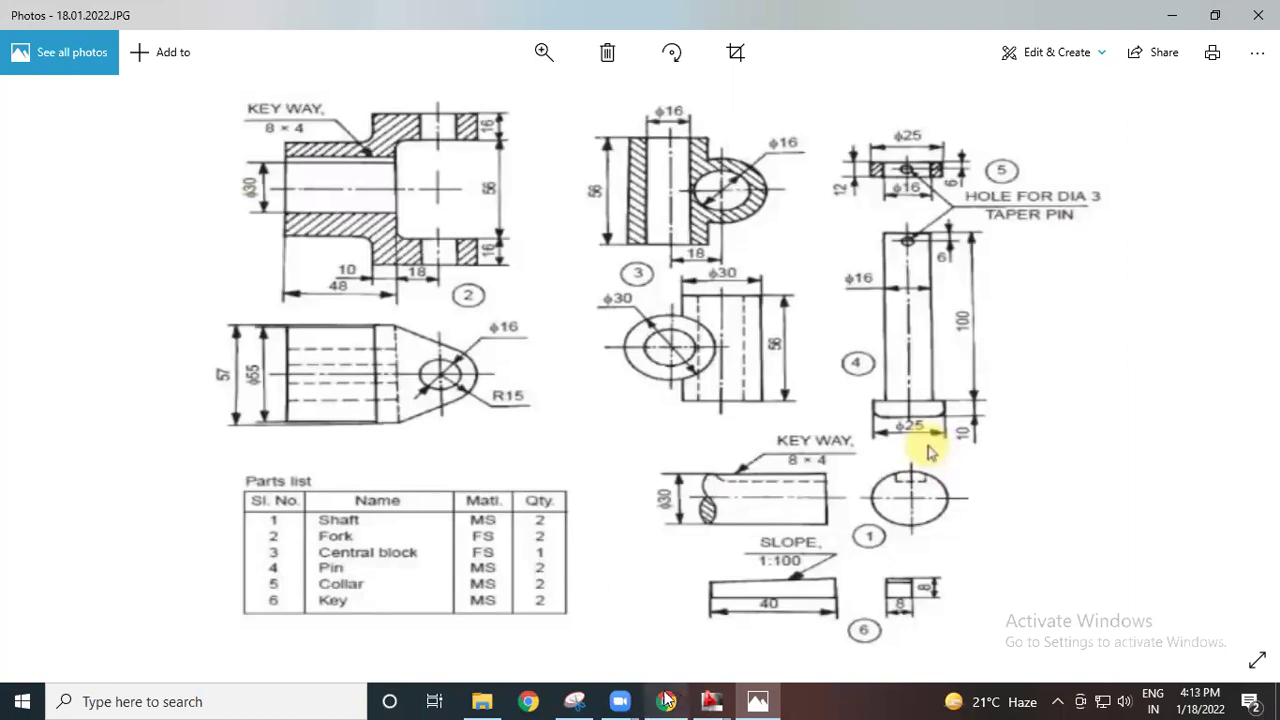
Step: Switch to the universal Coupling drawing in AutoCAD, cancelling the save of Drawing1.dwg
click(716, 701)
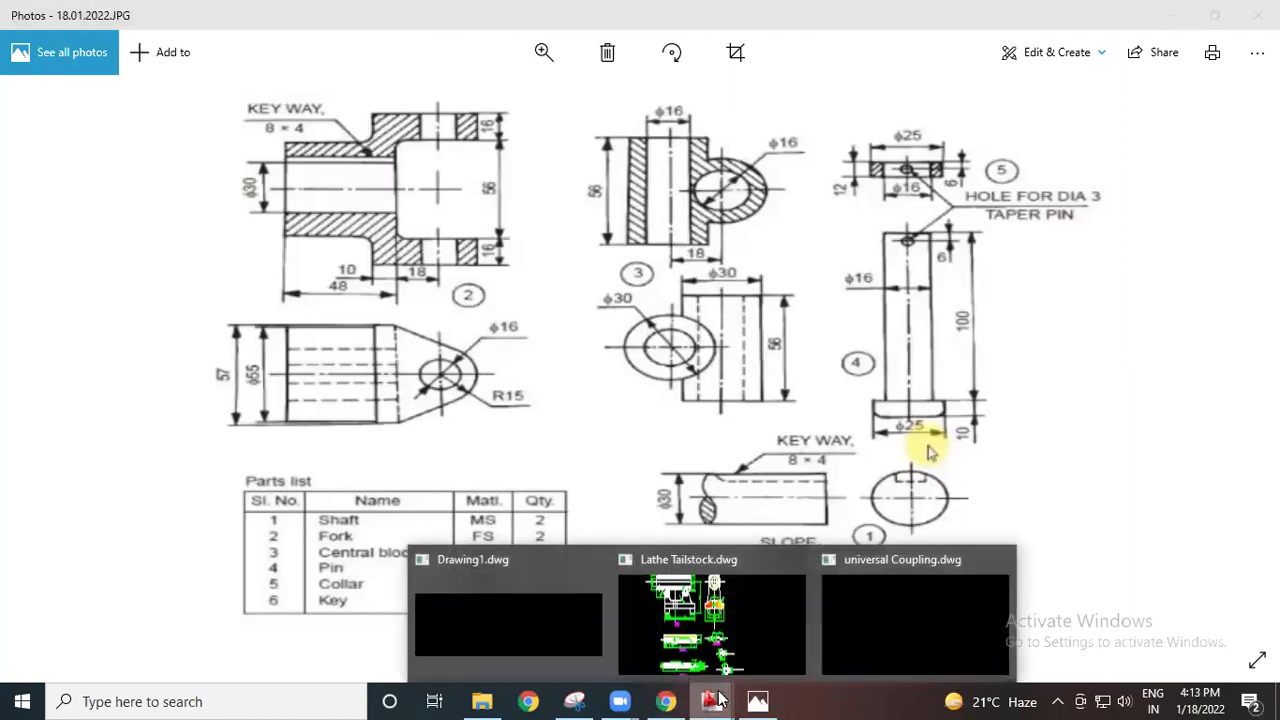
click(594, 563)
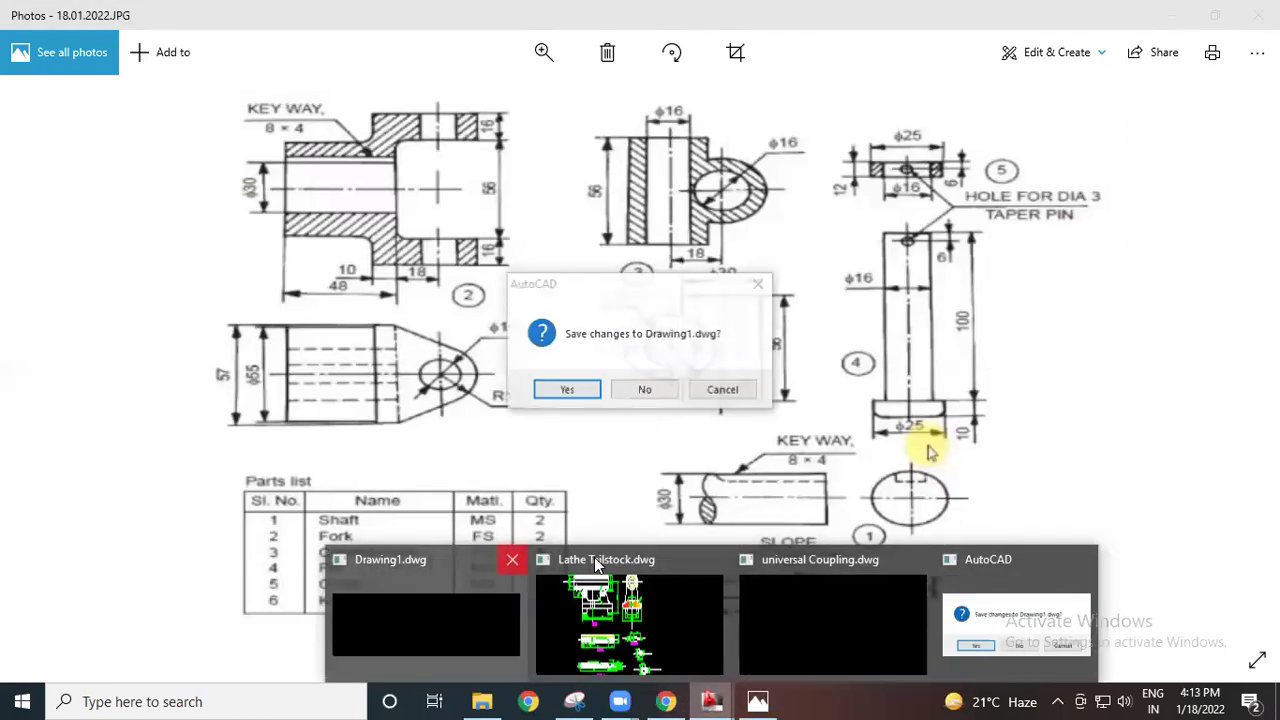
click(1021, 655)
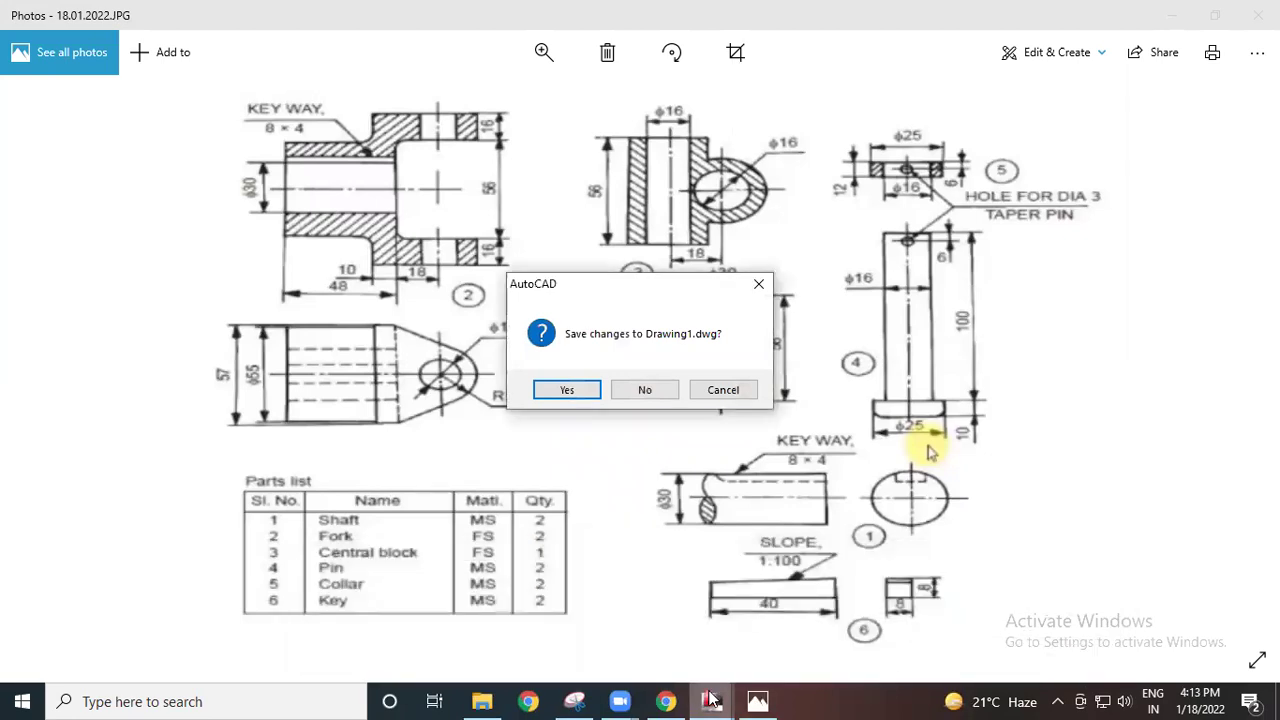
mouse_move(712, 700)
click(761, 639)
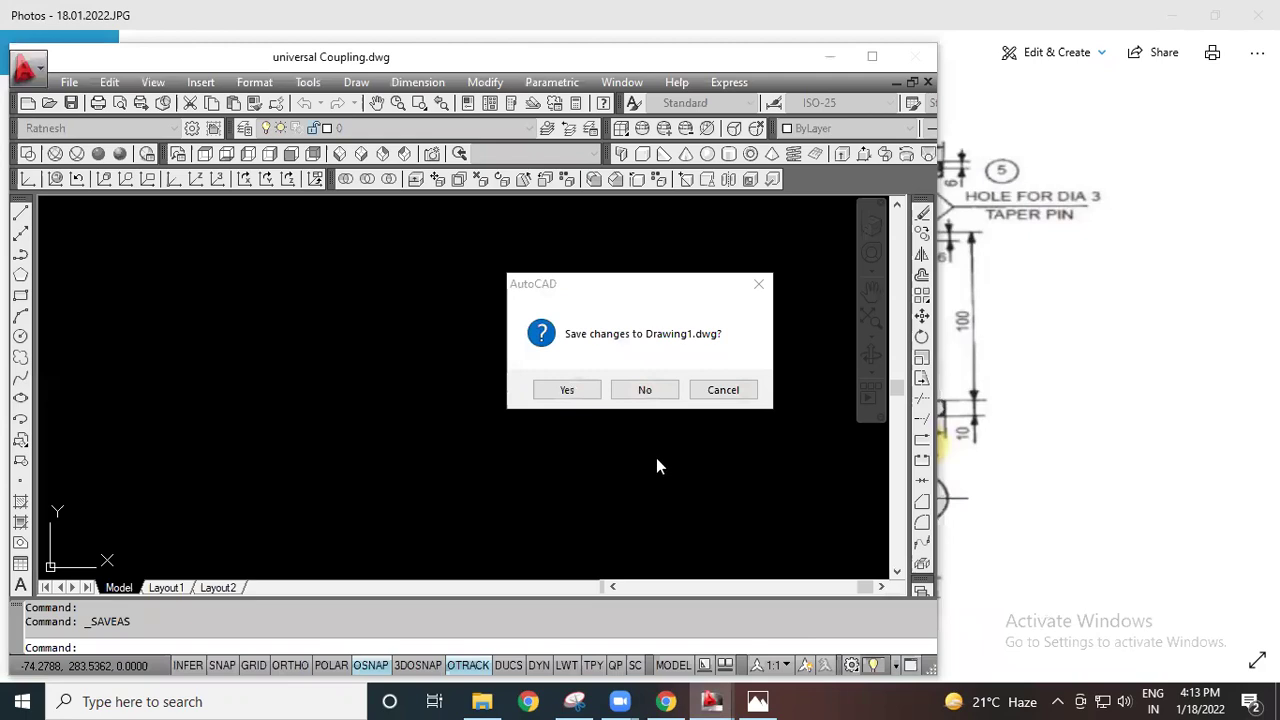
click(580, 392)
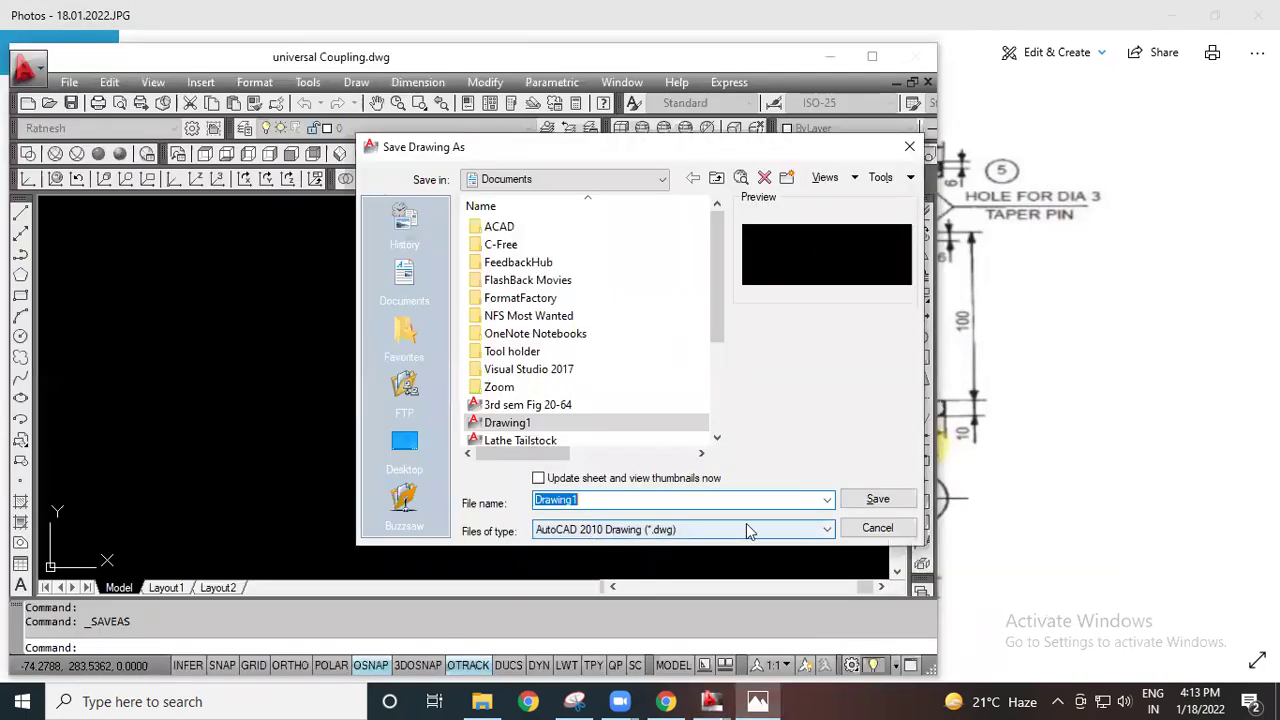
click(878, 528)
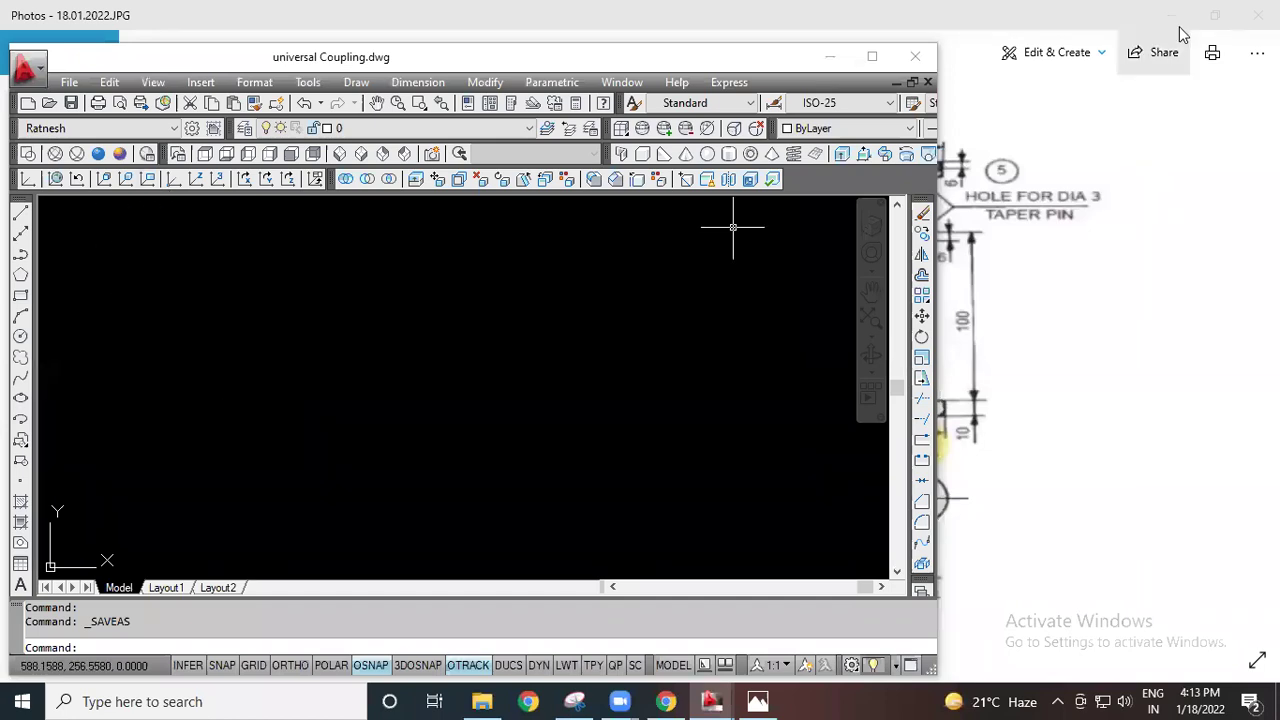
Step: Restore the reference image window to a smaller size and move it beside the universal Coupling drawing
click(1215, 20)
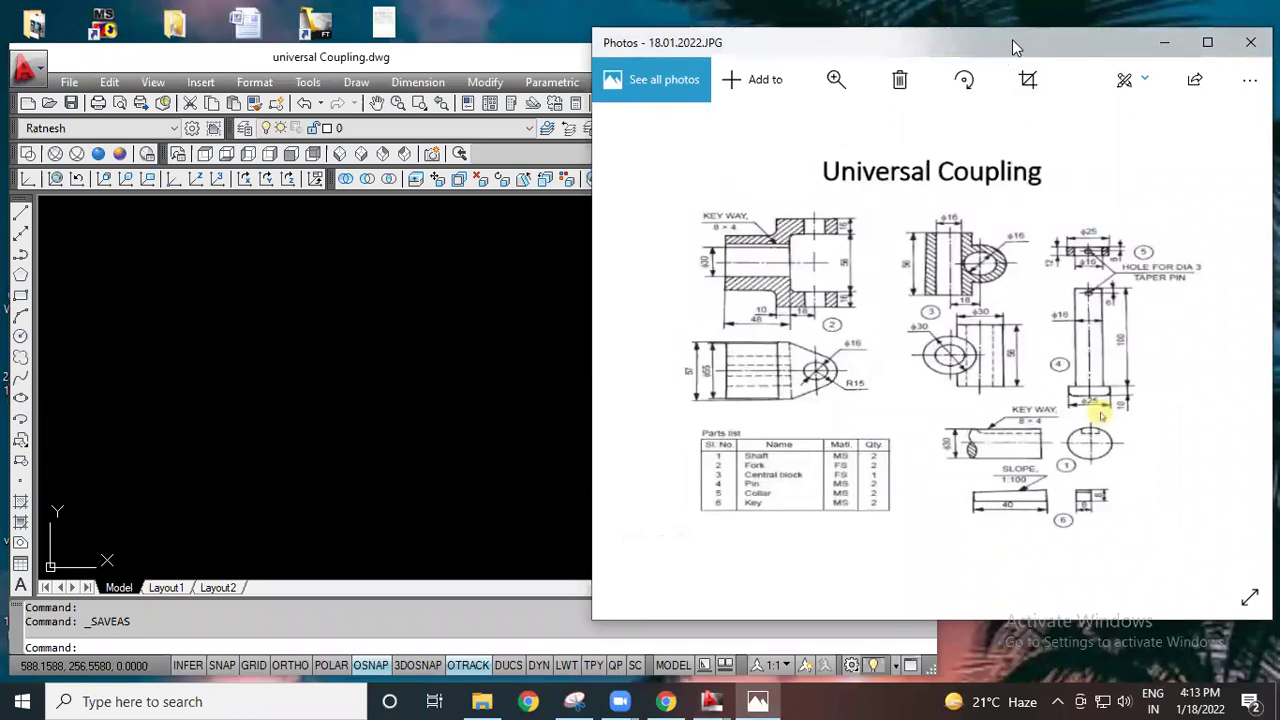
drag(1012, 39, 1199, 53)
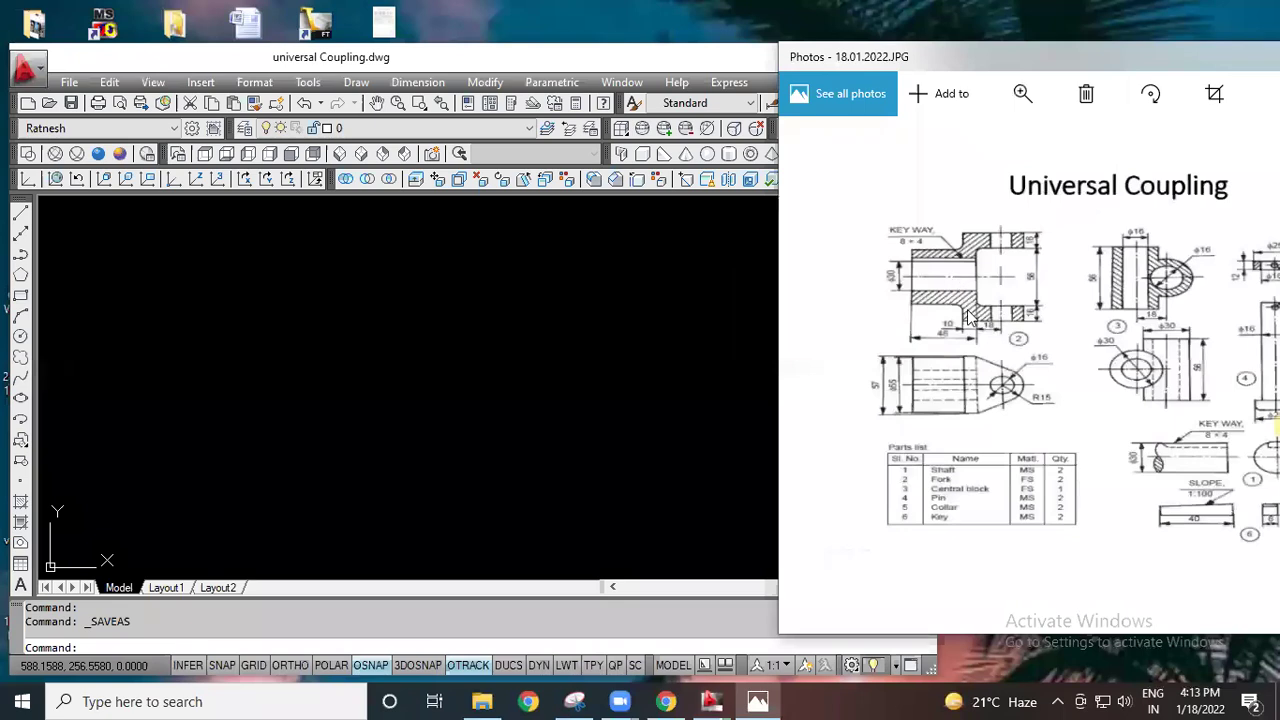
scroll(968, 316, up, 5)
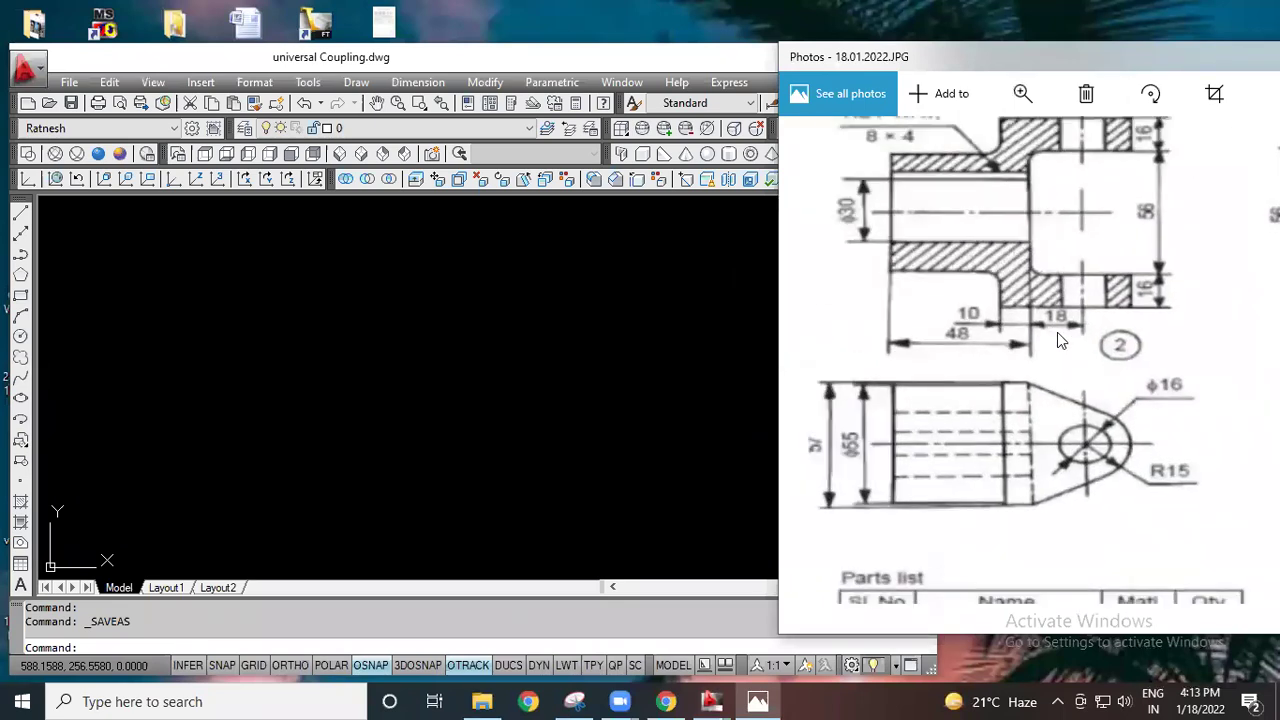
scroll(1121, 390, down, 3)
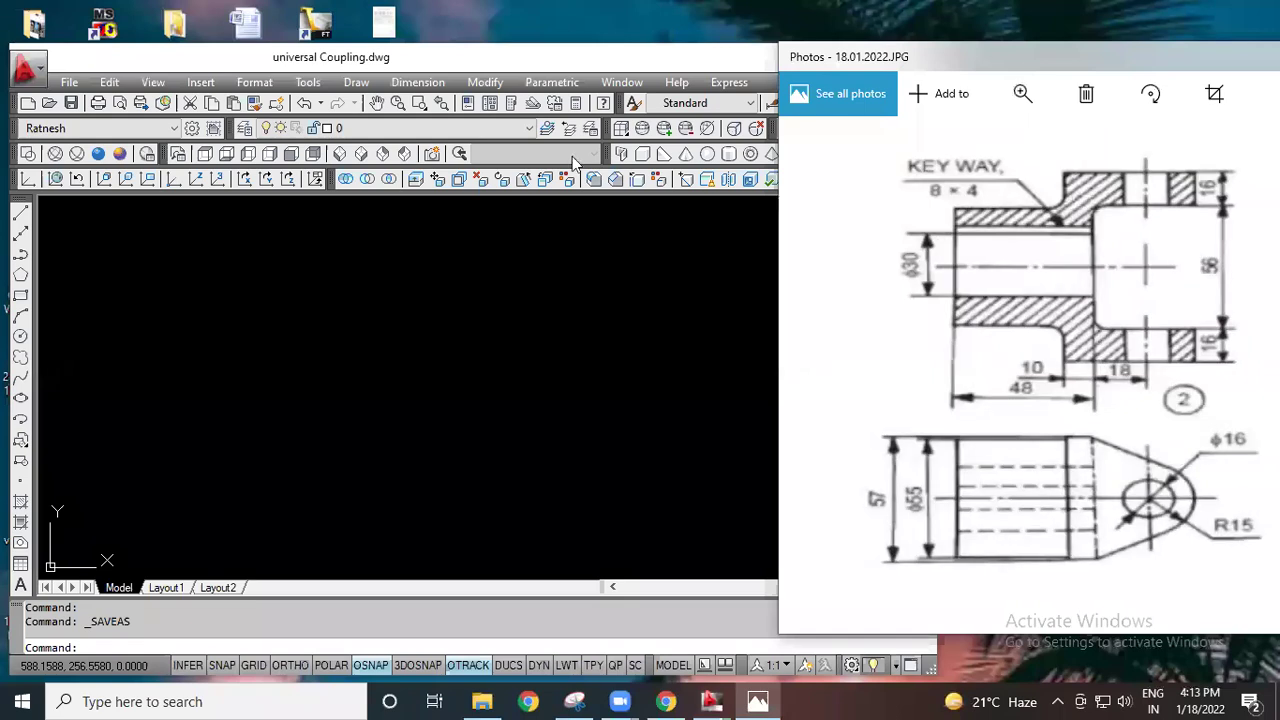
Step: Widen the reference image window slightly and magnify the part 2 fork views in it
click(320, 423)
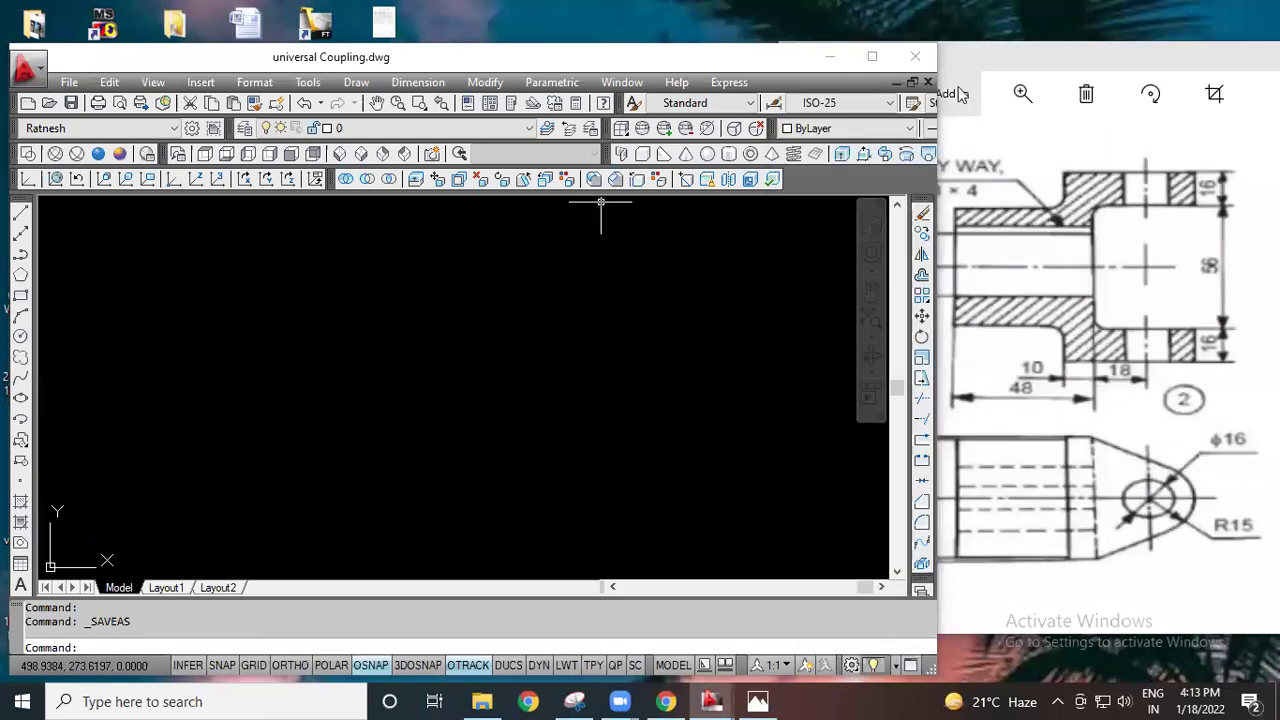
click(1059, 407)
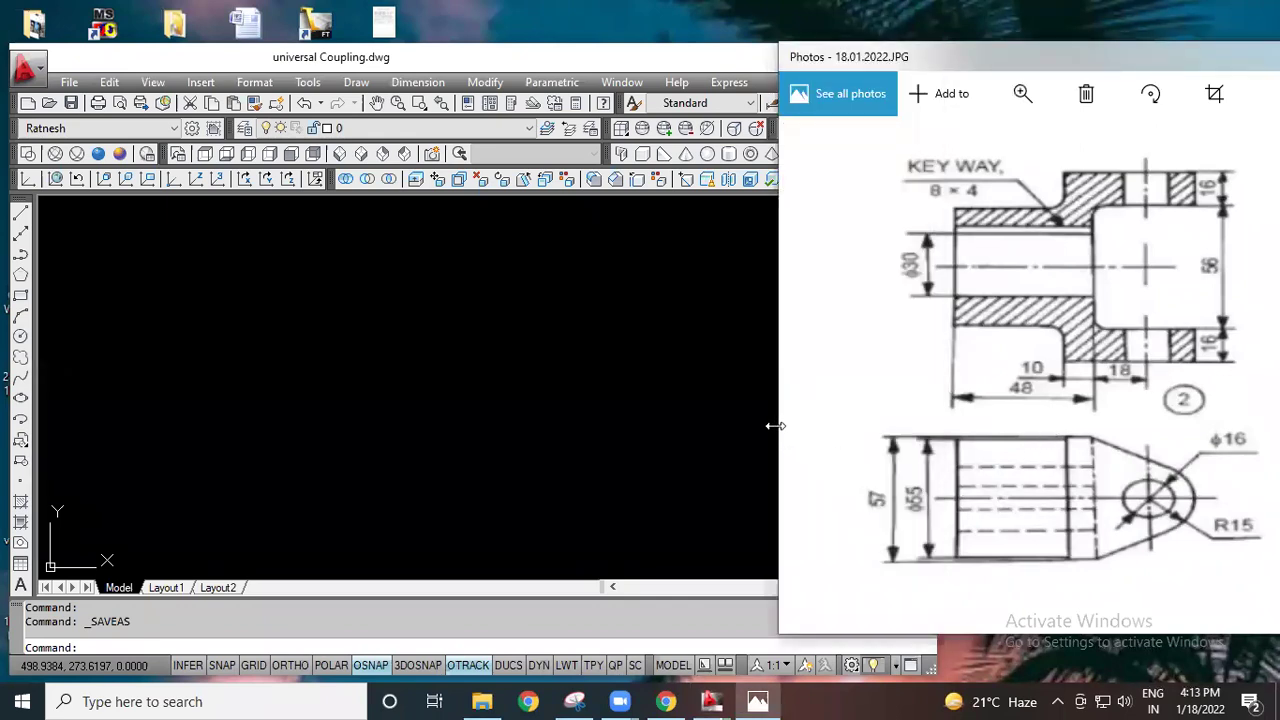
drag(775, 426, 768, 426)
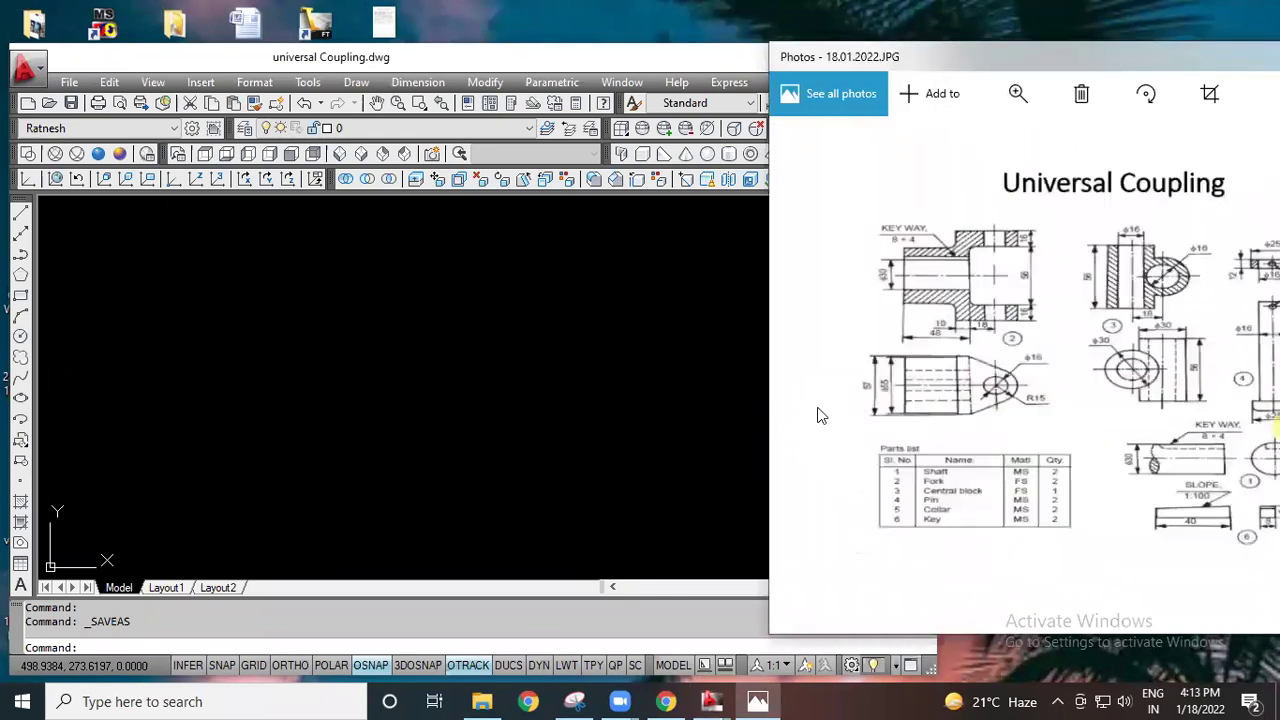
scroll(1013, 325, up, 2)
scroll(1012, 320, up, 1)
mouse_move(913, 302)
mouse_down()
mouse_move(1059, 417)
mouse_move(1044, 422)
mouse_move(1072, 423)
mouse_up()
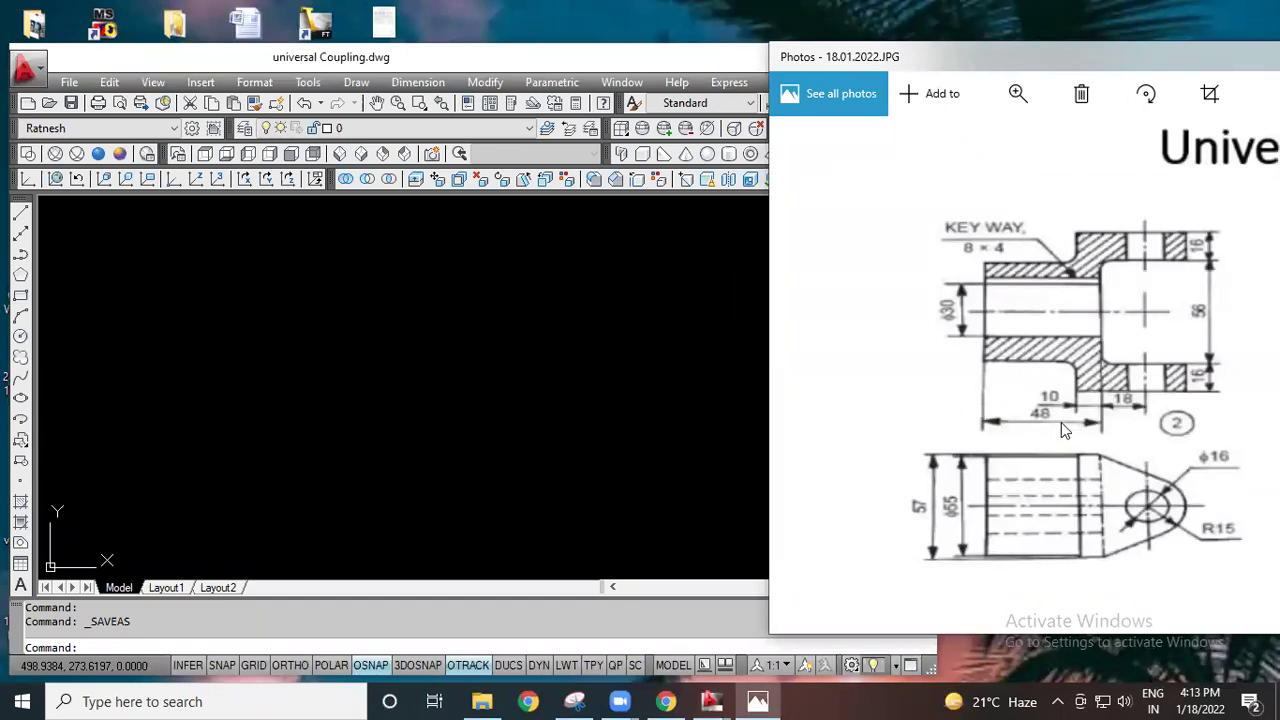
Step: Narrow the AutoCAD window so that it overlaps less of the fork views in the reference image
click(698, 422)
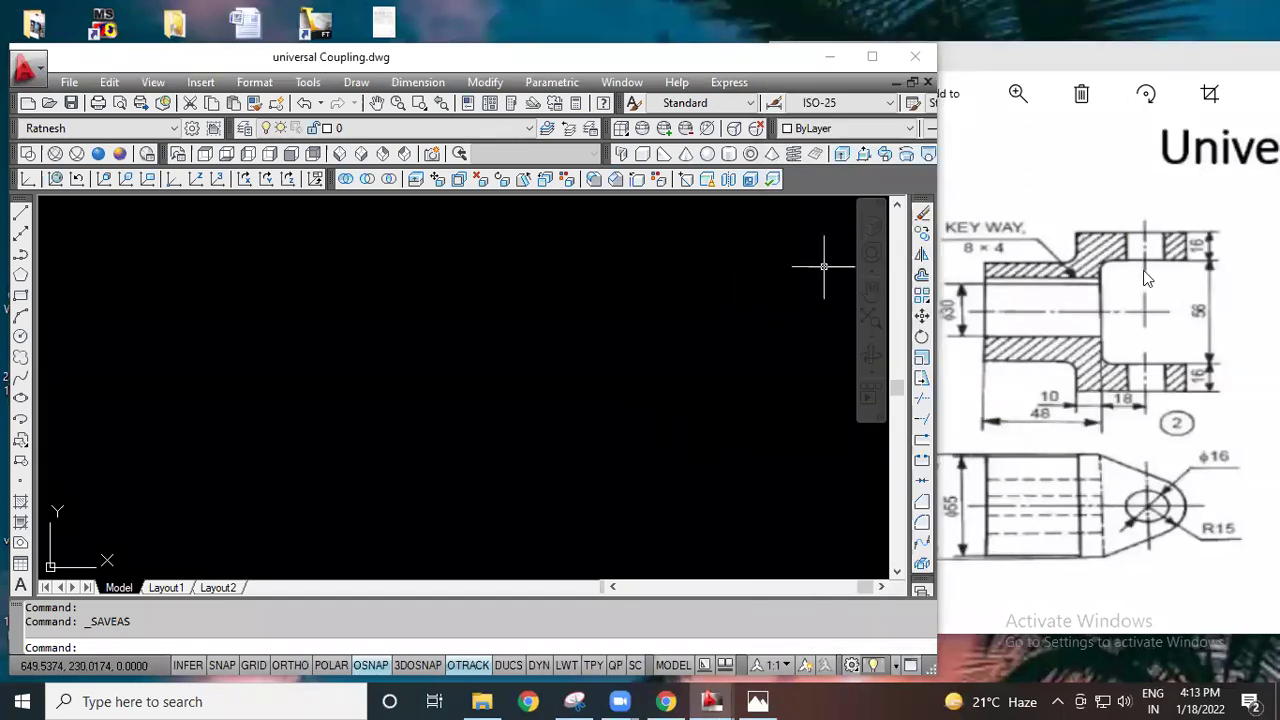
click(1143, 270)
click(655, 352)
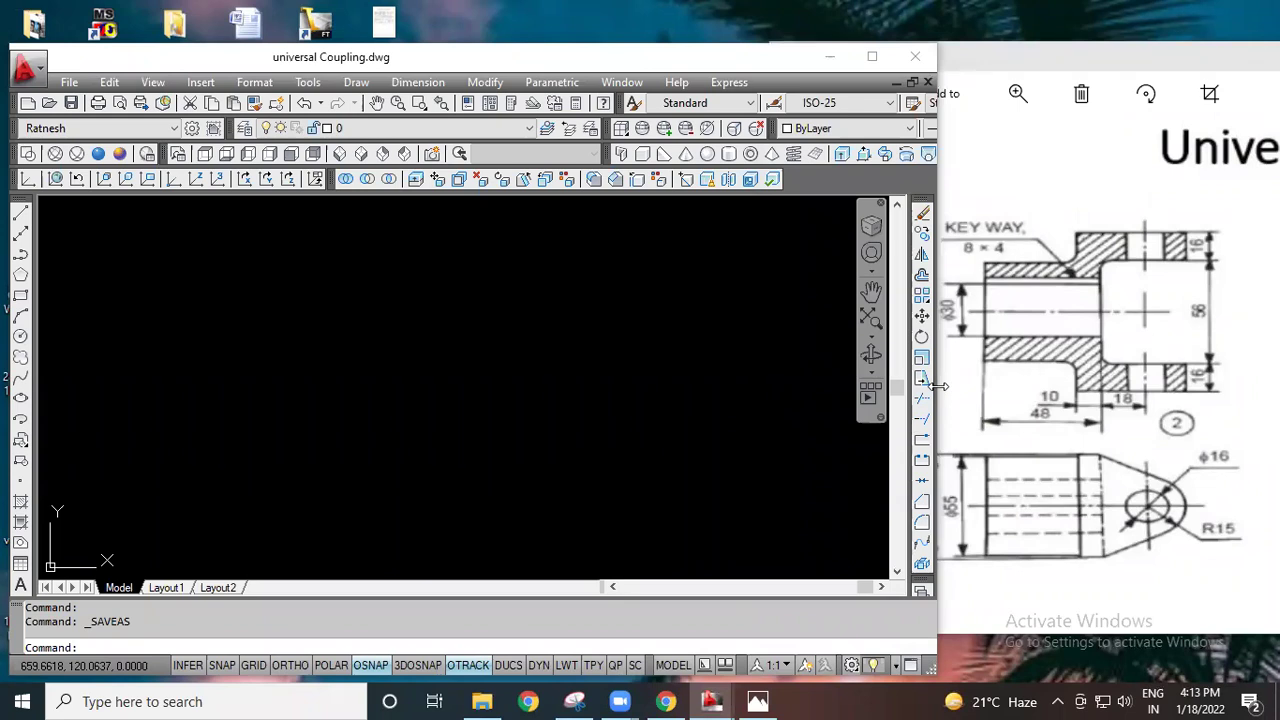
drag(938, 386, 907, 388)
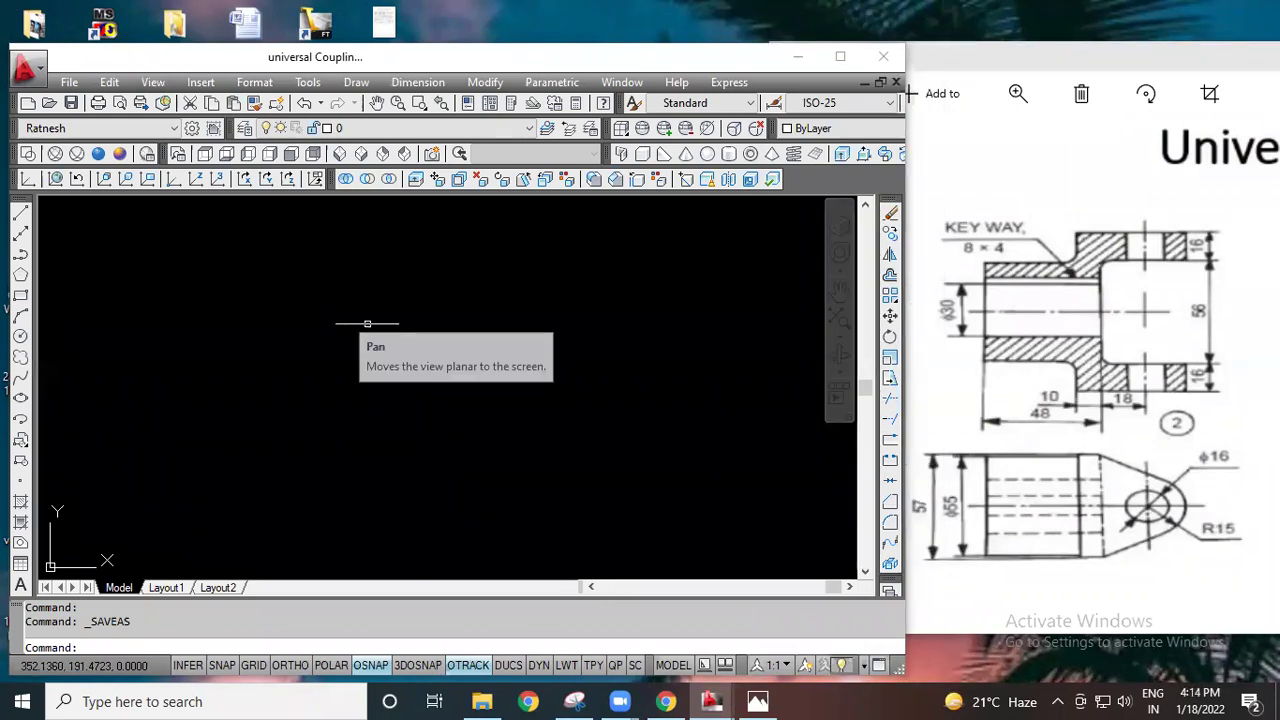
Step: Draw a horizontal line 110 mm long across the empty drawing area with Ortho mode on
click(20, 218)
click(180, 381)
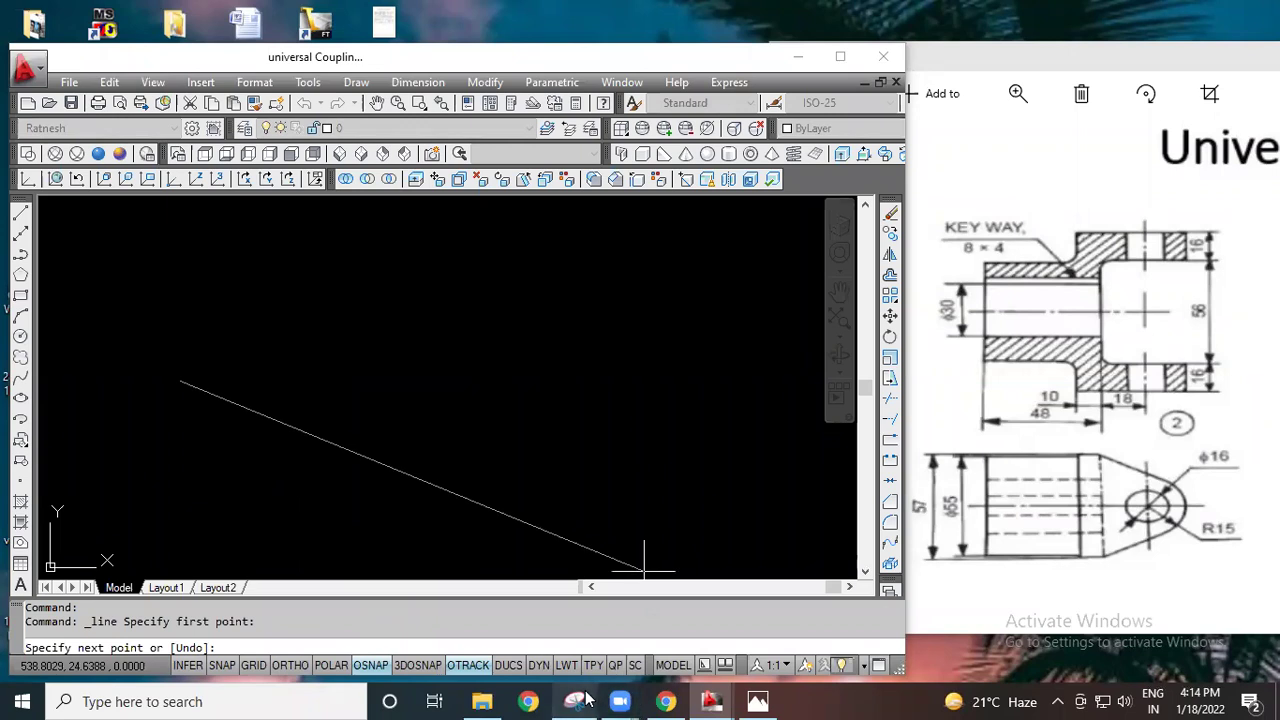
click(283, 666)
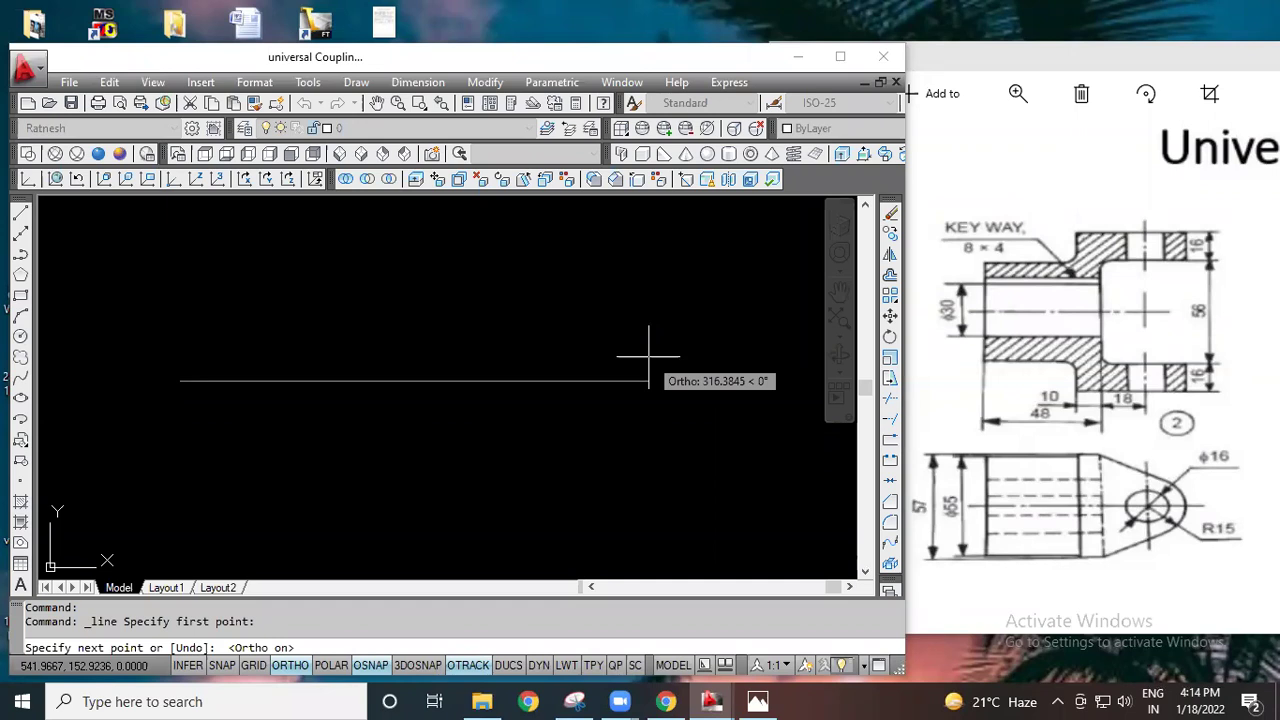
key(Return)
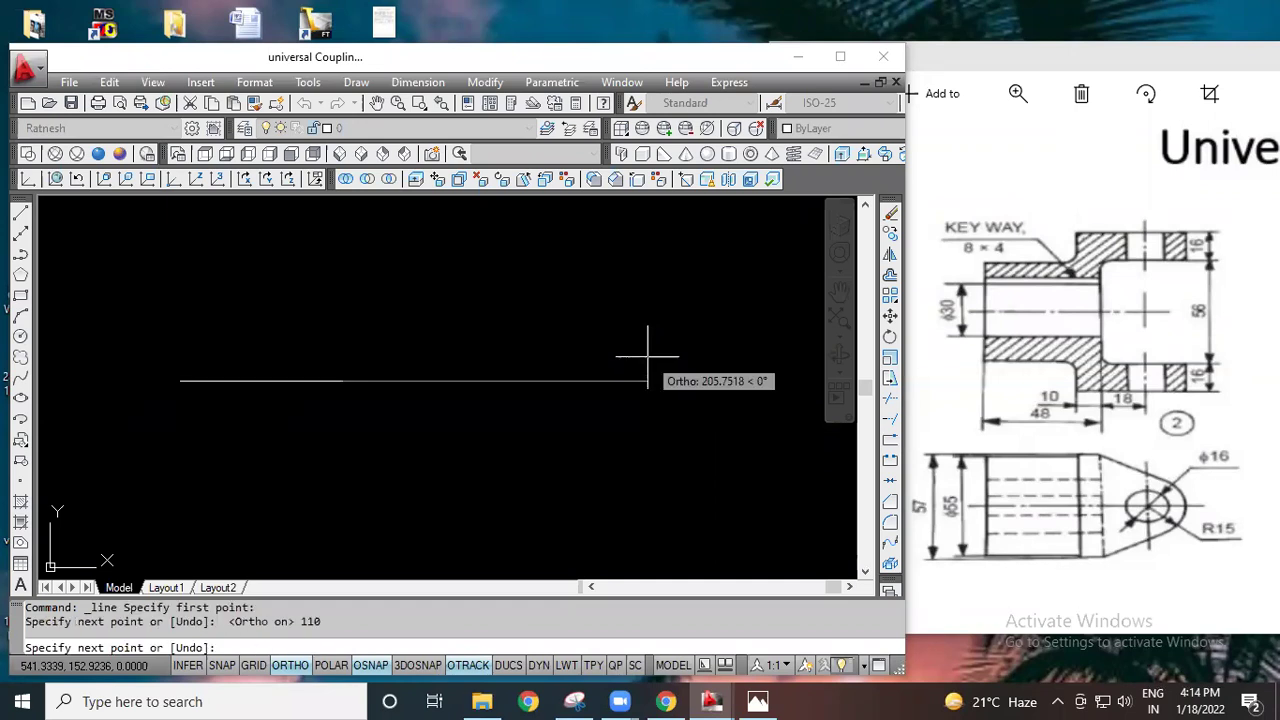
right_click(367, 312)
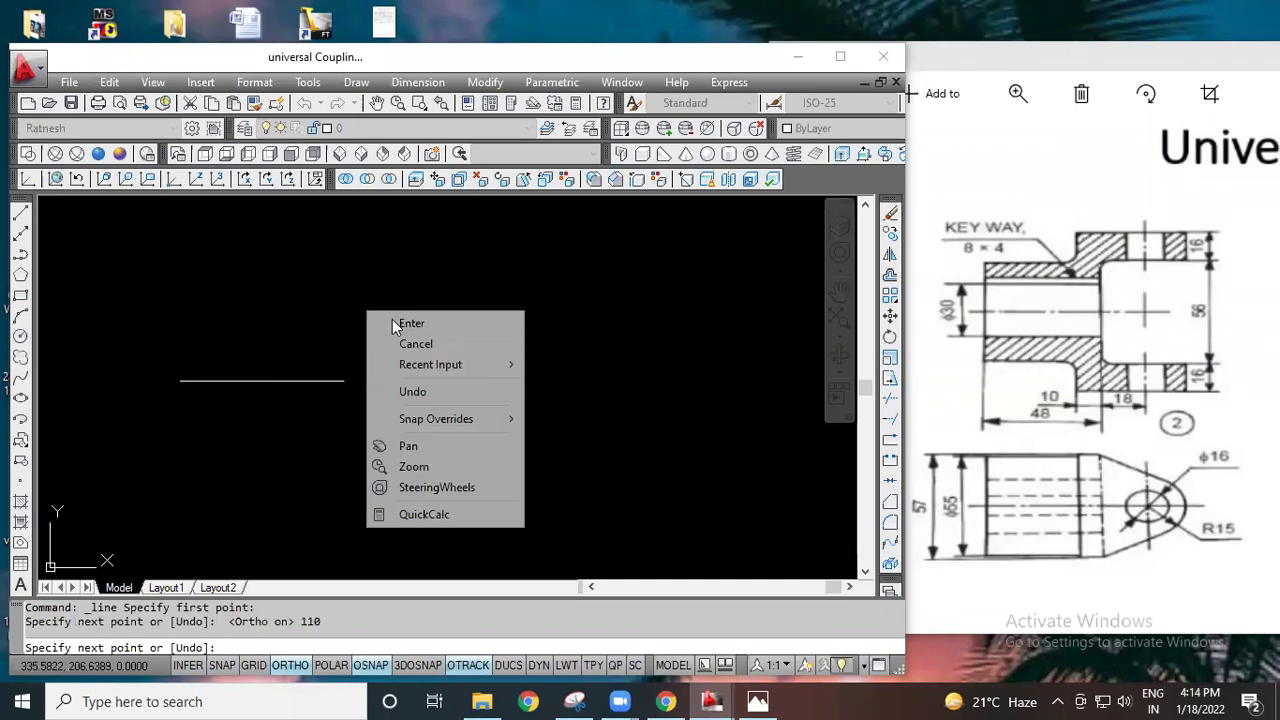
click(385, 323)
scroll(312, 350, up, 5)
mouse_move(311, 354)
middle_down()
mouse_move(608, 343)
mouse_move(554, 362)
mouse_move(553, 312)
middle_up()
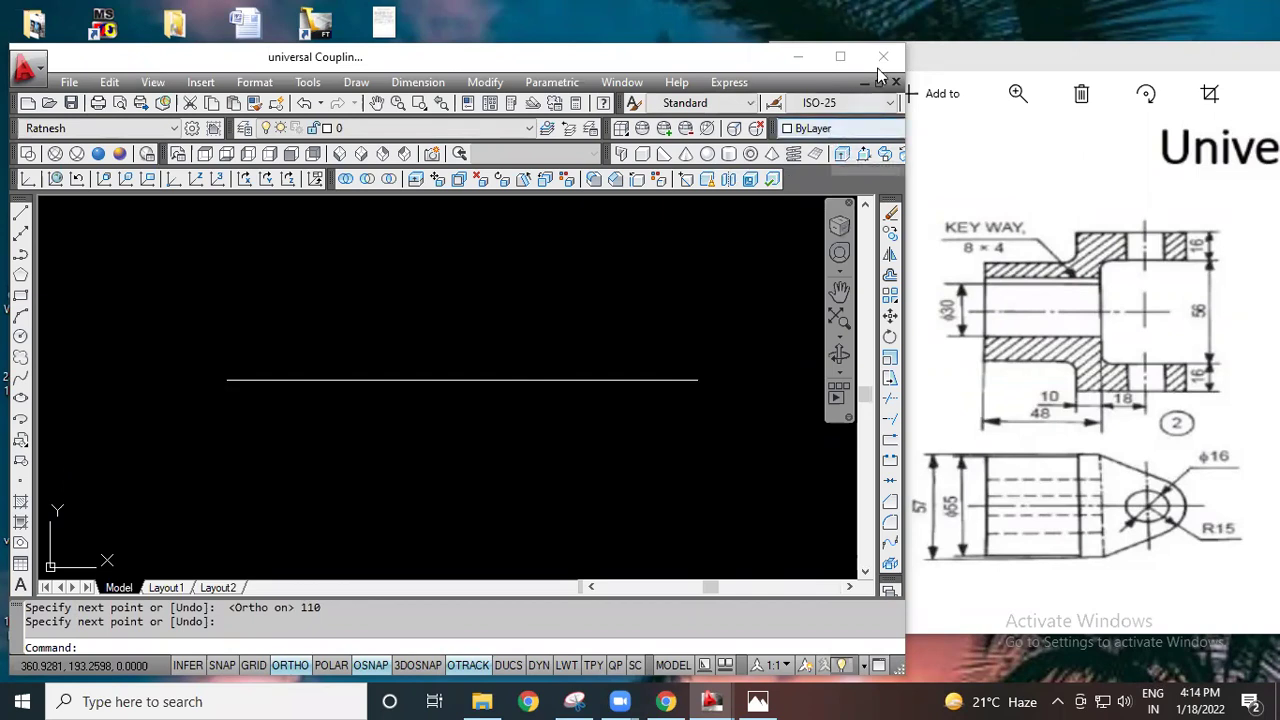
Step: Maximize the drawing window and load the ISO dash linetype ACAD_ISO02W100 from acadiso.lin
click(840, 57)
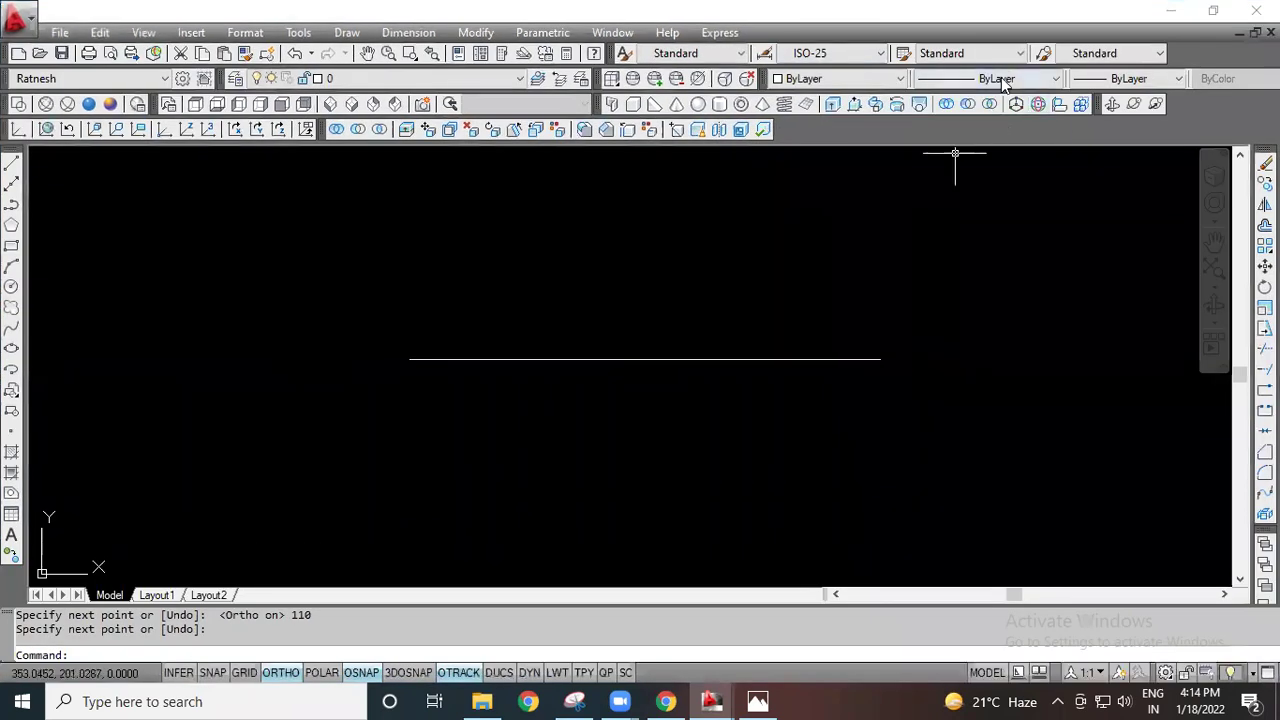
click(1001, 78)
click(993, 143)
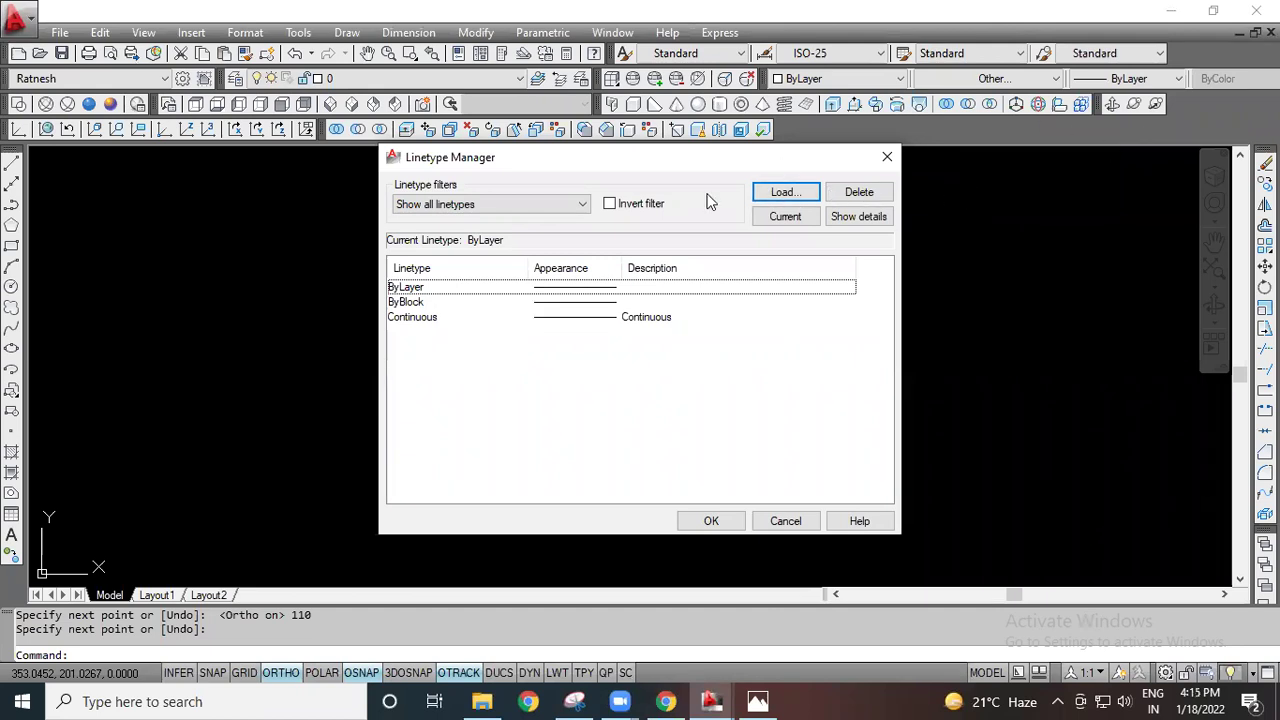
click(782, 193)
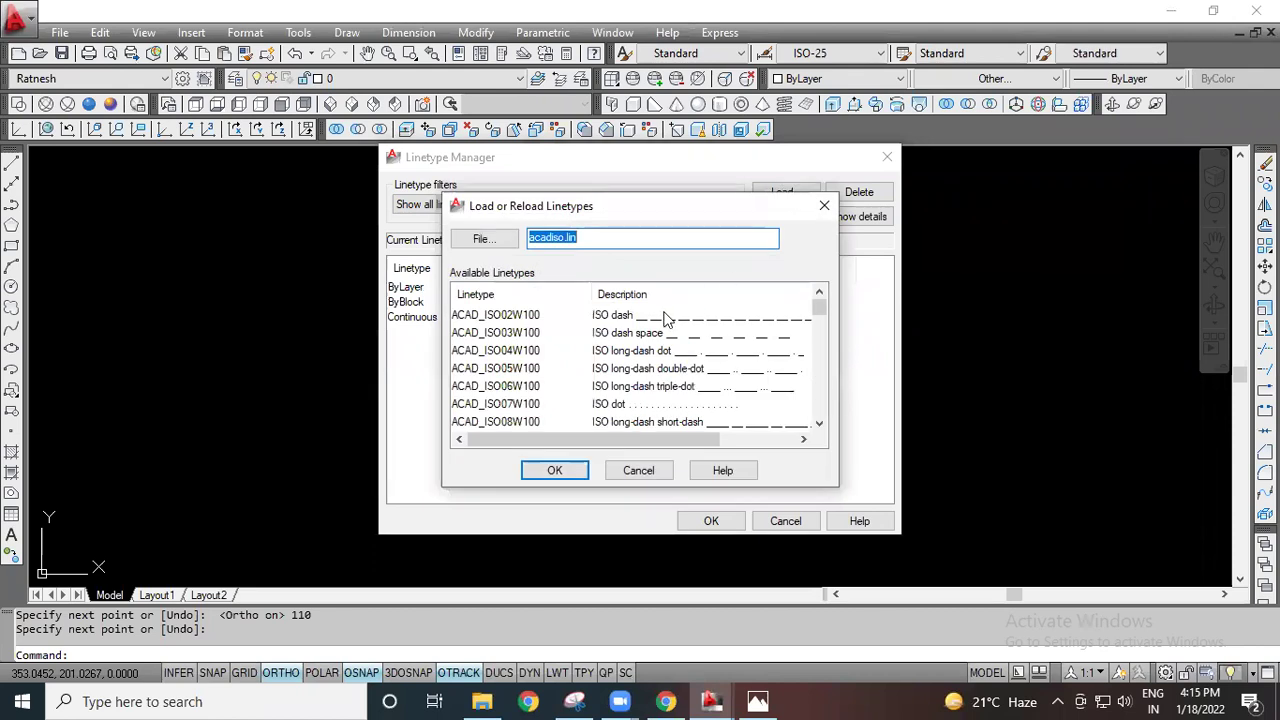
click(714, 314)
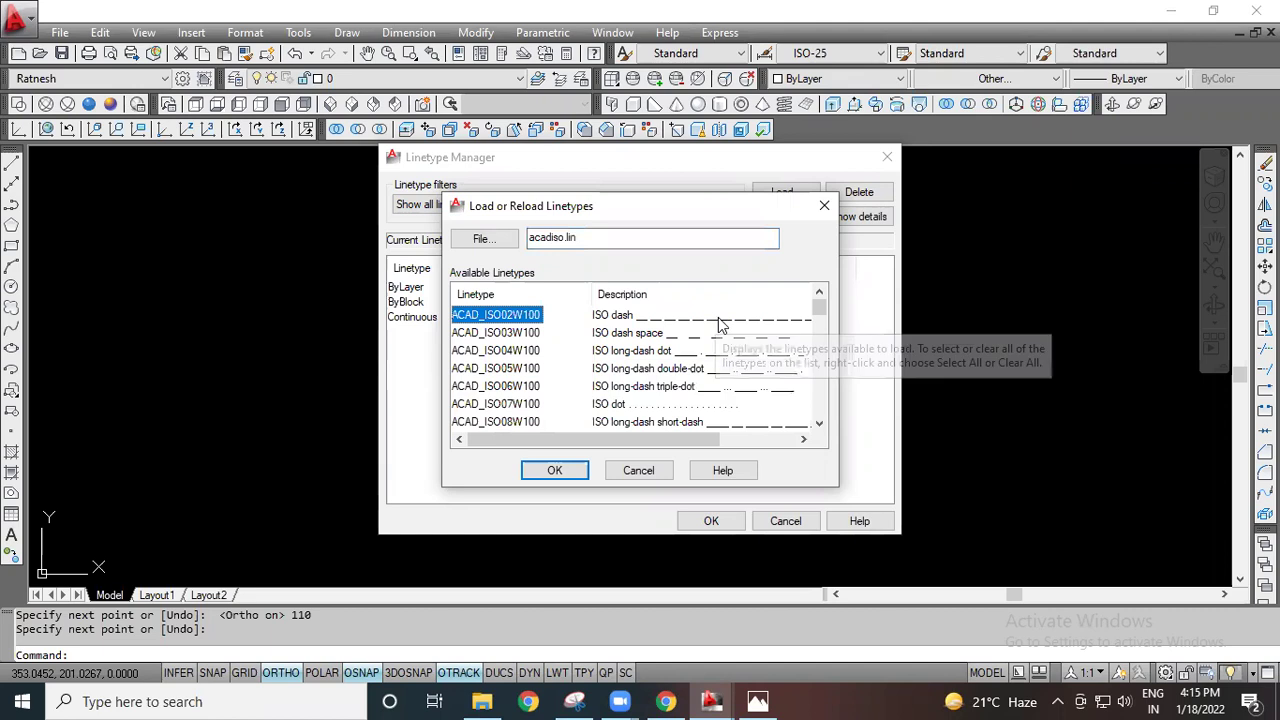
click(549, 474)
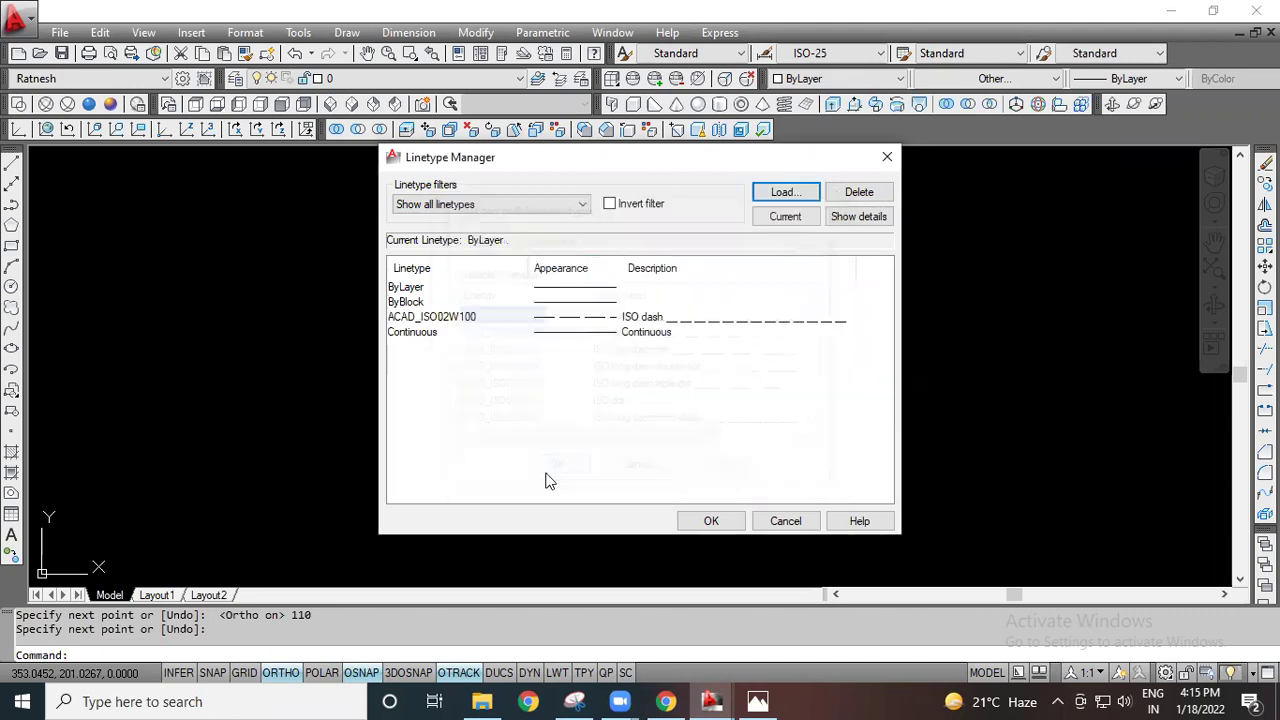
Step: Load the CENTER2 linetype from acadiso.lin and close the Linetype Manager
click(786, 191)
scroll(605, 365, down, 2)
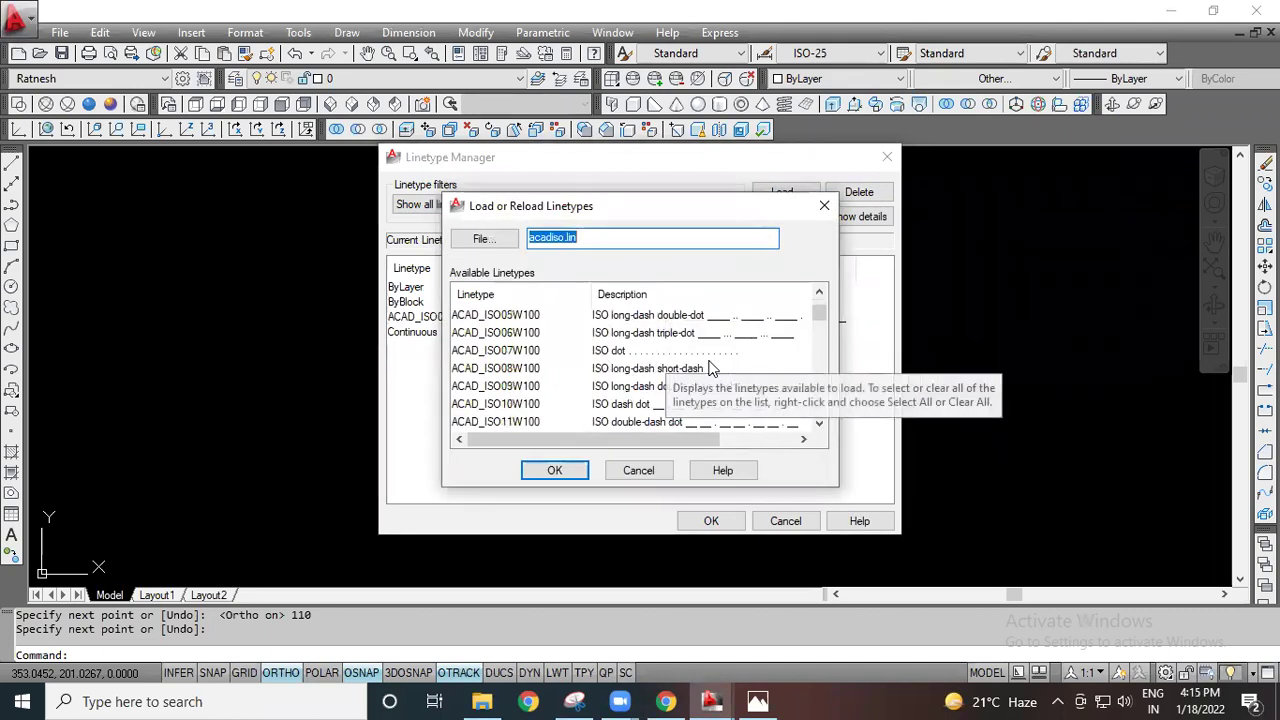
scroll(601, 381, down, 3)
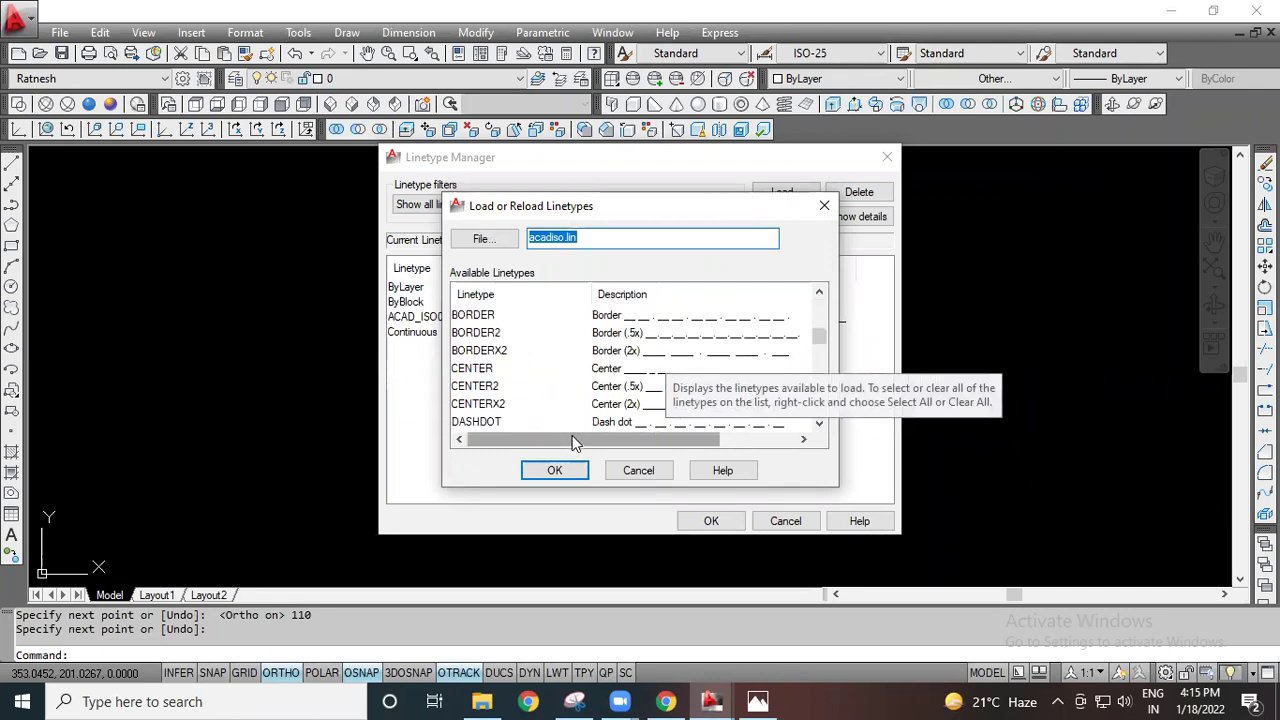
click(731, 351)
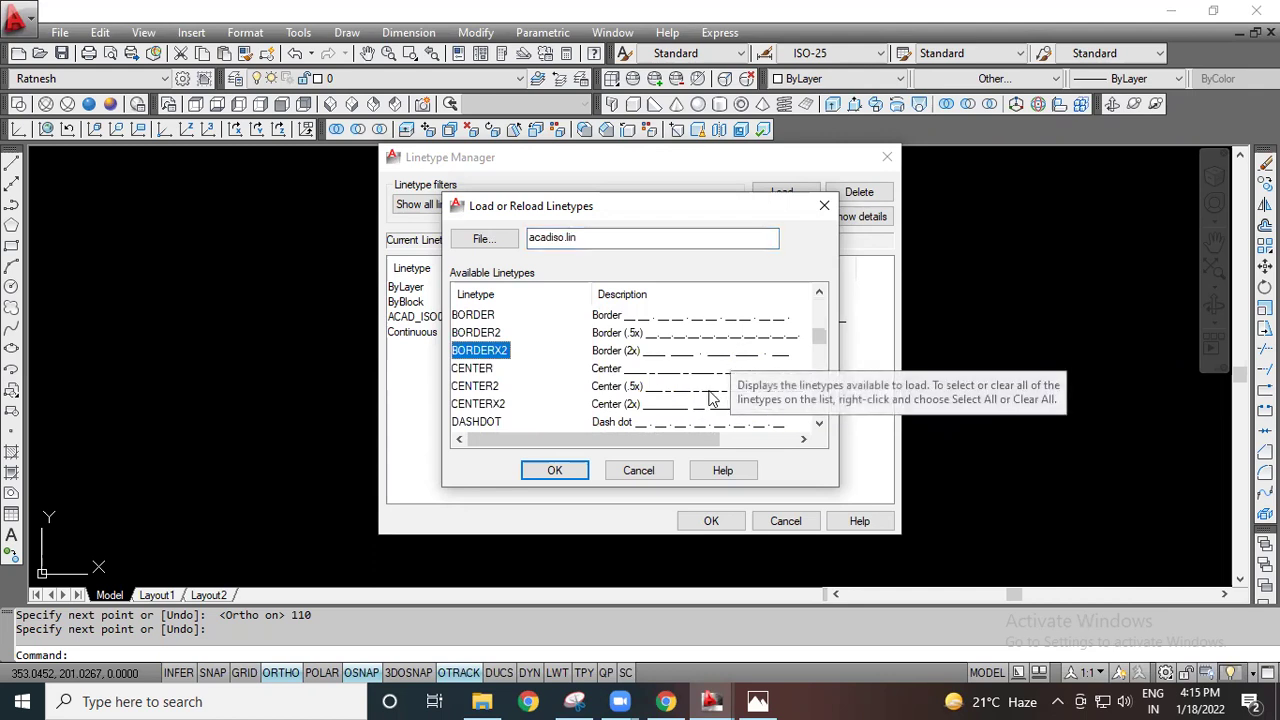
click(709, 389)
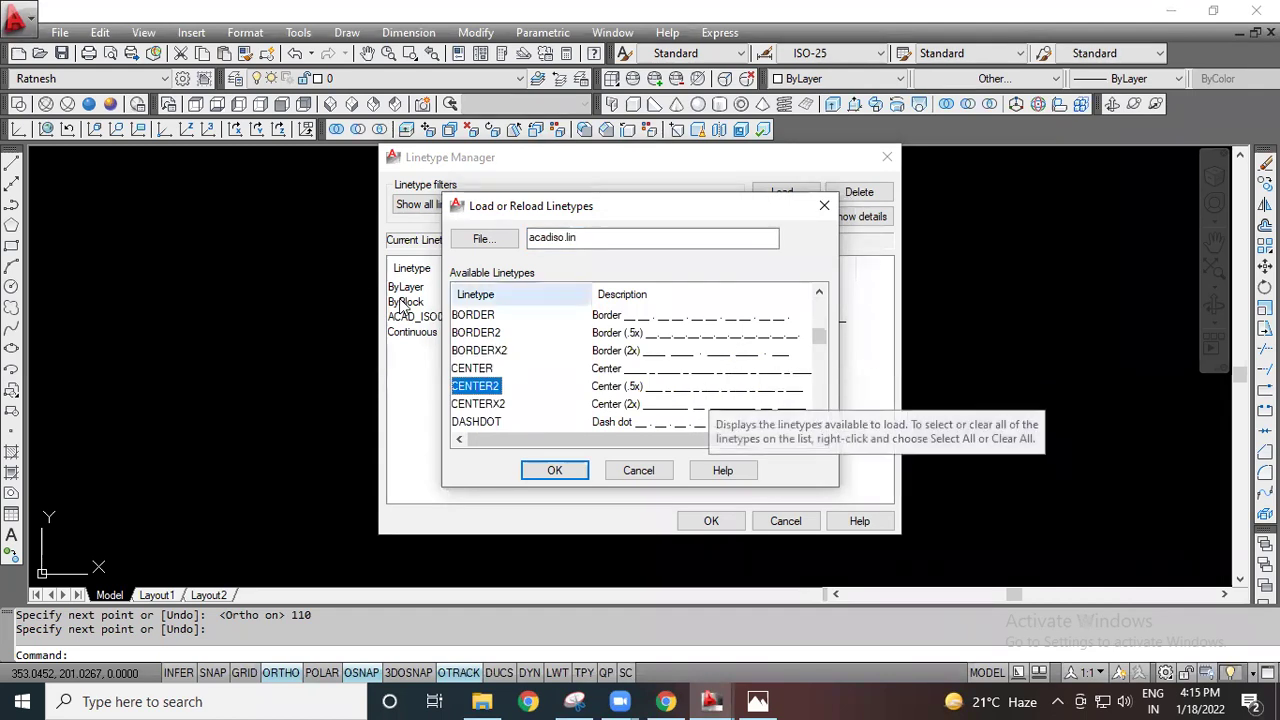
click(554, 472)
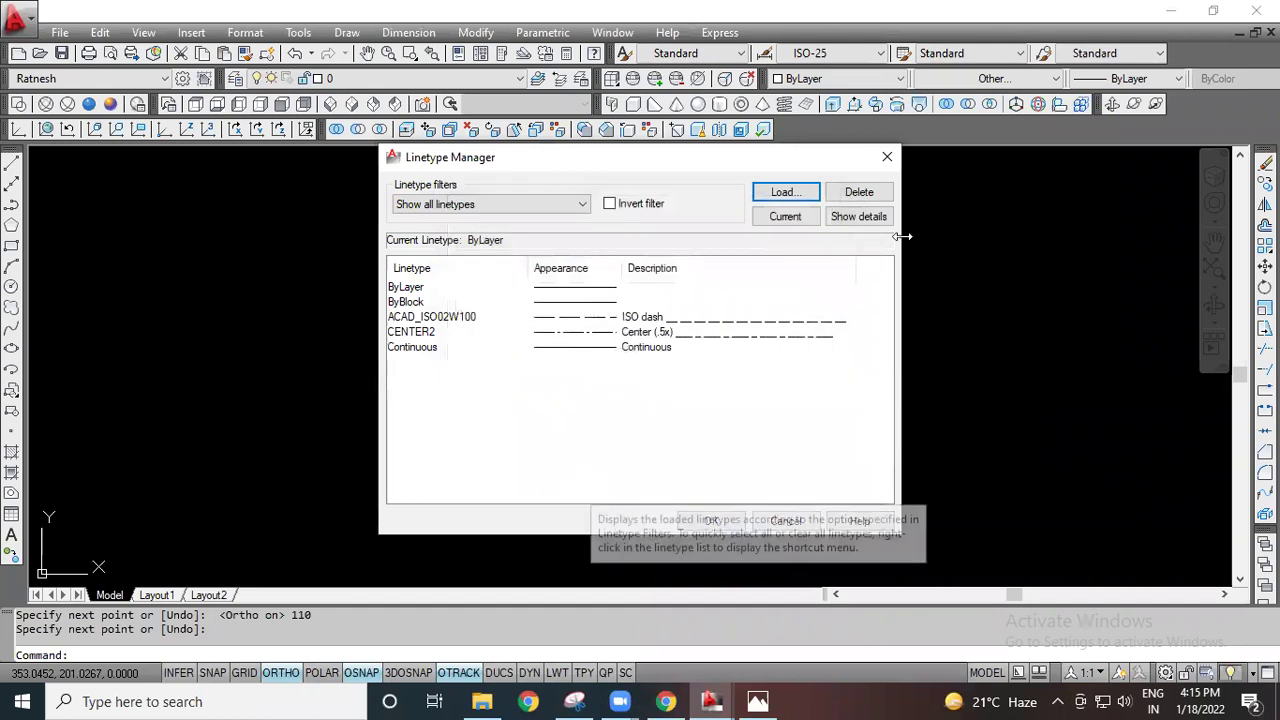
click(710, 520)
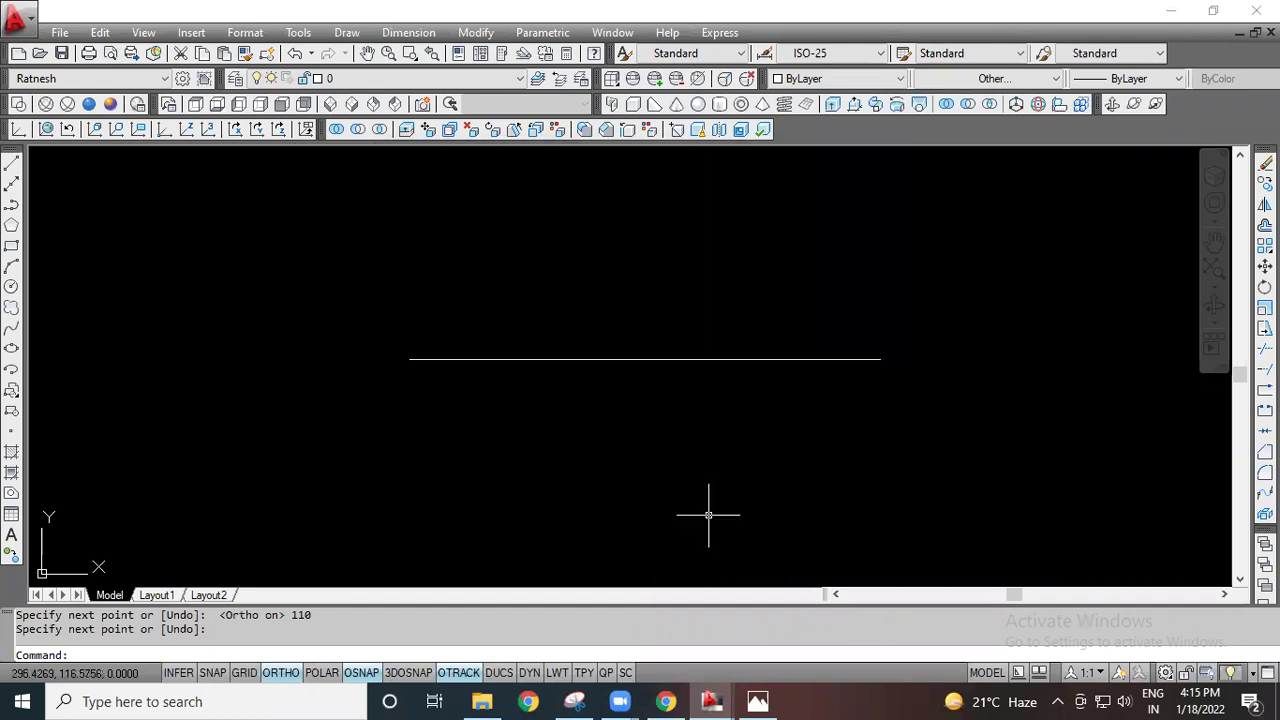
Step: Set the current linetype to CENTER2 and draw a horizontal sample line above the 110 mm line
key(Escape)
key(Escape)
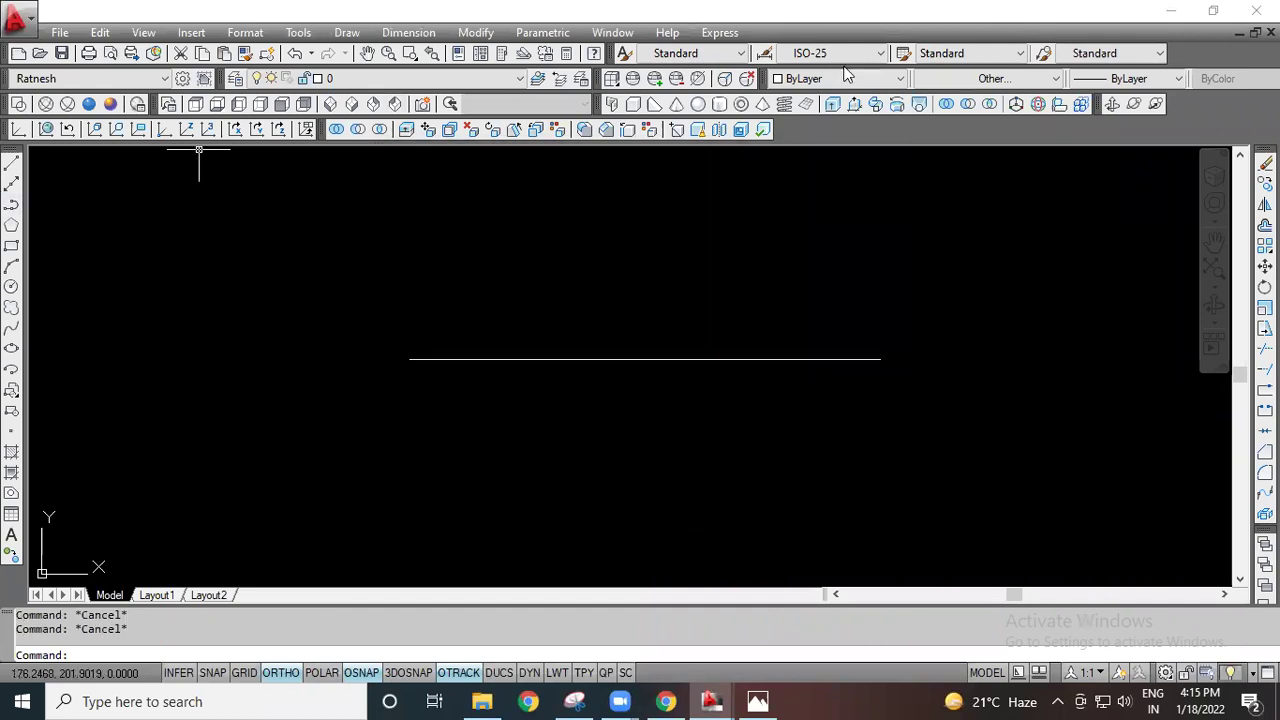
click(994, 80)
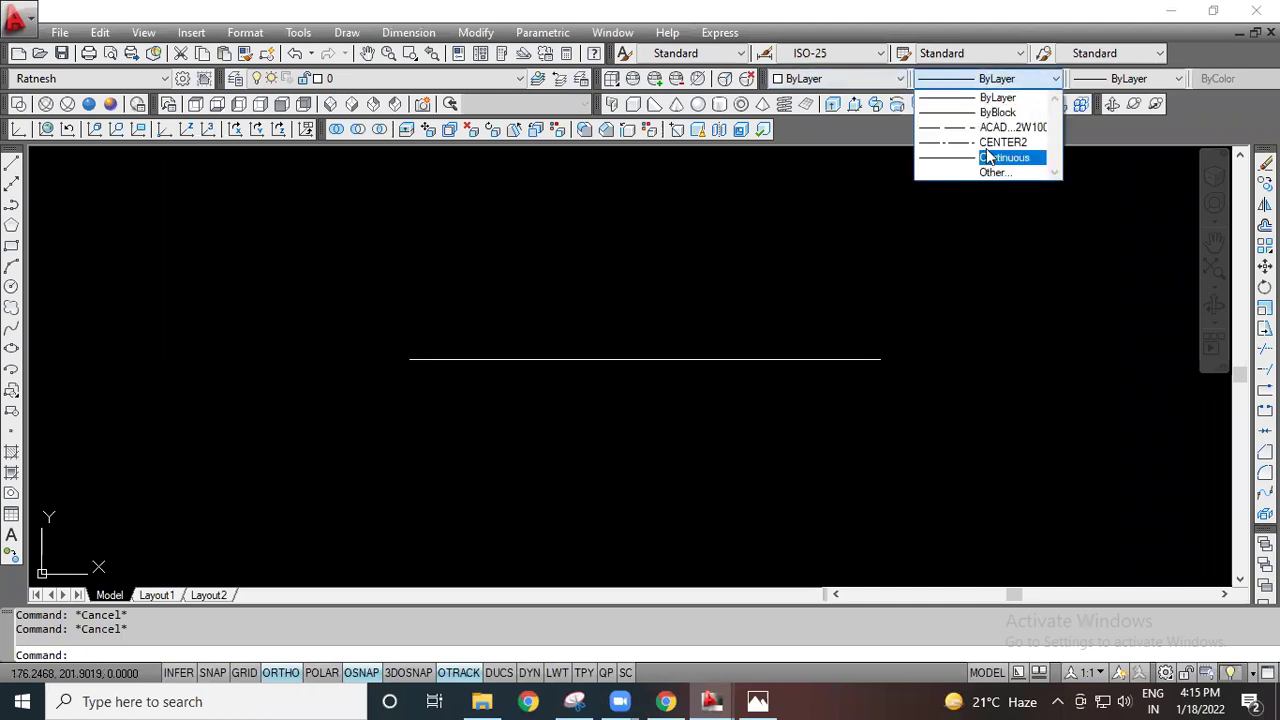
click(1003, 142)
click(11, 163)
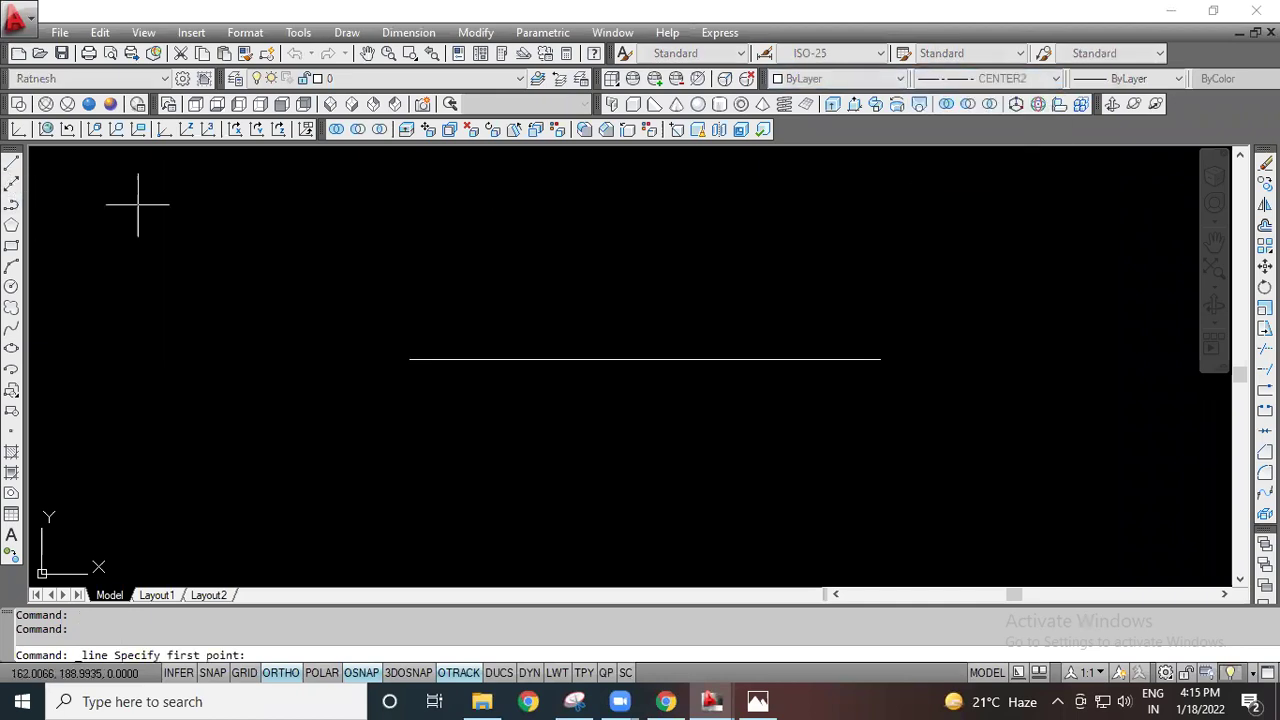
click(346, 197)
click(885, 196)
key(Escape)
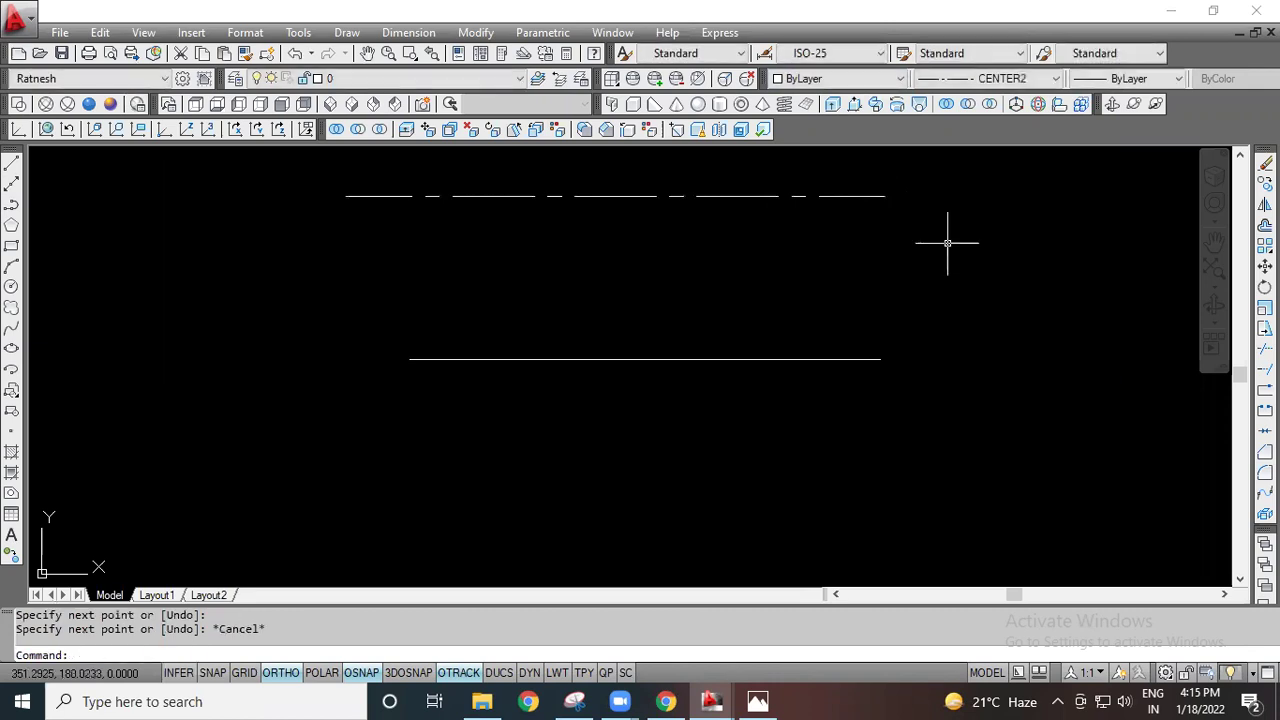
key(Escape)
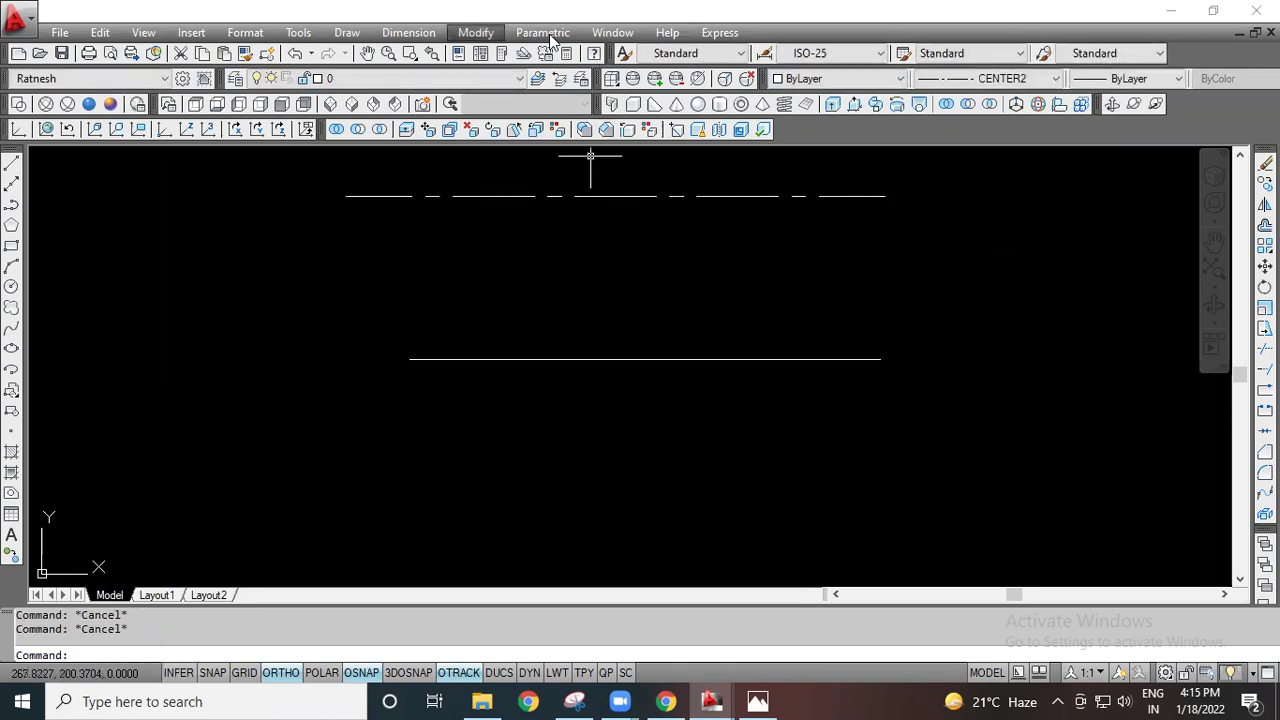
Step: Match the 110 mm line's properties to the CENTER2 sample line above it
click(476, 32)
click(505, 49)
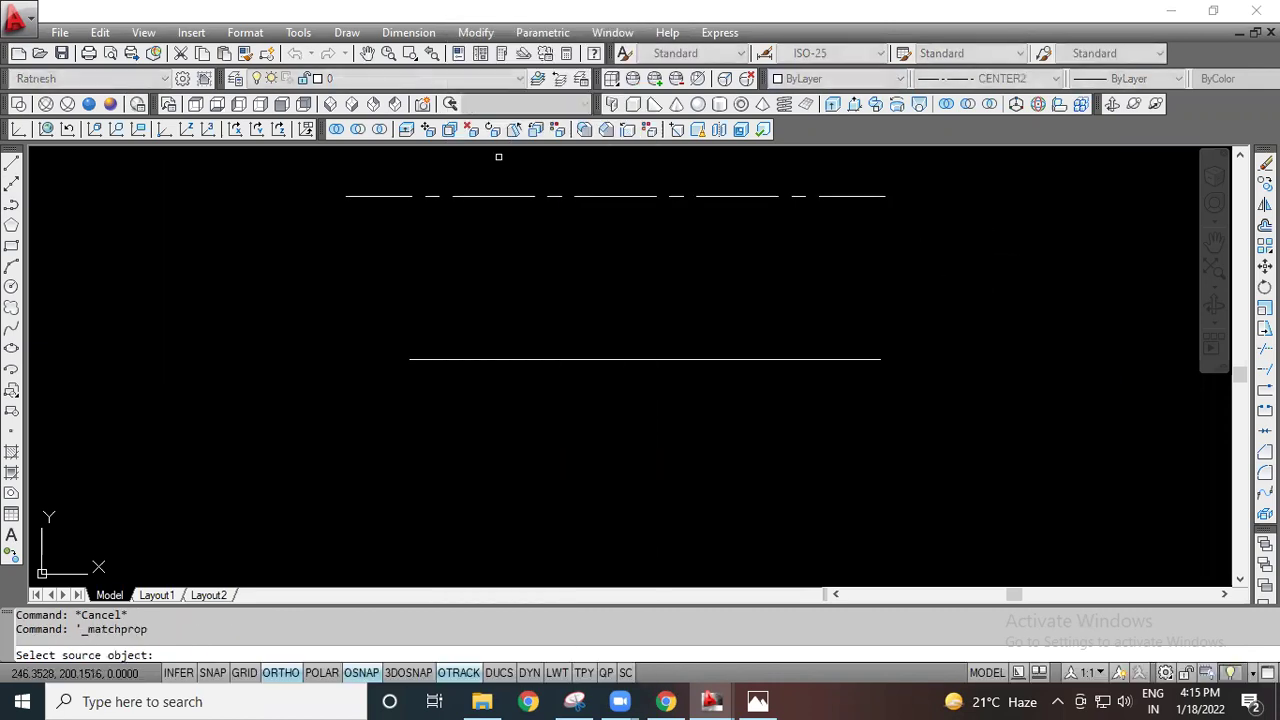
click(525, 196)
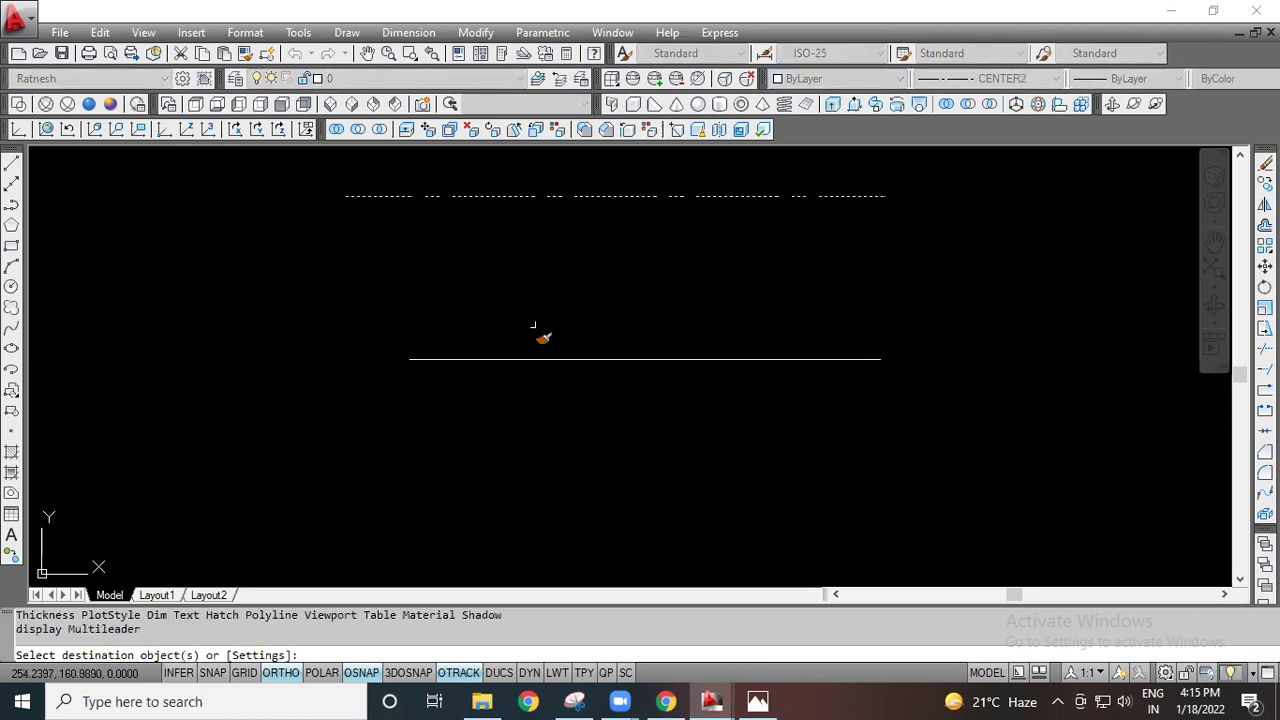
click(539, 358)
key(Escape)
key(Escape)
key(Escape)
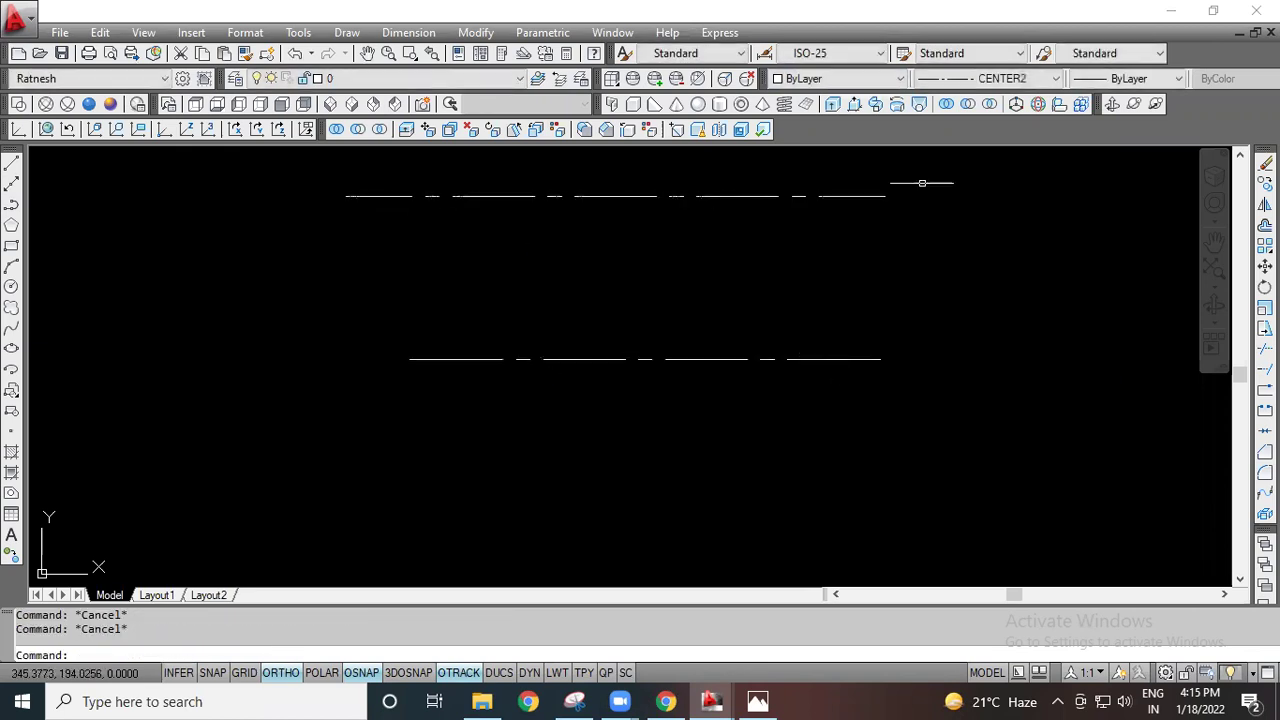
Step: Delete the CENTER2 sample line above the fork's centre line
click(913, 182)
click(684, 248)
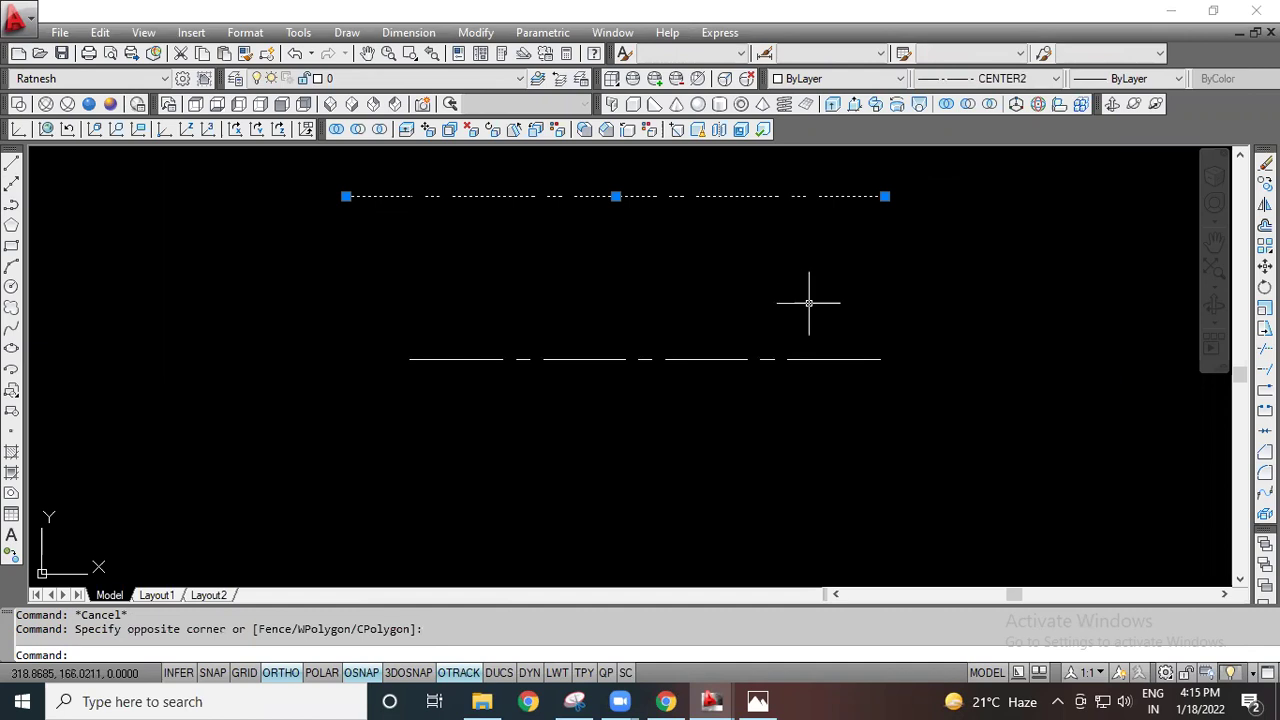
key(Delete)
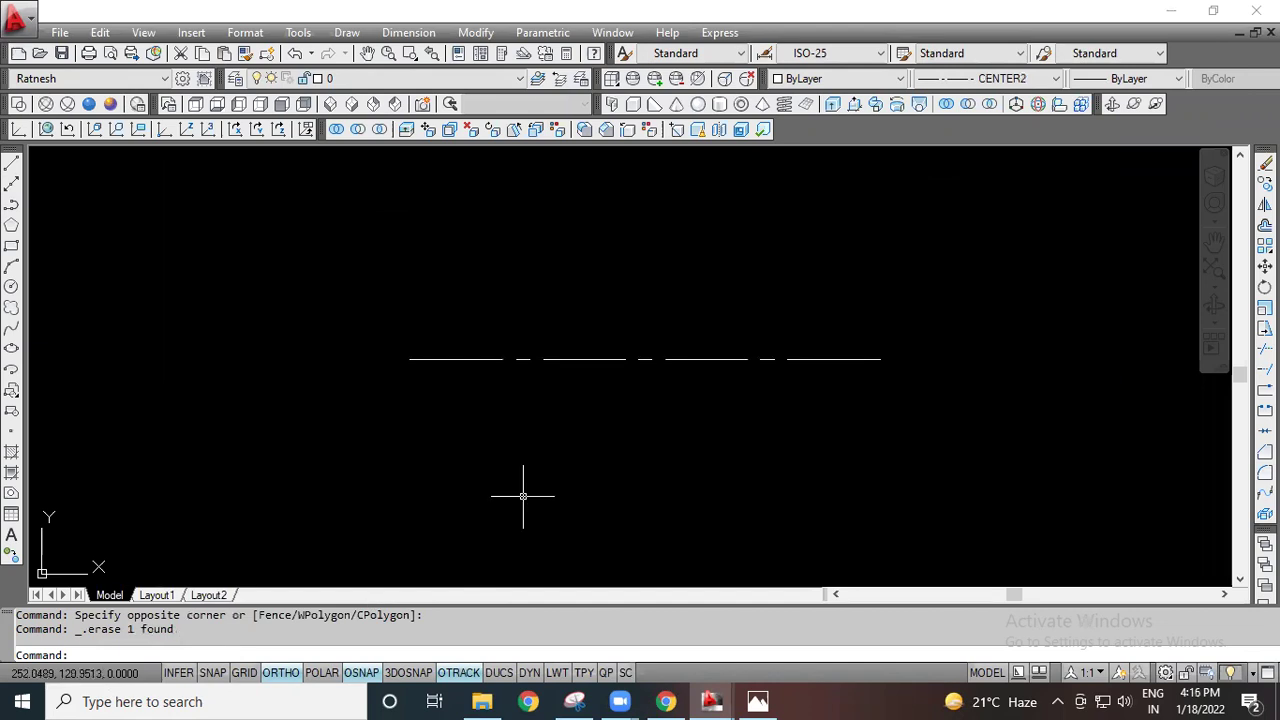
Step: Set the global linetype scale (LTSCALE) to 0.2 for a finer dash pattern on the centre line
text(ts)
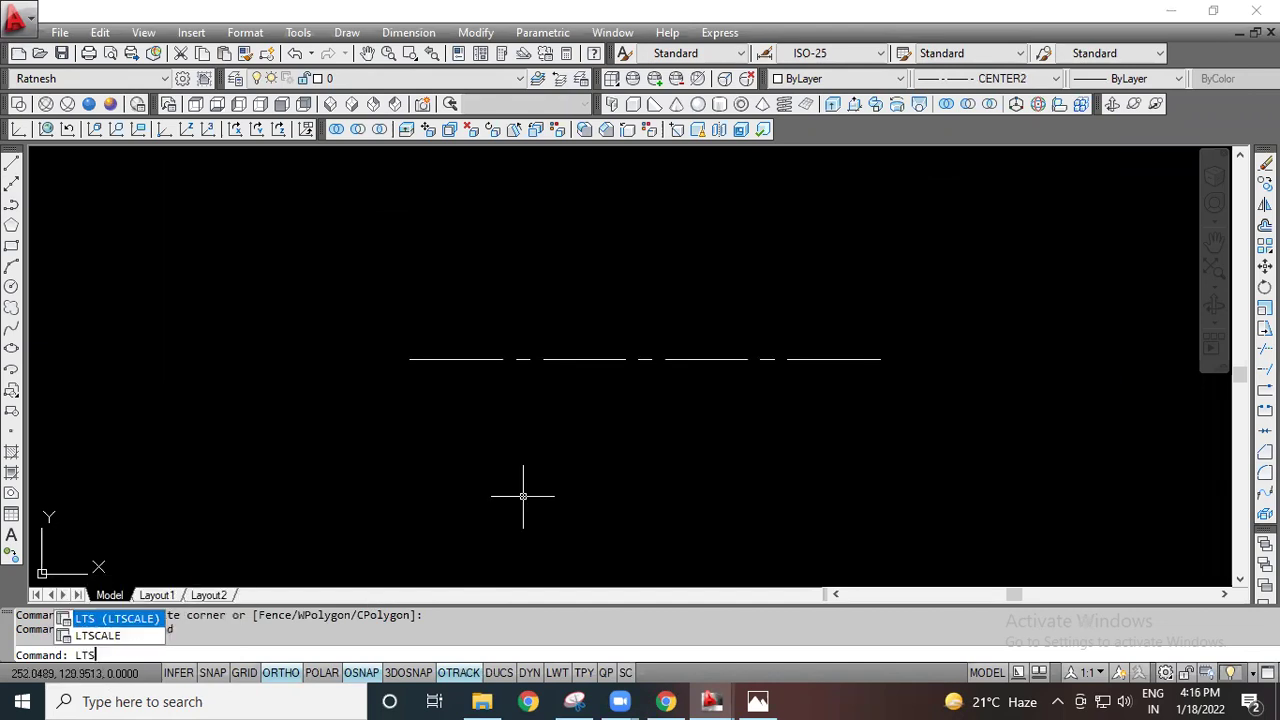
key(Return)
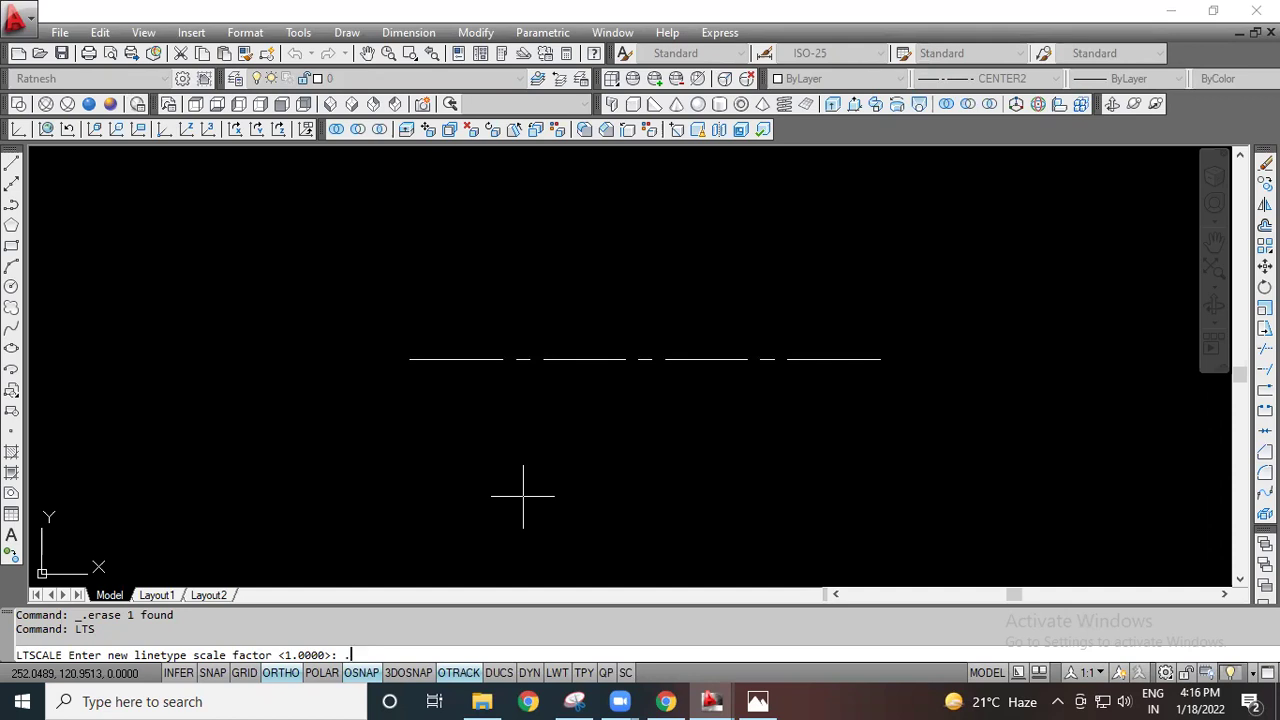
key(Return)
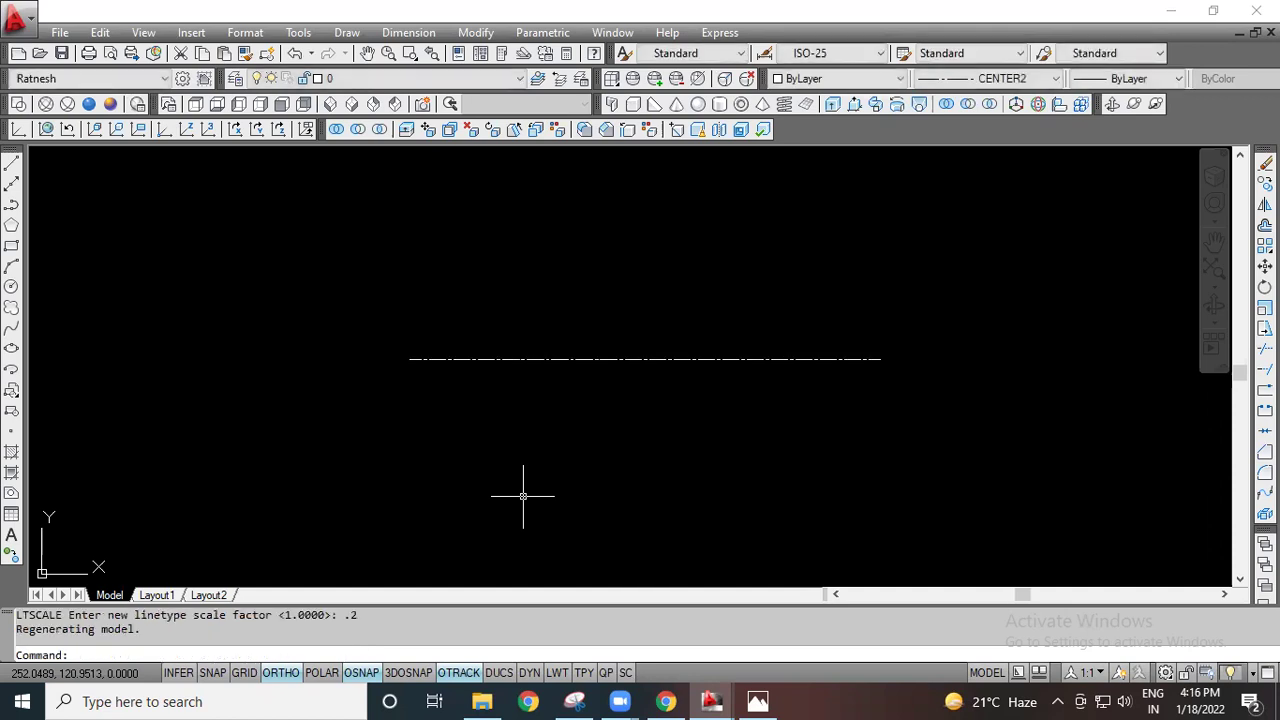
scroll(800, 380, up, 2)
scroll(620, 365, up, 2)
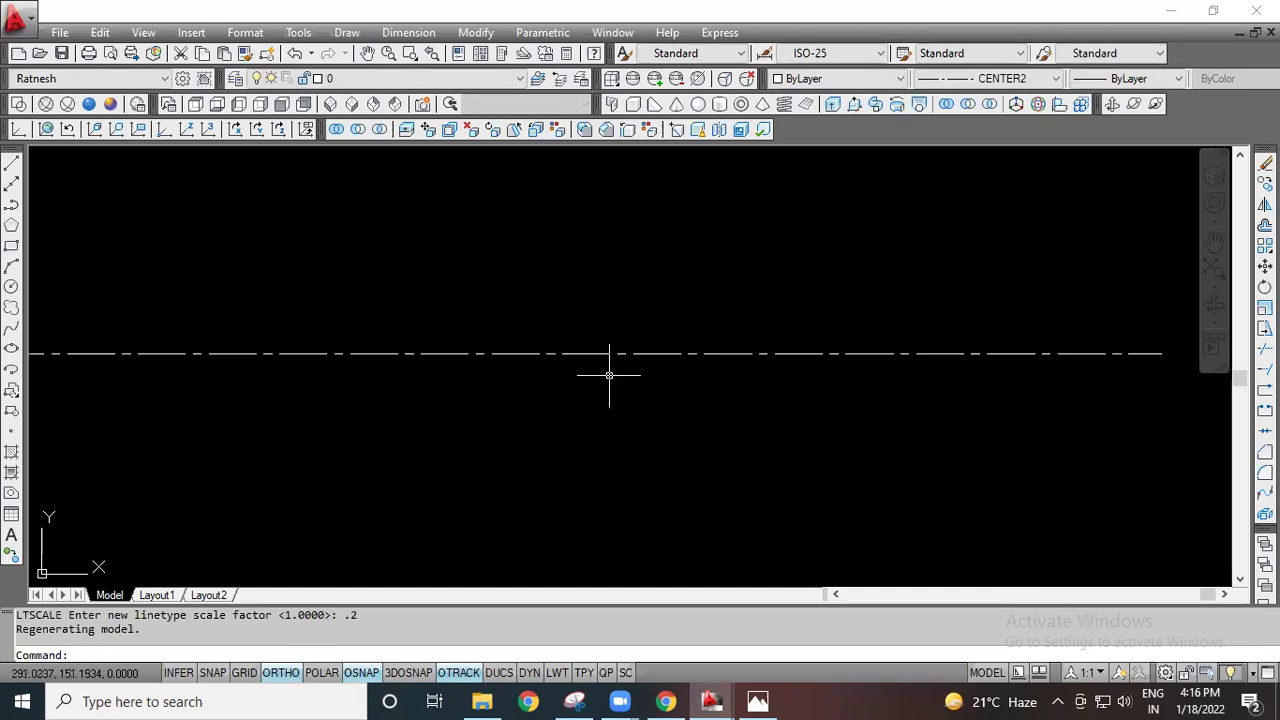
scroll(618, 364, down, 2)
middle_drag(723, 391, 646, 418)
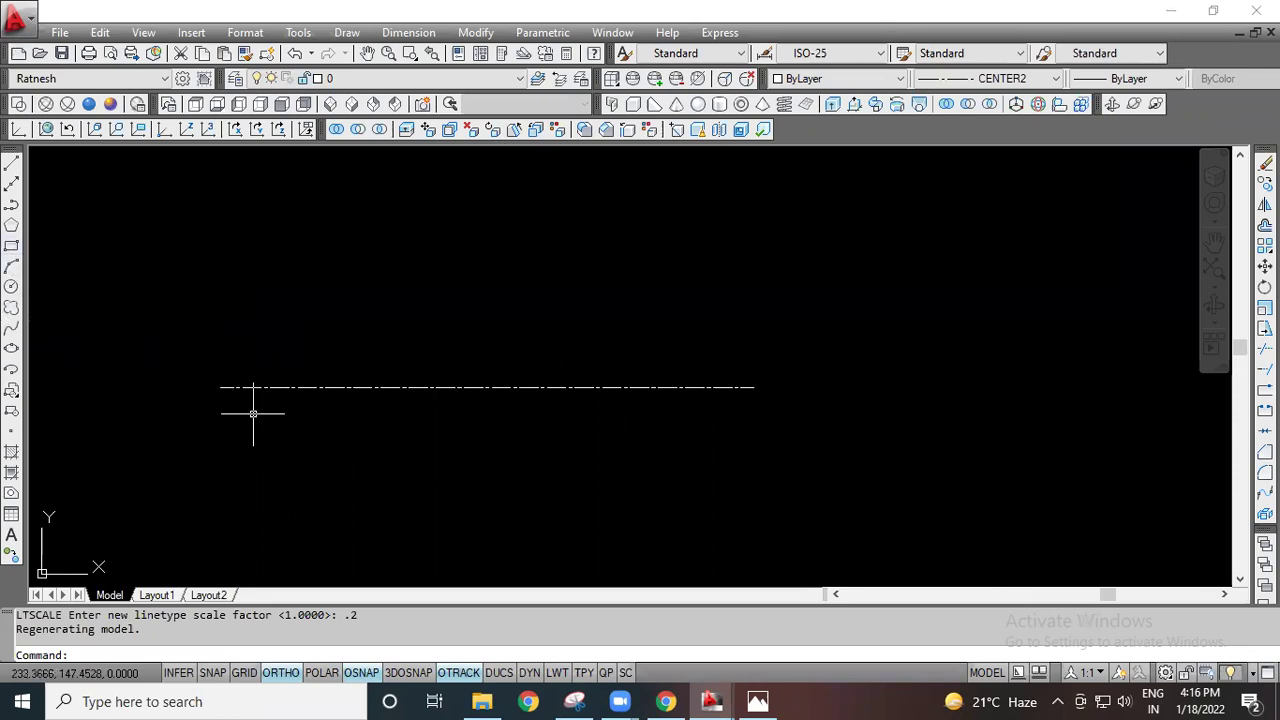
key(Escape)
key(Escape)
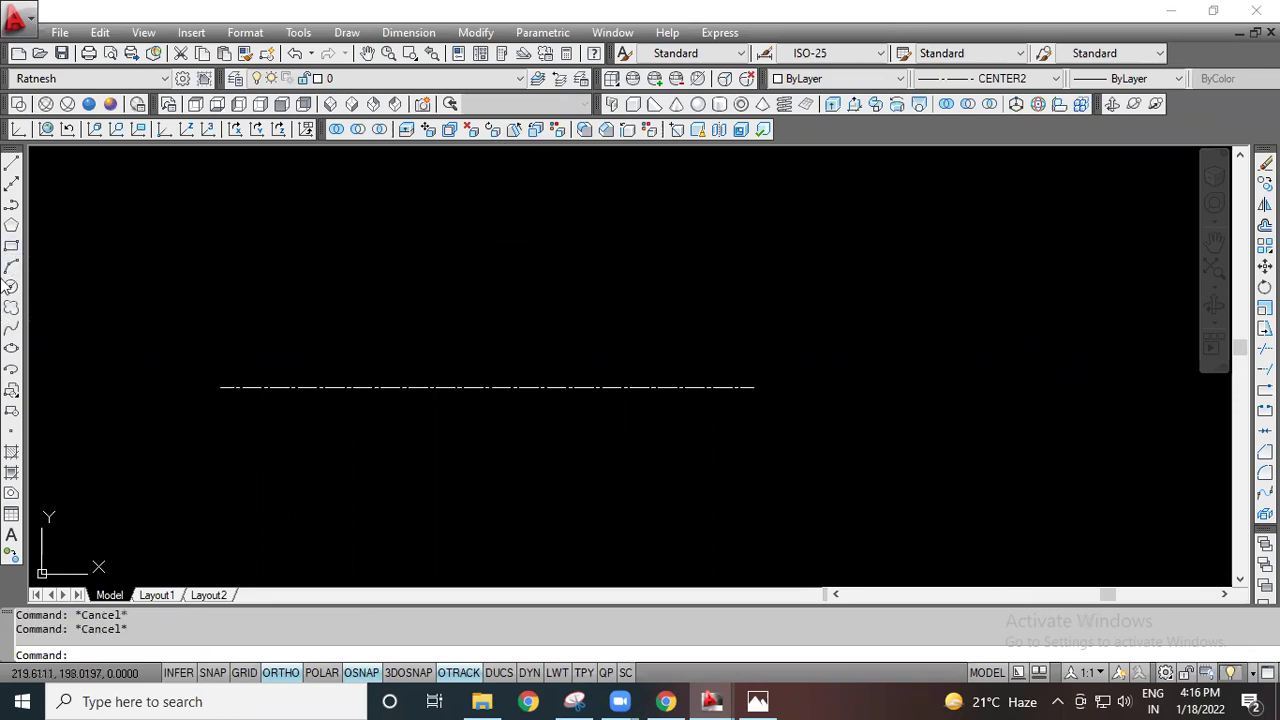
click(11, 165)
click(285, 387)
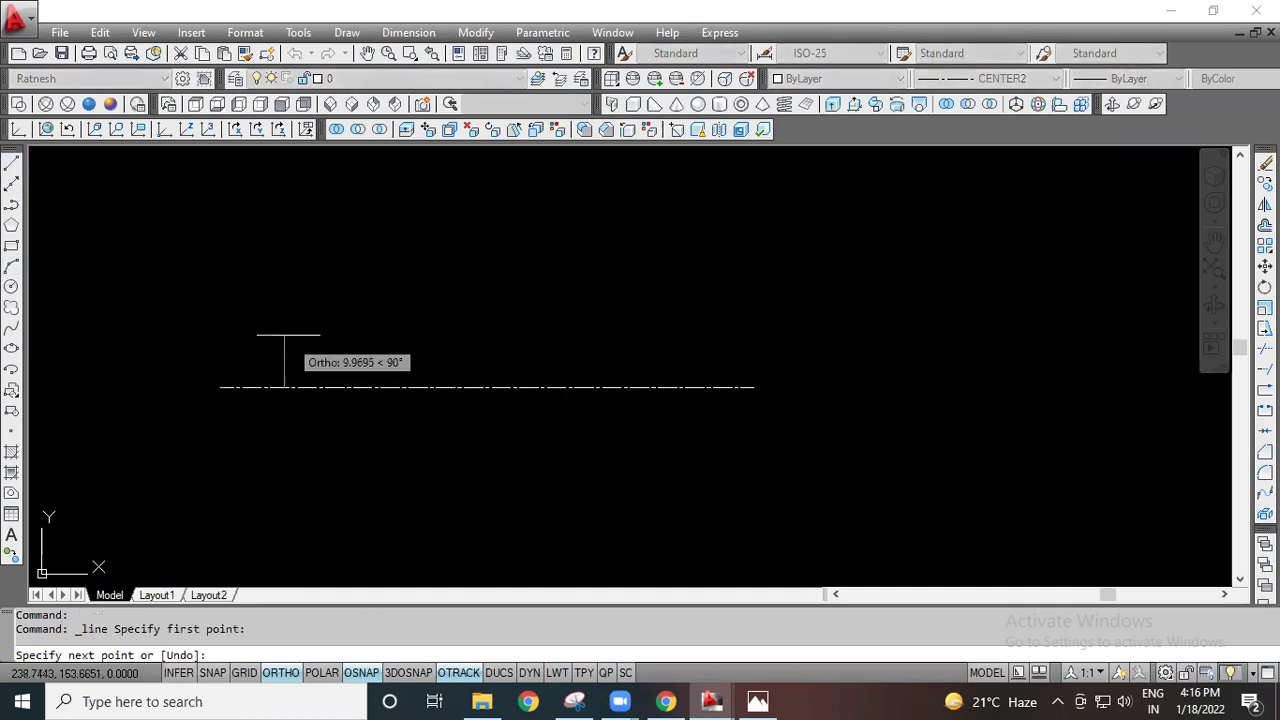
text(1)
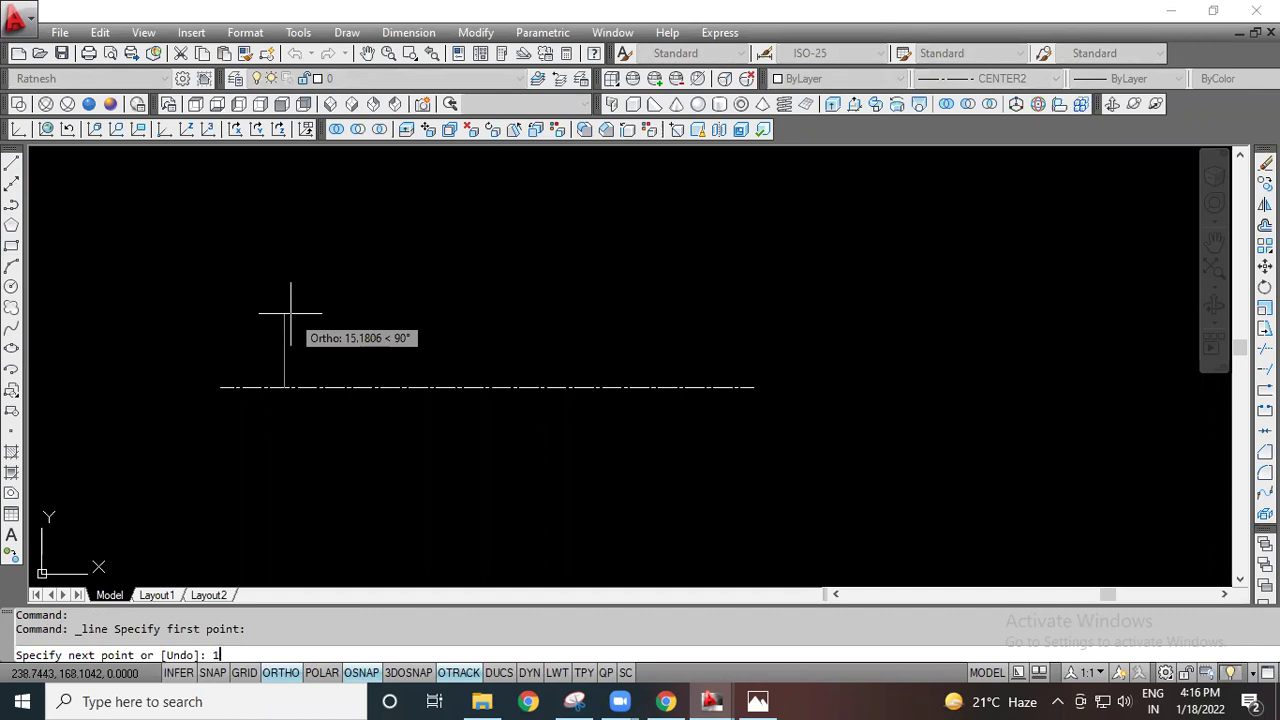
key(Escape)
Step: Restore the AutoCAD window to its smaller size beside the fork views of the reference image
click(1213, 10)
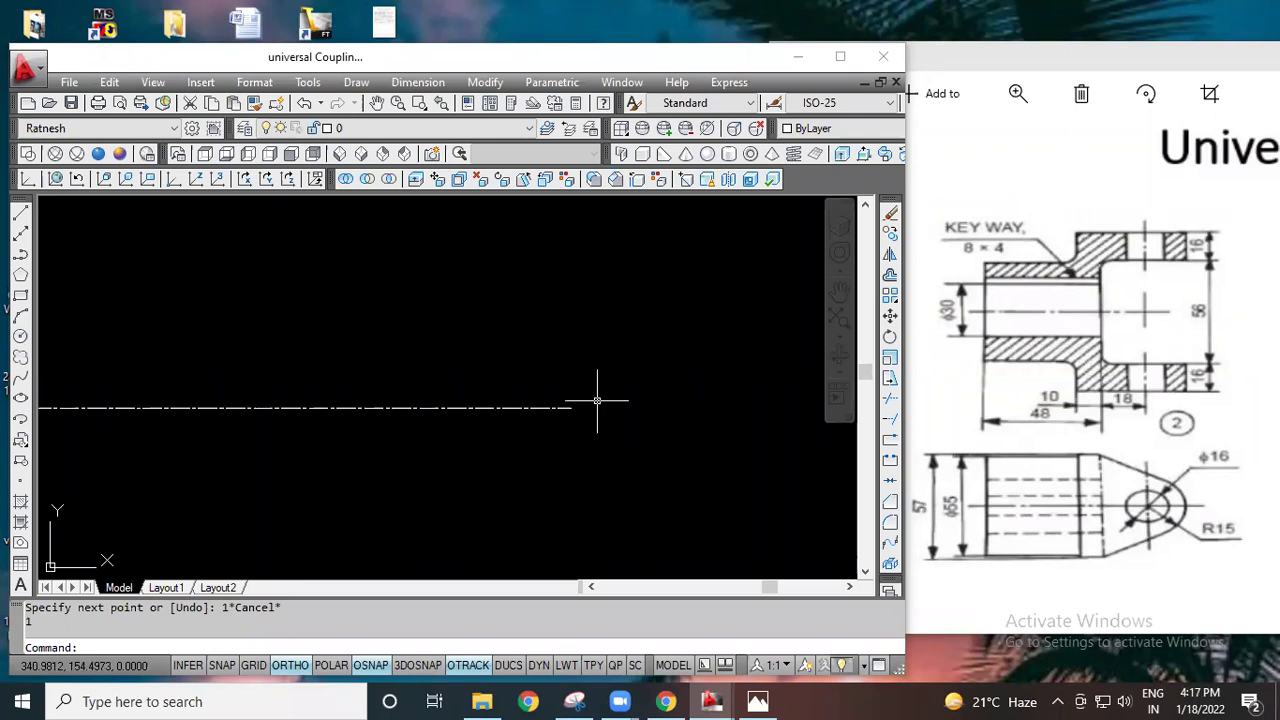
scroll(573, 415, down, 1)
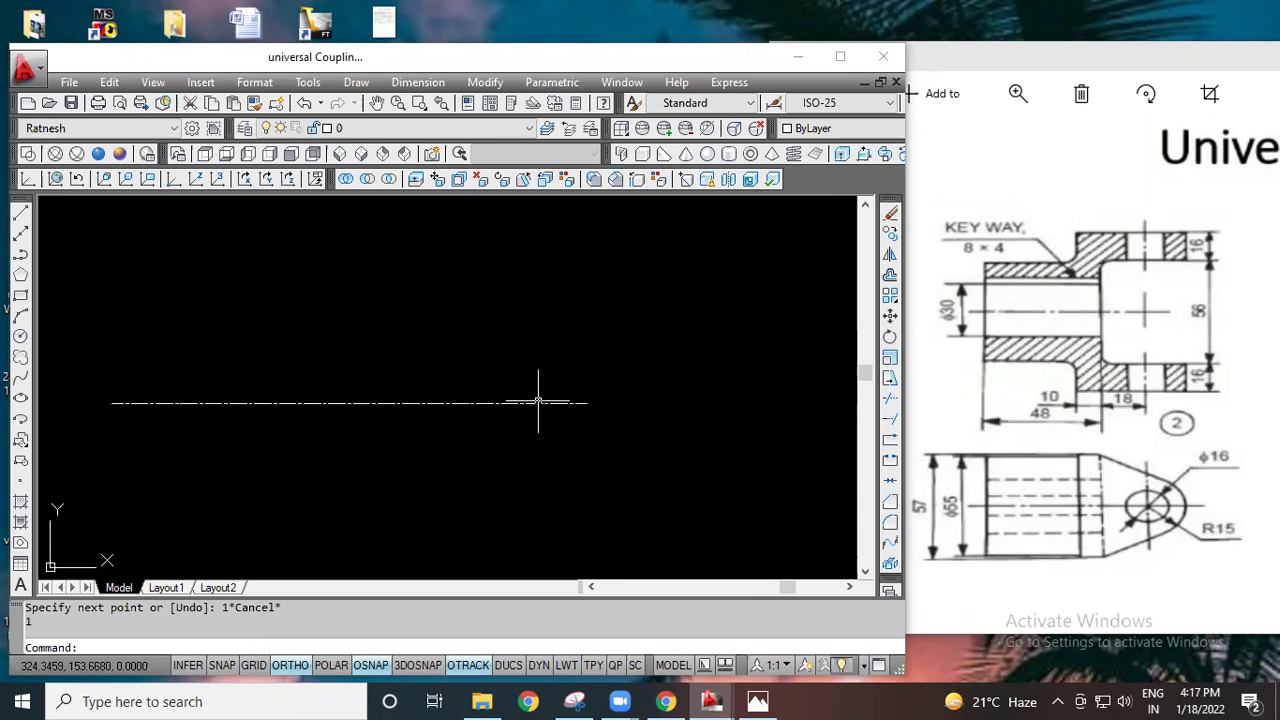
key(Escape)
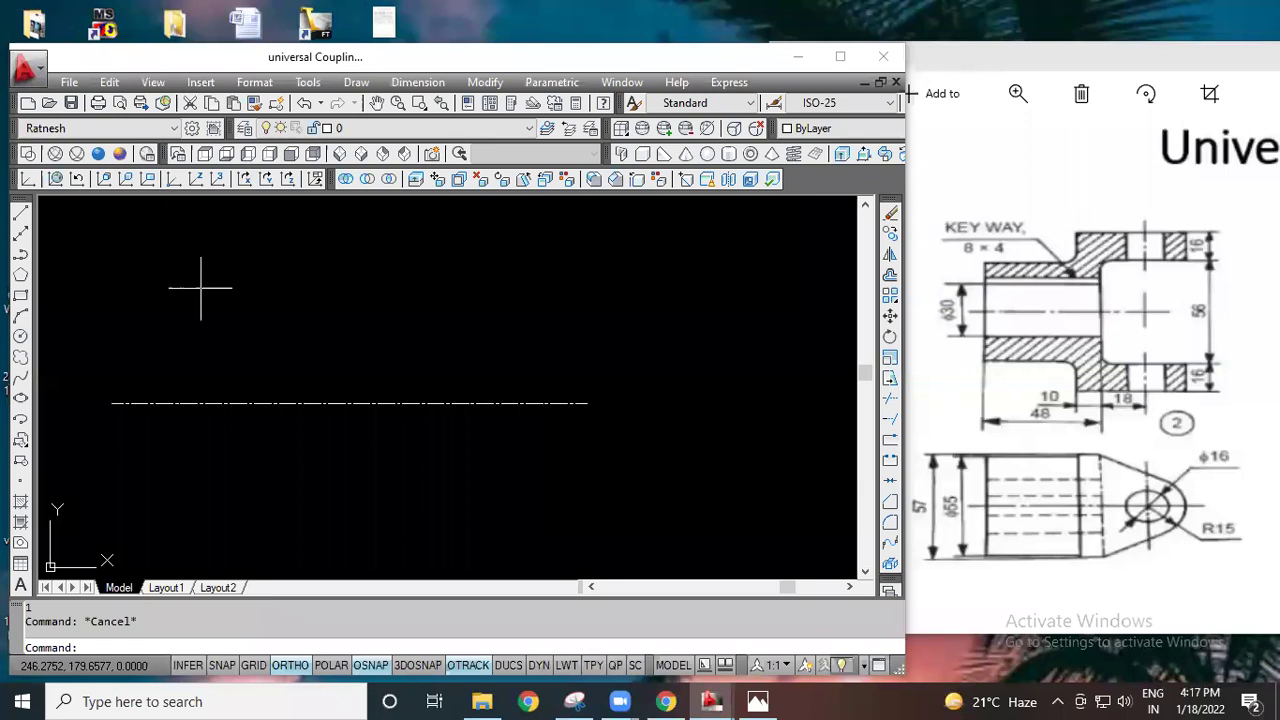
Step: Try to draw the hub outline 28 mm up from the centre line and 38 mm across, and undo both segments
click(20, 215)
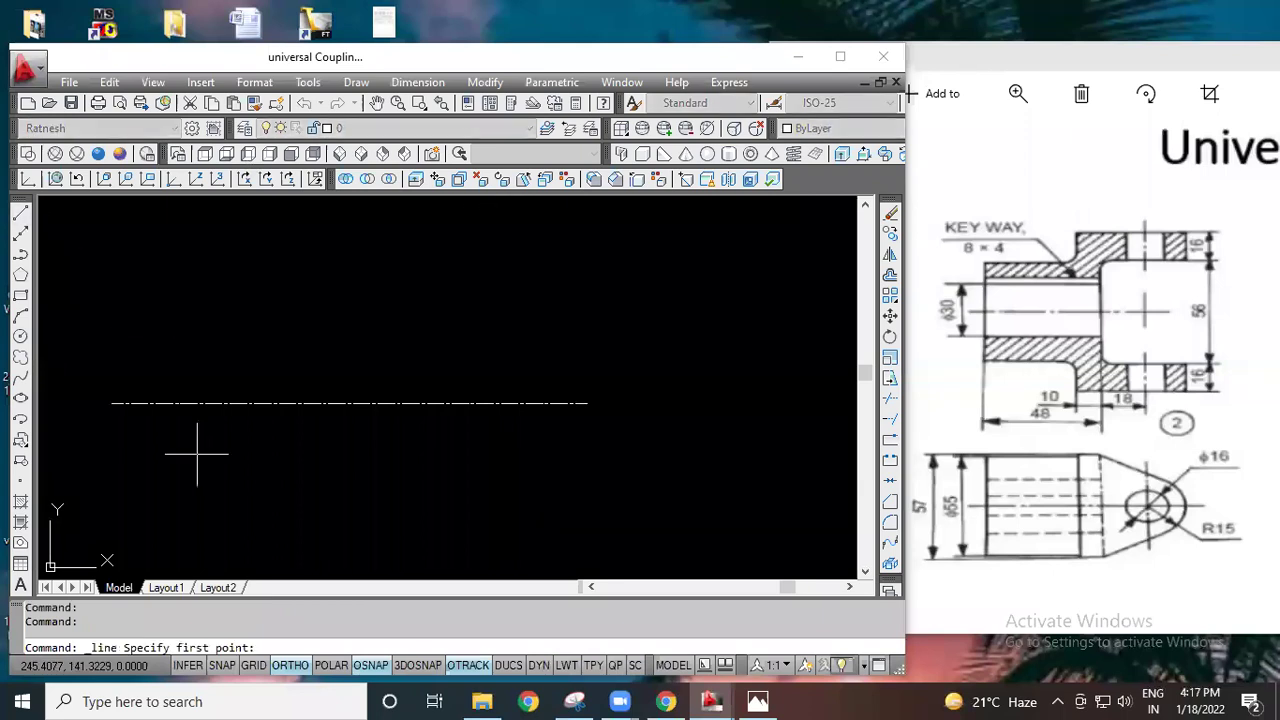
click(145, 403)
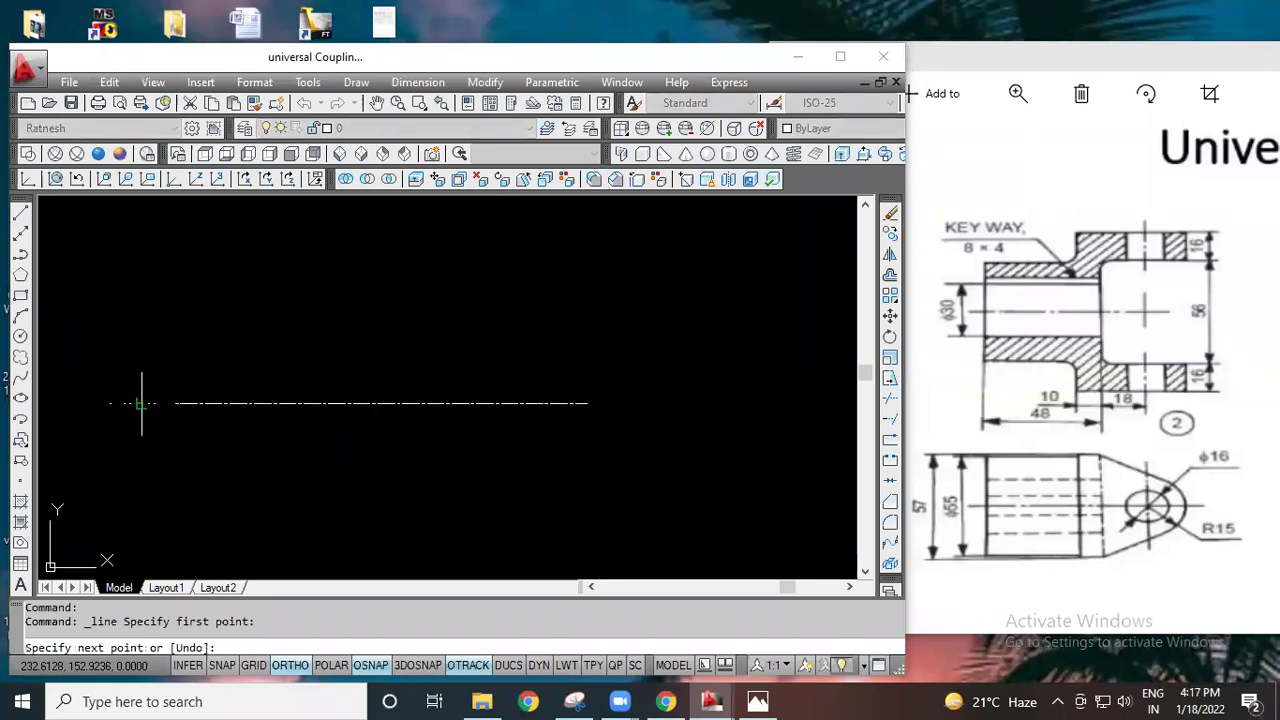
text(28)
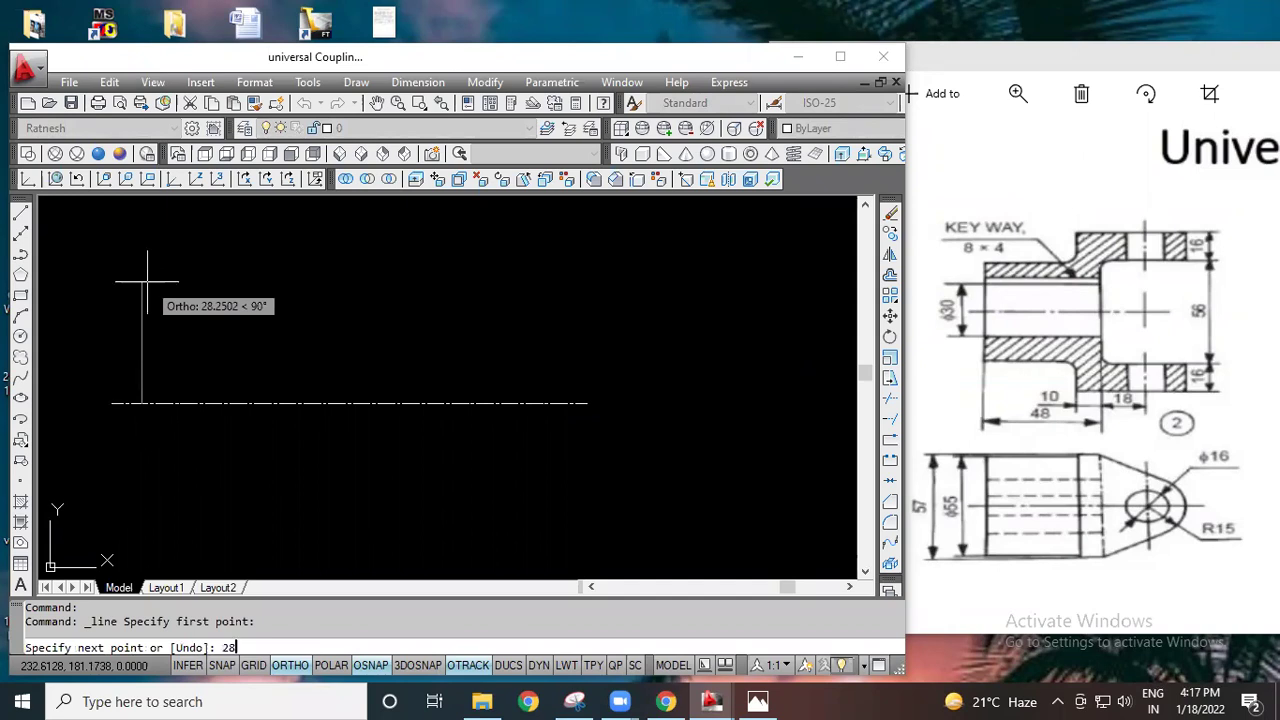
key(Return)
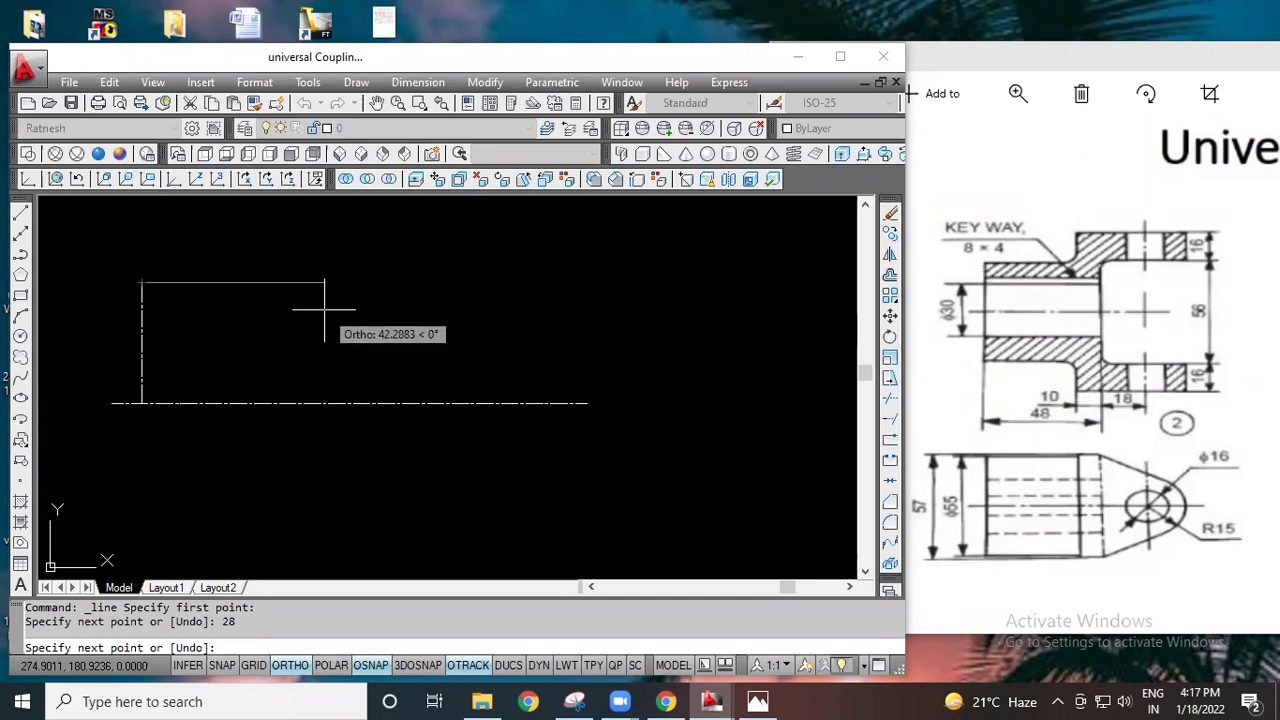
text(8)
key(Return)
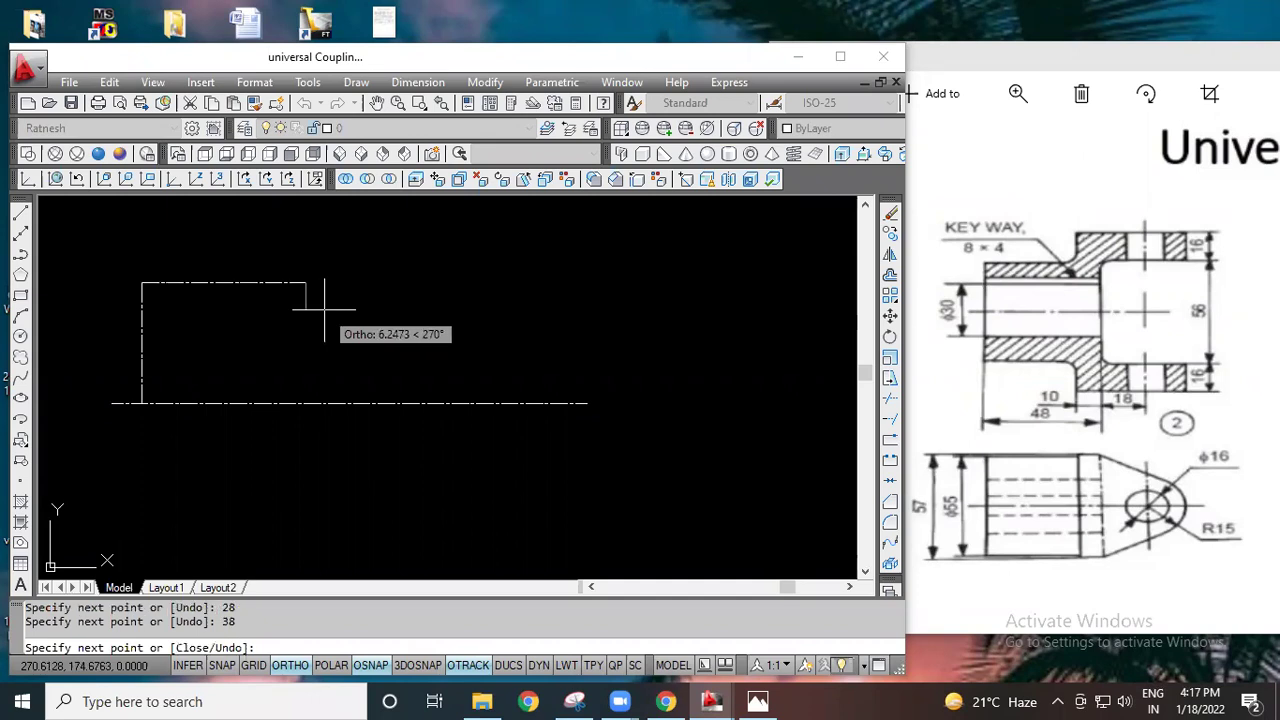
key(ctrl+z)
key(ctrl+z)
key(Escape)
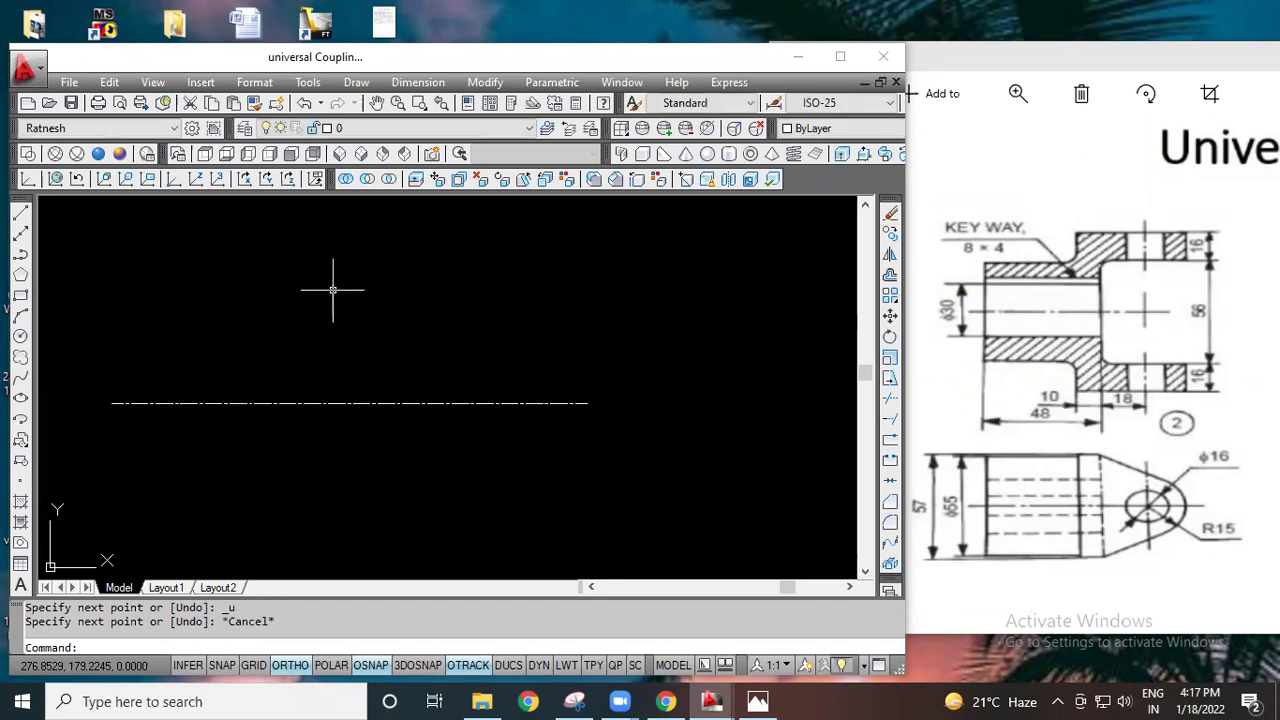
key(Escape)
key(Escape)
Step: Set the current linetype to ByLayer and restore the AutoCAD window beside the reference image
click(836, 57)
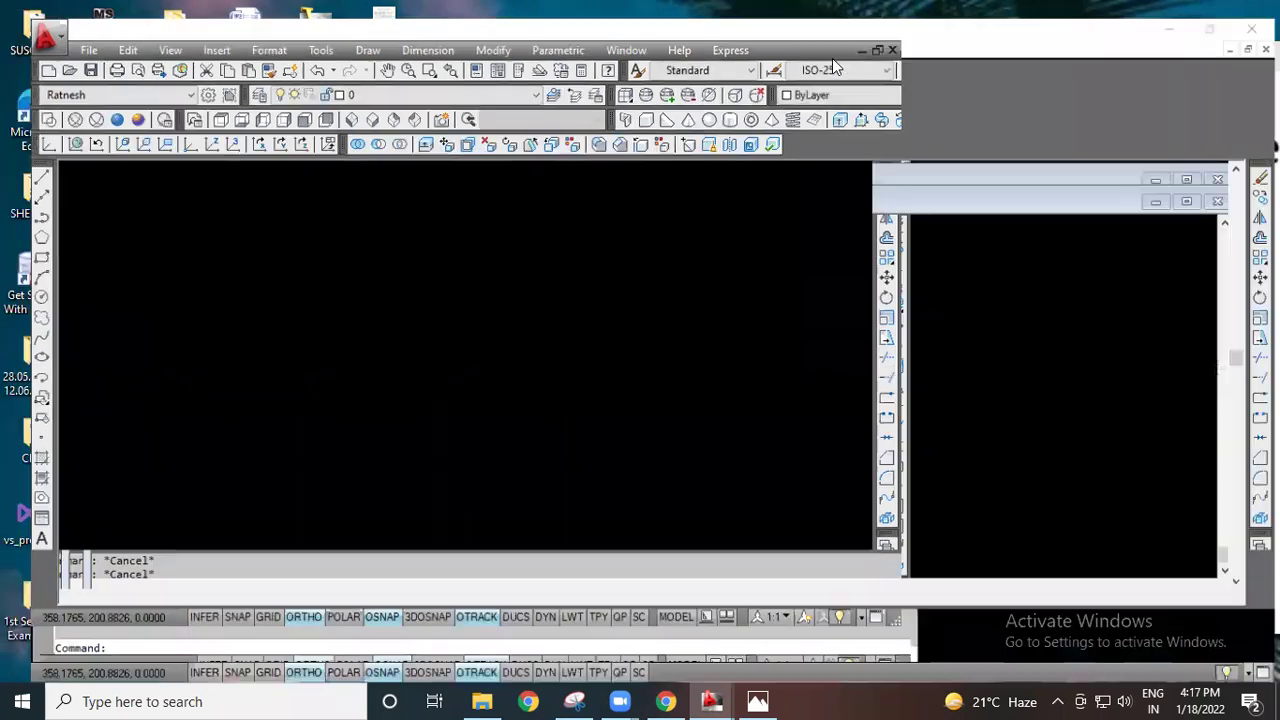
click(1000, 78)
click(966, 97)
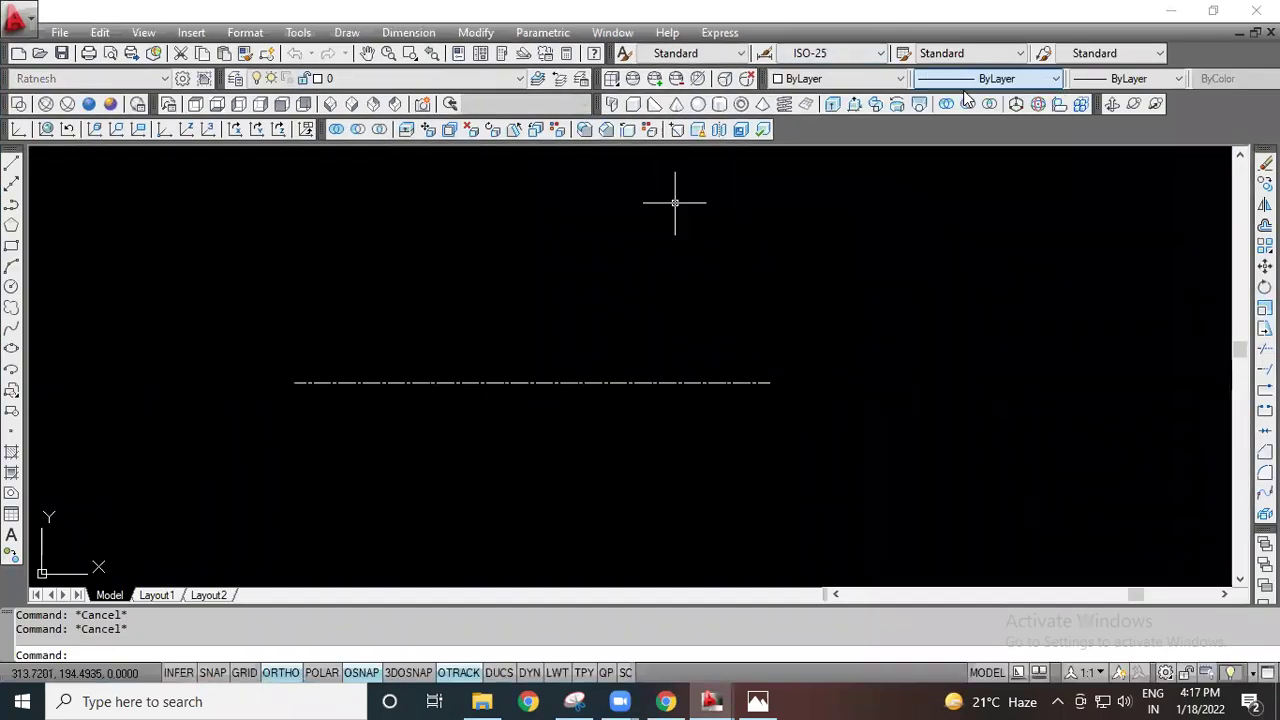
click(1213, 11)
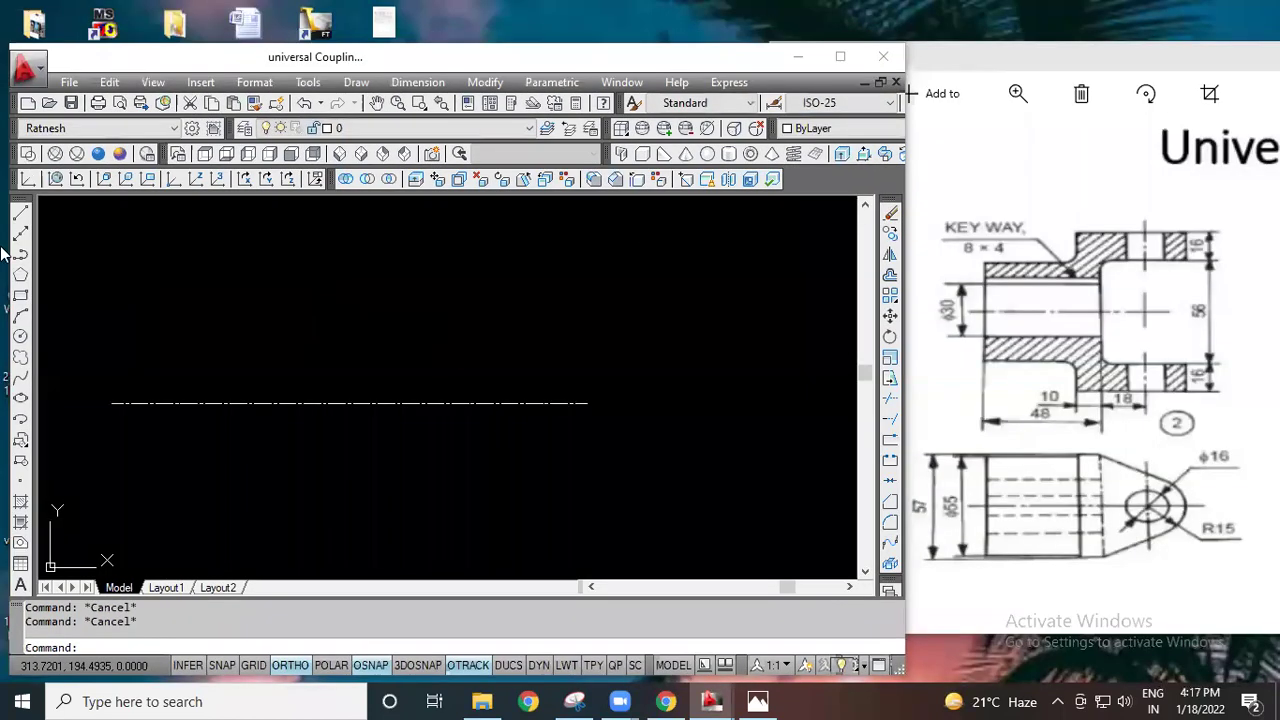
Step: Start the fork's upper outline near the start of the centre line, drawing 28 mm up and 38 mm to the right
click(21, 213)
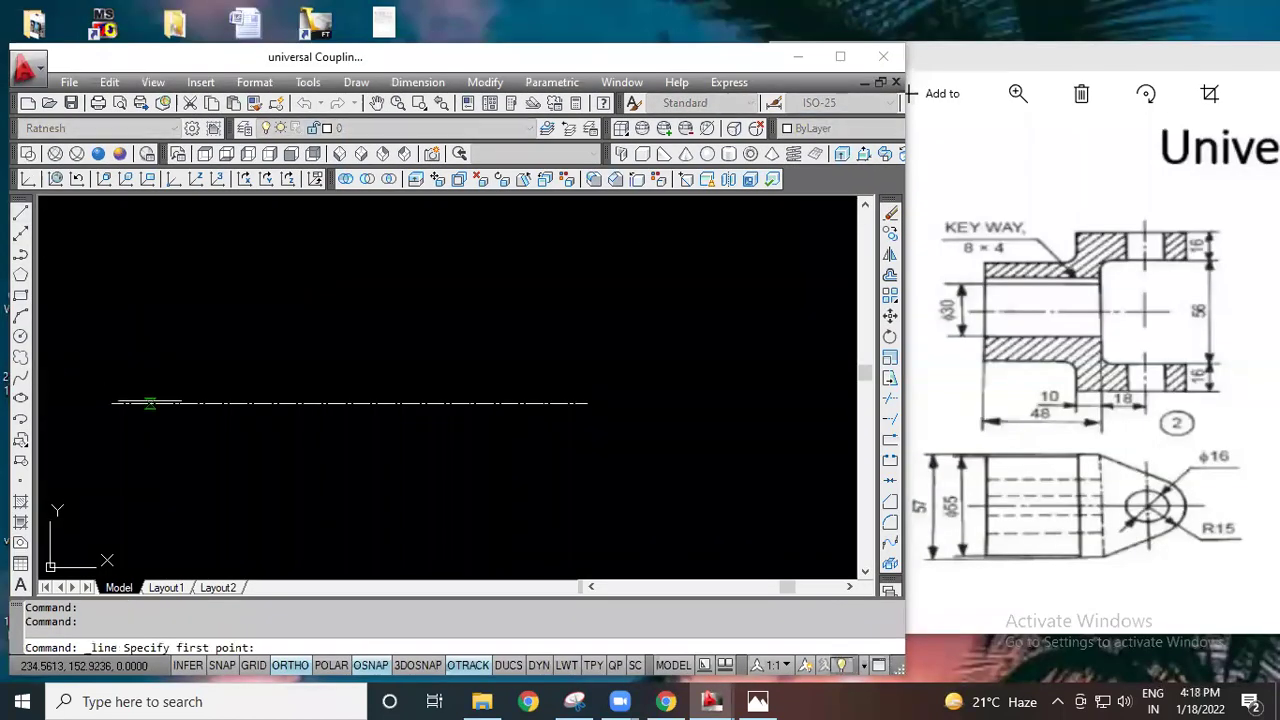
click(152, 403)
text(38)
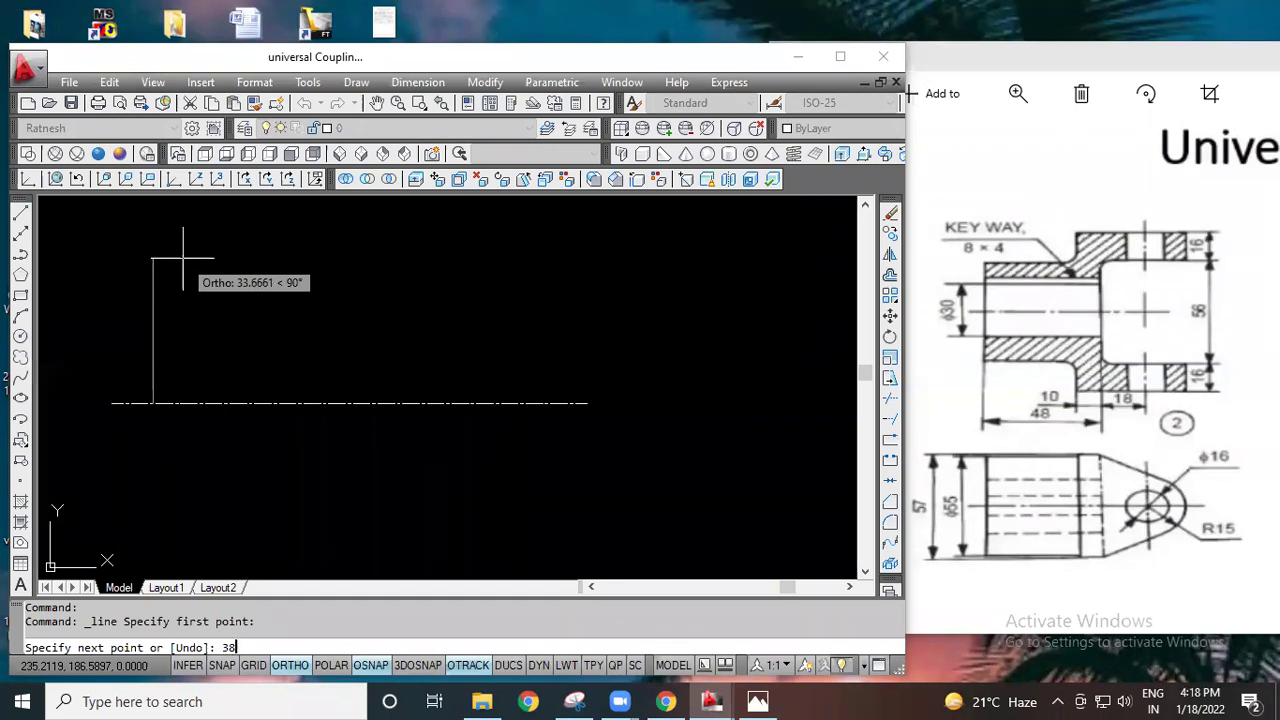
key(BackSpace)
key(BackSpace)
text(28)
key(Return)
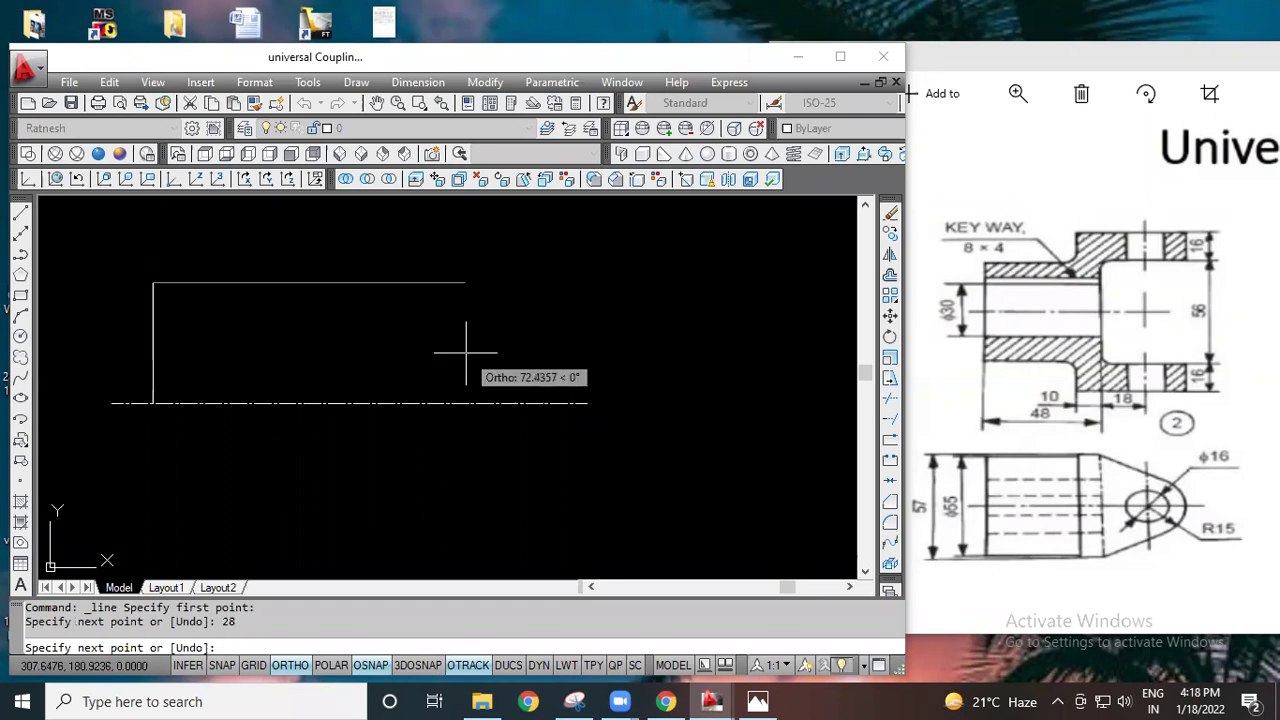
text(38)
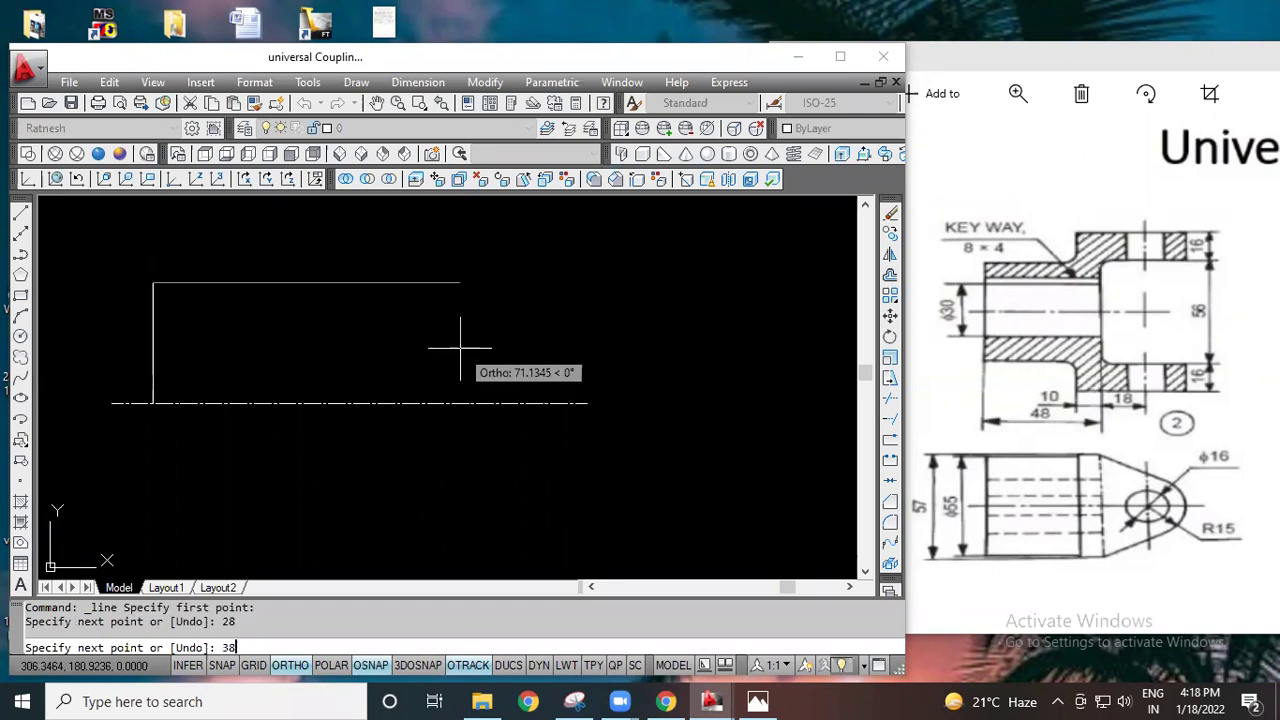
key(Return)
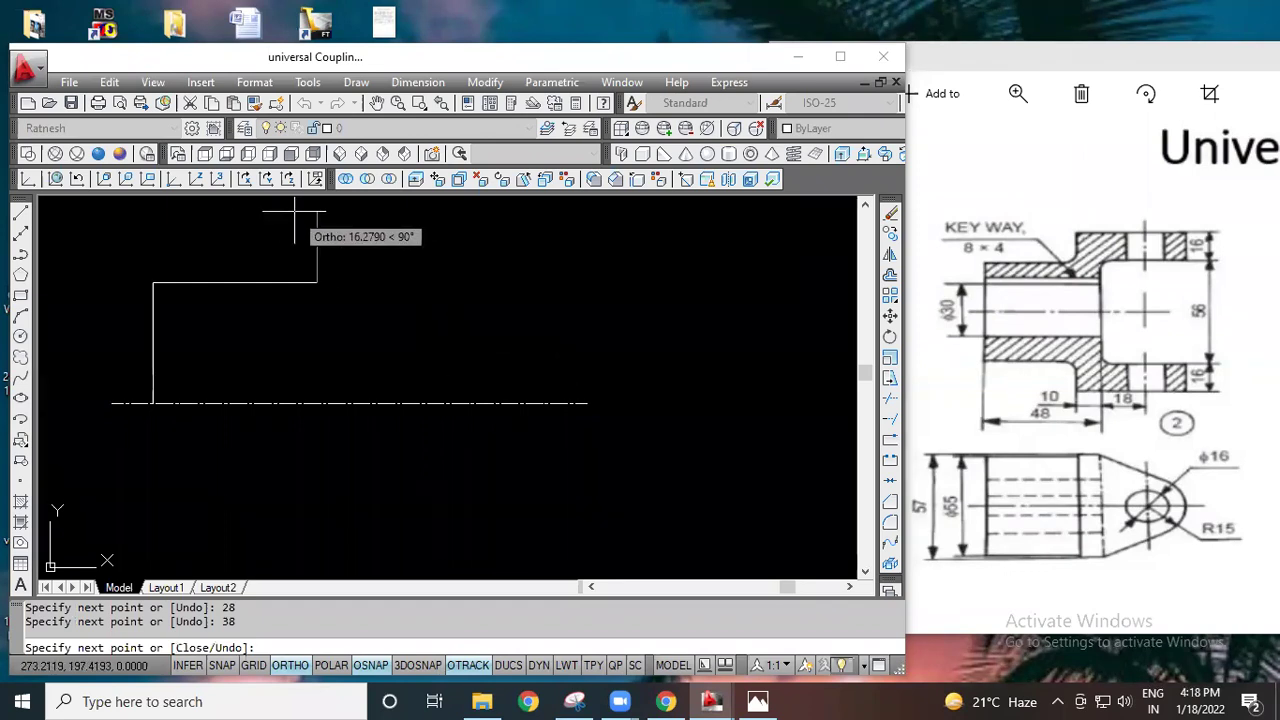
Step: Continue the outline with a 16 mm rise and a 28 mm horizontal top edge, and finish the line
text(16)
key(Return)
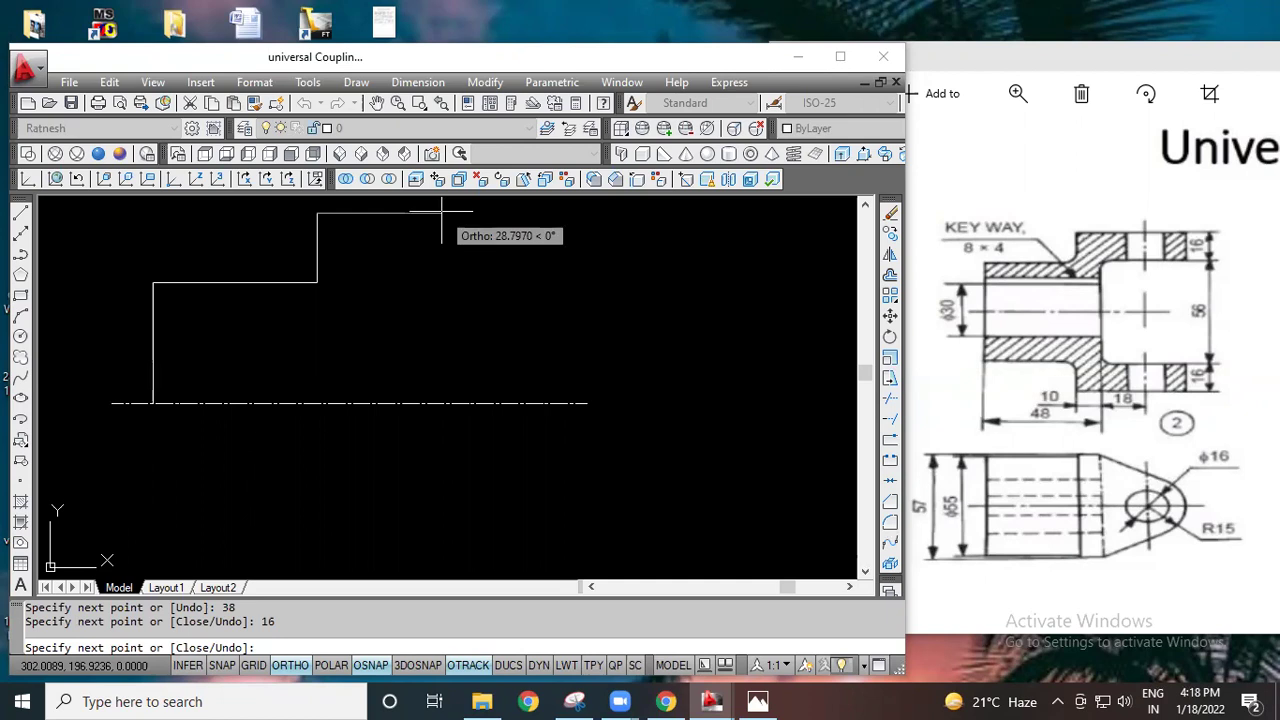
key(Return)
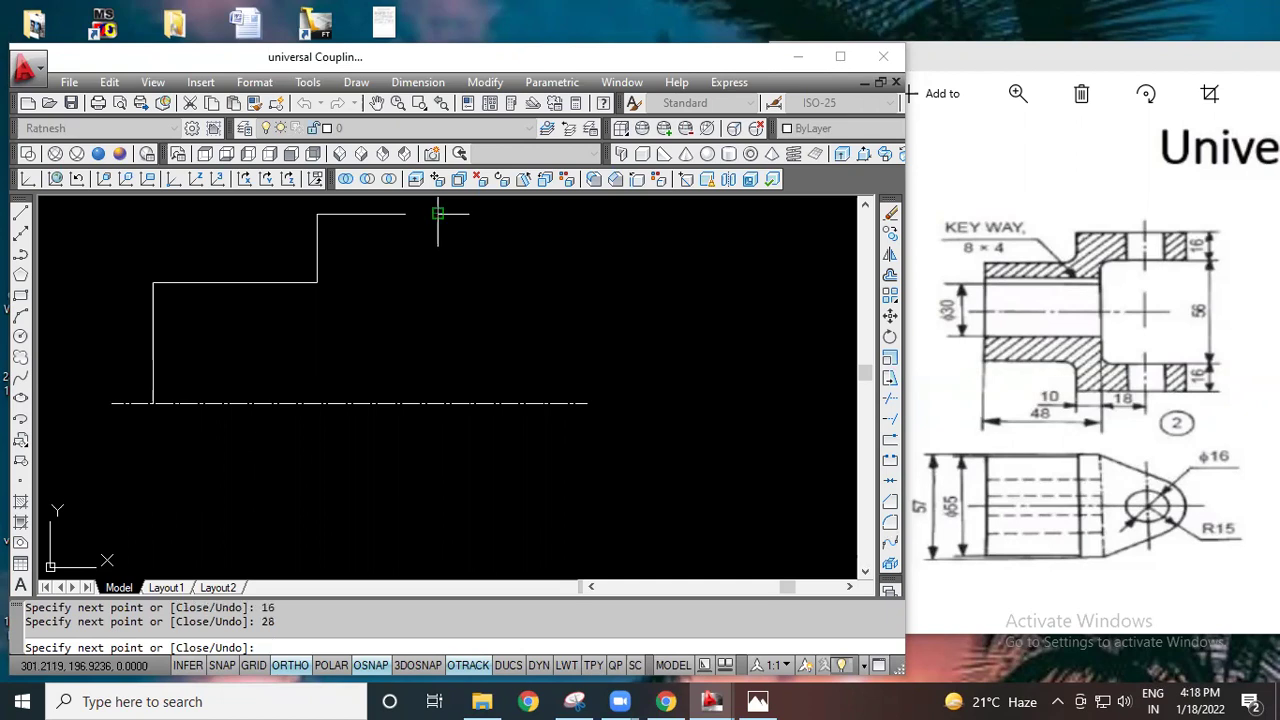
middle_drag(400, 357, 400, 433)
right_click(504, 368)
click(548, 380)
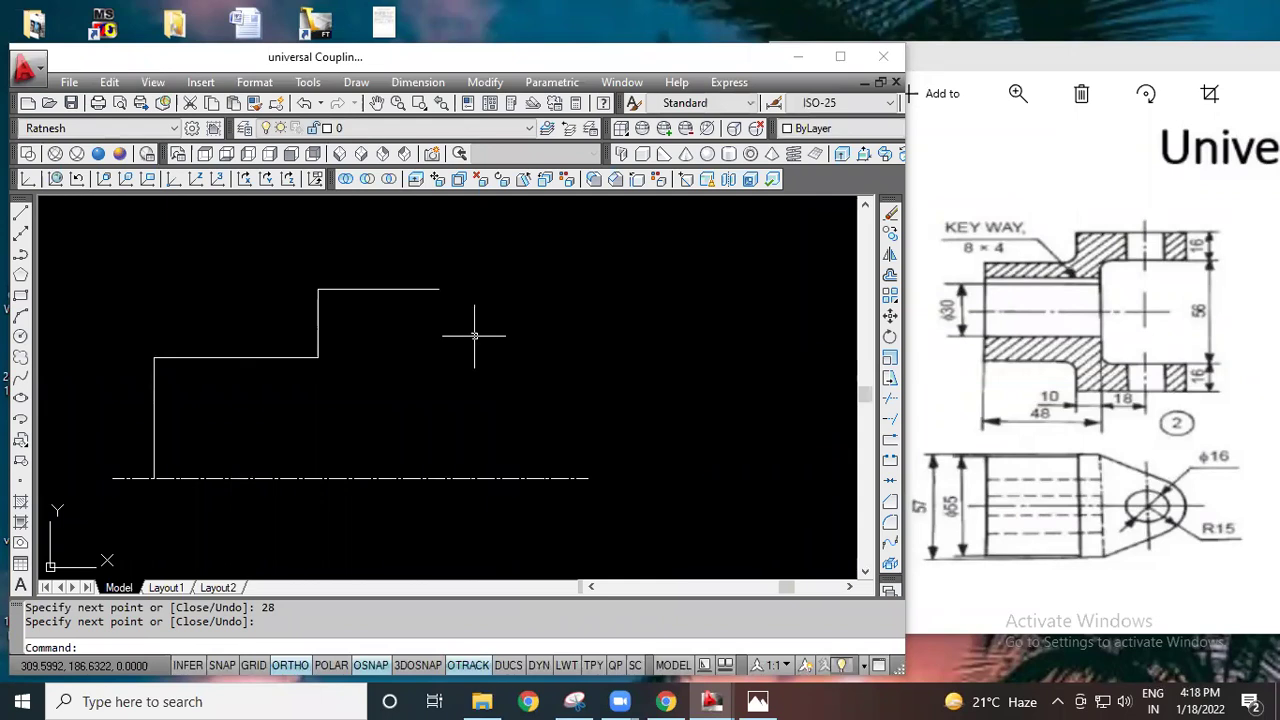
Step: Draw a vertical line through the top edge's right end, from about 15 mm above it to well below the centre line
scroll(478, 332, down, 2)
scroll(471, 327, up, 2)
mouse_move(472, 319)
middle_down()
mouse_move(475, 282)
mouse_move(423, 380)
middle_up()
click(20, 220)
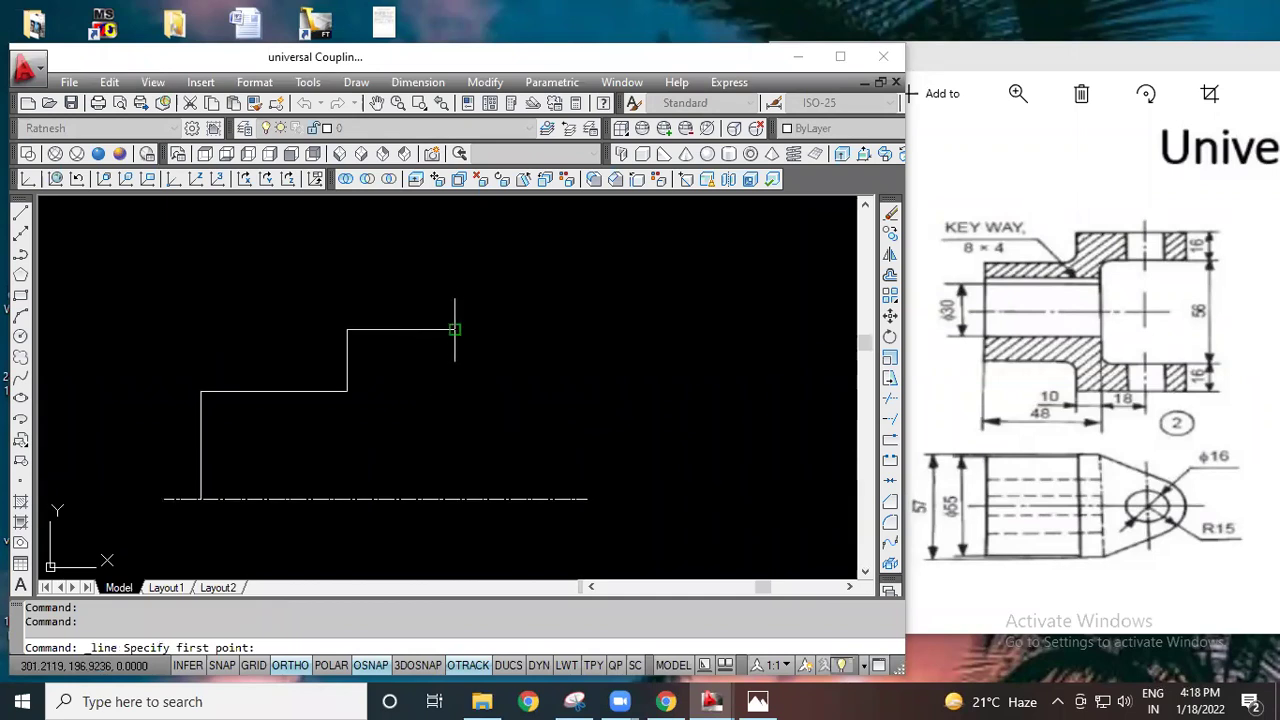
click(455, 265)
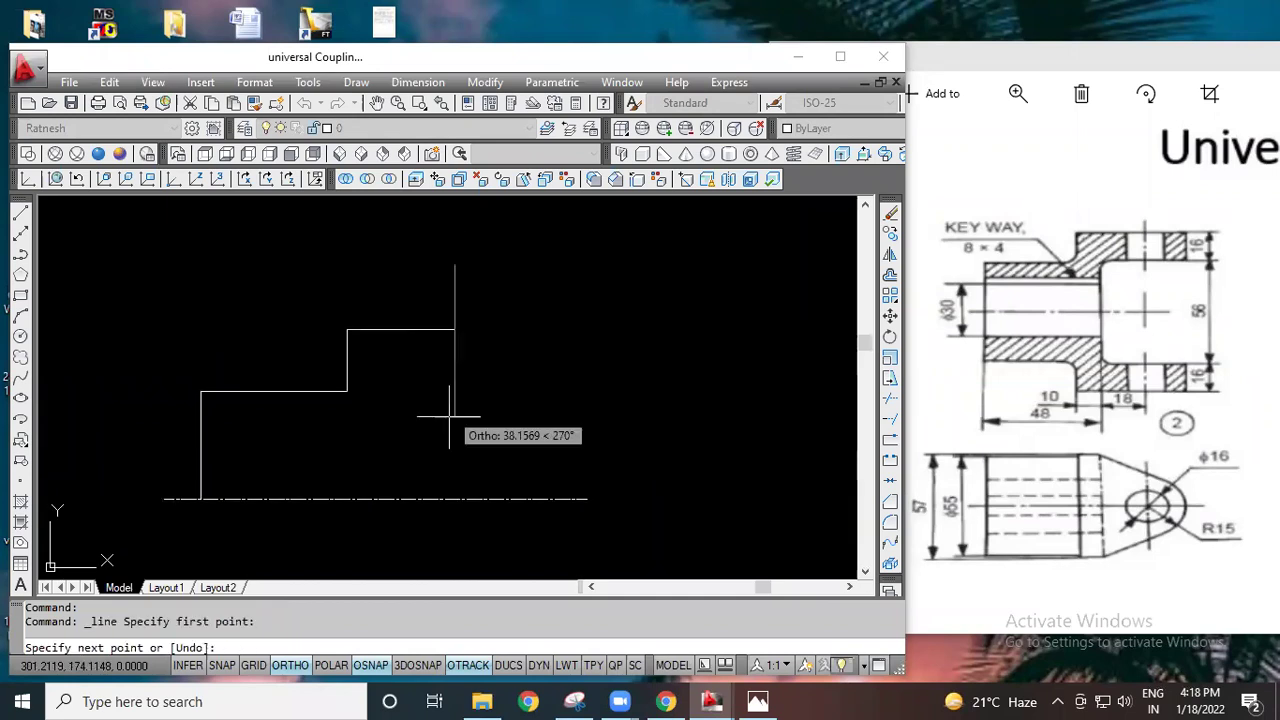
scroll(451, 430, down, 5)
middle_drag(455, 495, 447, 495)
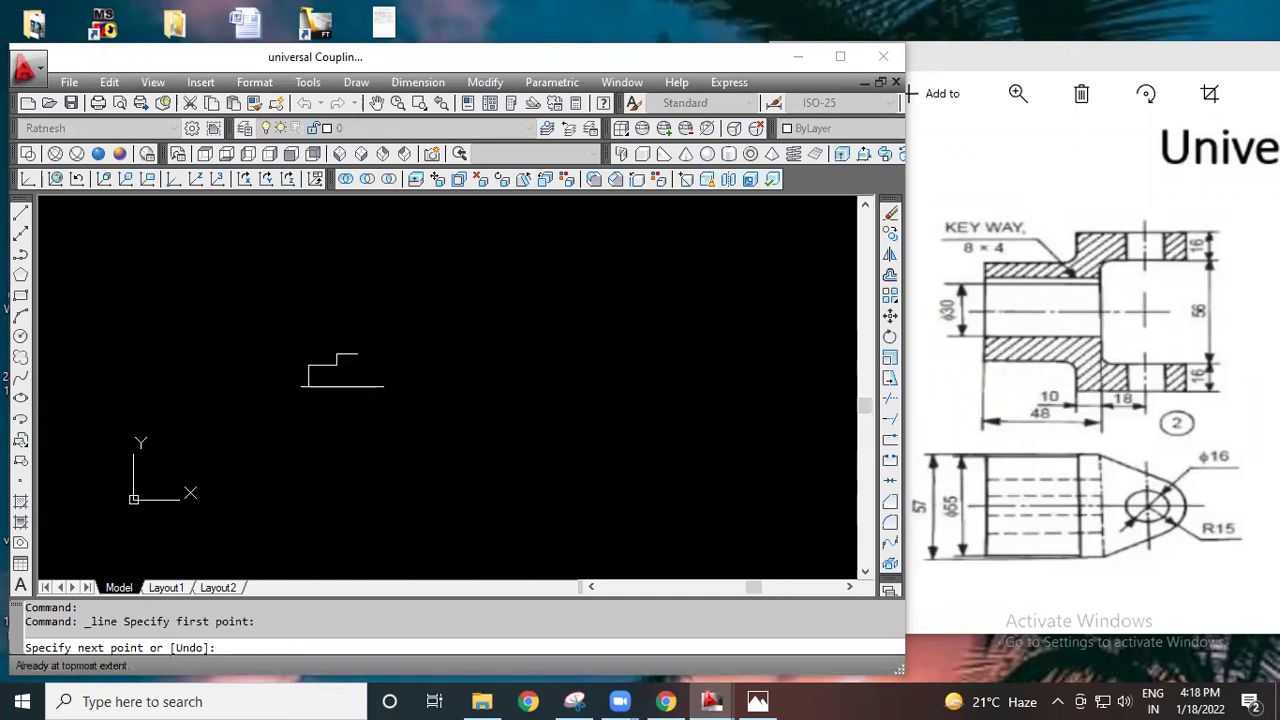
click(358, 440)
right_click(449, 395)
click(480, 410)
scroll(347, 387, up, 3)
scroll(347, 387, up, 4)
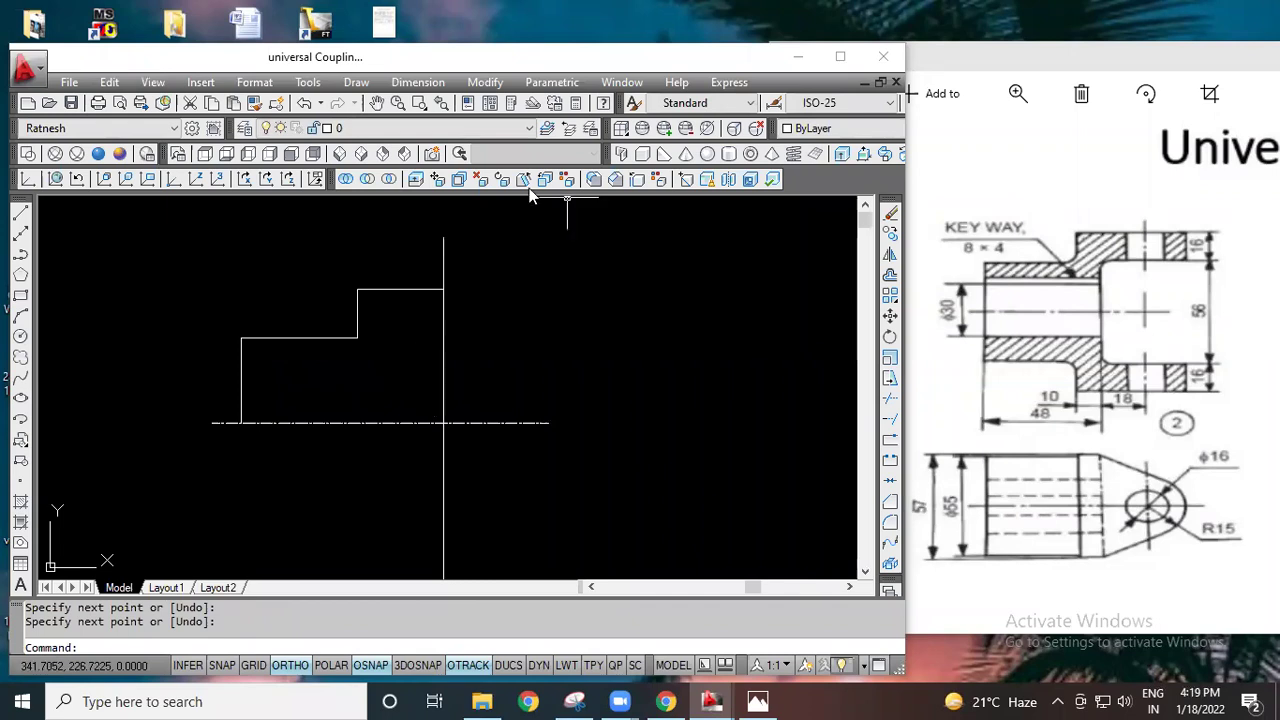
scroll(415, 430, up, 2)
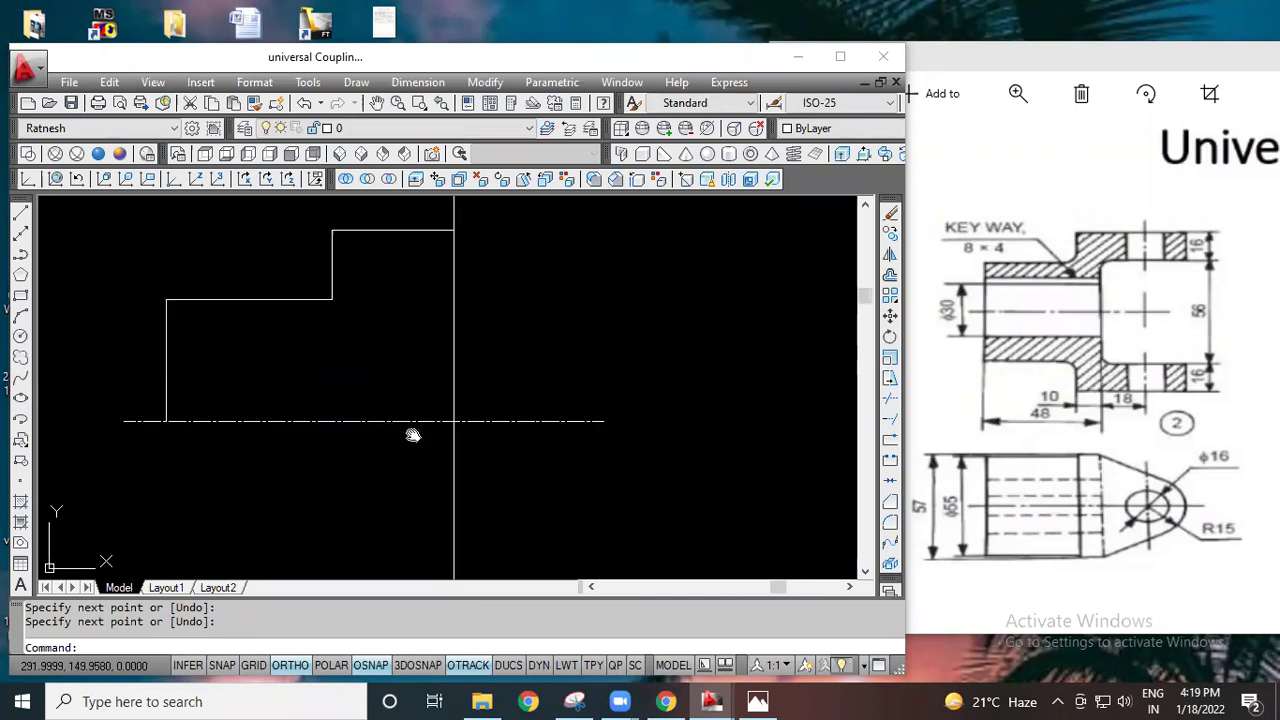
Step: Match the vertical line's properties to the horizontal centre line so it uses the same centre linetype
click(487, 82)
click(520, 54)
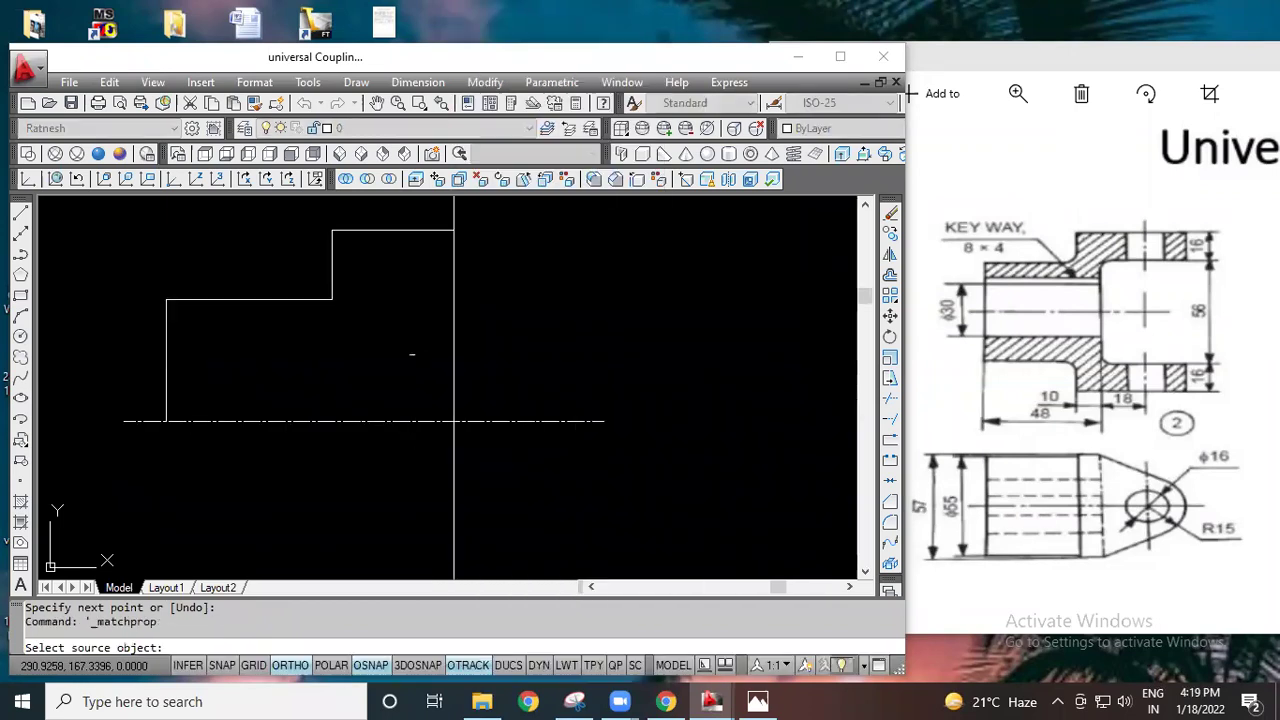
click(385, 421)
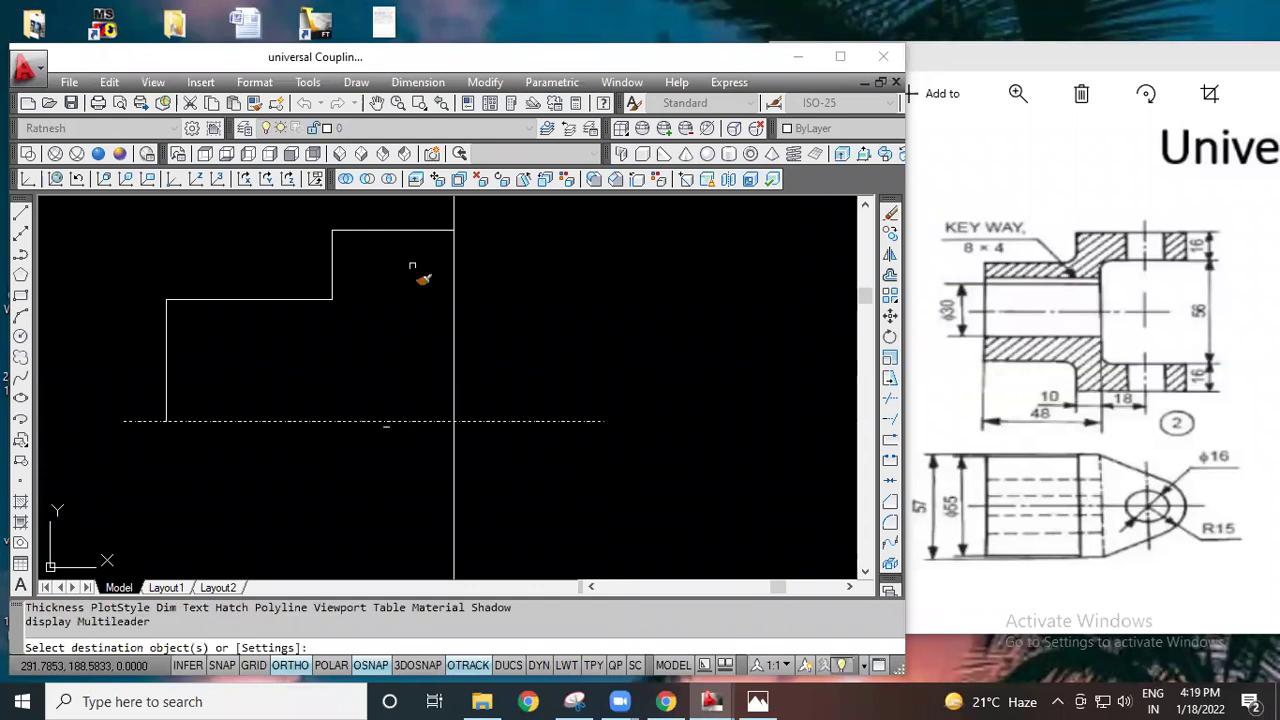
click(454, 275)
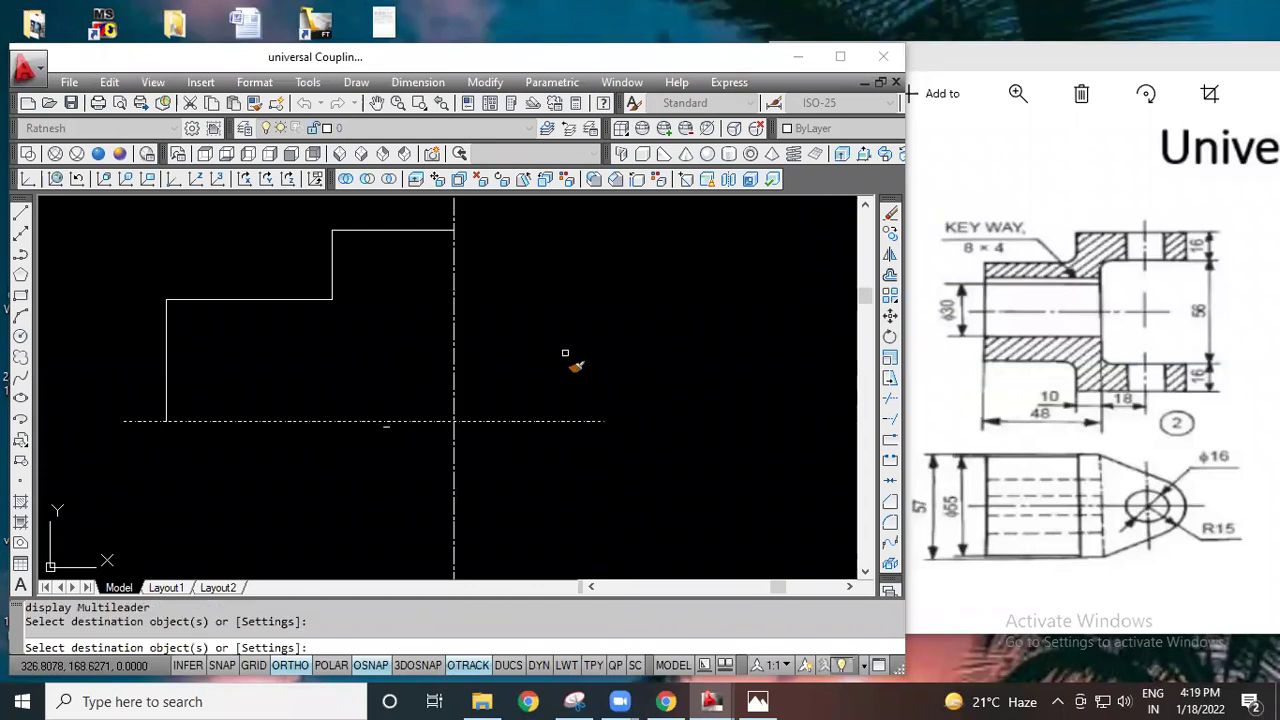
key(Escape)
key(Escape)
key(Escape)
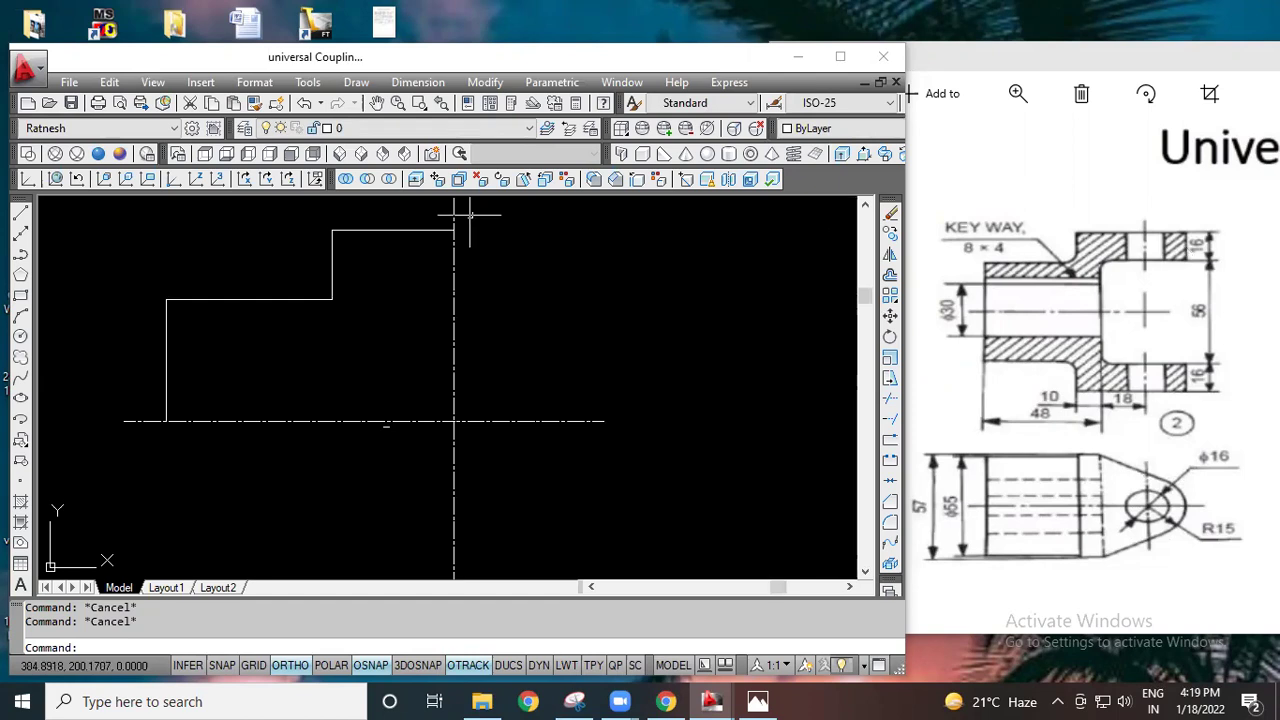
Step: Extend the fork arm's top edge 15 mm right of the vertical centre line and draw its end face 16 mm down
click(22, 214)
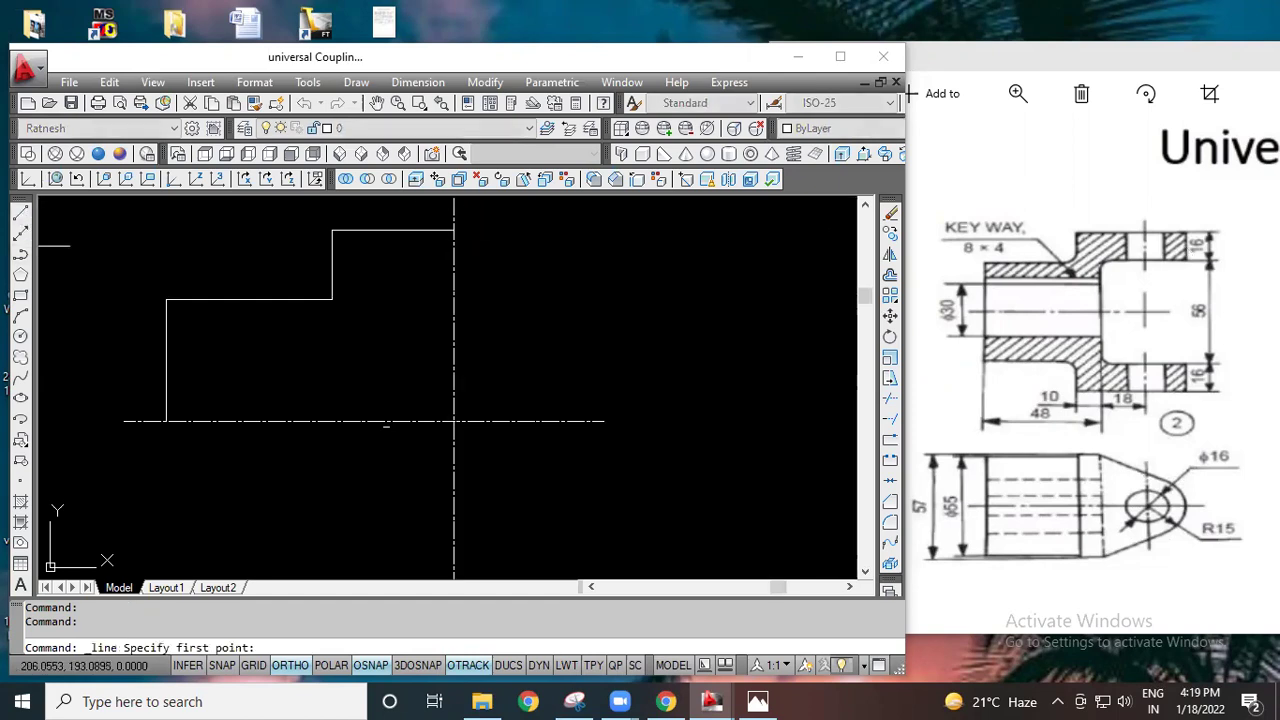
click(454, 230)
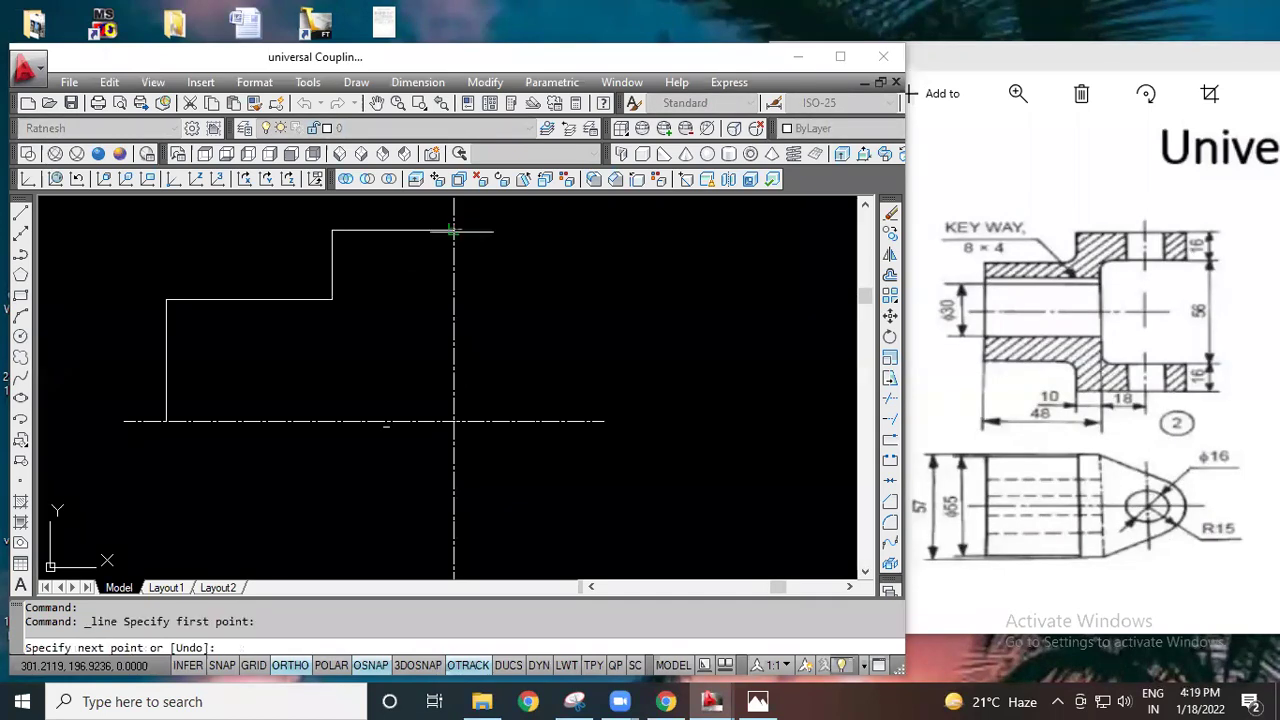
text(15)
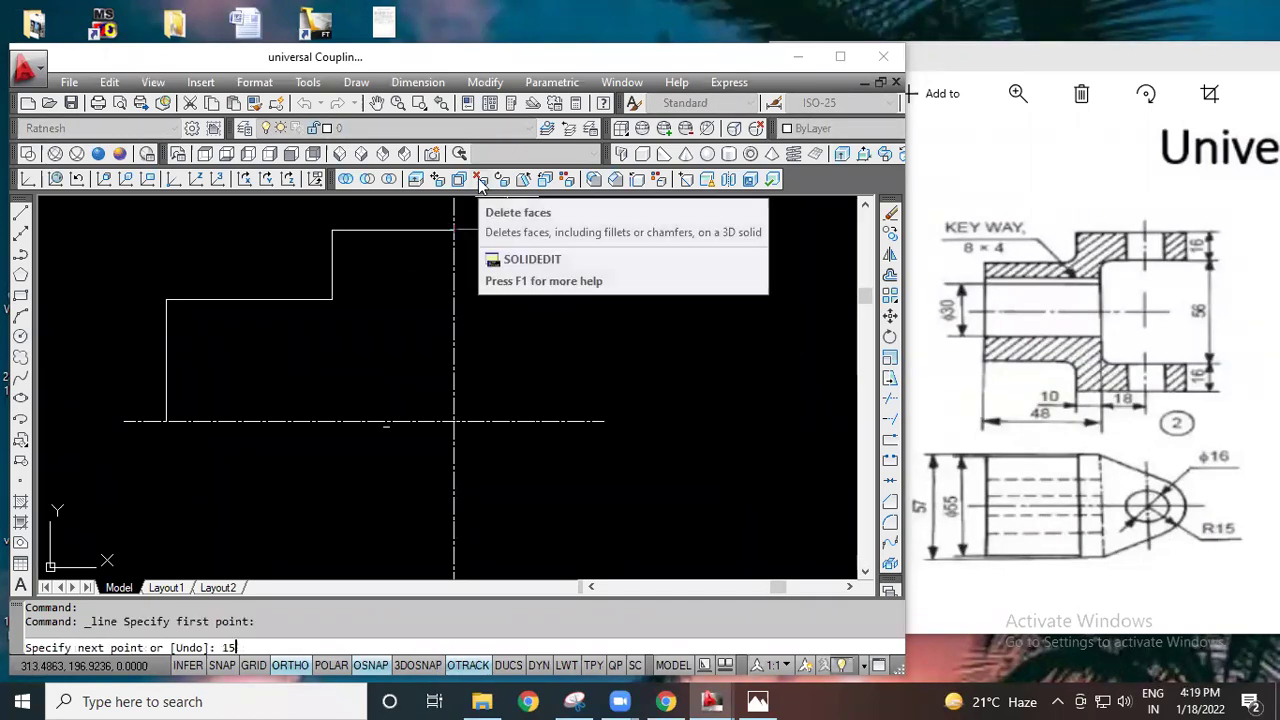
key(Return)
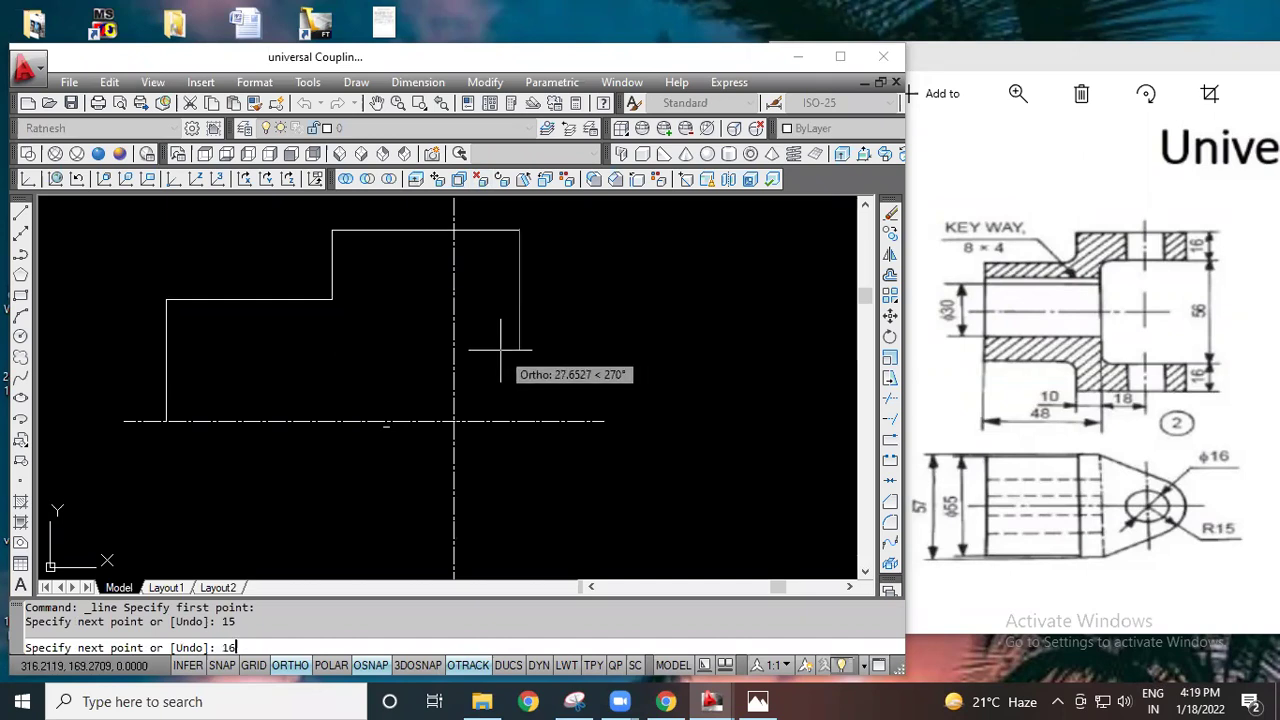
text(16)
key(Return)
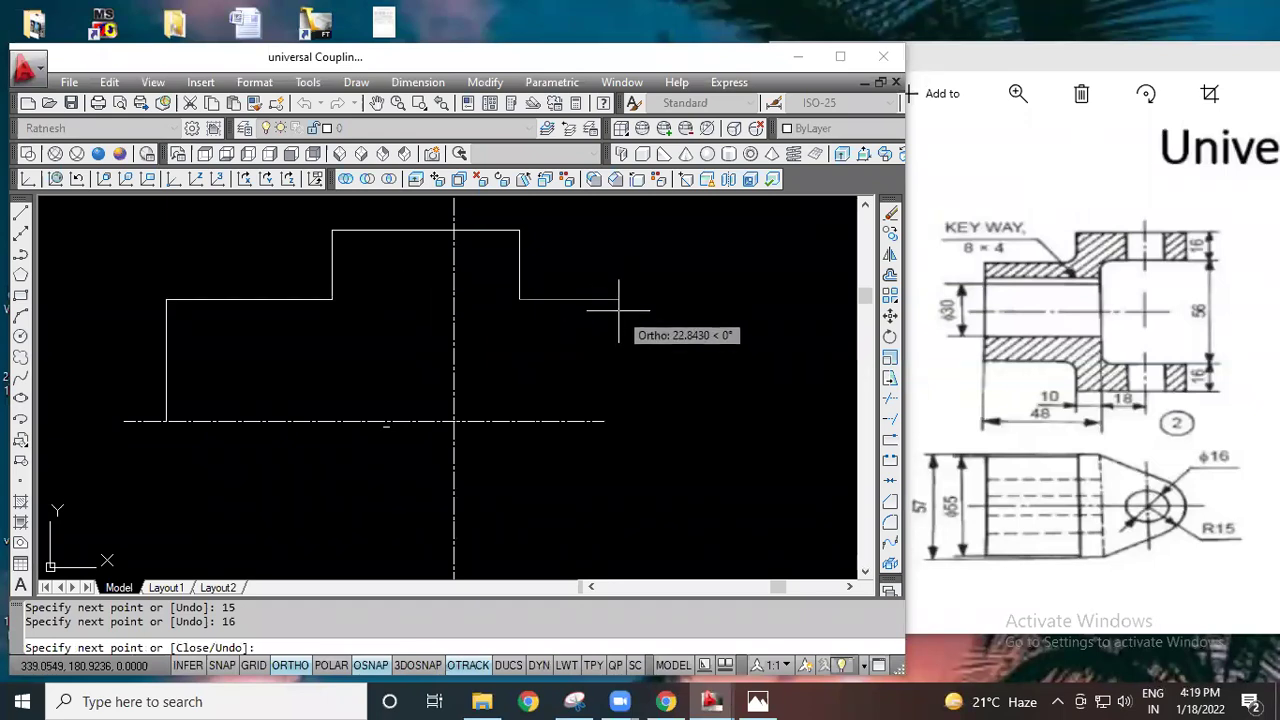
key(Escape)
key(Escape)
key(Escape)
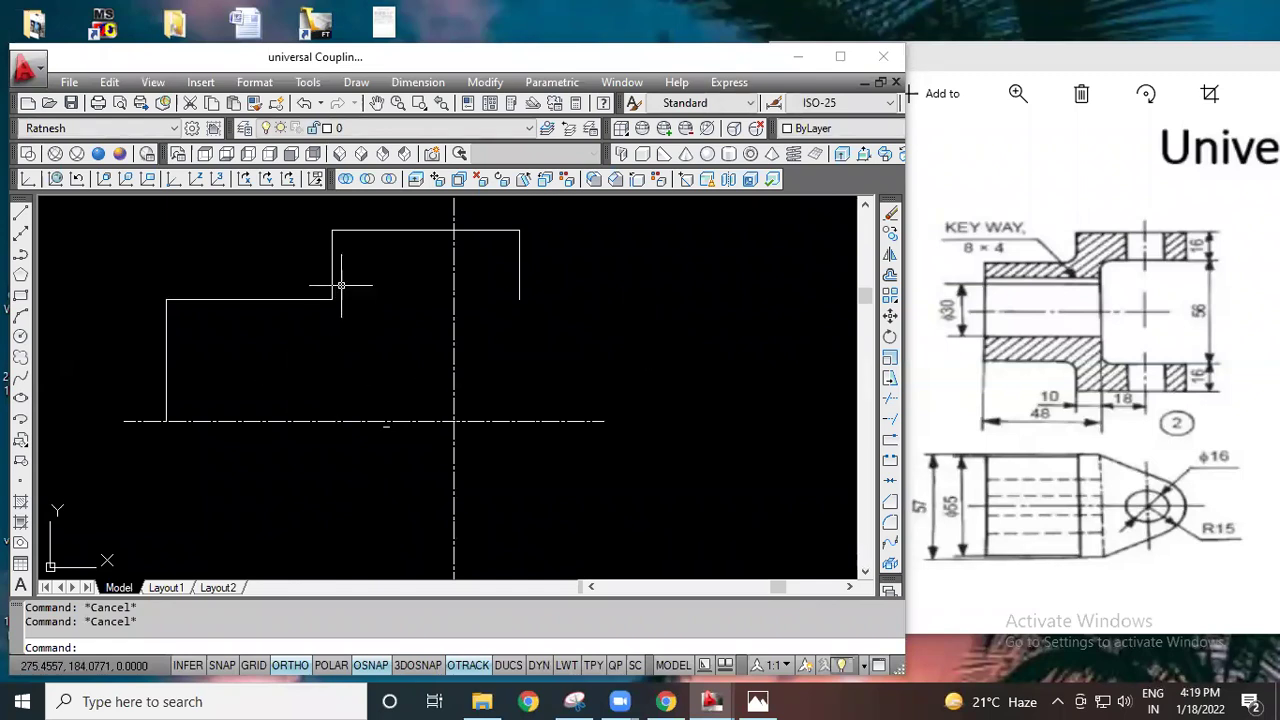
Step: Draw a 10 mm horizontal helper line to the right from the outline's inner step corner
click(20, 213)
click(332, 298)
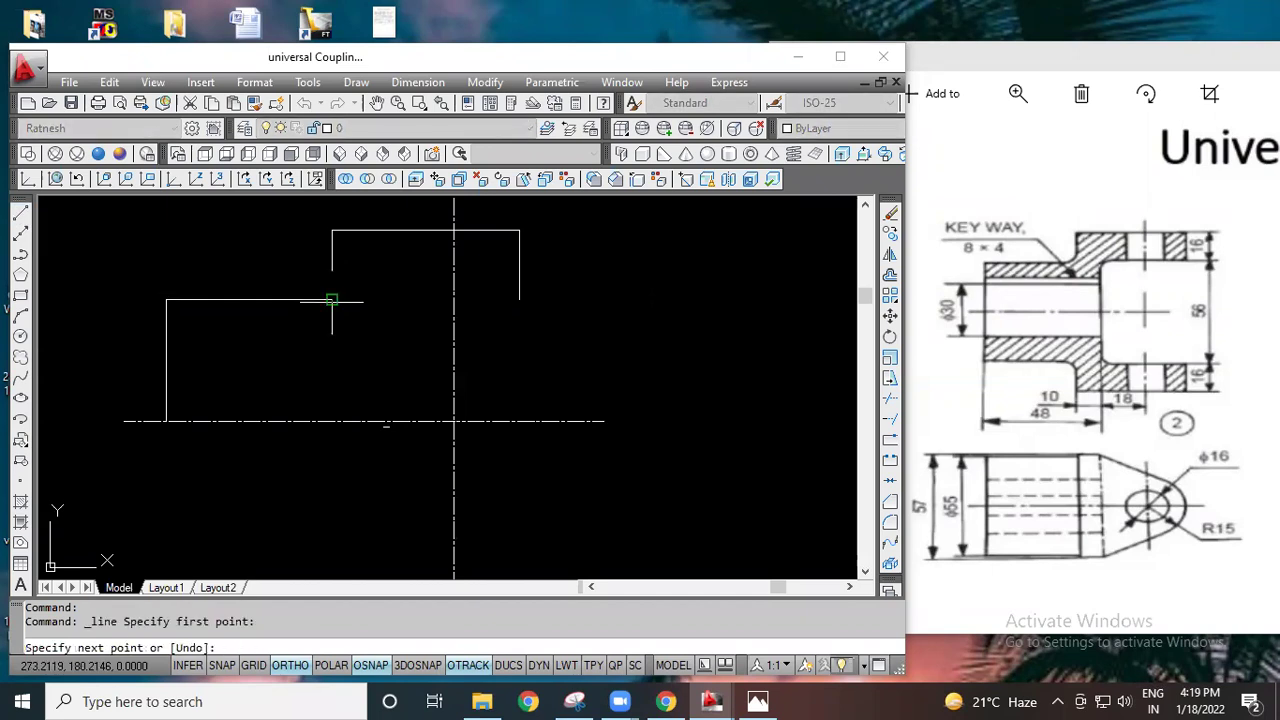
key(Return)
key(Escape)
key(Escape)
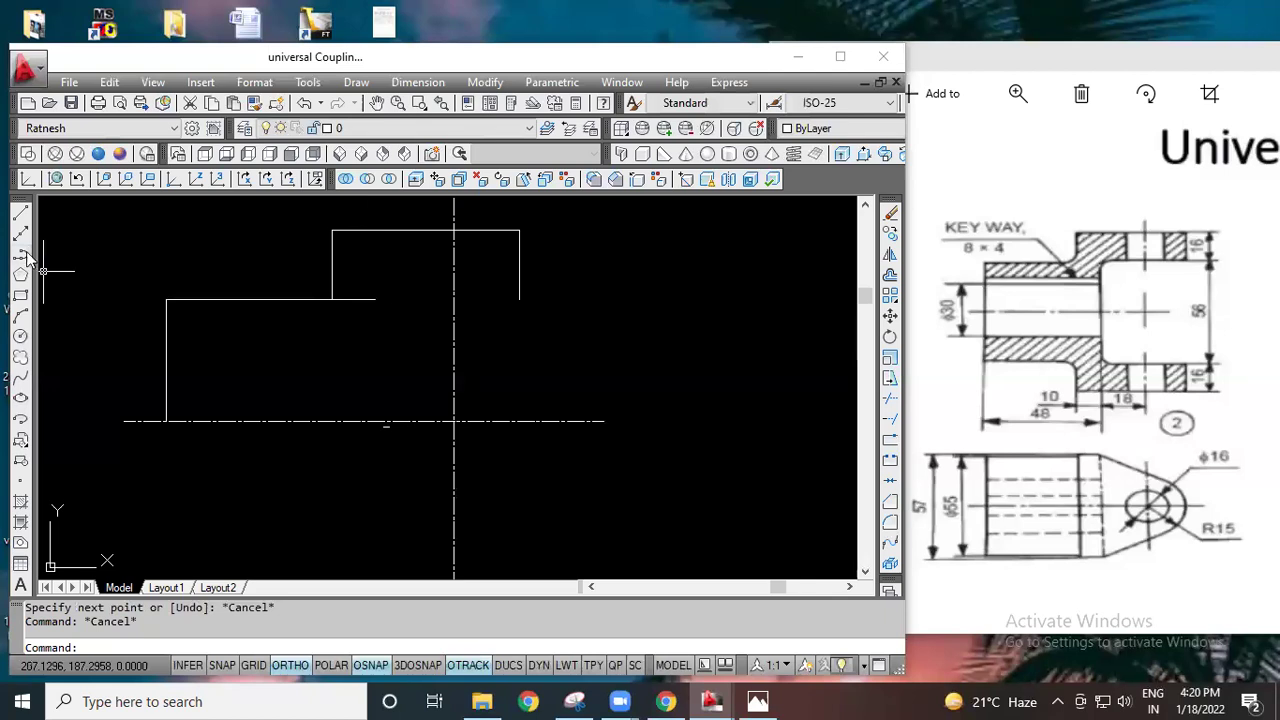
Step: Draw the arm's lower edge from the helper line's right end to the end face, and delete the 10 mm helper line
click(20, 213)
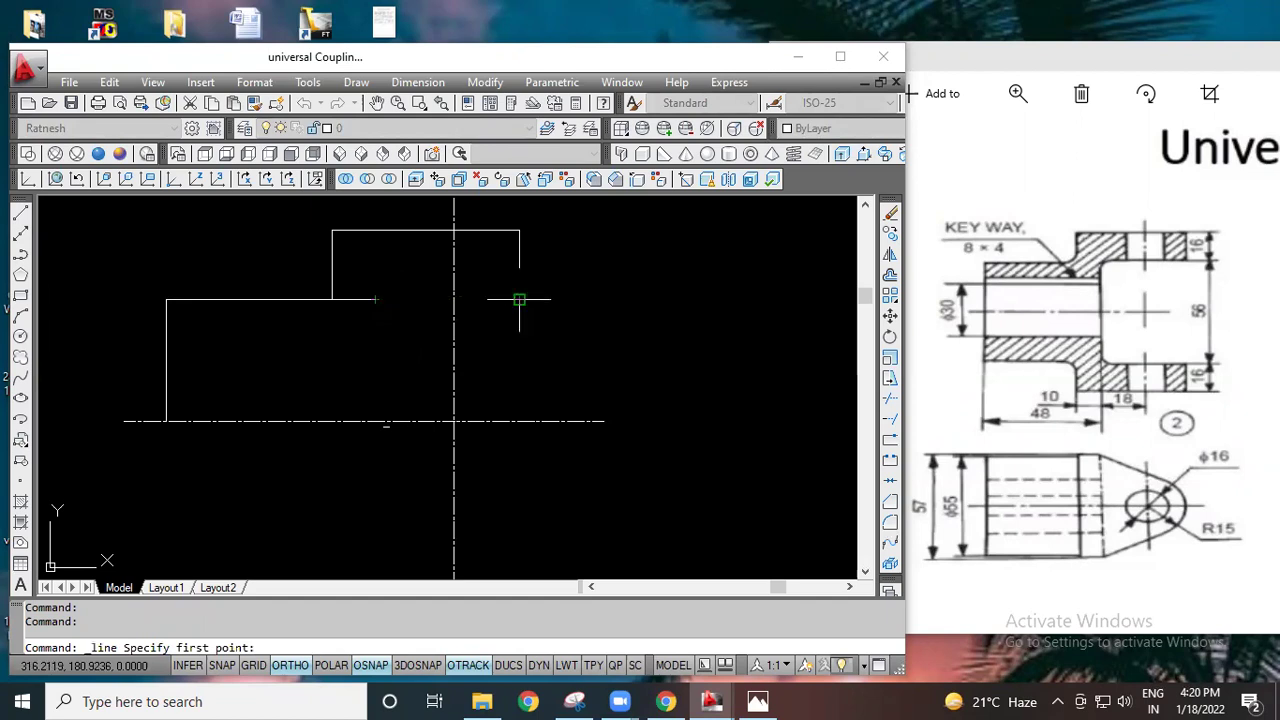
click(375, 298)
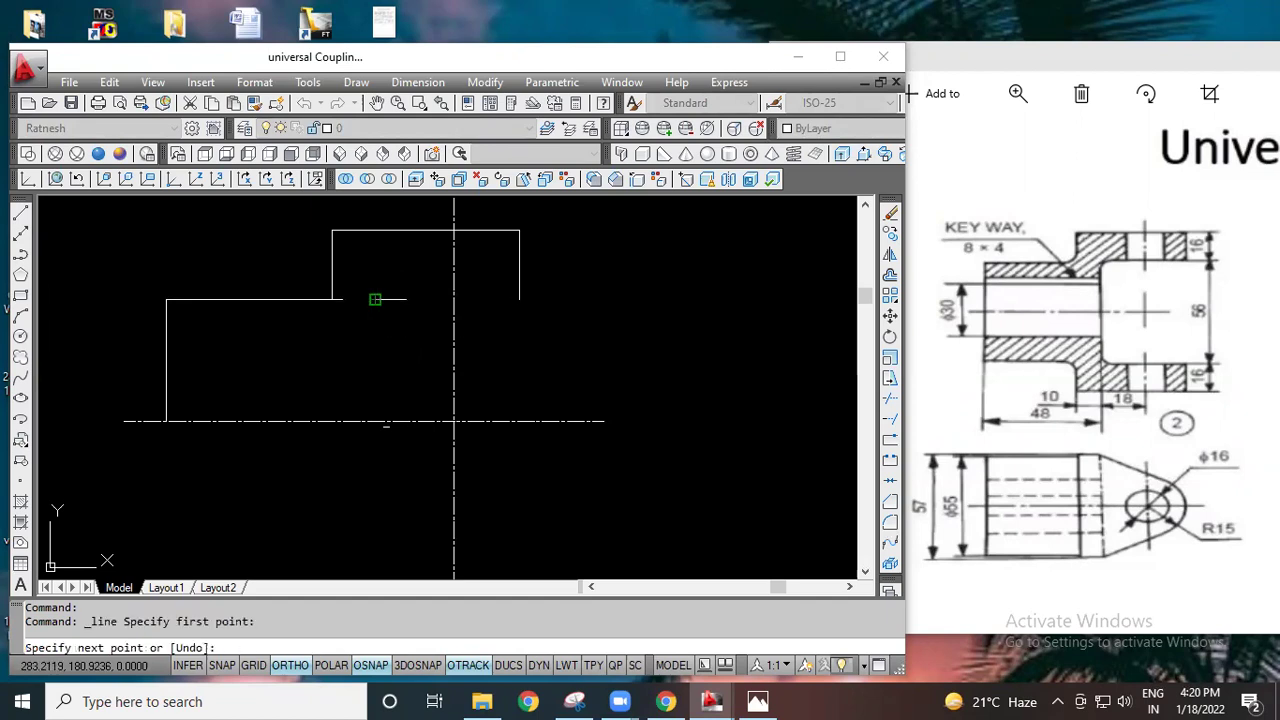
click(519, 298)
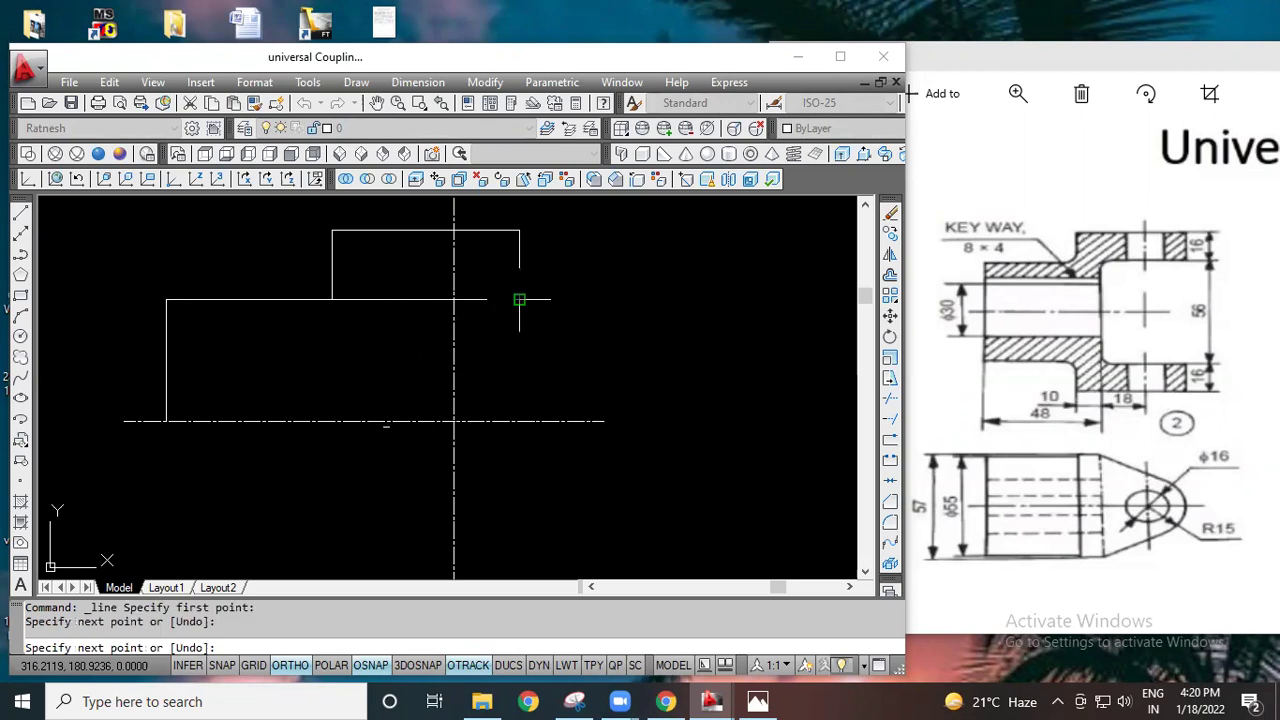
key(Escape)
key(Escape)
click(353, 298)
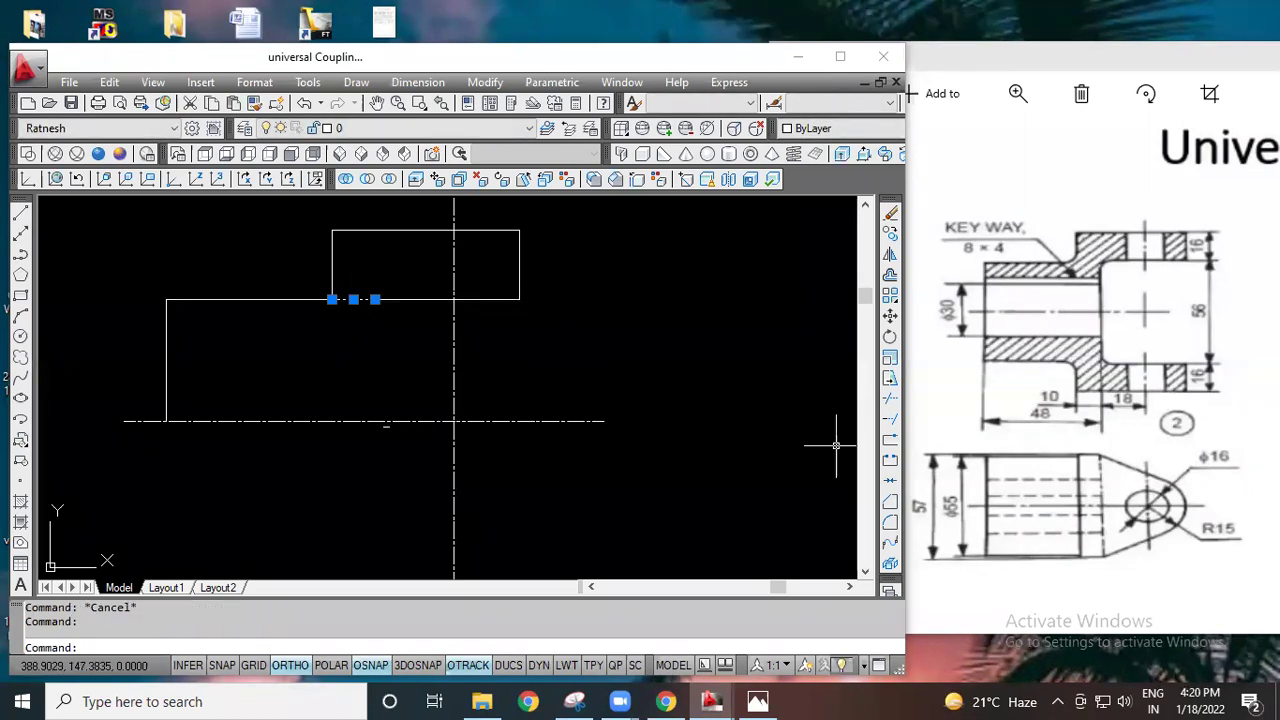
key(Delete)
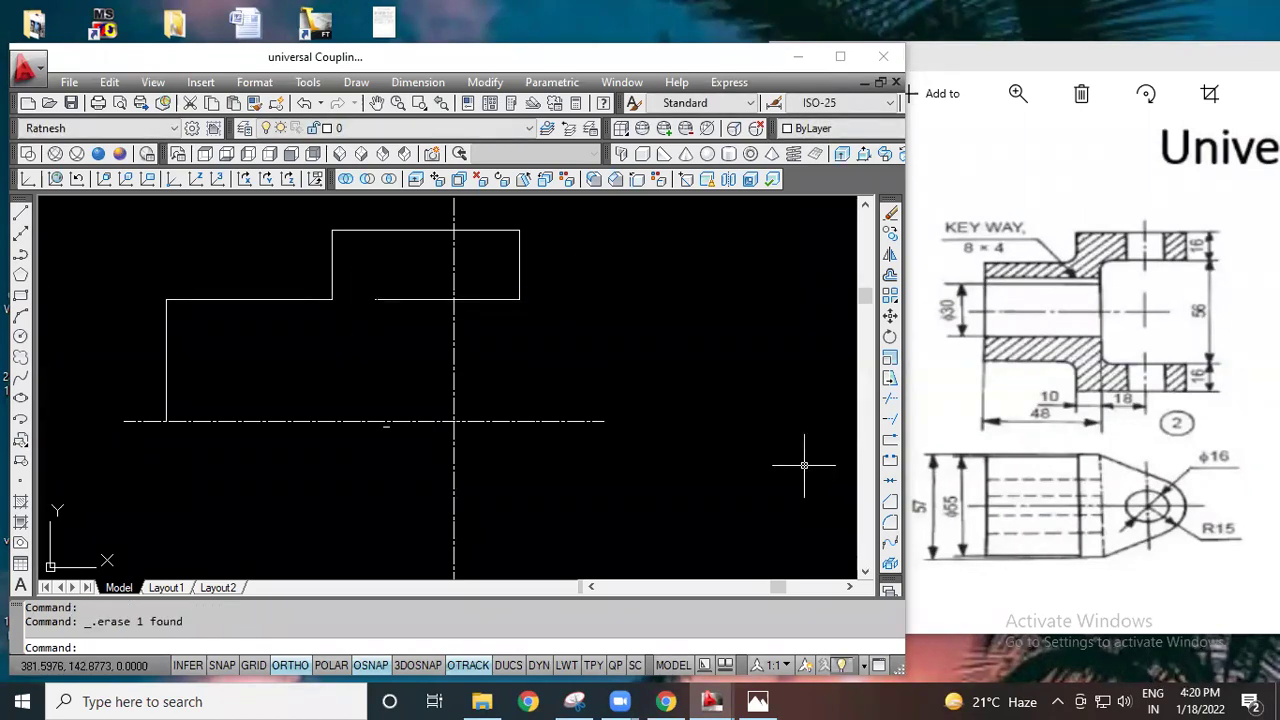
Step: Draw the fork's inner vertical face from the left end of the arm's lower edge down to the horizontal centre line
scroll(386, 360, down, 2)
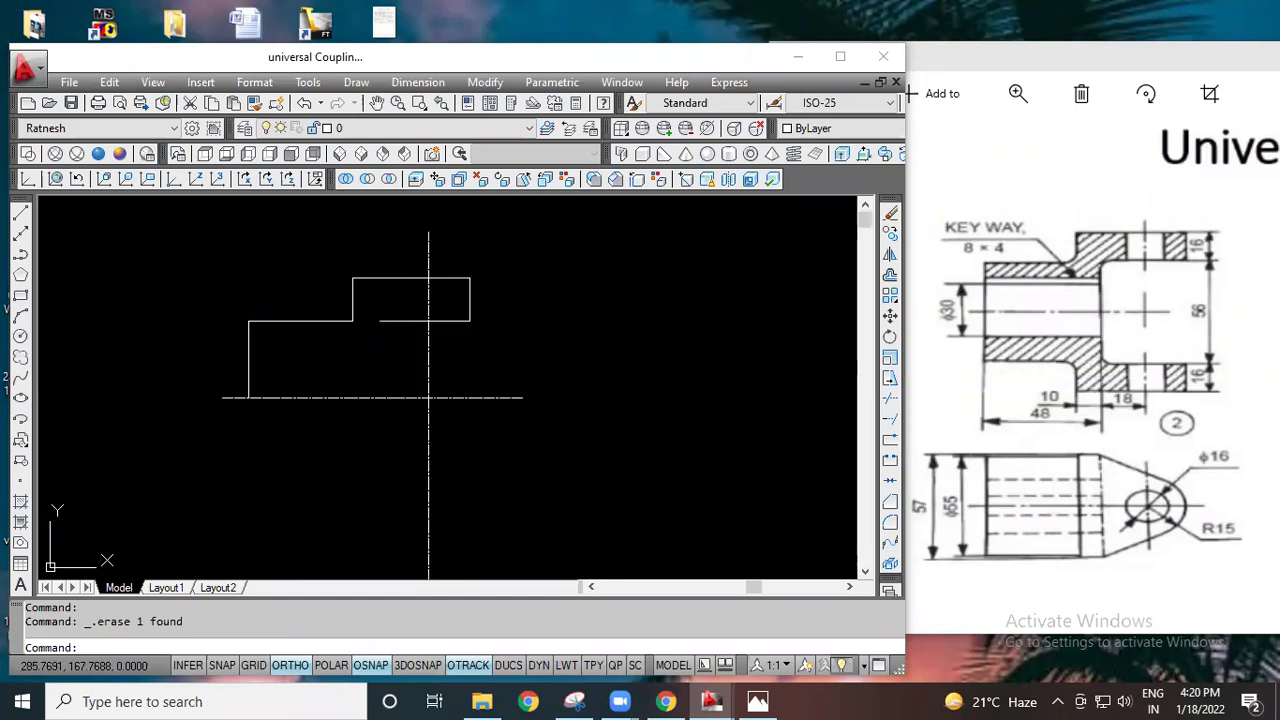
scroll(382, 358, up, 2)
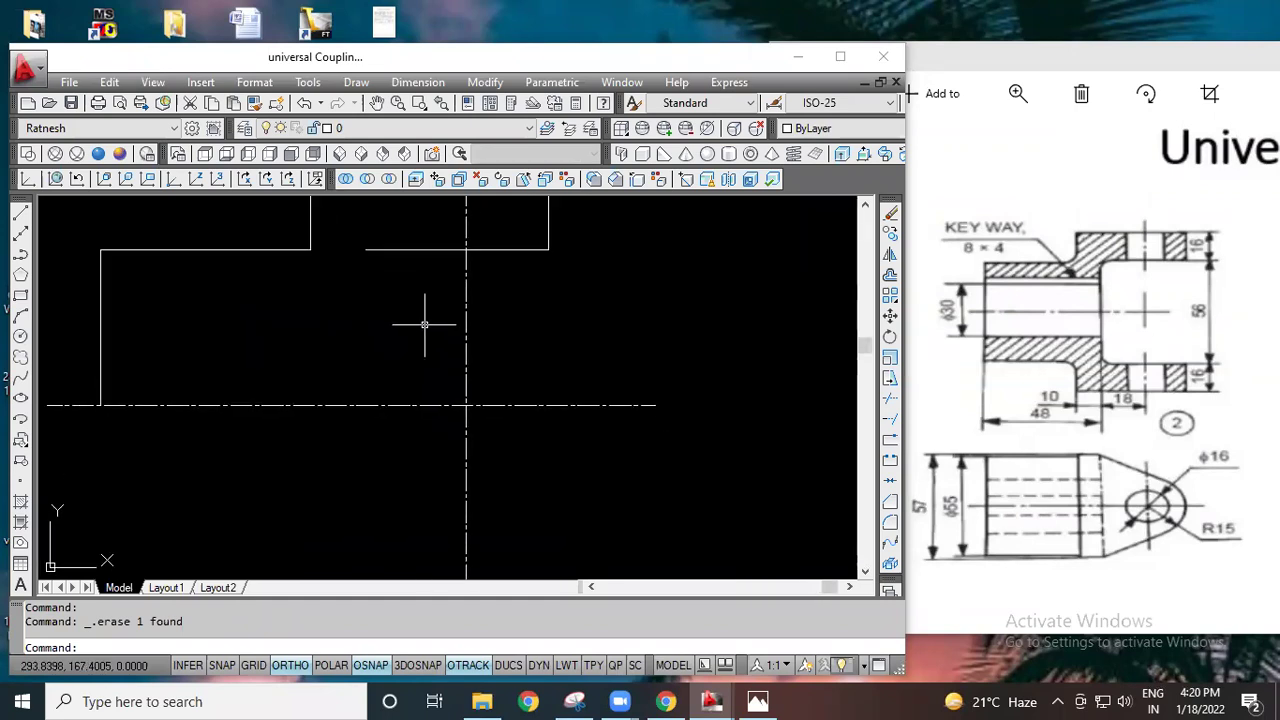
click(20, 212)
click(366, 249)
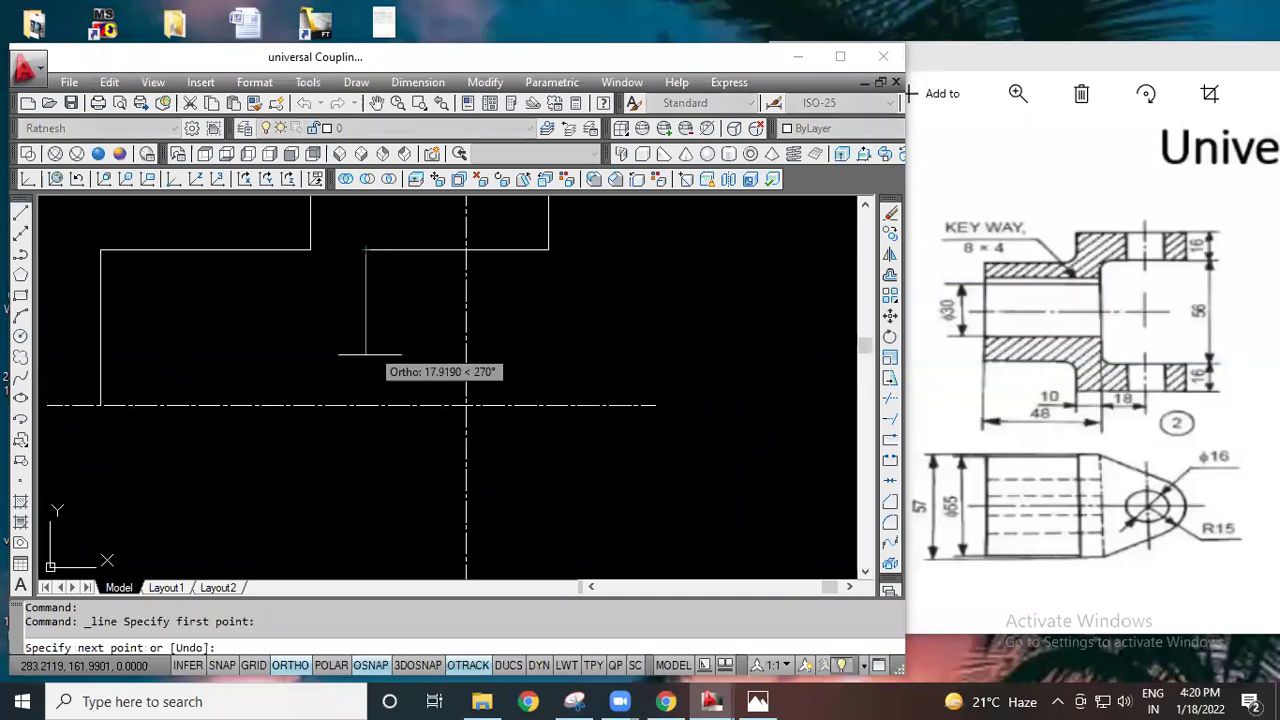
click(362, 406)
right_click(414, 335)
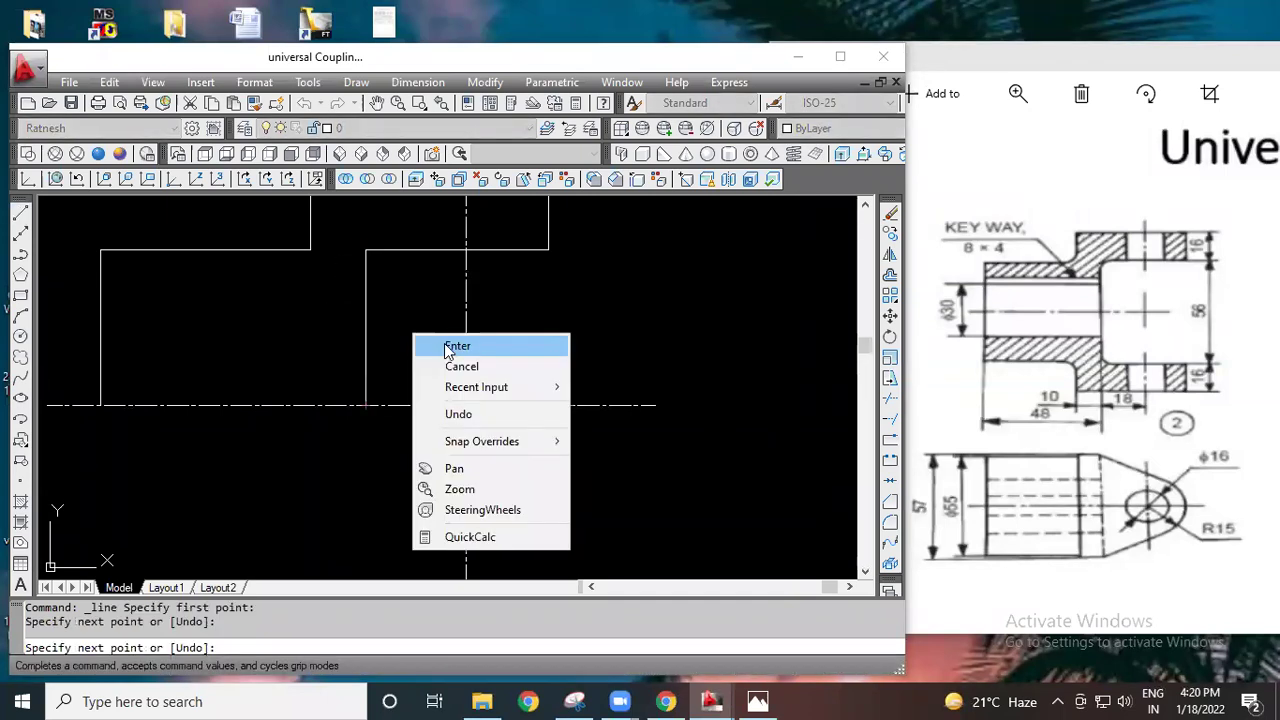
click(453, 346)
scroll(680, 334, down, 4)
middle_drag(654, 356, 647, 393)
scroll(566, 312, up, 3)
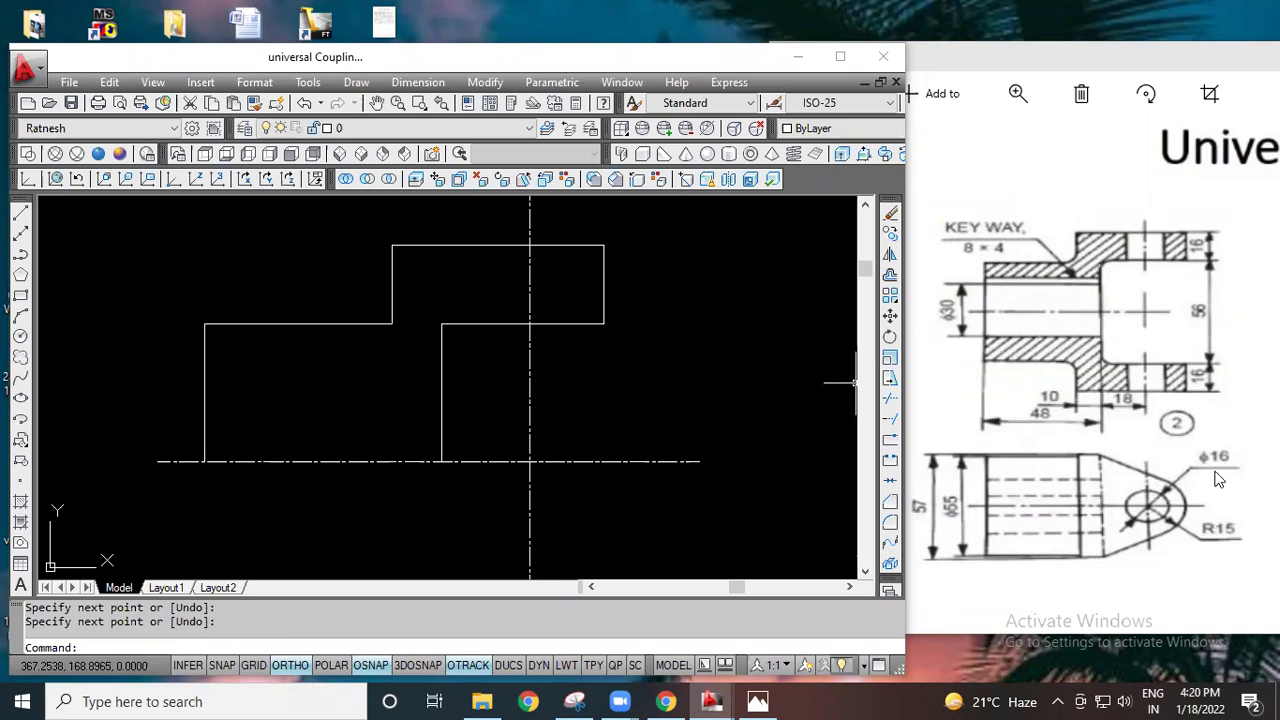
Step: Draw a helper line along the vertical centre line from the fork arm's top edge to its lower edge
click(20, 214)
scroll(530, 260, up, 3)
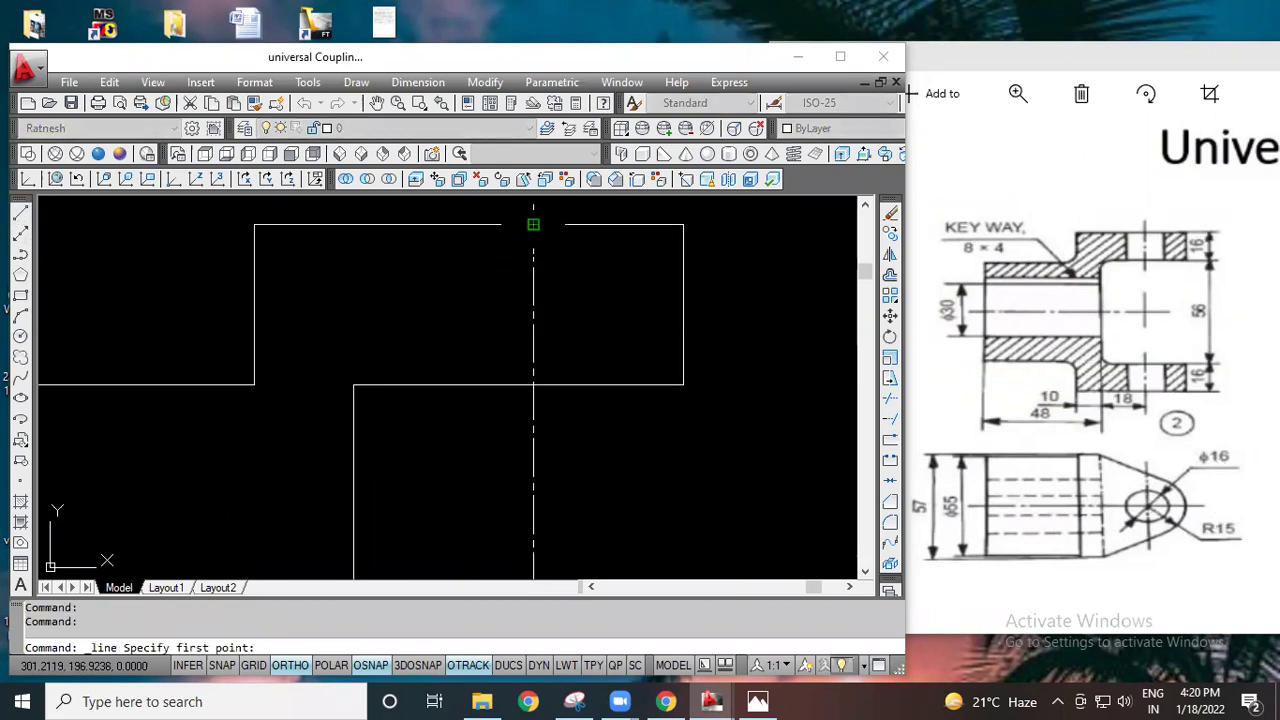
click(533, 224)
click(533, 384)
right_click(574, 346)
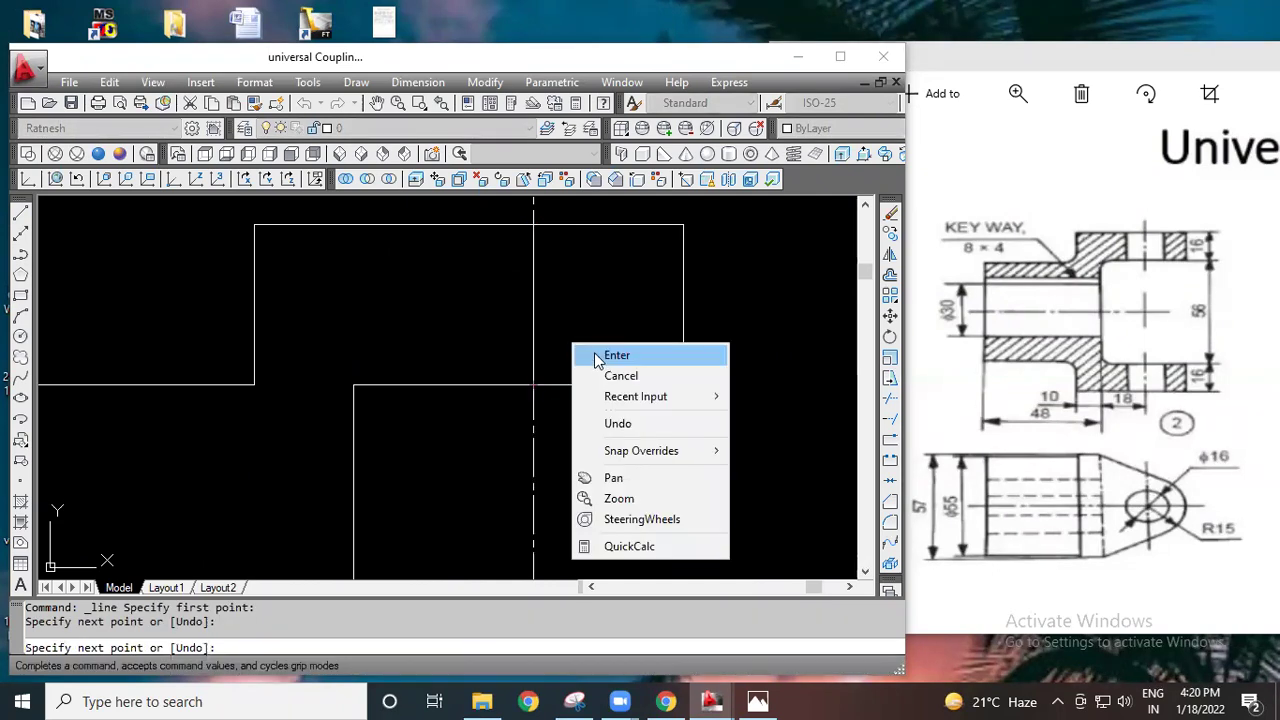
click(612, 356)
Step: Offset the vertical helper line 8 mm to both sides as the pin hole's edges, and delete the helper line
click(890, 276)
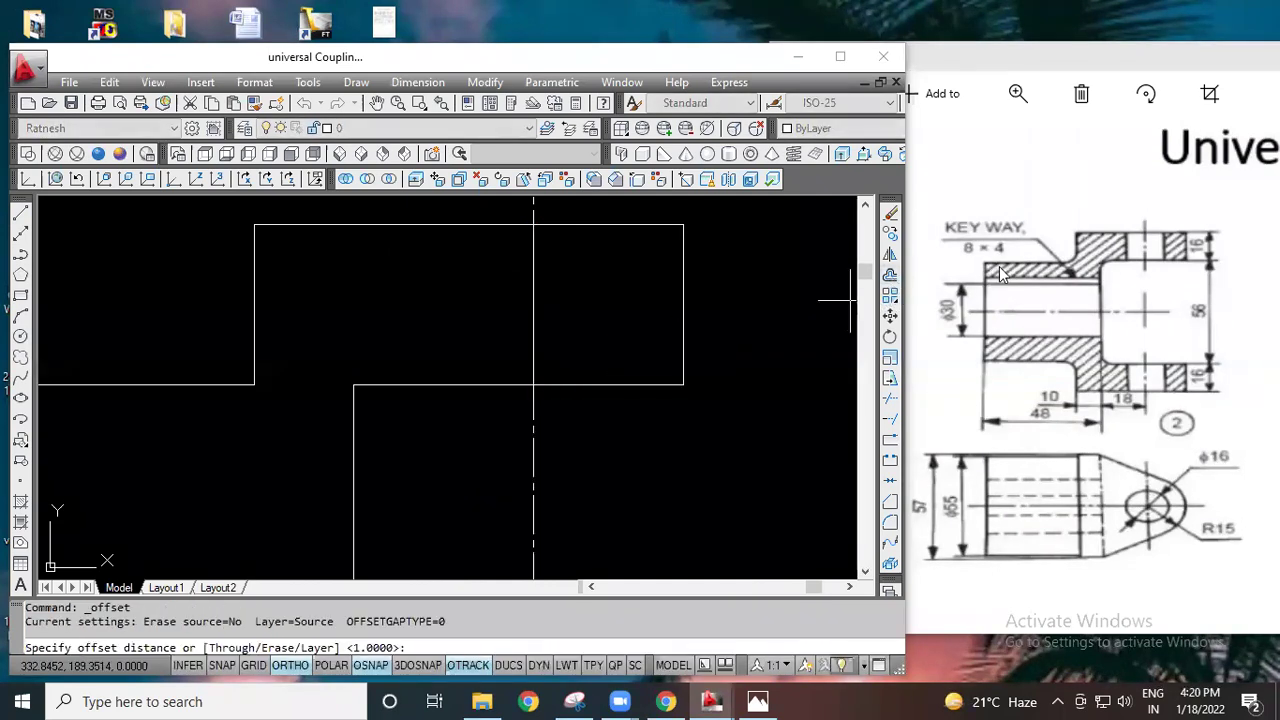
text(8)
key(Return)
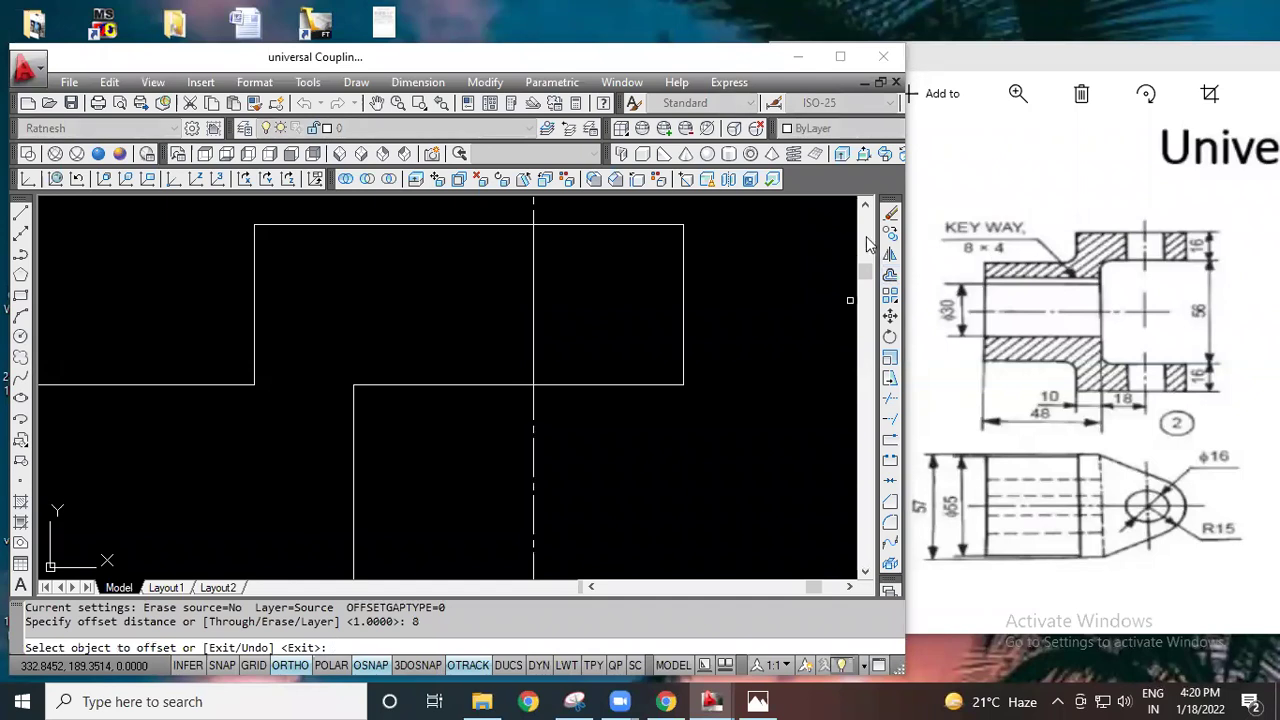
click(533, 302)
click(587, 307)
click(532, 313)
click(490, 320)
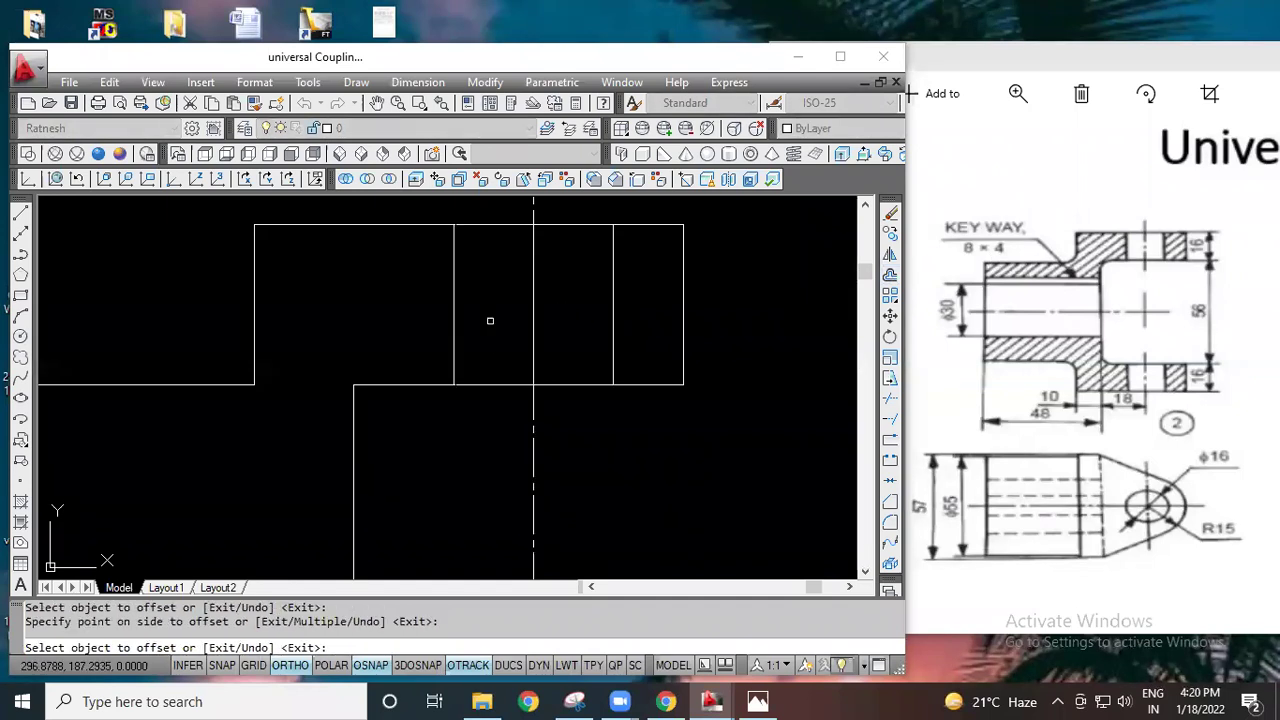
key(Escape)
click(535, 304)
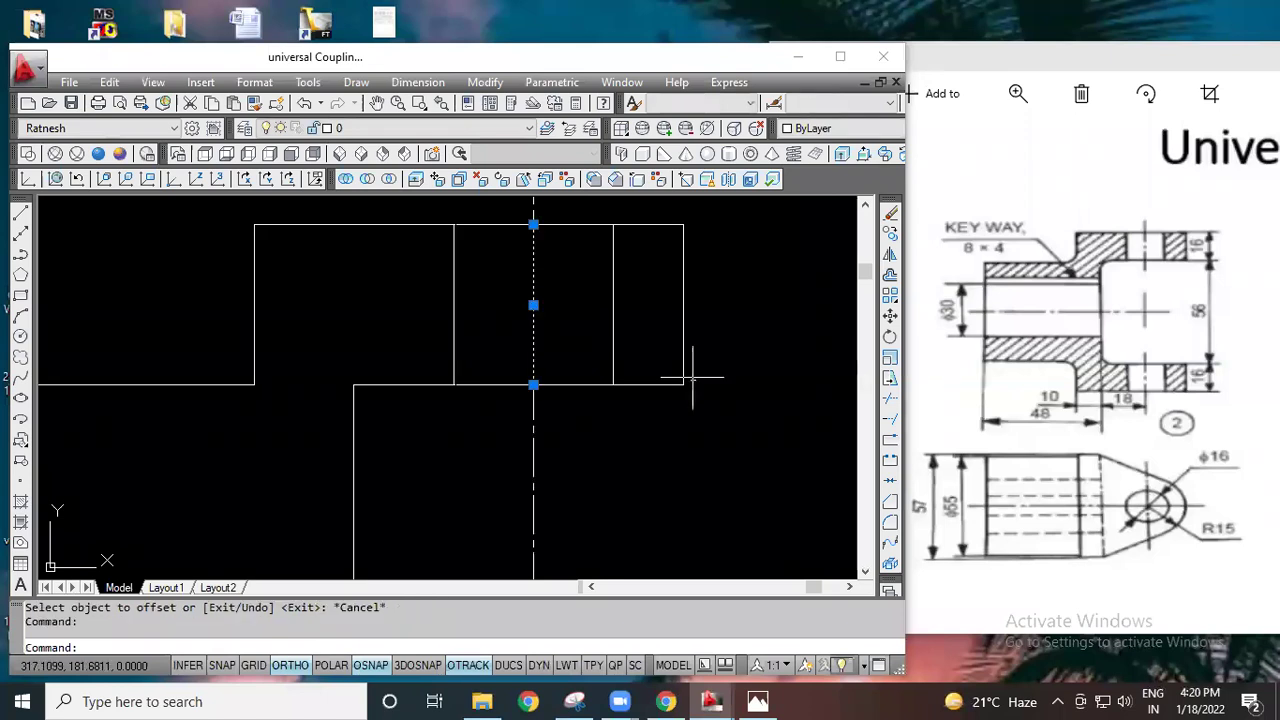
key(Delete)
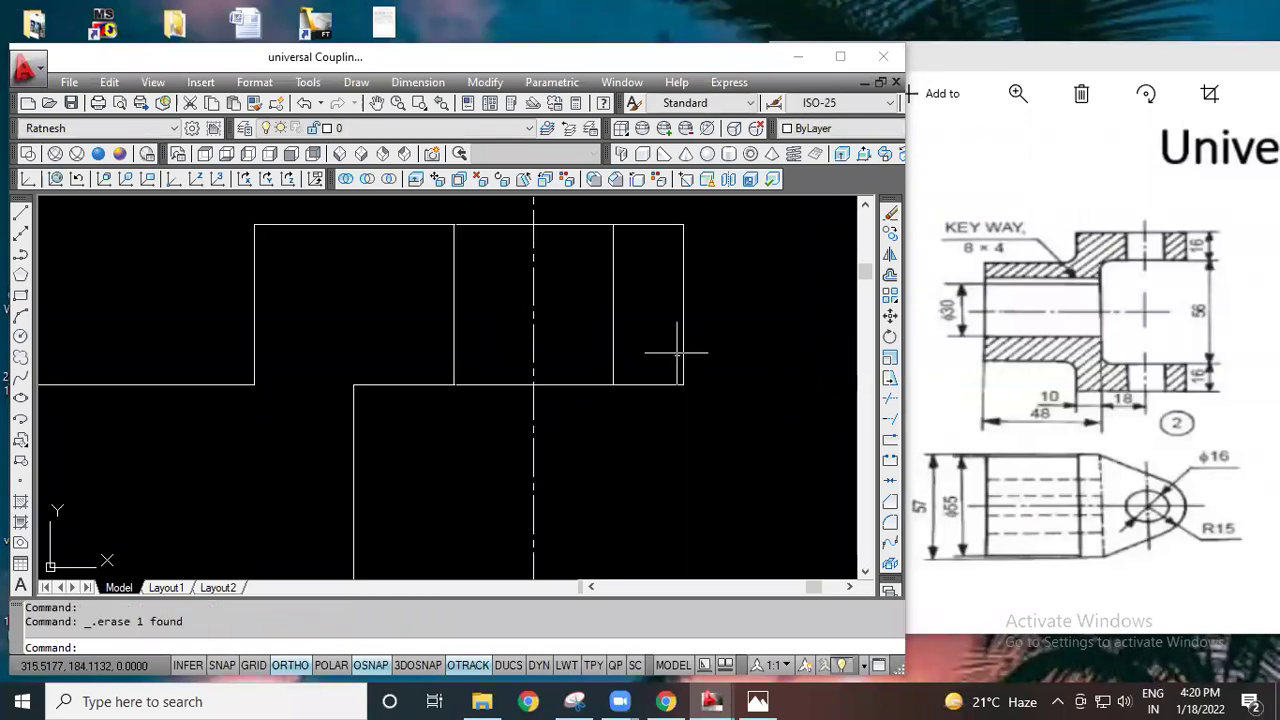
Step: Draw a helper line along the horizontal centre line from the hub's left end face to the fork's inner vertical face
scroll(675, 352, down, 2)
middle_drag(686, 417, 663, 420)
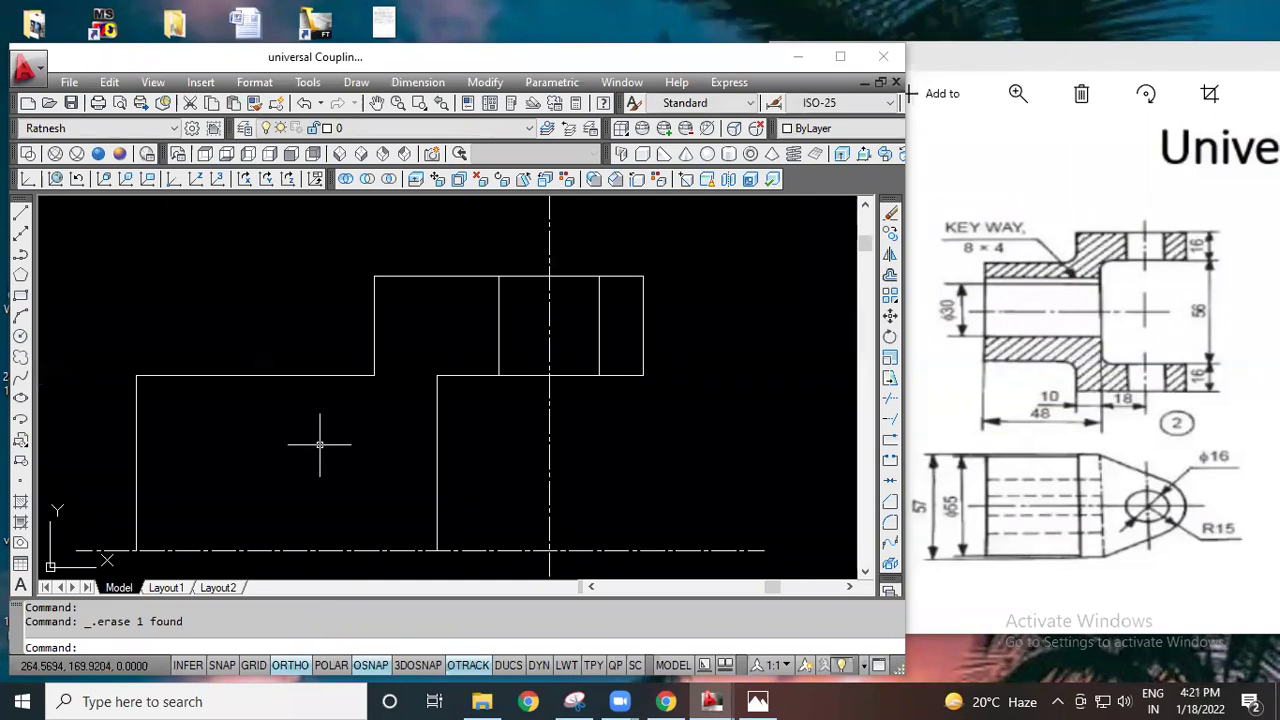
scroll(235, 487, down, 4)
middle_drag(240, 488, 296, 407)
scroll(307, 440, up, 3)
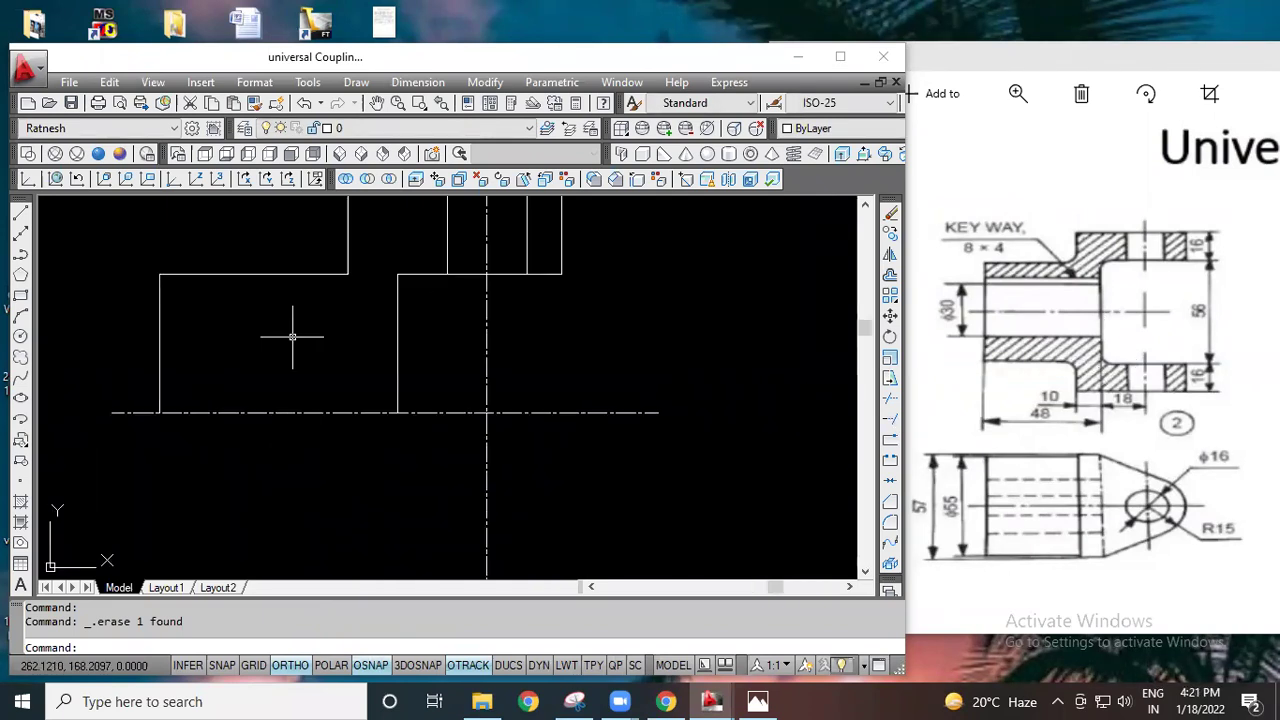
click(20, 215)
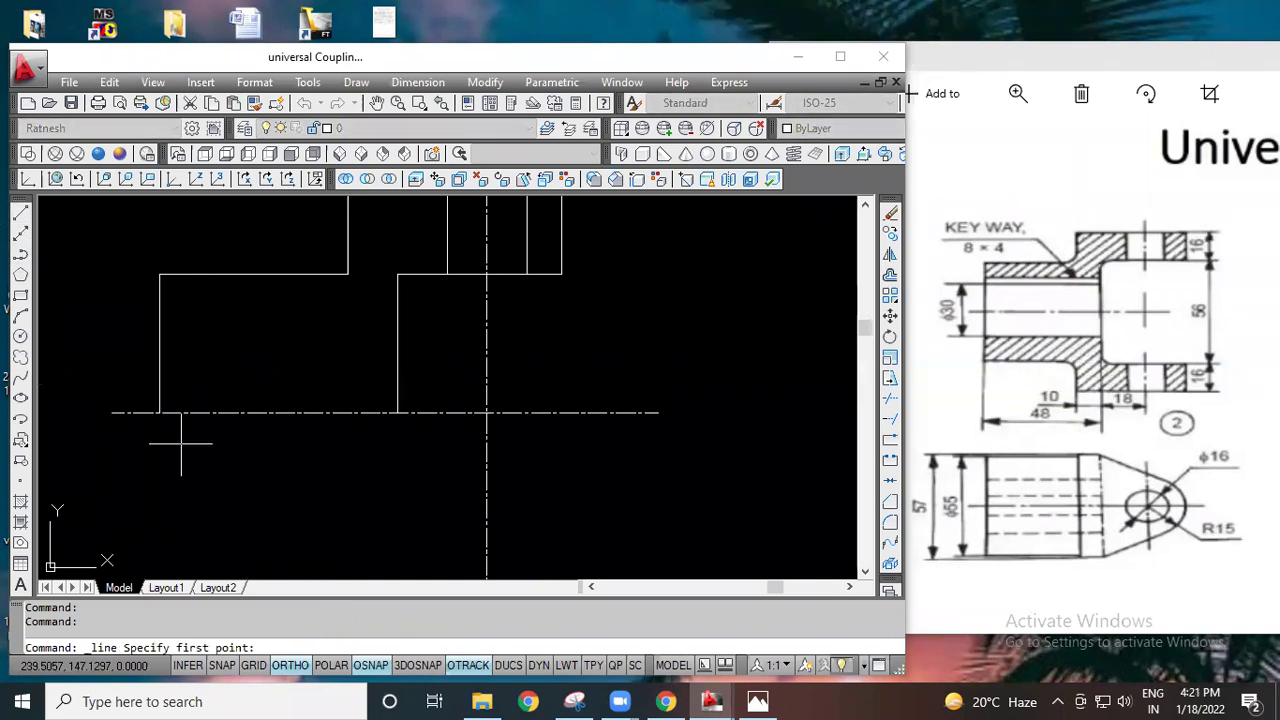
click(159, 412)
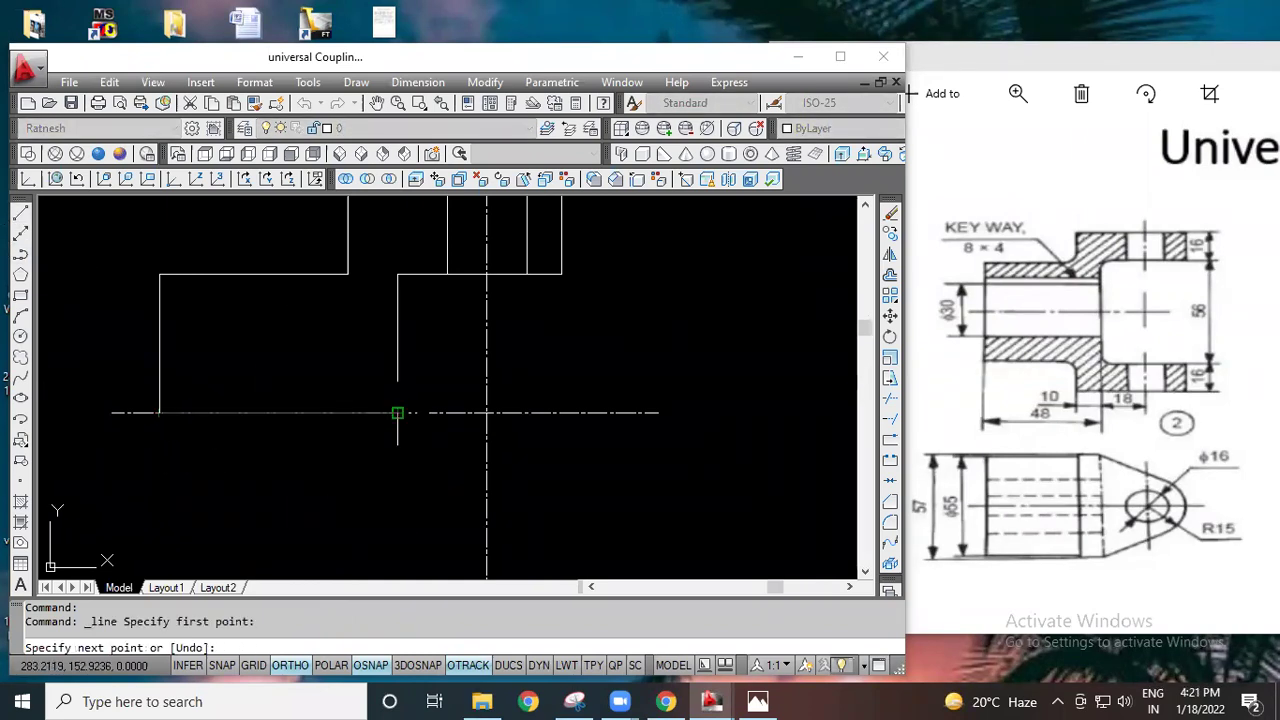
click(397, 412)
right_click(630, 366)
click(663, 374)
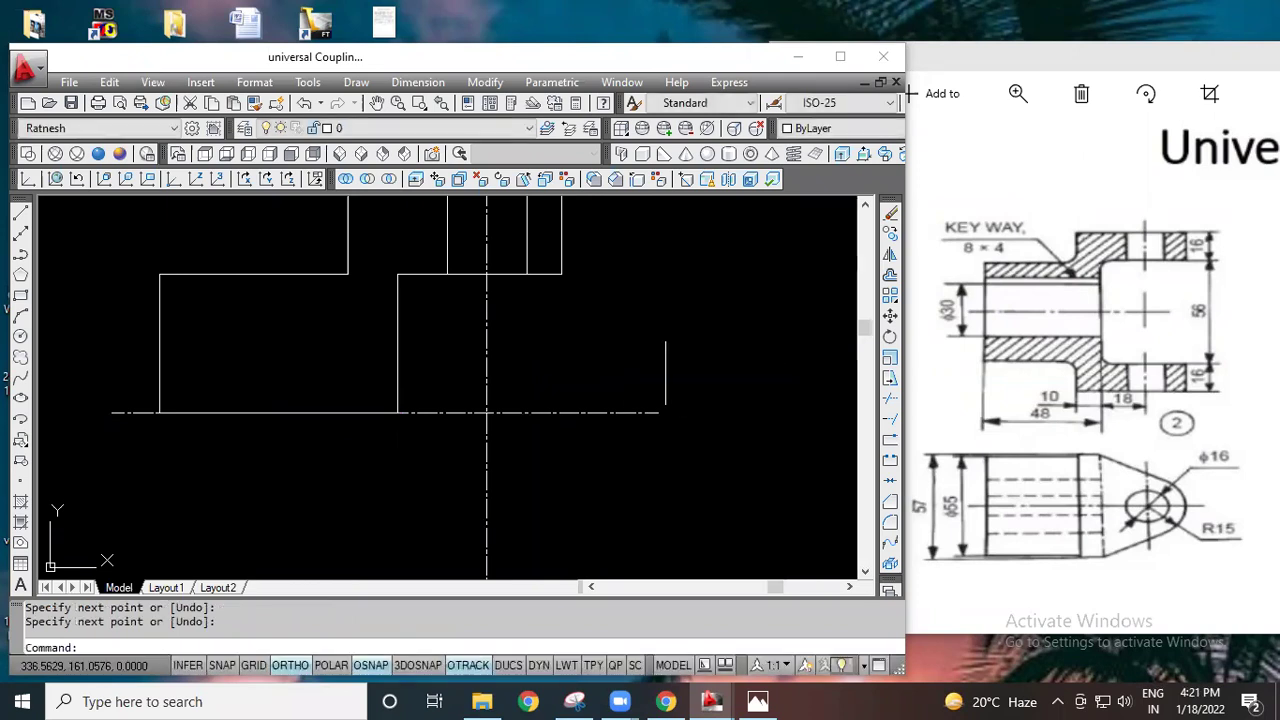
Step: Offset the horizontal helper line 15 mm upward as the hub's bore edge, and delete the helper line
click(889, 277)
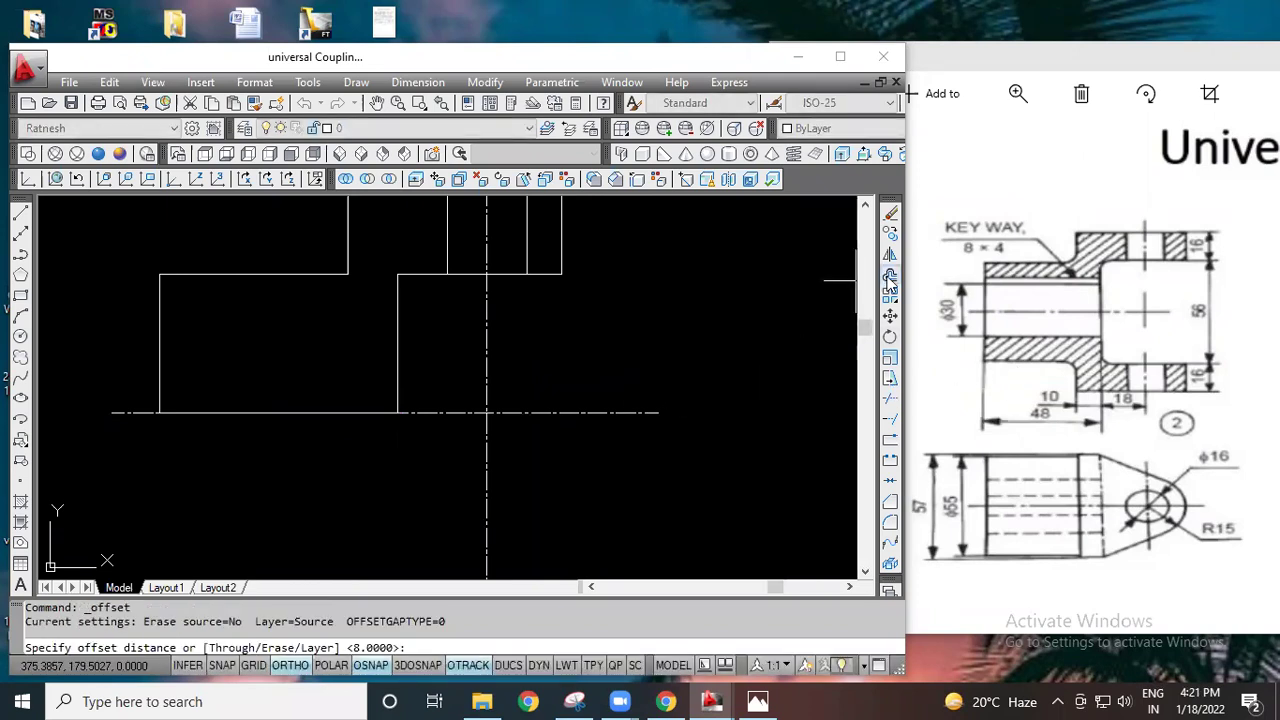
text(15)
key(Return)
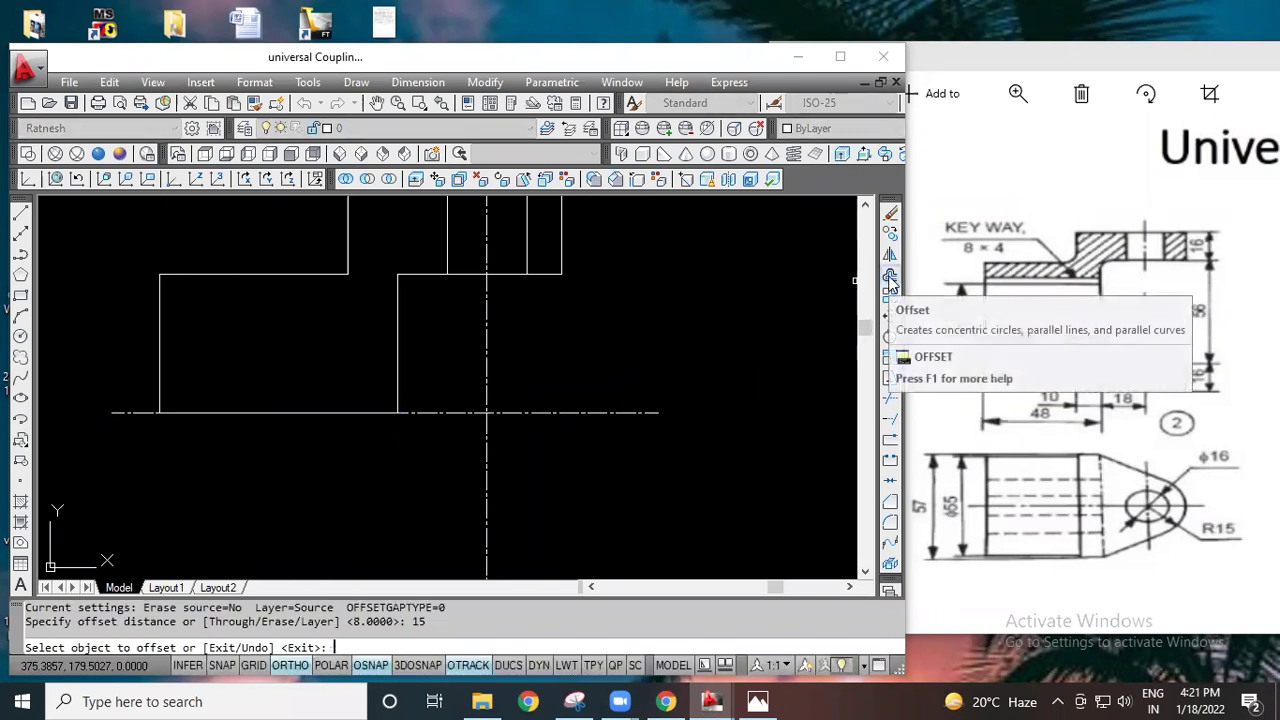
click(314, 412)
click(326, 373)
key(Escape)
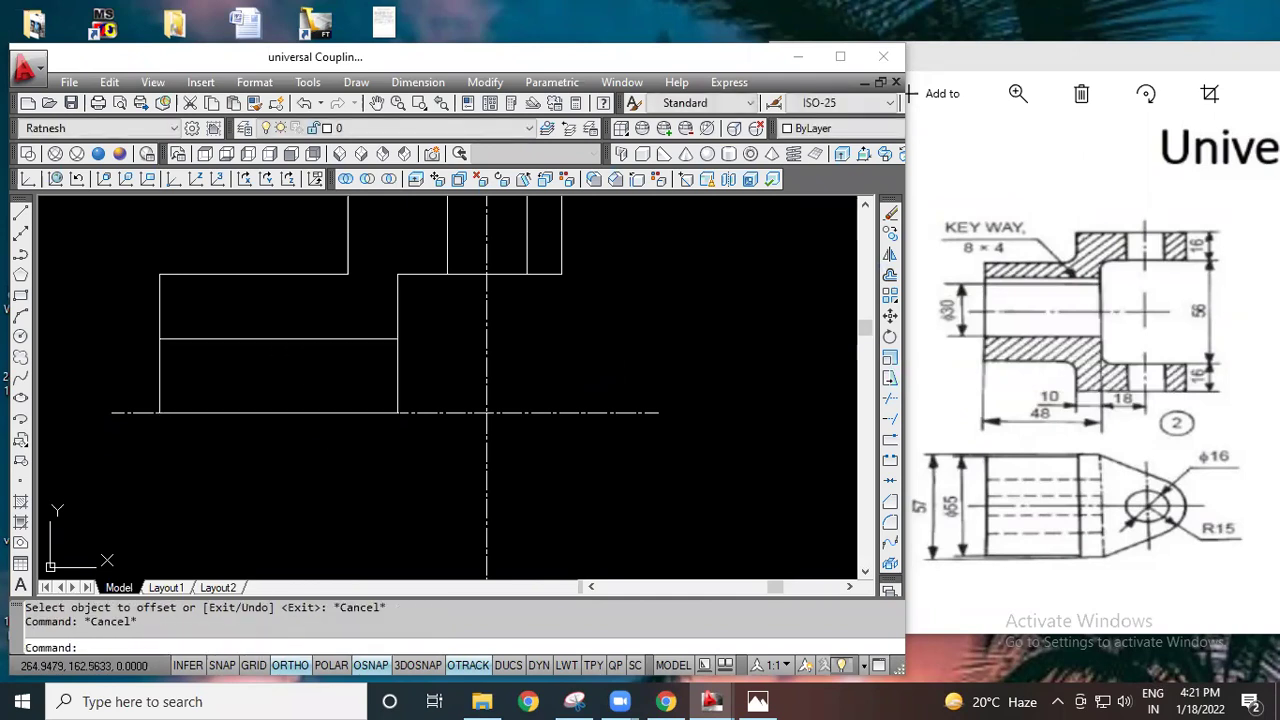
click(306, 412)
key(Delete)
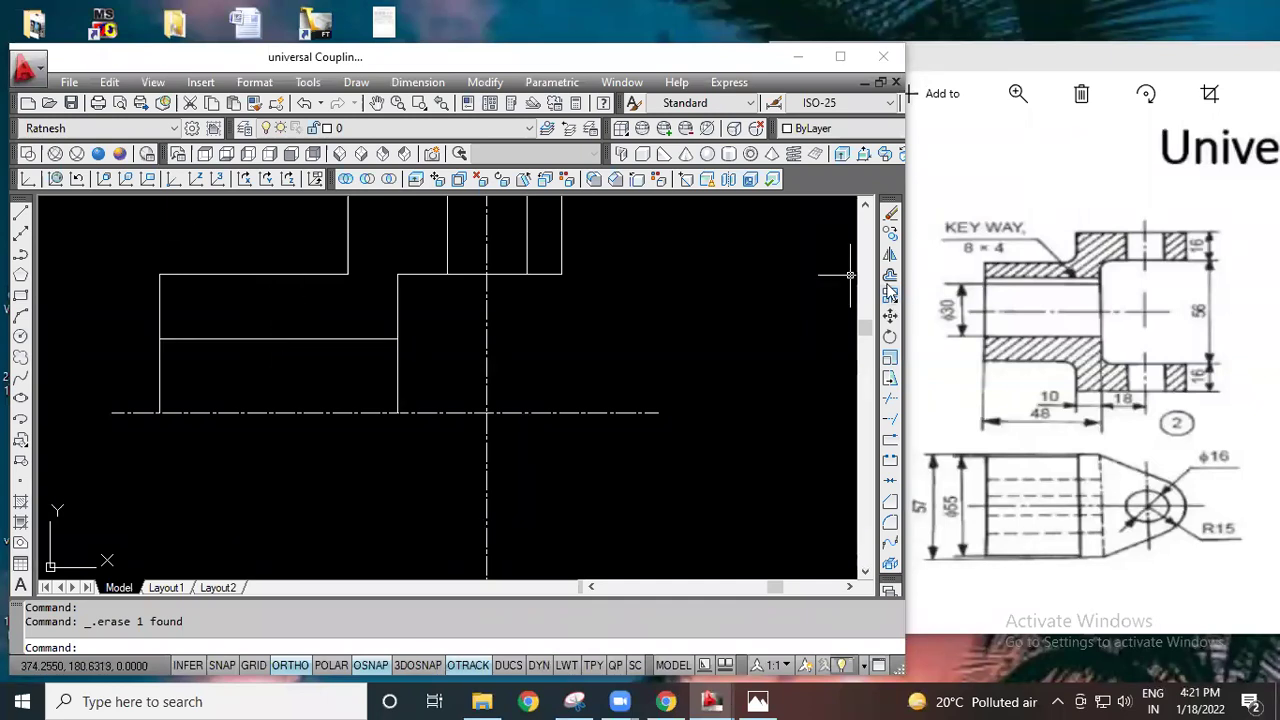
Step: Offset the bore edge 4 mm upward to form the keyway line
click(890, 278)
text(4)
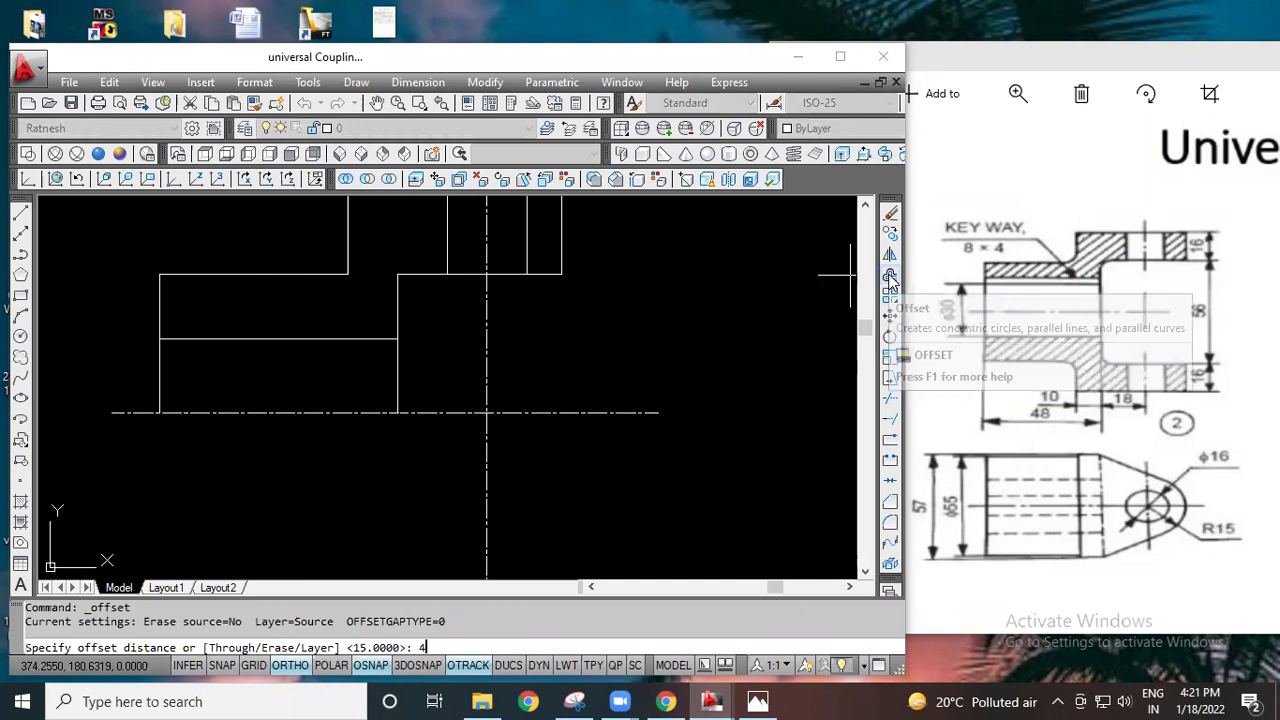
key(Return)
click(312, 341)
click(324, 325)
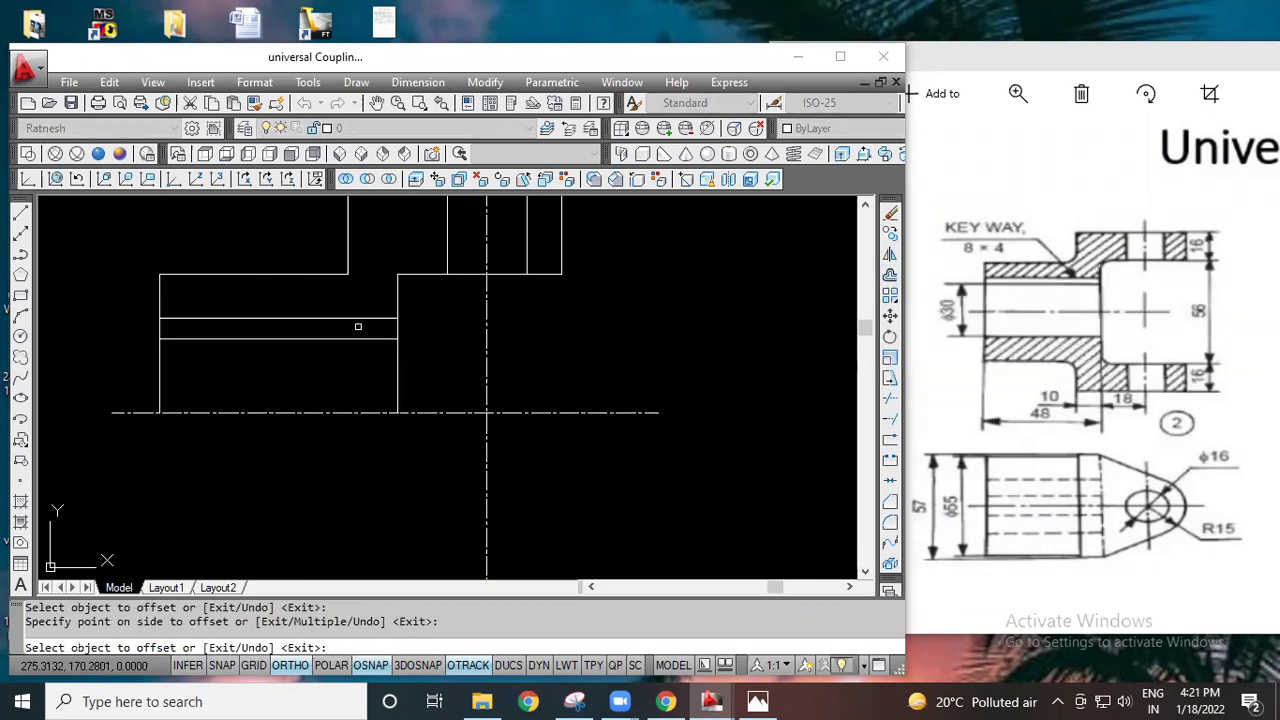
key(Escape)
key(Escape)
key(Escape)
Step: Fillet the inner corner between the fork's inner vertical face and the arm's lower edge with a 3 mm radius
scroll(401, 315, down, 3)
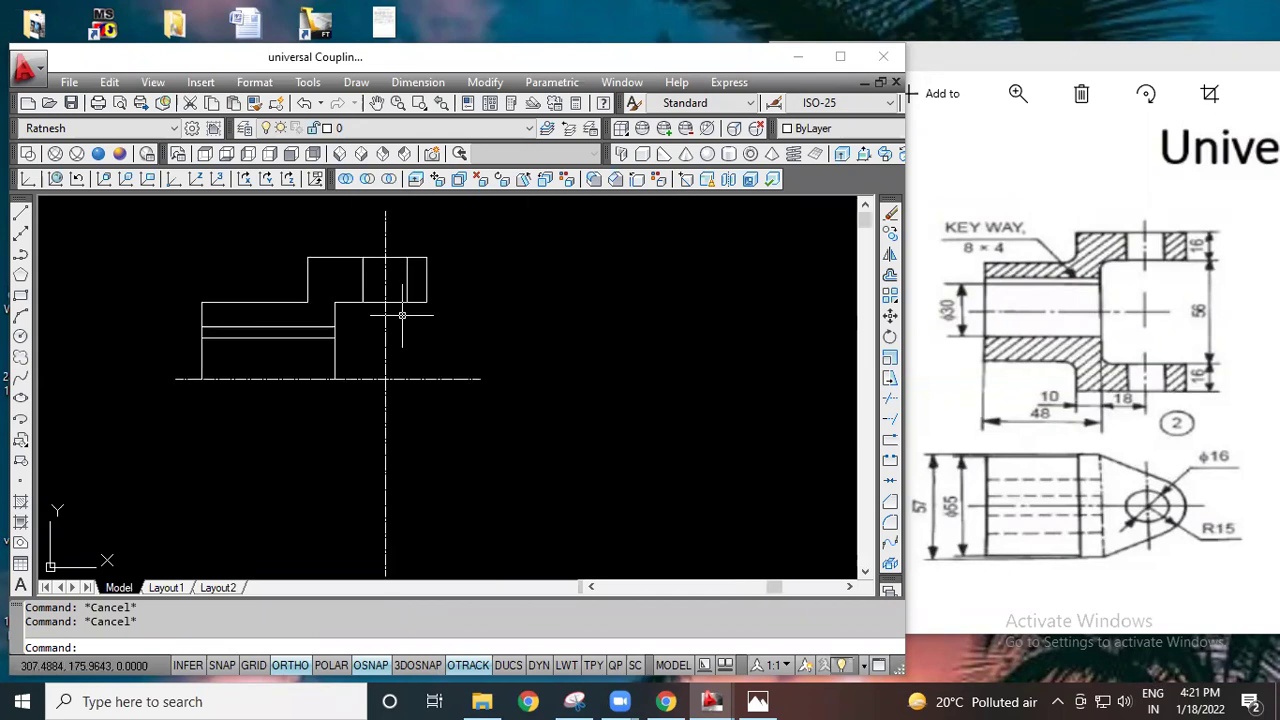
scroll(401, 315, up, 2)
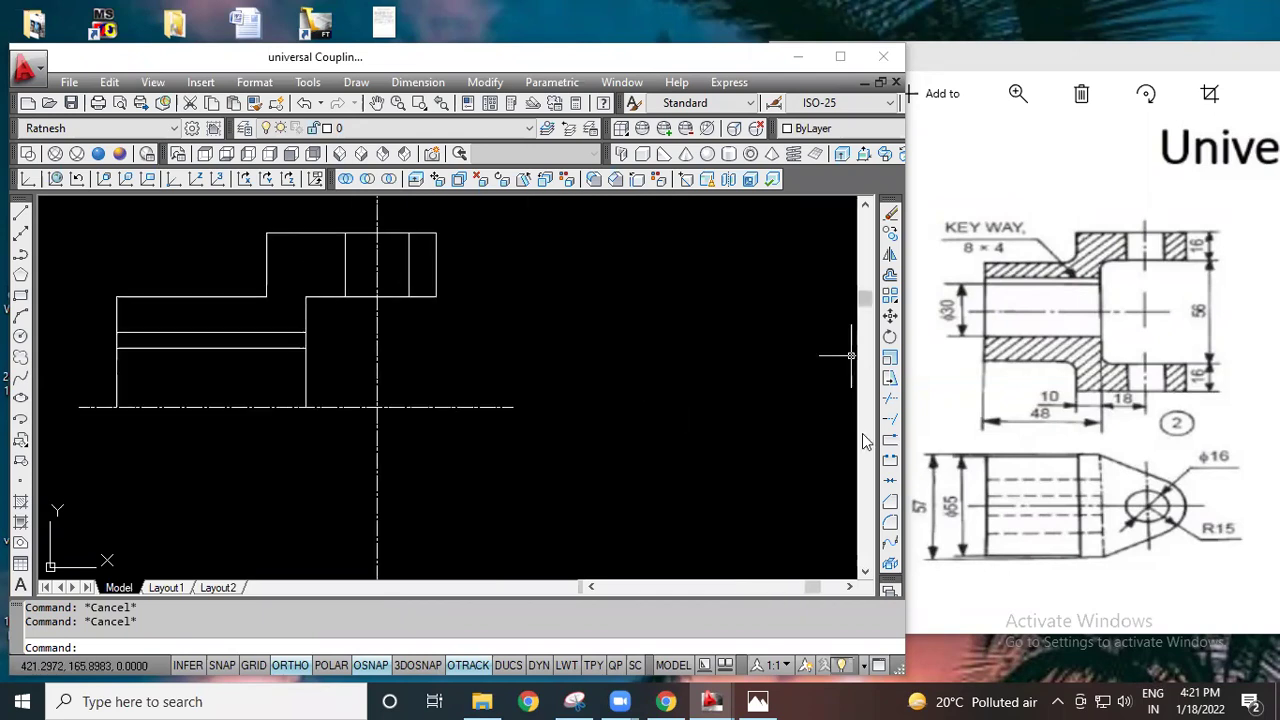
click(891, 524)
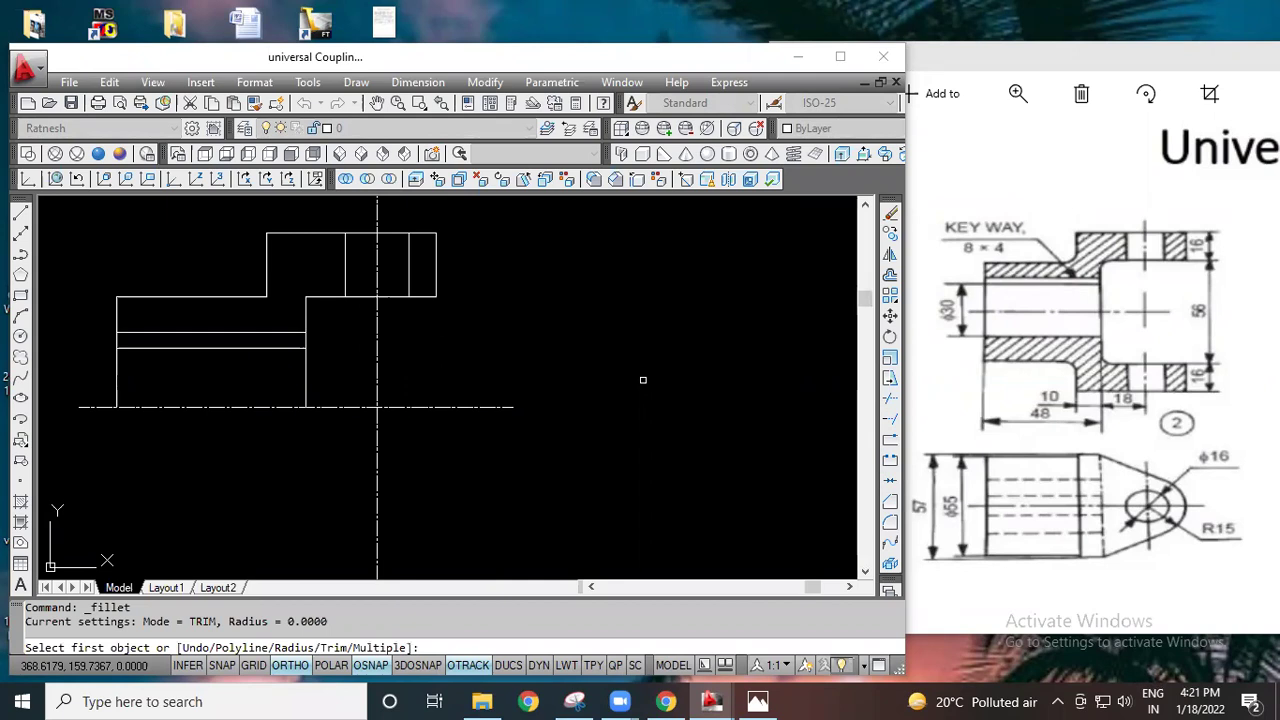
key(Return)
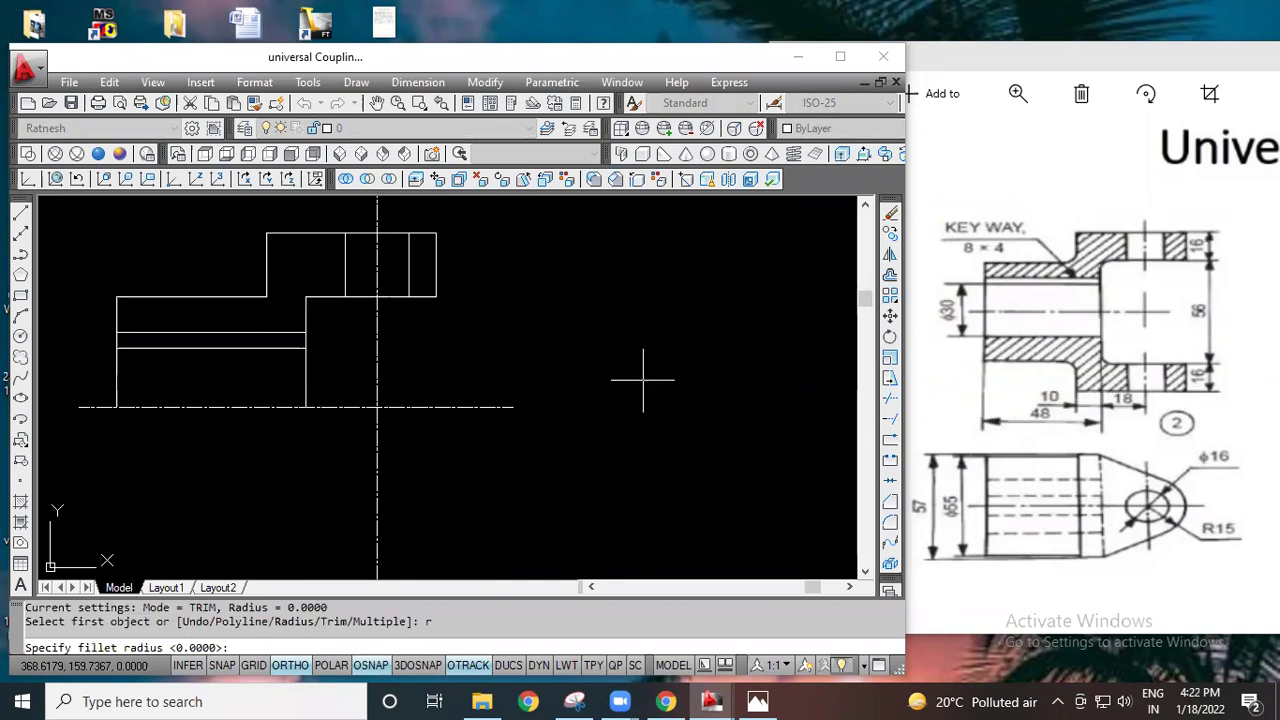
key(Return)
scroll(291, 320, up, 3)
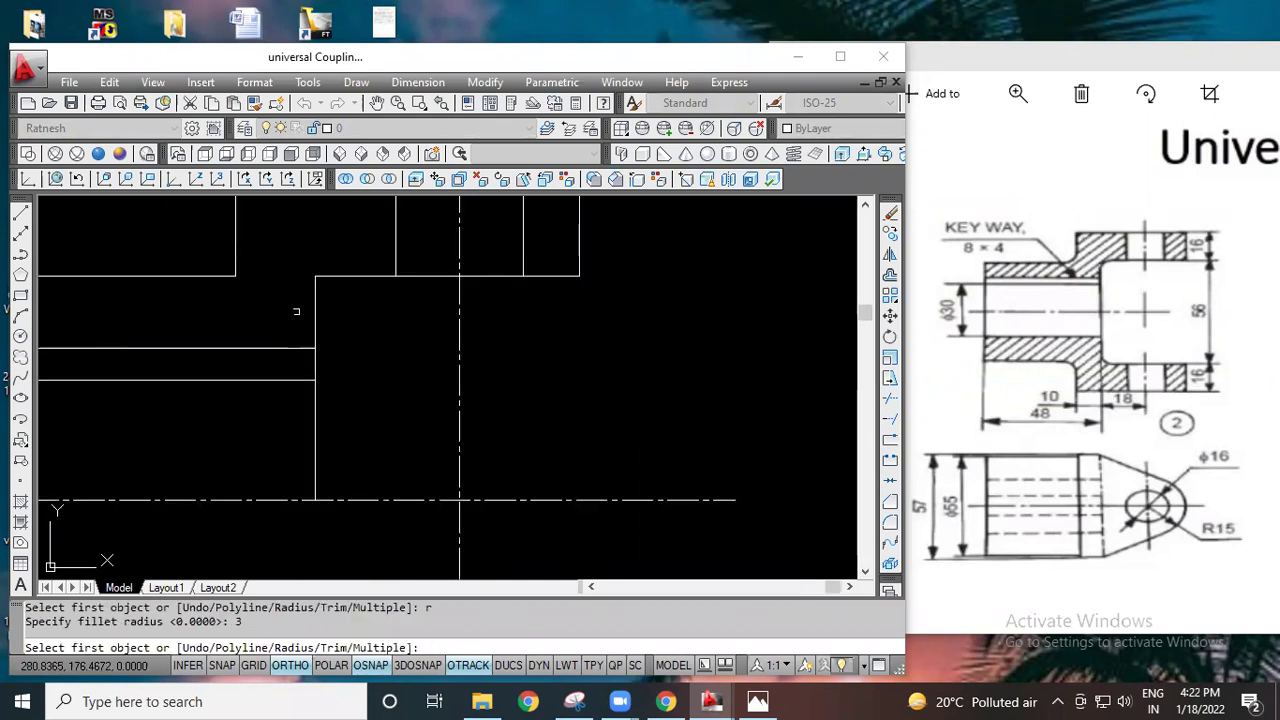
click(316, 307)
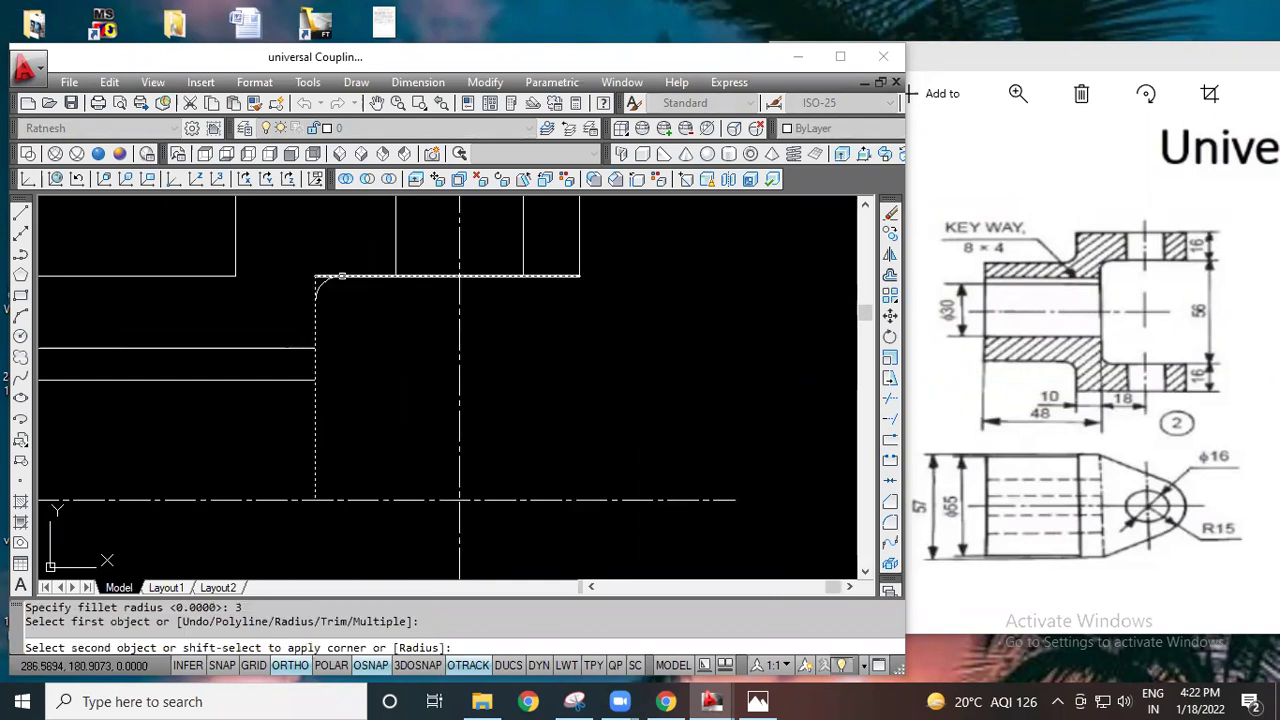
click(334, 276)
key(Escape)
key(Escape)
Step: Fillet the outer step corner between the hub's top edge and the arm's left face with a 4 mm radius
scroll(410, 395, down, 3)
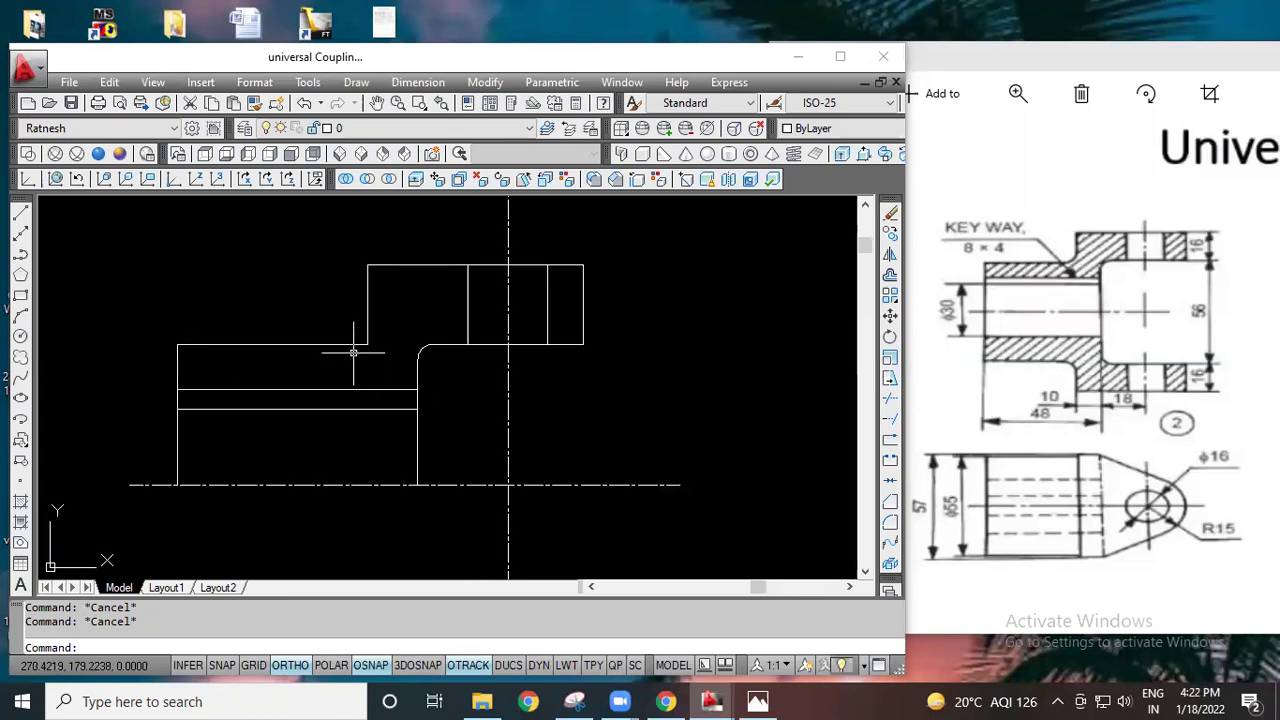
scroll(505, 439, up, 2)
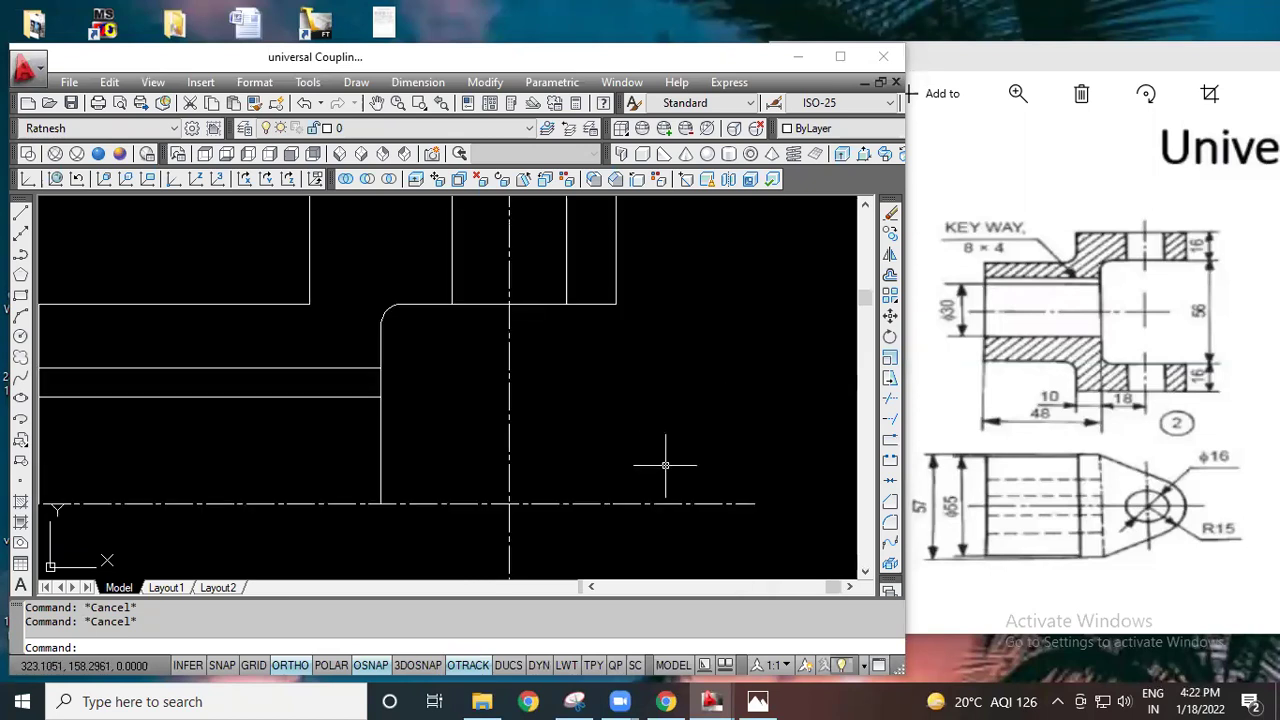
click(890, 522)
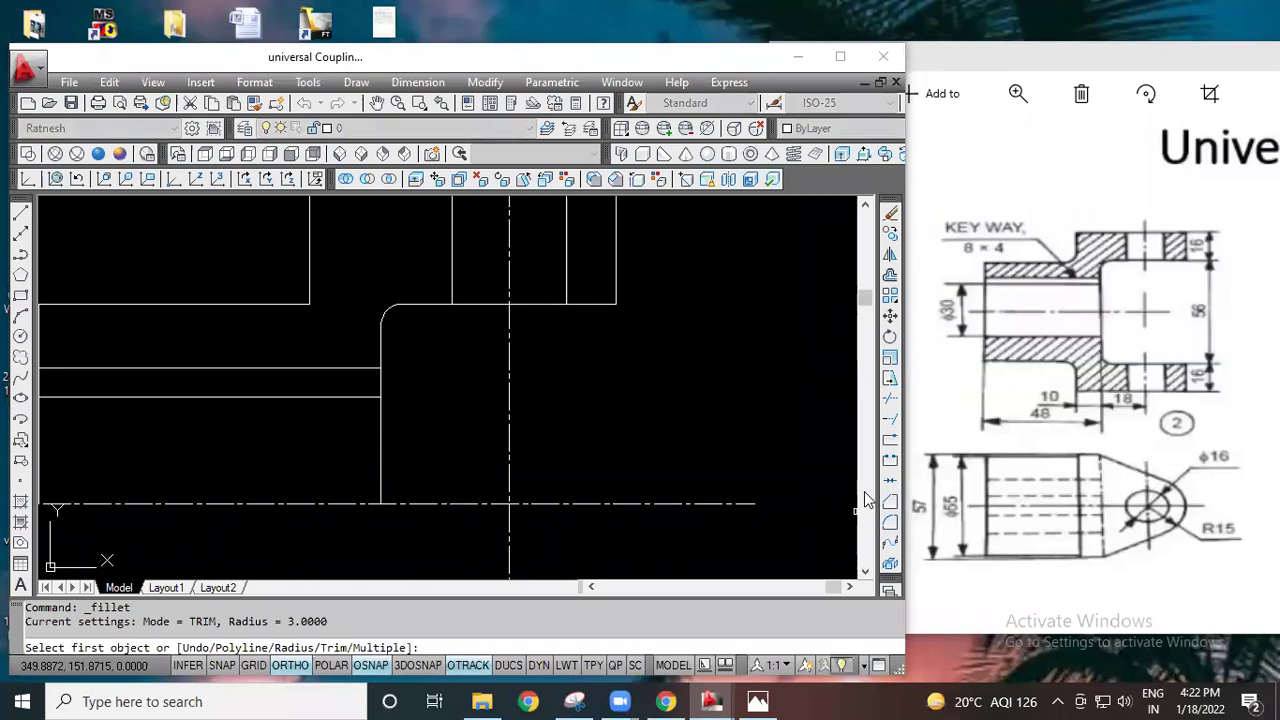
text(r)
key(Return)
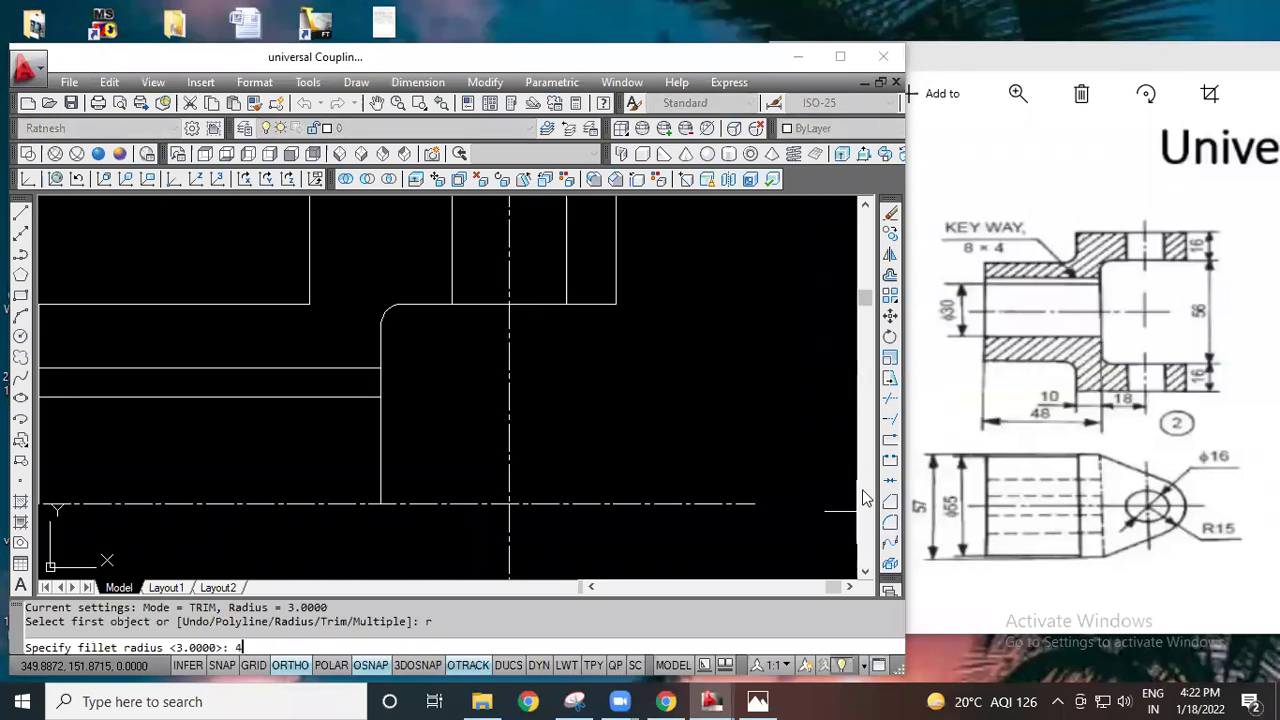
text(4)
key(Return)
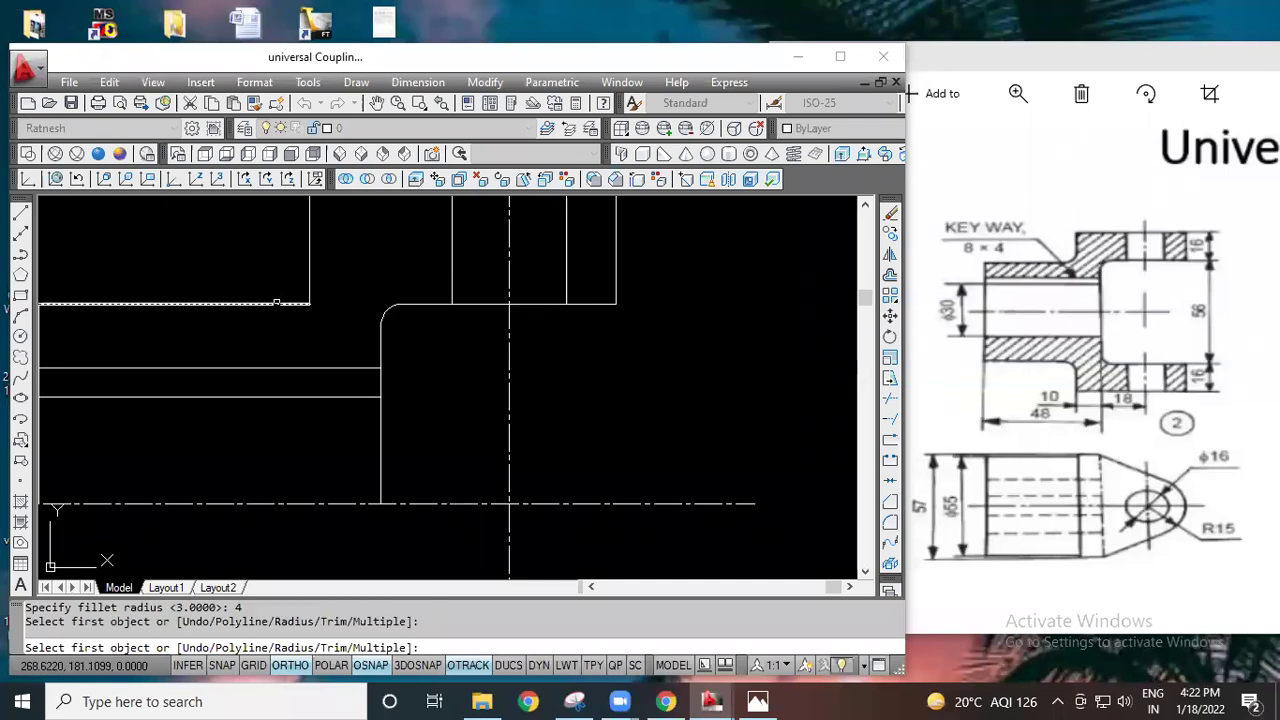
click(275, 303)
click(307, 276)
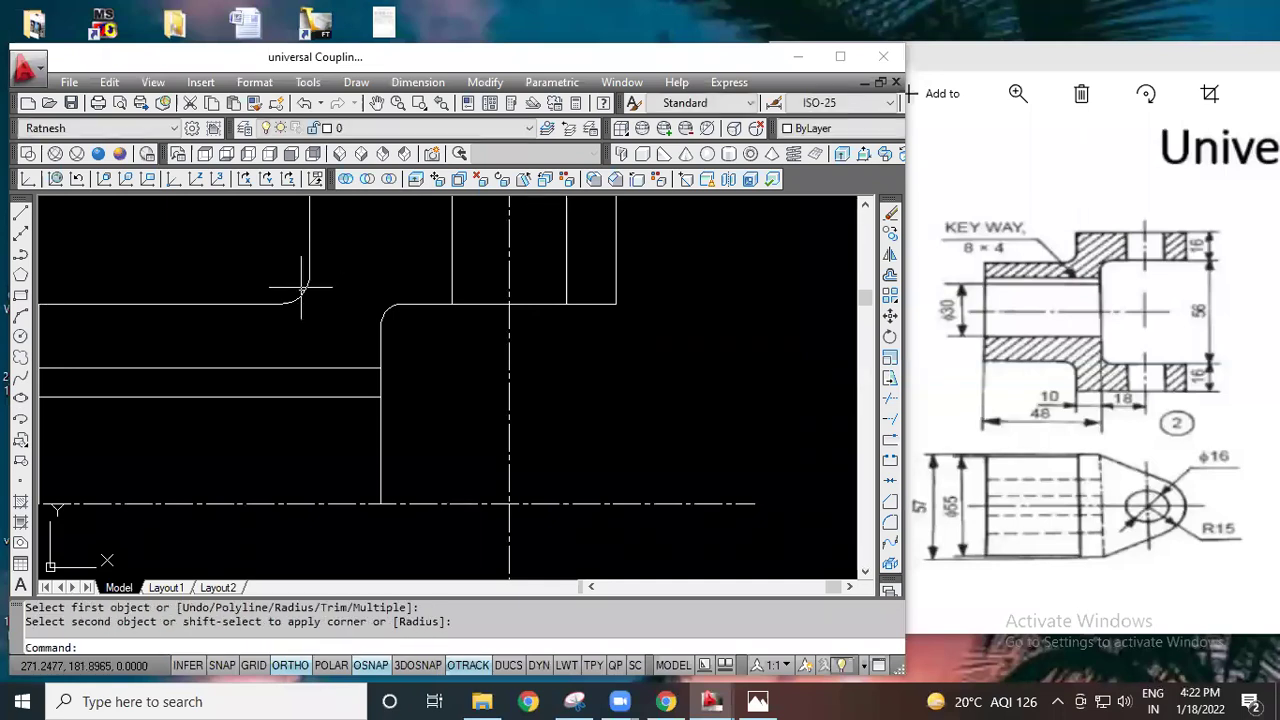
Step: Mirror the fork's complete upper-half profile about the horizontal centre line, keeping the source objects
scroll(427, 364, down, 2)
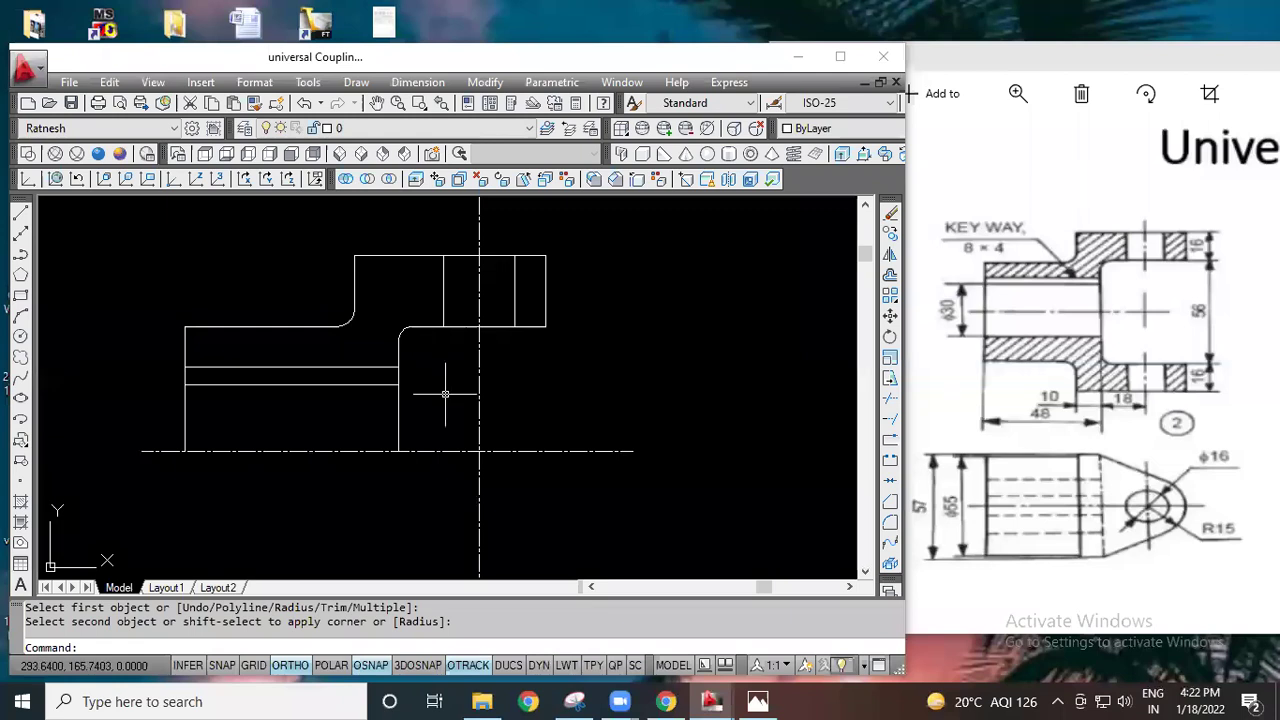
middle_drag(585, 394, 591, 362)
scroll(586, 356, down, 2)
scroll(634, 354, up, 1)
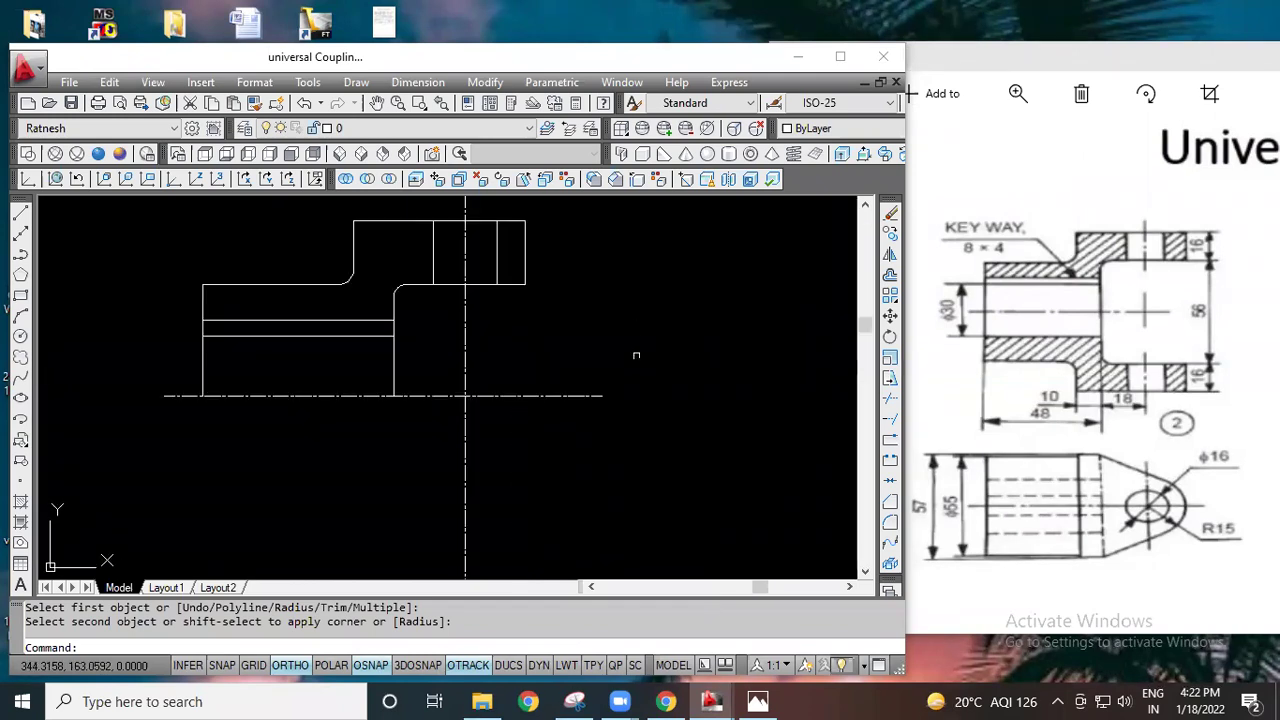
scroll(600, 348, down, 2)
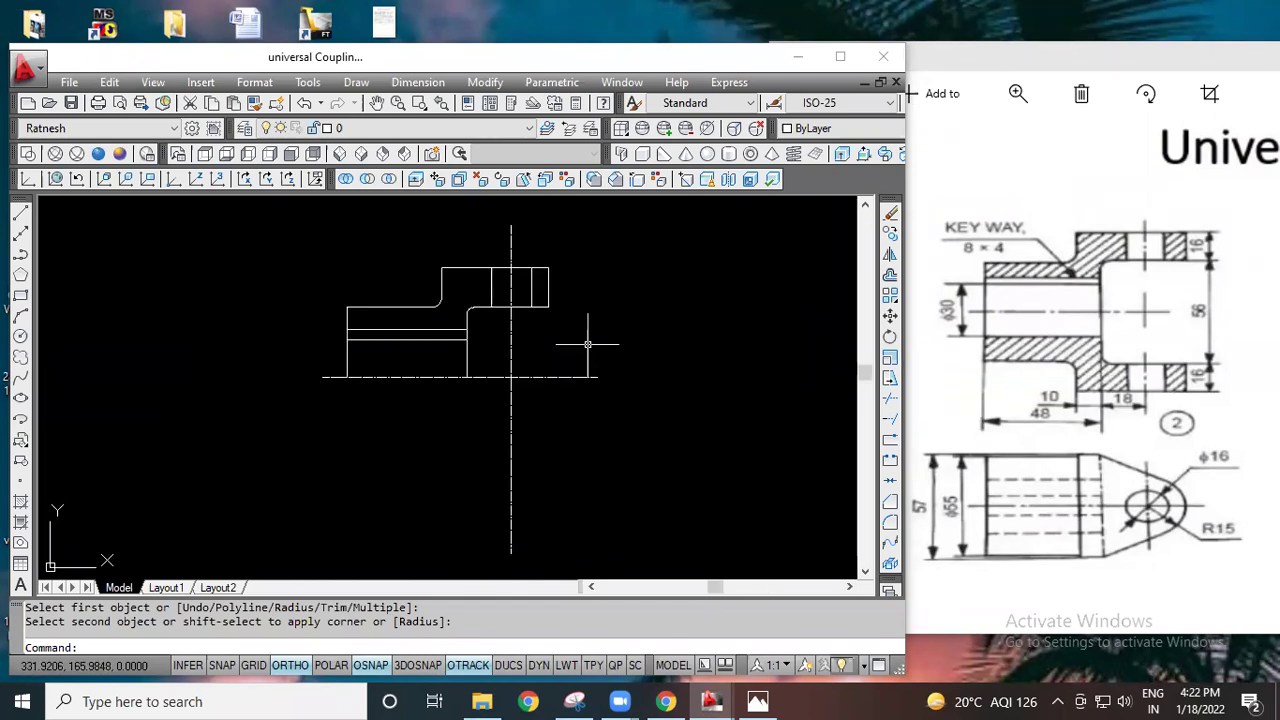
scroll(614, 350, up, 1)
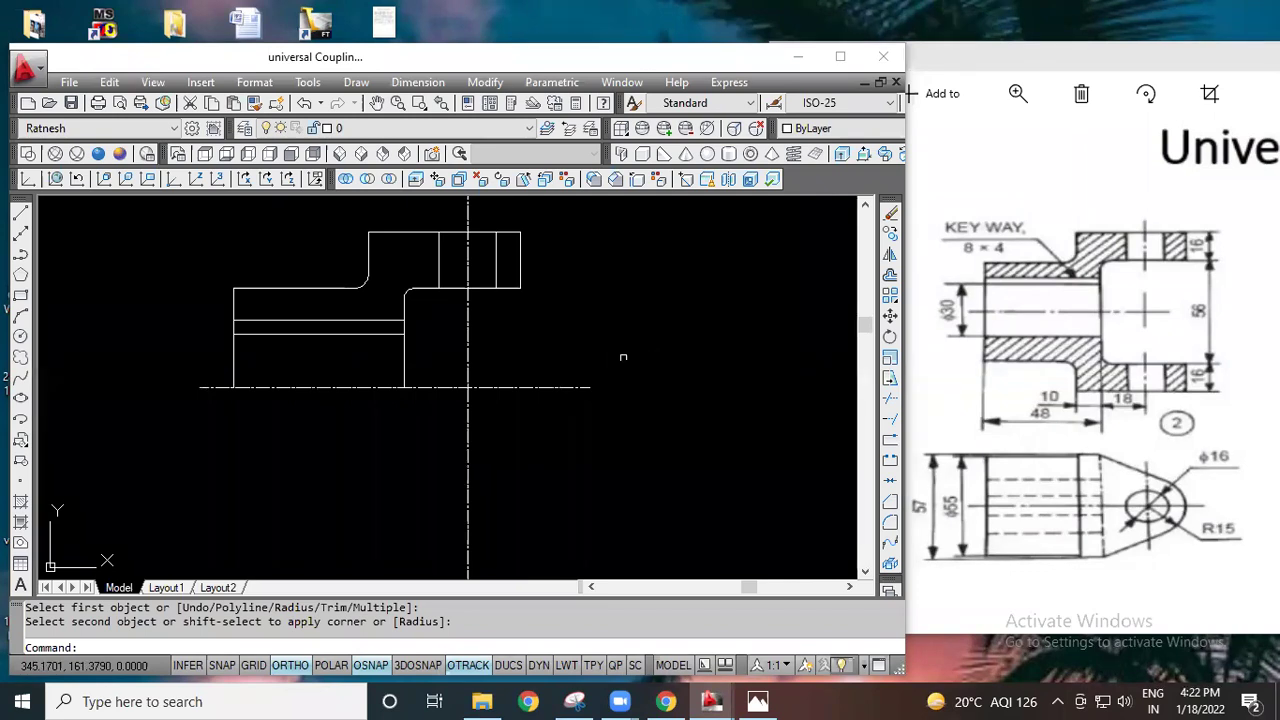
click(890, 256)
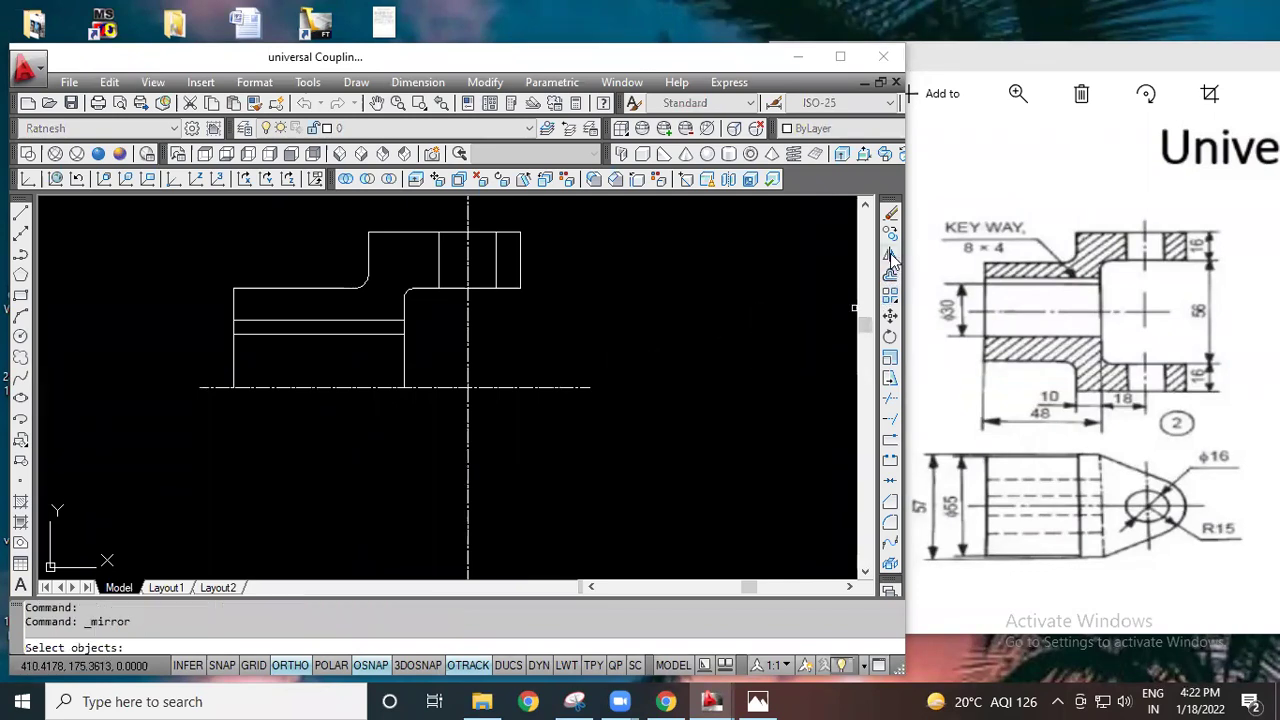
click(549, 218)
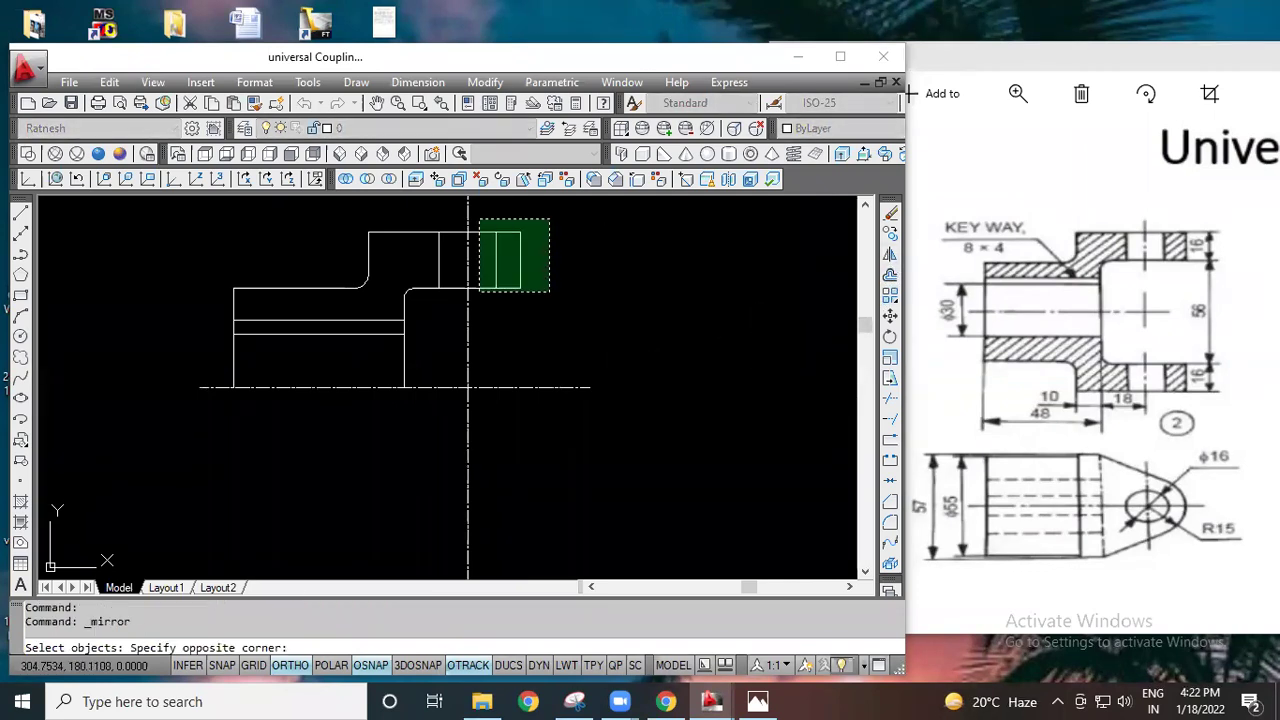
click(476, 309)
click(452, 216)
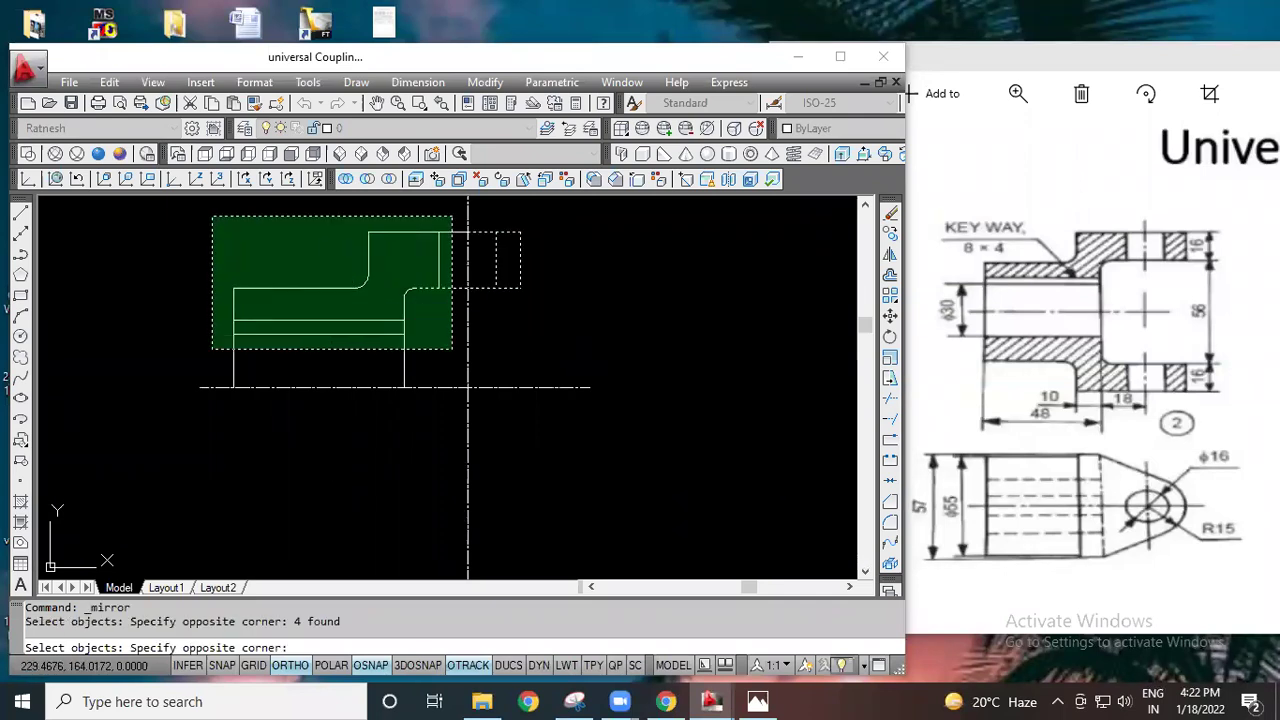
click(209, 348)
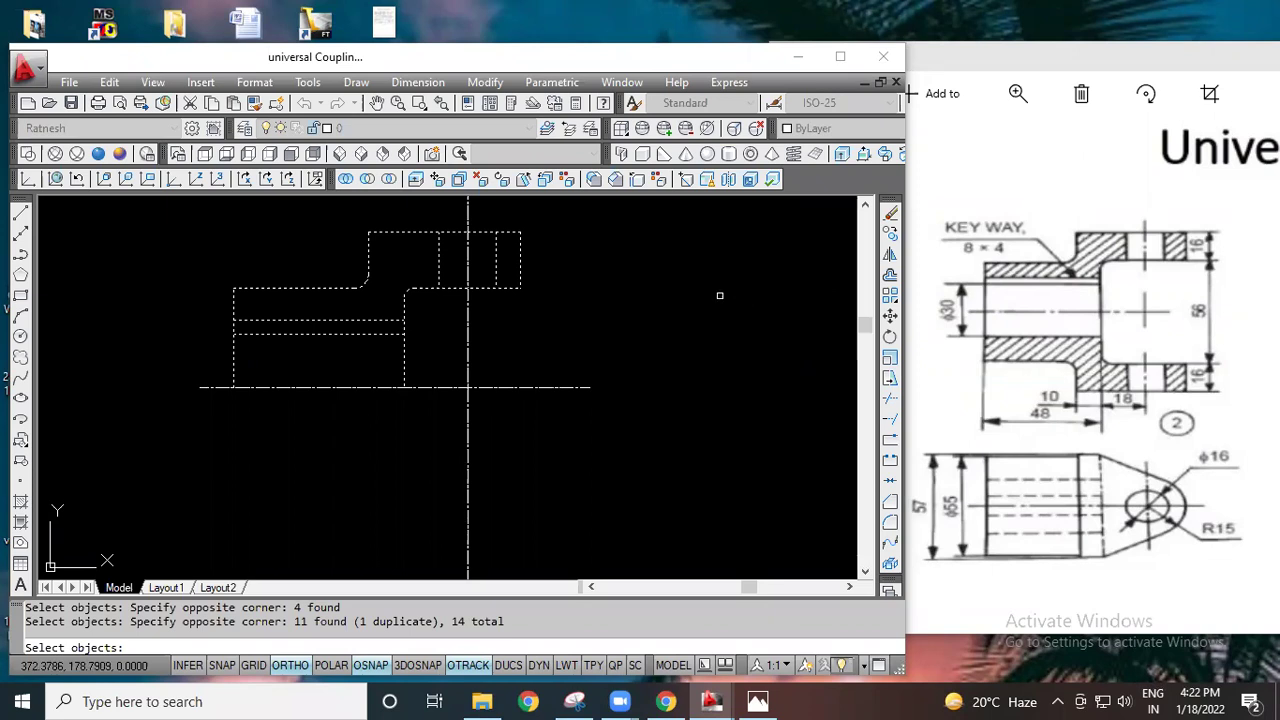
key(Return)
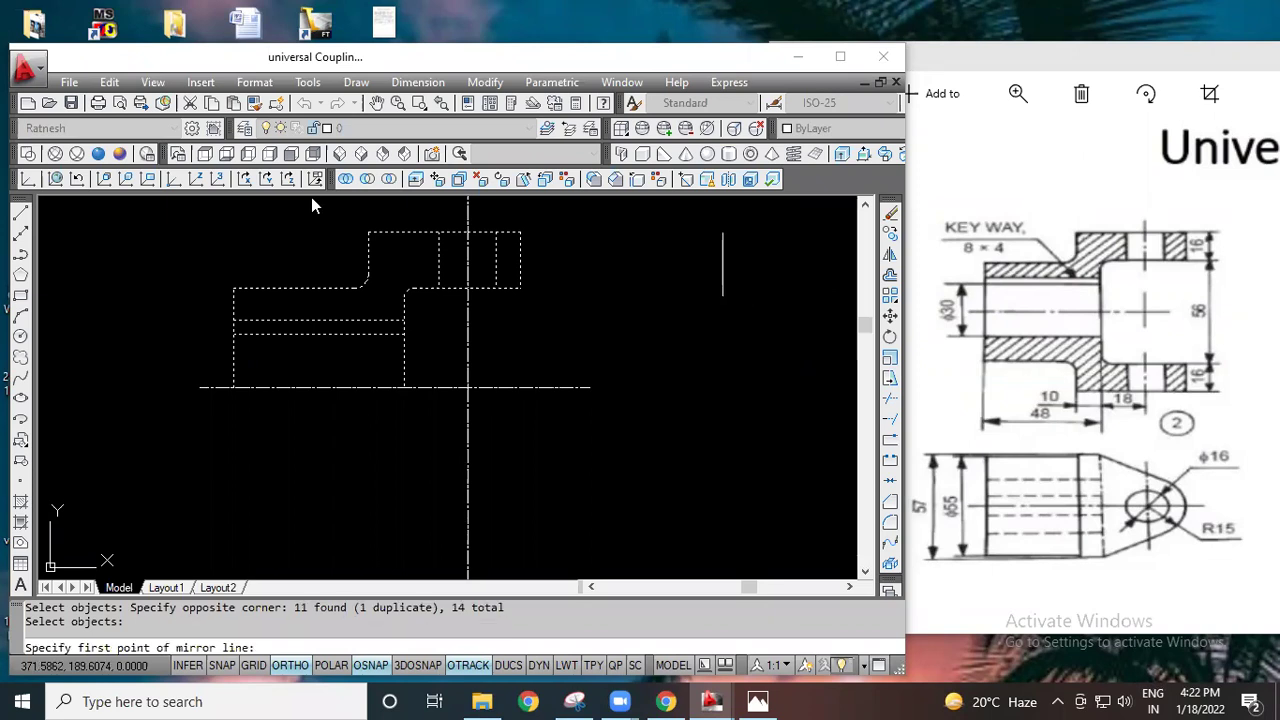
click(233, 387)
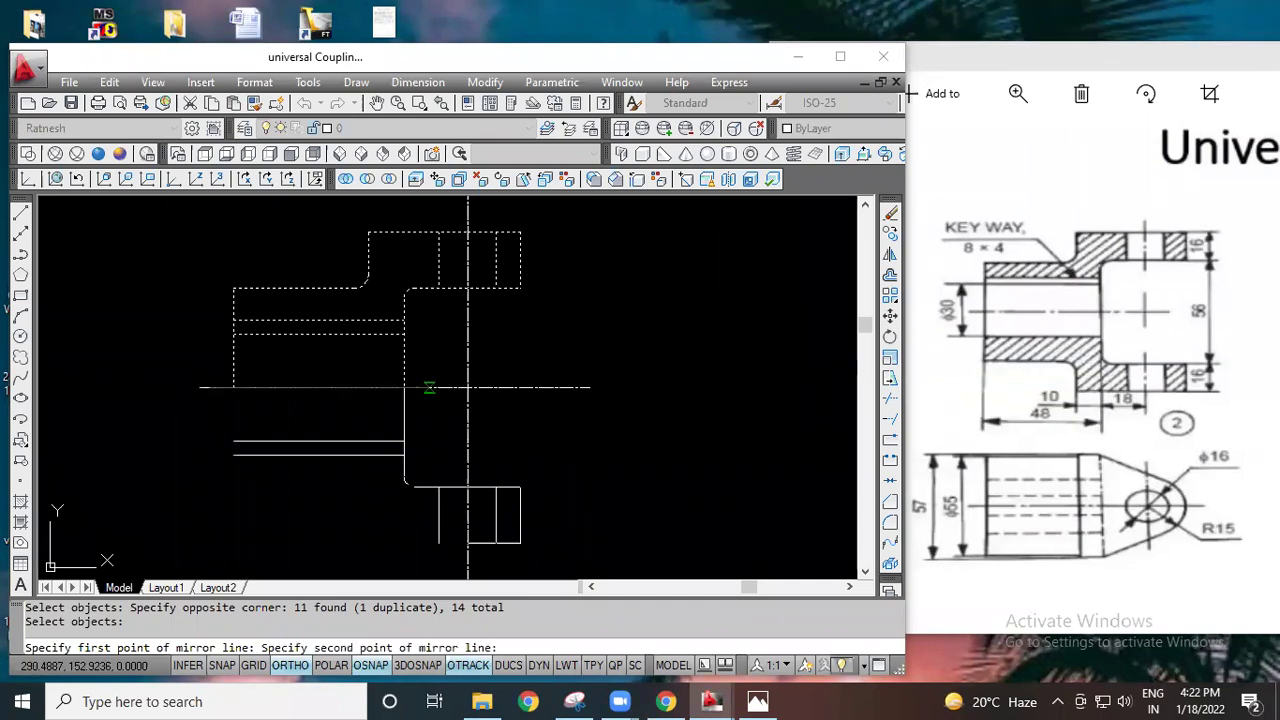
click(429, 388)
key(Return)
key(Escape)
key(Escape)
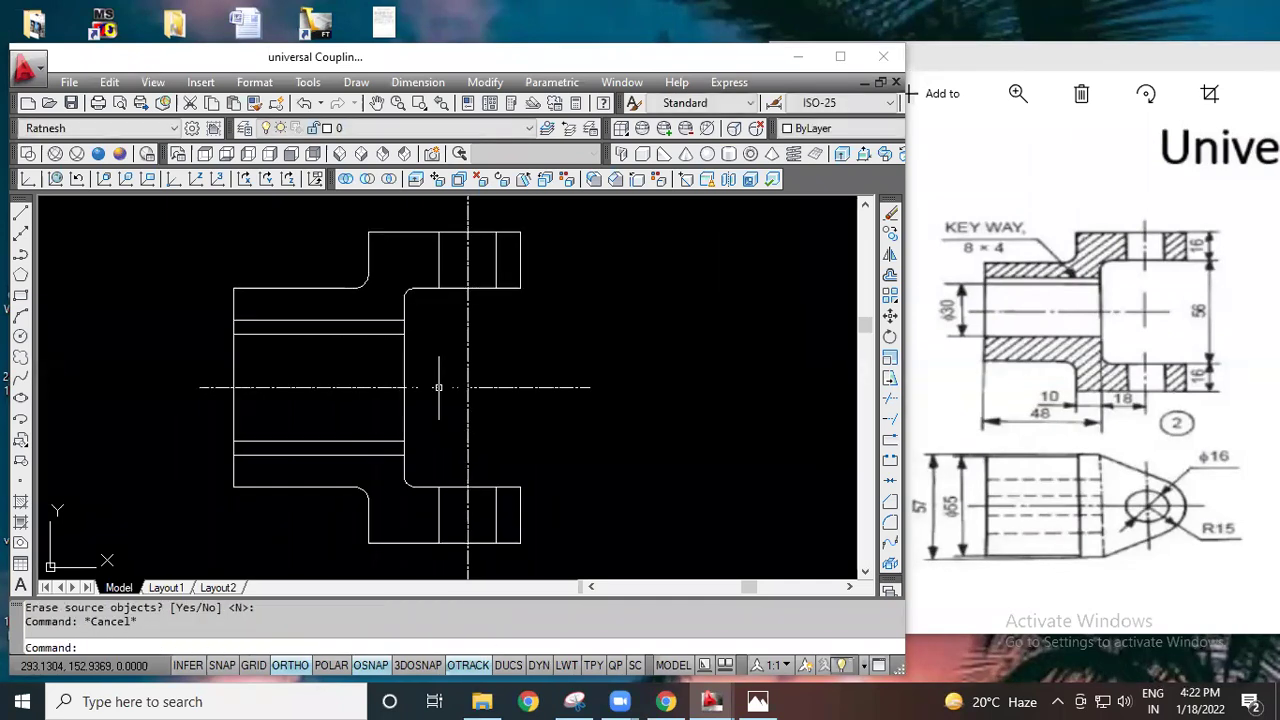
Step: Delete the mirrored keyway line below the bore in the lower half of the hub
scroll(650, 300, down, 1)
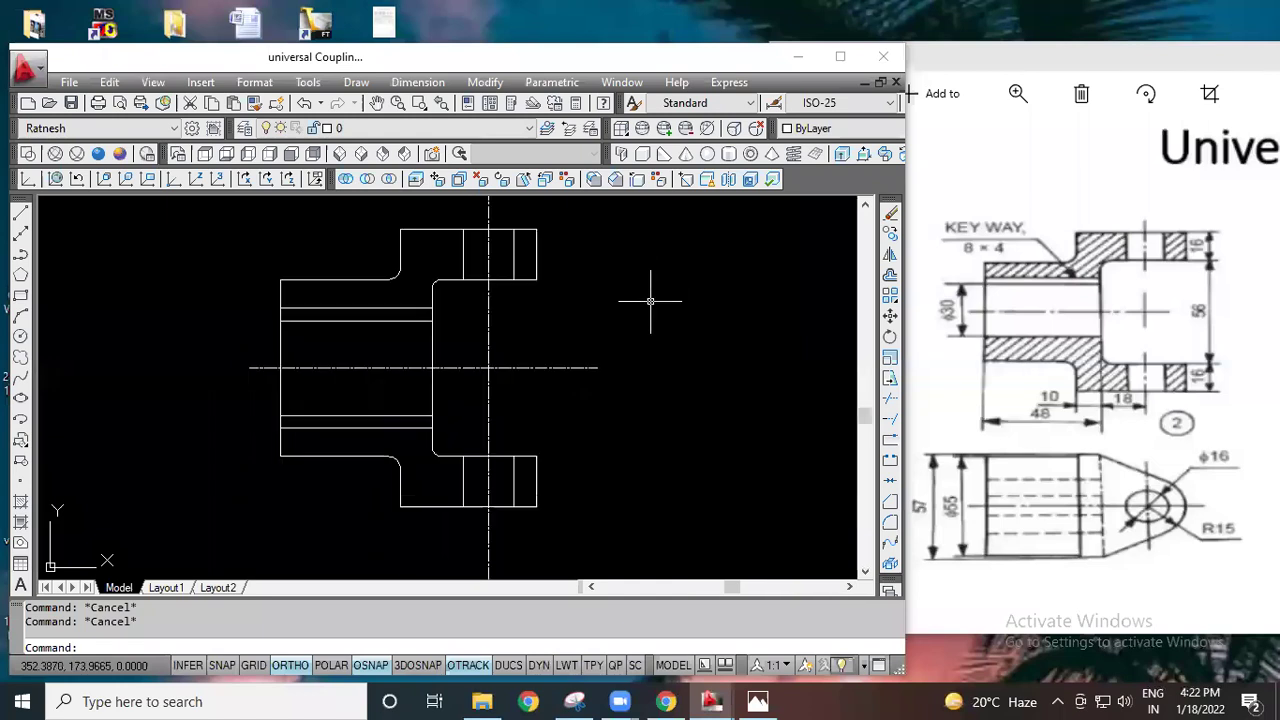
middle_drag(648, 300, 561, 285)
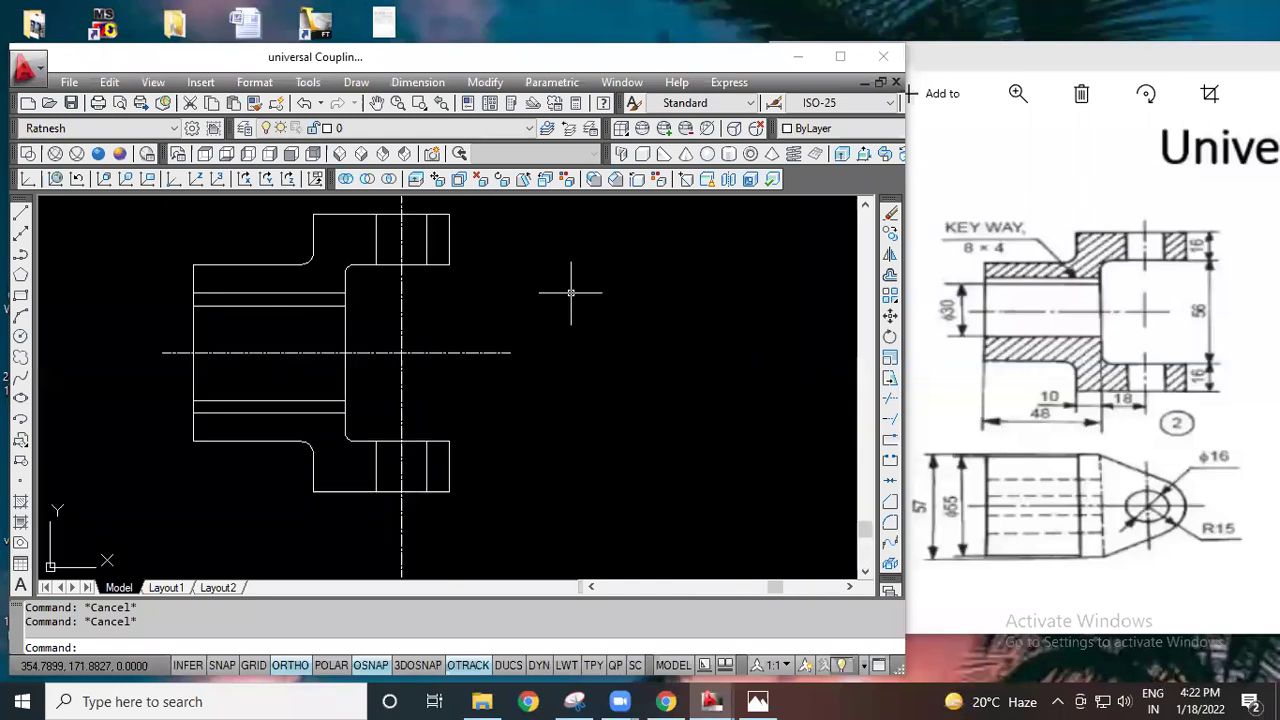
scroll(315, 345, up, 1)
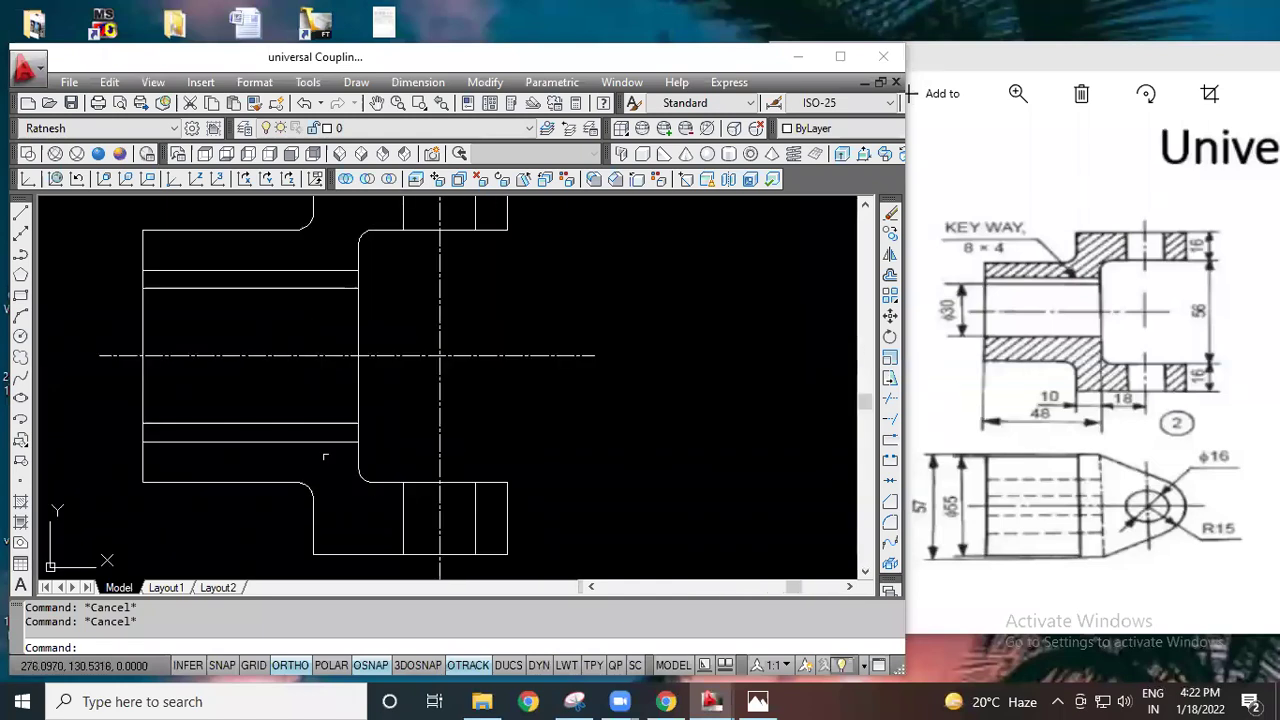
click(335, 441)
key(Delete)
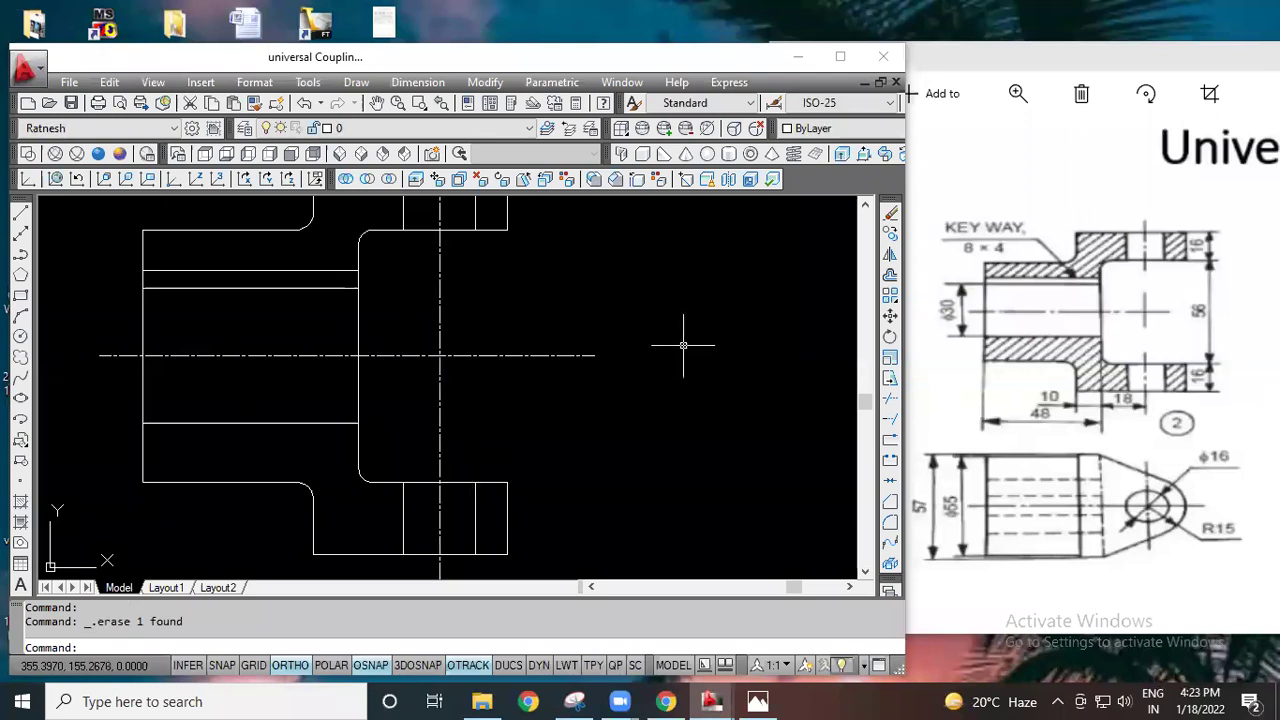
scroll(666, 380, down, 3)
scroll(689, 388, up, 2)
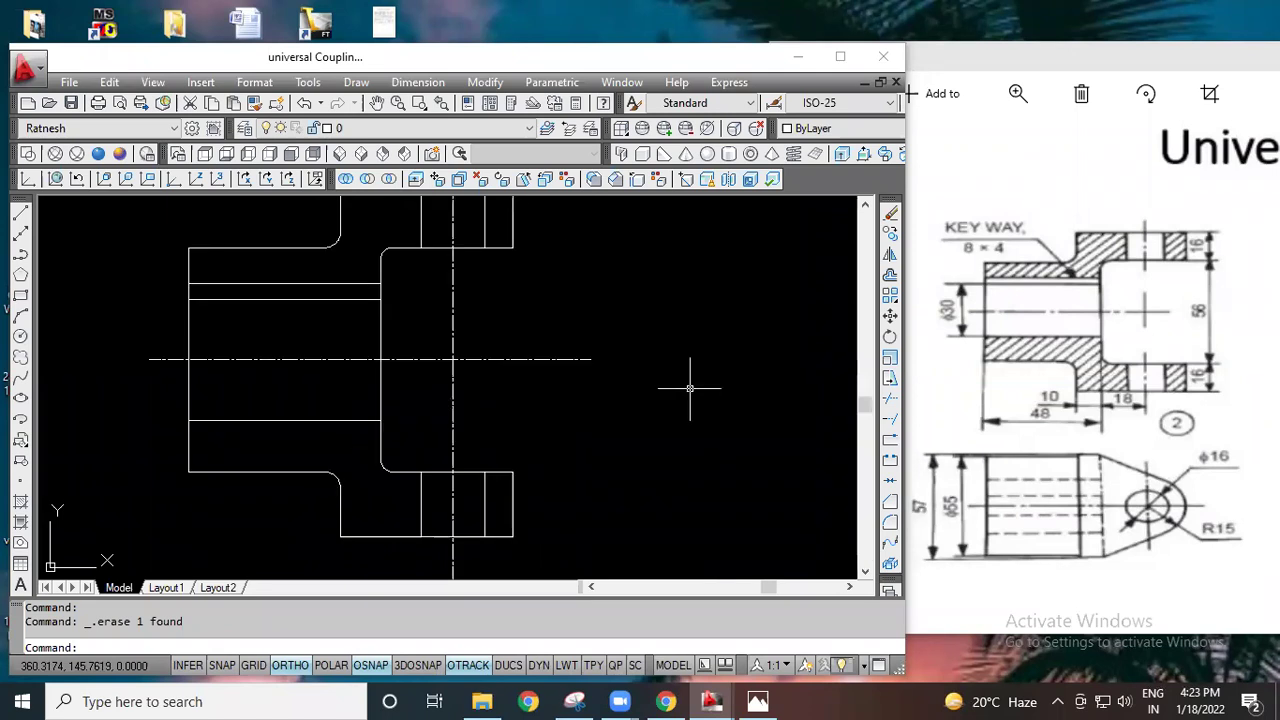
scroll(685, 400, down, 3)
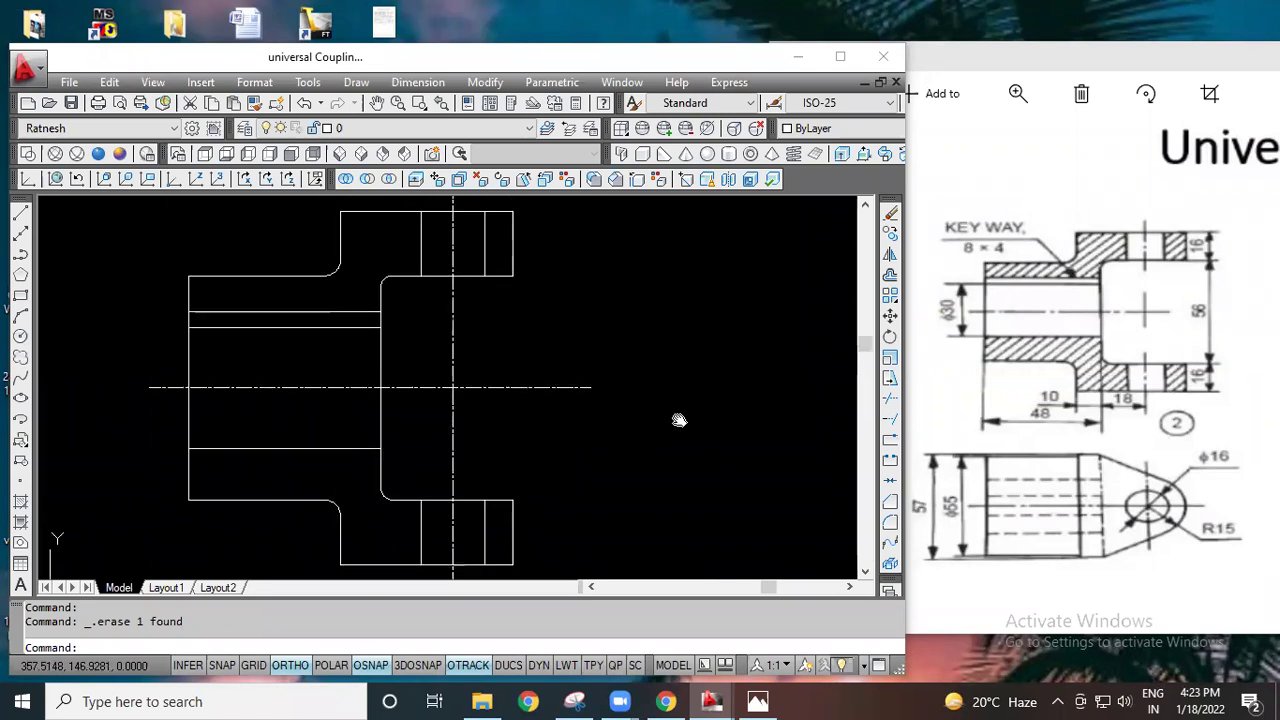
Step: Maximize the drawing window and set the current object colour to Green
click(843, 56)
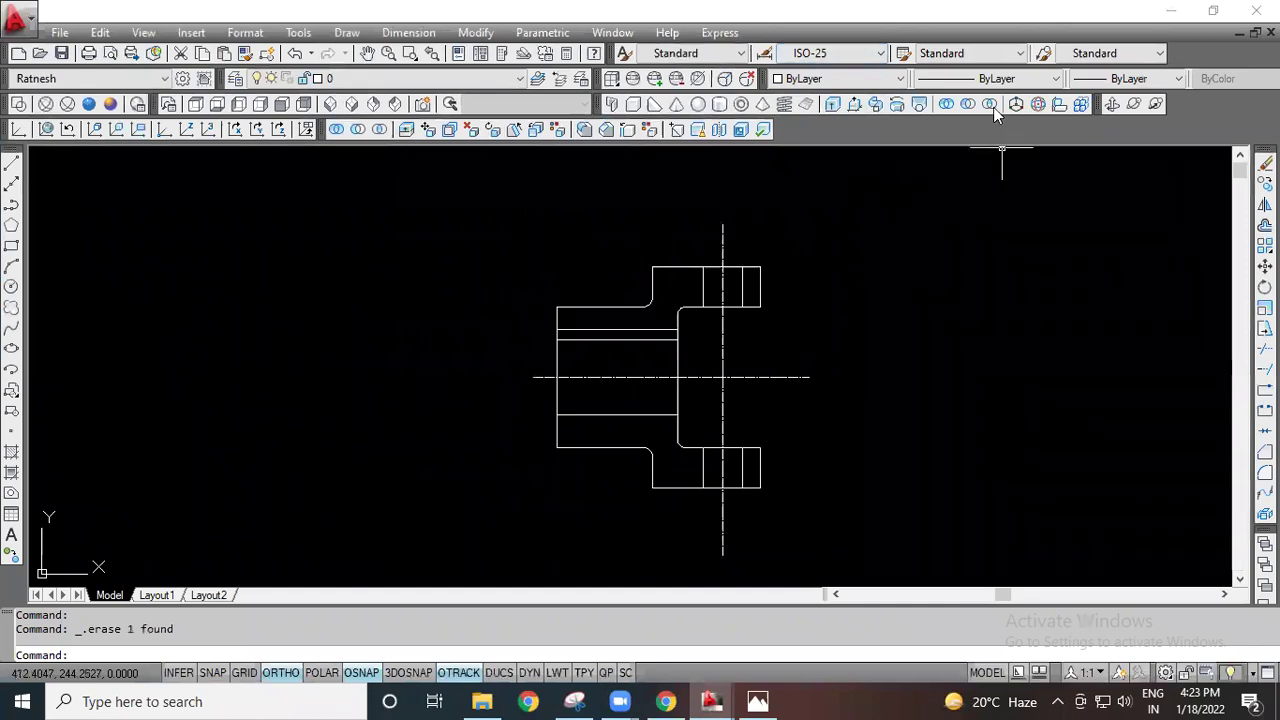
click(1014, 75)
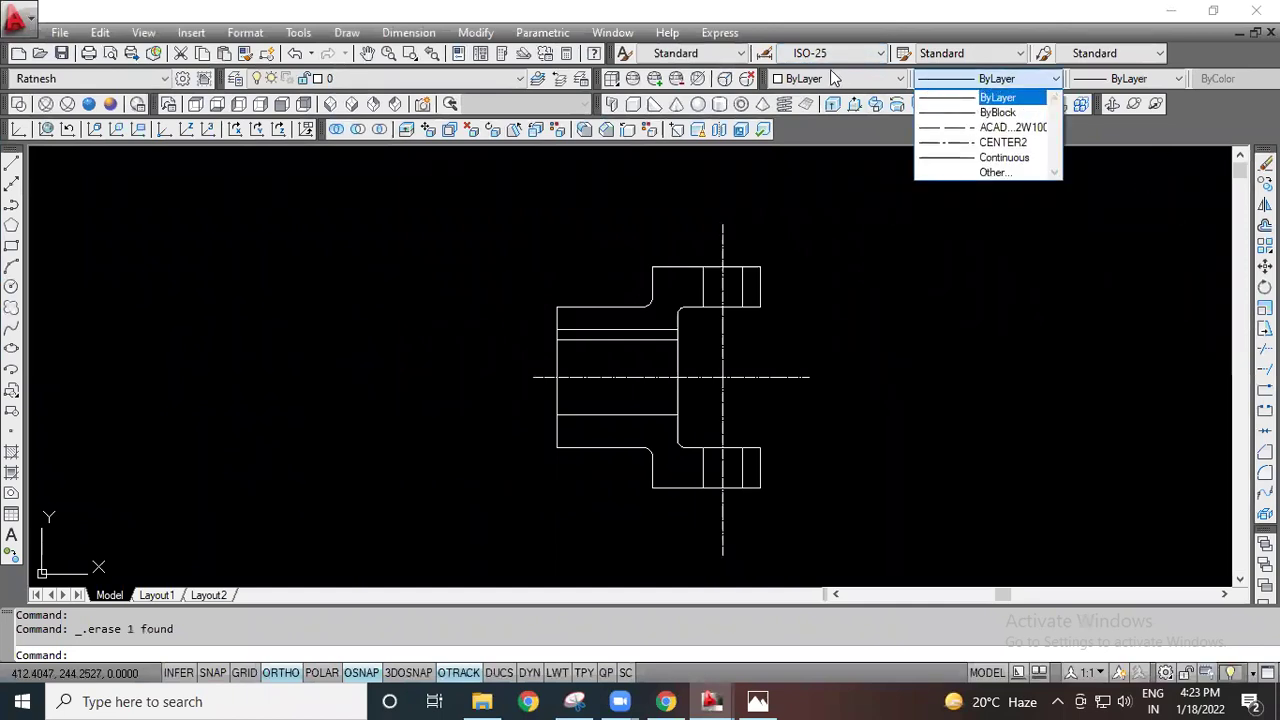
click(838, 80)
click(838, 80)
click(812, 158)
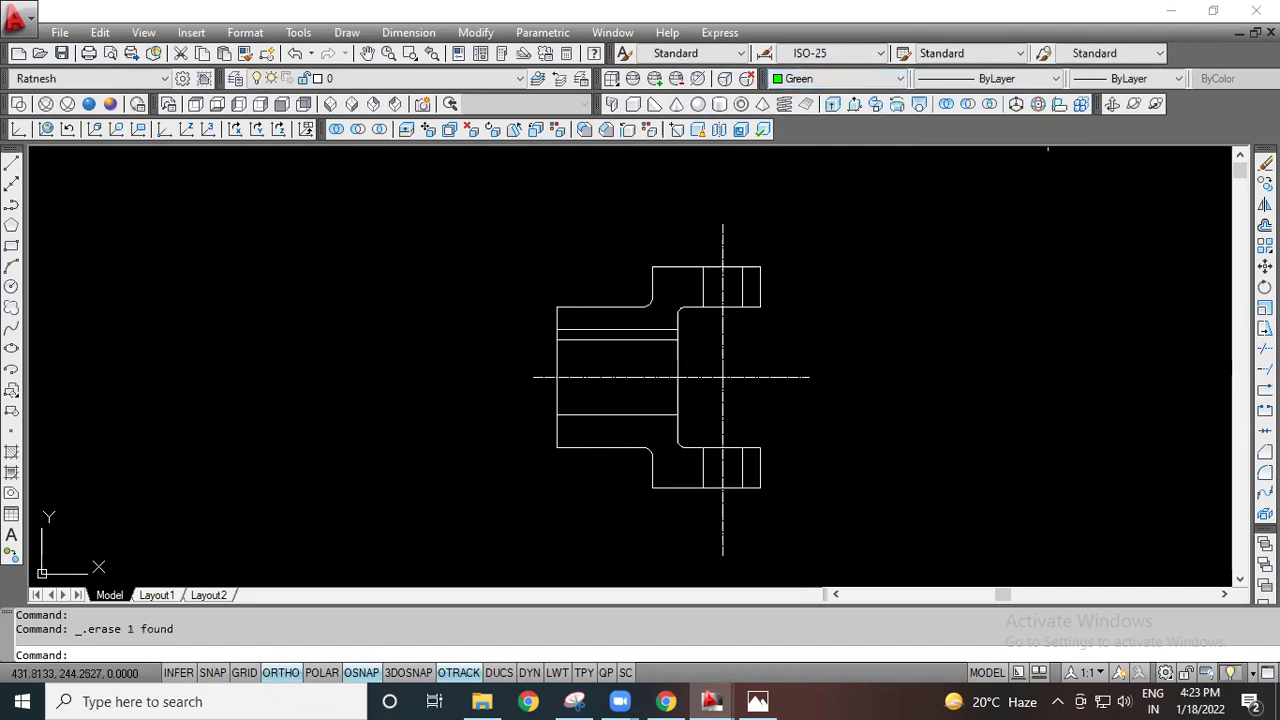
Step: Add a vertical linear dimension for the upper arm's thickness, placed to the right of the fork
scroll(926, 290, up, 2)
middle_drag(911, 345, 870, 304)
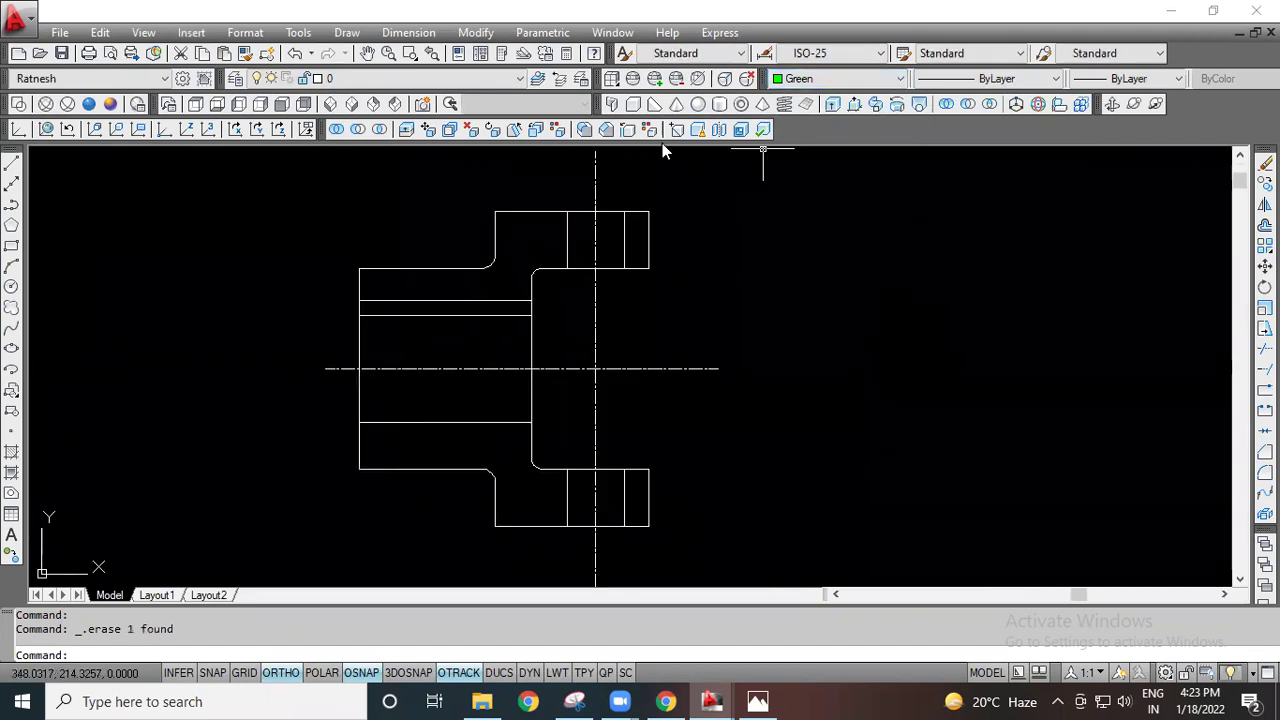
click(418, 33)
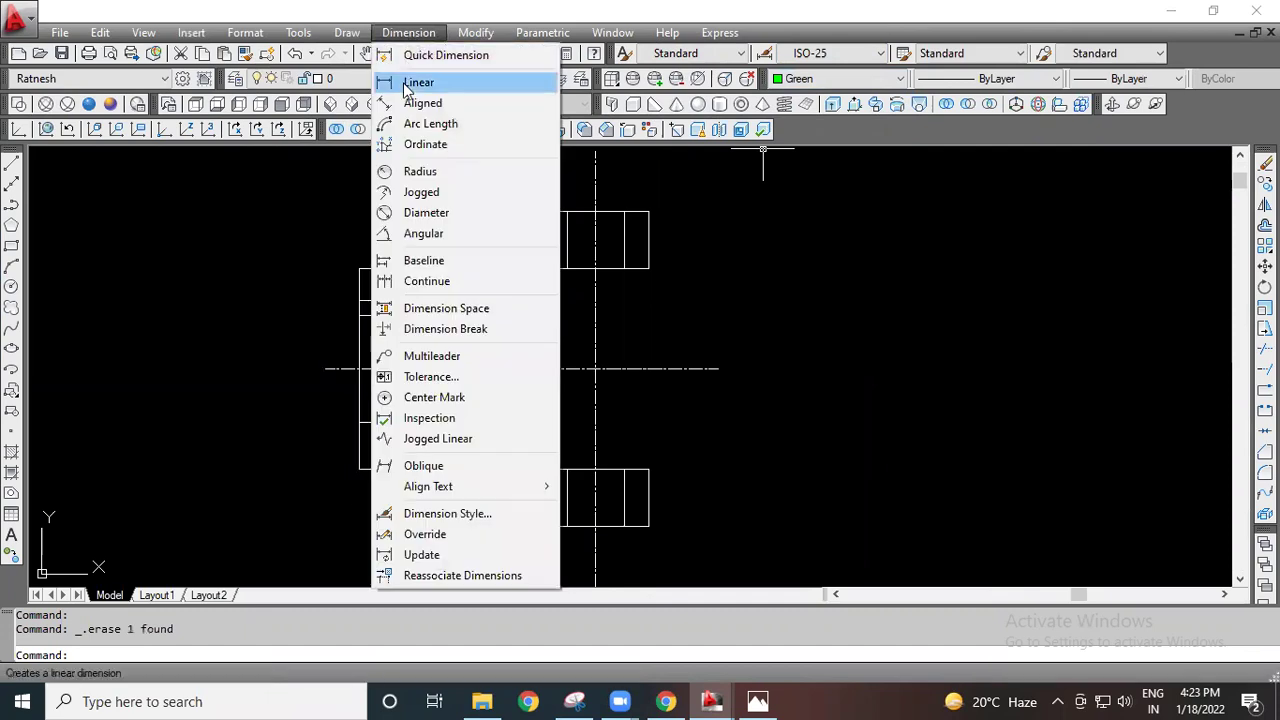
click(412, 80)
scroll(686, 286, up, 2)
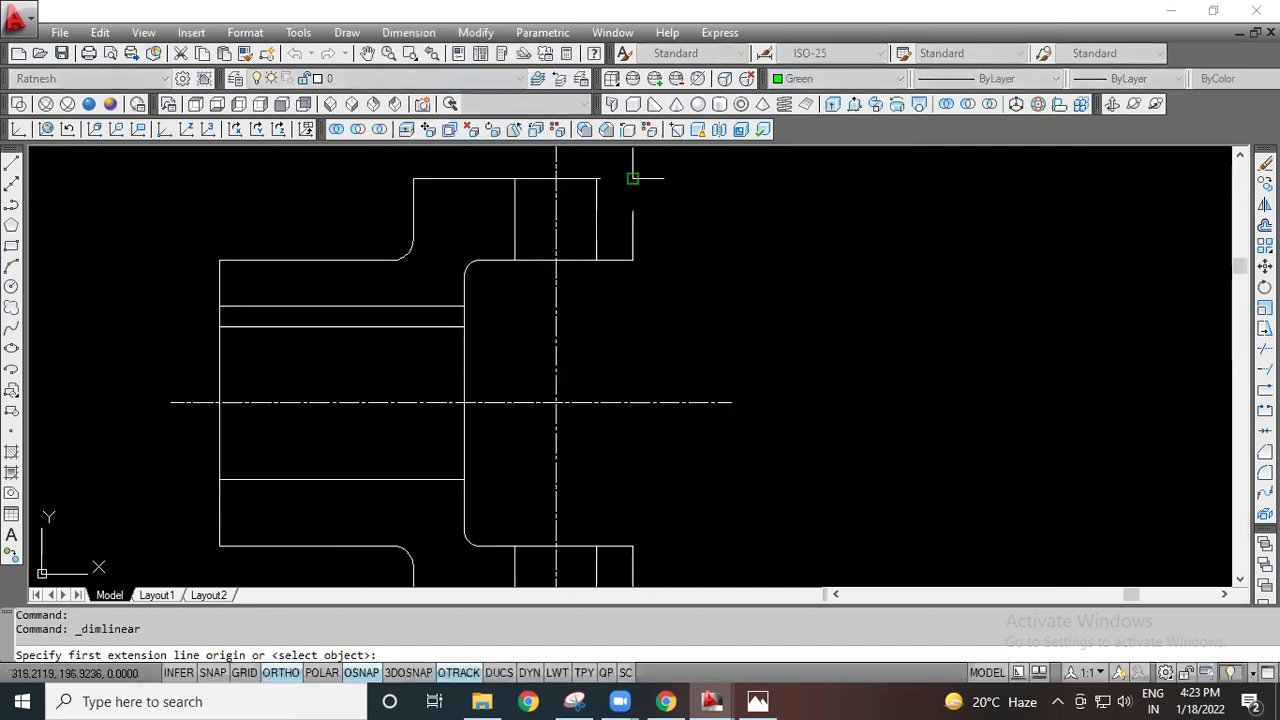
click(633, 179)
click(633, 260)
click(716, 250)
scroll(705, 248, down, 2)
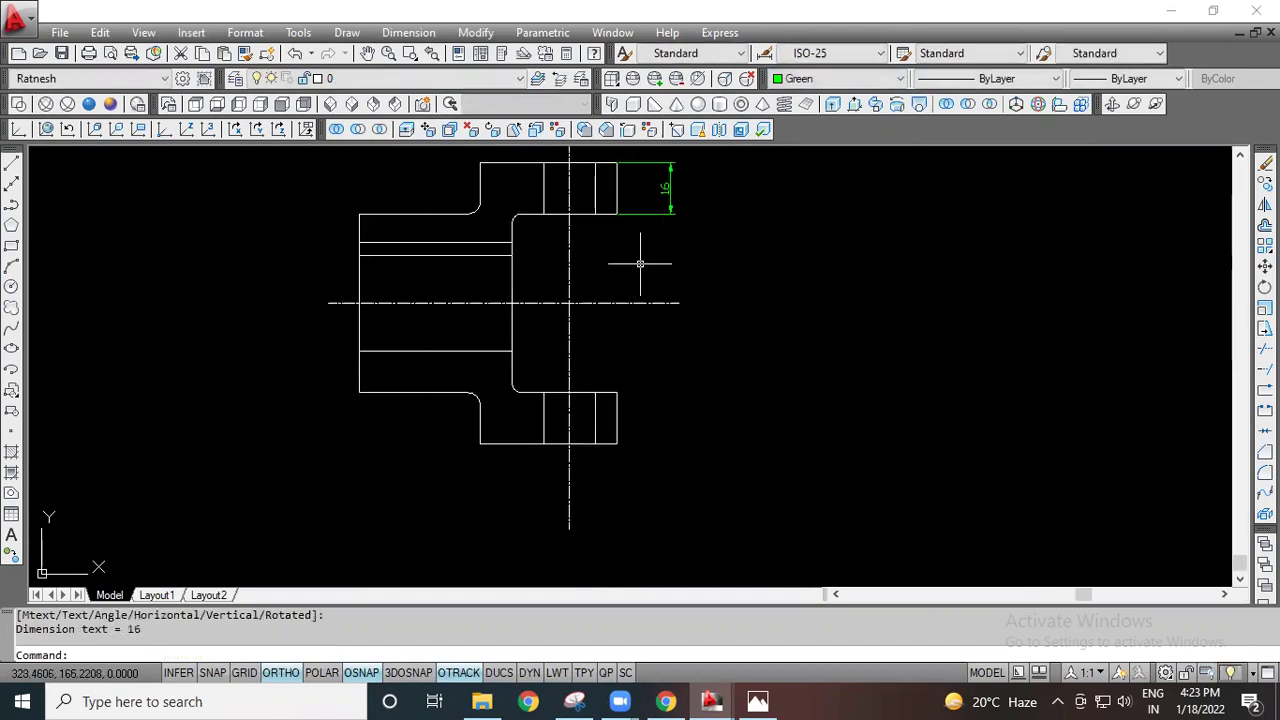
Step: Dimension the vertical gap between the two arms, with the dimension line in line with the upper arm's thickness dimension
key(Return)
scroll(647, 295, up, 3)
click(639, 191)
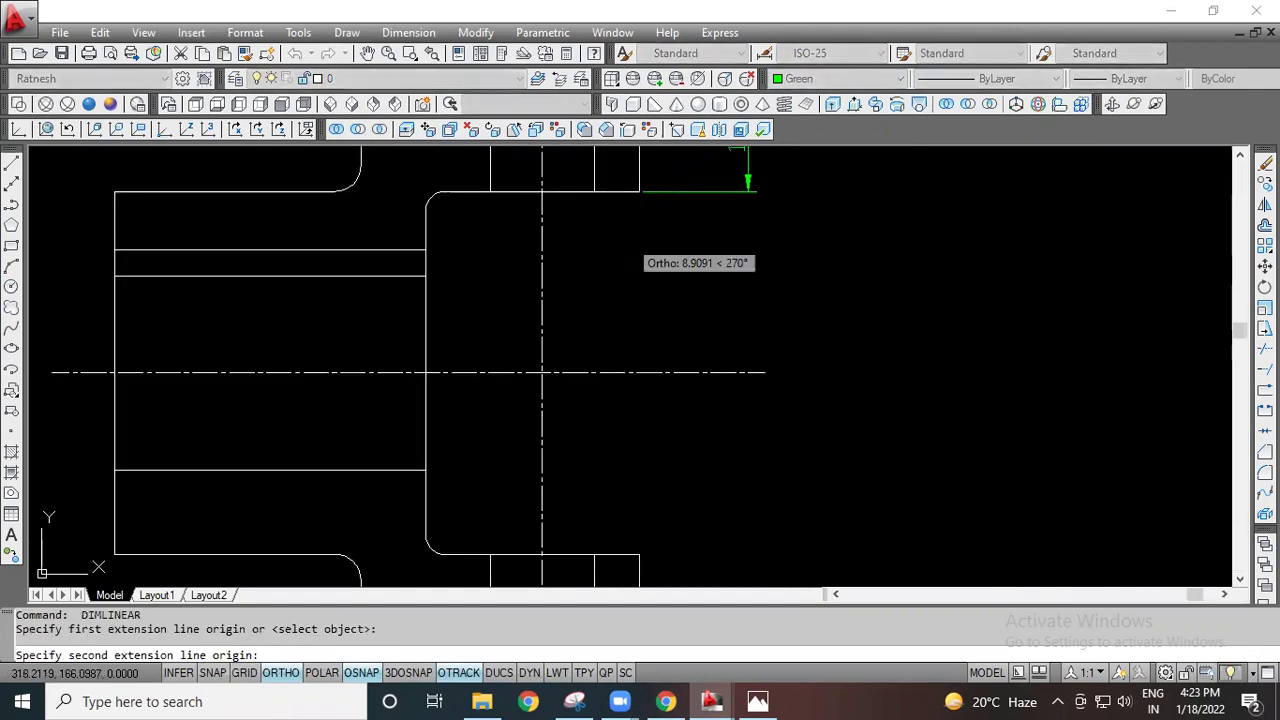
click(628, 557)
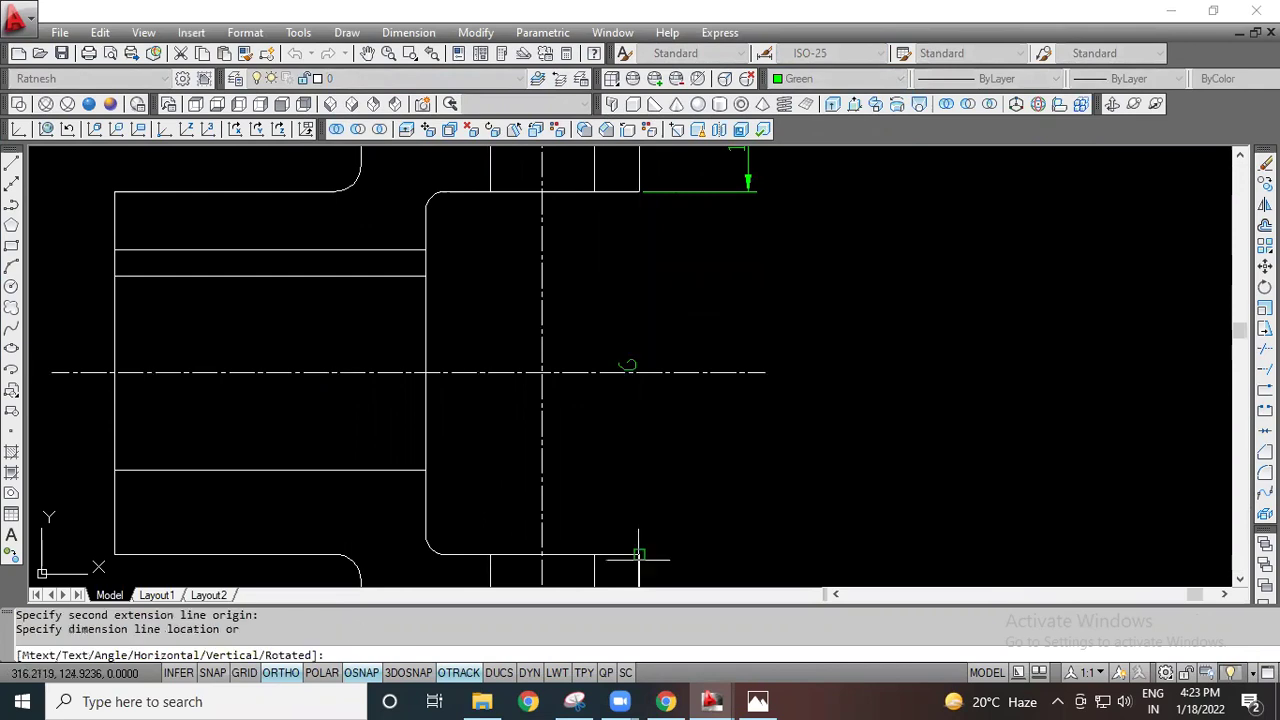
click(748, 545)
scroll(738, 526, down, 2)
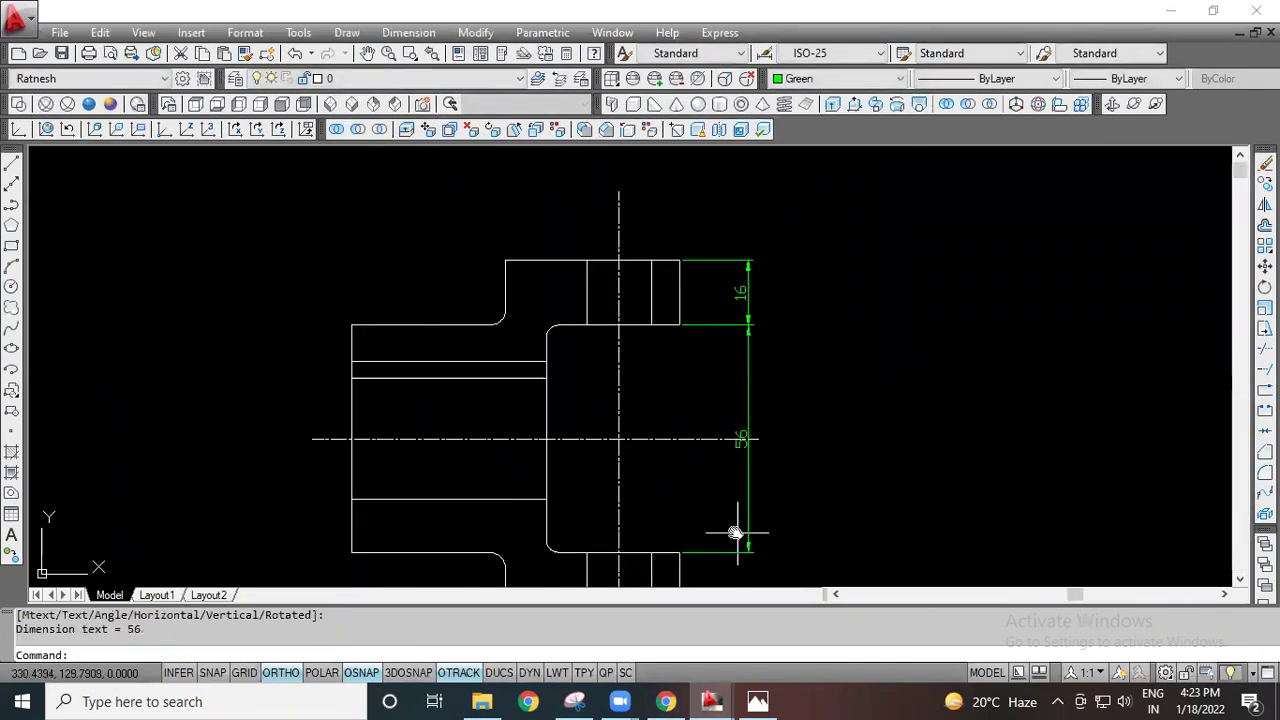
Step: Dimension the lower arm's thickness, with the dimension line in line with the gap dimension
key(Return)
scroll(657, 449, up, 5)
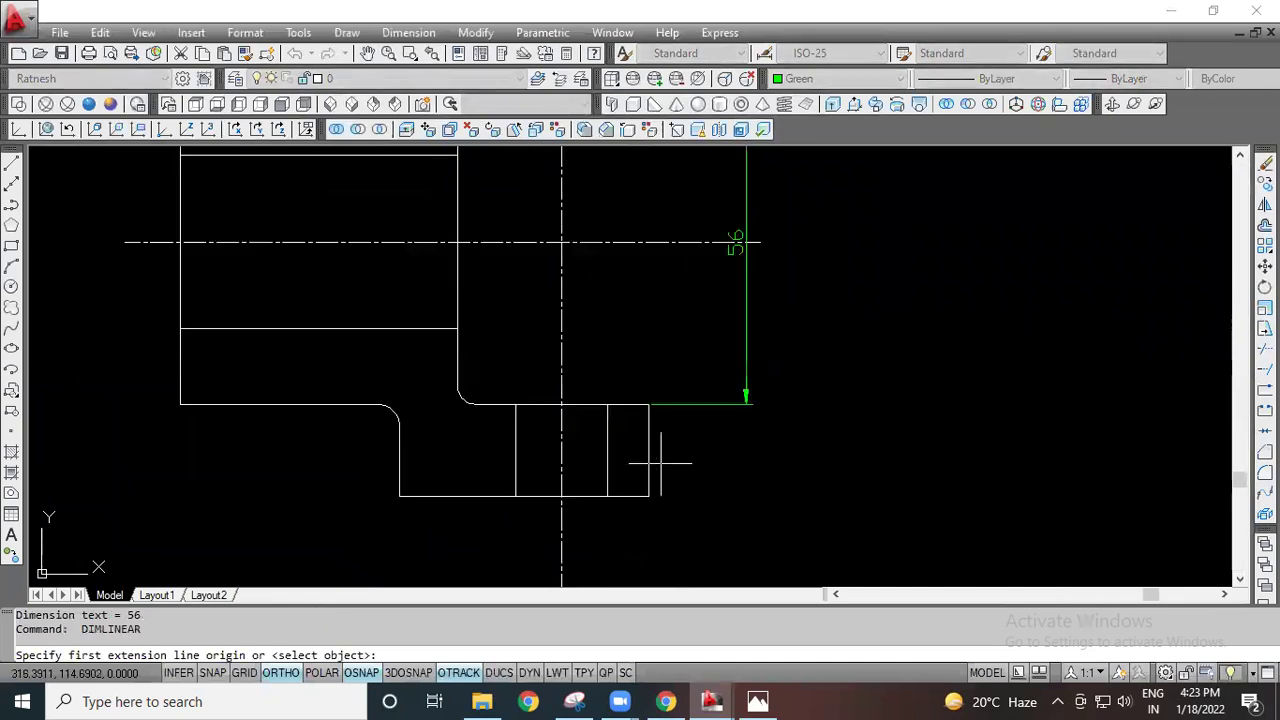
click(648, 400)
scroll(629, 380, down, 3)
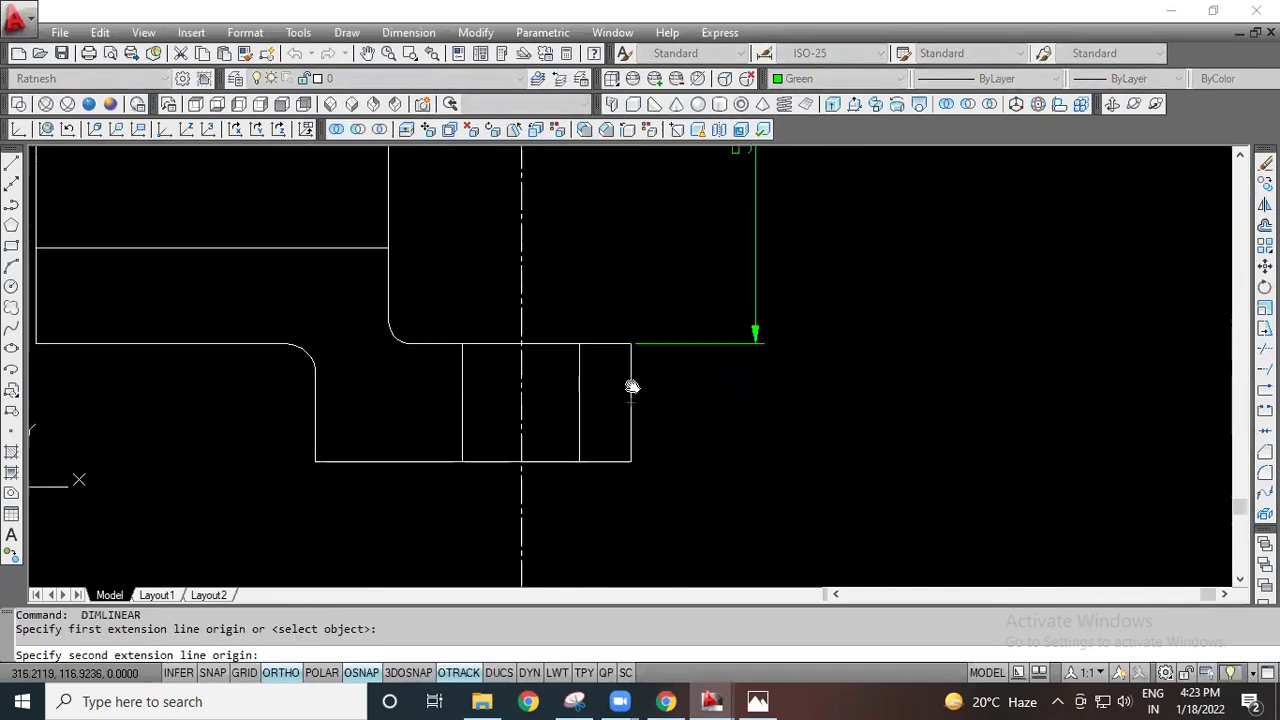
click(628, 451)
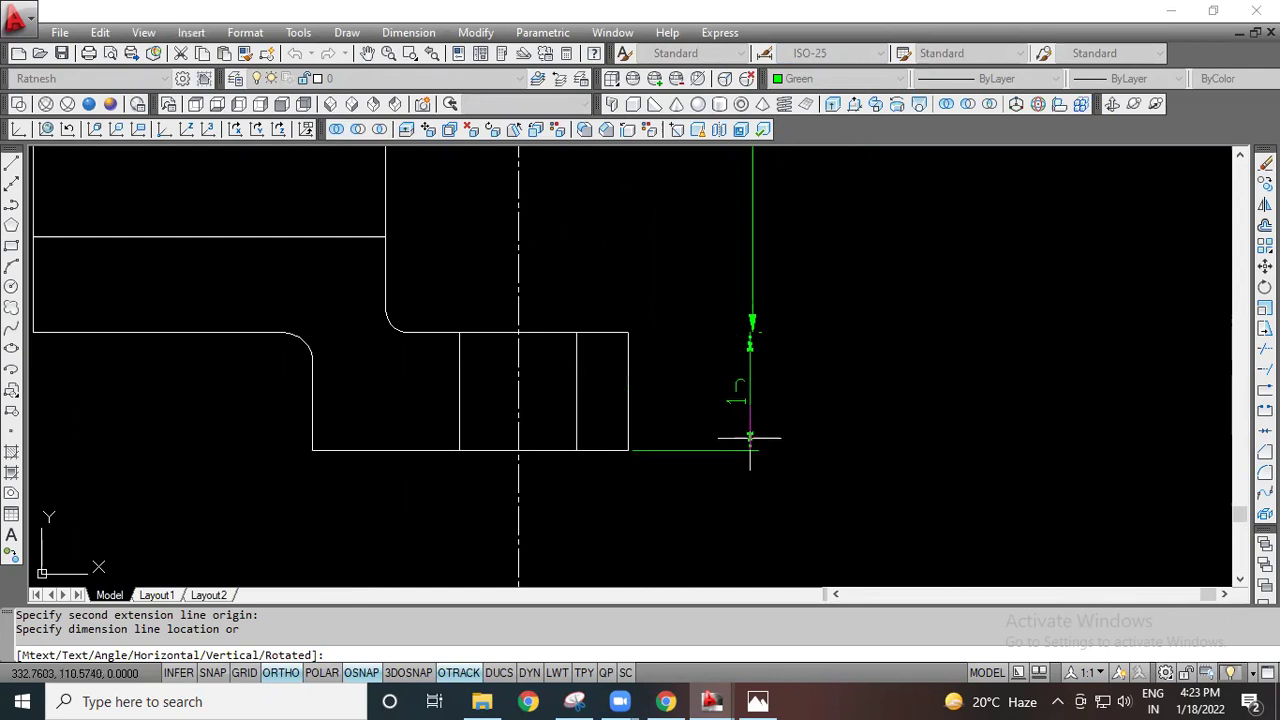
click(753, 440)
scroll(752, 420, down, 3)
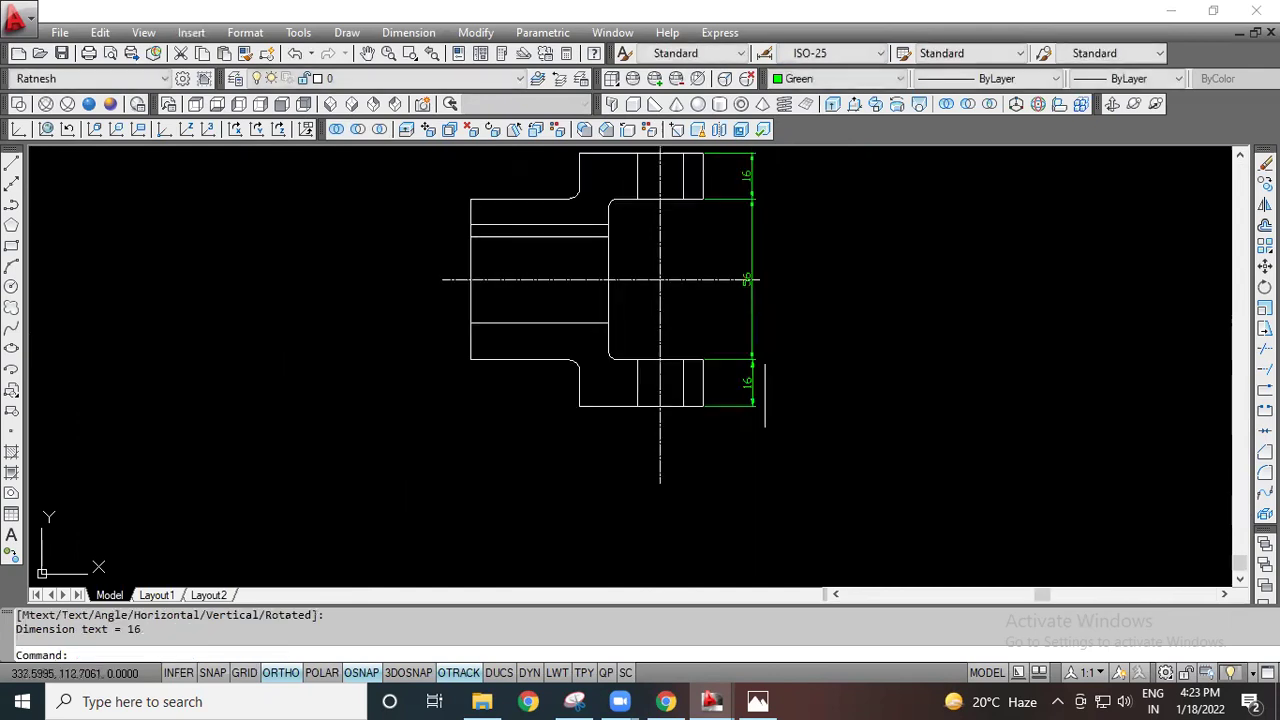
Step: Add a vertical linear dimension across the bore edges at the hub's left face, placed to the left of the hub
key(Return)
scroll(471, 277, up, 2)
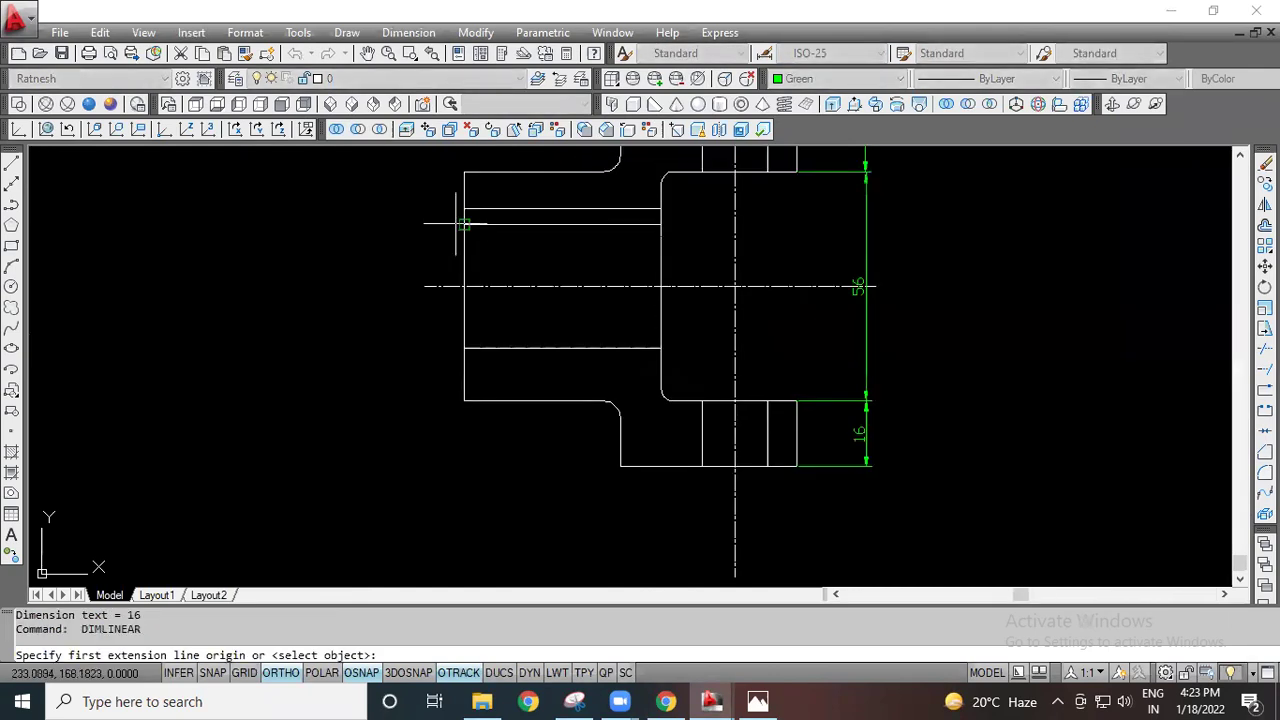
click(464, 224)
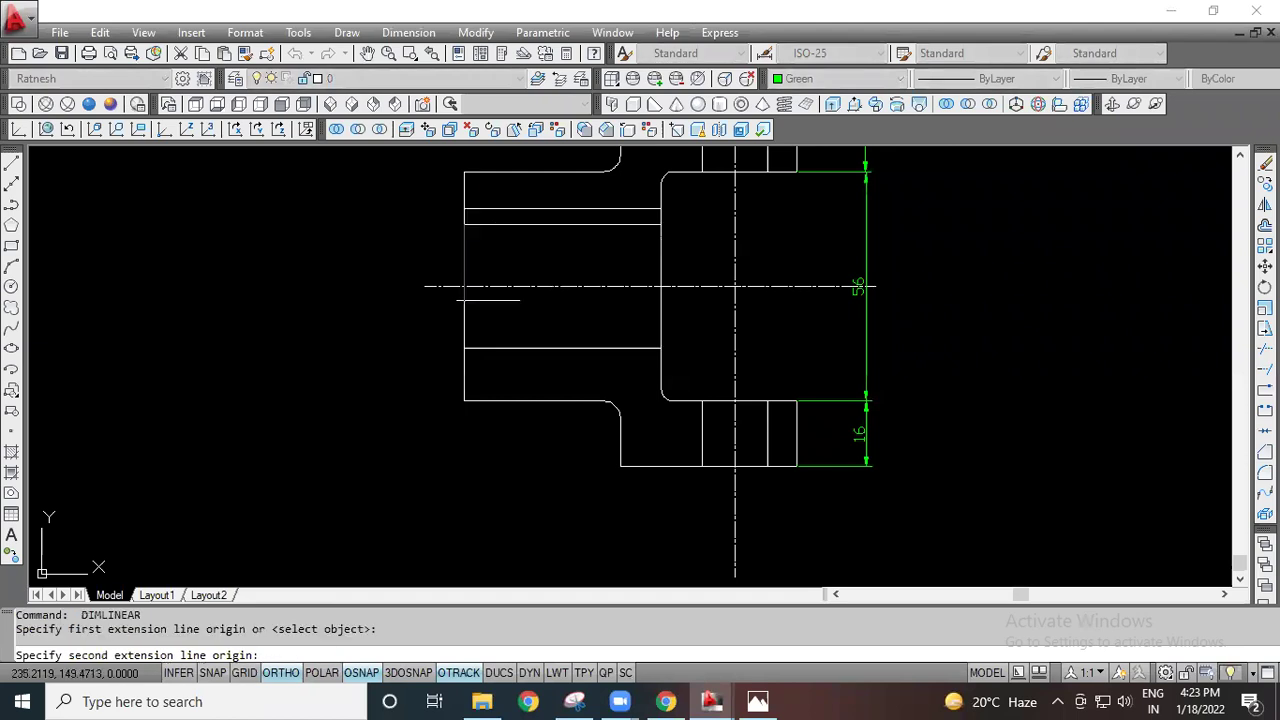
click(464, 349)
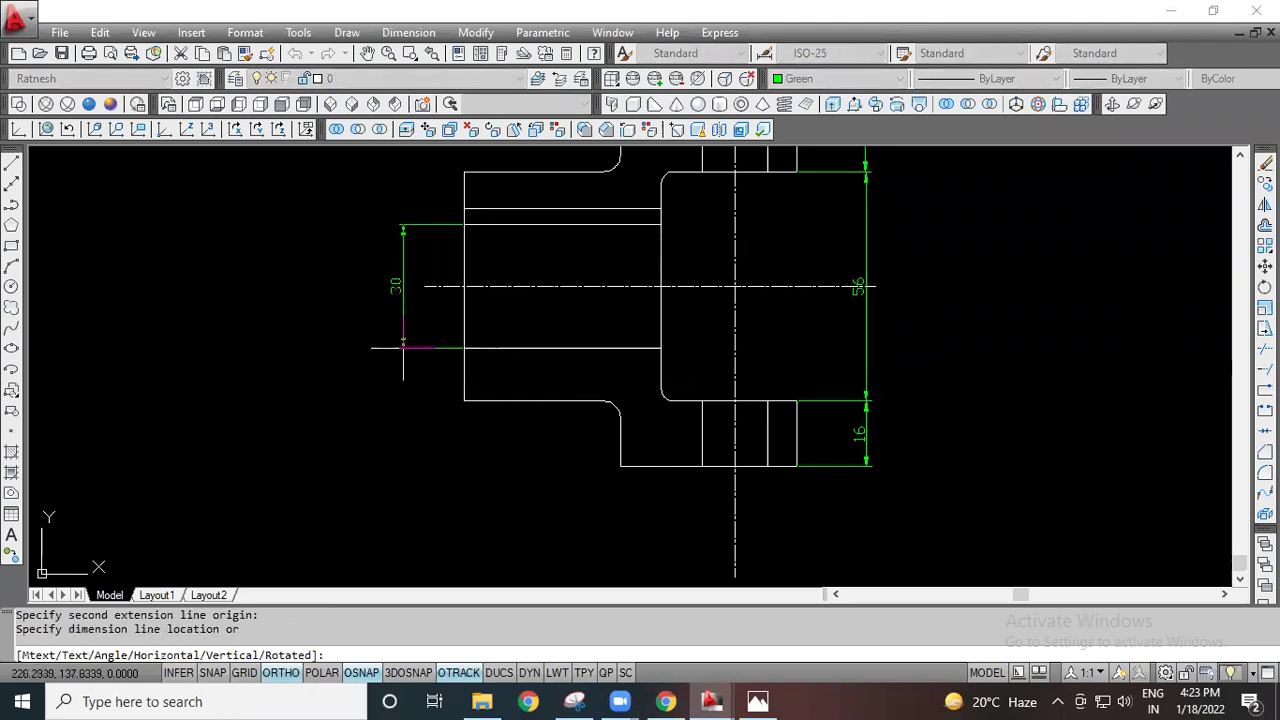
click(403, 286)
Step: Place the bore dimension to the left of the hub and insert a diameter symbol before its text
click(398, 286)
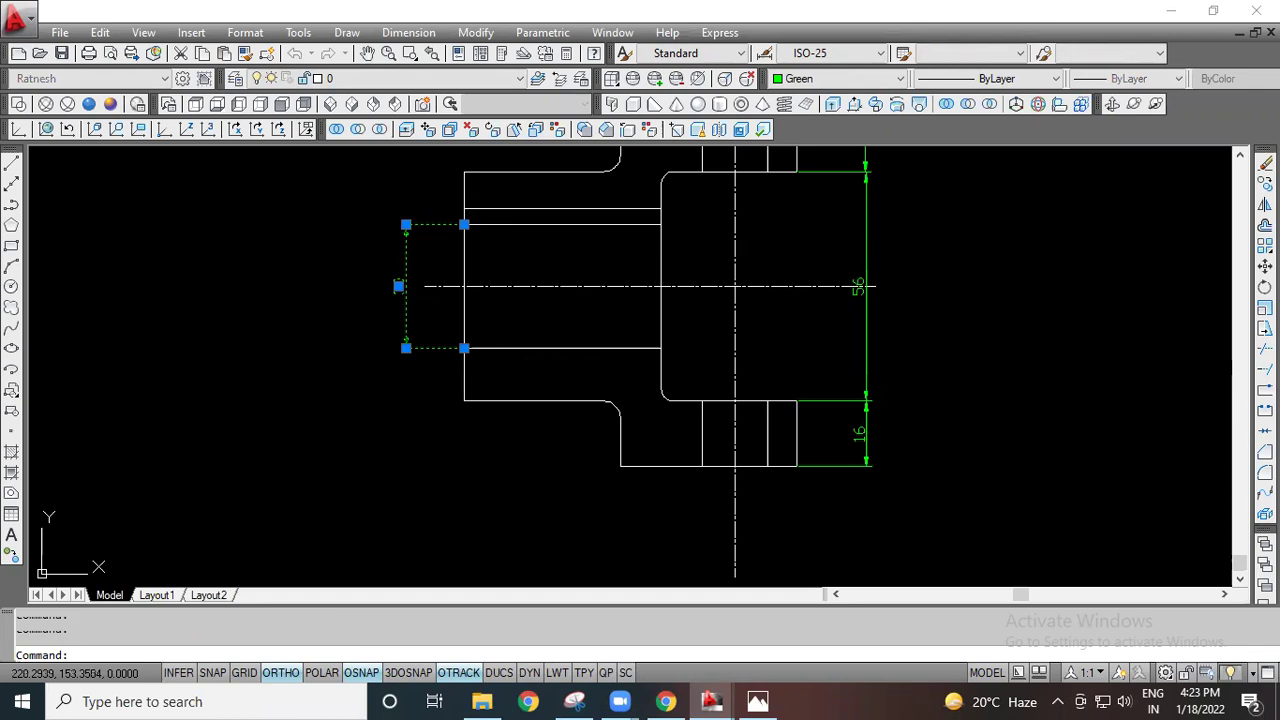
double_click(399, 287)
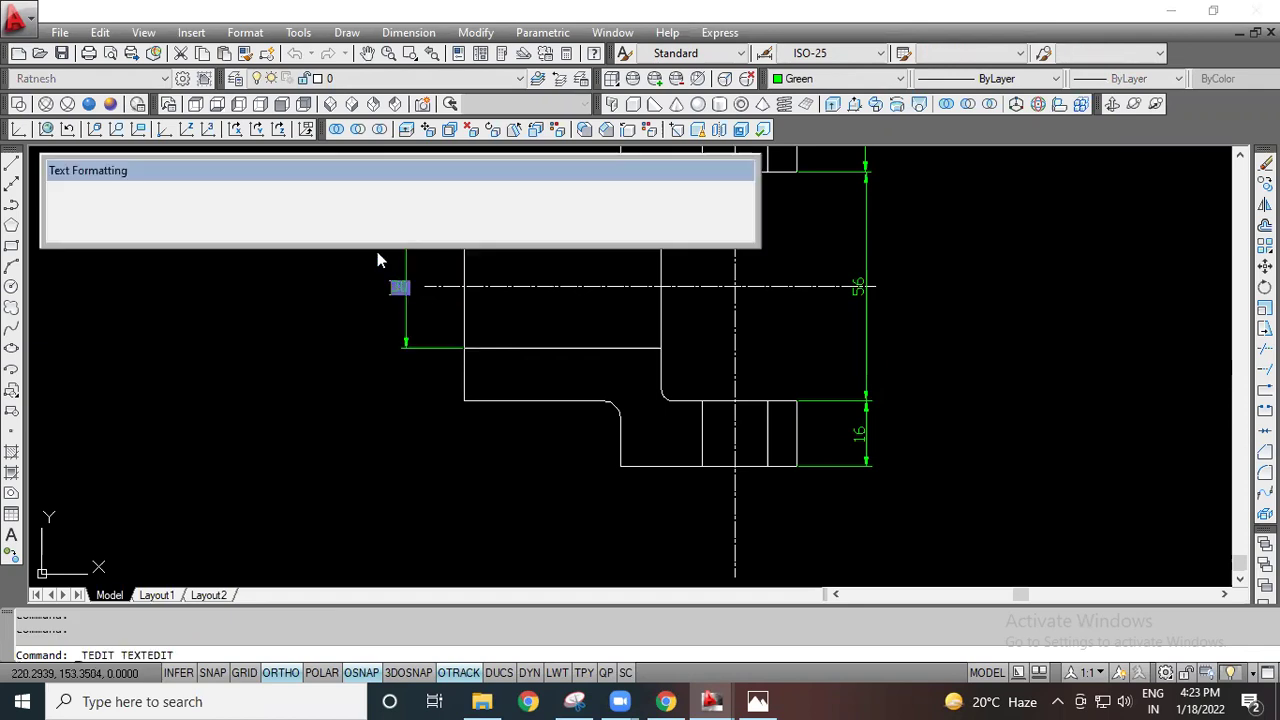
click(469, 227)
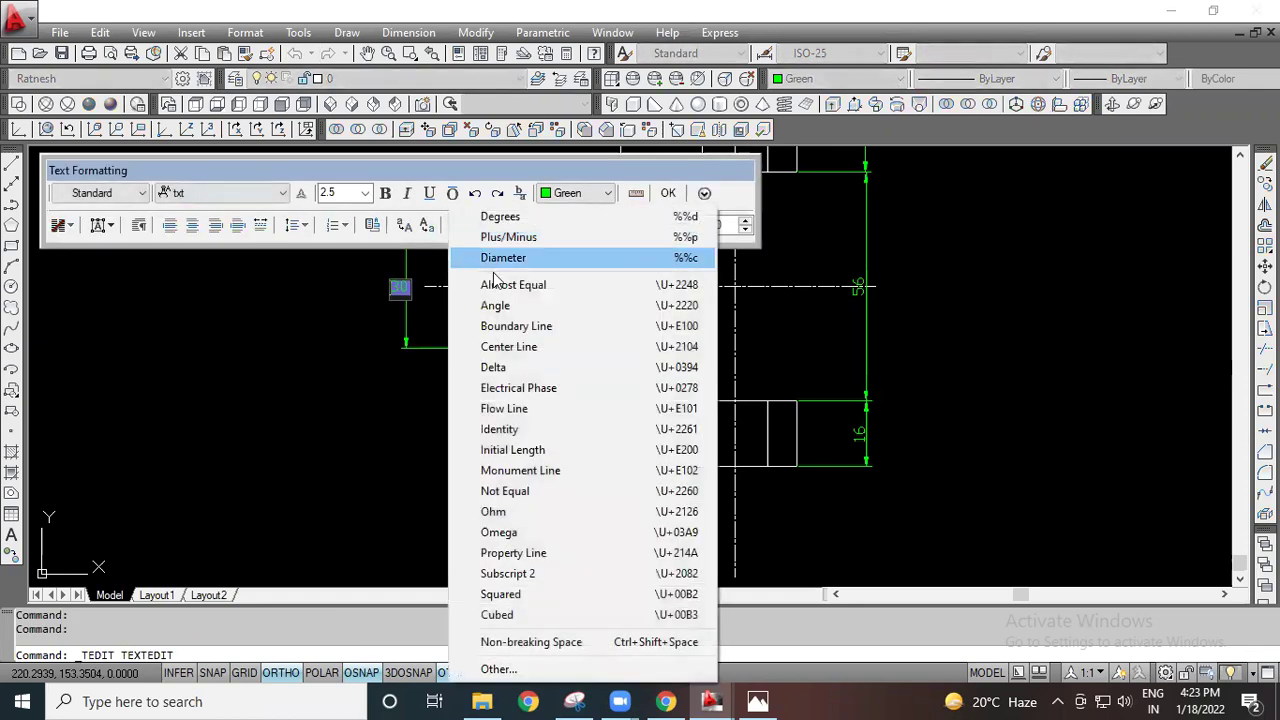
click(503, 258)
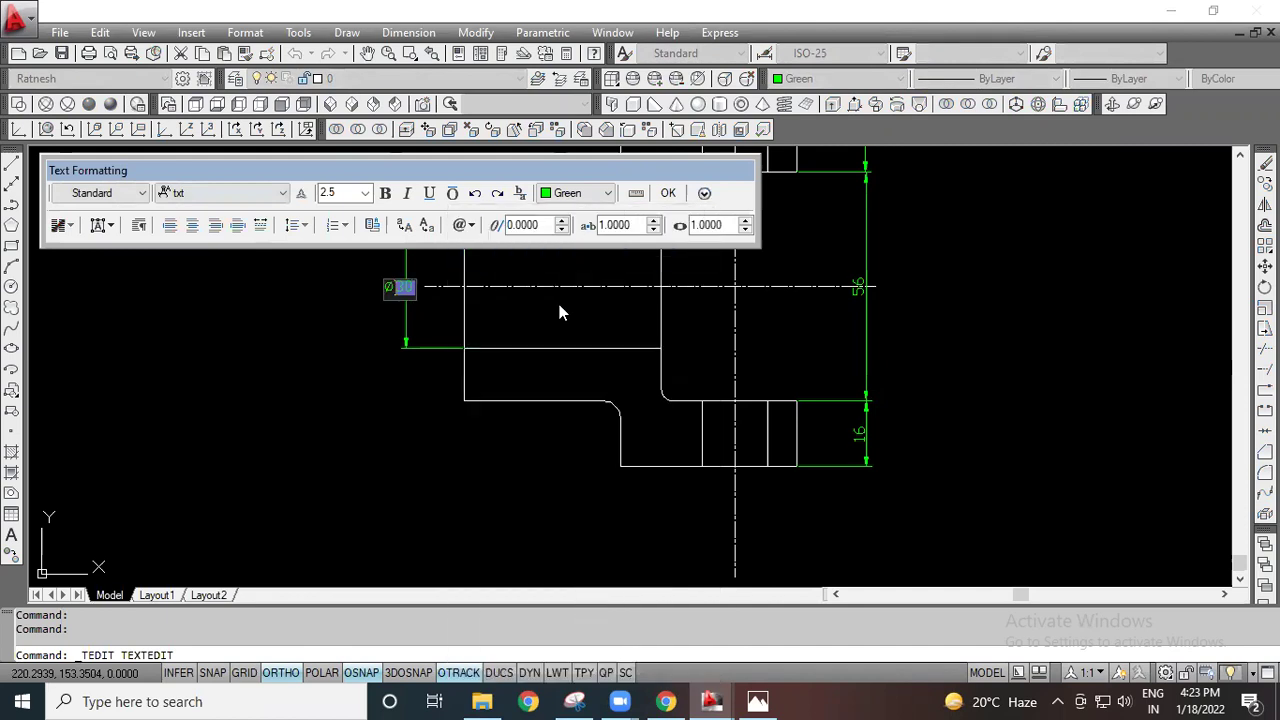
click(668, 193)
key(Escape)
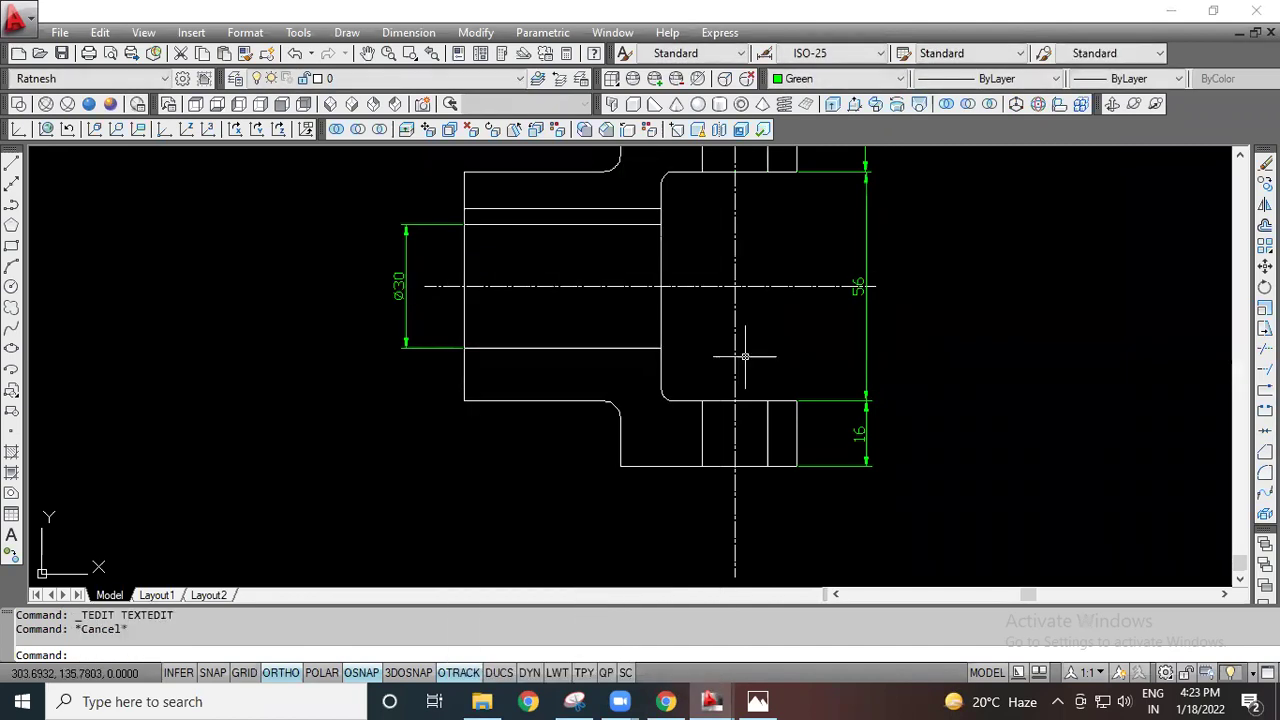
scroll(965, 368, down, 3)
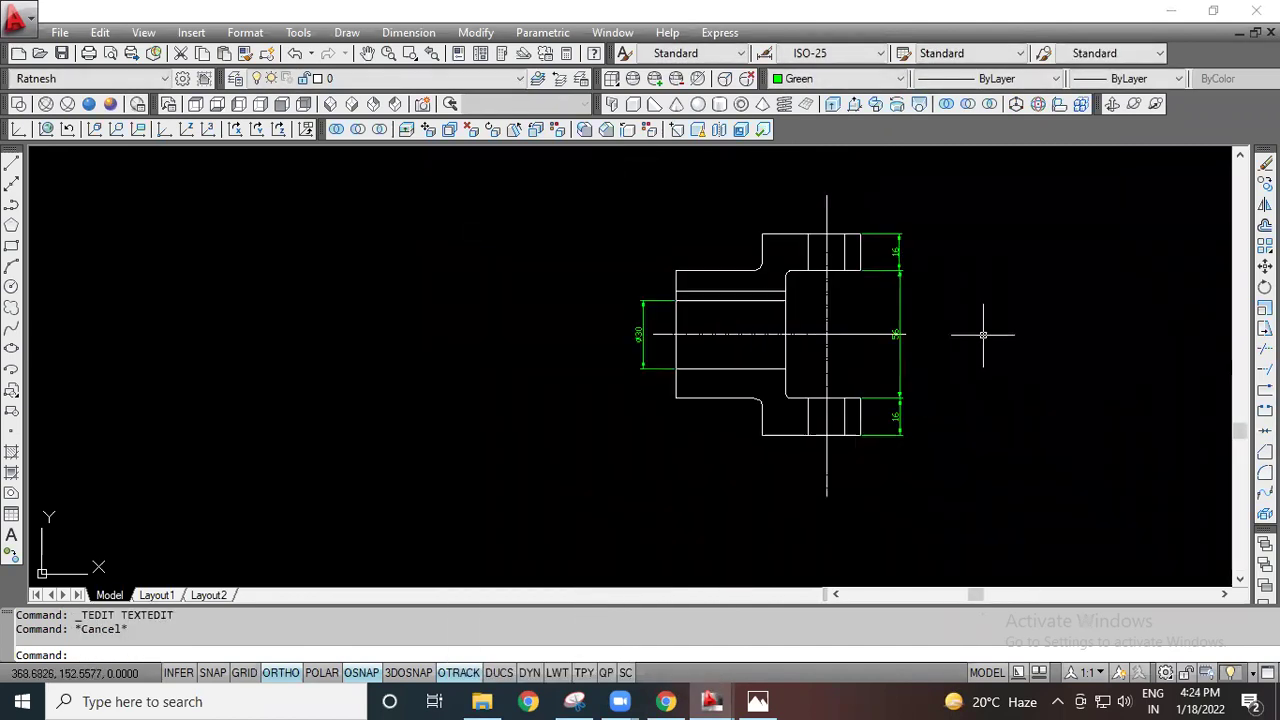
middle_drag(846, 343, 616, 343)
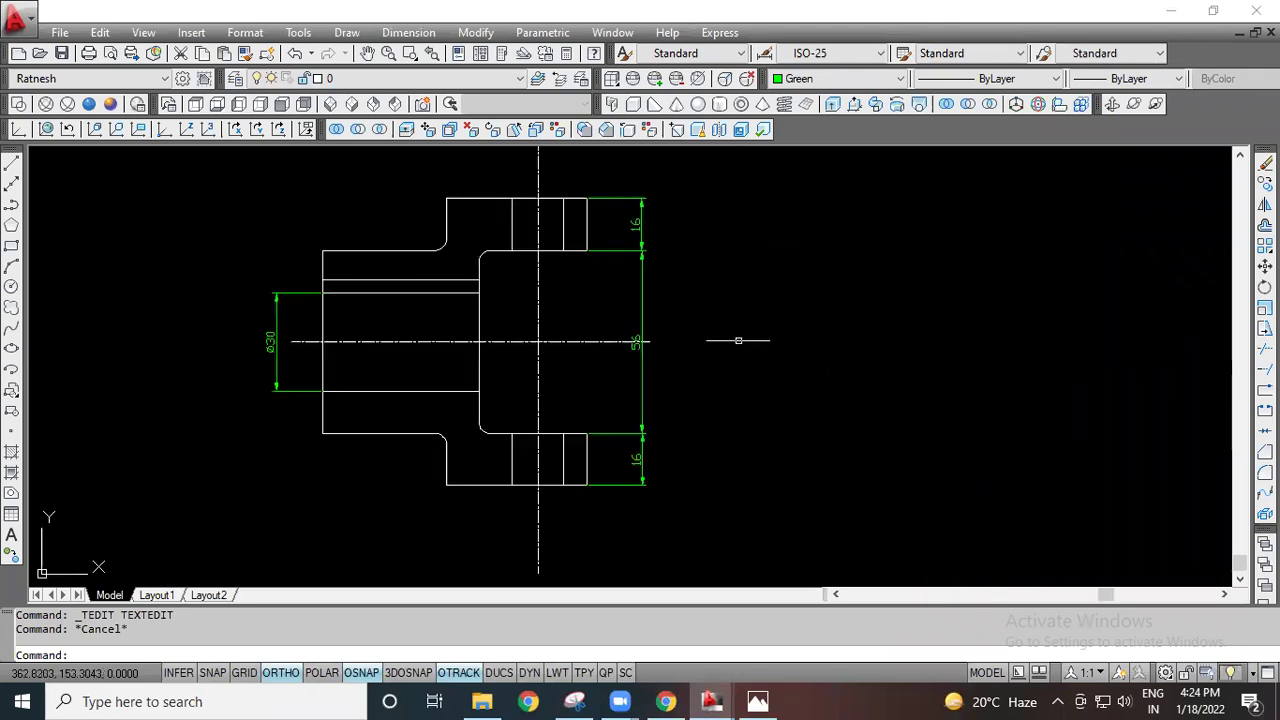
scroll(771, 371, up, 3)
scroll(771, 337, down, 2)
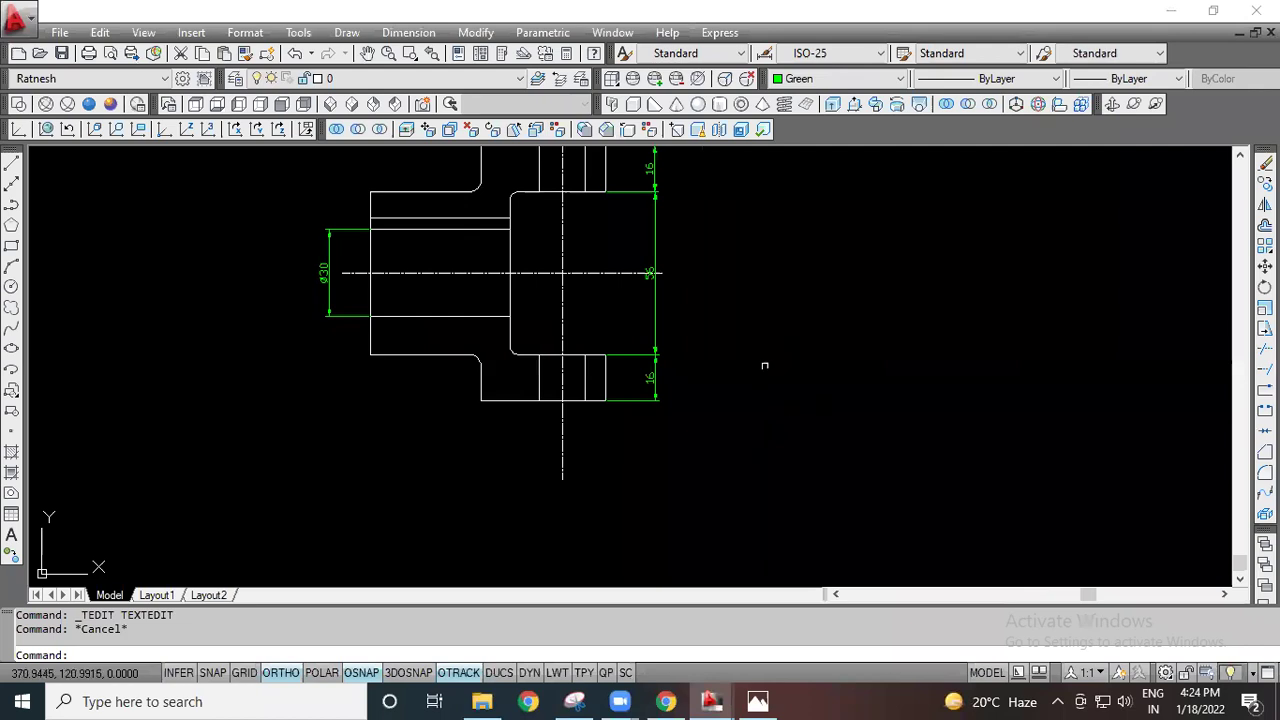
scroll(766, 363, down, 4)
scroll(677, 329, up, 2)
scroll(677, 329, up, 2)
Step: Add a horizontal linear dimension from the lower arm's left edge to the fork's inner face, placed below the lower arm
middle_drag(829, 366, 737, 334)
scroll(737, 337, up, 2)
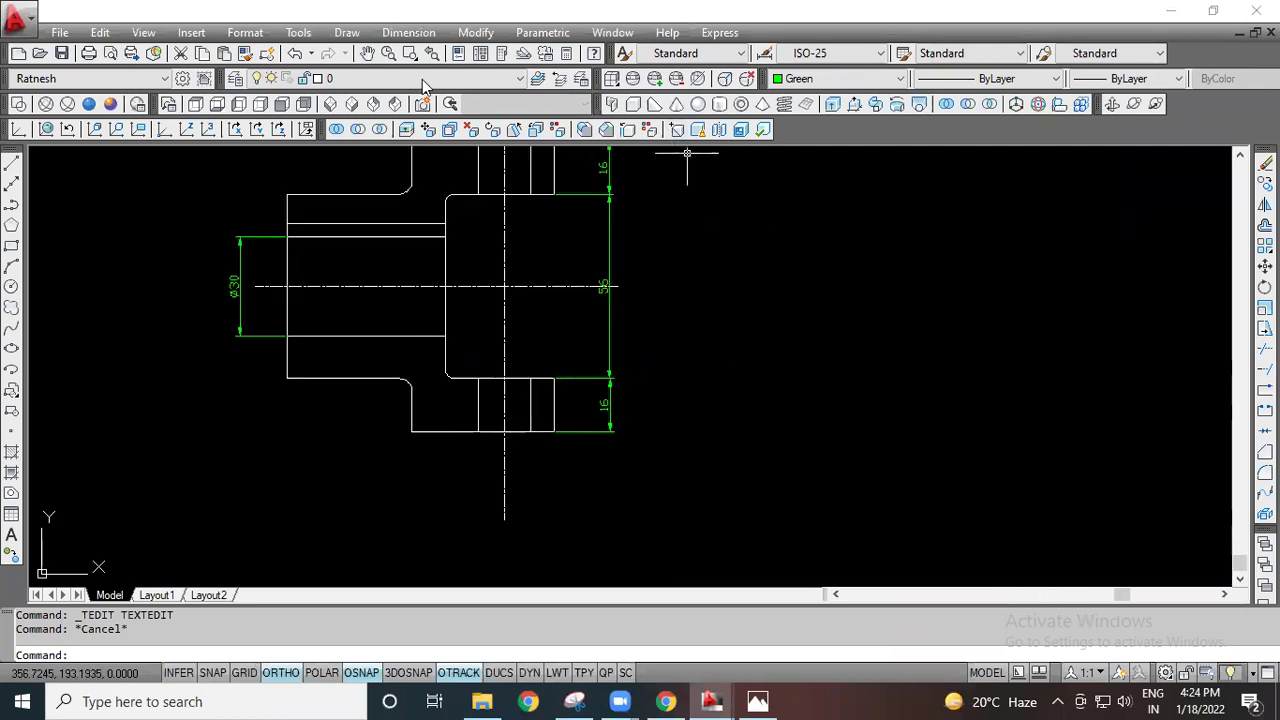
click(408, 34)
click(410, 83)
click(411, 432)
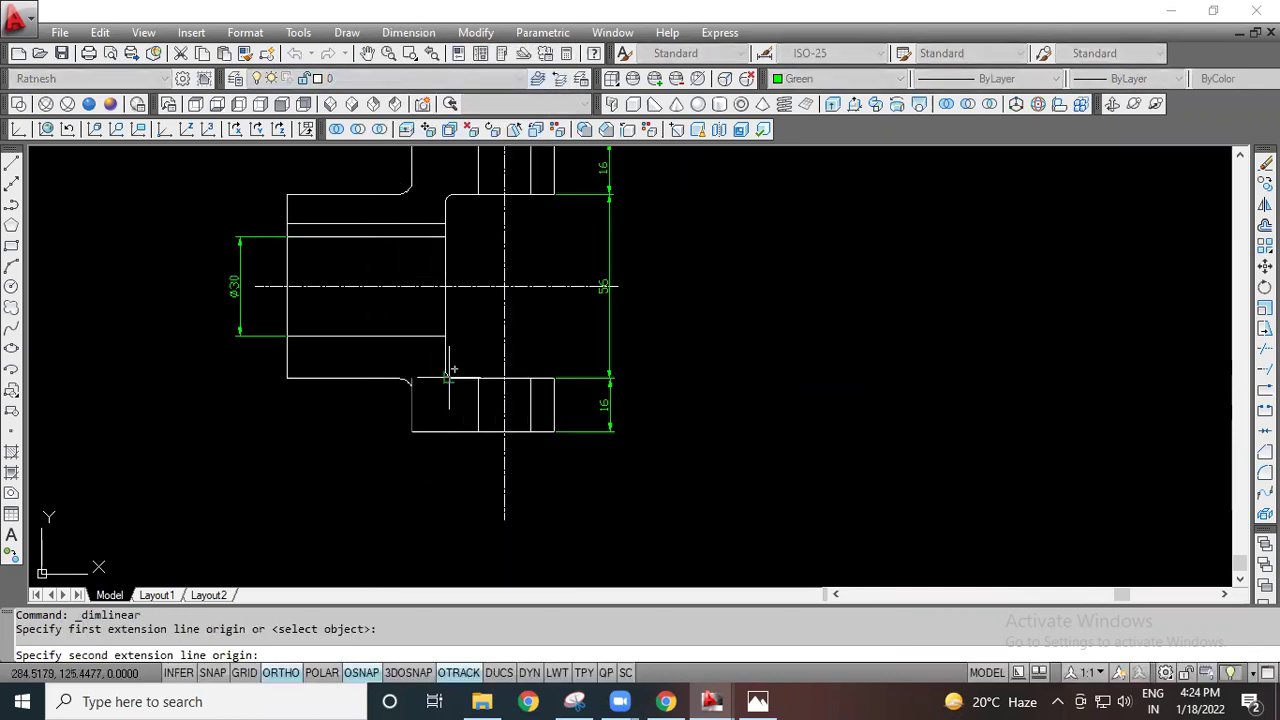
click(445, 369)
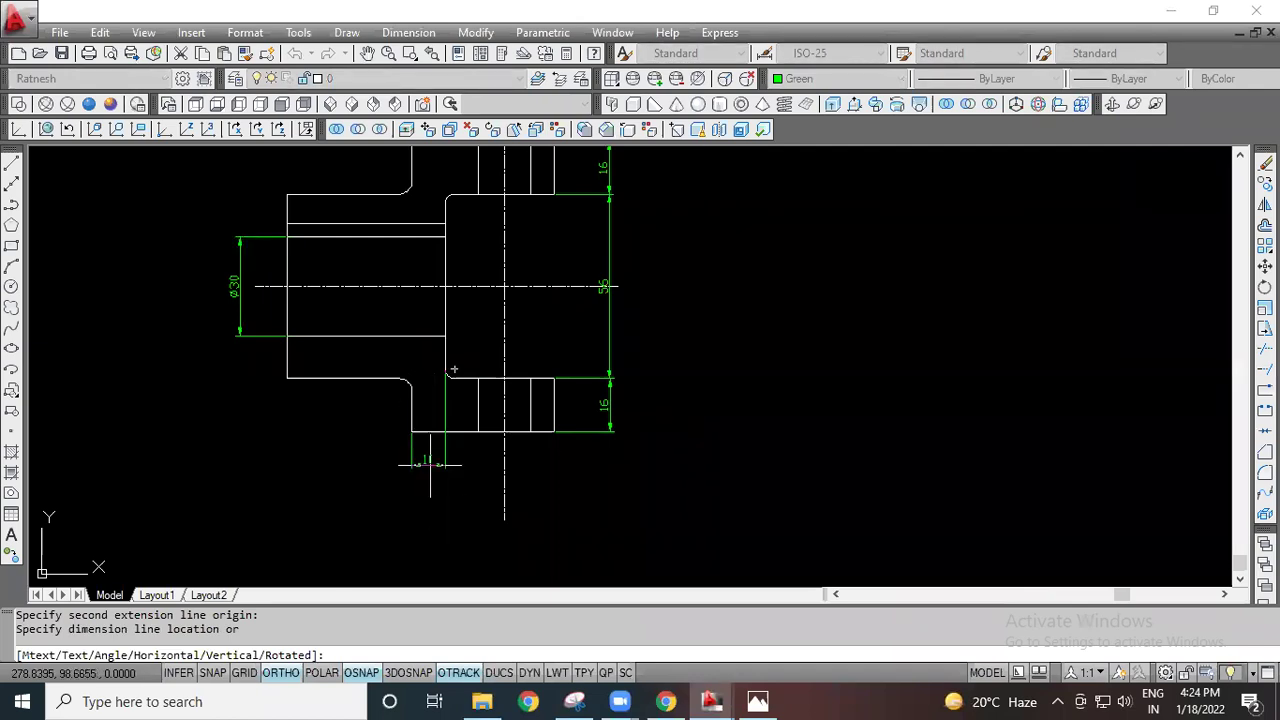
click(431, 467)
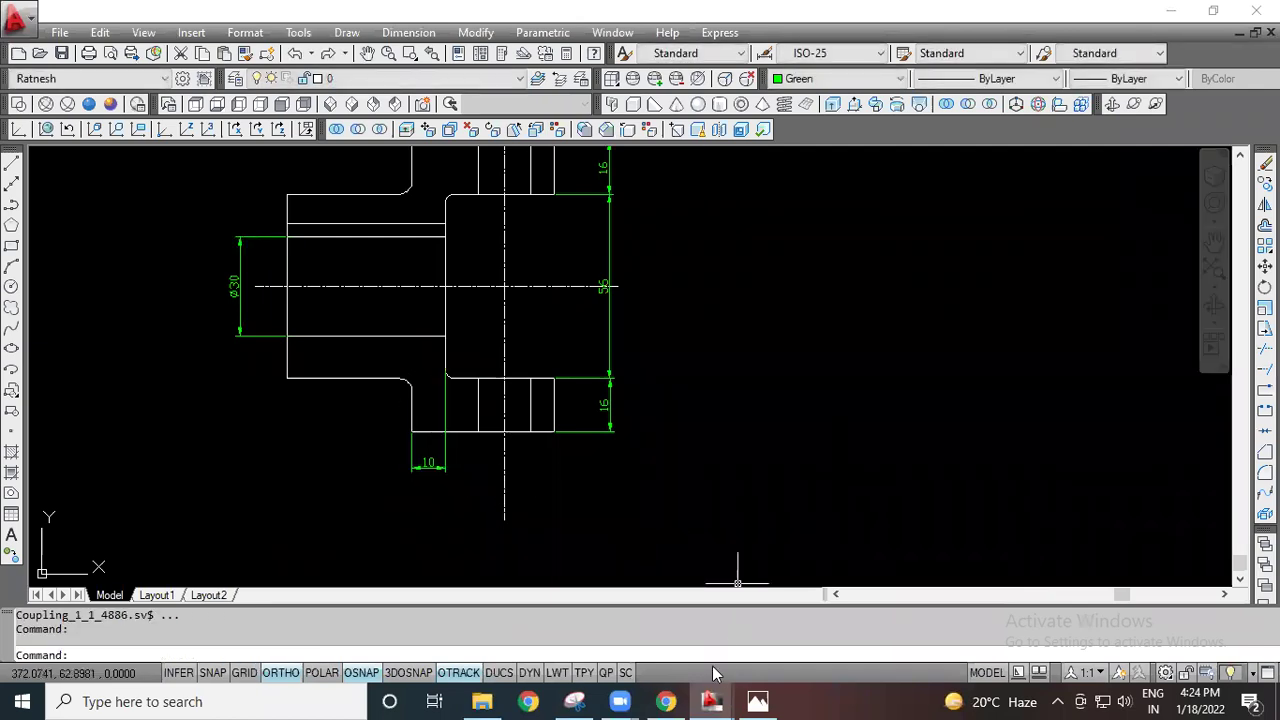
Step: Check the reference image and dimension from the fork's inner face to the vertical pin axis, in line with the dimension below the arm
click(755, 701)
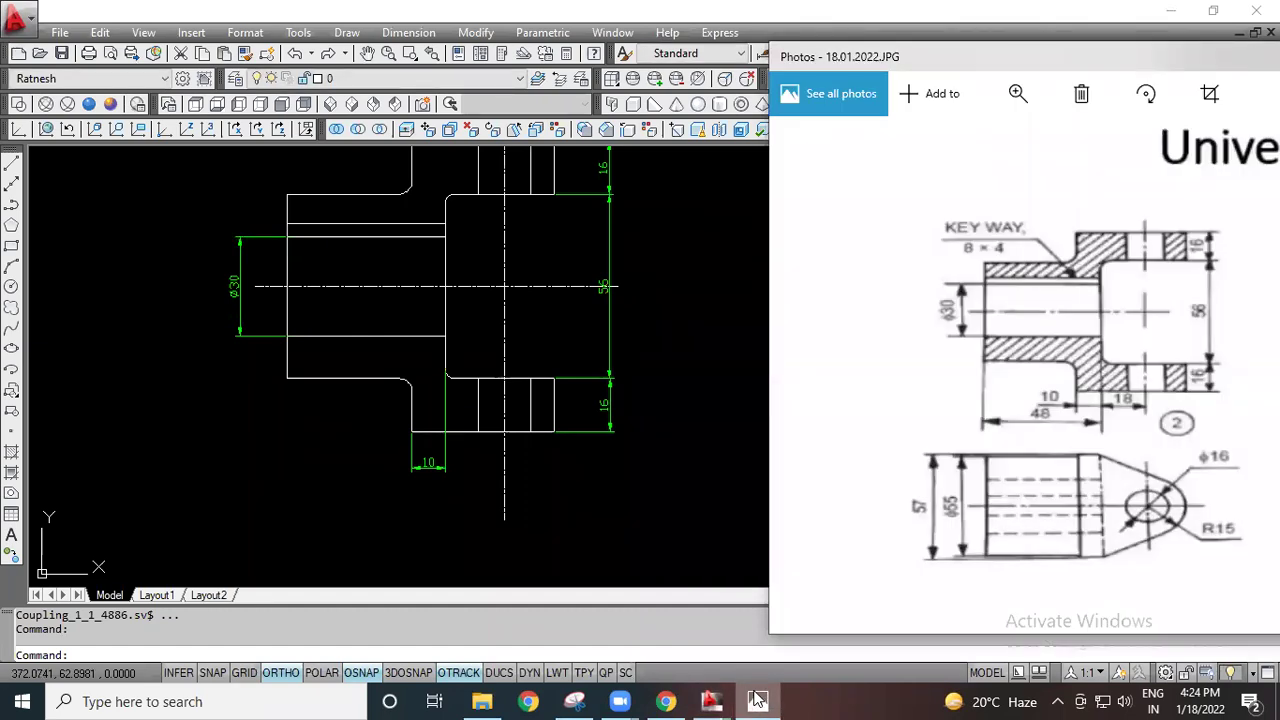
click(755, 701)
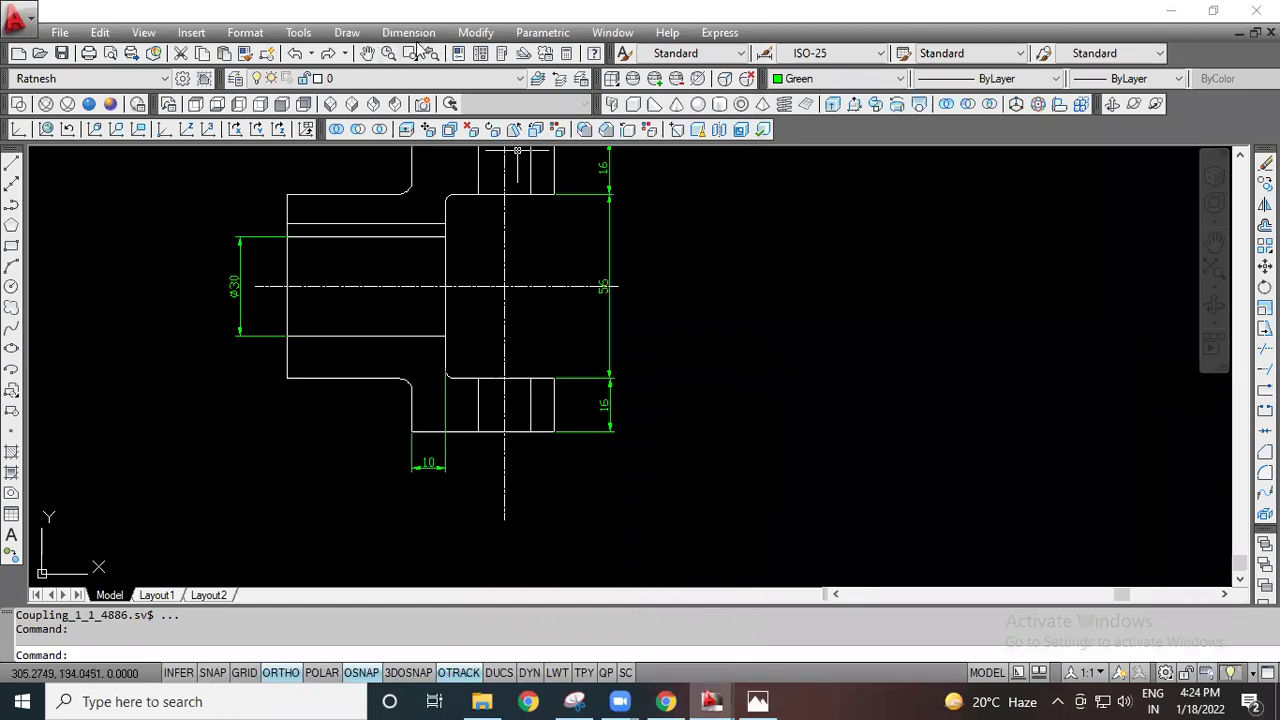
key(Return)
scroll(457, 471, up, 1)
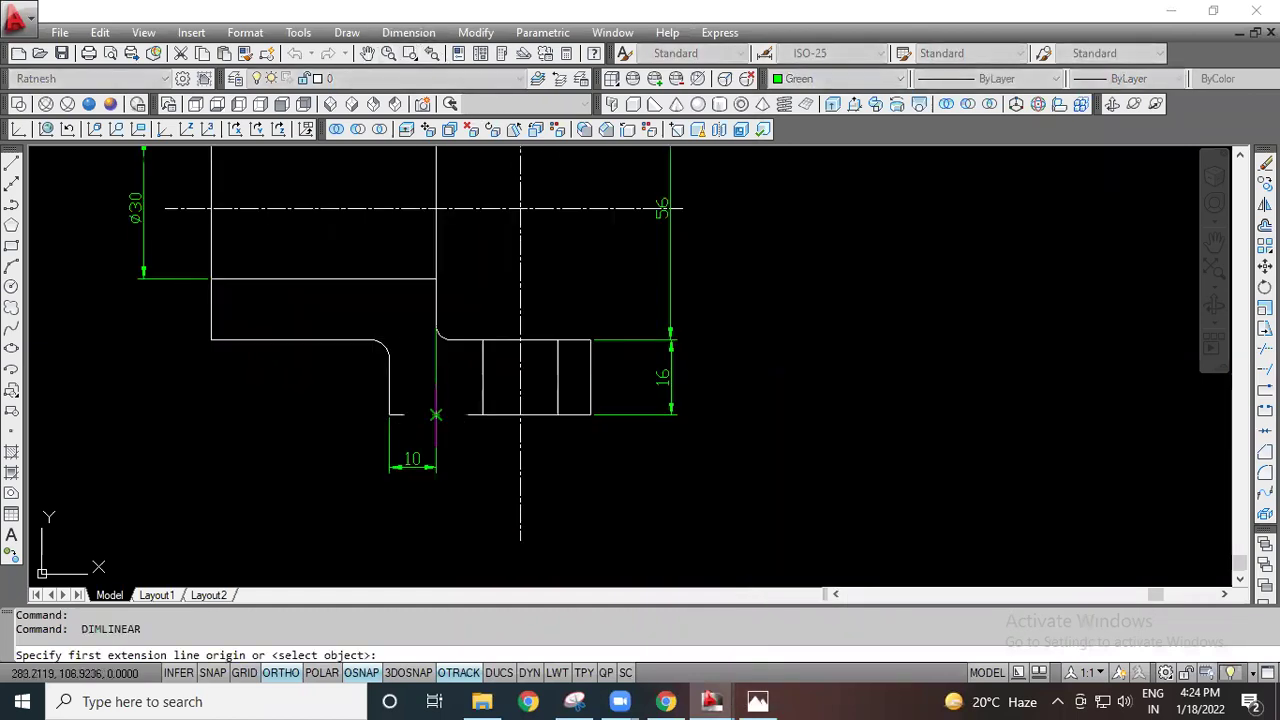
click(436, 414)
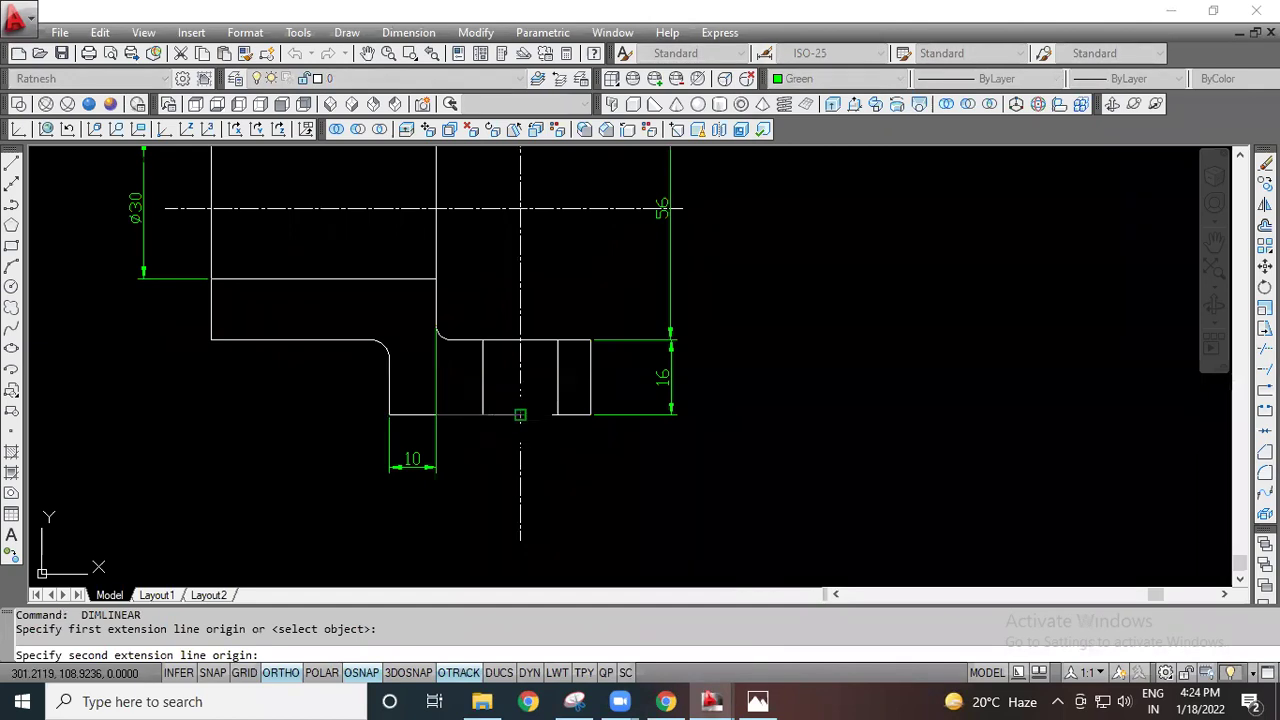
click(520, 414)
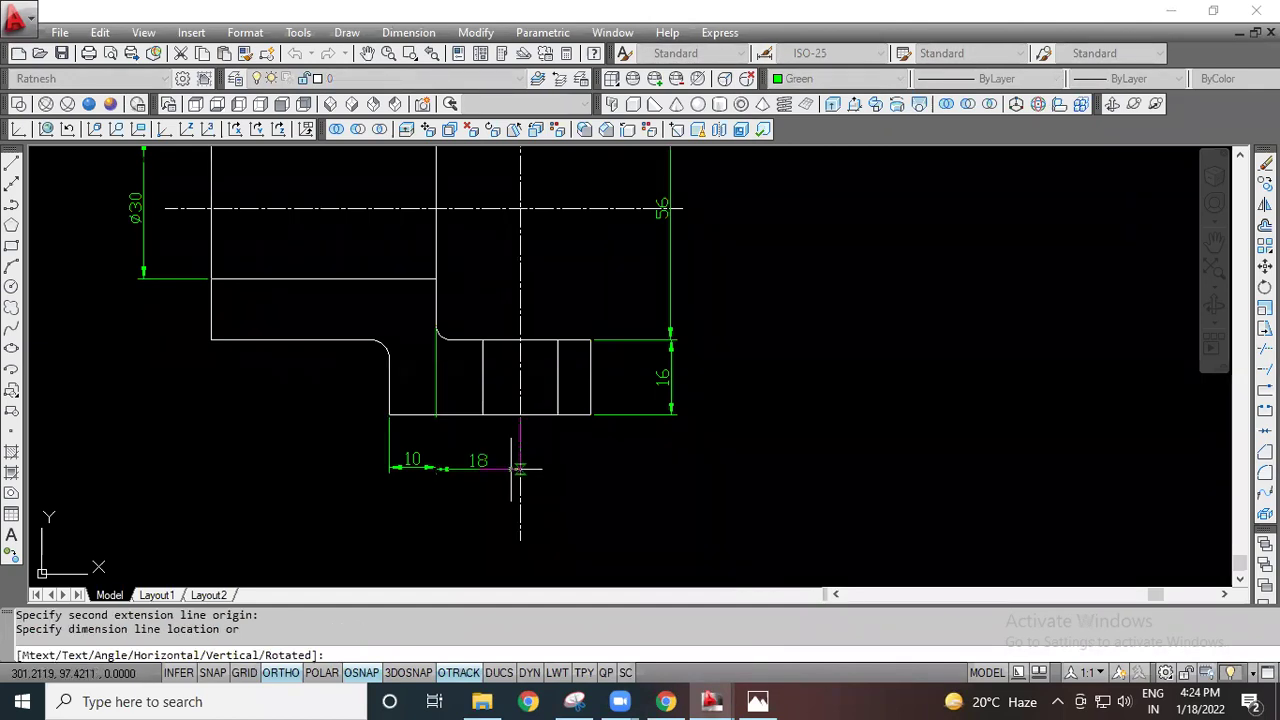
click(511, 466)
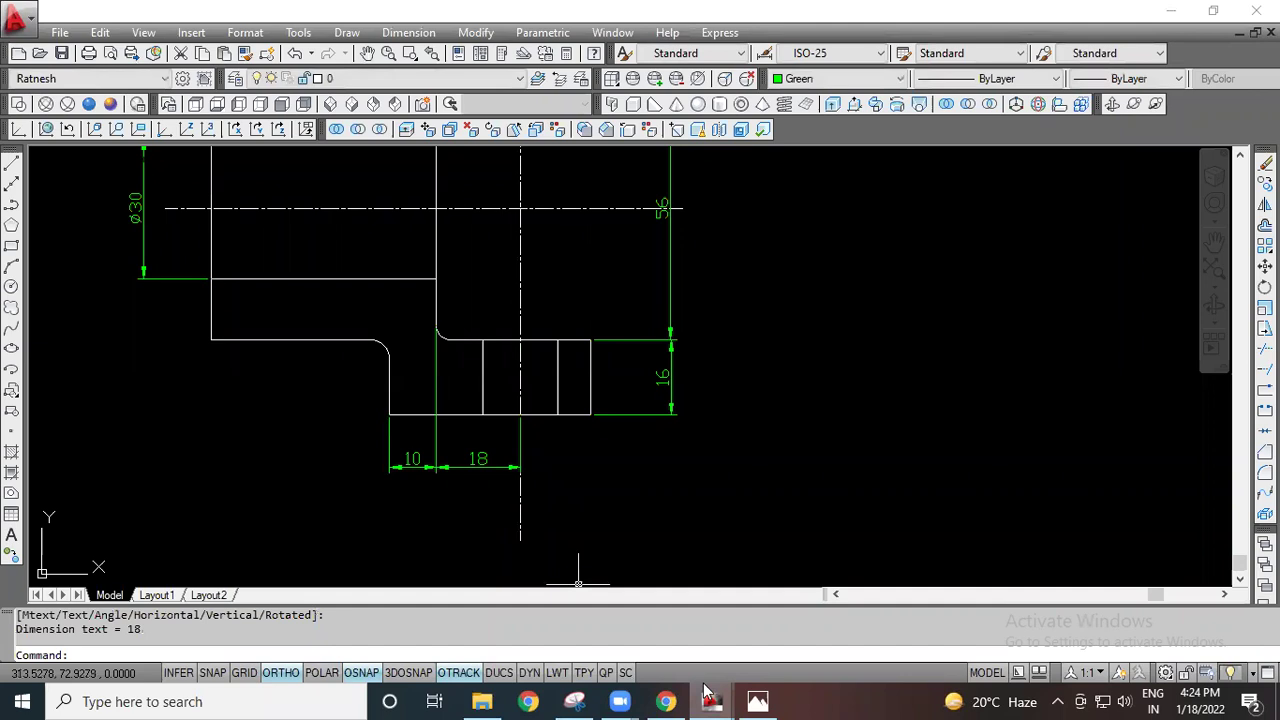
Step: Check the reference image and dimension horizontally from the hub's left face to the fork's inner face, placed below the two smaller dimensions
click(757, 701)
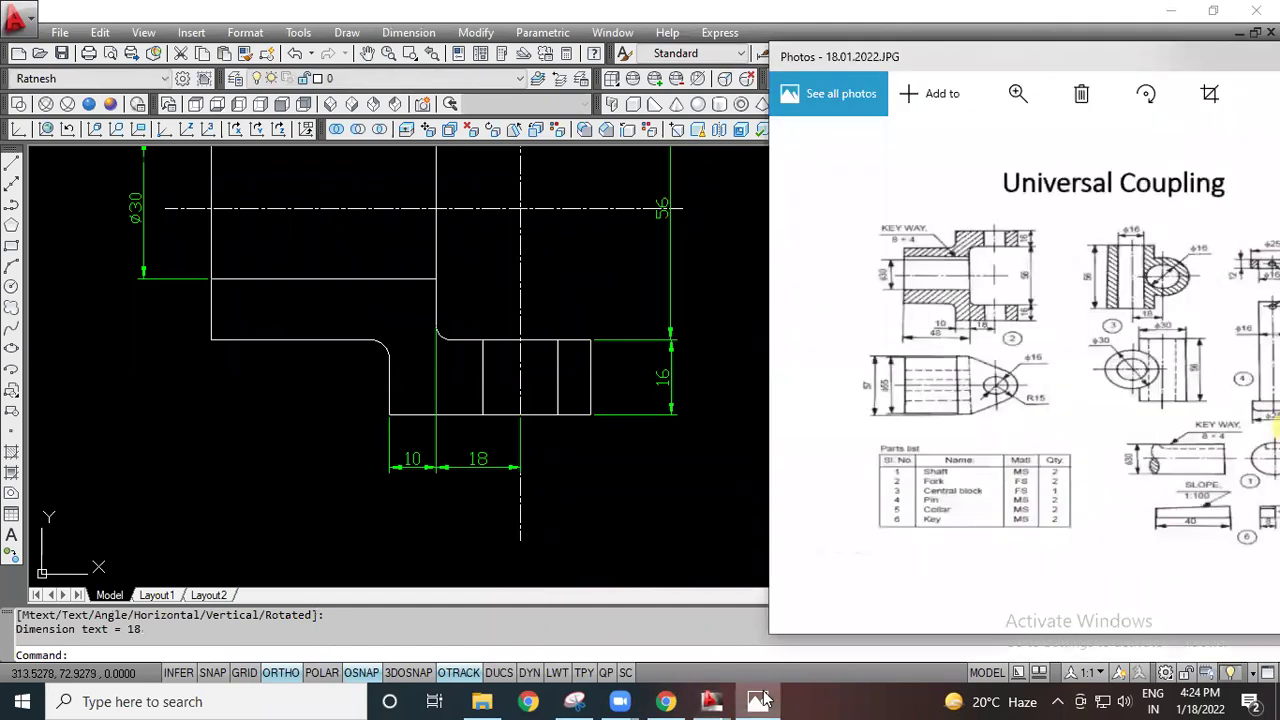
click(760, 700)
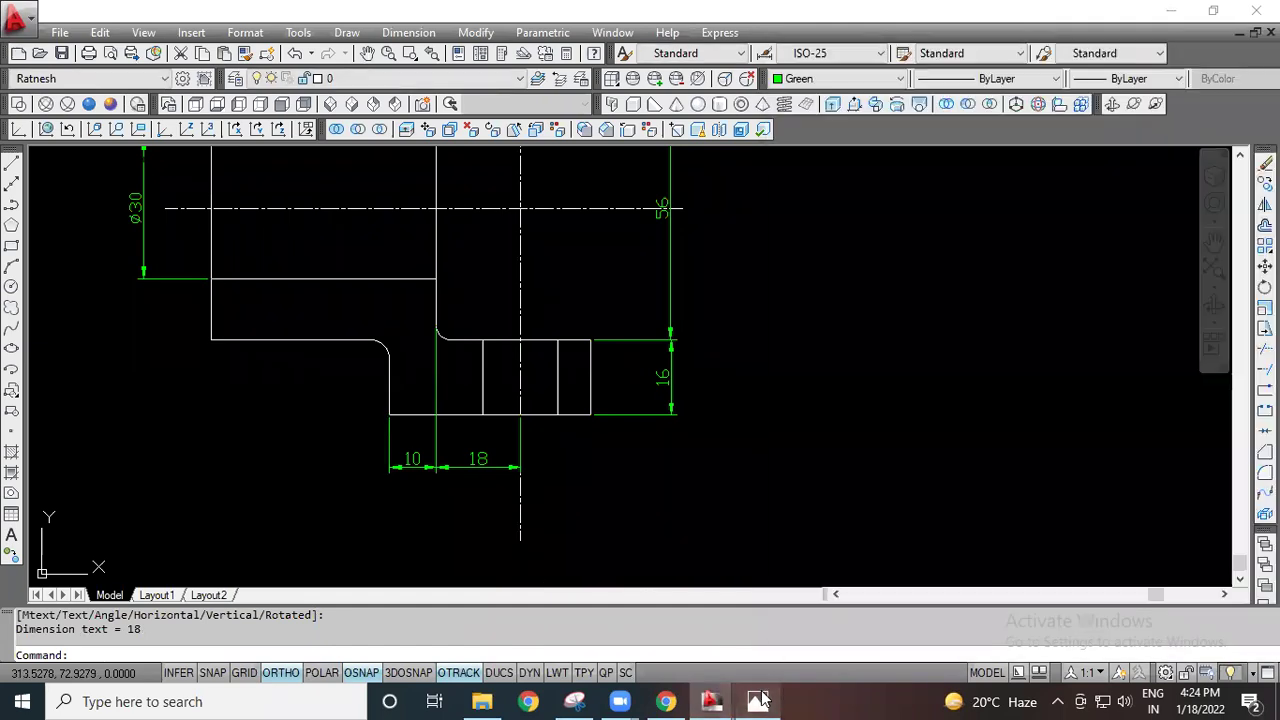
click(760, 700)
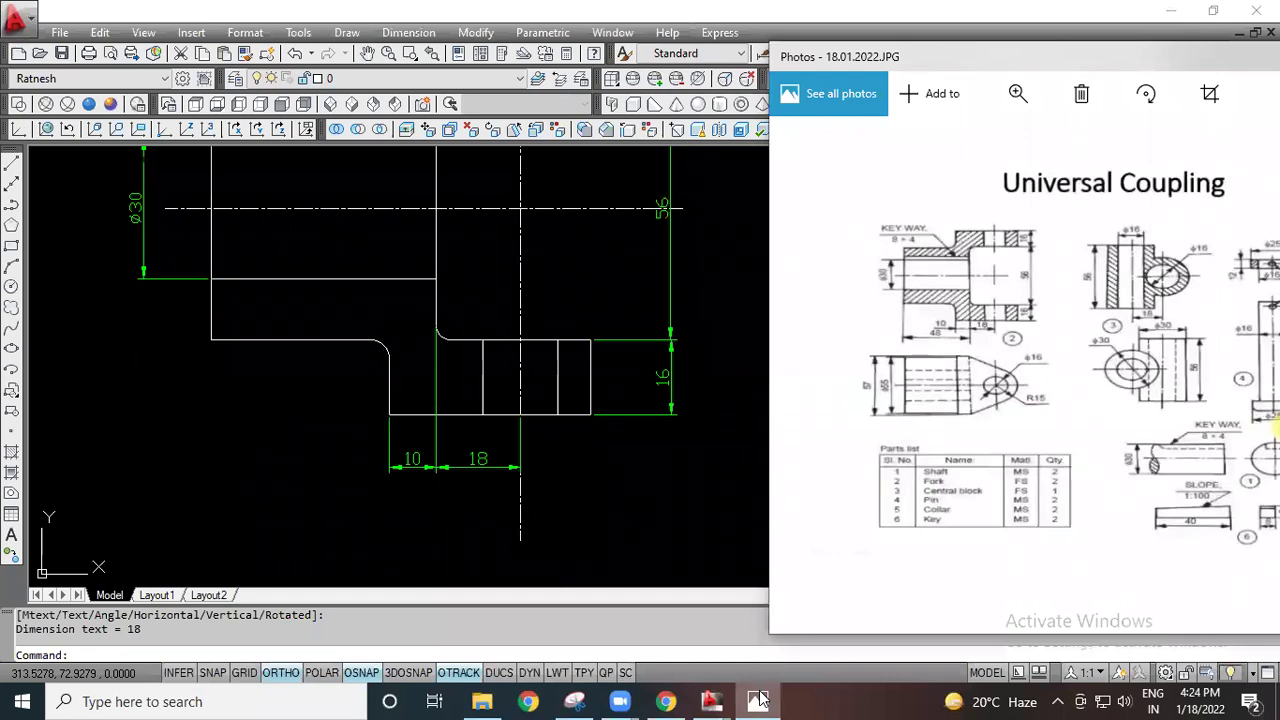
click(760, 700)
key(Return)
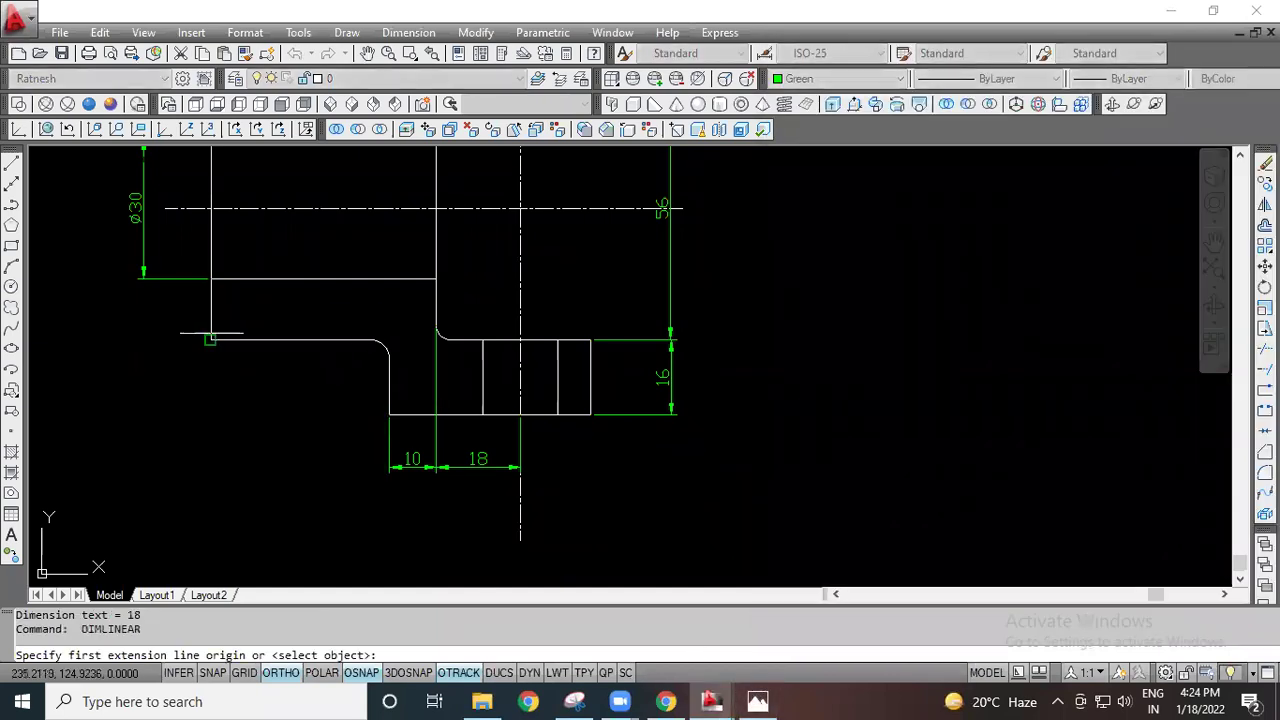
click(209, 340)
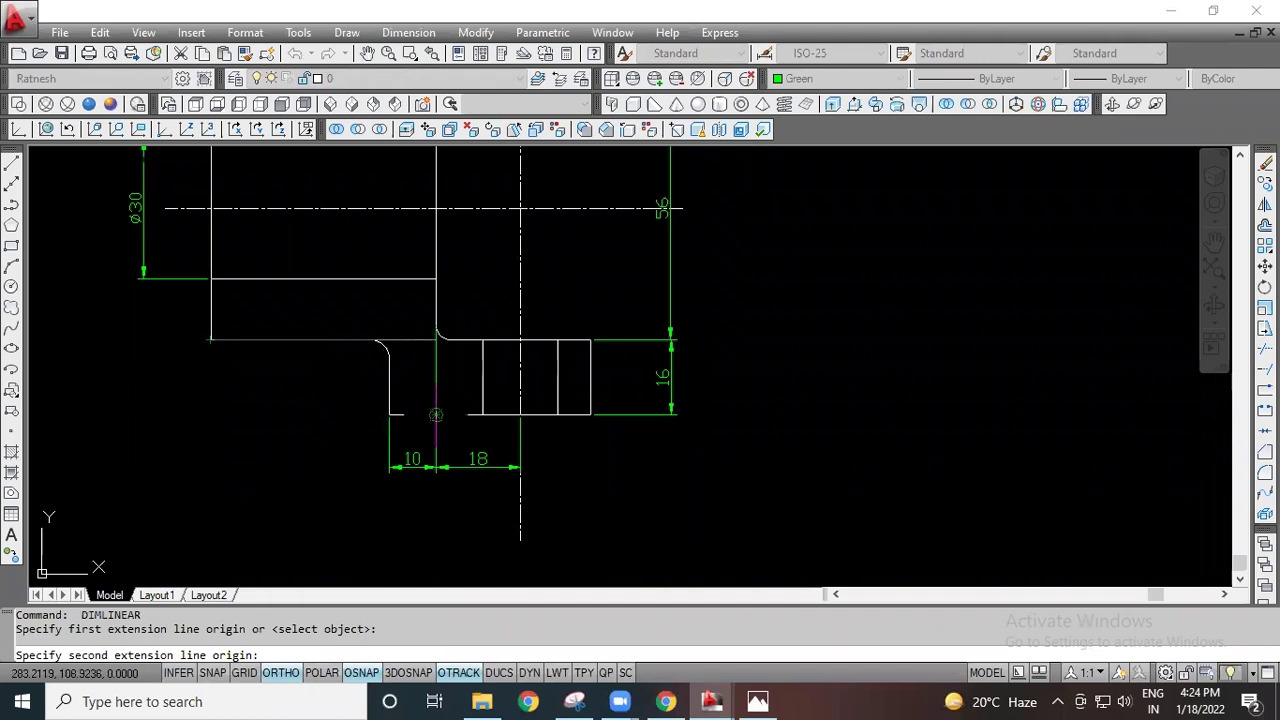
click(436, 414)
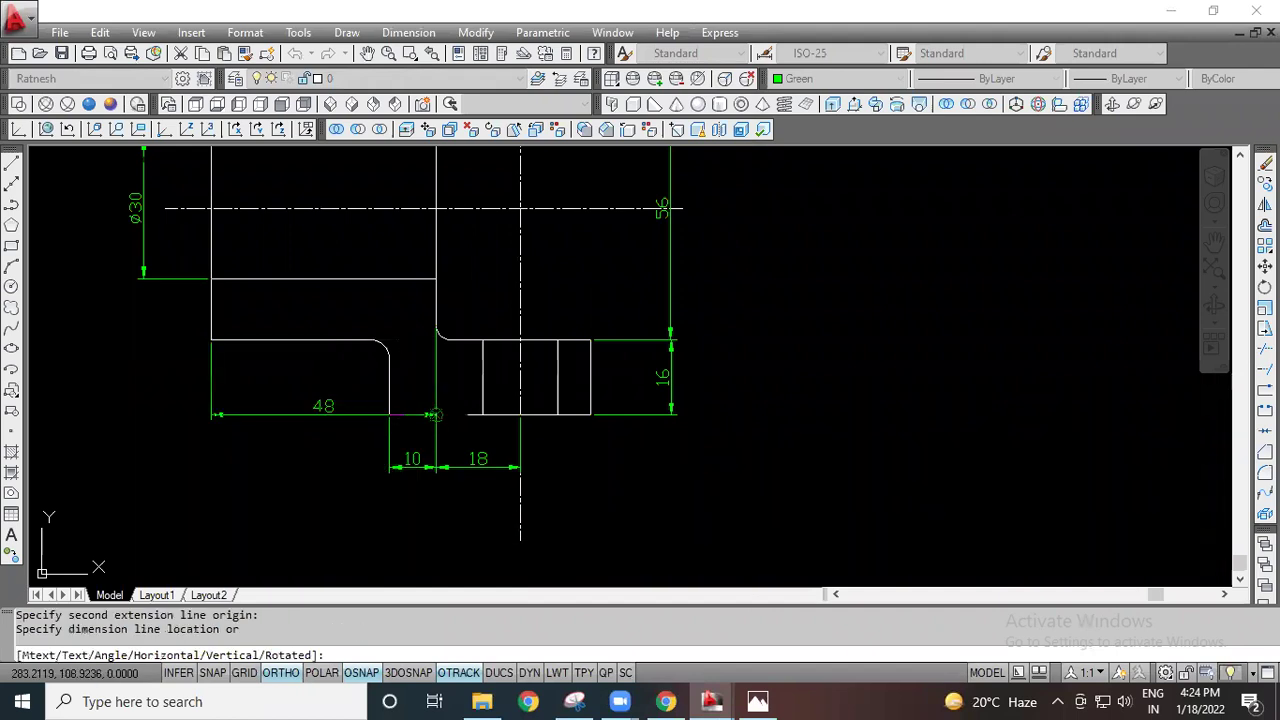
click(422, 522)
Step: Check the reference image for the fork's section, and set up a two-color gradient fill with color 10 (red) as Color 1
scroll(303, 456, down, 2)
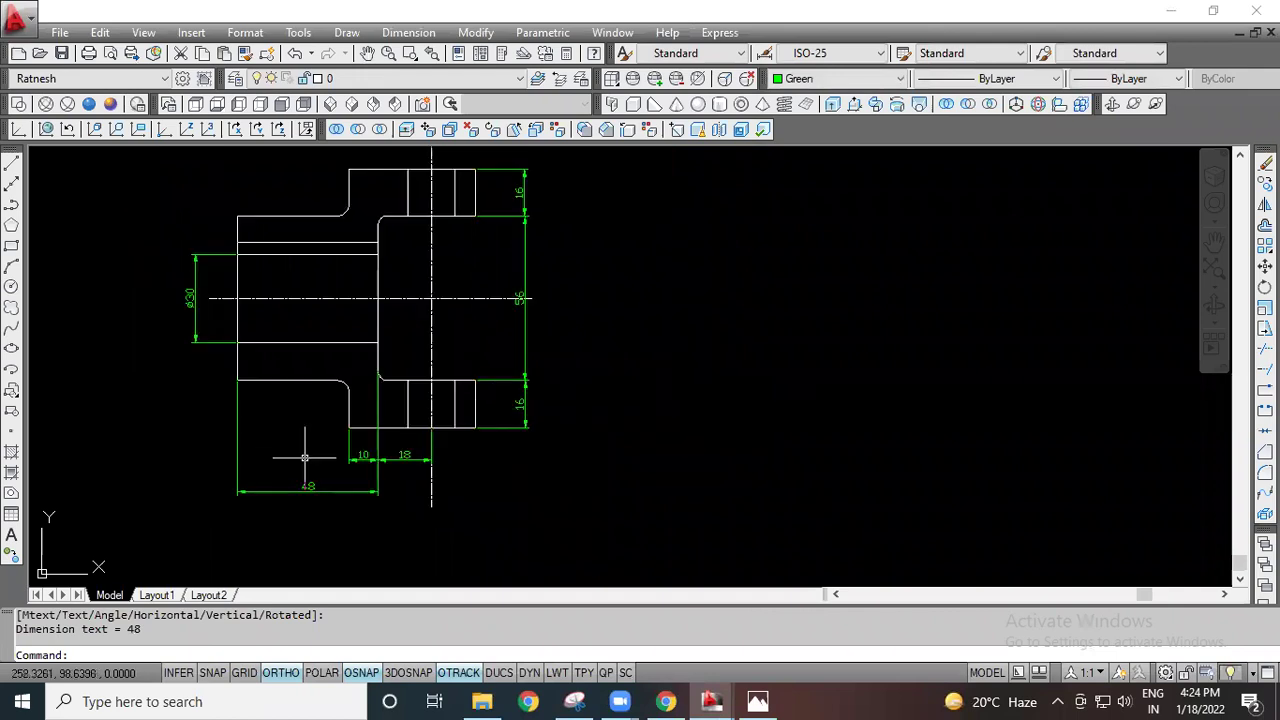
middle_drag(304, 458, 342, 449)
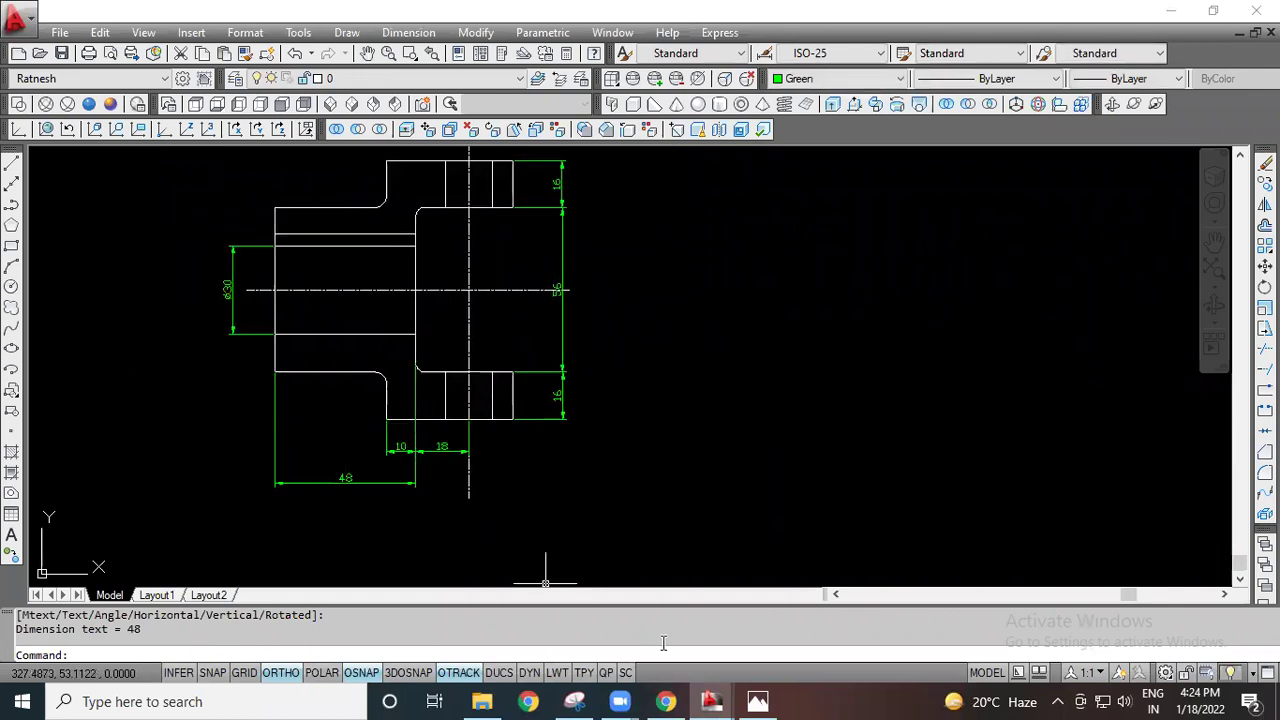
click(757, 700)
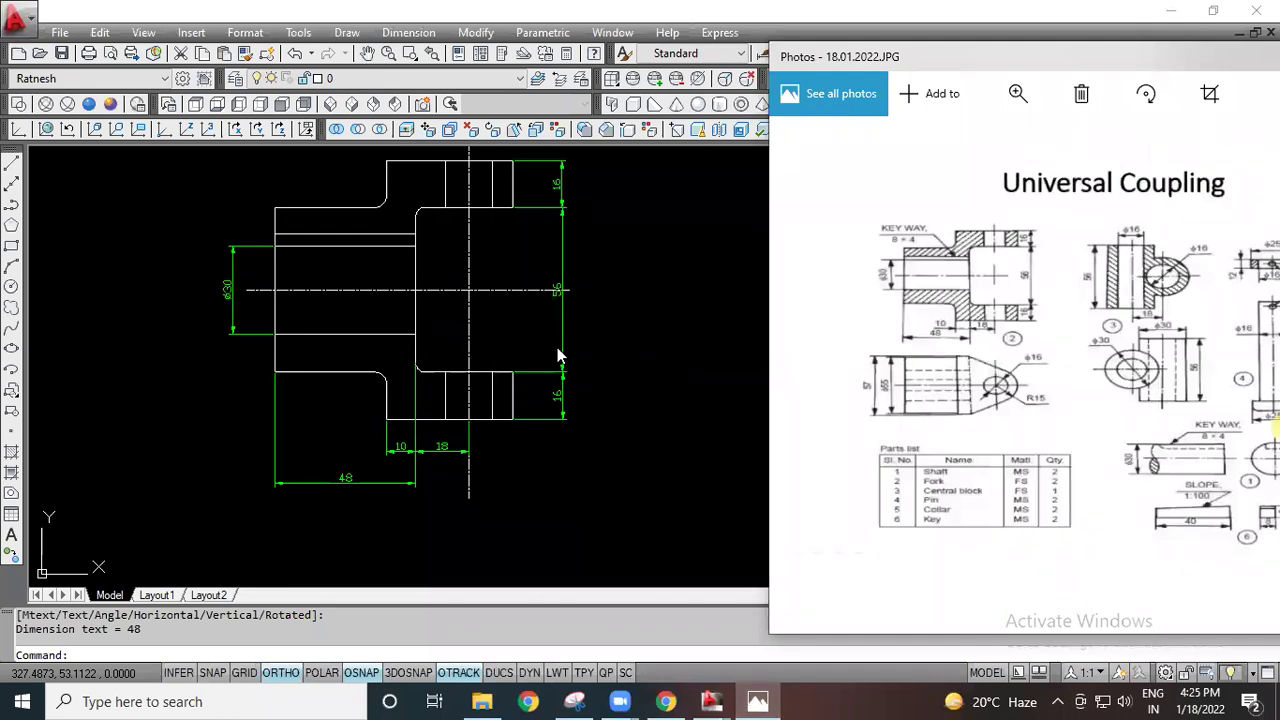
click(705, 351)
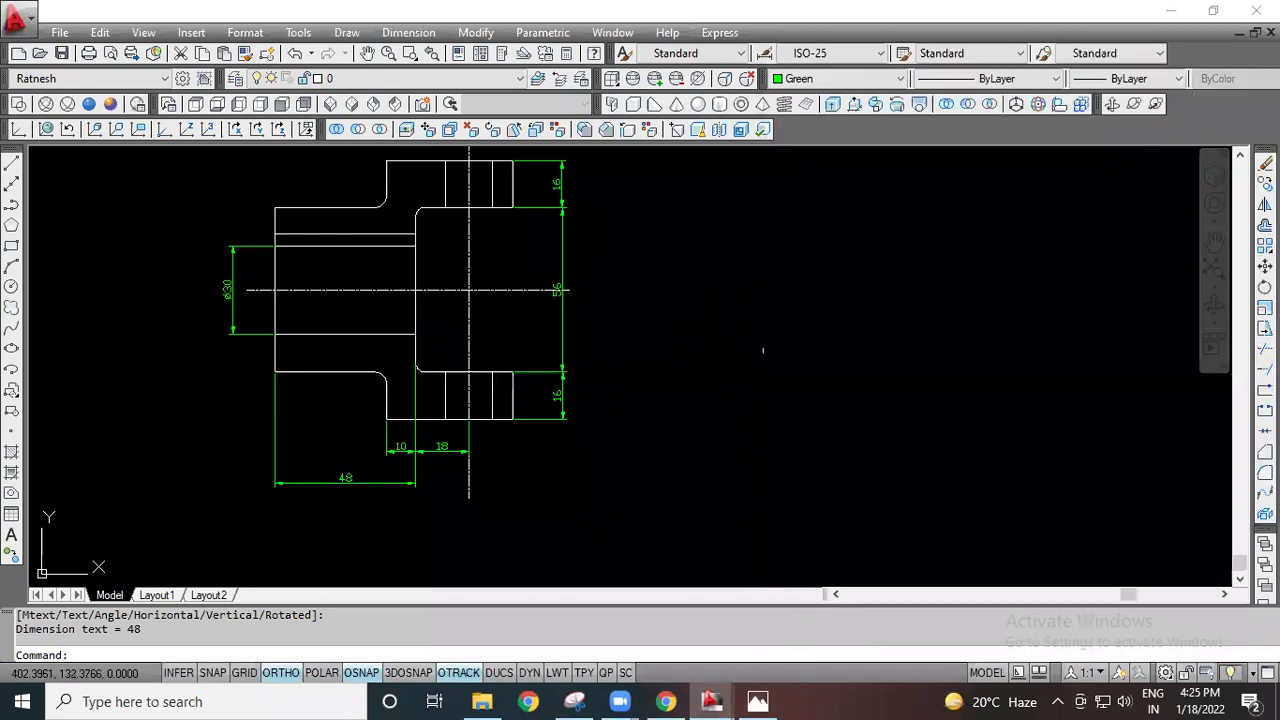
scroll(650, 276, up, 3)
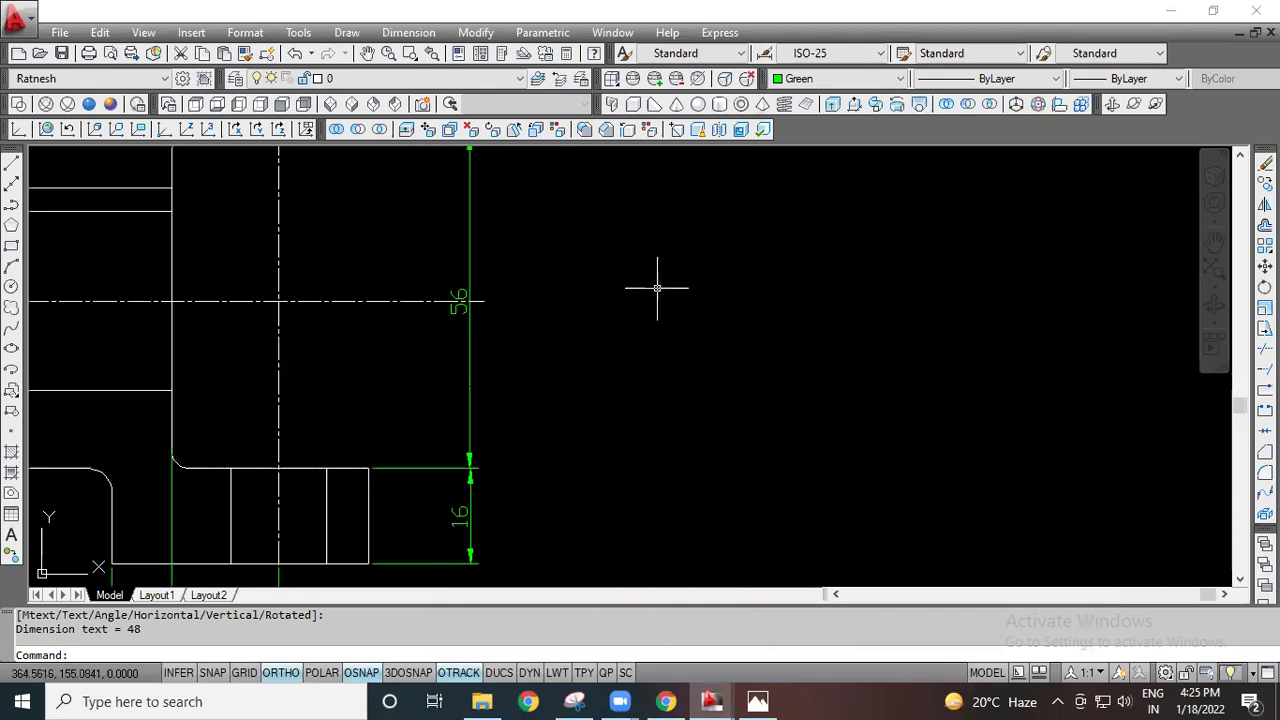
scroll(780, 343, down, 2)
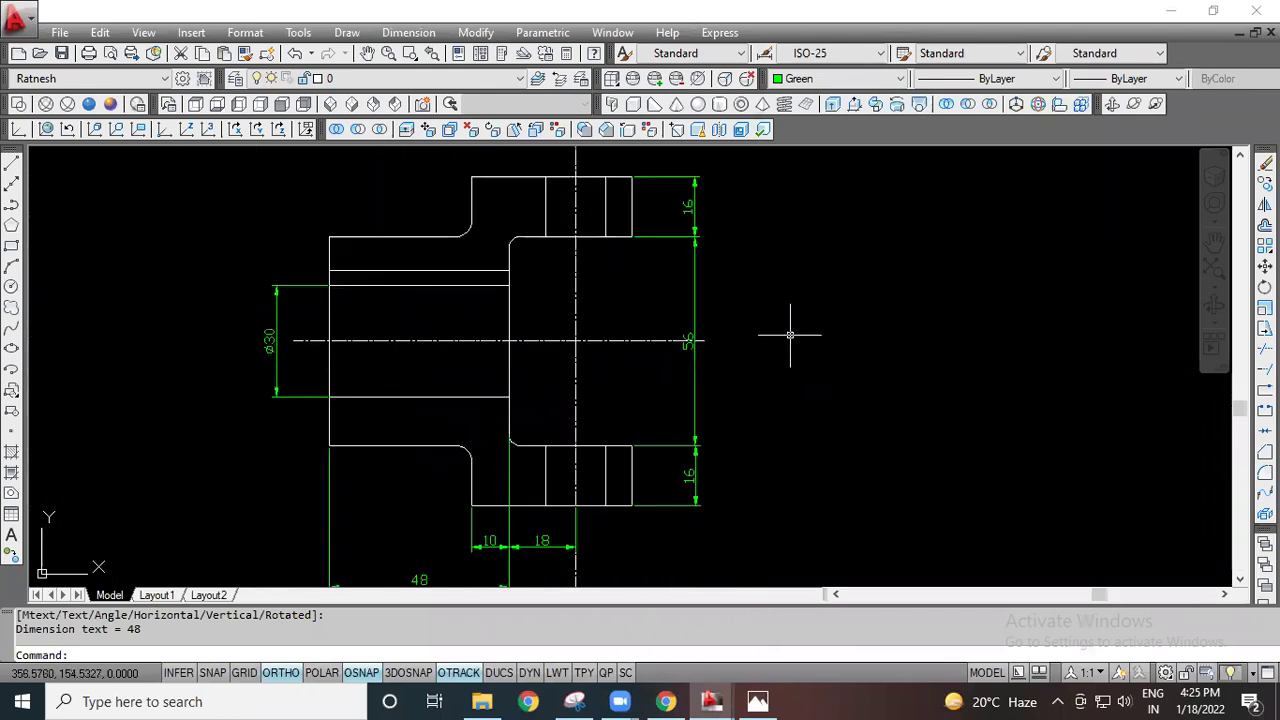
click(374, 34)
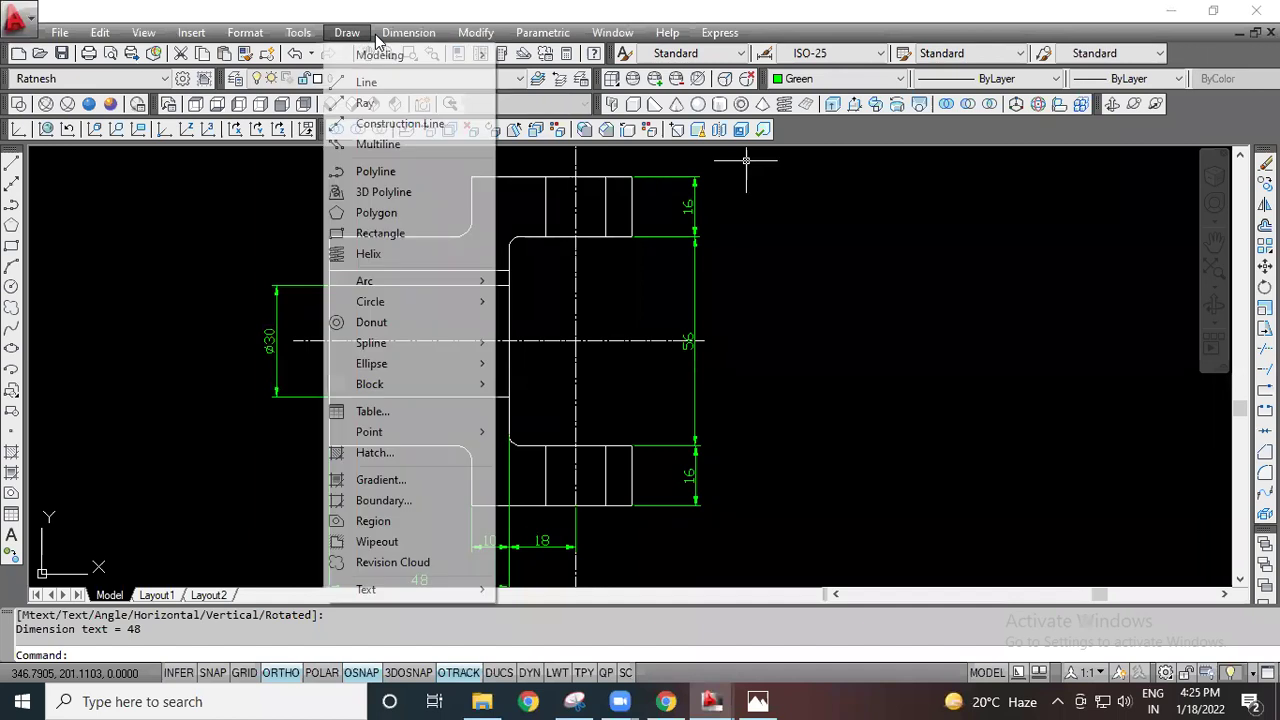
click(378, 482)
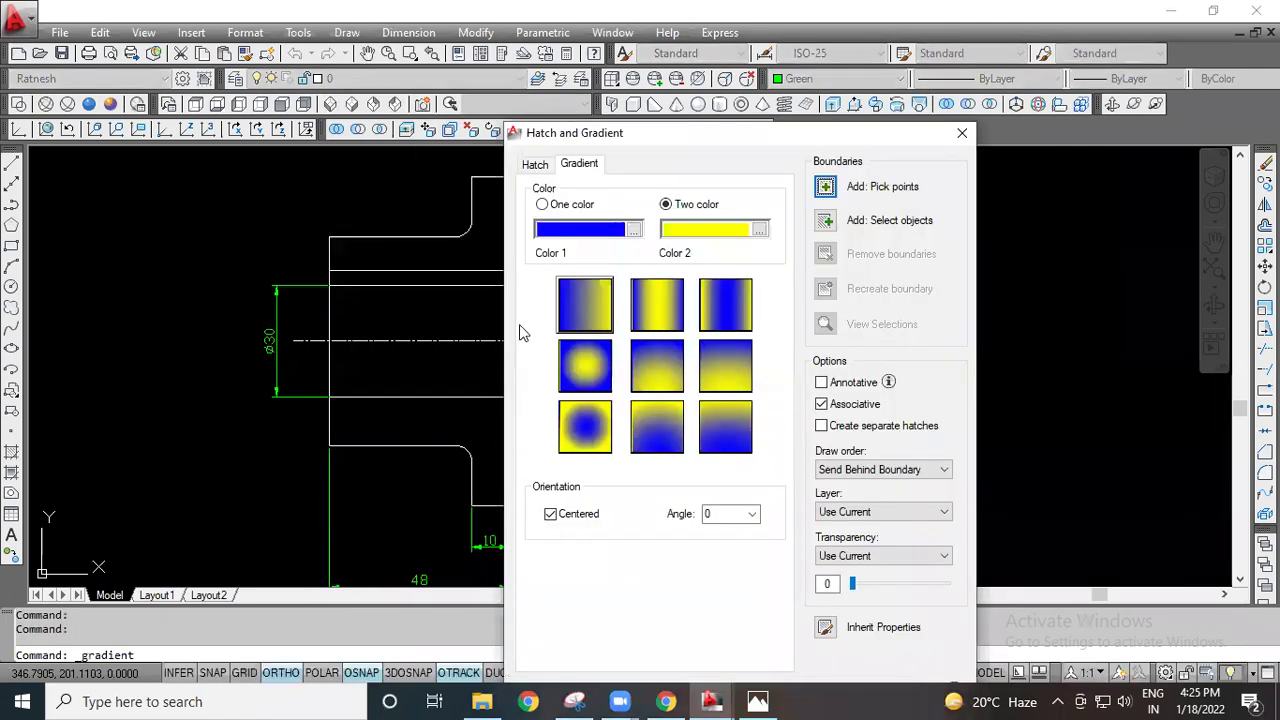
click(634, 231)
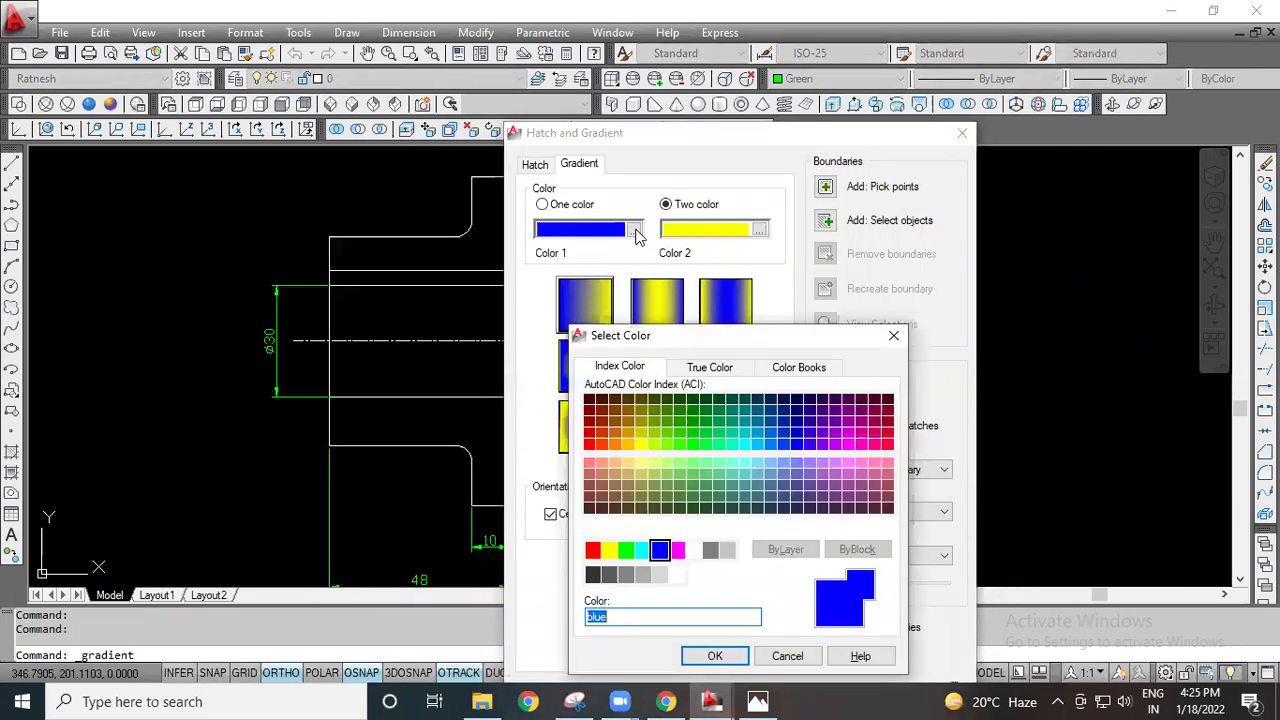
click(589, 444)
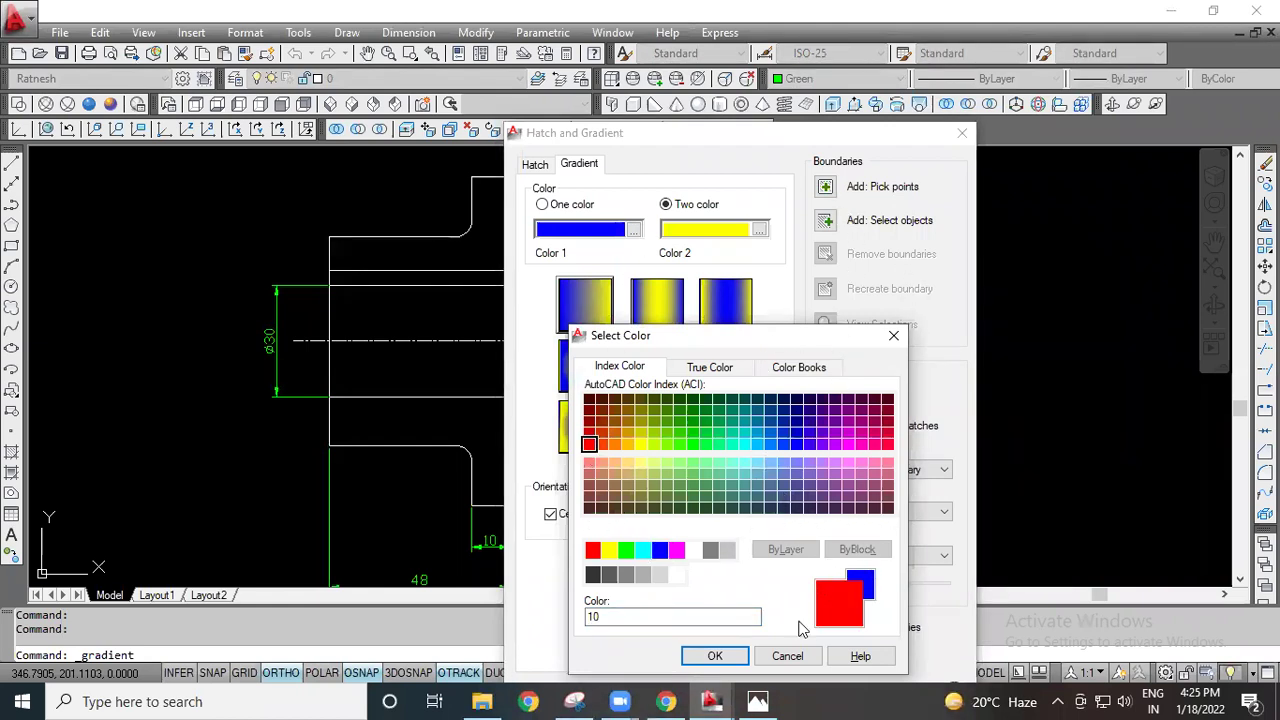
click(705, 659)
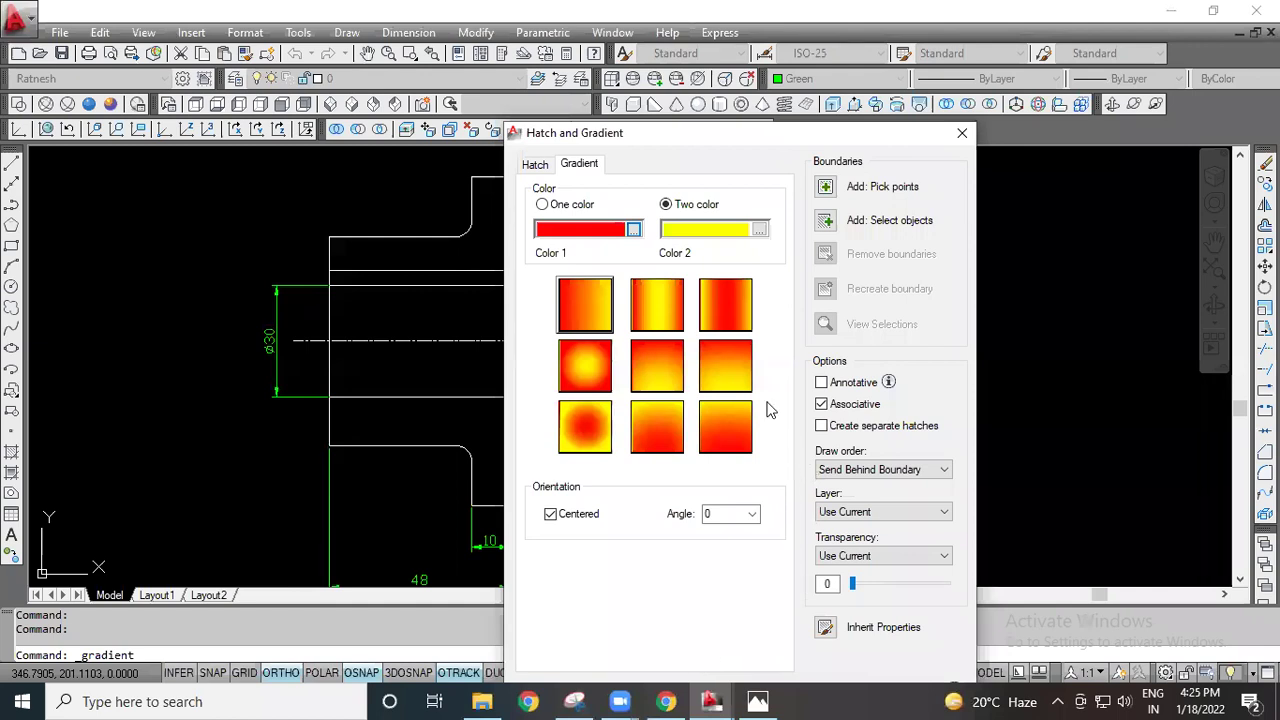
Step: Fill the four cut regions of the fork's hub walls and arms with the gradient, leaving the bore, keyway and pin holes empty
click(827, 190)
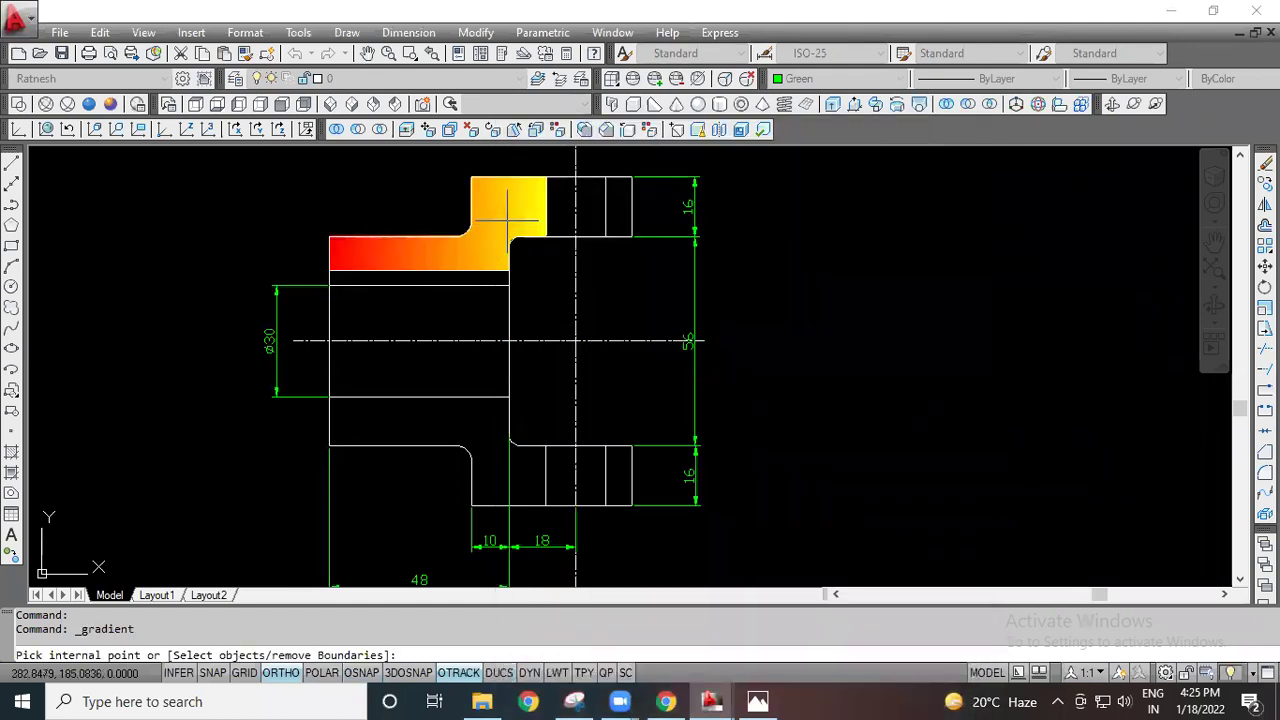
click(508, 218)
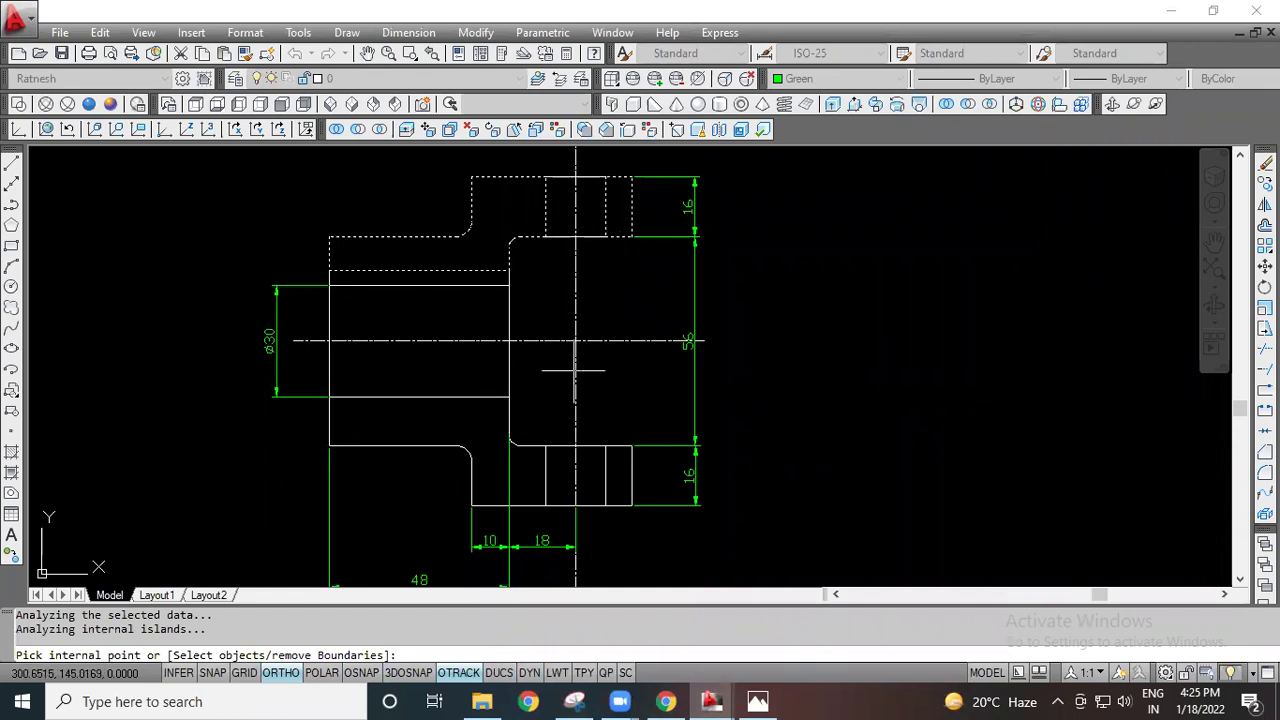
click(450, 428)
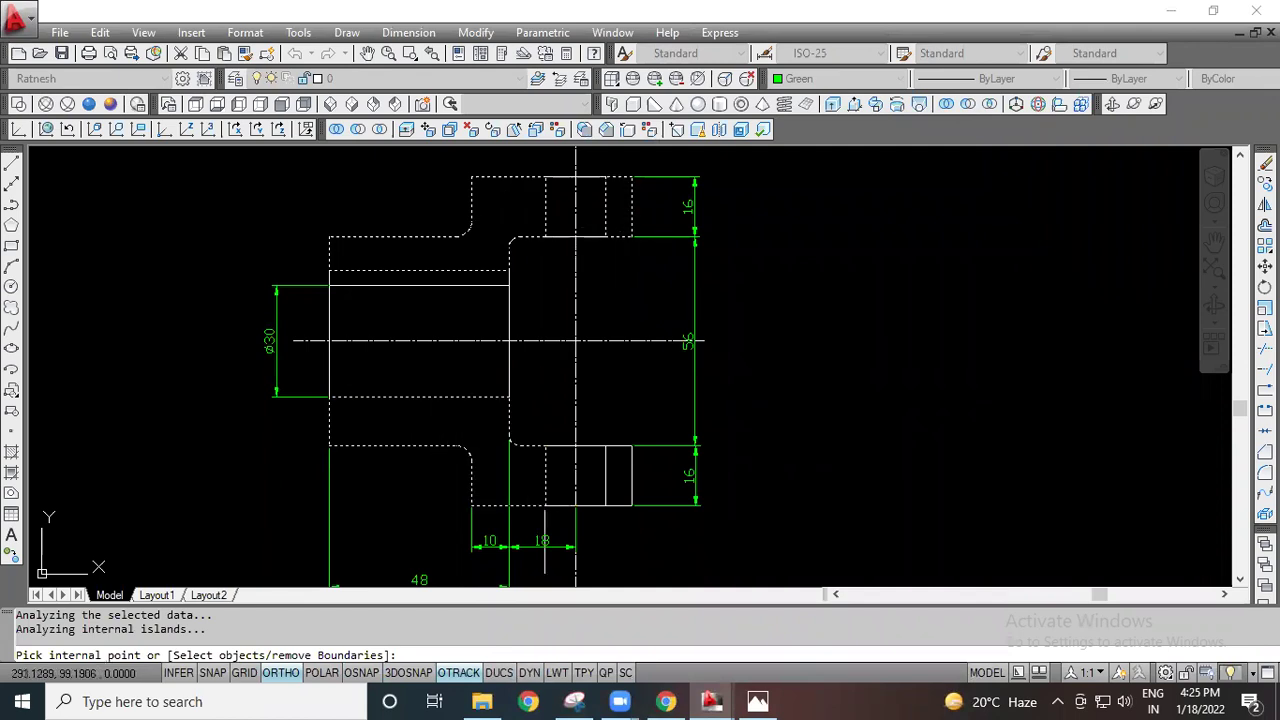
click(619, 476)
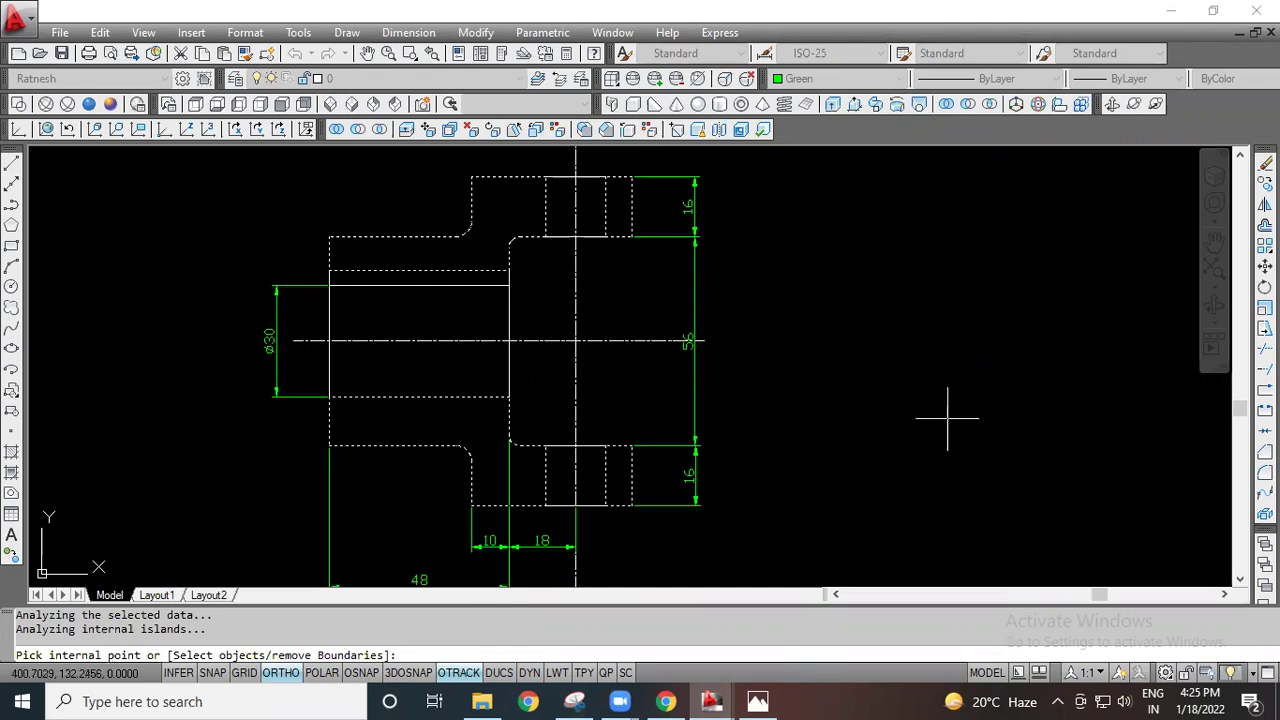
key(Return)
key(Return)
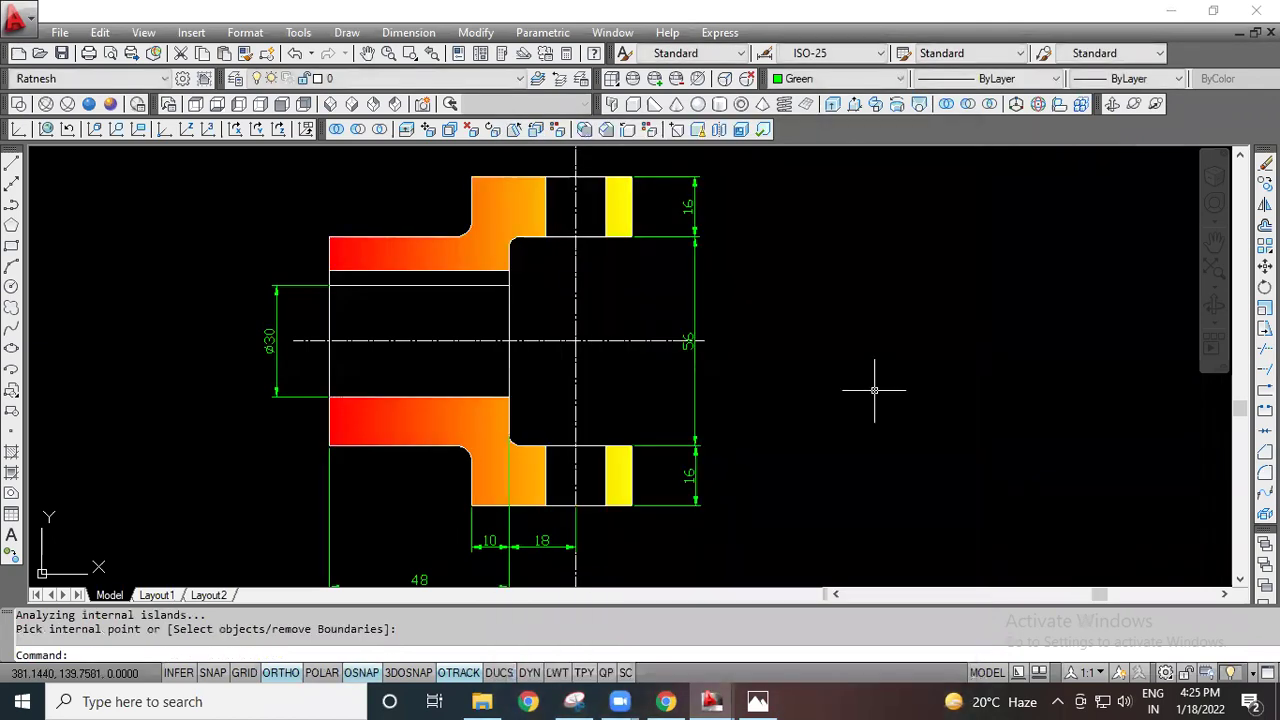
scroll(628, 334, down, 2)
middle_drag(620, 409, 554, 409)
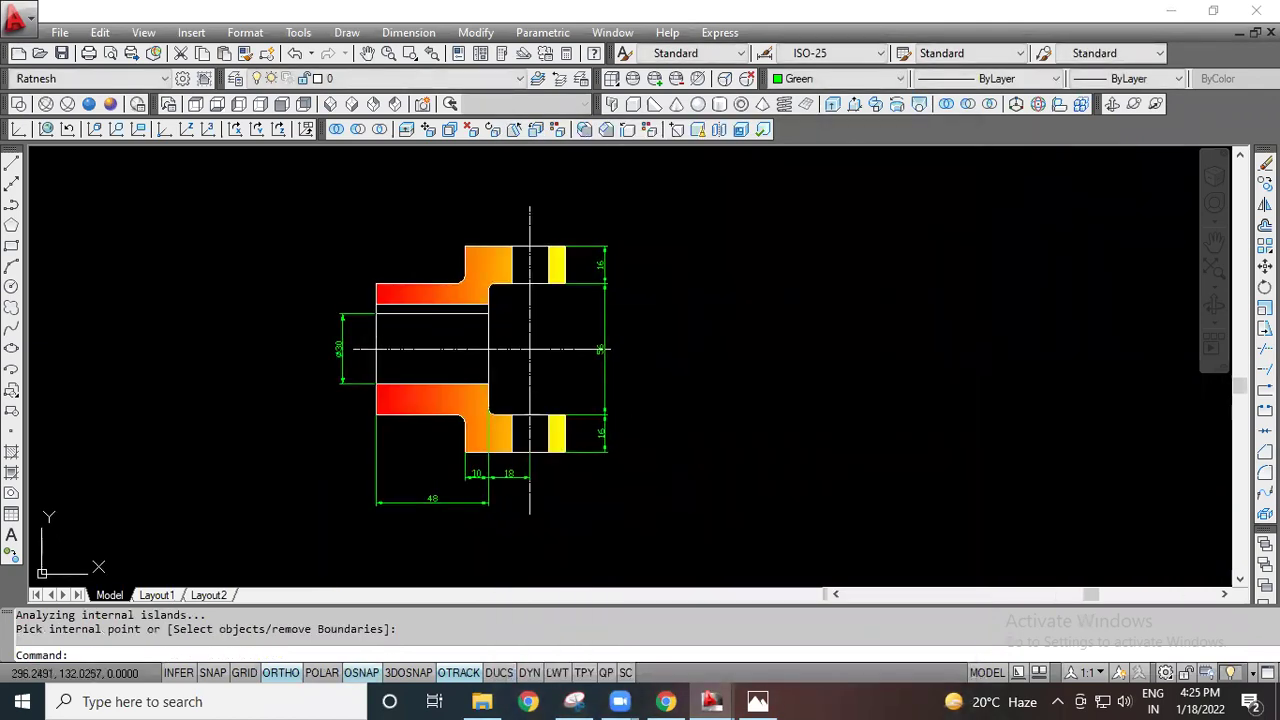
scroll(522, 394, up, 2)
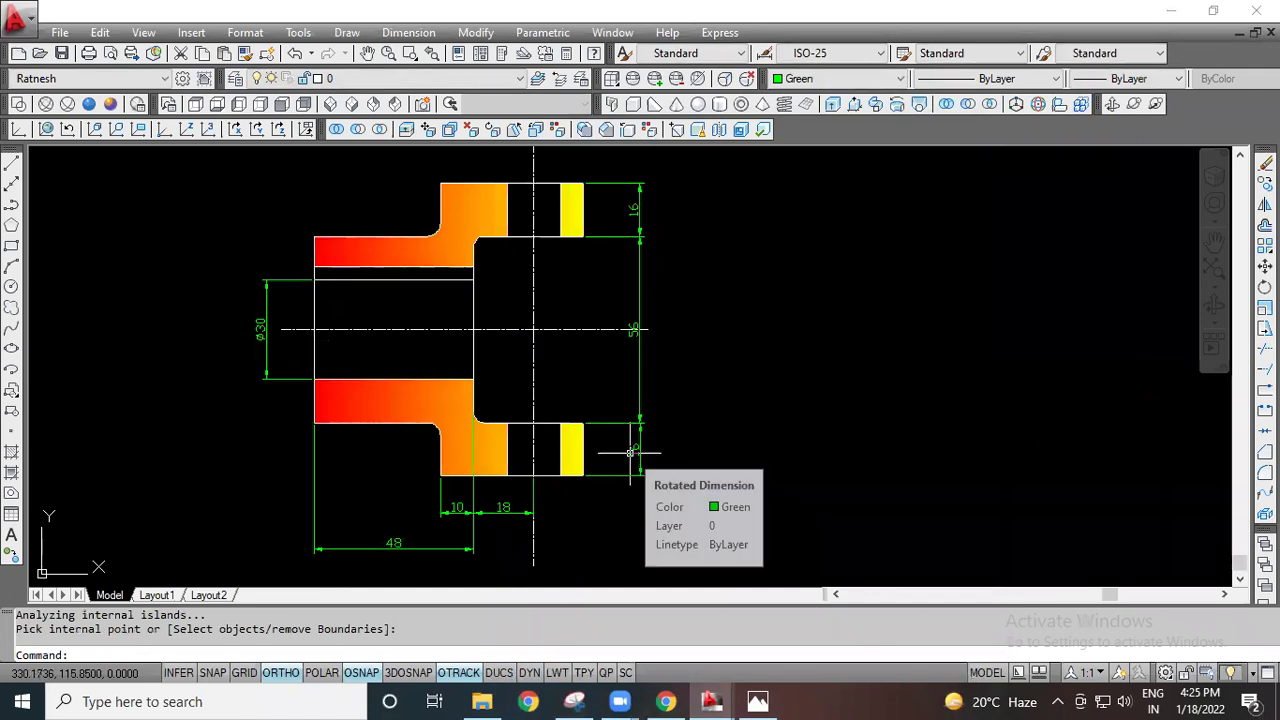
Step: Undo the gradient fill in the fork's section view
key(ctrl+z)
key(ctrl+z)
key(ctrl+z)
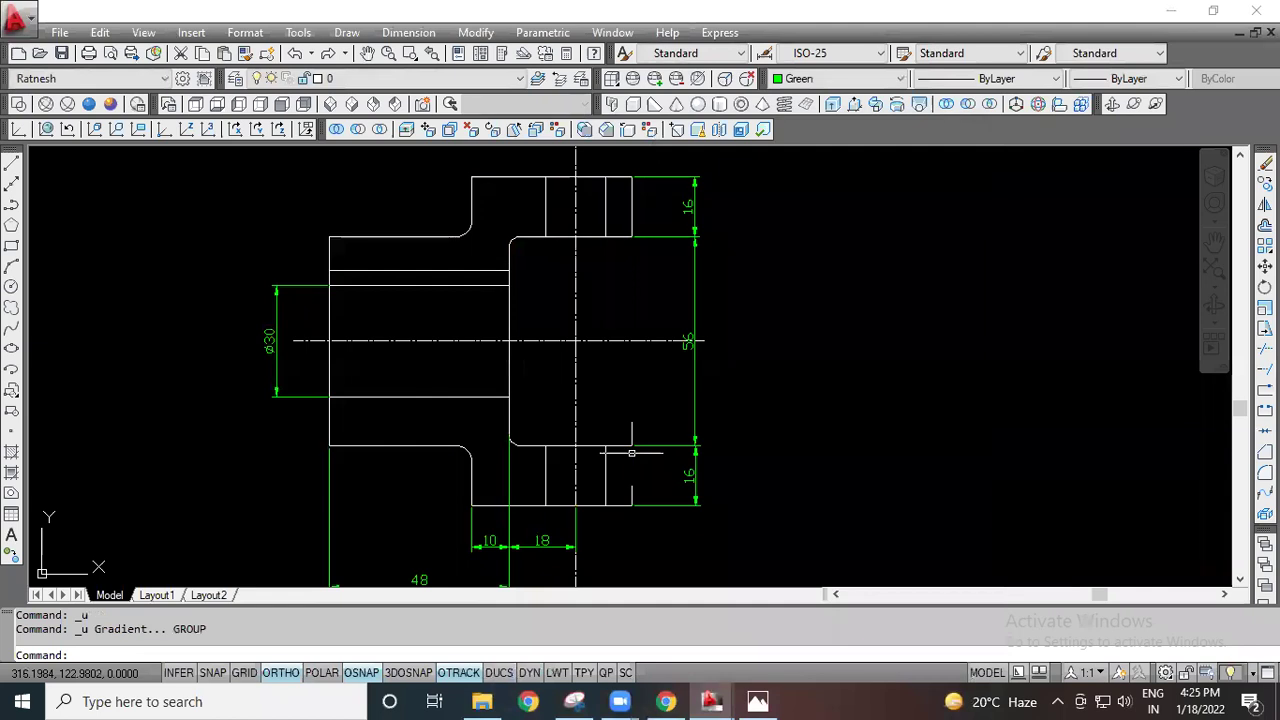
Step: Set up a new hatch with the predefined ANSI31 pattern
click(347, 32)
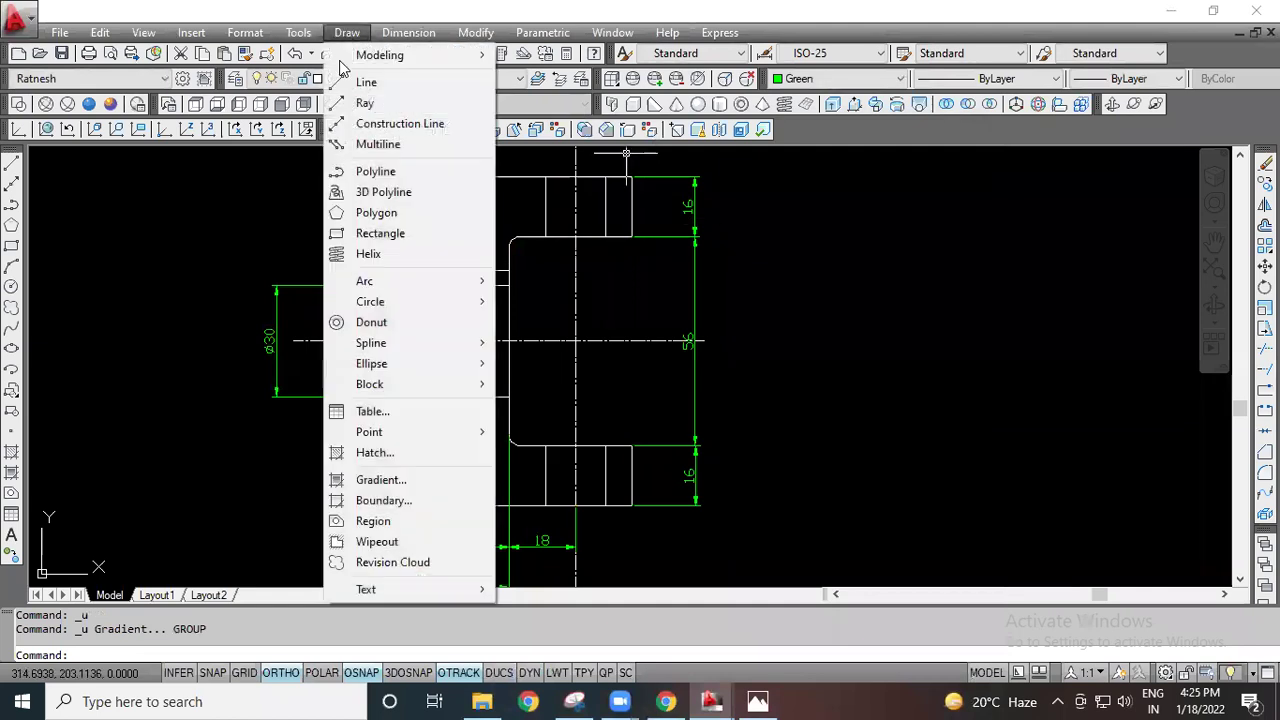
click(373, 452)
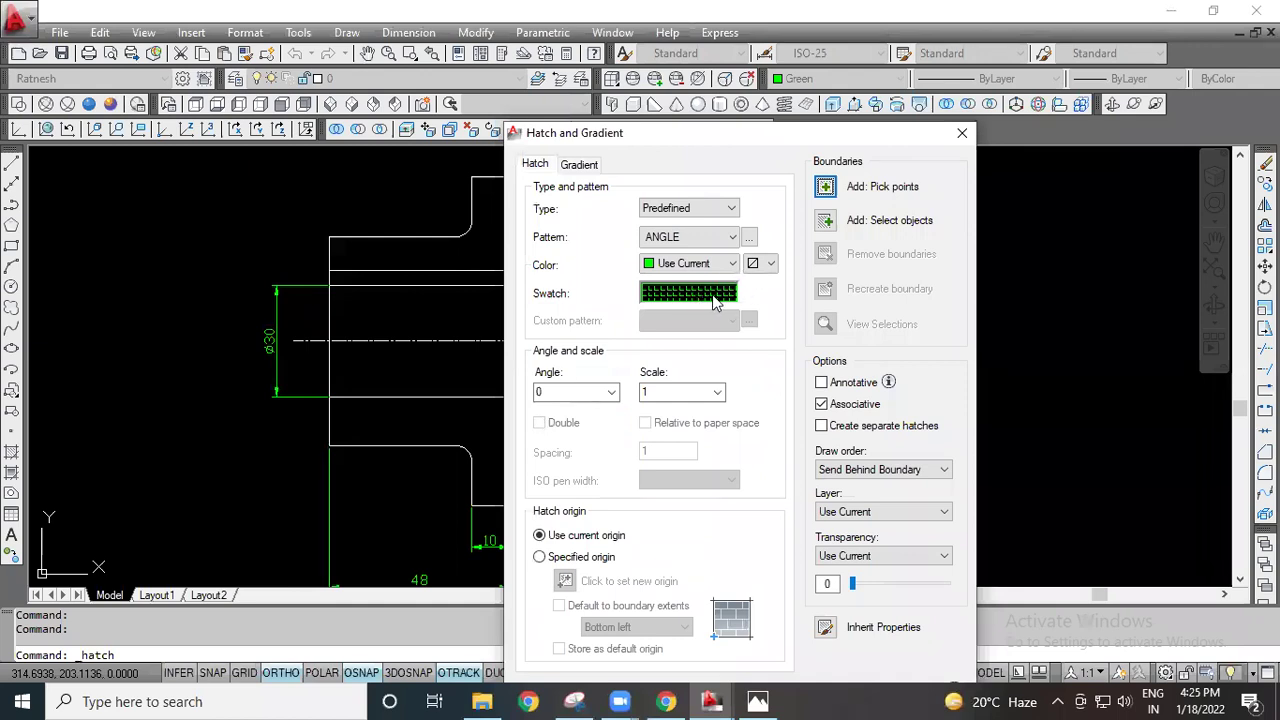
click(714, 300)
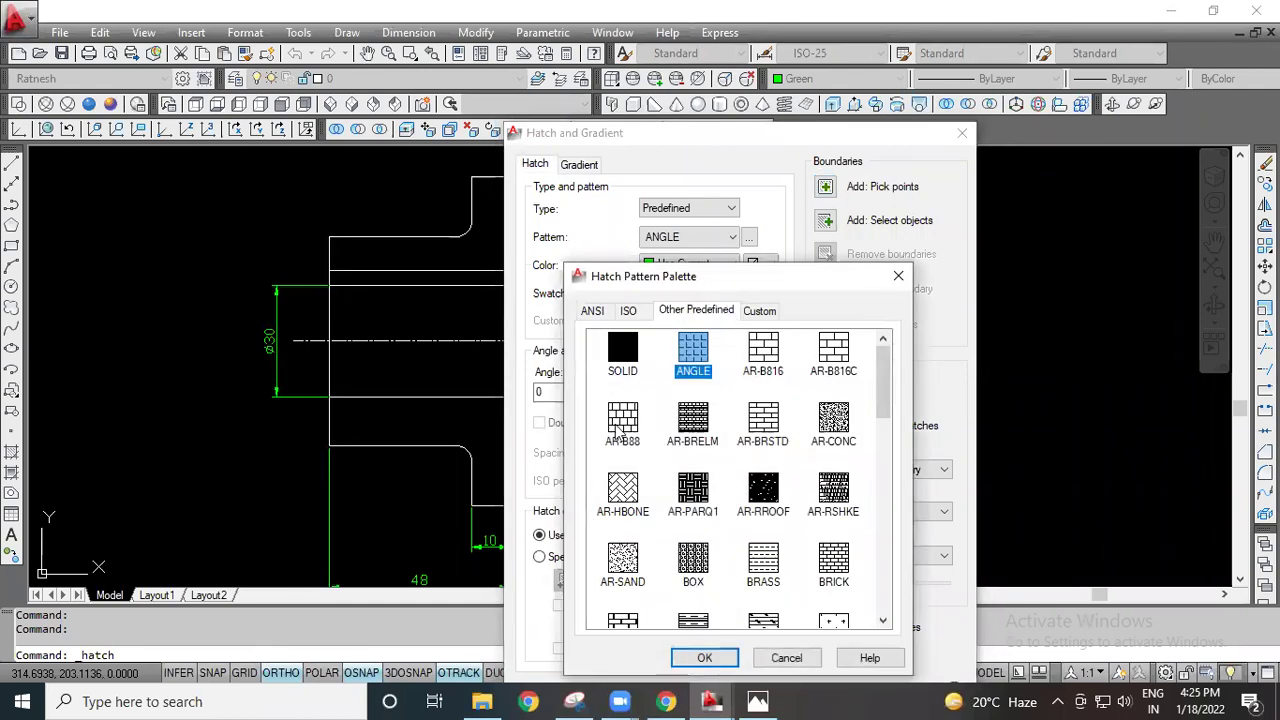
click(592, 312)
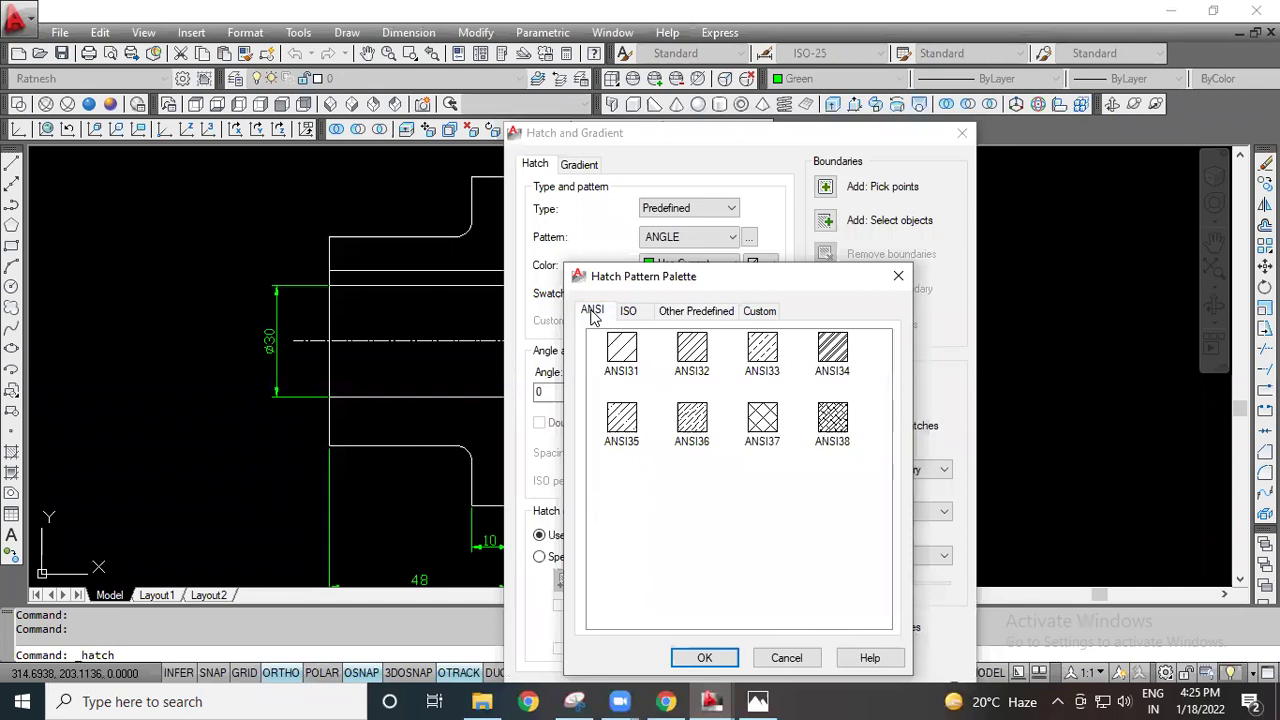
click(621, 350)
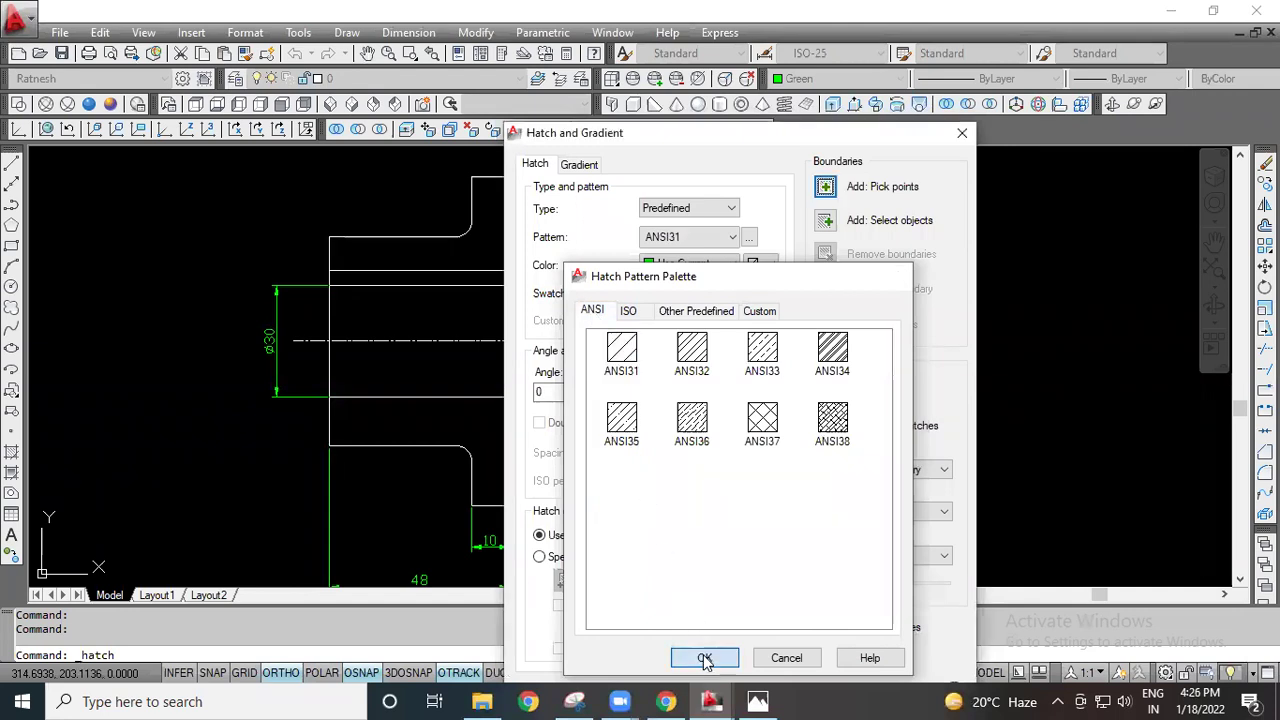
click(704, 657)
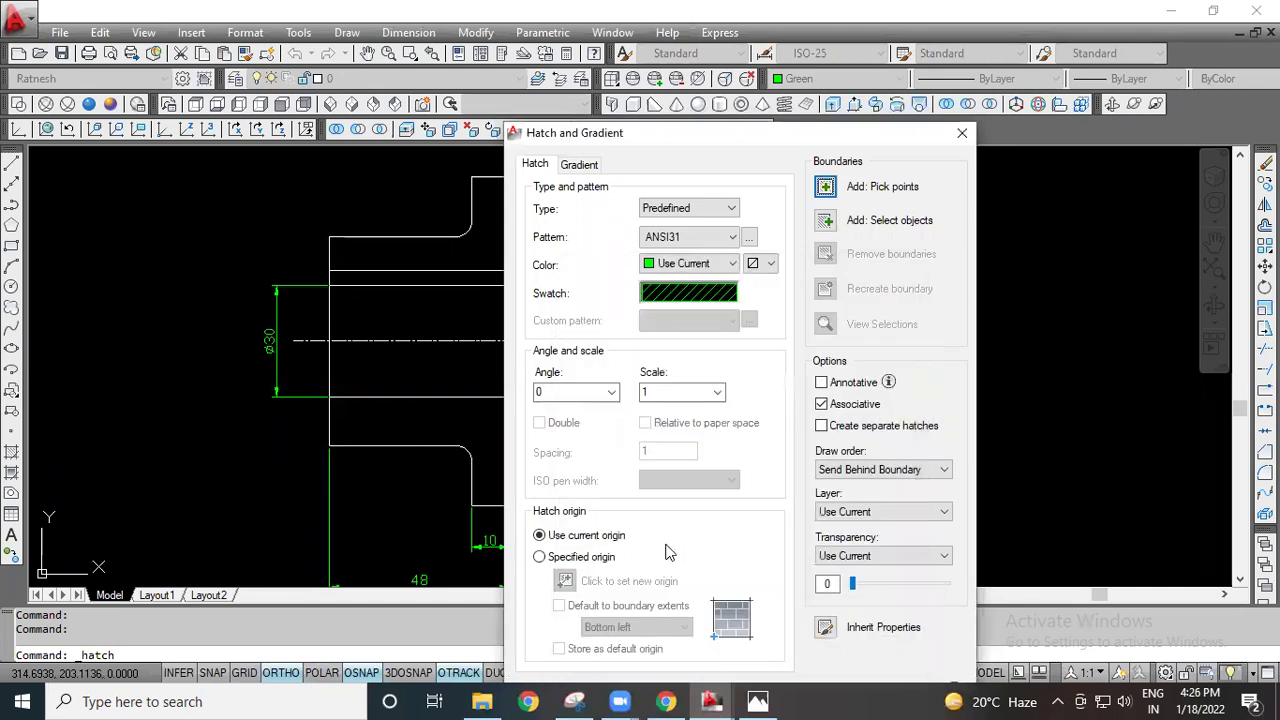
Step: Hatch the four cut regions of the fork section: the upper and lower bodies and both narrow end pieces
click(825, 186)
click(503, 205)
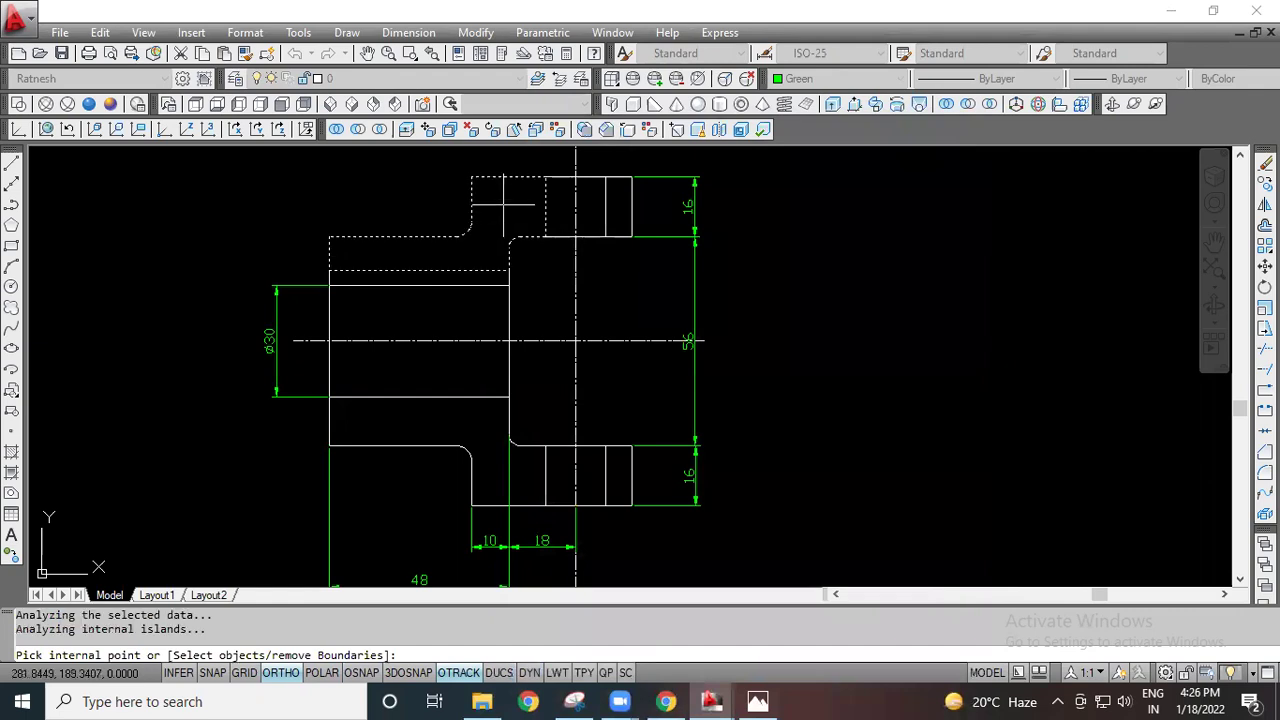
click(617, 200)
click(470, 418)
click(608, 468)
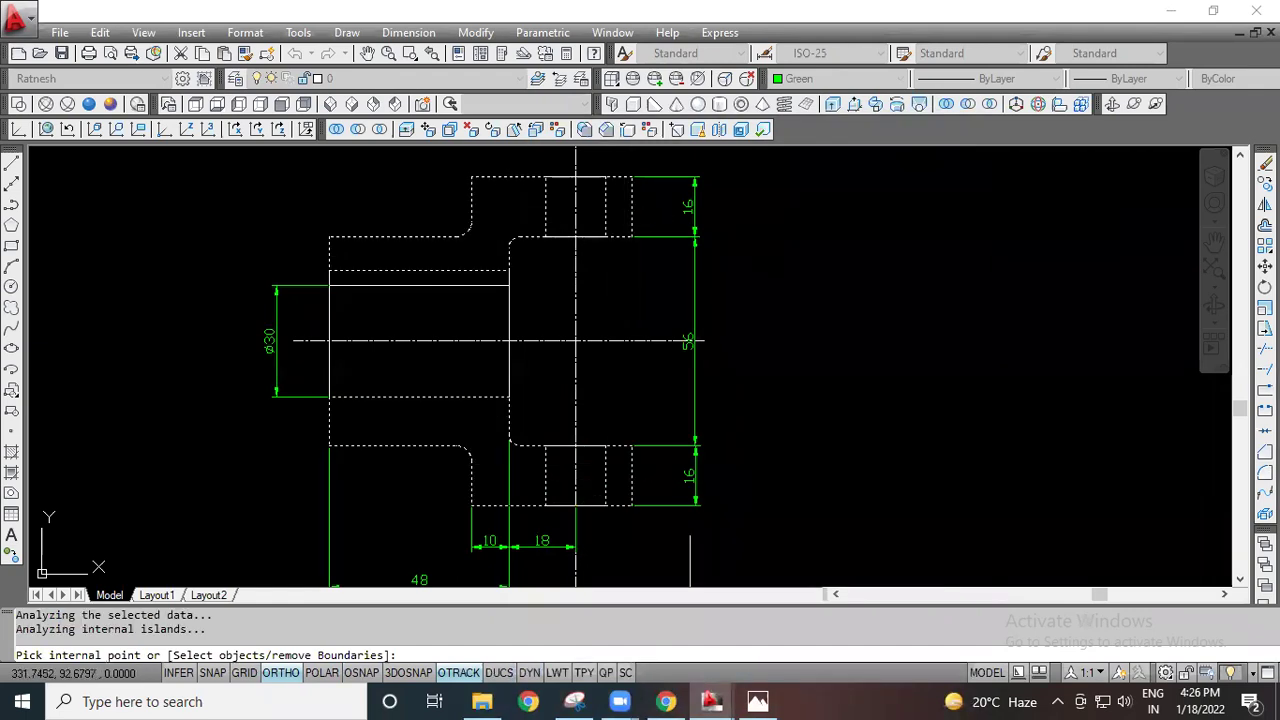
key(Return)
key(Return)
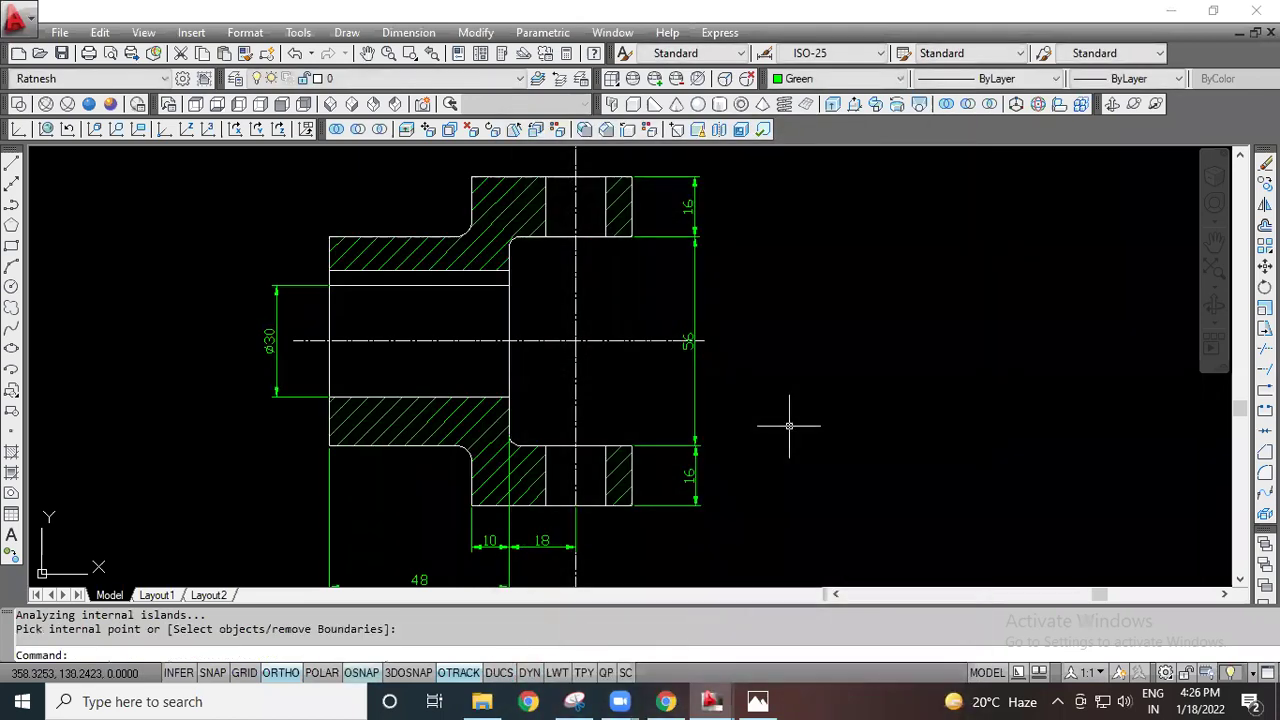
key(Escape)
key(Escape)
Step: Change the section hatch's color to ByBlock
scroll(500, 320, down, 2)
scroll(512, 397, up, 1)
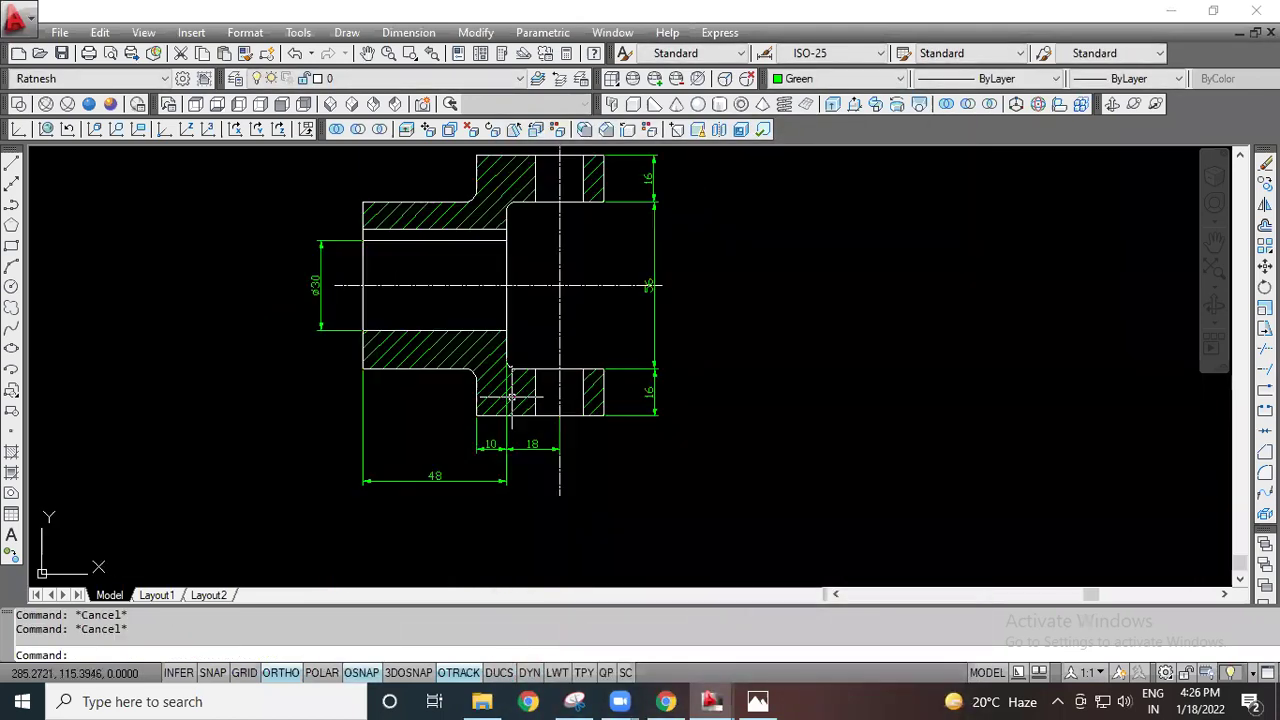
click(505, 182)
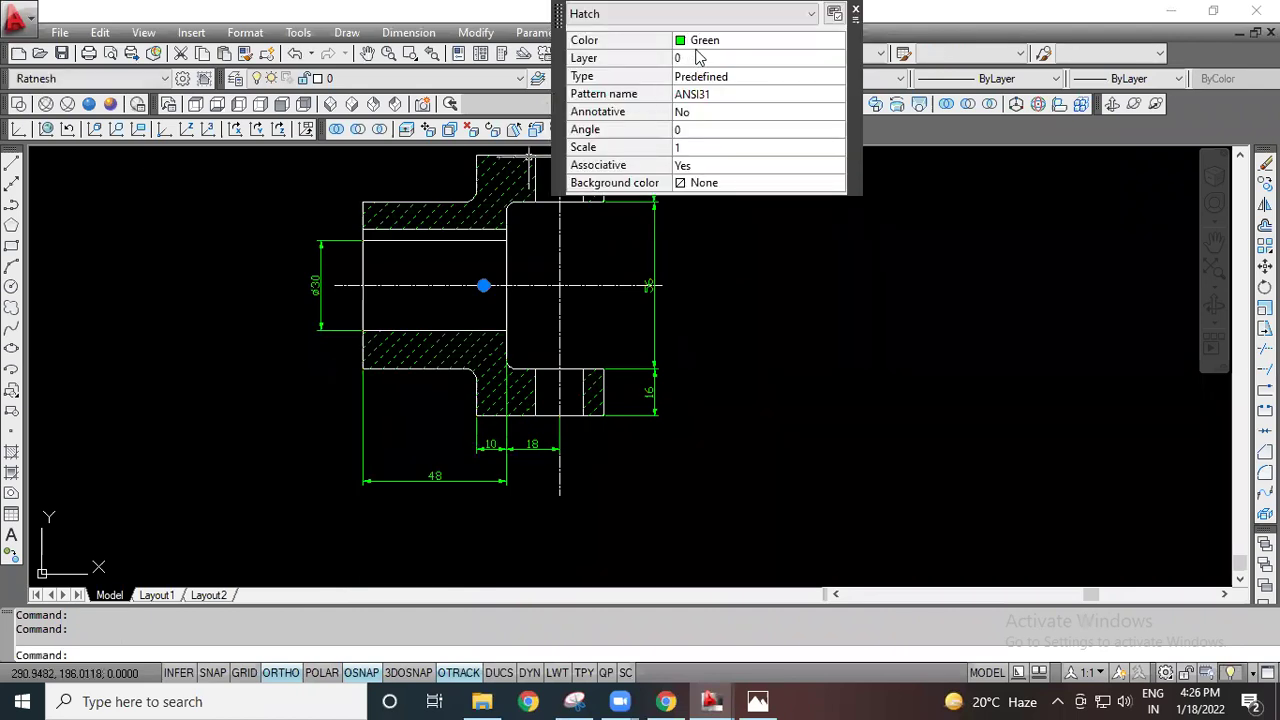
click(715, 42)
click(714, 40)
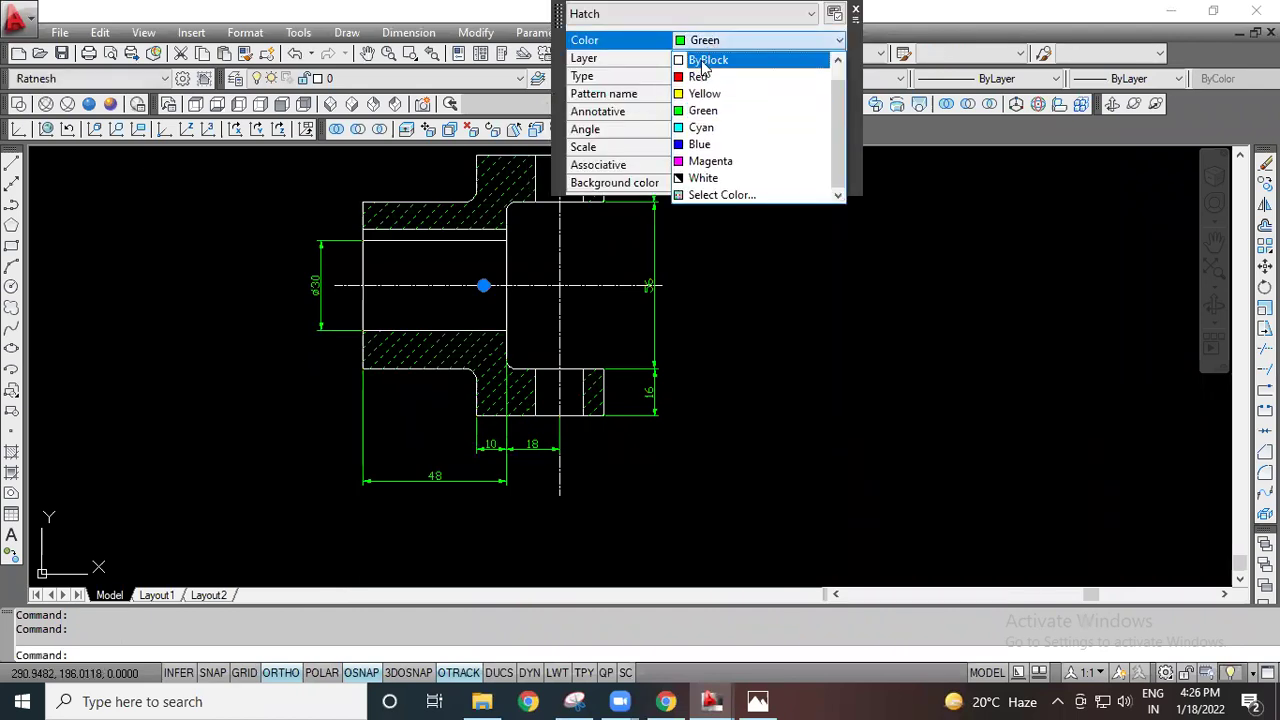
click(707, 60)
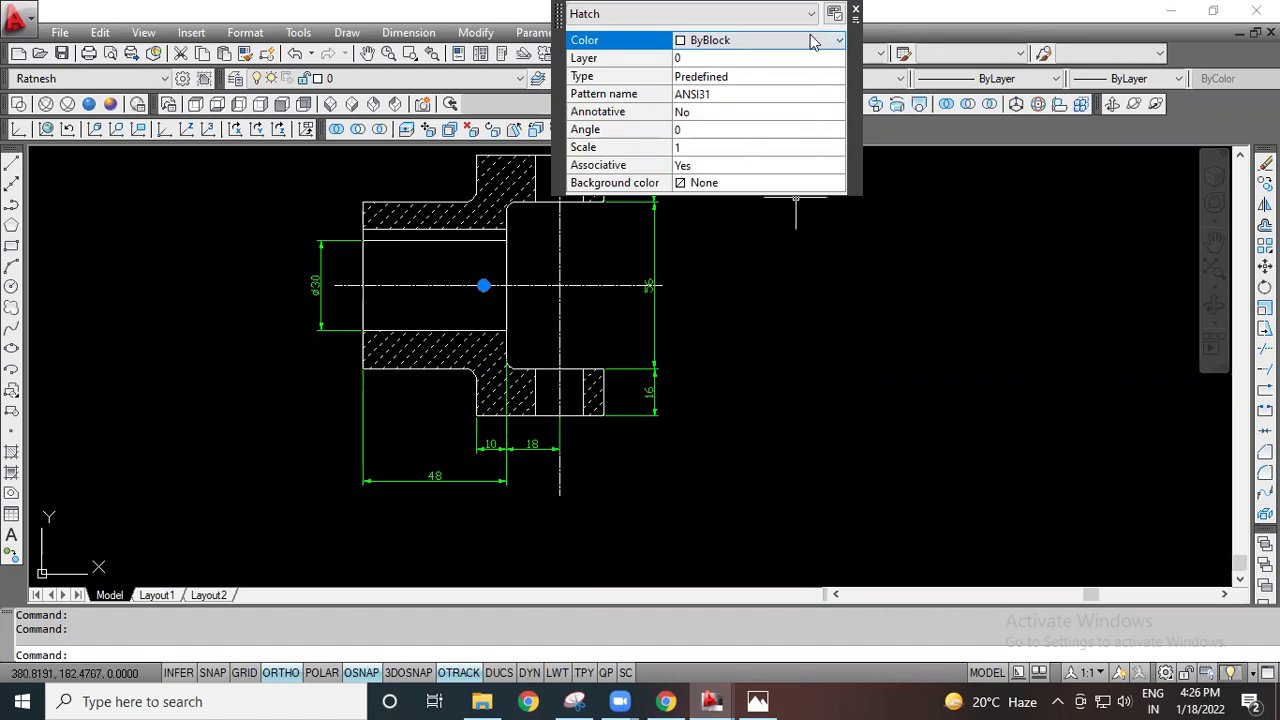
key(Escape)
key(Escape)
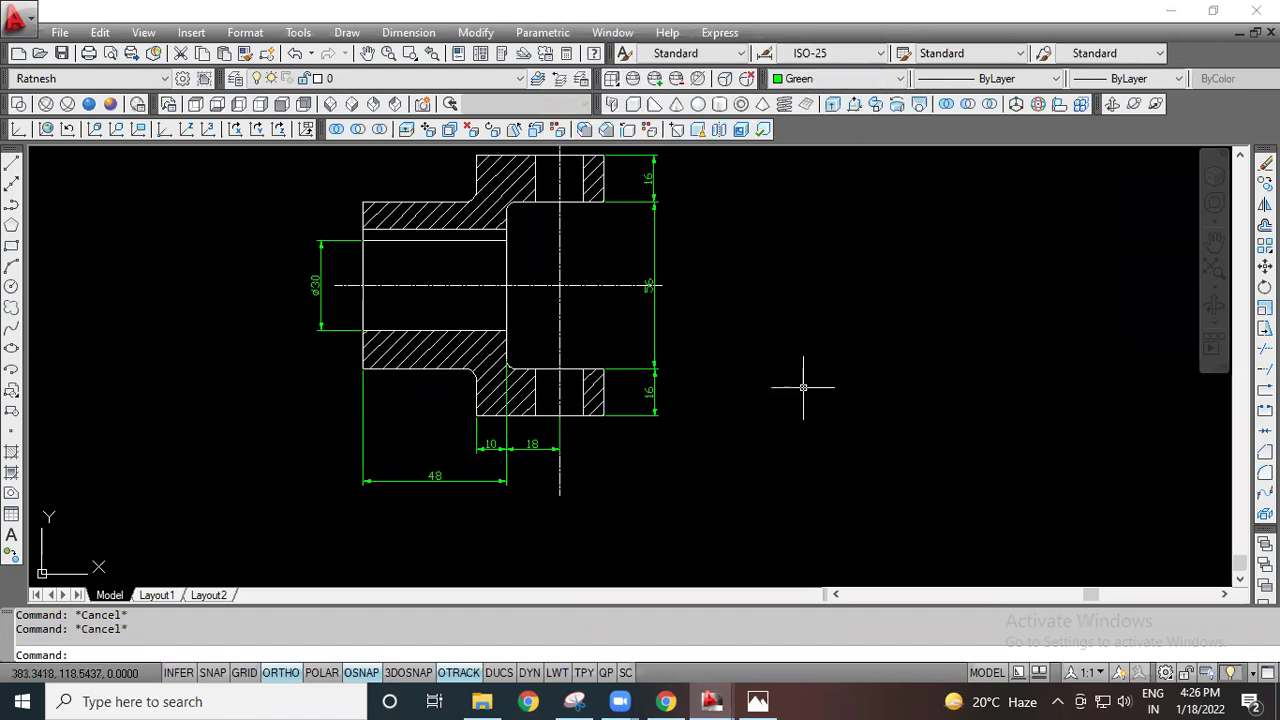
Step: Add the multiline text "KEY WAY 8X4" above the hub of the fork section, checking the wording in the reference image
middle_drag(777, 360, 811, 462)
click(347, 32)
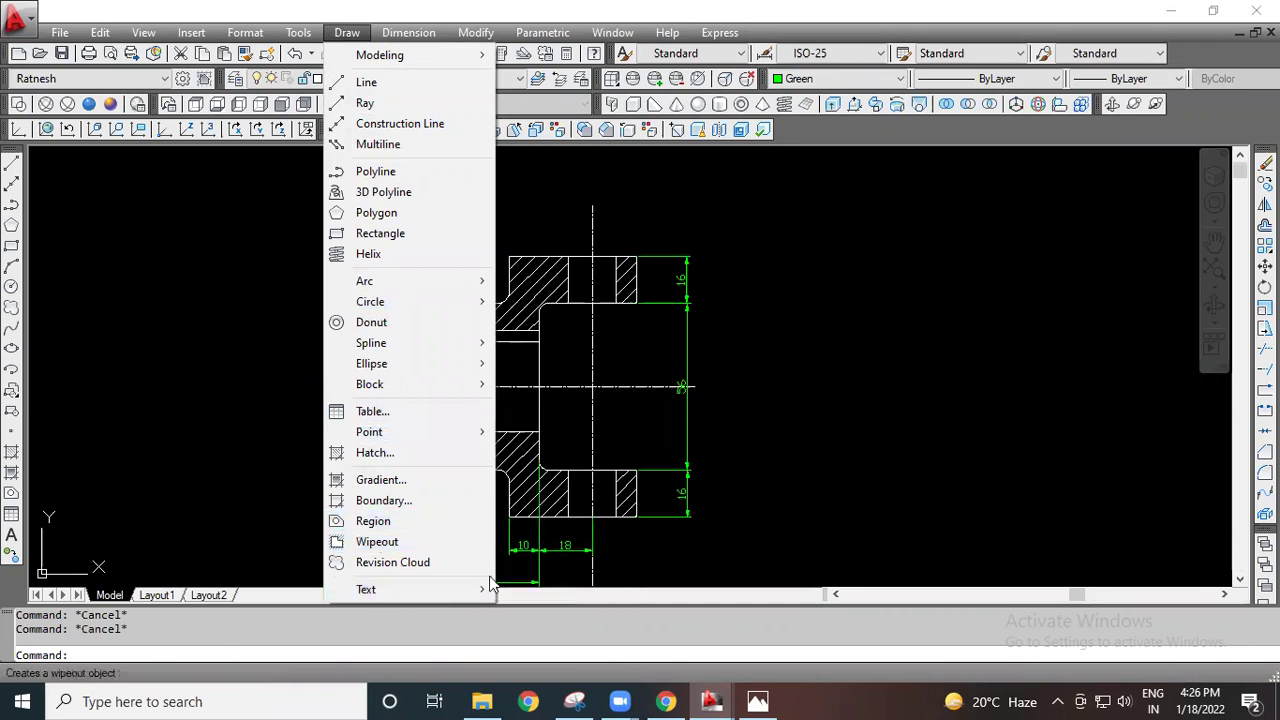
mouse_move(418, 591)
click(530, 589)
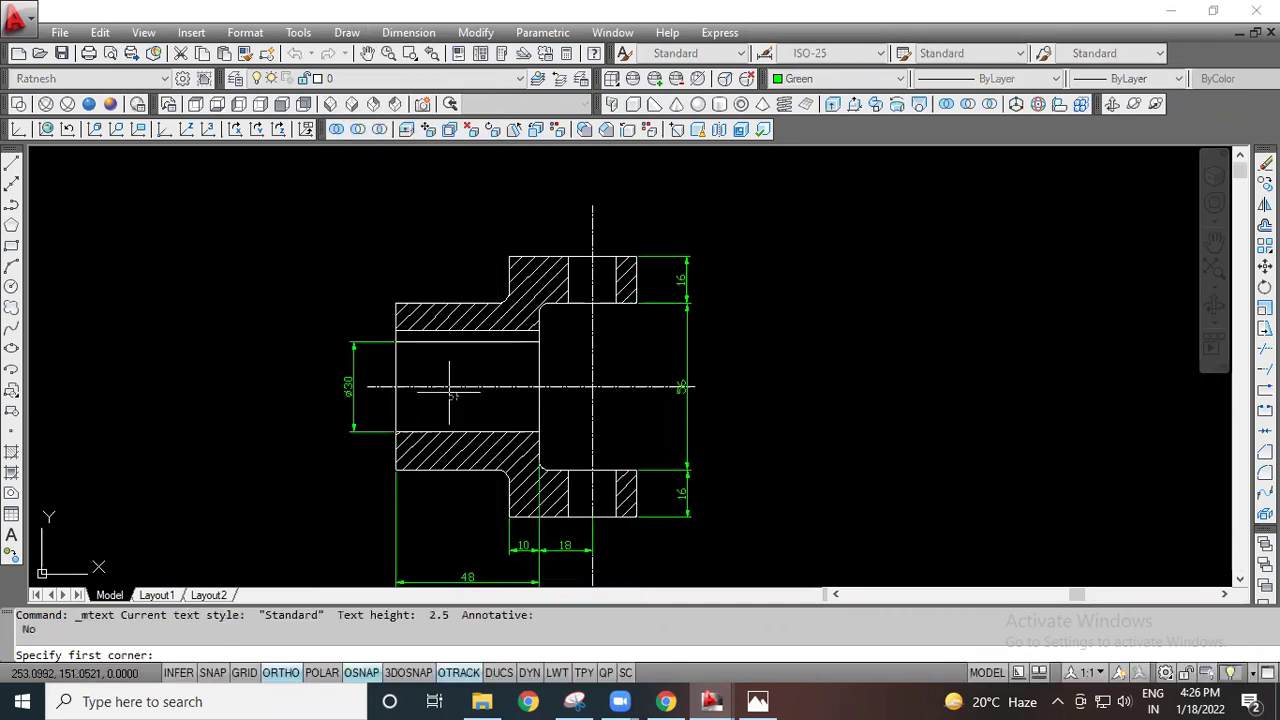
scroll(450, 350, up, 1)
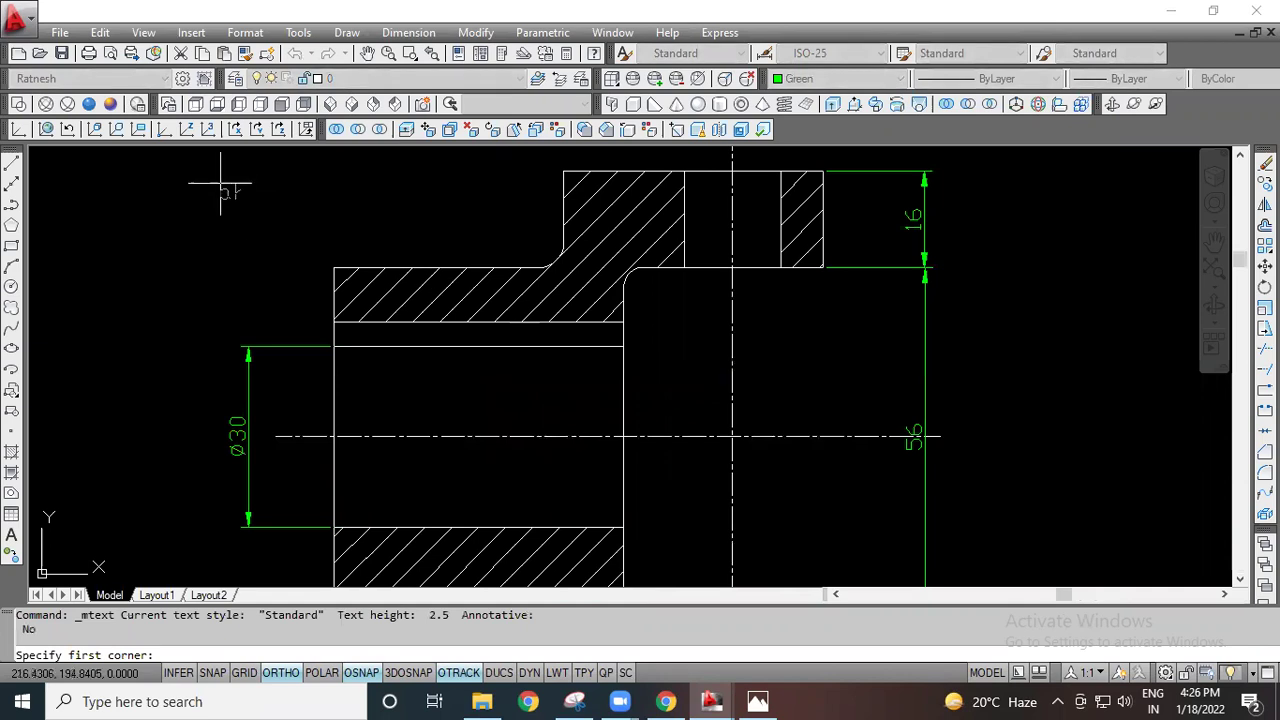
middle_drag(255, 212, 319, 327)
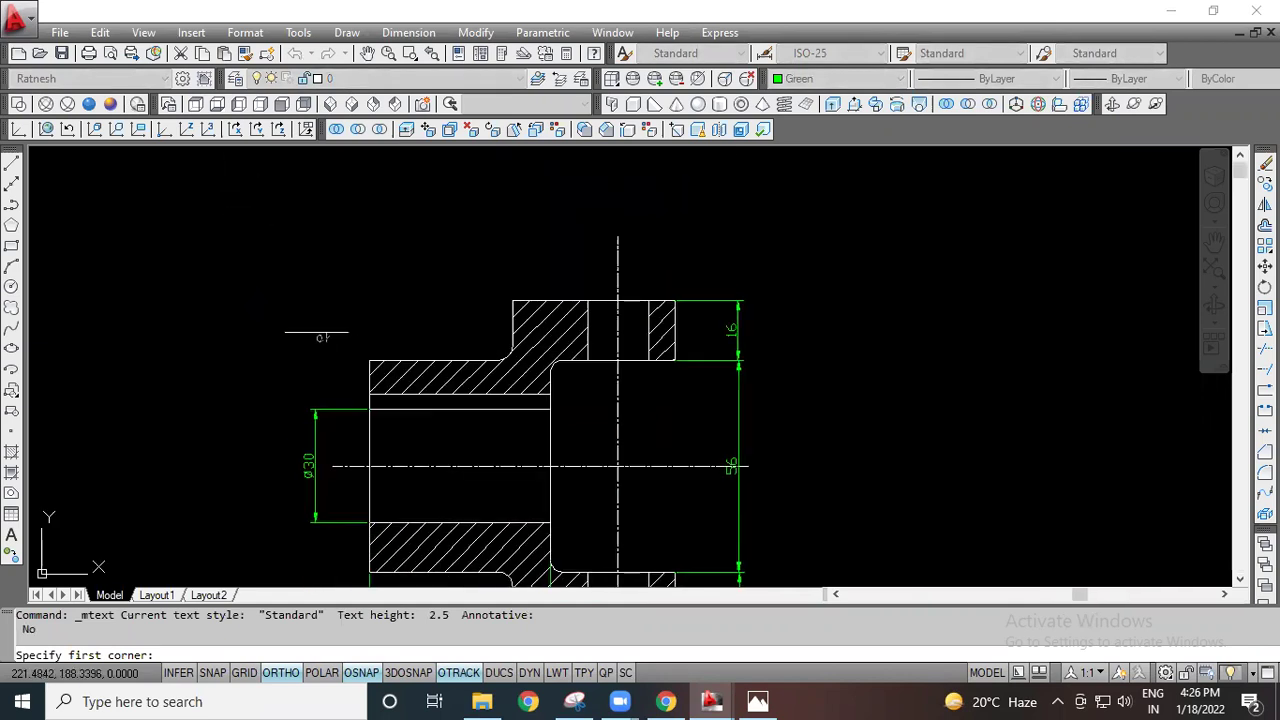
click(281, 278)
click(395, 300)
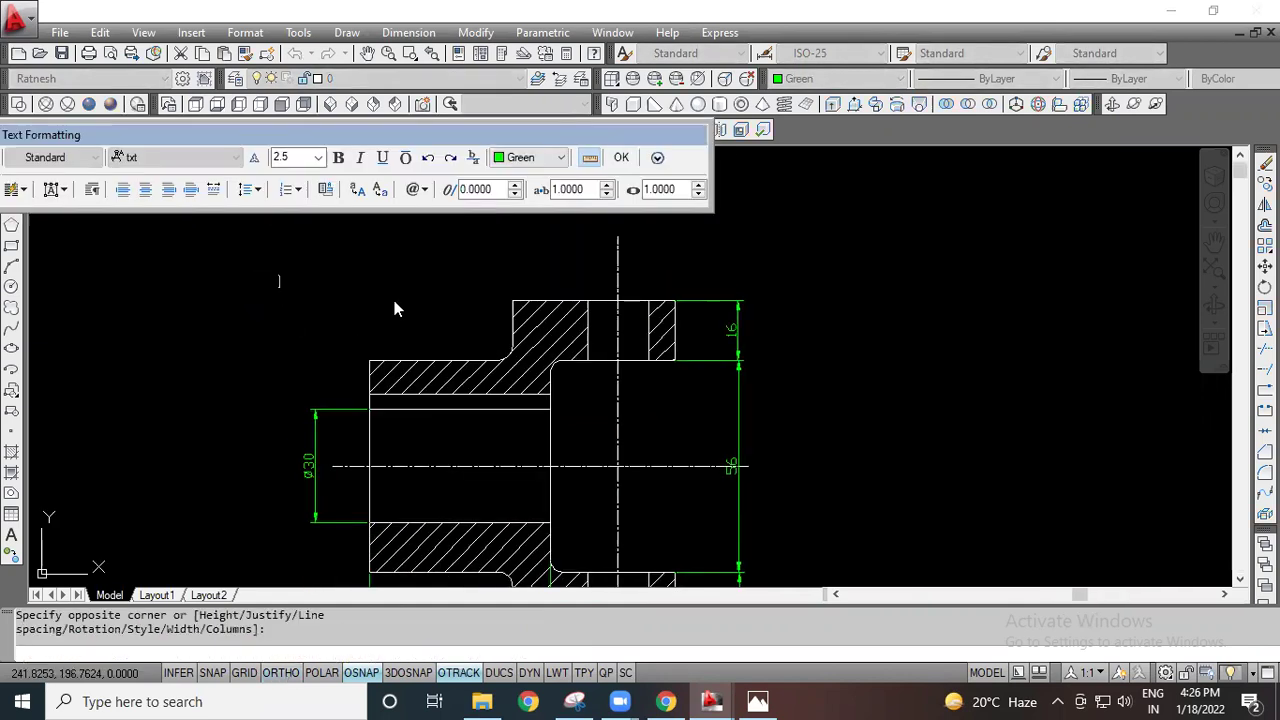
click(757, 701)
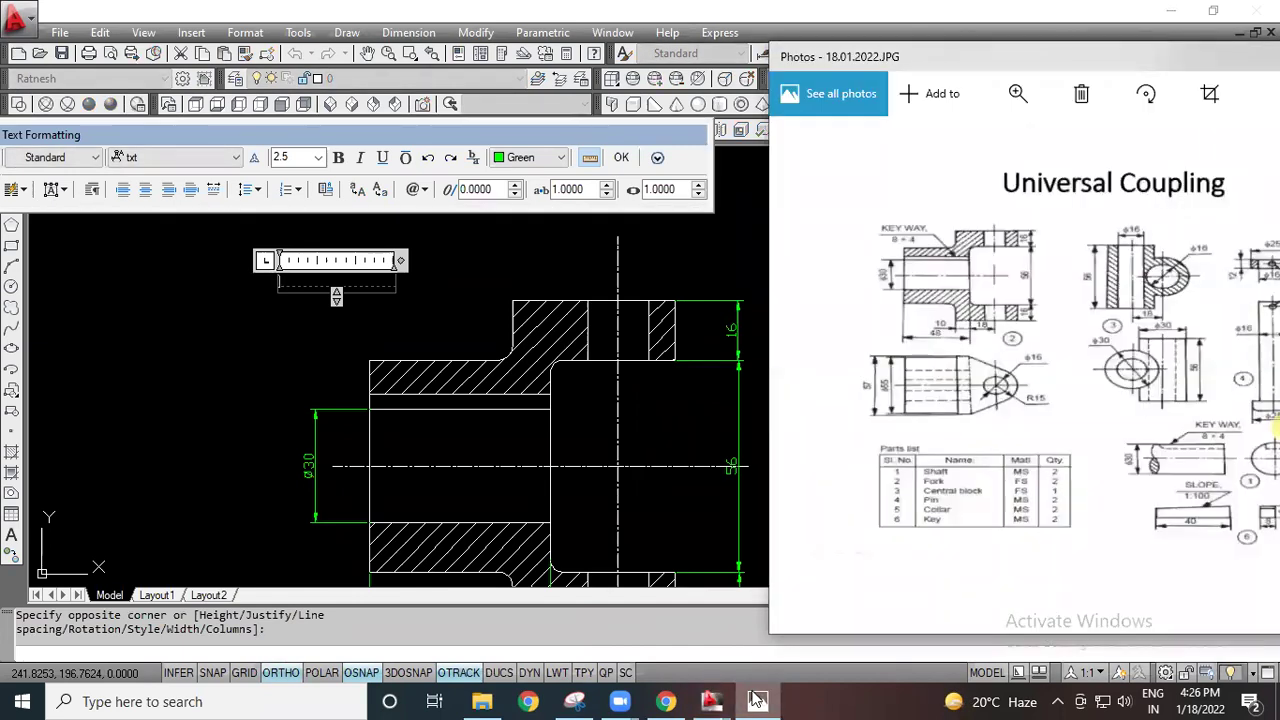
click(757, 701)
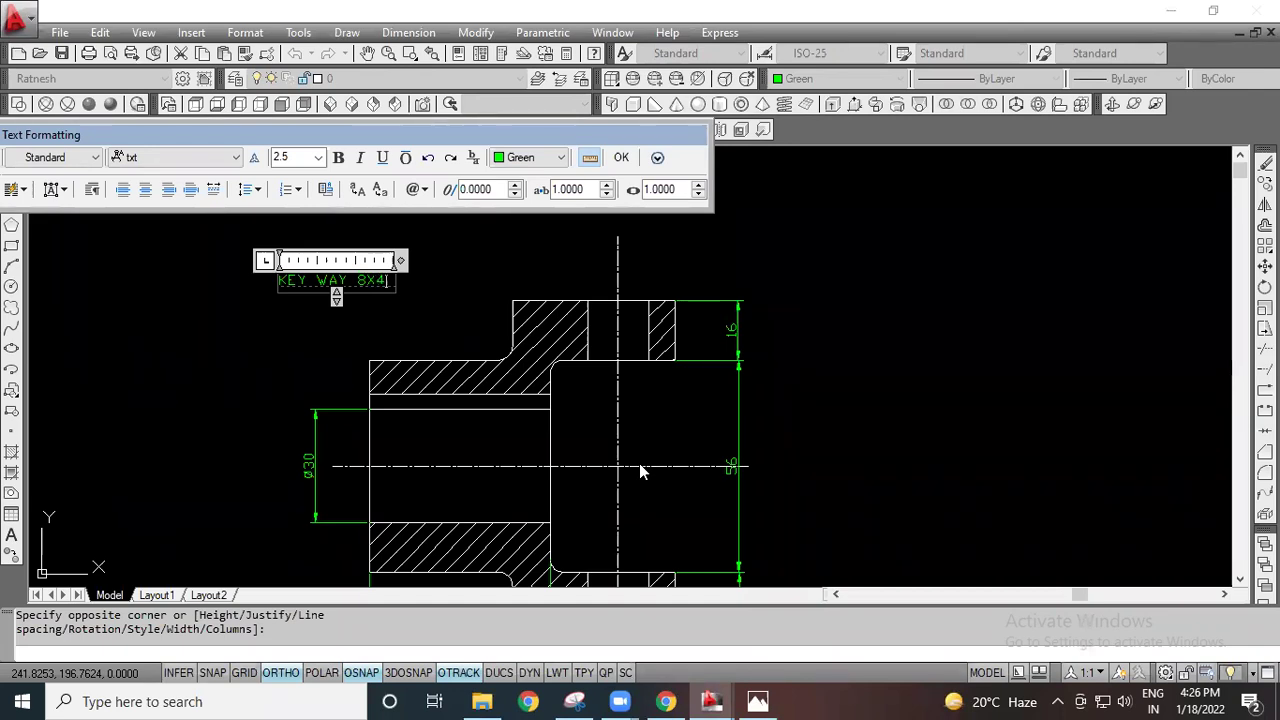
click(623, 157)
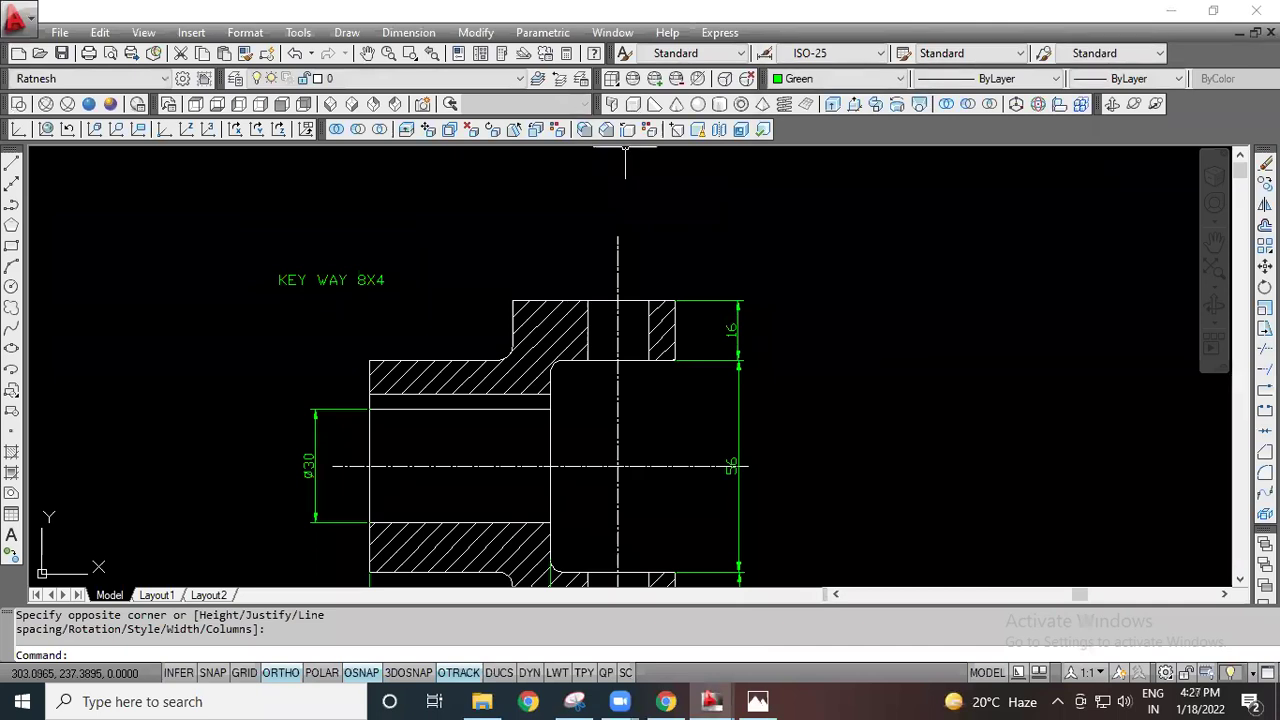
Step: Examine the fork's views in the reference image 18.01.2022.JPG in Photos and return to the AutoCAD drawing
click(11, 162)
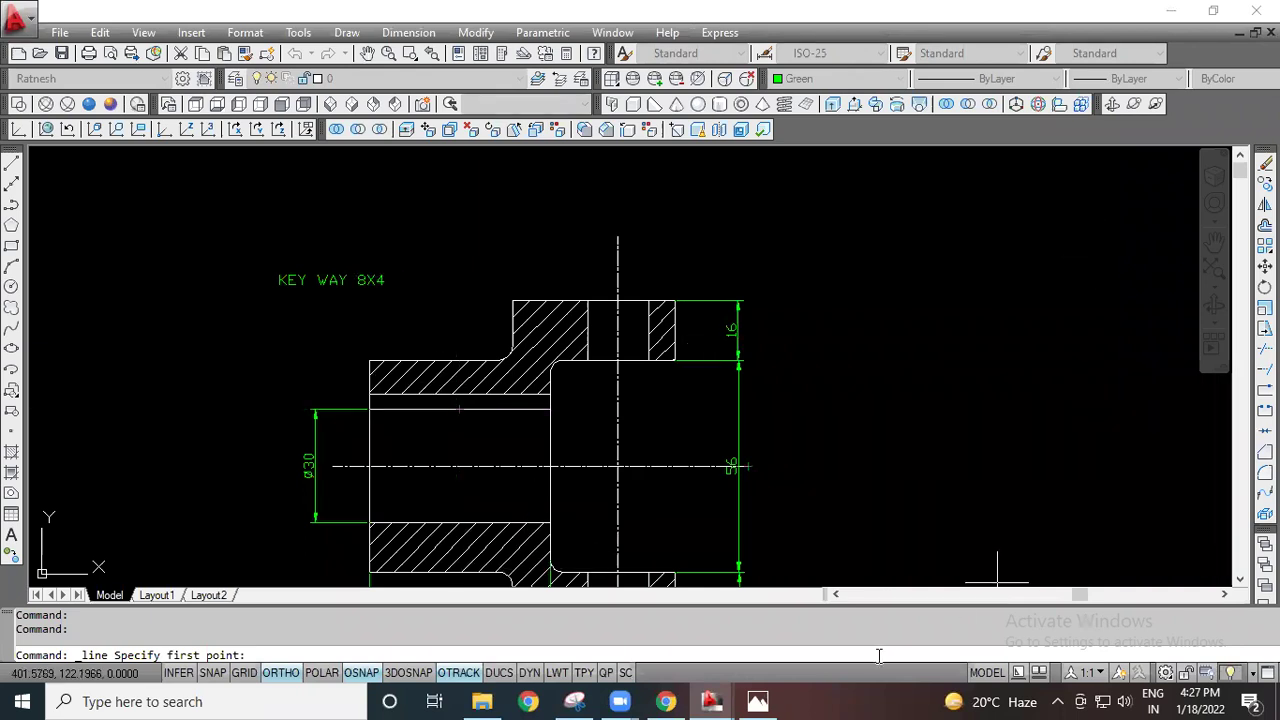
click(756, 700)
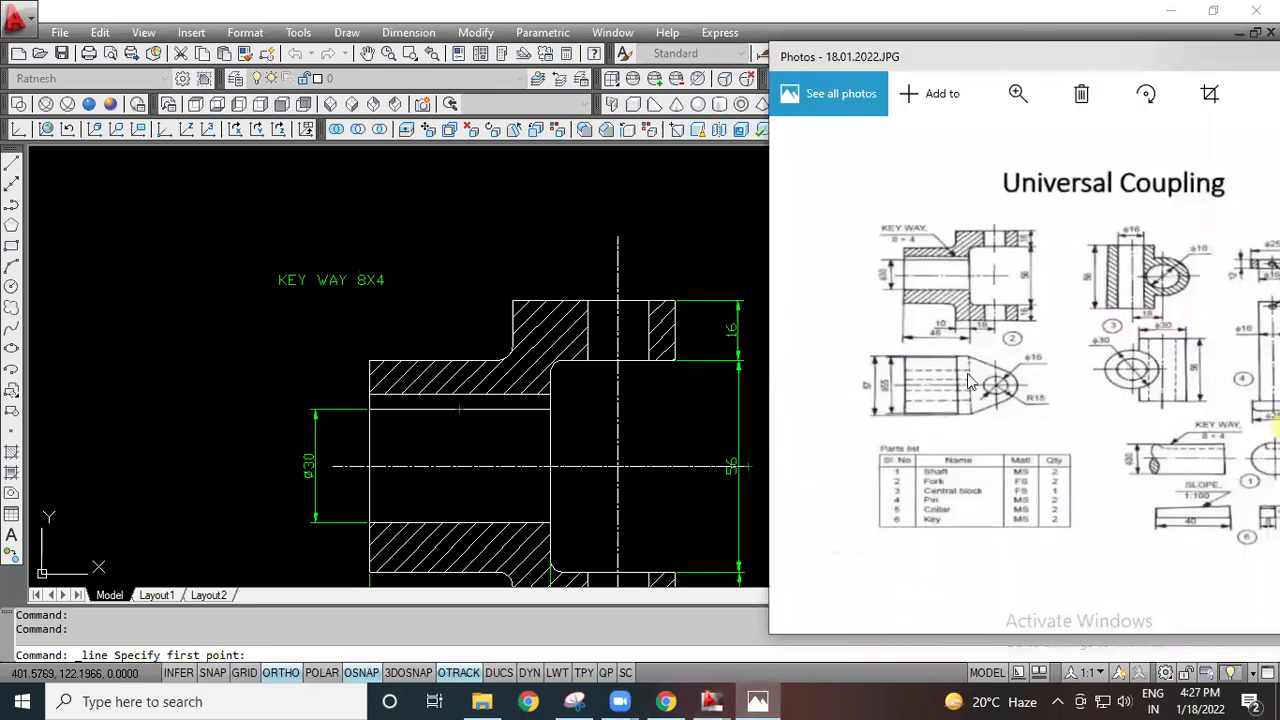
scroll(980, 395, up, 3)
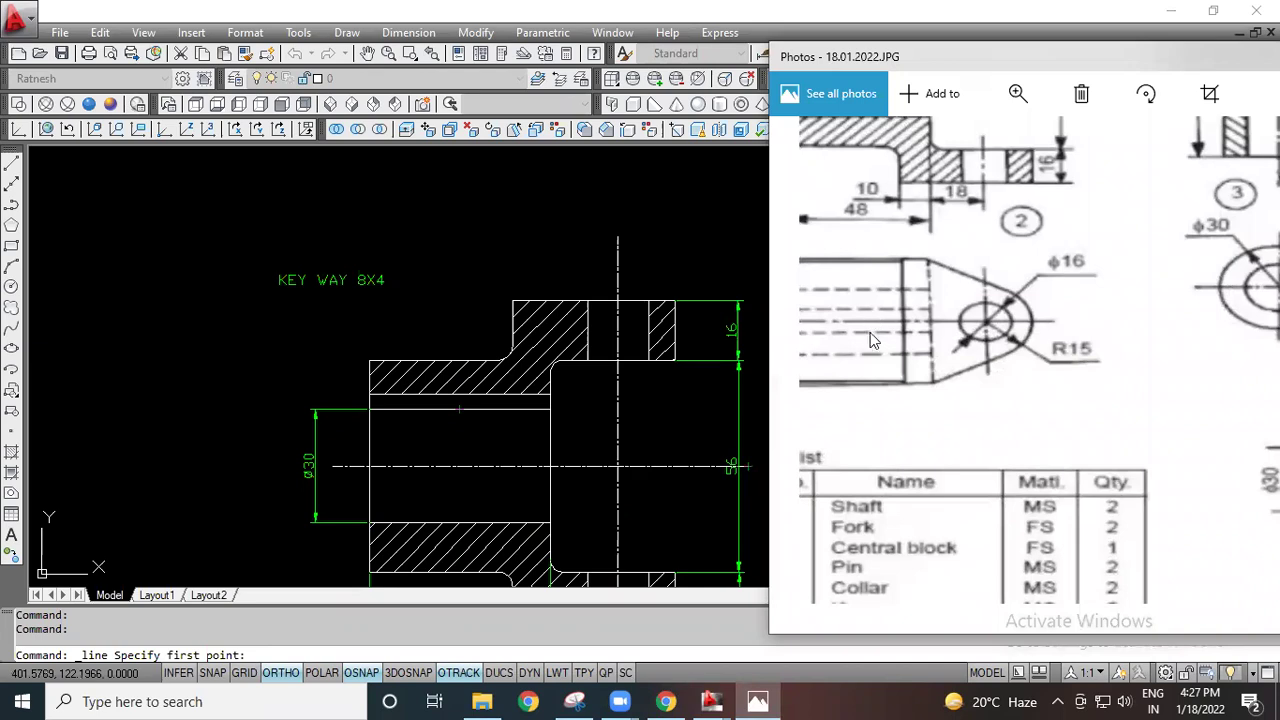
click(1170, 11)
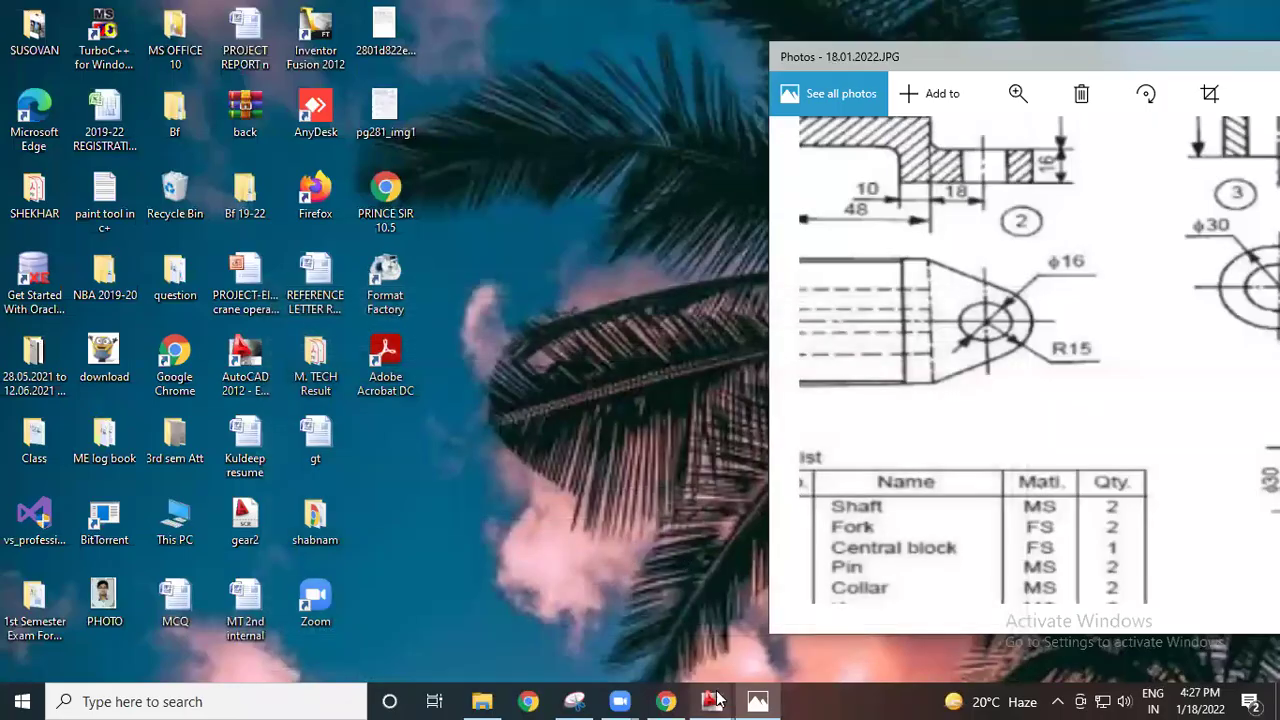
mouse_move(712, 701)
click(900, 622)
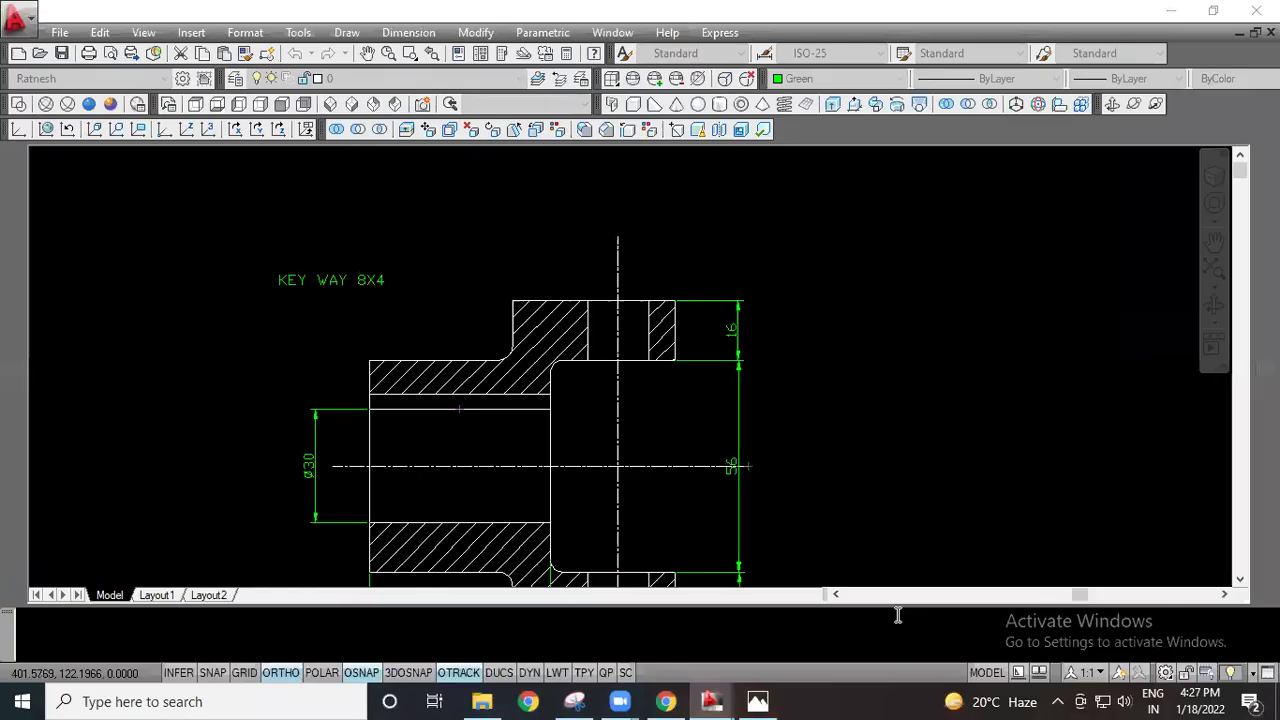
scroll(450, 296, down, 3)
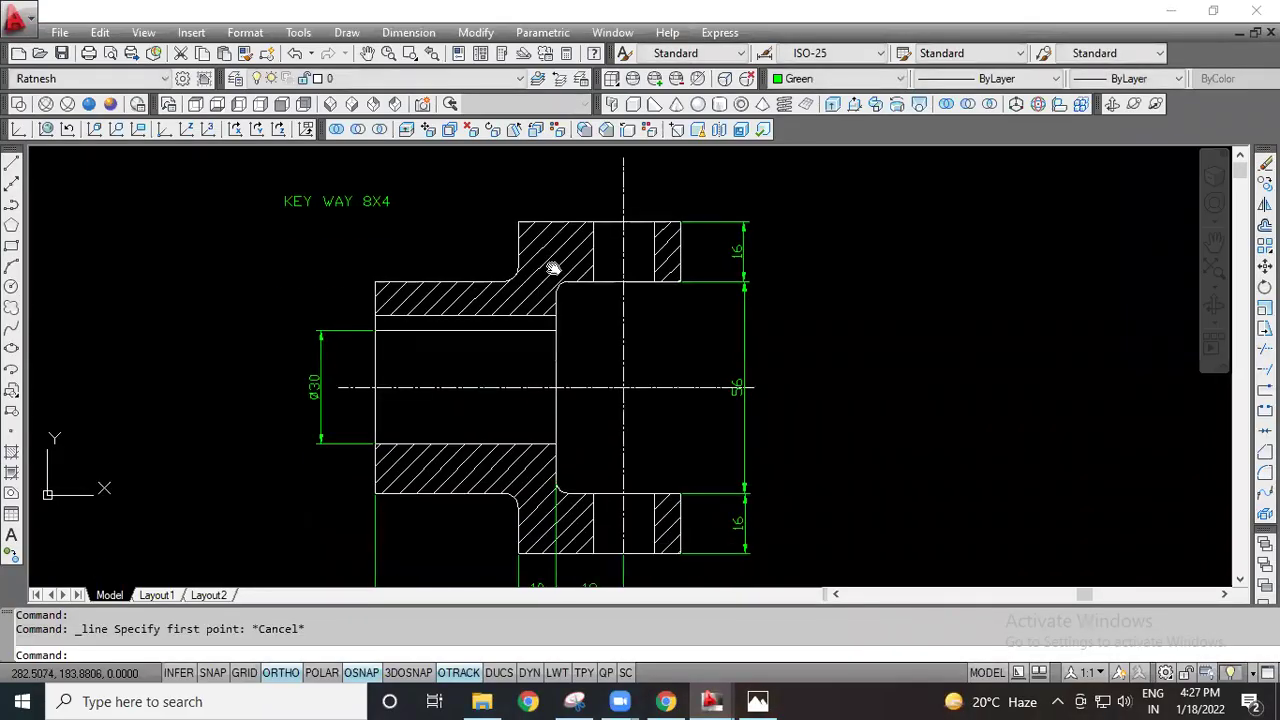
scroll(415, 290, up, 2)
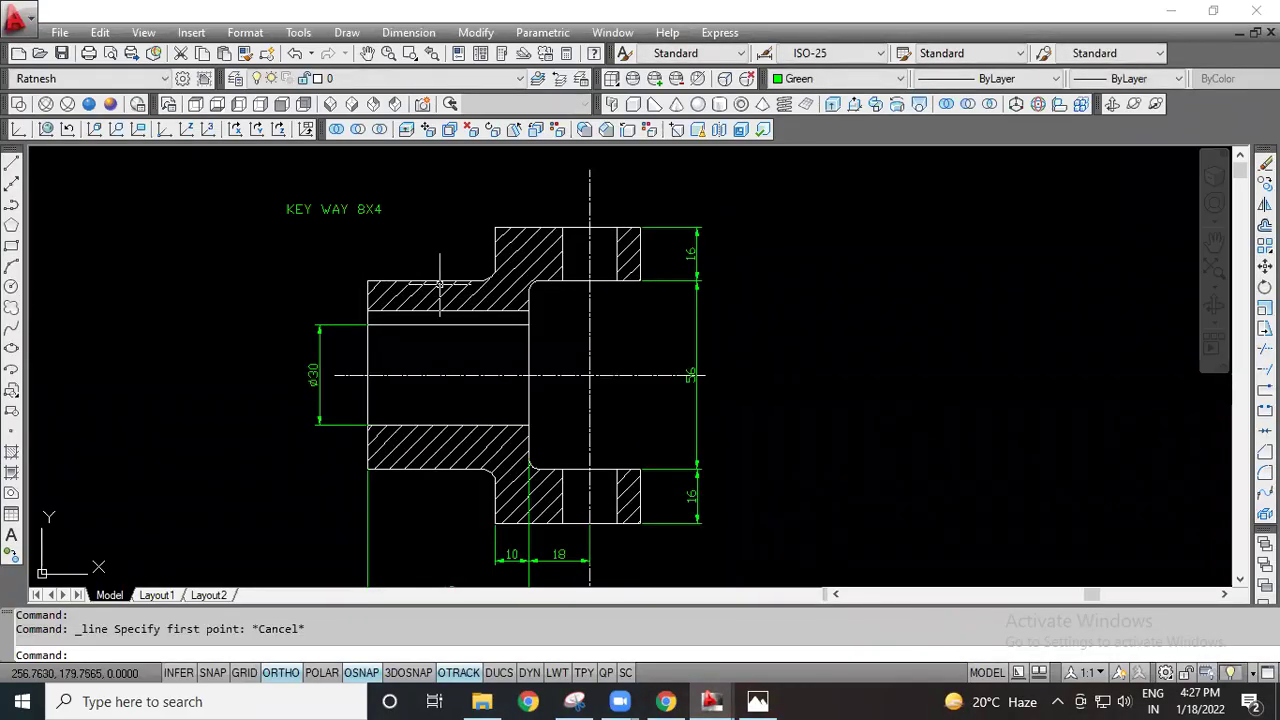
Step: Draw the key way callout's leader as a horizontal line beneath the text, continuing diagonally into the keyway slot of the section
click(11, 163)
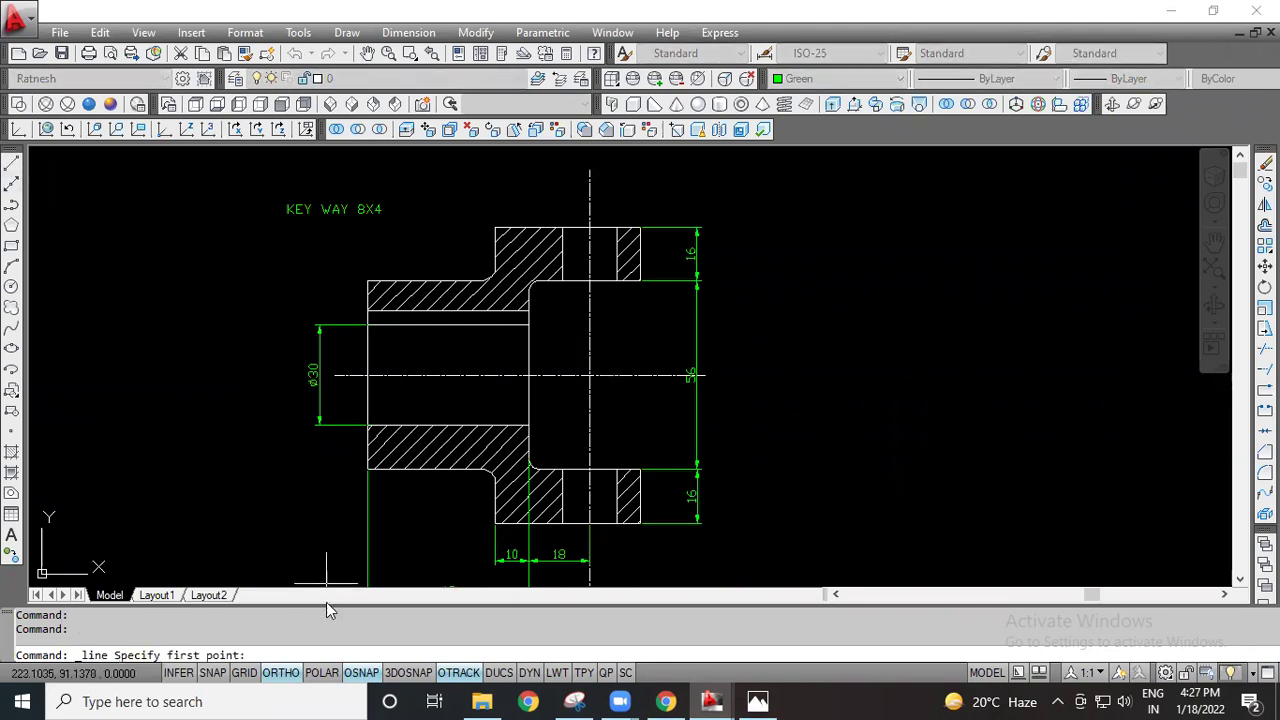
click(282, 674)
scroll(371, 235, up, 2)
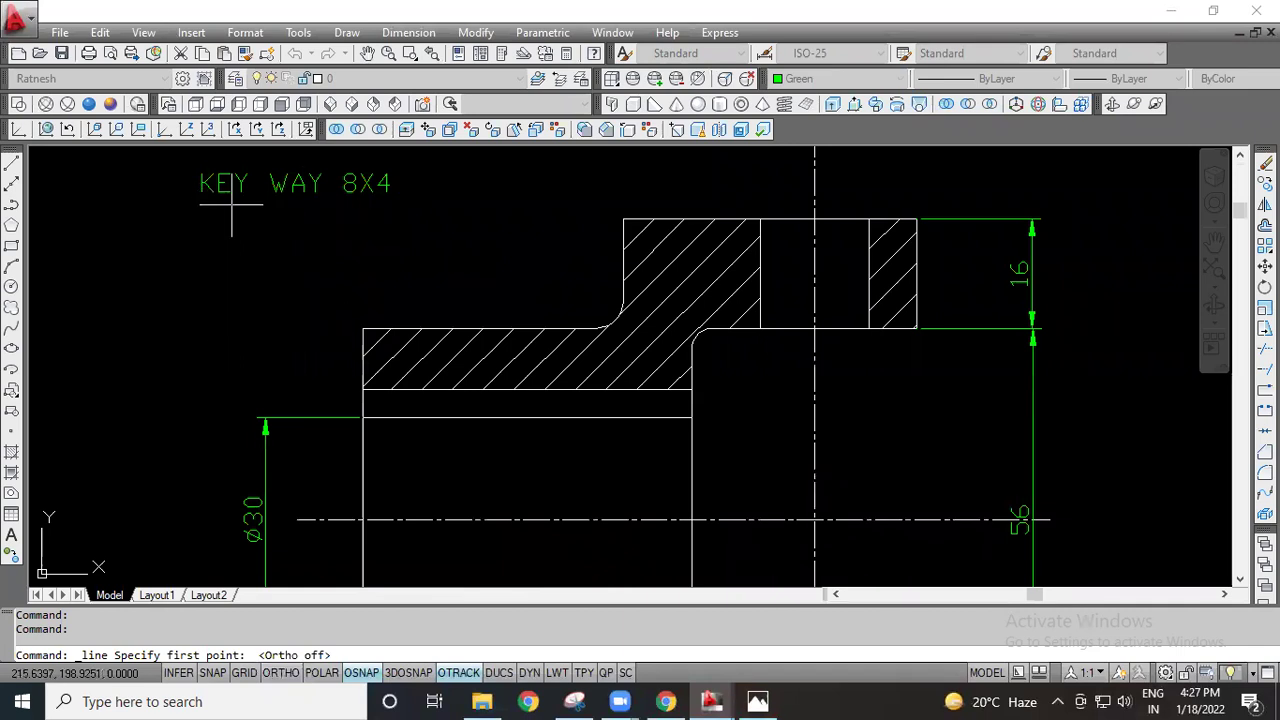
click(197, 201)
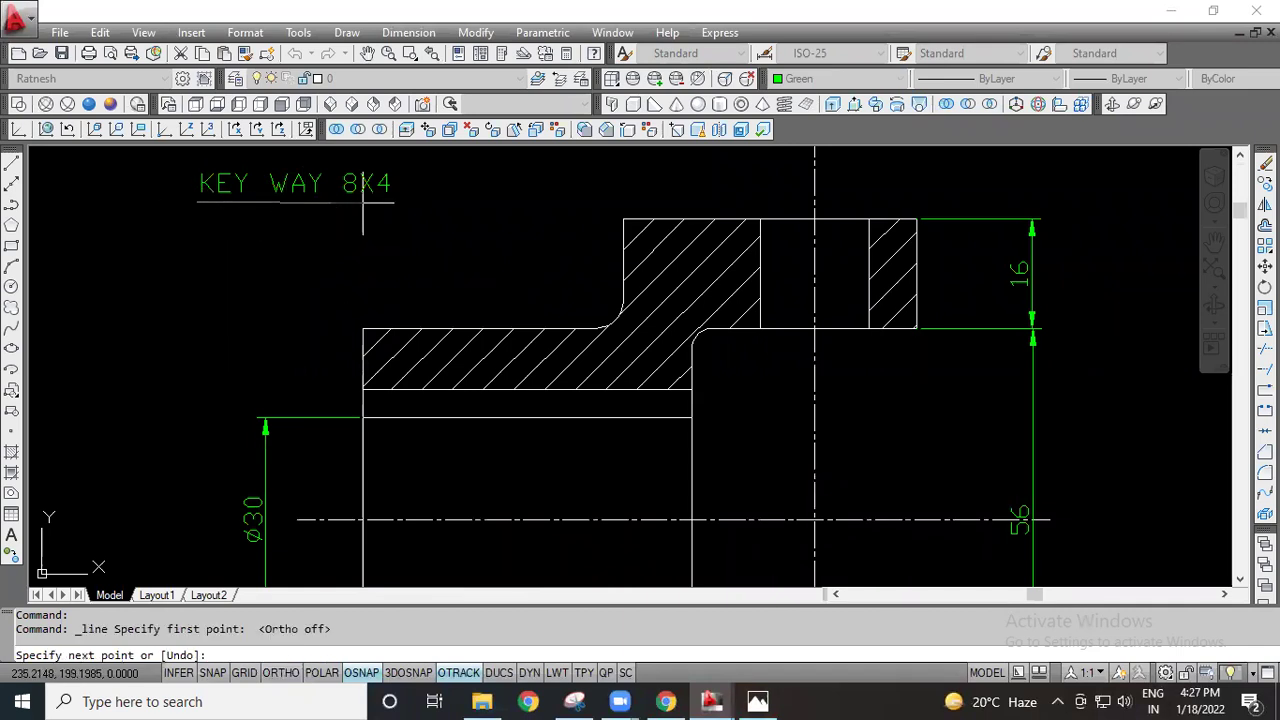
click(281, 672)
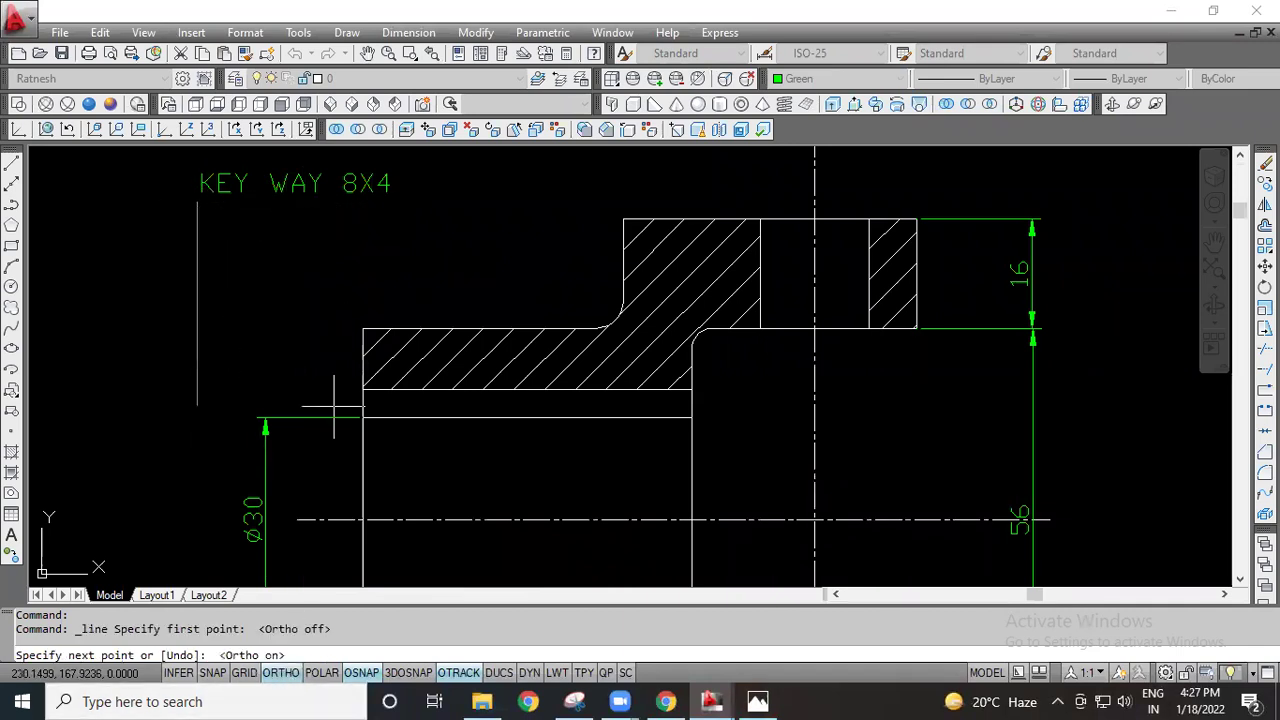
click(394, 202)
click(281, 673)
click(604, 405)
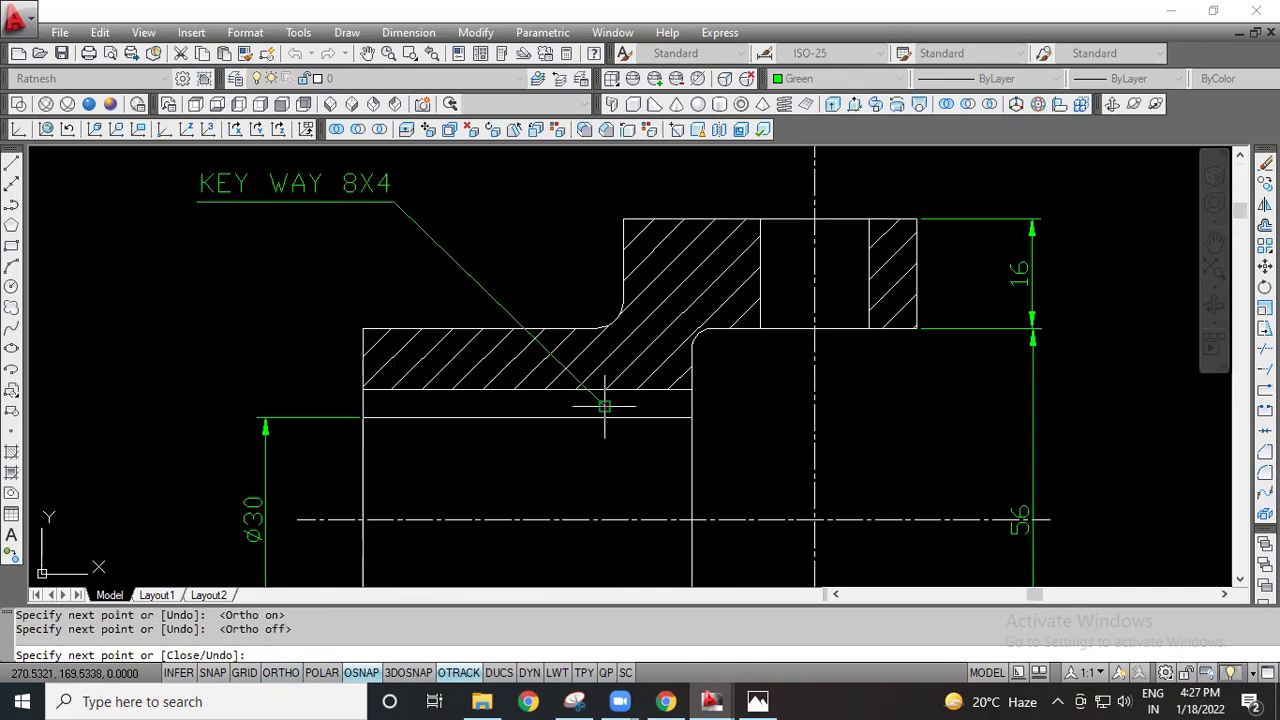
key(Escape)
key(Escape)
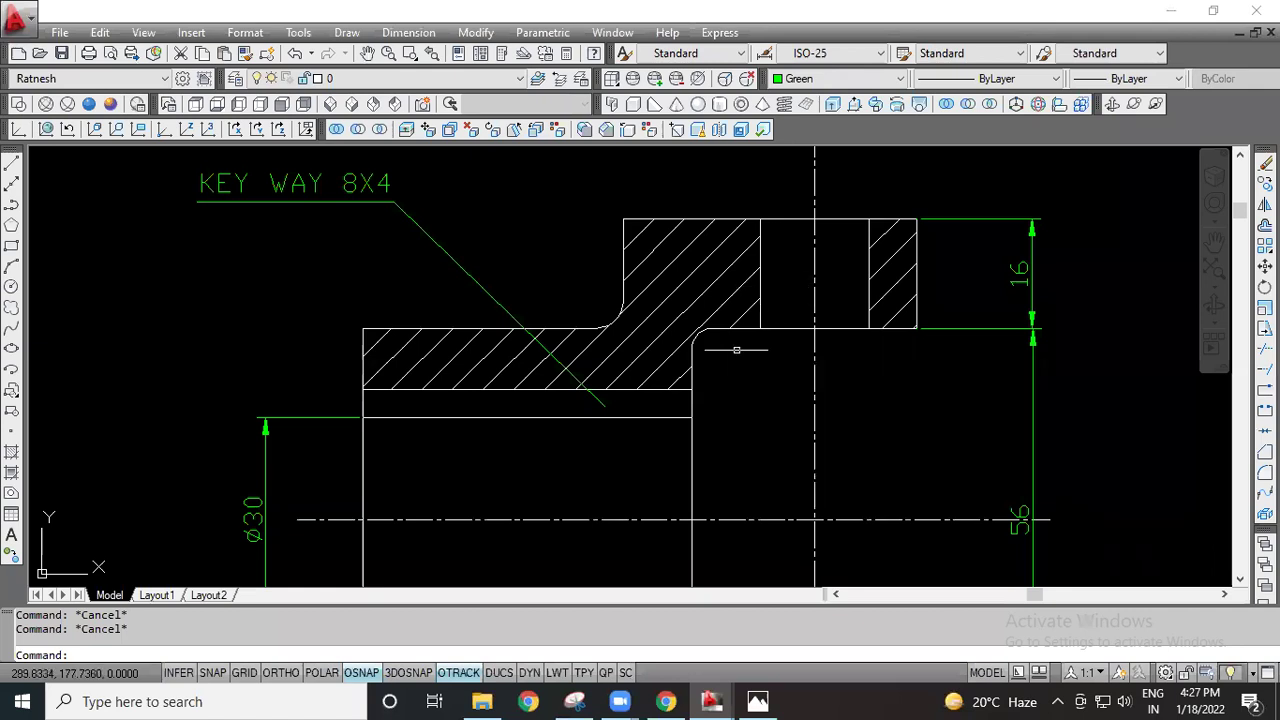
Step: Examine the fork's section and the view below it in the reference image in Photos, then return to the AutoCAD drawing
click(757, 701)
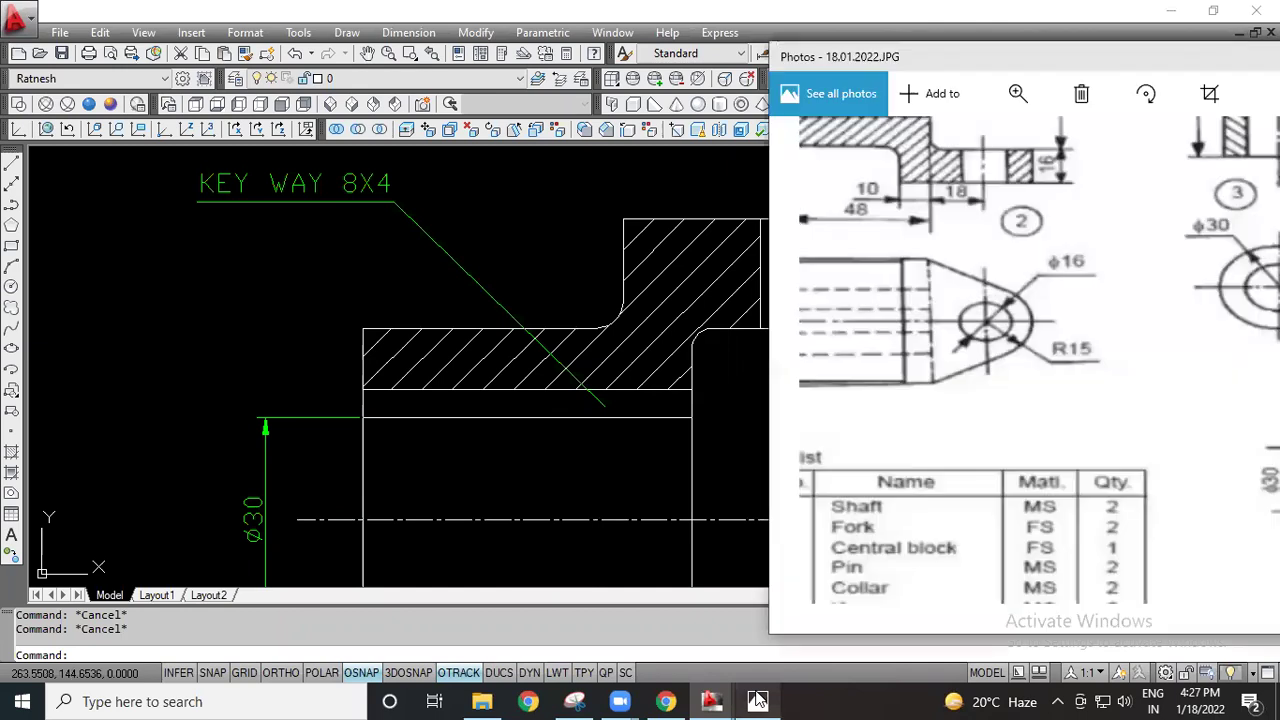
drag(1012, 415, 1131, 556)
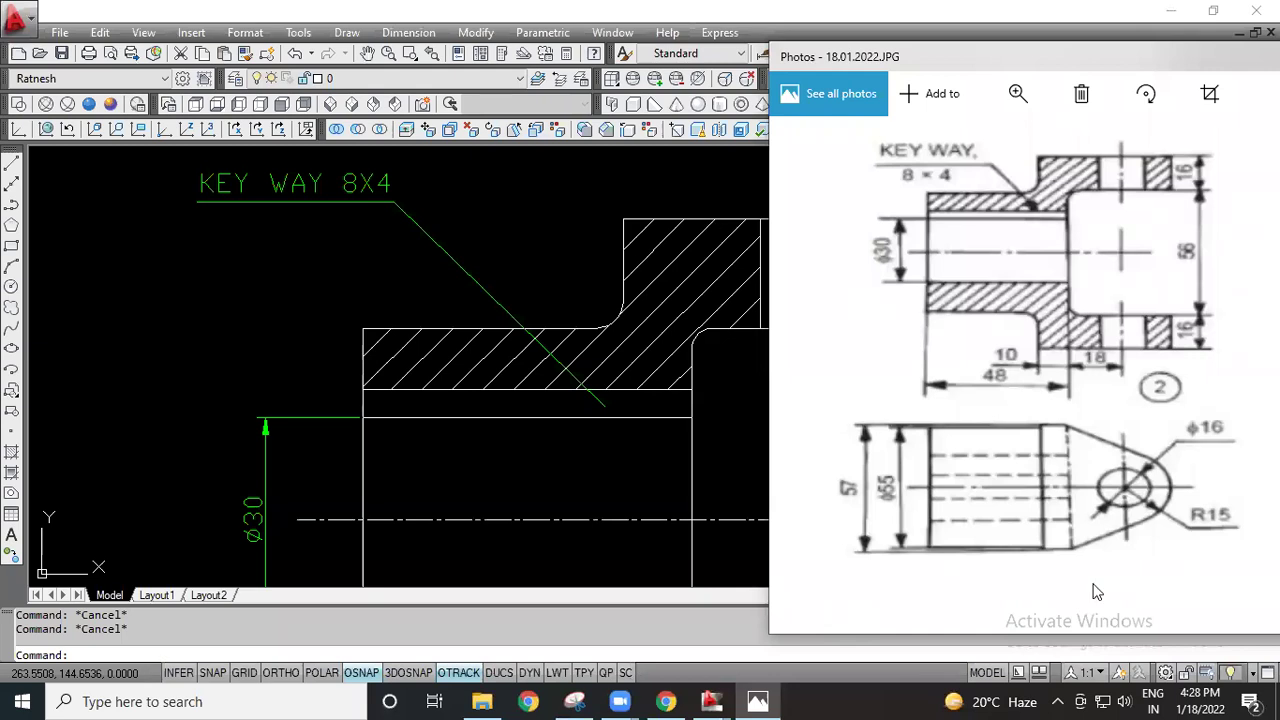
scroll(690, 353, down, 3)
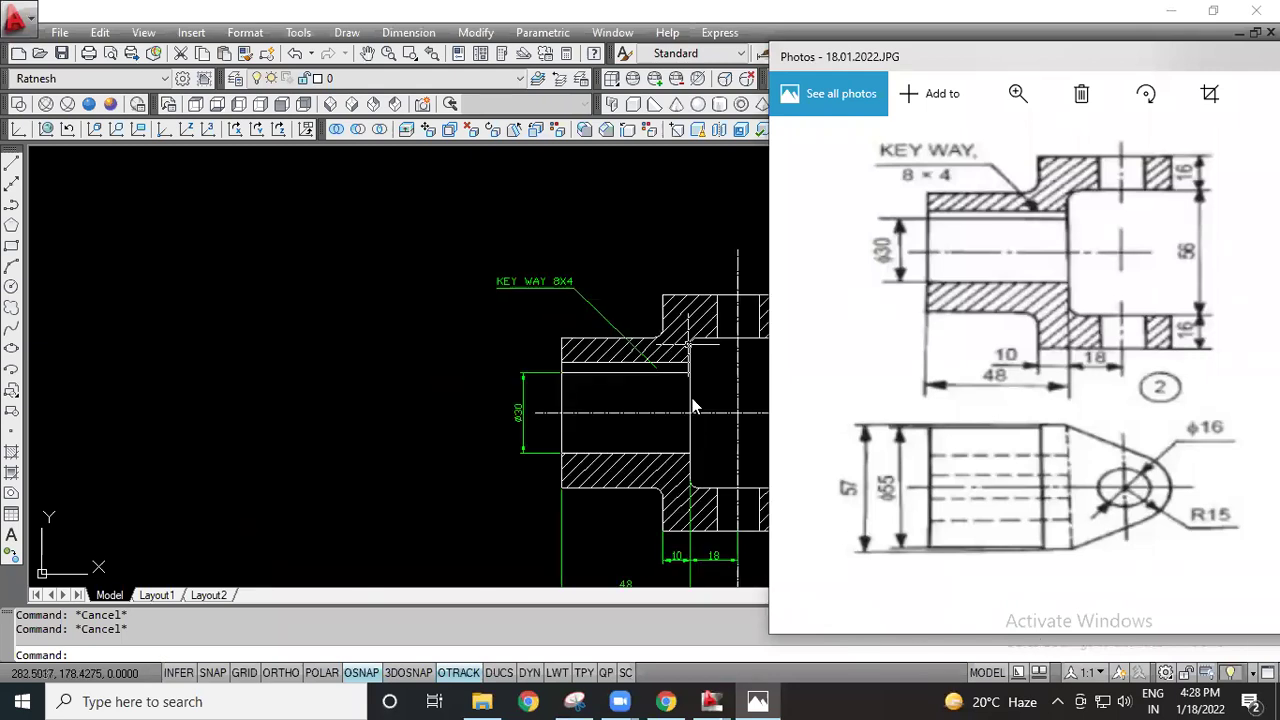
click(691, 400)
scroll(847, 407, down, 1)
mouse_move(847, 406)
middle_down()
mouse_move(638, 266)
mouse_move(591, 300)
middle_up()
scroll(586, 292, up, 2)
scroll(658, 265, down, 2)
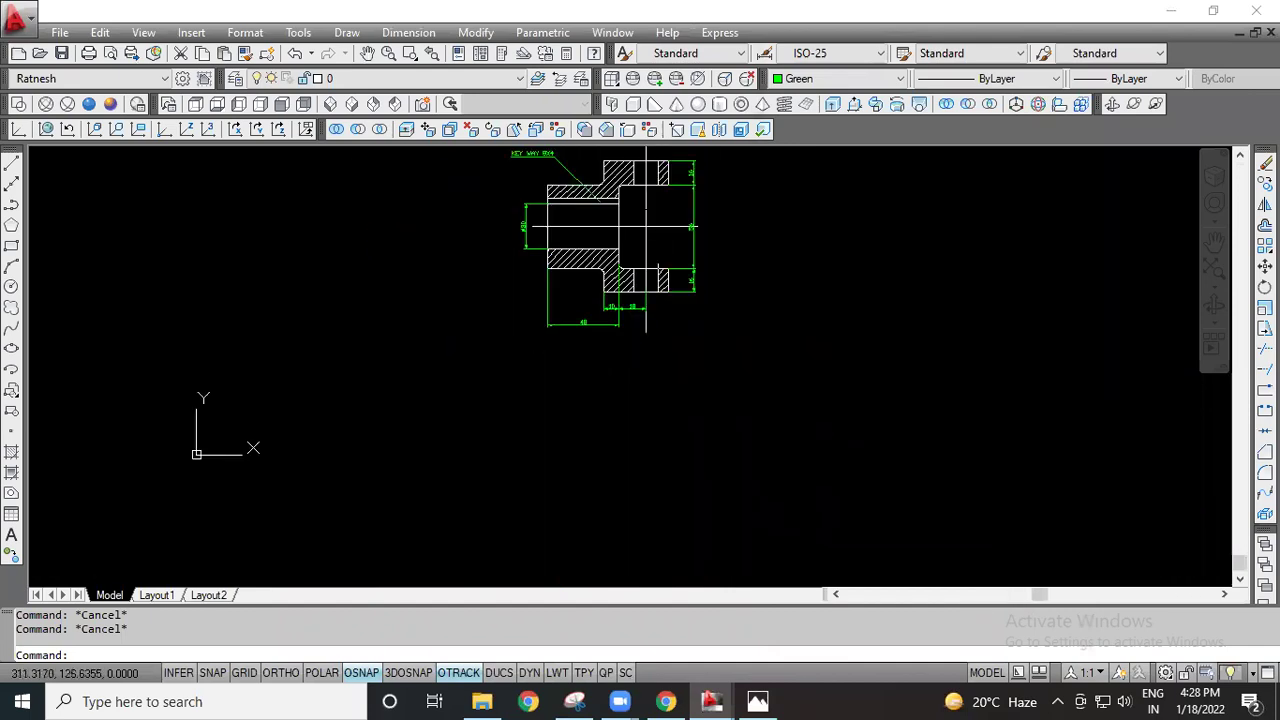
Step: Set the current color to Red and draw a vertical projection line about 73 units down from the outer corner of the fork's lower arm
click(865, 80)
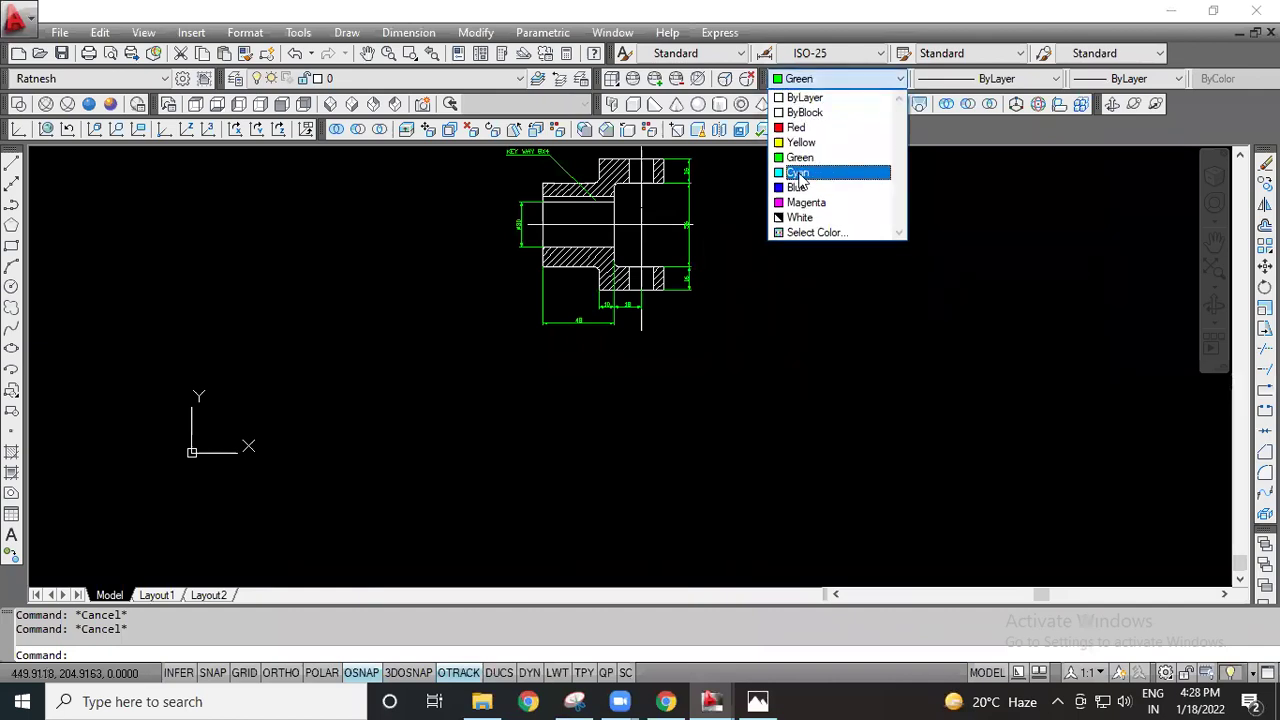
click(800, 127)
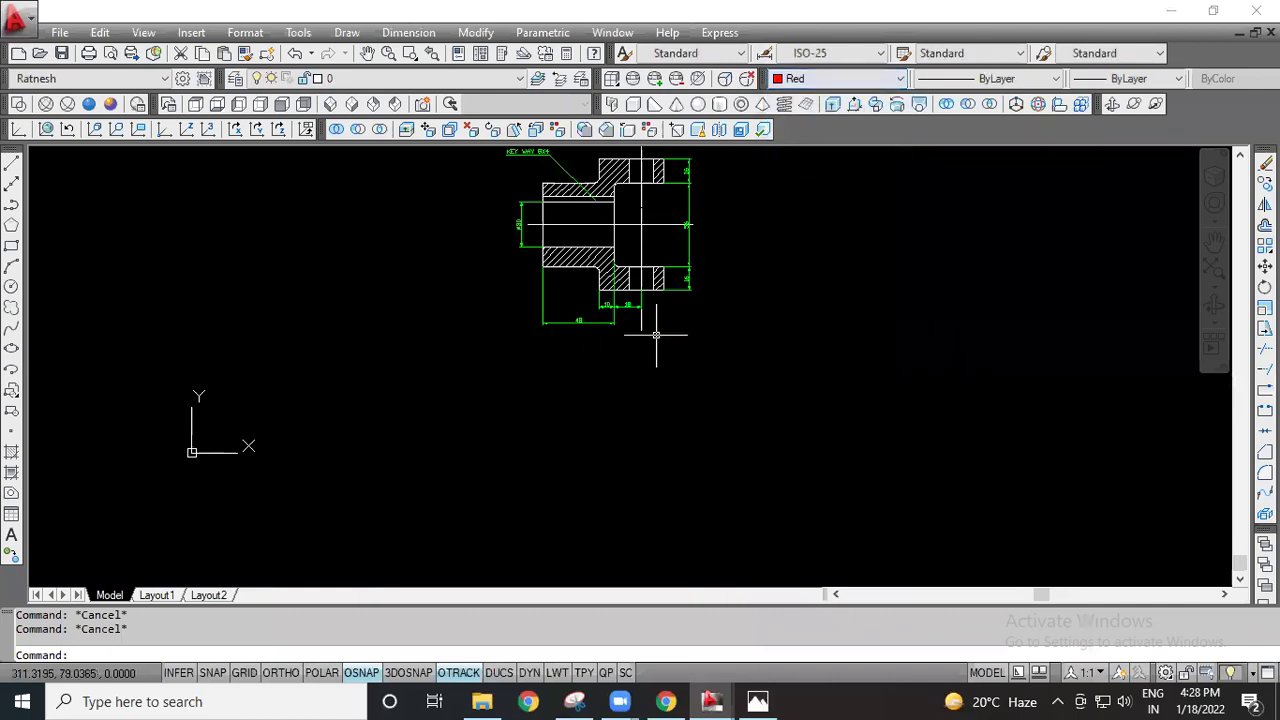
scroll(657, 318, up, 3)
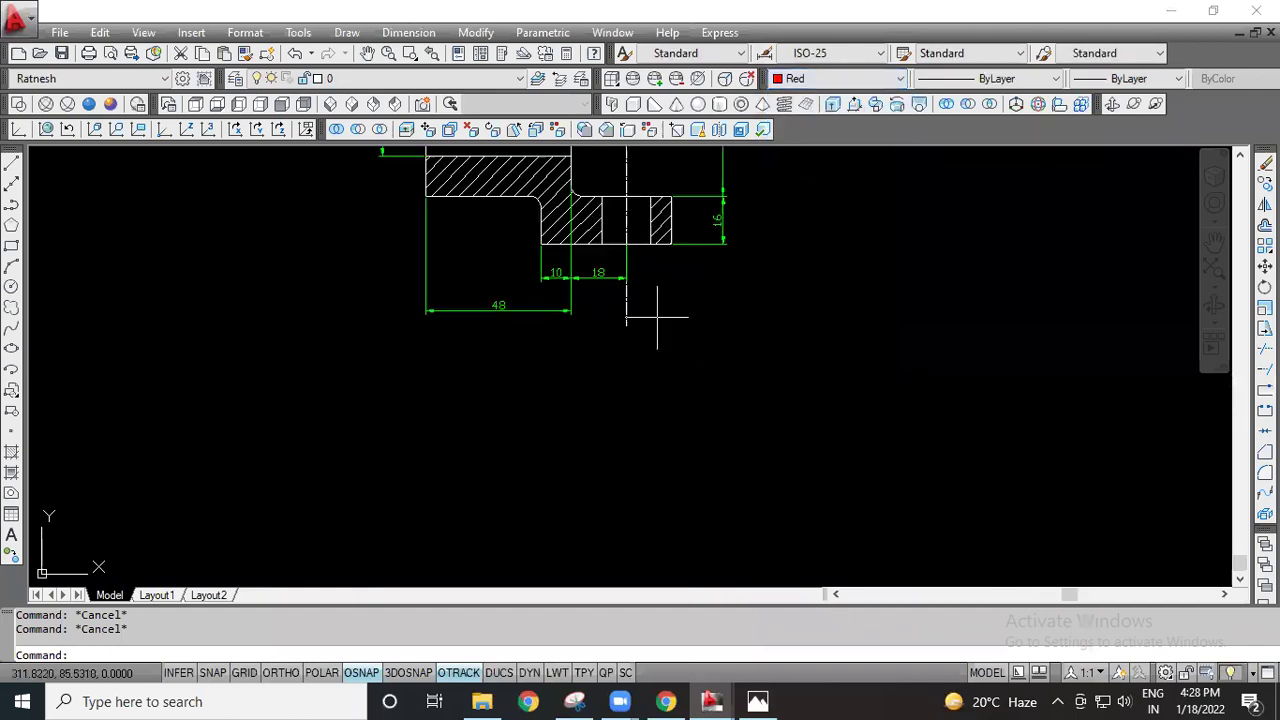
click(12, 165)
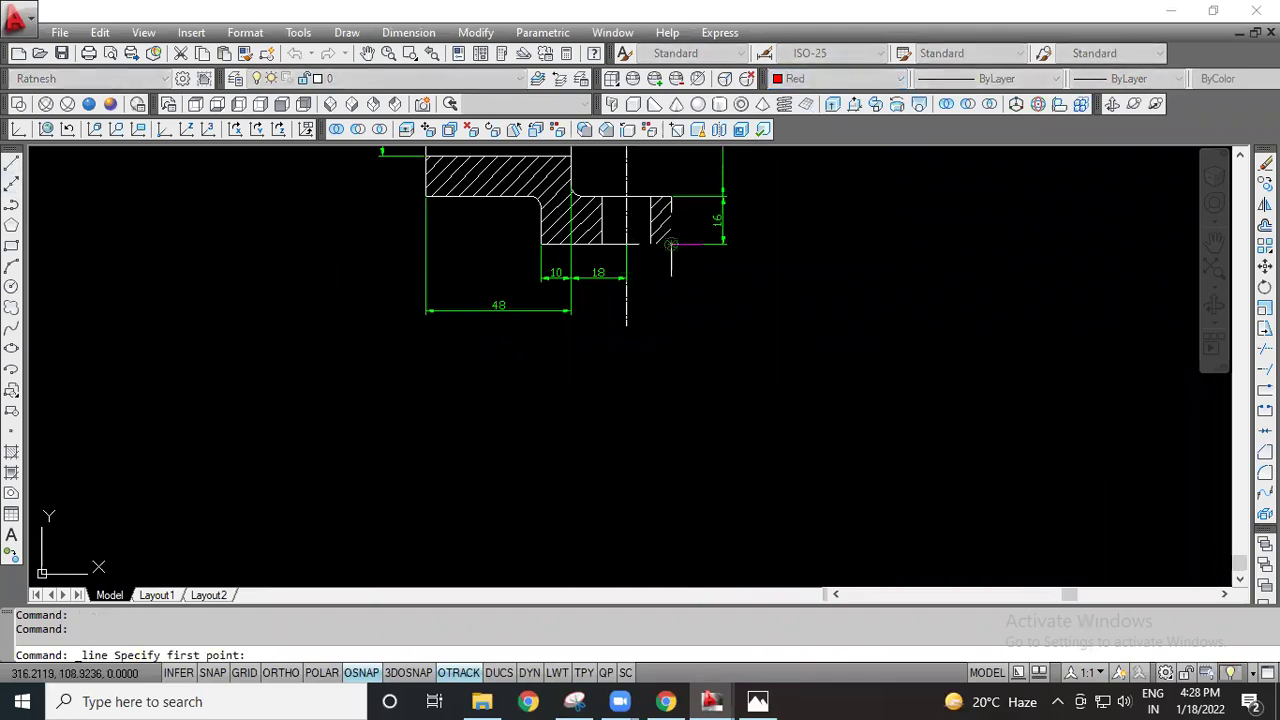
scroll(671, 243, up, 3)
click(672, 250)
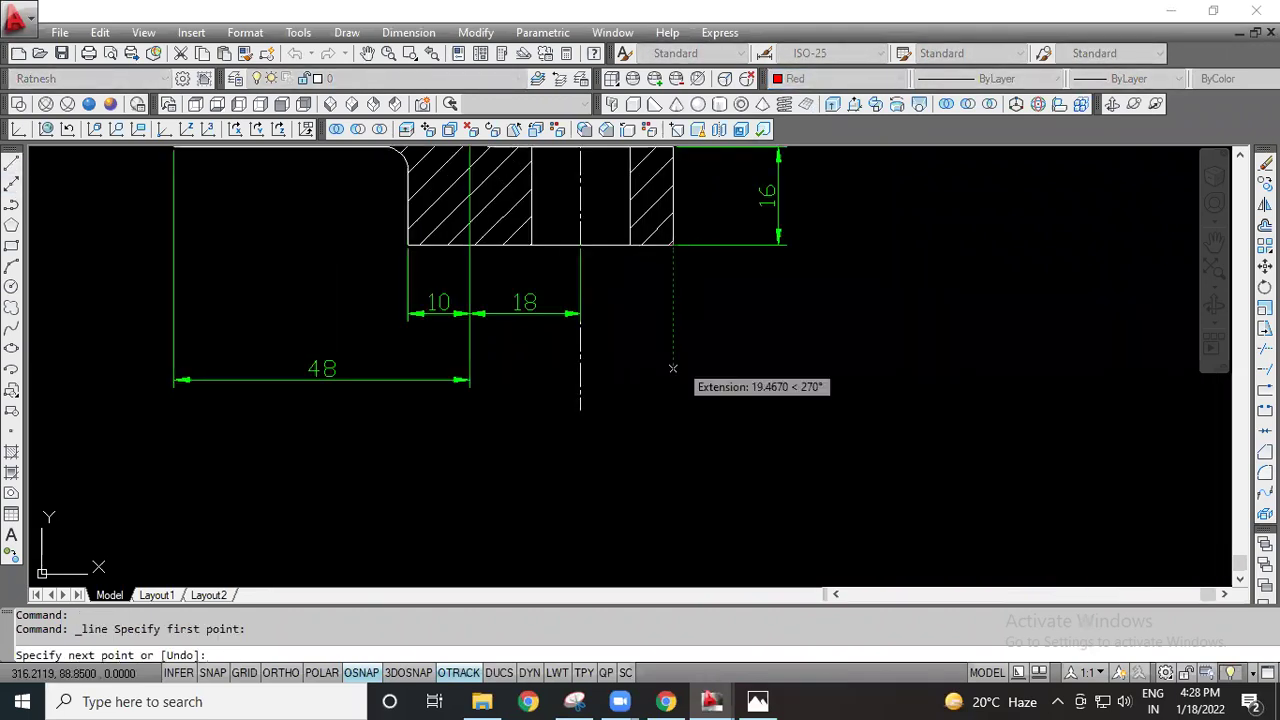
scroll(674, 436, down, 2)
click(281, 672)
scroll(617, 366, down, 2)
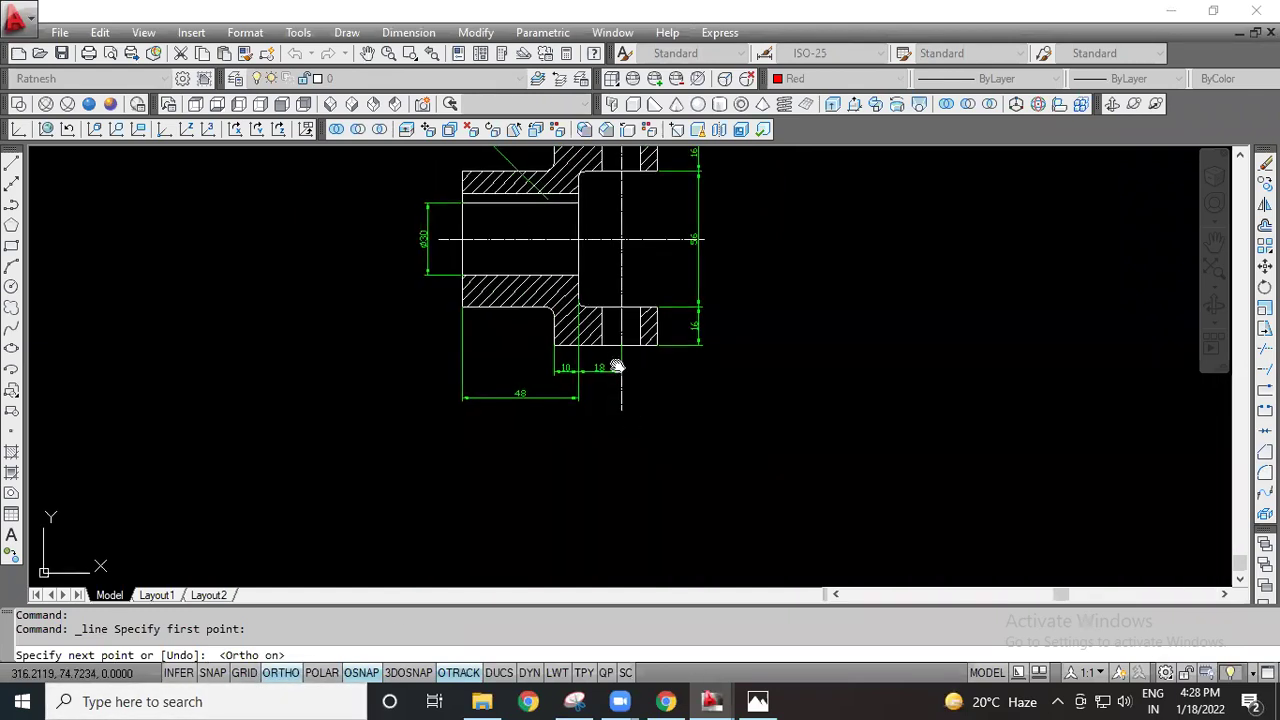
middle_drag(617, 366, 587, 258)
click(624, 410)
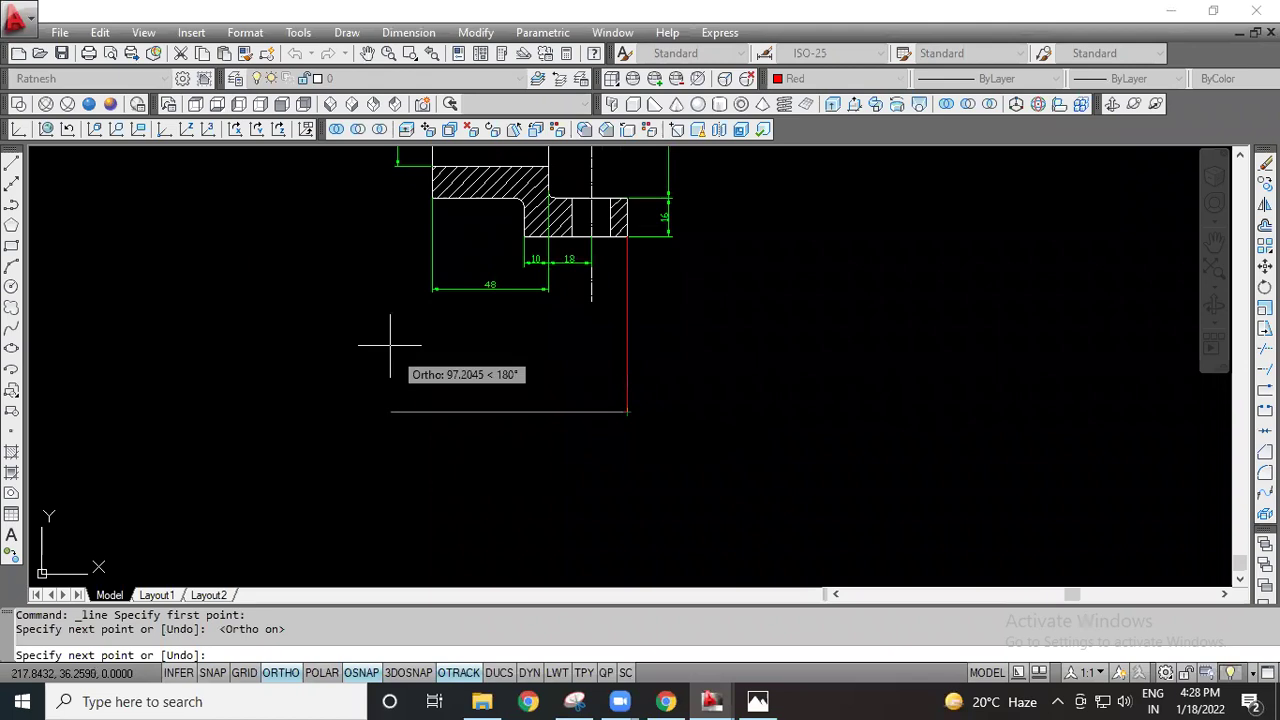
scroll(435, 197, up, 4)
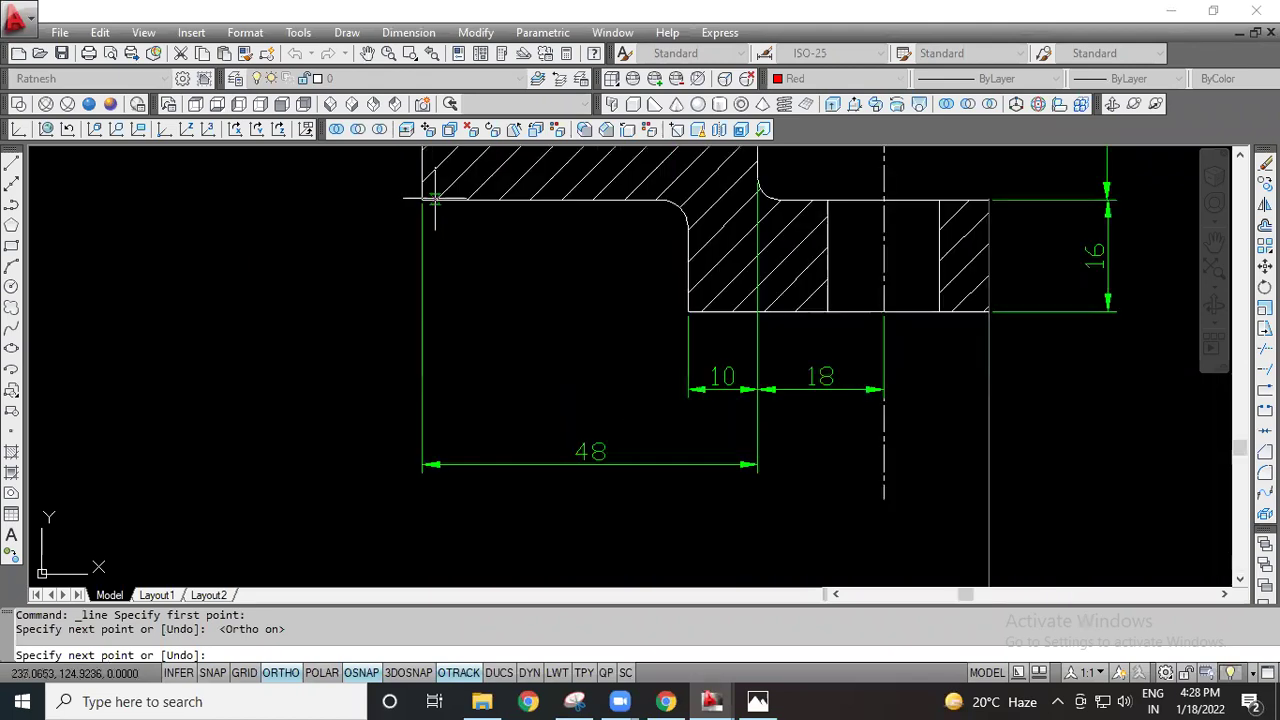
click(424, 200)
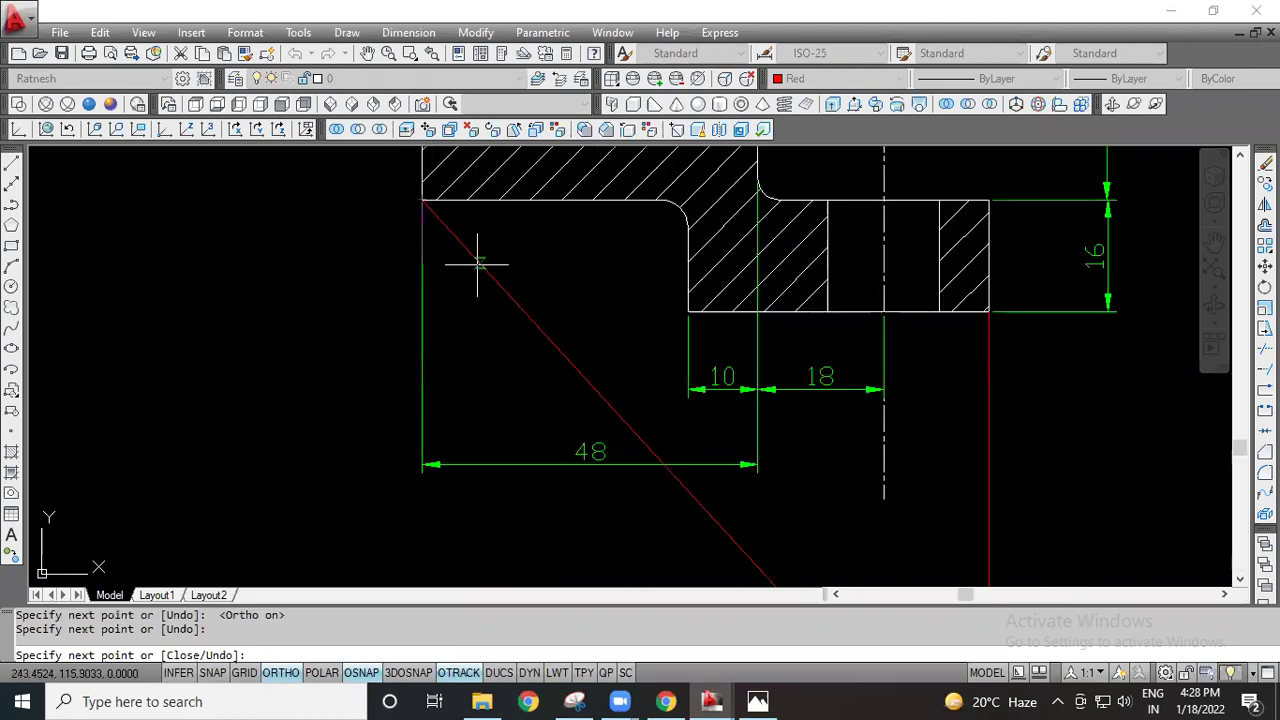
key(ctrl+z)
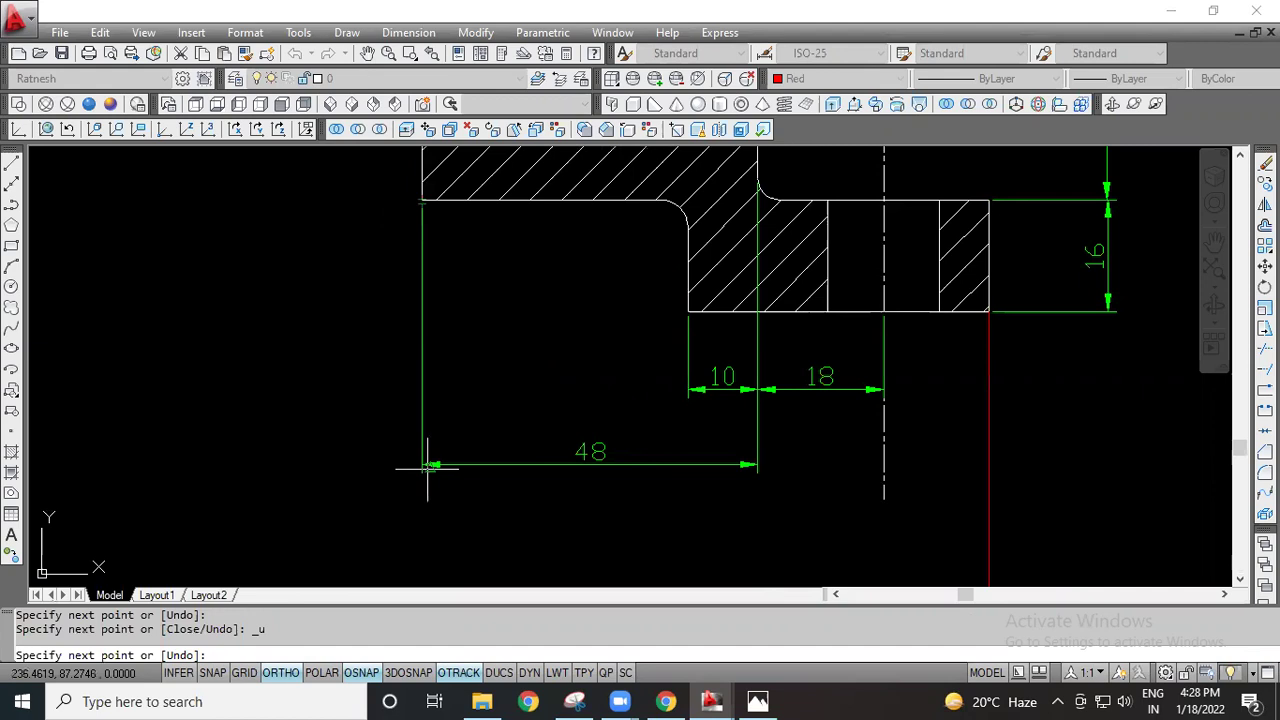
middle_drag(423, 486, 439, 217)
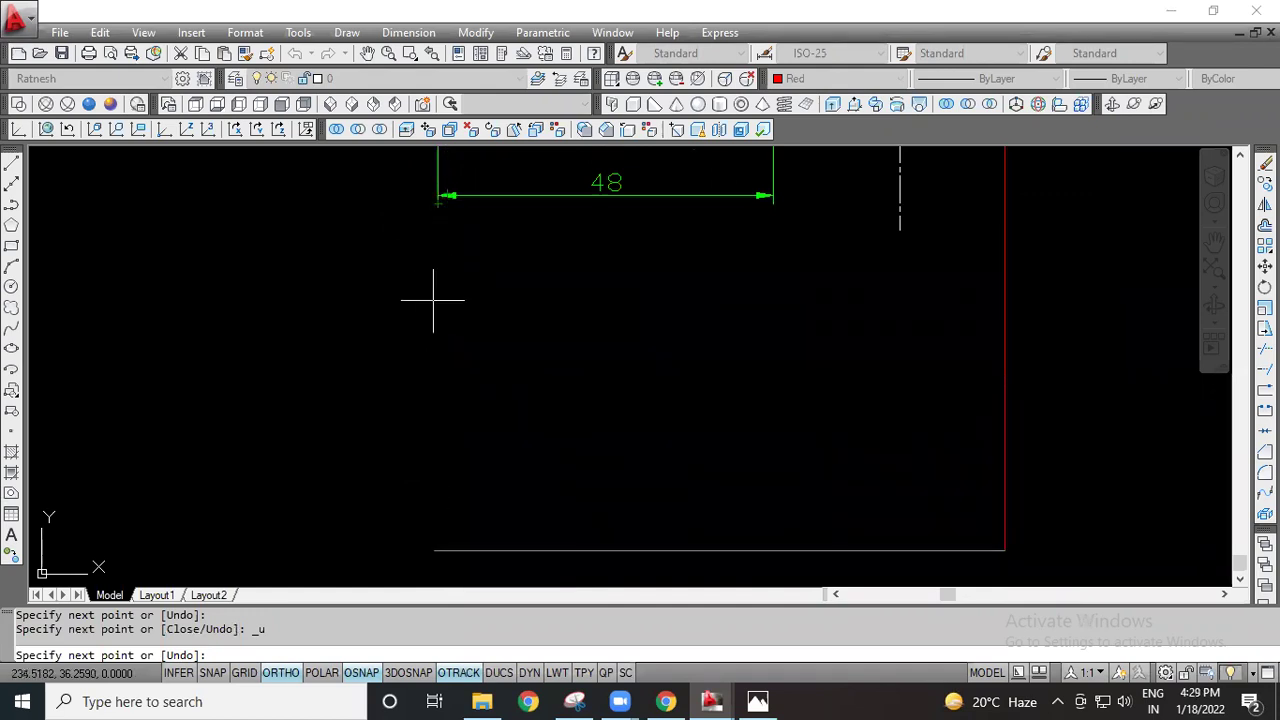
key(Escape)
key(Escape)
Step: Project a red vertical line down from the hub's lower outer corner to the first line's end level and join both ends horizontally
scroll(484, 366, down, 2)
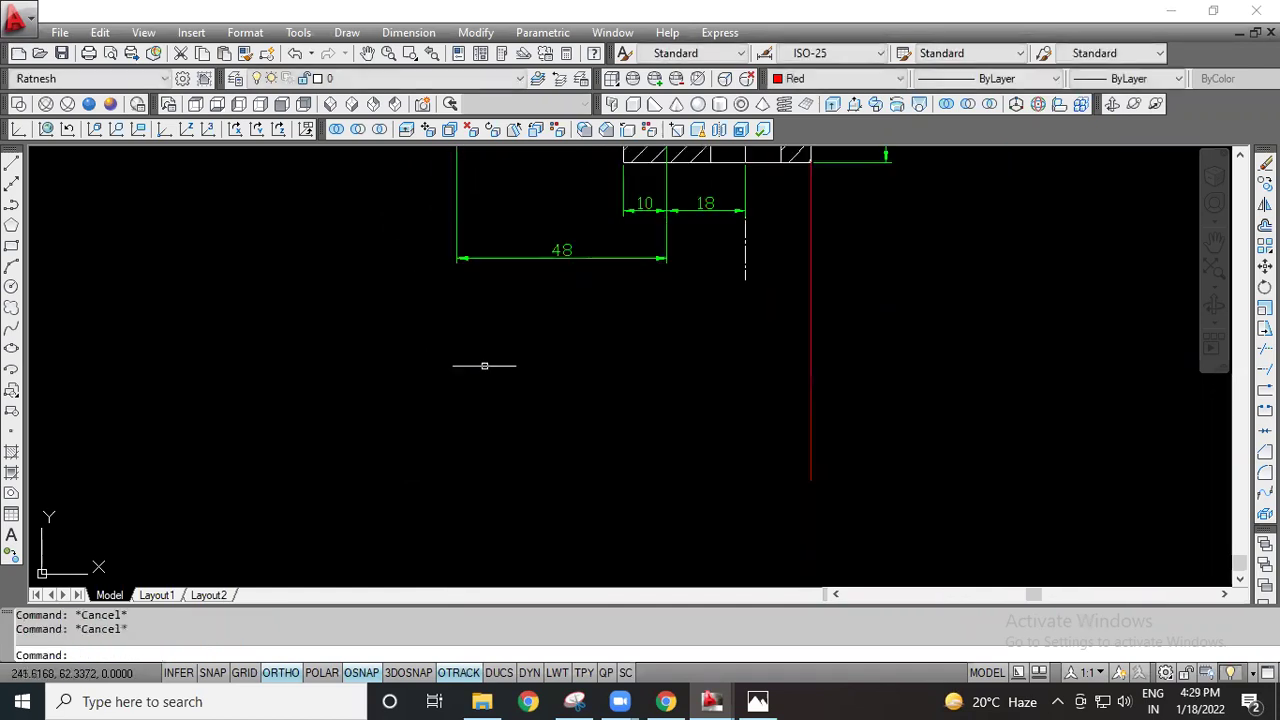
scroll(475, 392, down, 4)
key(Return)
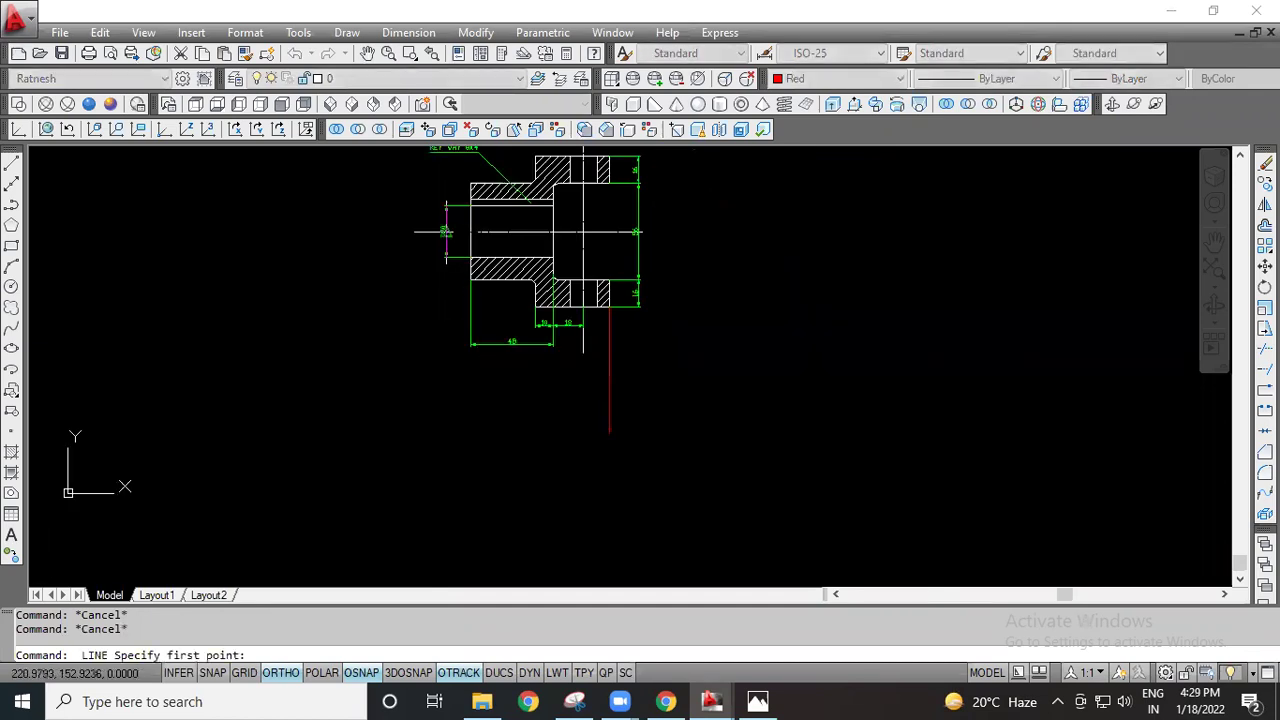
scroll(497, 263, up, 6)
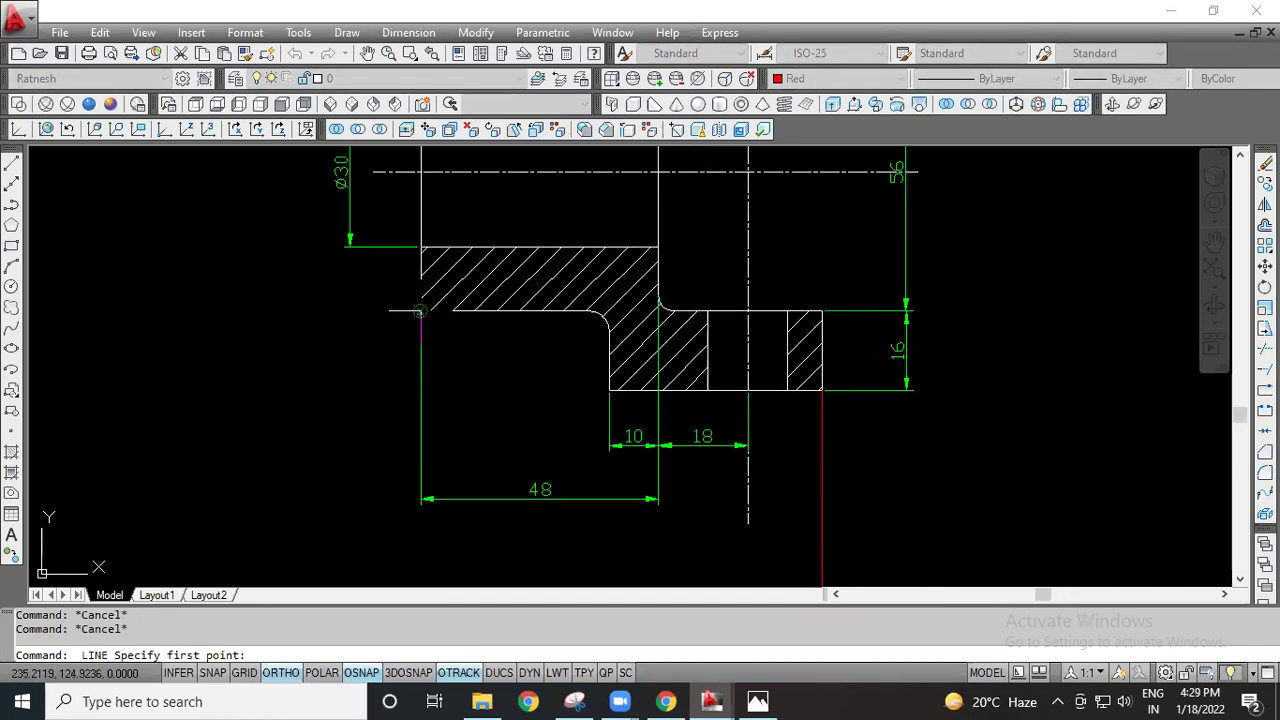
click(420, 311)
scroll(405, 485, up, 3)
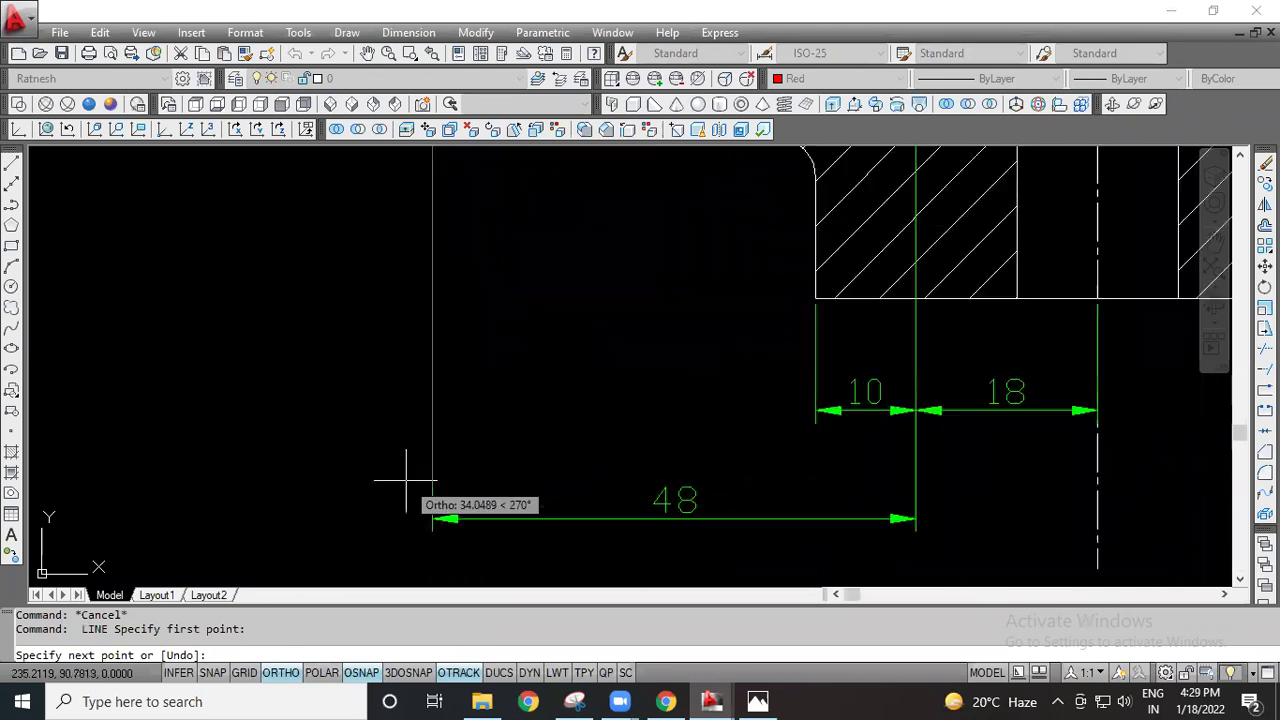
scroll(420, 450, down, 2)
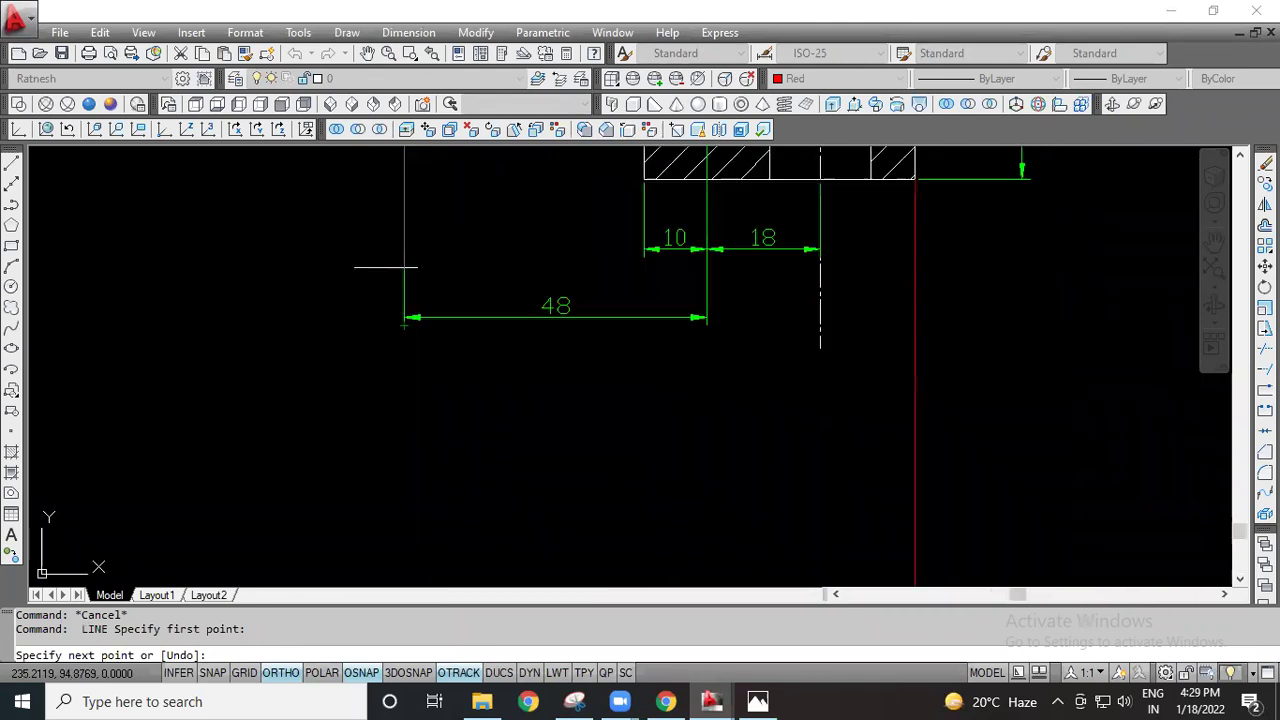
scroll(426, 506, down, 3)
middle_drag(427, 457, 421, 311)
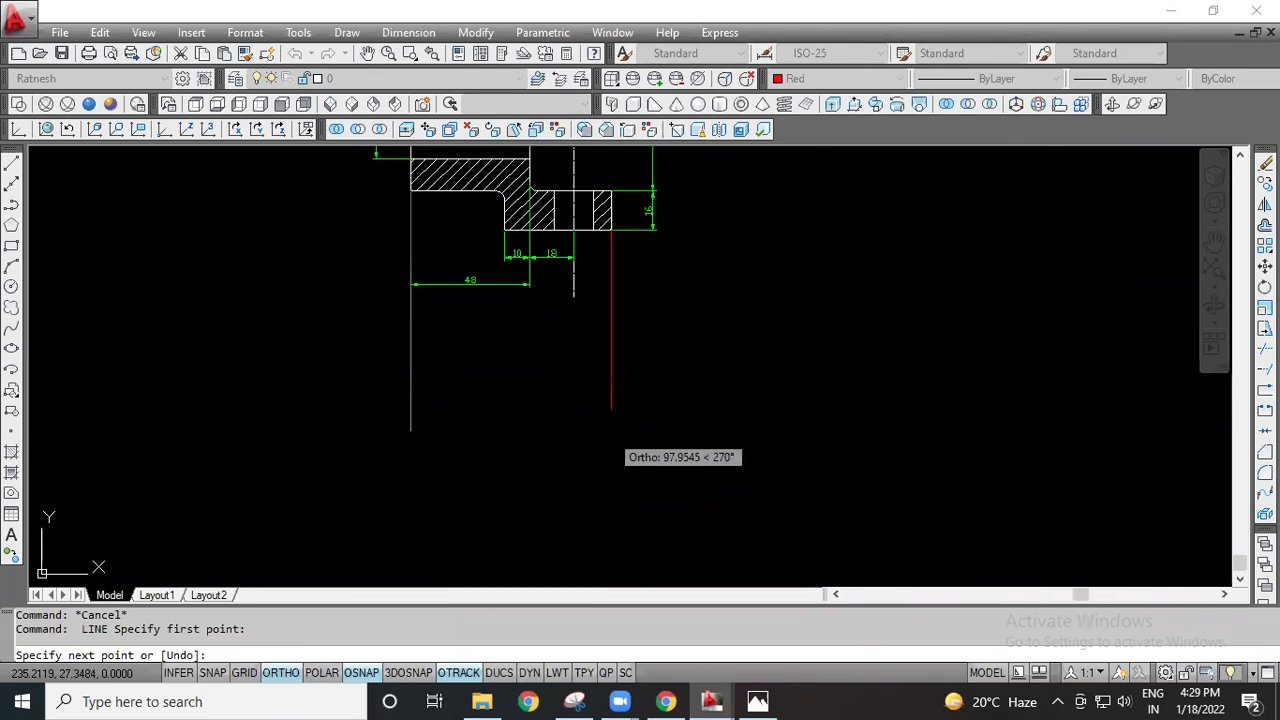
click(410, 409)
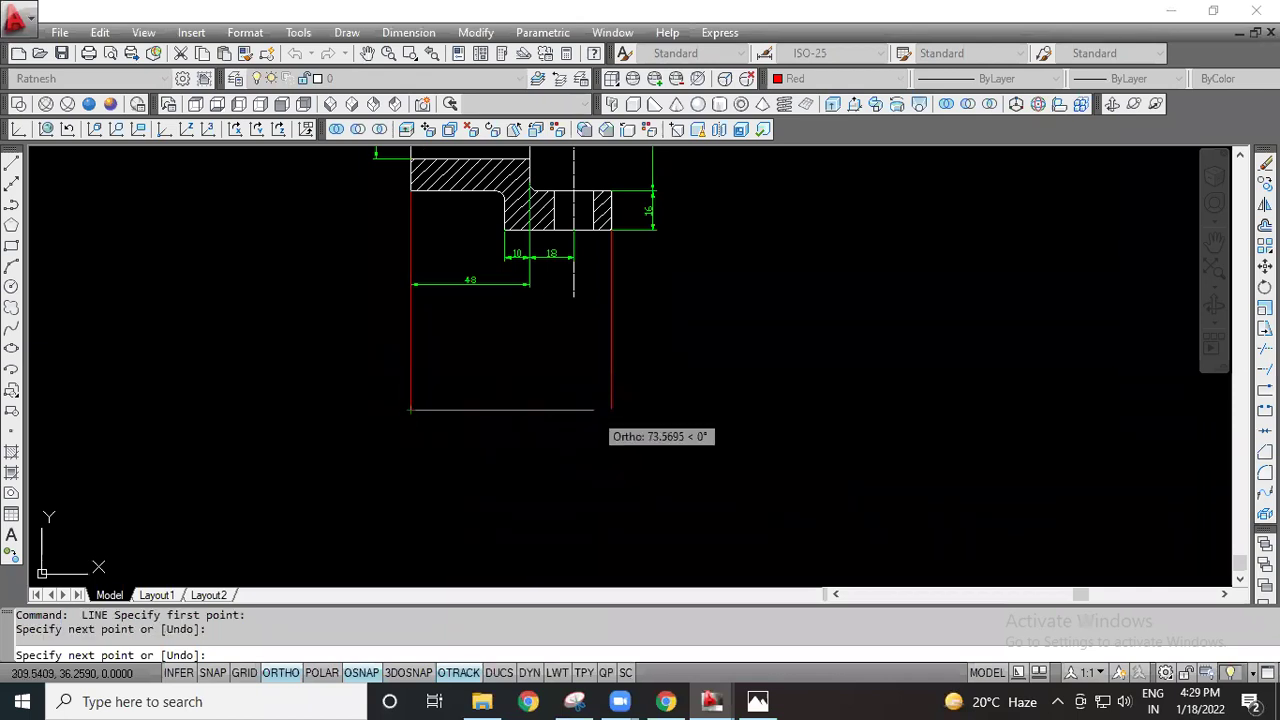
click(611, 409)
key(Escape)
key(Escape)
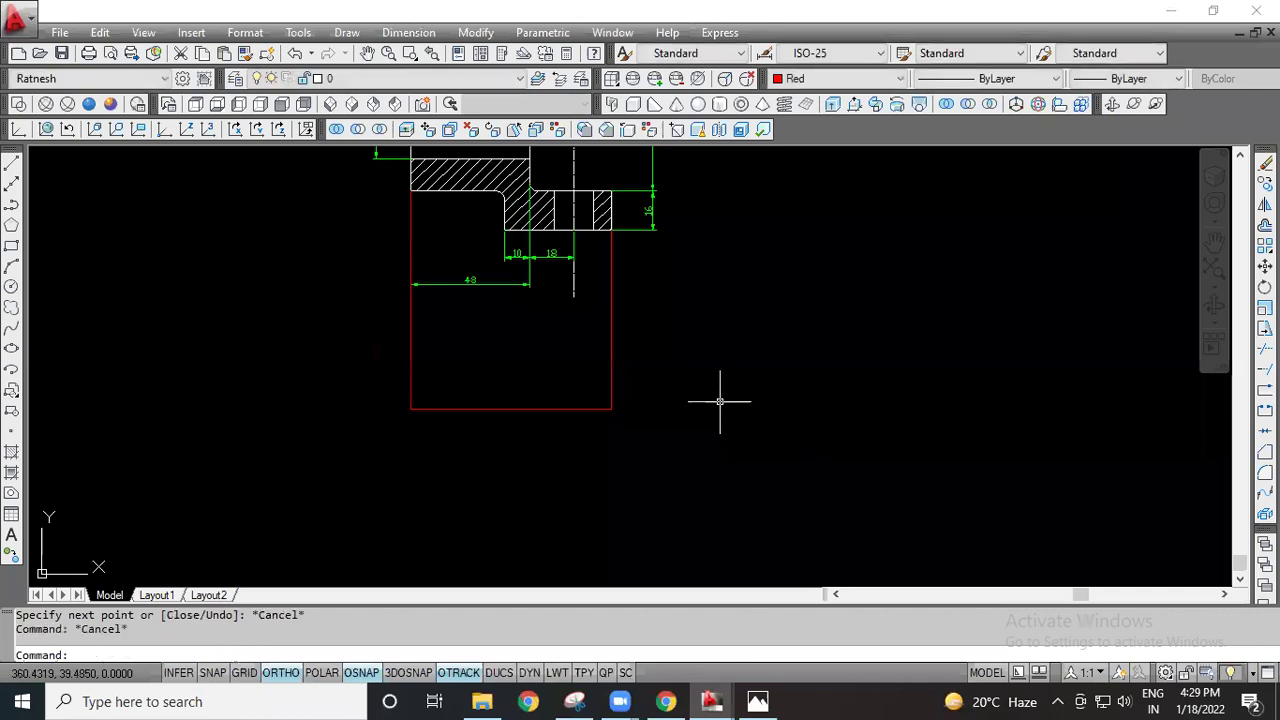
Step: Set the current drawing color back to ByLayer
middle_drag(657, 477, 646, 383)
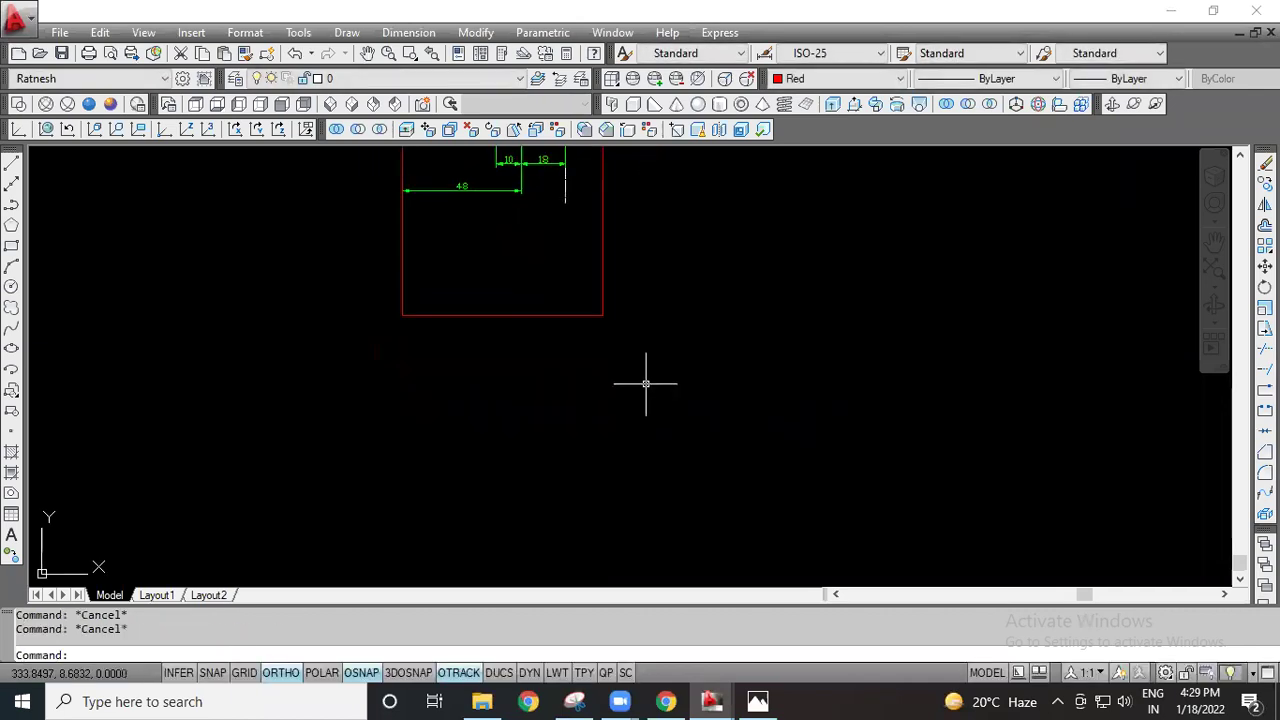
click(866, 80)
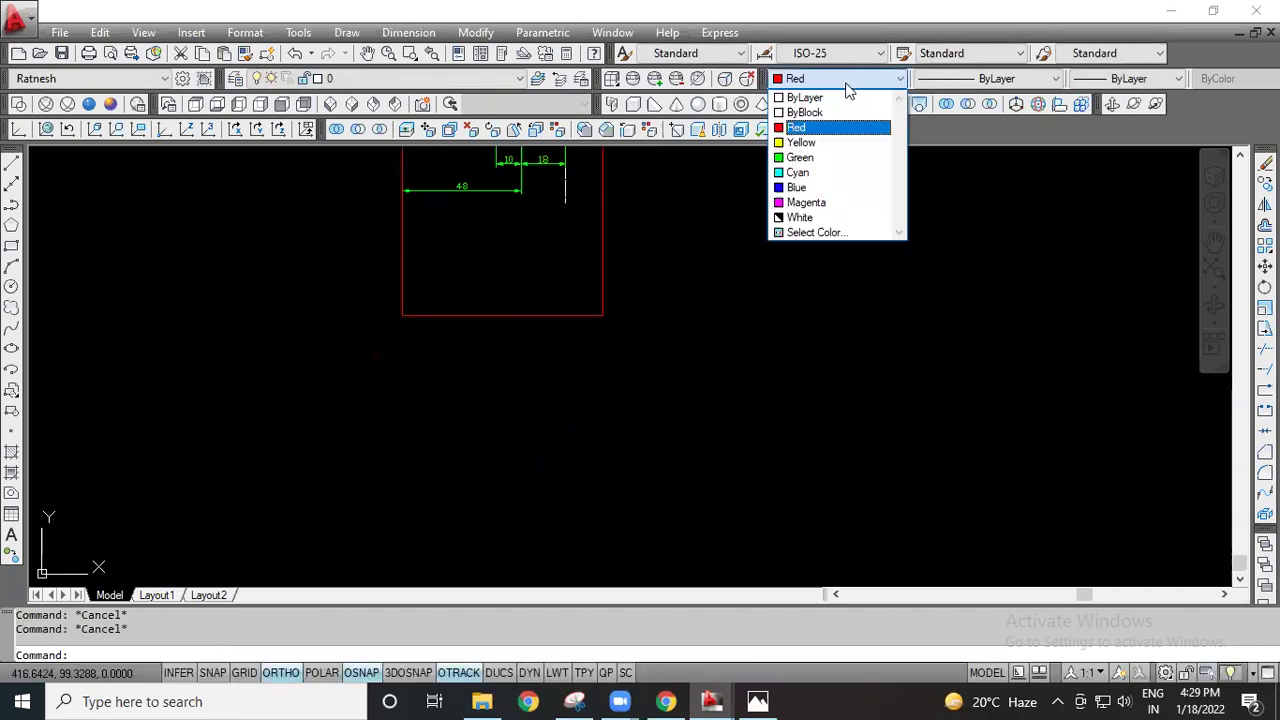
click(805, 98)
Step: Compare the fork's lower view in the reference image with the whole drawing and its red projection lines
click(757, 701)
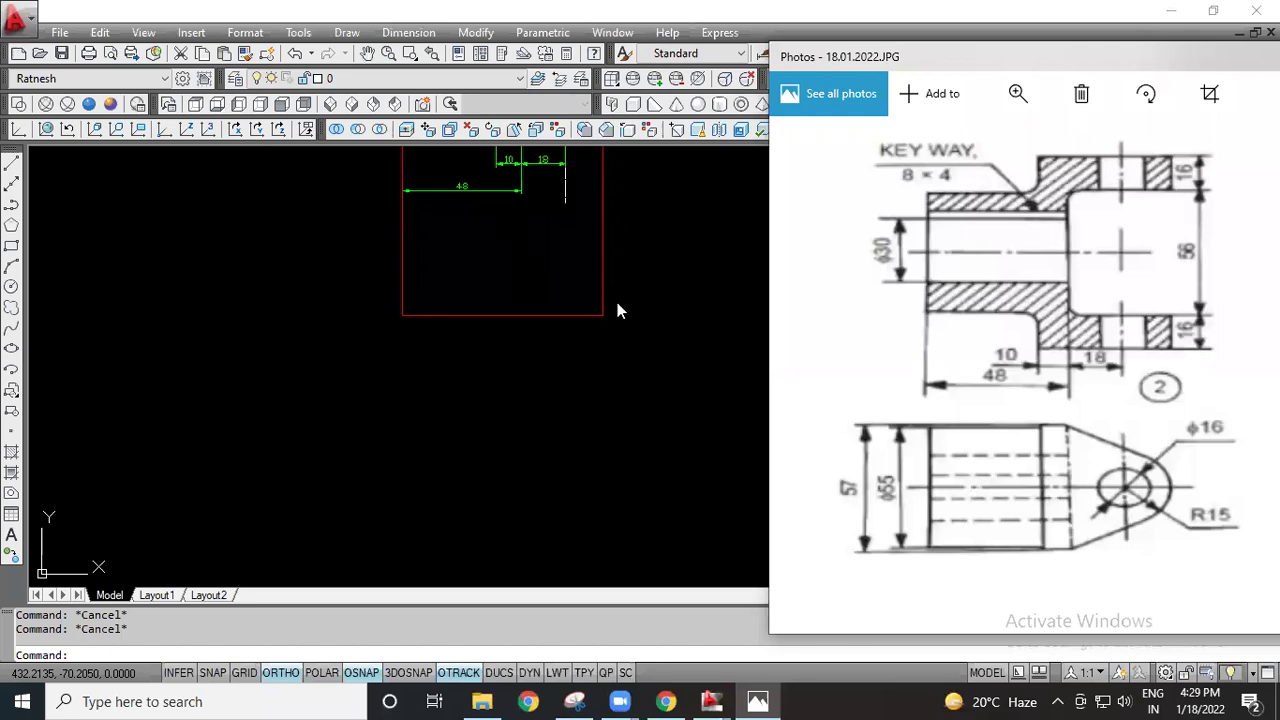
click(560, 280)
scroll(694, 311, down, 2)
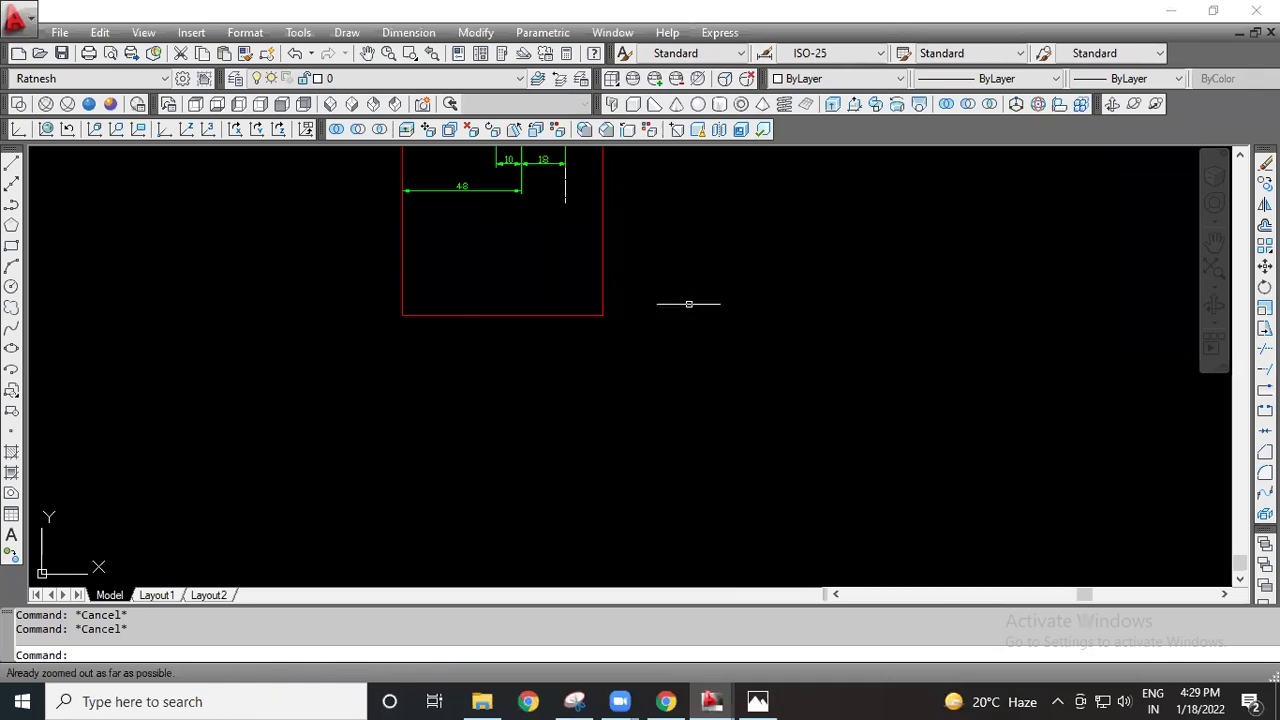
scroll(663, 255, up, 6)
middle_click(666, 259)
middle_click(666, 259)
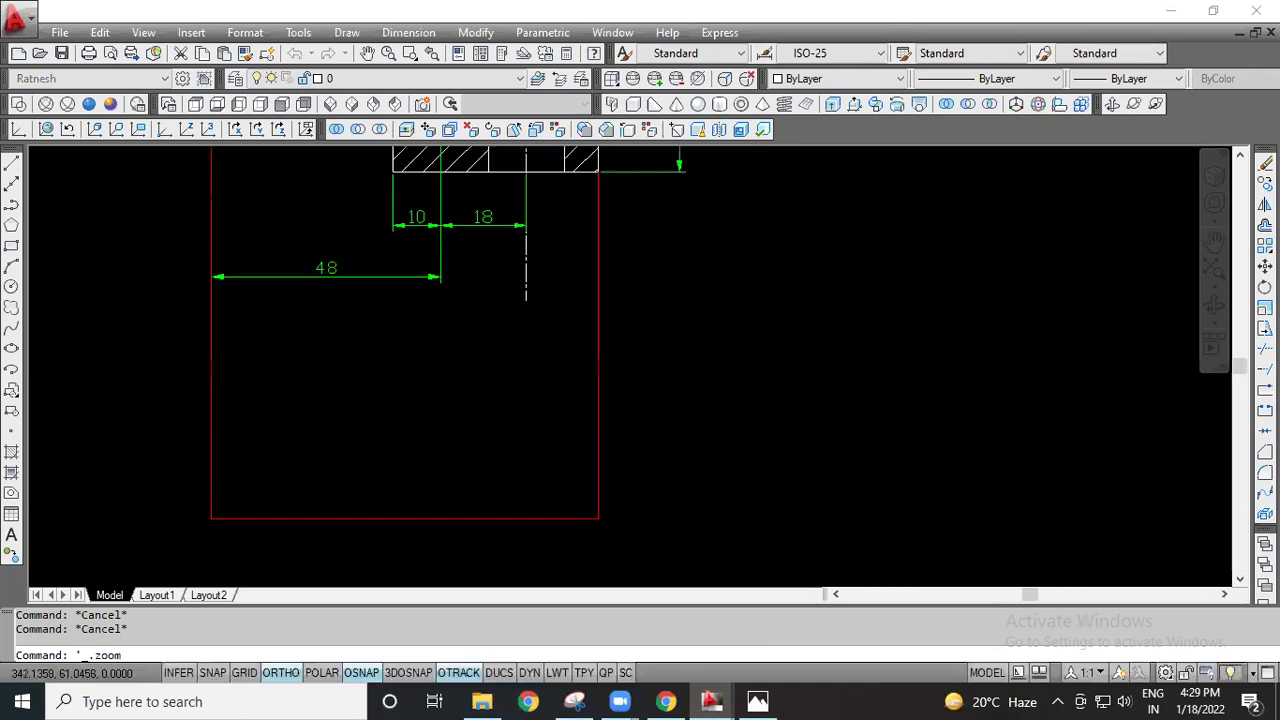
scroll(661, 369, down, 4)
scroll(674, 386, up, 3)
middle_click(674, 385)
middle_click(674, 385)
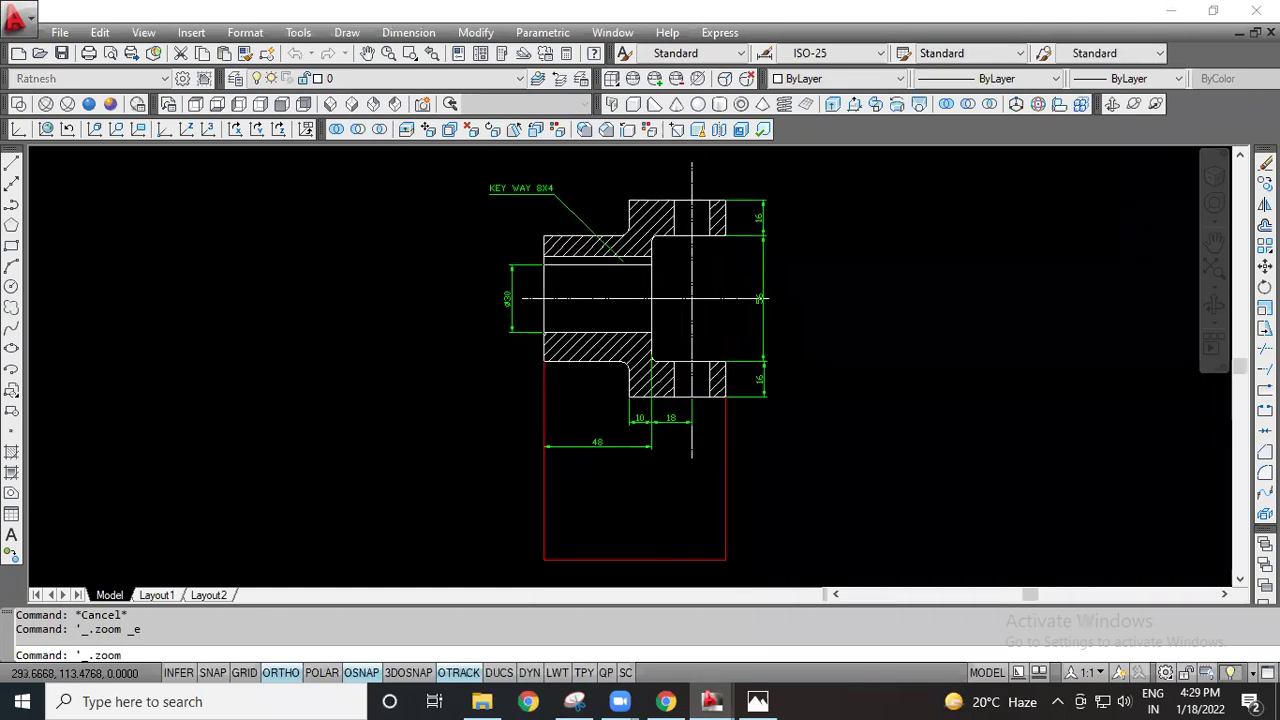
Step: Set the current drawing color to Red for the remaining projection lines
scroll(694, 368, down, 4)
scroll(731, 429, up, 3)
mouse_move(731, 429)
middle_down()
mouse_move(729, 360)
mouse_move(704, 288)
middle_up()
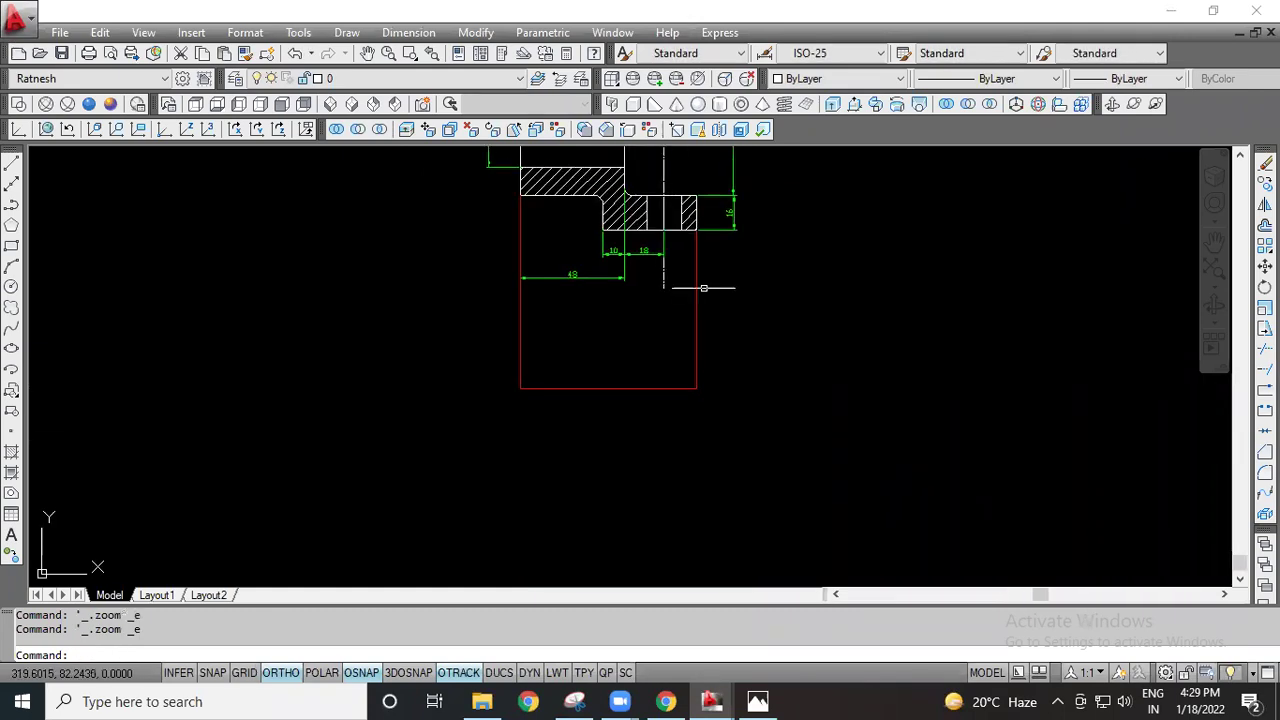
scroll(785, 285, up, 4)
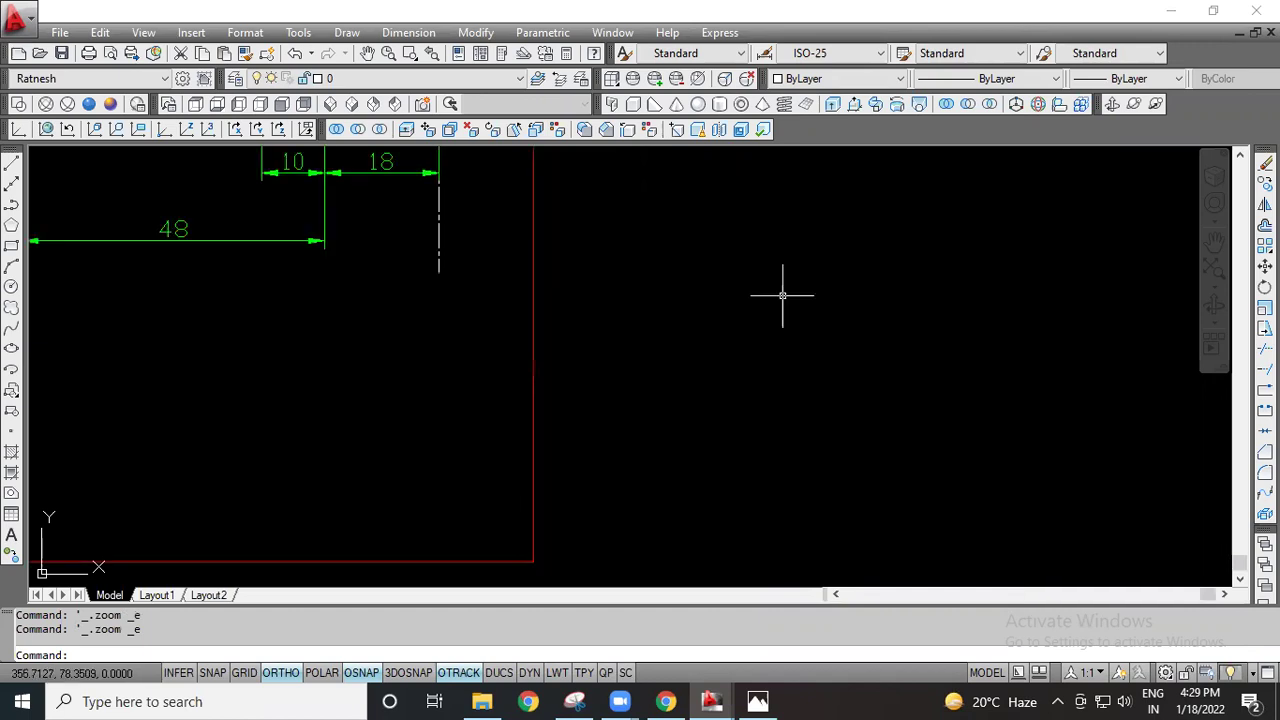
scroll(784, 296, down, 3)
mouse_move(740, 288)
middle_down()
mouse_move(737, 362)
mouse_move(714, 337)
middle_up()
scroll(737, 356, down, 4)
scroll(755, 360, up, 3)
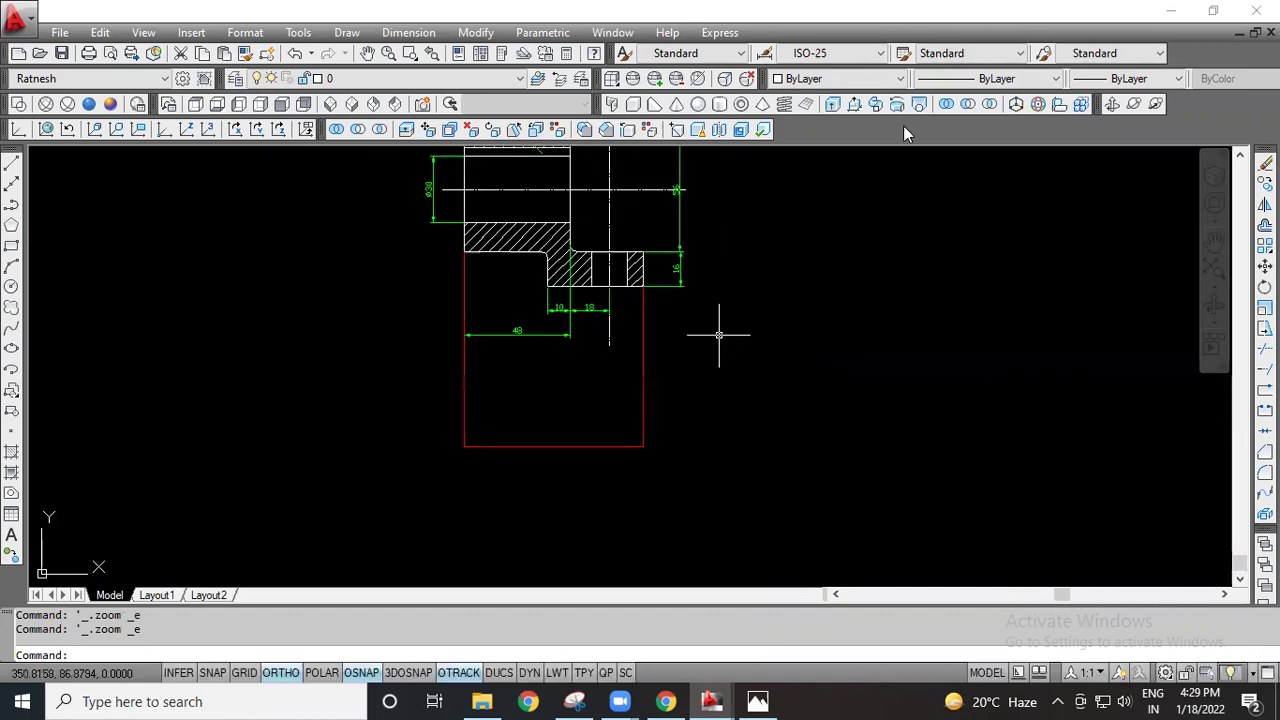
click(860, 78)
click(825, 128)
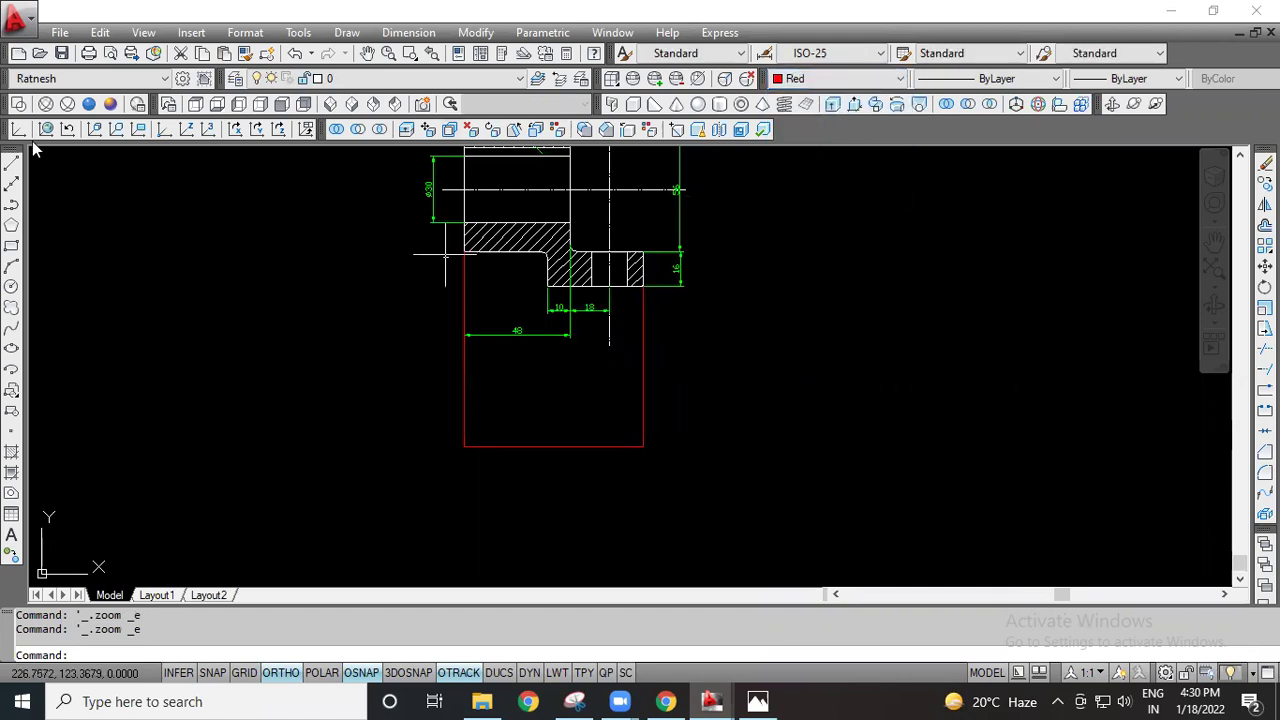
Step: Draw a vertical projection line about 197 units down from the lower arm's hub-side corner, past the red horizontal line
click(11, 163)
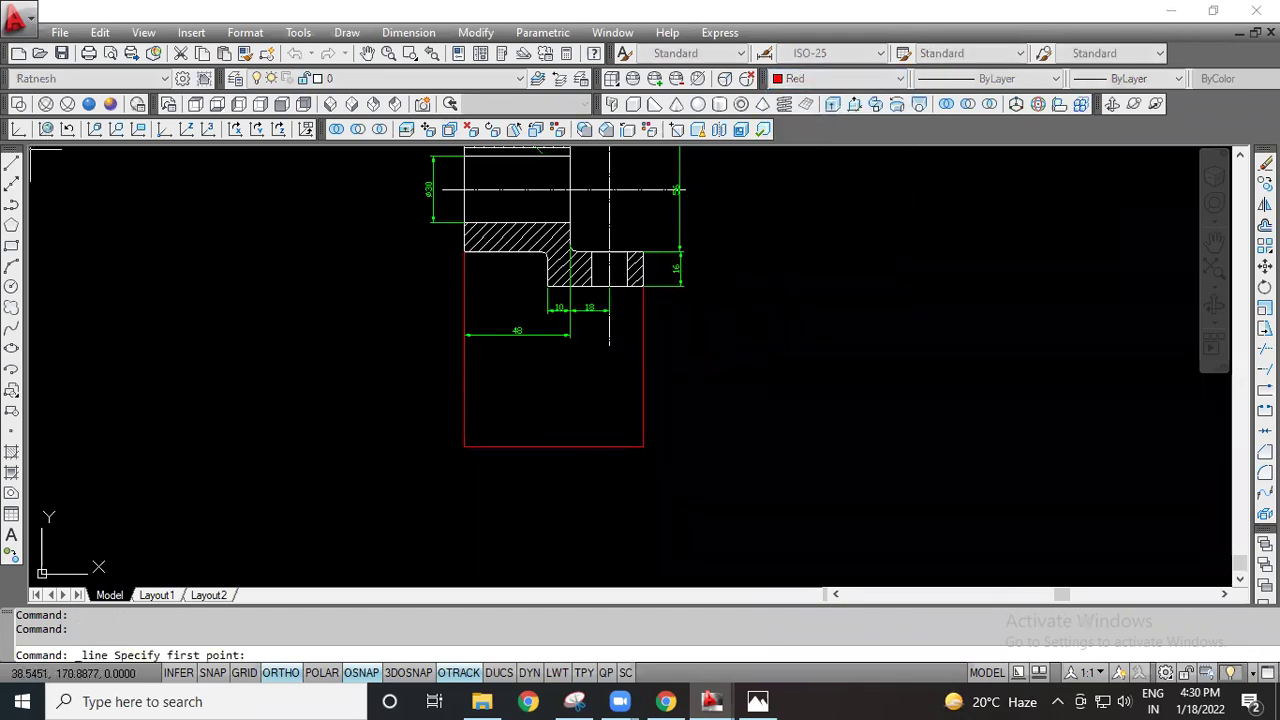
click(547, 288)
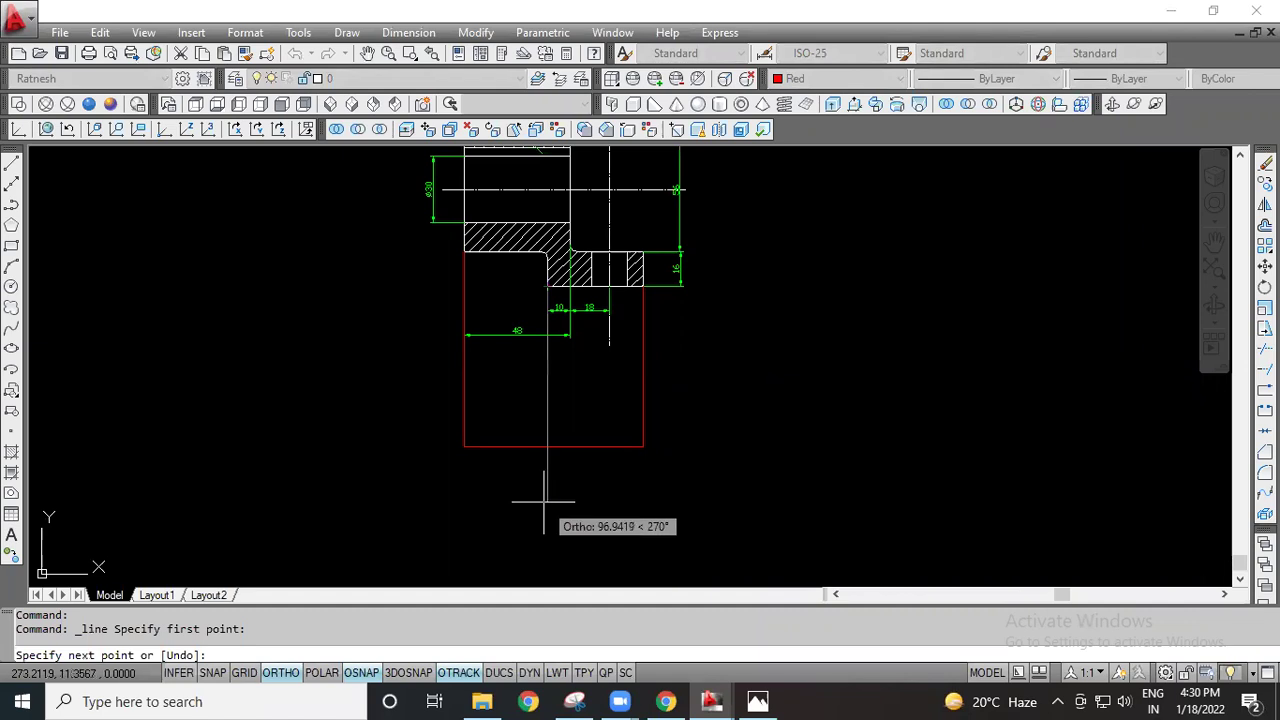
middle_drag(540, 505, 532, 332)
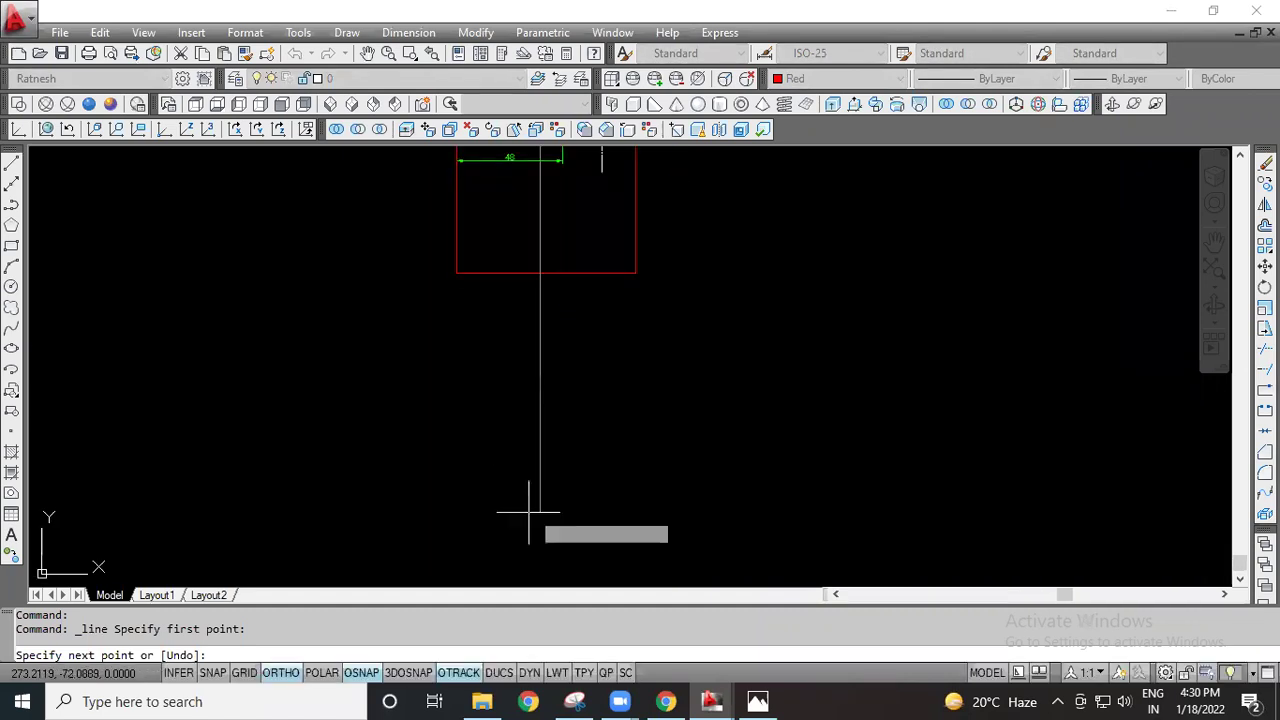
right_click(688, 492)
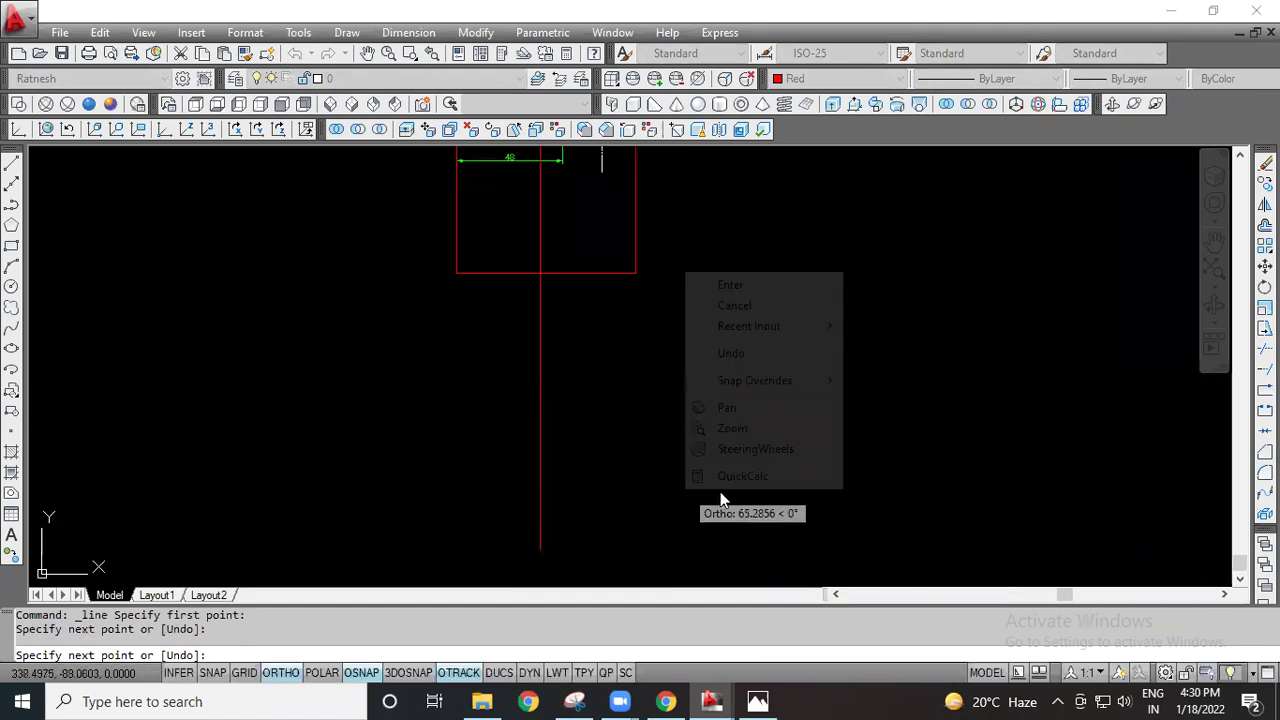
click(740, 285)
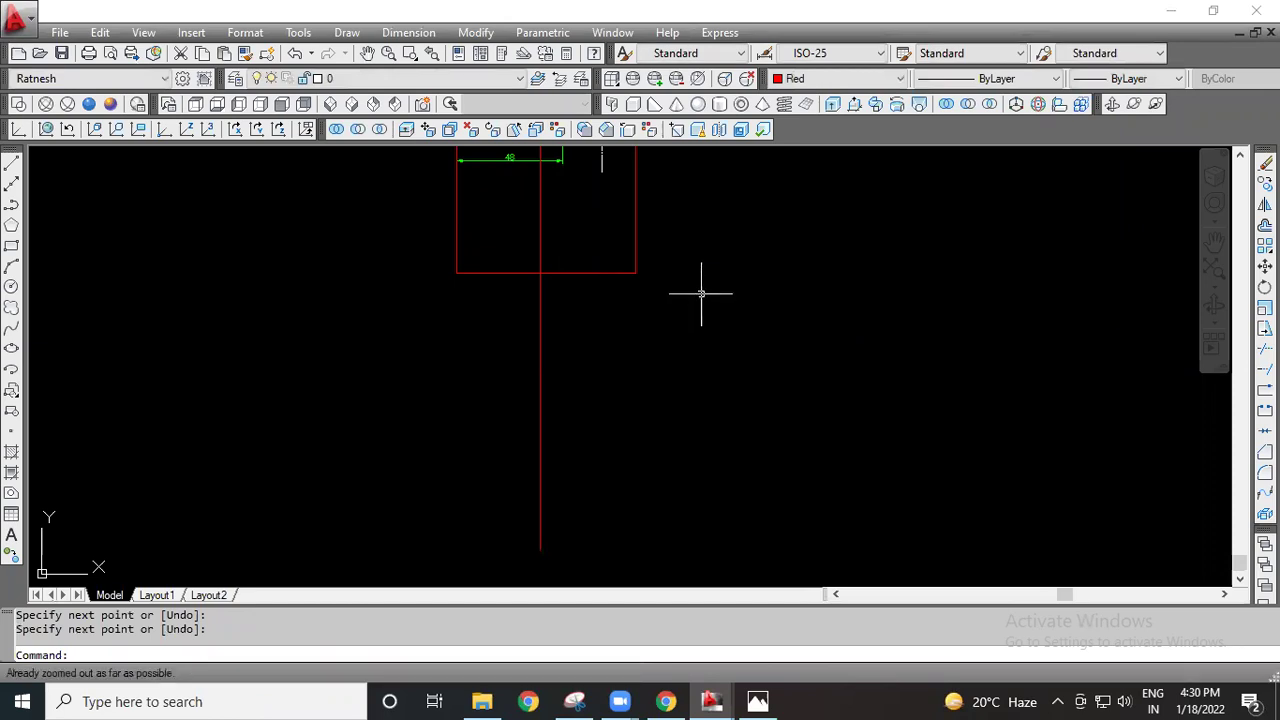
Step: Project a vertical line from the fillet end on the fork's inner face down to about the previous projection line's lower end
scroll(700, 294, up, 5)
scroll(703, 294, down, 4)
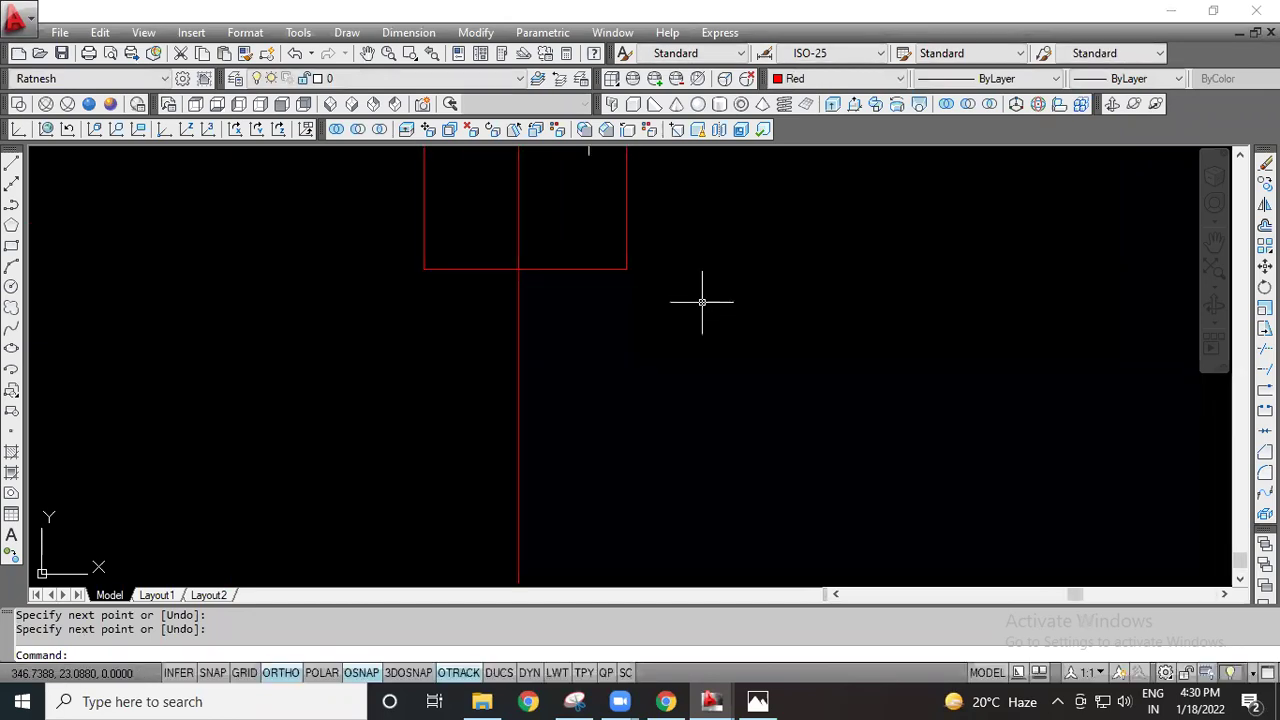
middle_click(702, 302)
middle_click(702, 302)
middle_click(714, 342)
middle_click(714, 342)
scroll(697, 349, up, 2)
middle_drag(678, 338, 622, 288)
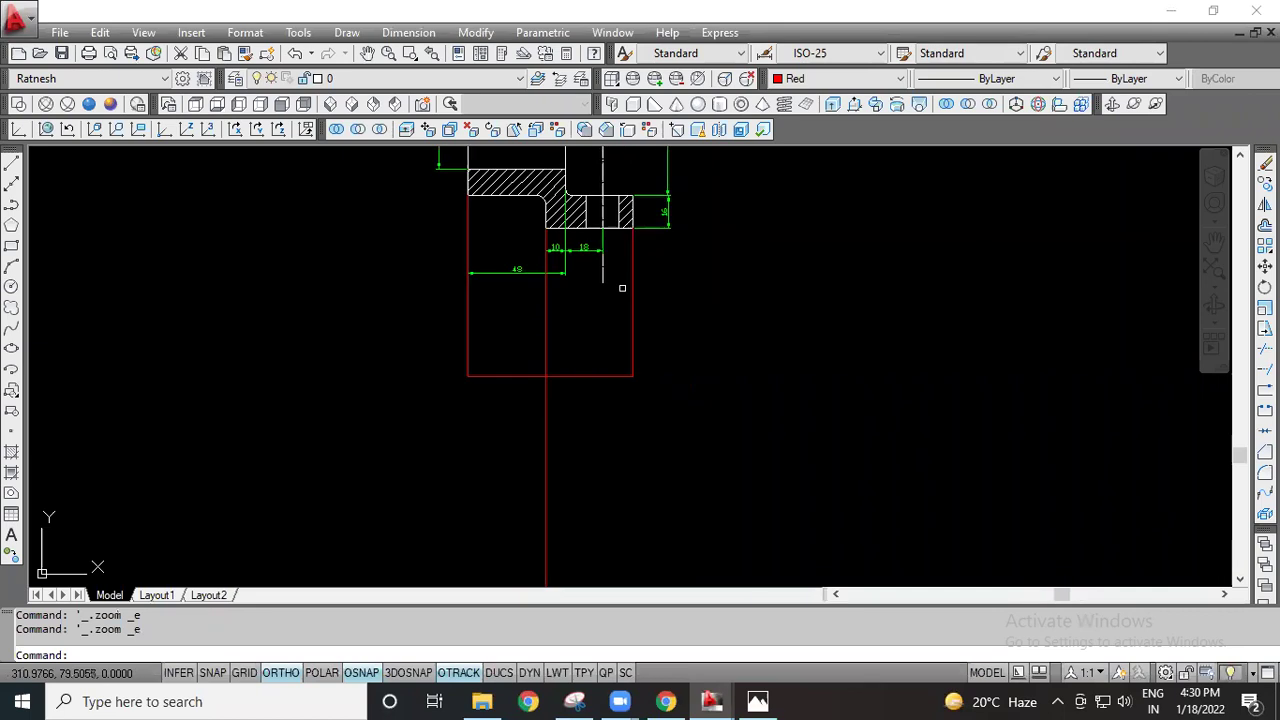
scroll(584, 182, up, 2)
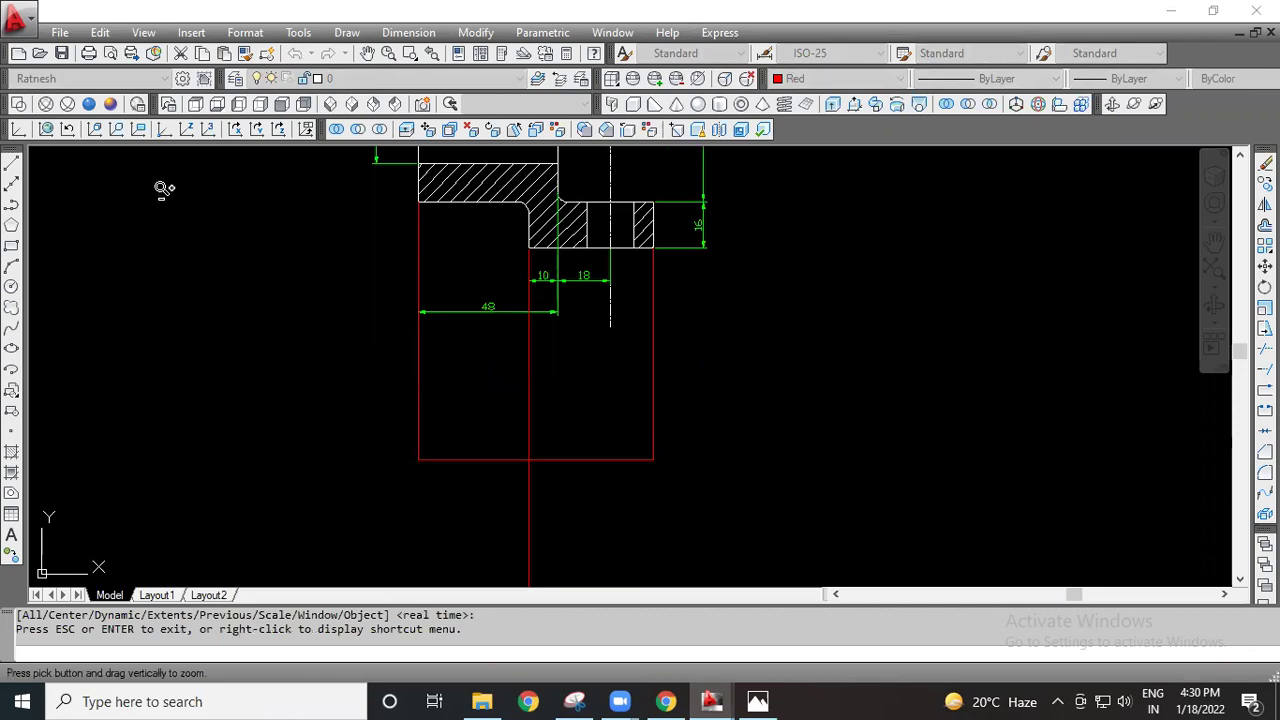
click(12, 166)
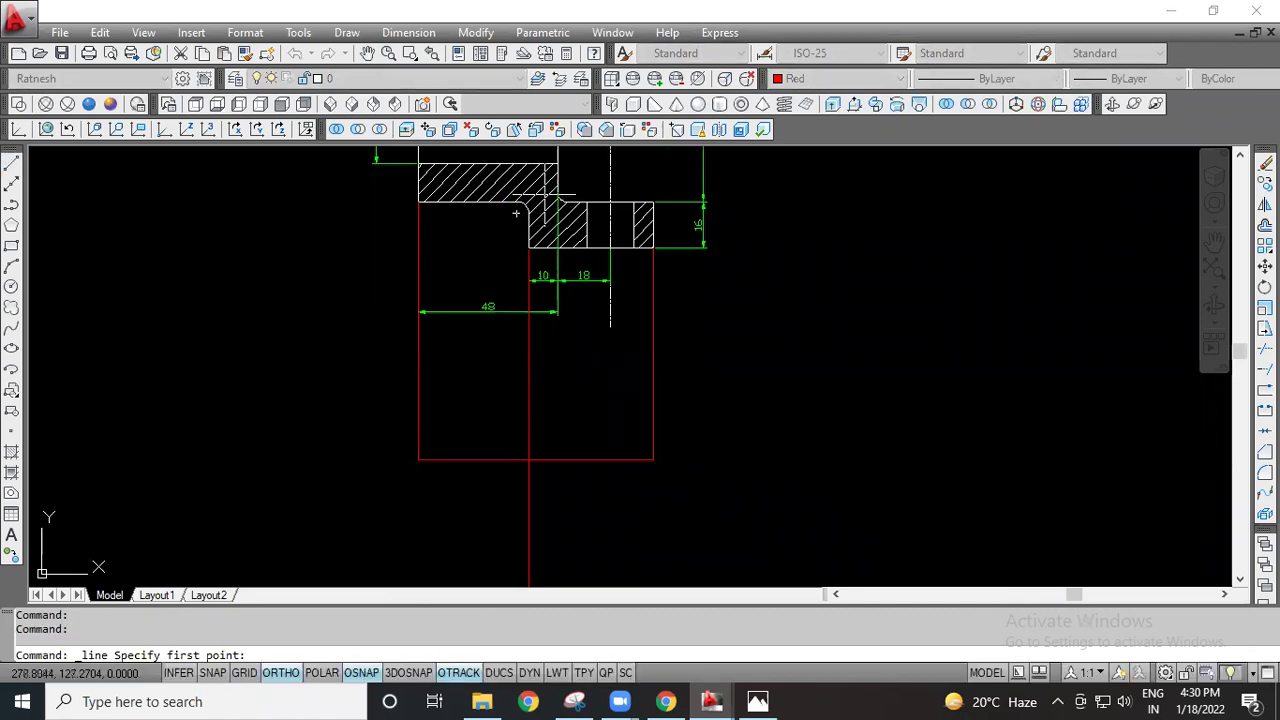
scroll(559, 195, up, 2)
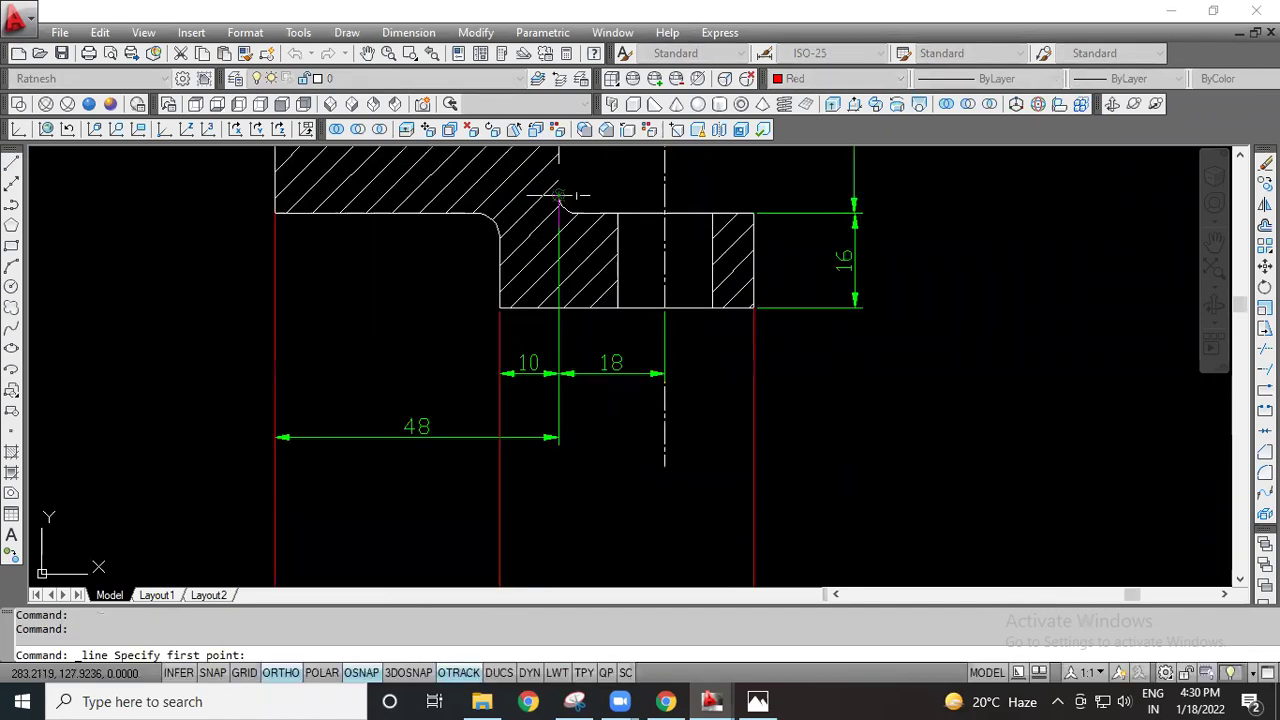
click(559, 195)
scroll(563, 419, down, 2)
middle_drag(563, 420, 571, 198)
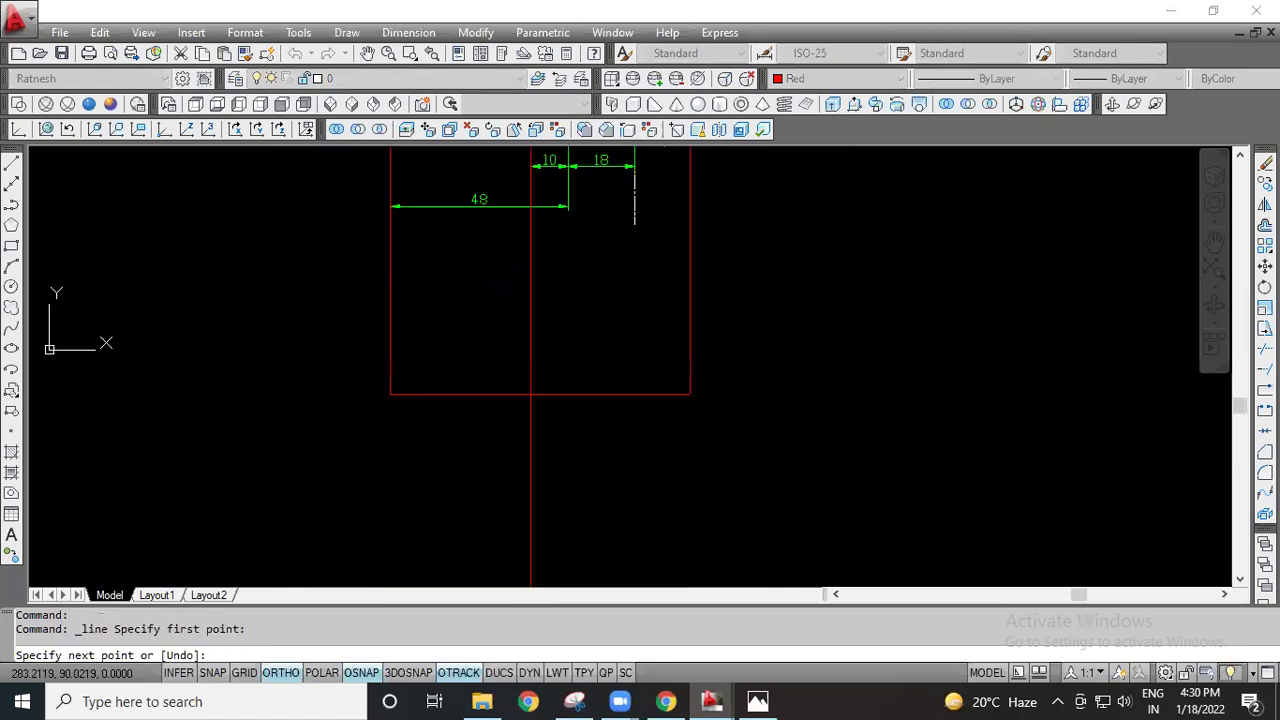
scroll(608, 396, down, 2)
middle_drag(607, 474, 599, 293)
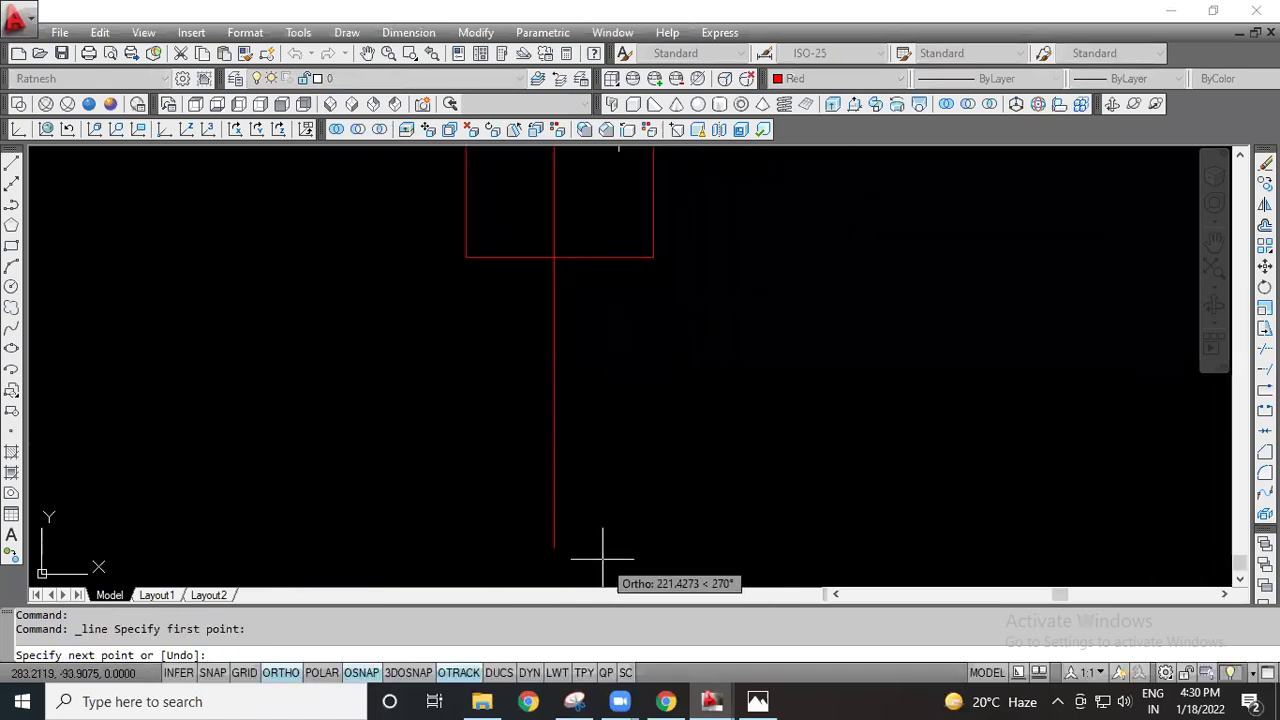
right_click(700, 457)
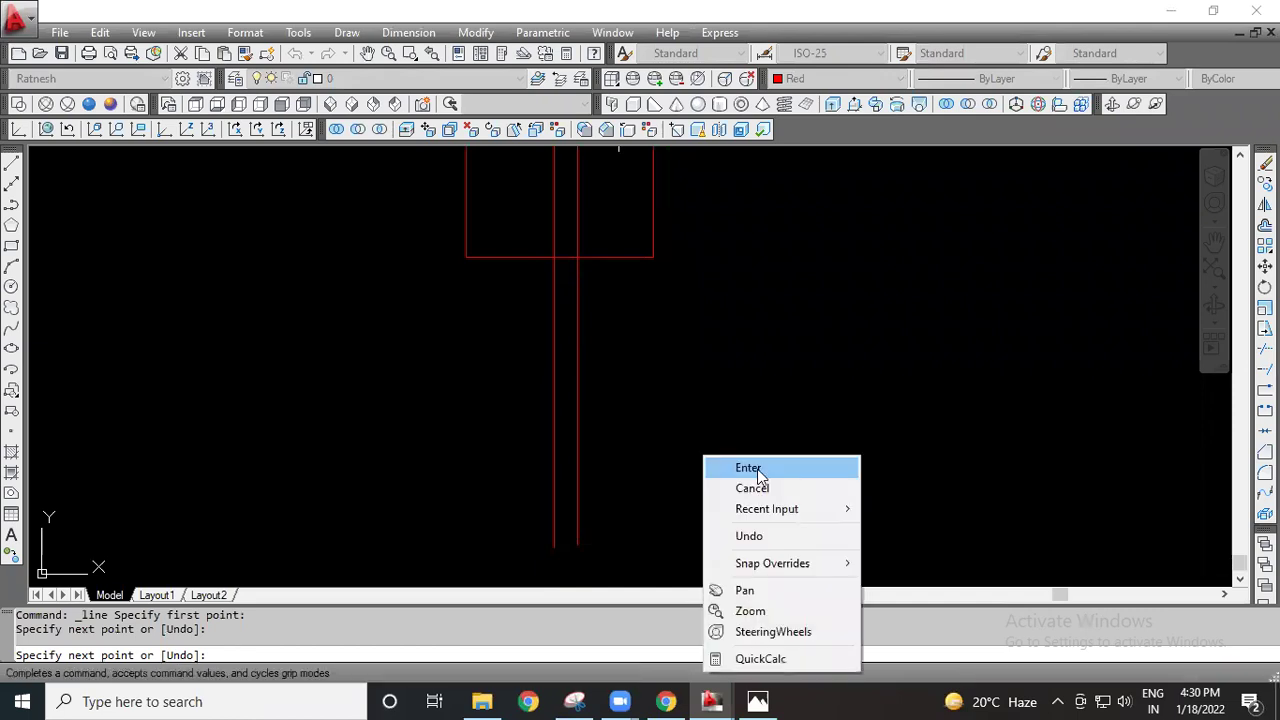
click(725, 464)
scroll(595, 338, down, 1)
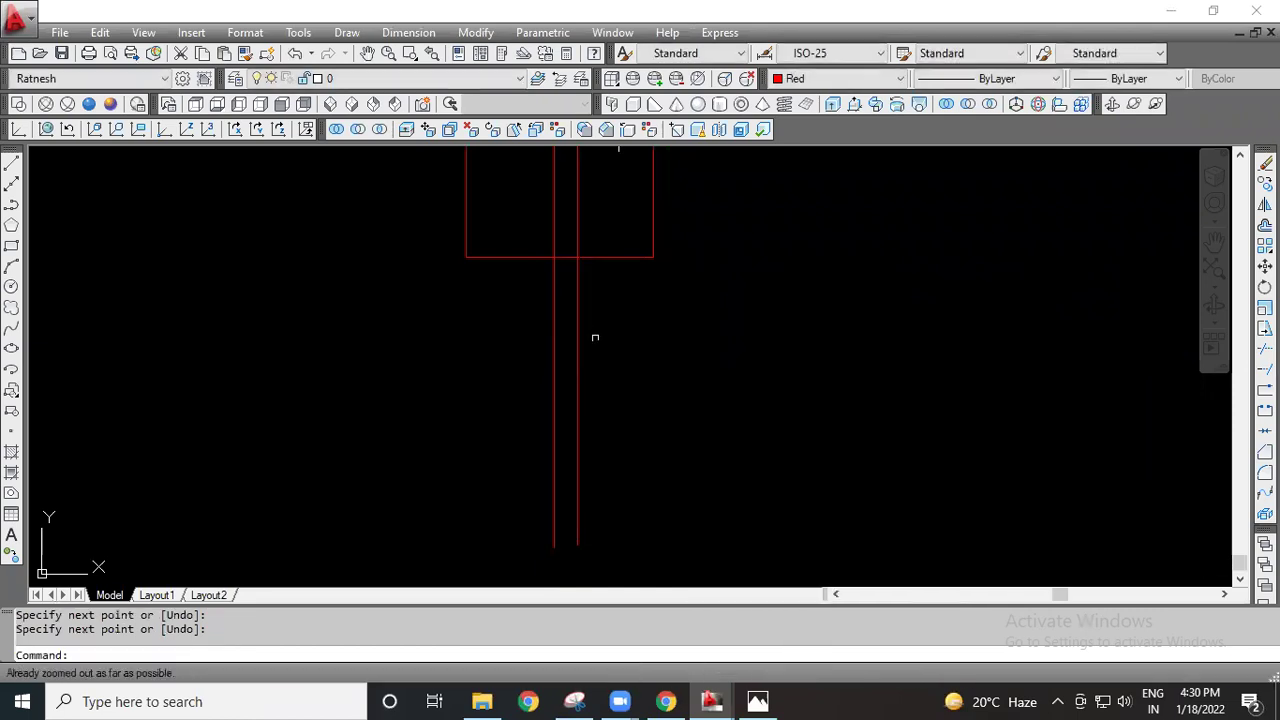
key(Return)
click(684, 337)
scroll(684, 337, up, 5)
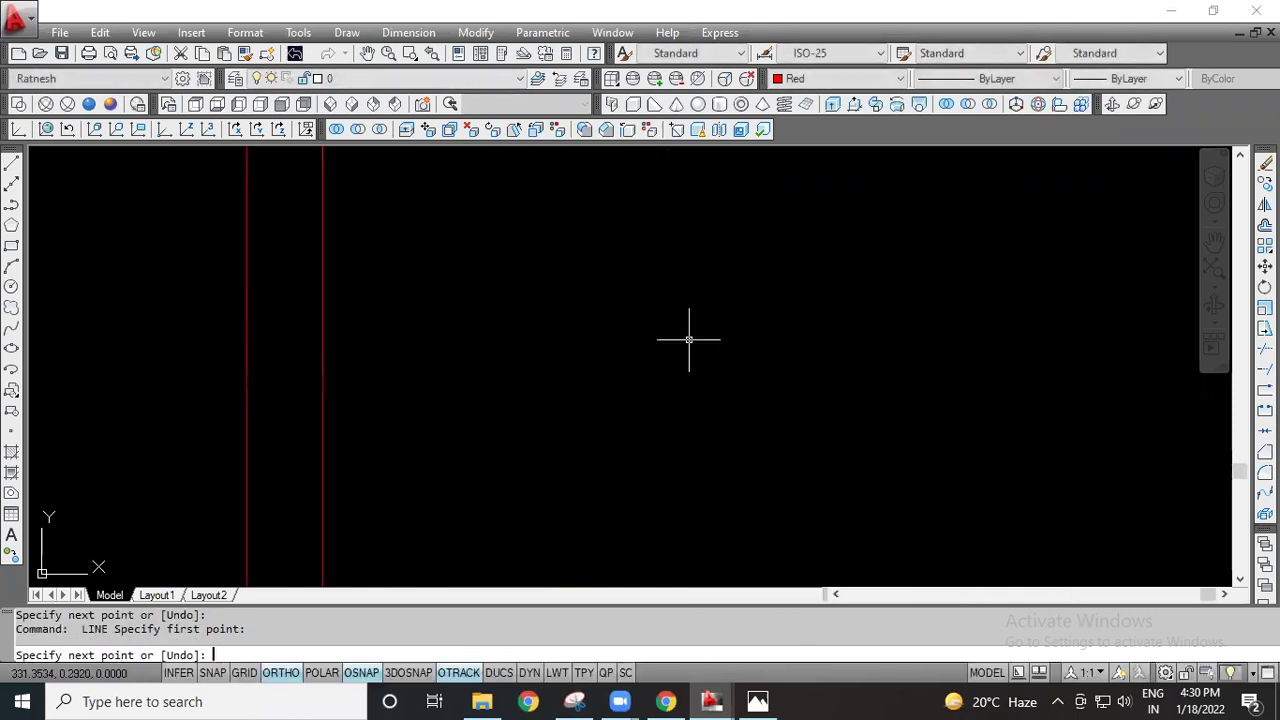
scroll(688, 340, down, 4)
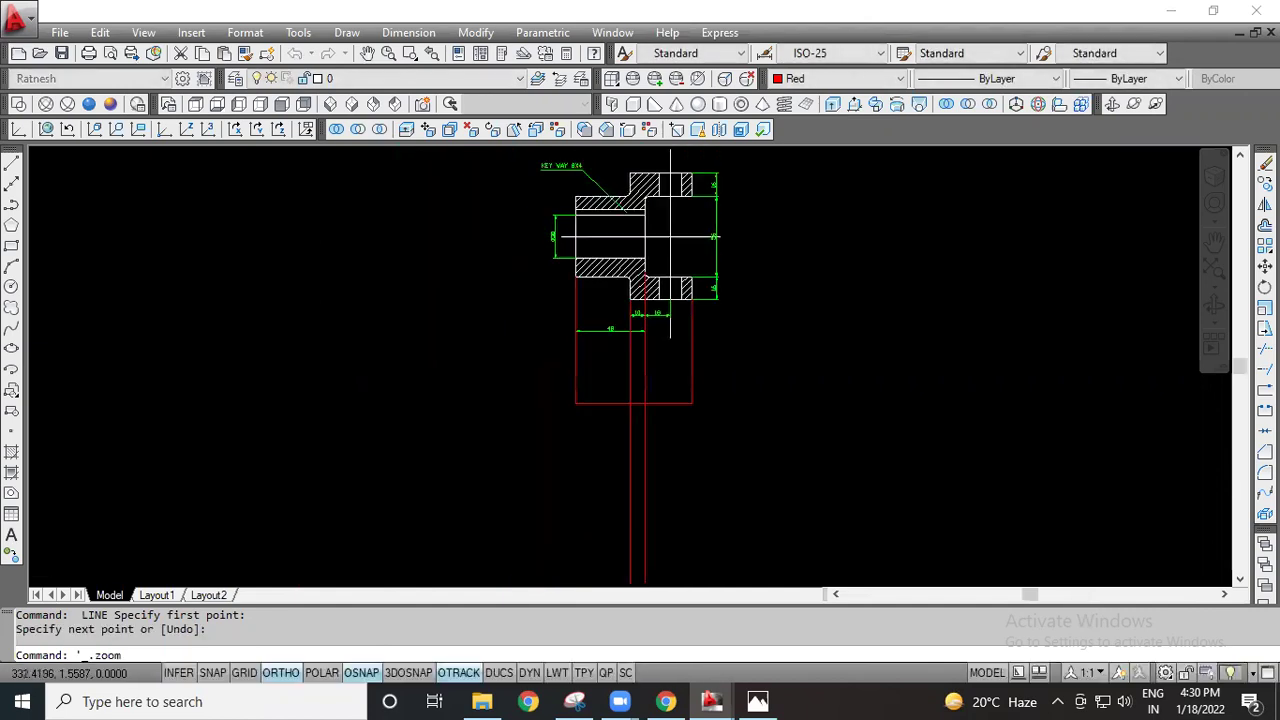
Step: Extend the pin hole's vertical centerline with a red projection line about 174 units down from its lower end
scroll(727, 350, up, 2)
middle_drag(729, 357, 728, 263)
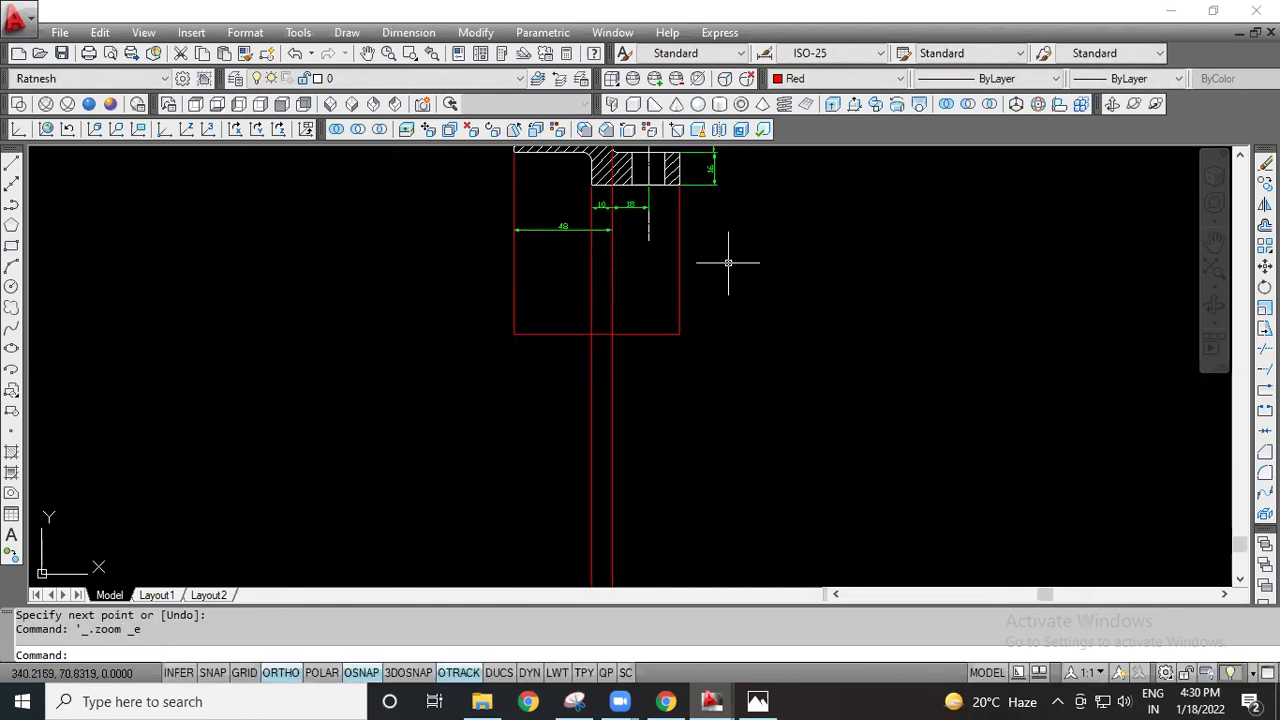
click(11, 162)
click(648, 240)
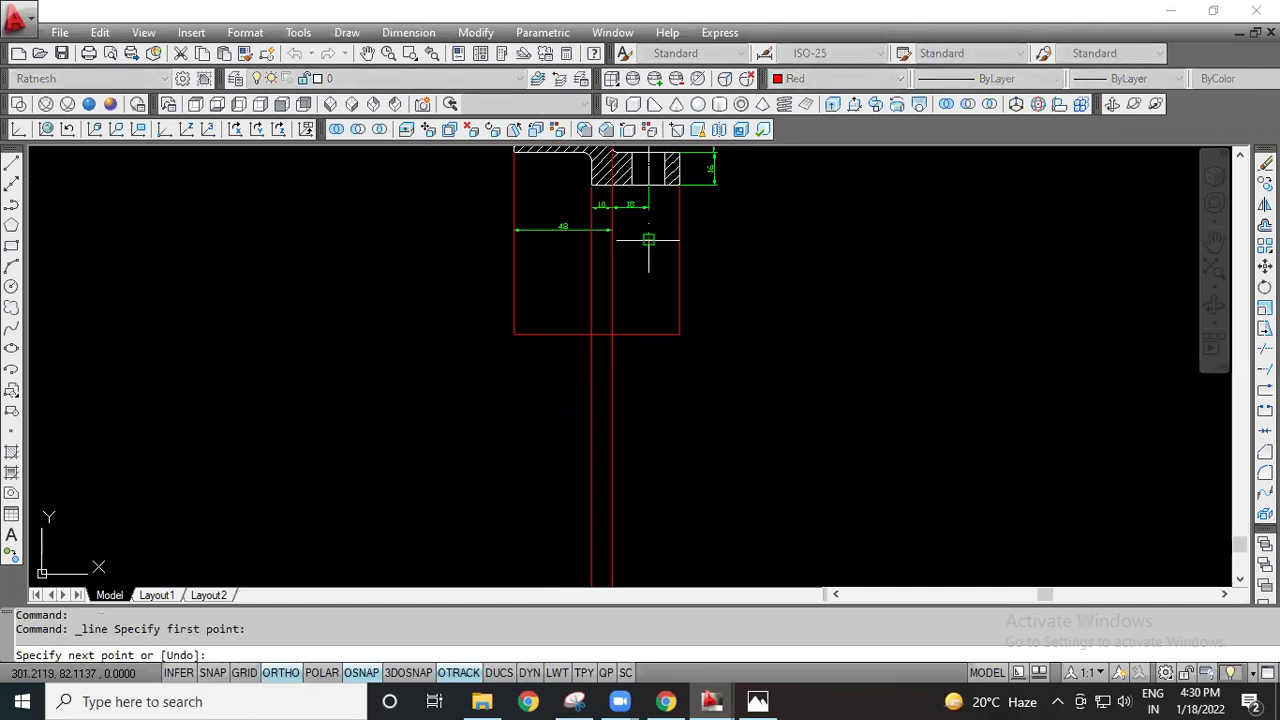
middle_drag(669, 580, 684, 405)
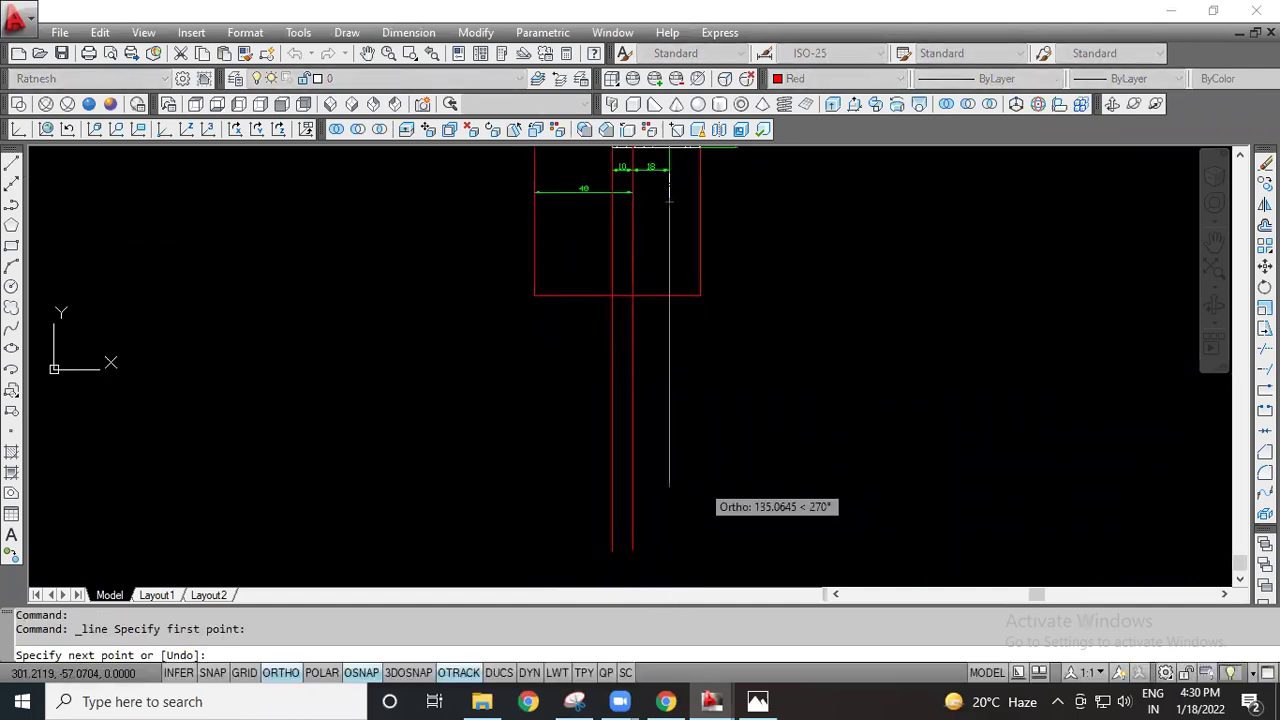
click(669, 567)
right_click(752, 288)
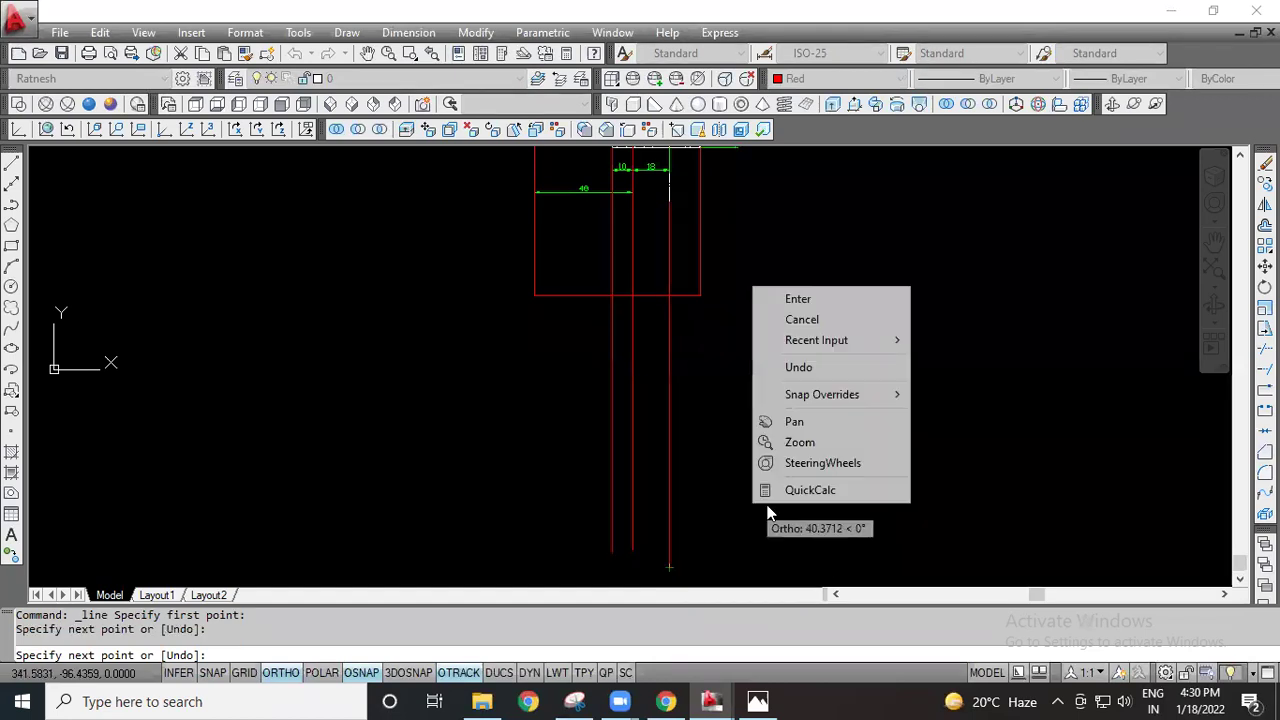
click(807, 298)
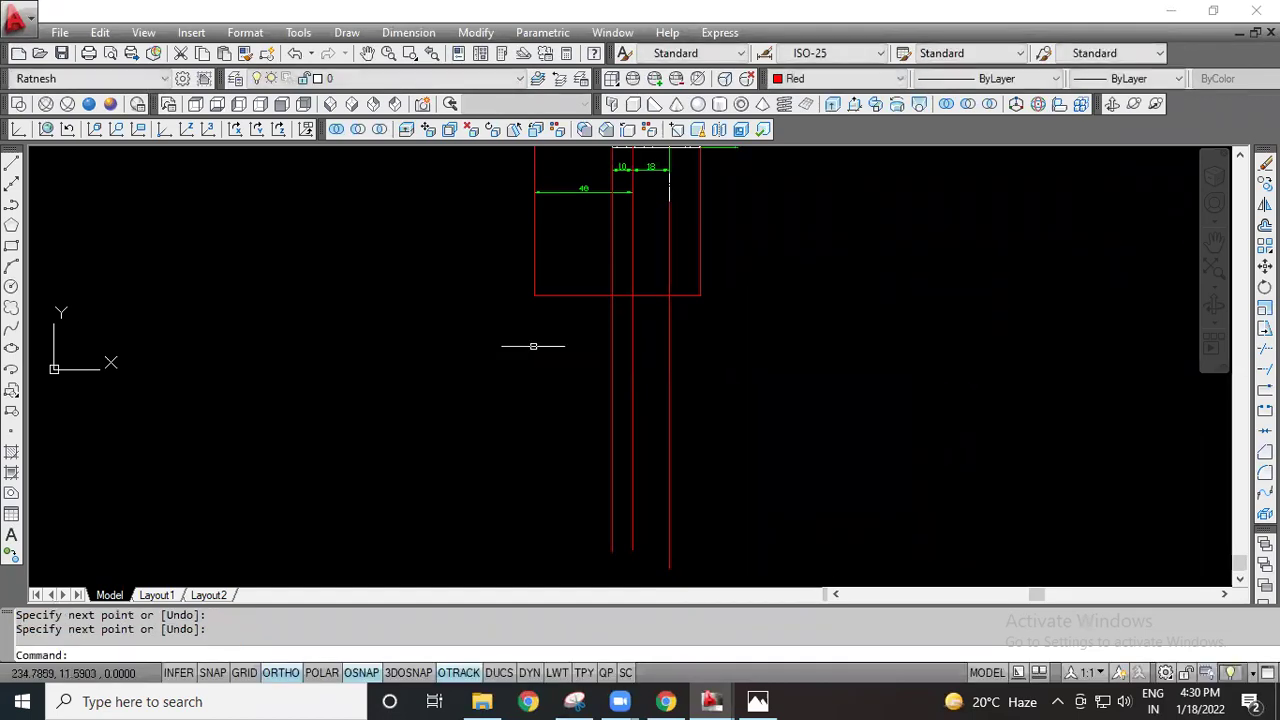
Step: Set the current drawing color back to ByLayer
key(Escape)
key(Escape)
click(633, 330)
key(Escape)
click(11, 166)
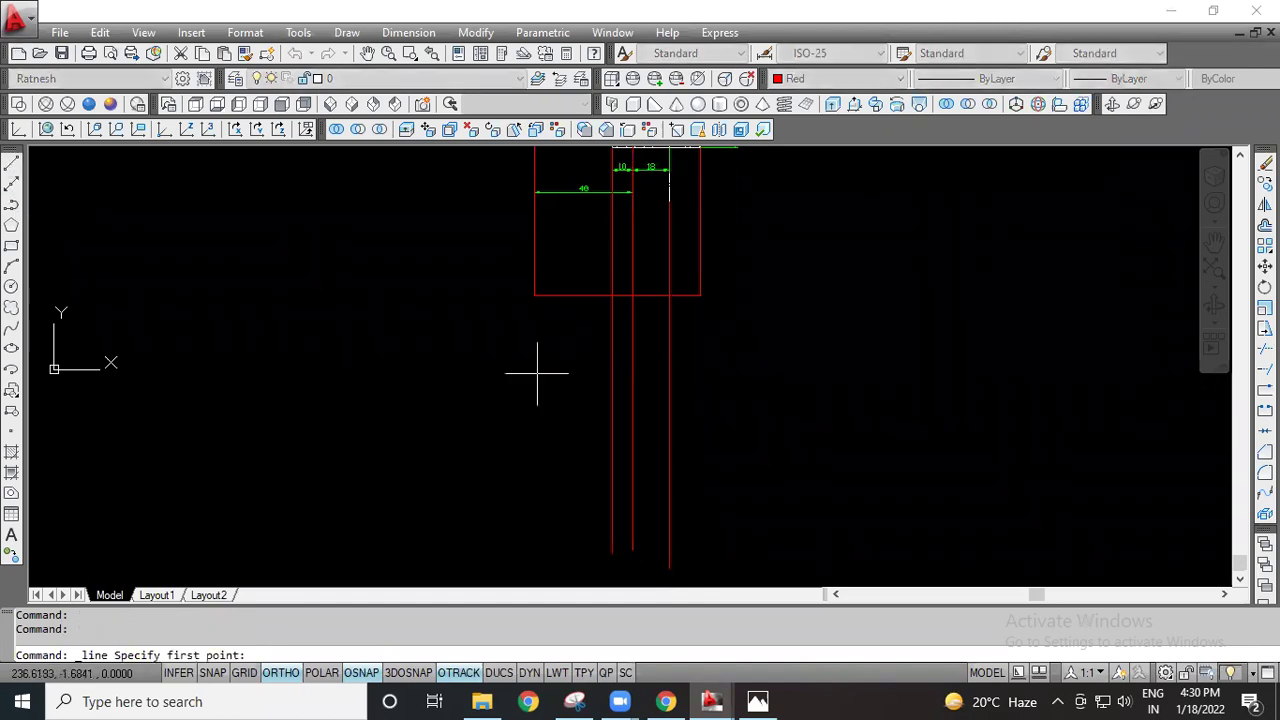
click(843, 78)
click(829, 94)
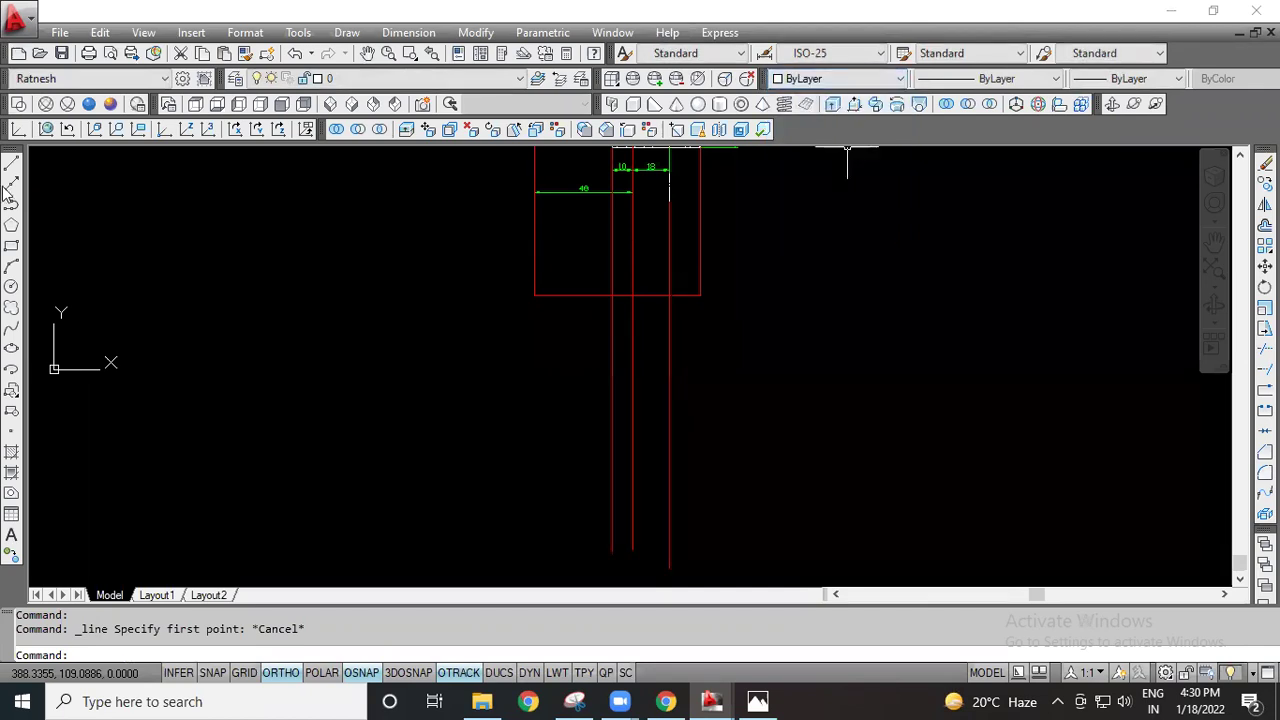
Step: Draw a closed rectangle 57 units tall between the first two long projection lines, starting downward from the red horizontal line
click(11, 166)
scroll(656, 295, up, 2)
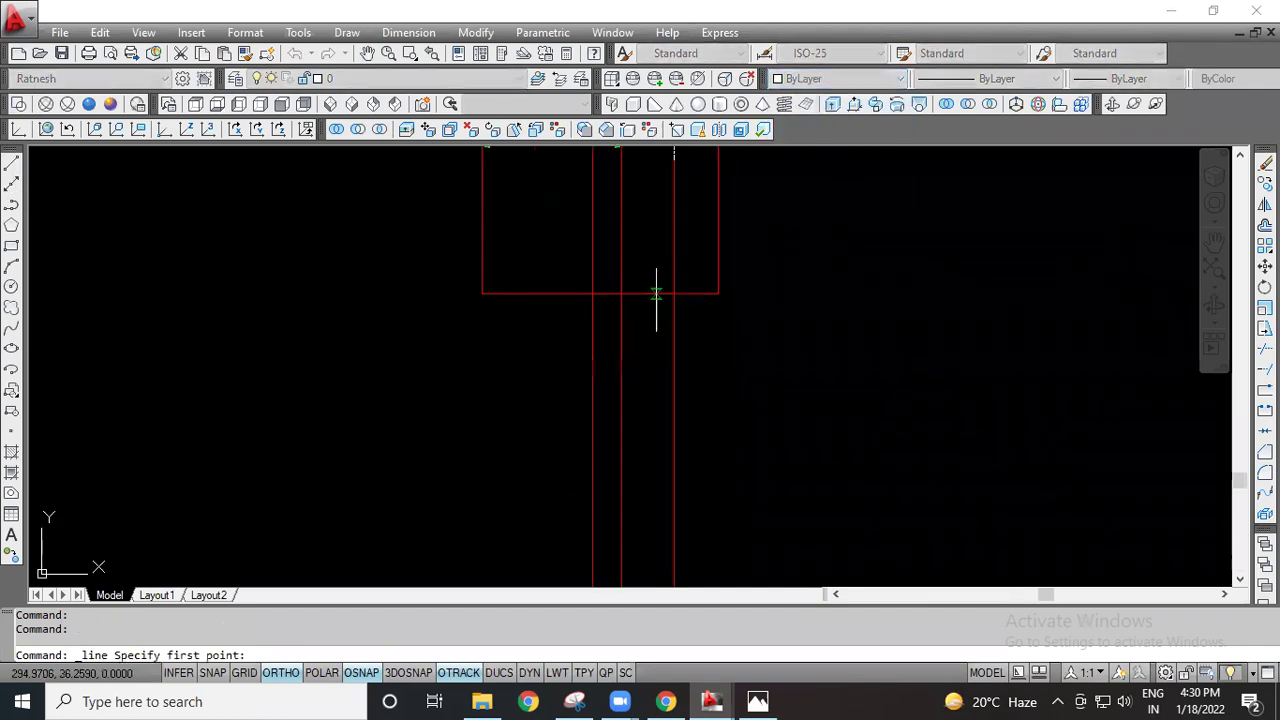
click(592, 293)
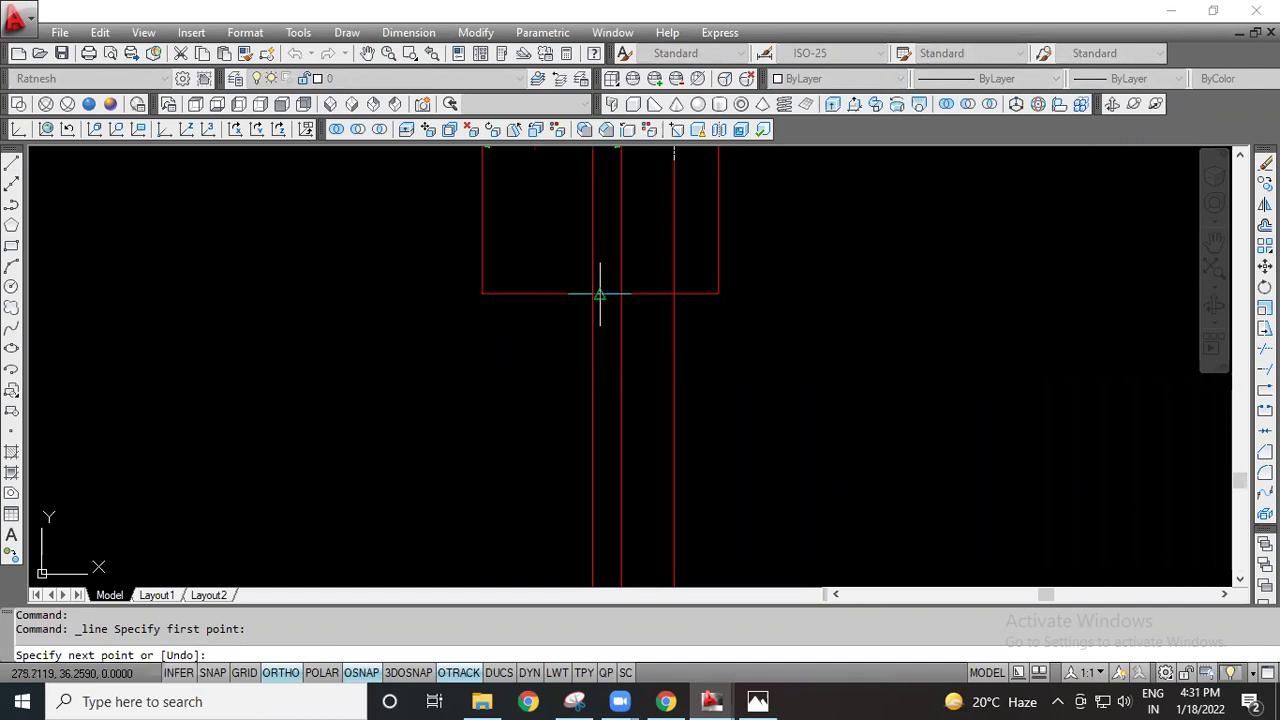
click(620, 294)
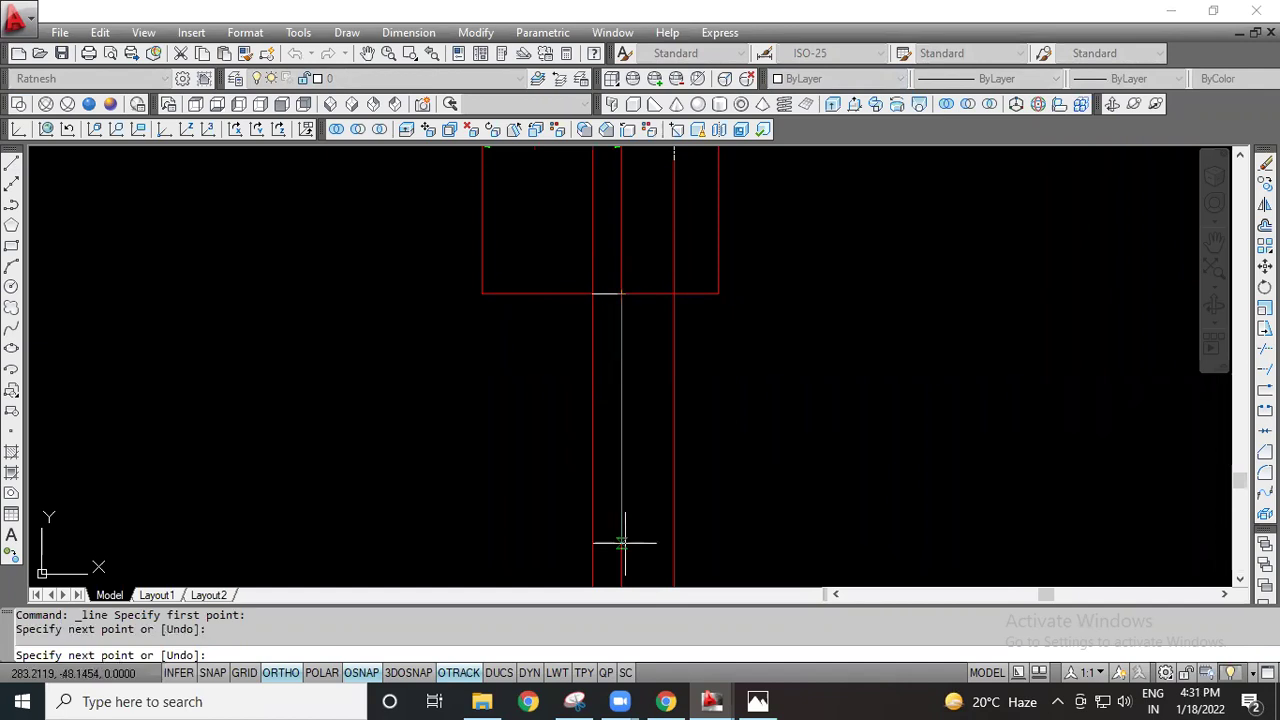
text(57)
key(Return)
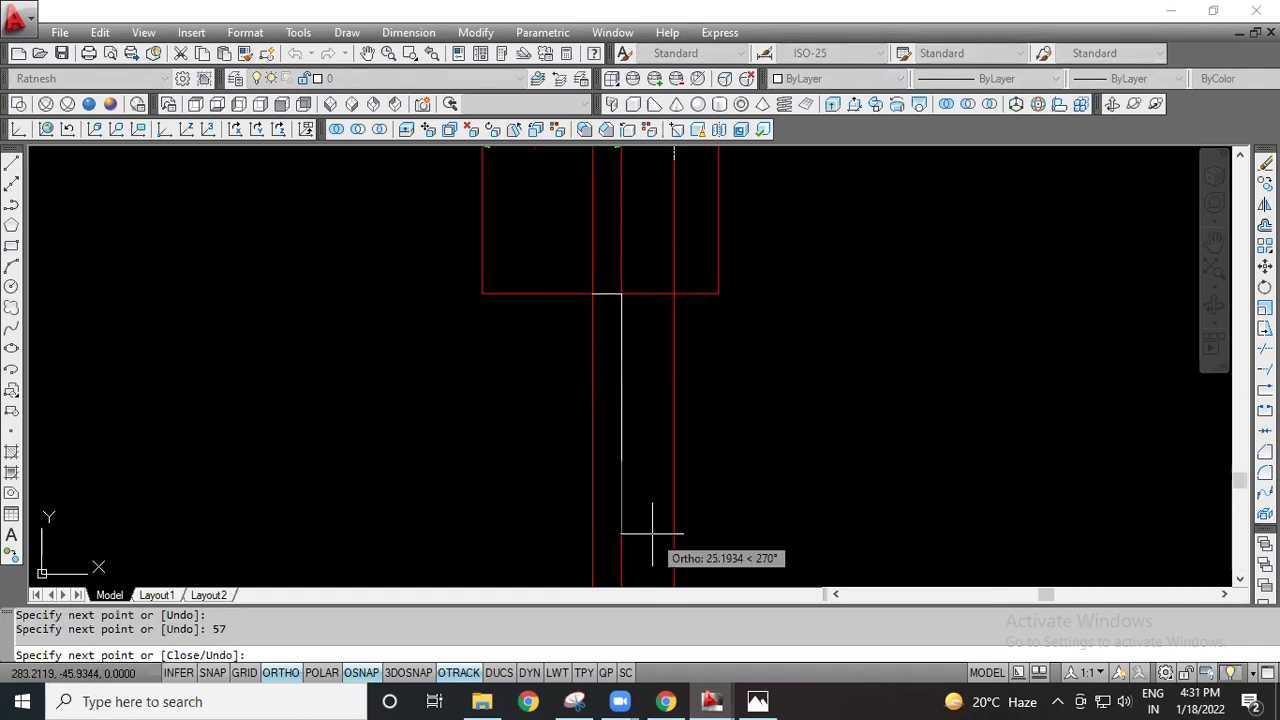
click(592, 460)
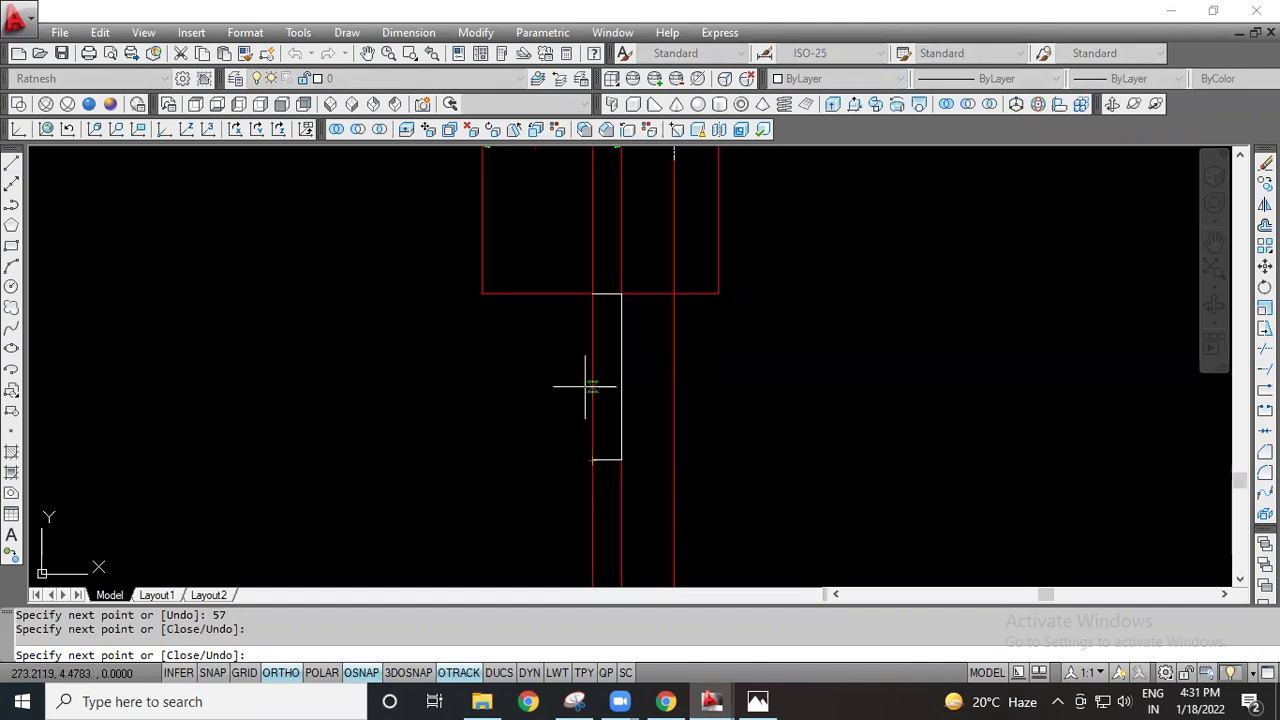
click(591, 293)
right_click(782, 318)
click(798, 322)
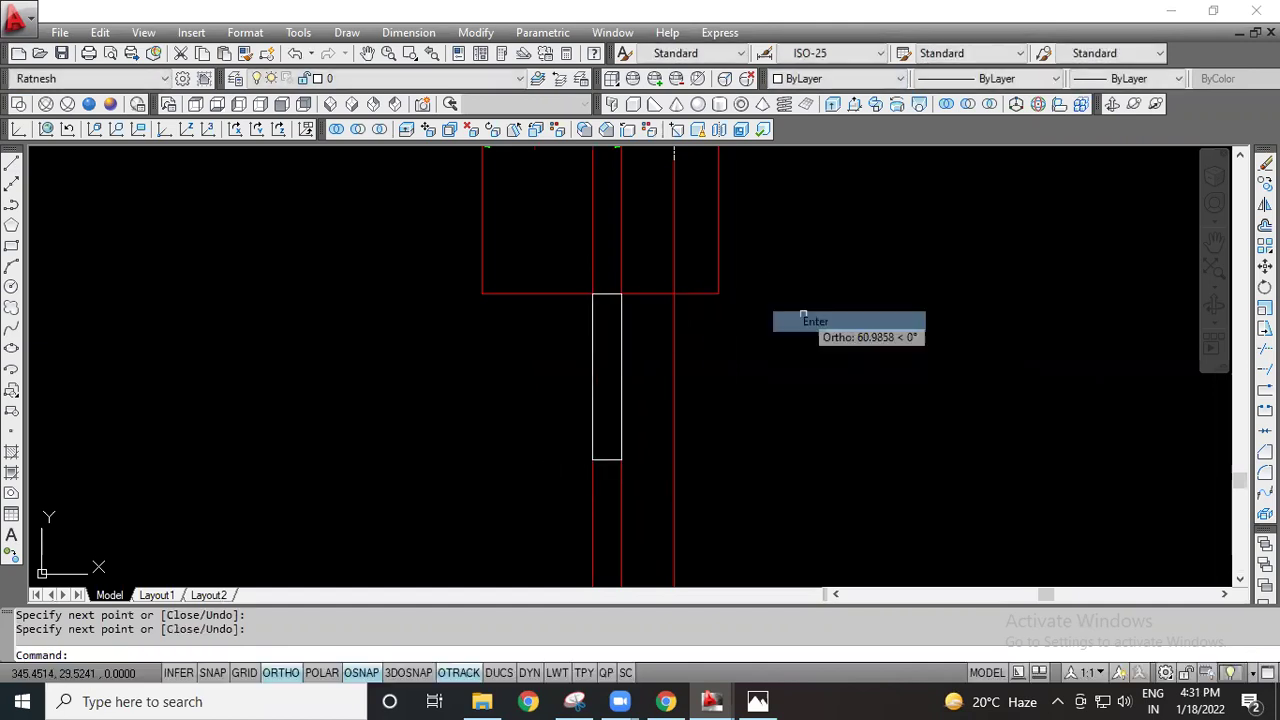
scroll(652, 364, down, 1)
scroll(628, 392, up, 3)
scroll(627, 392, down, 4)
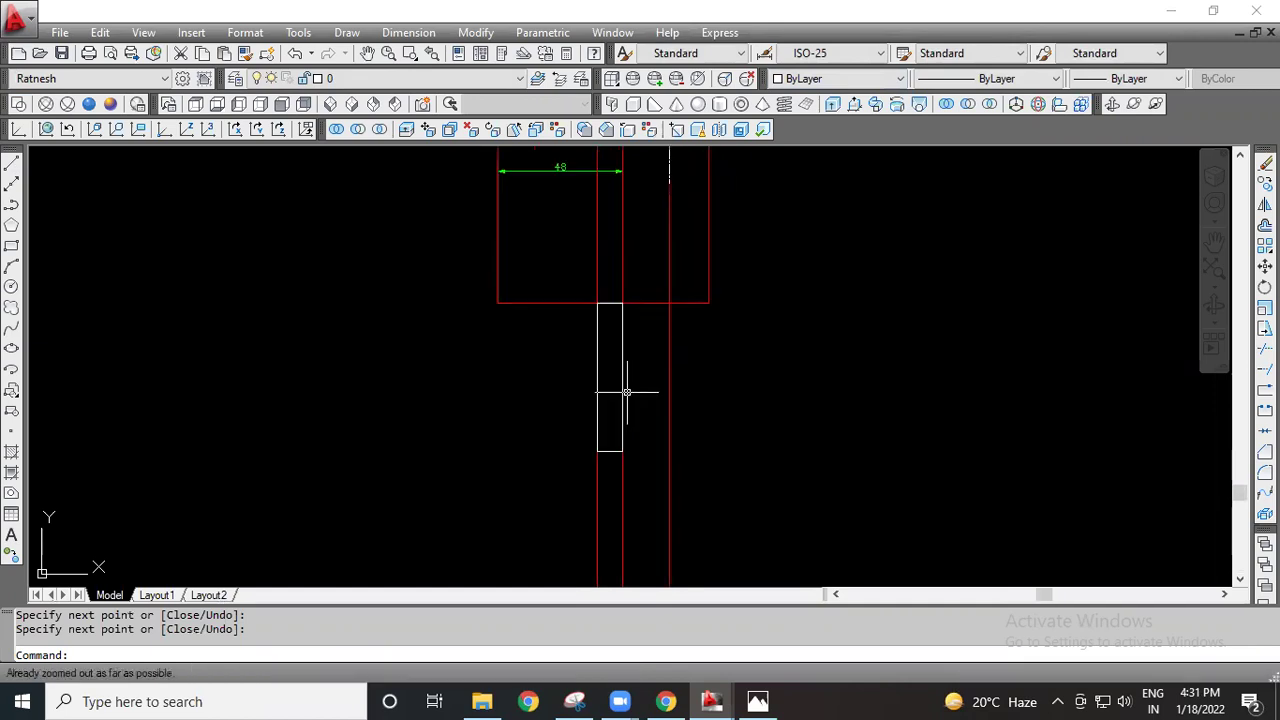
scroll(627, 397, up, 3)
scroll(516, 362, down, 4)
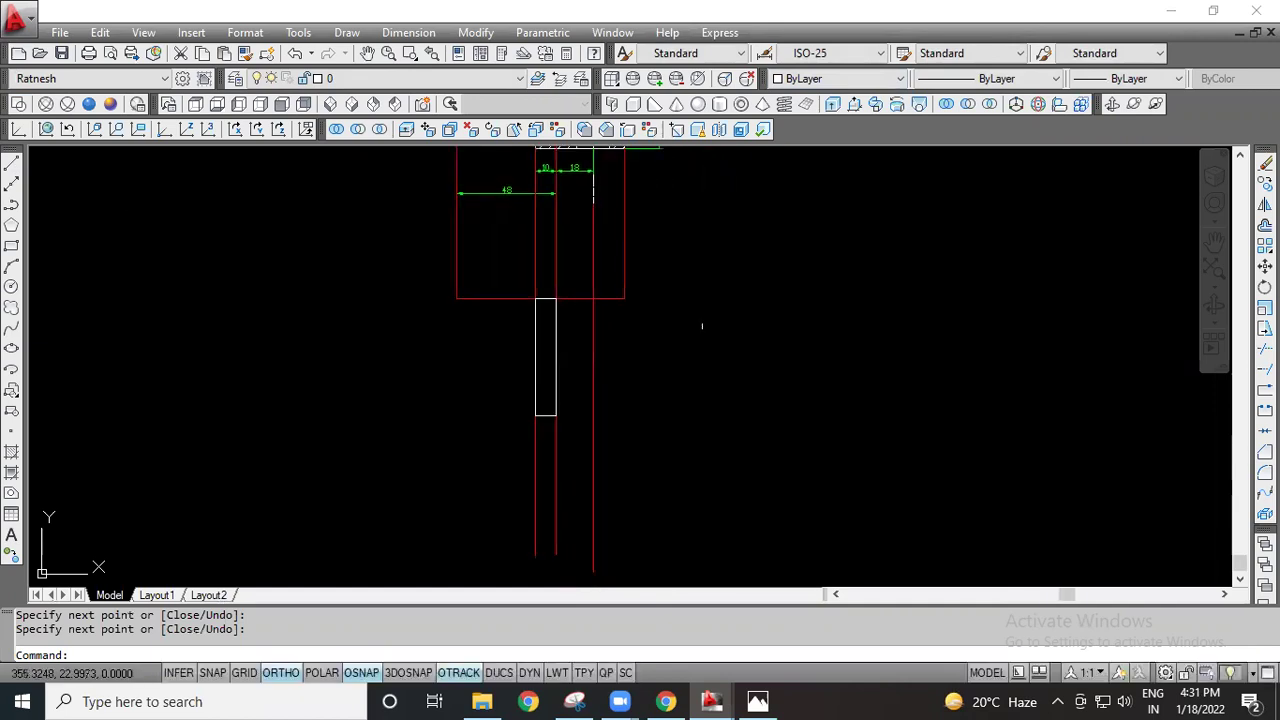
Step: Draw a horizontal line about 177 units long through the midpoint of the white rectangle's vertical side, extending well beyond both sides
middle_click(665, 442)
middle_click(665, 442)
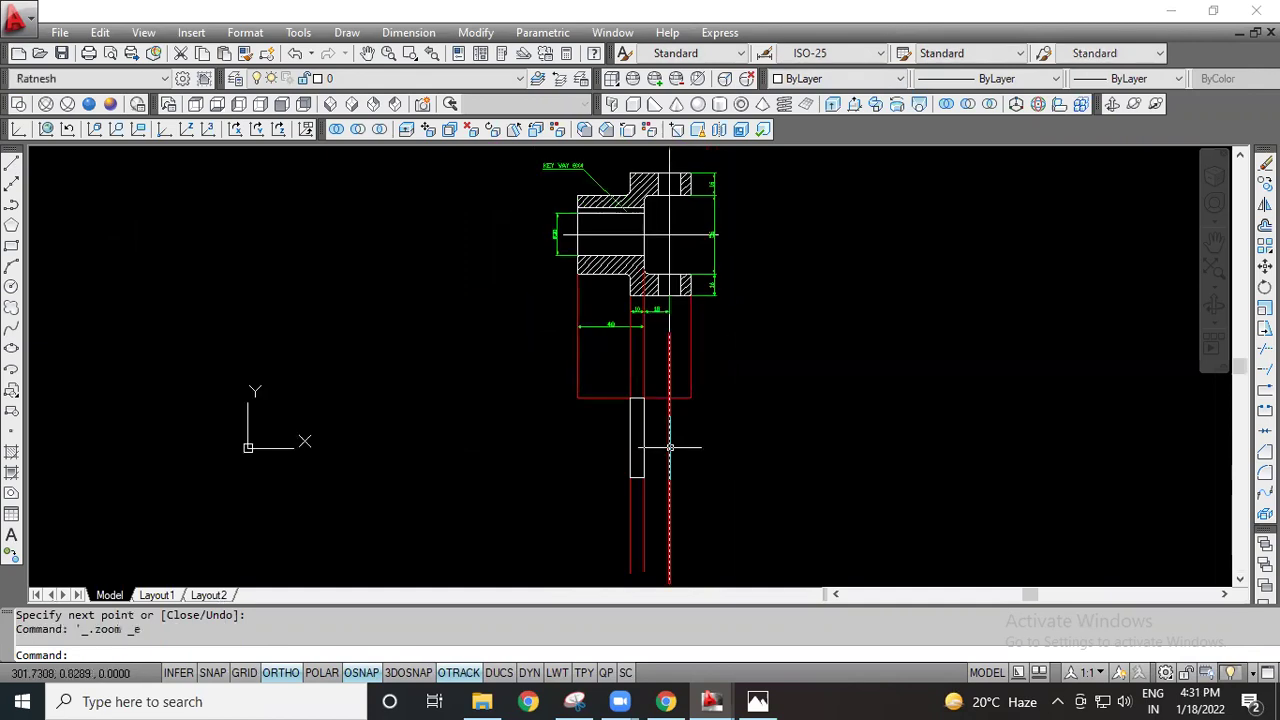
scroll(670, 447, up, 2)
scroll(670, 447, up, 3)
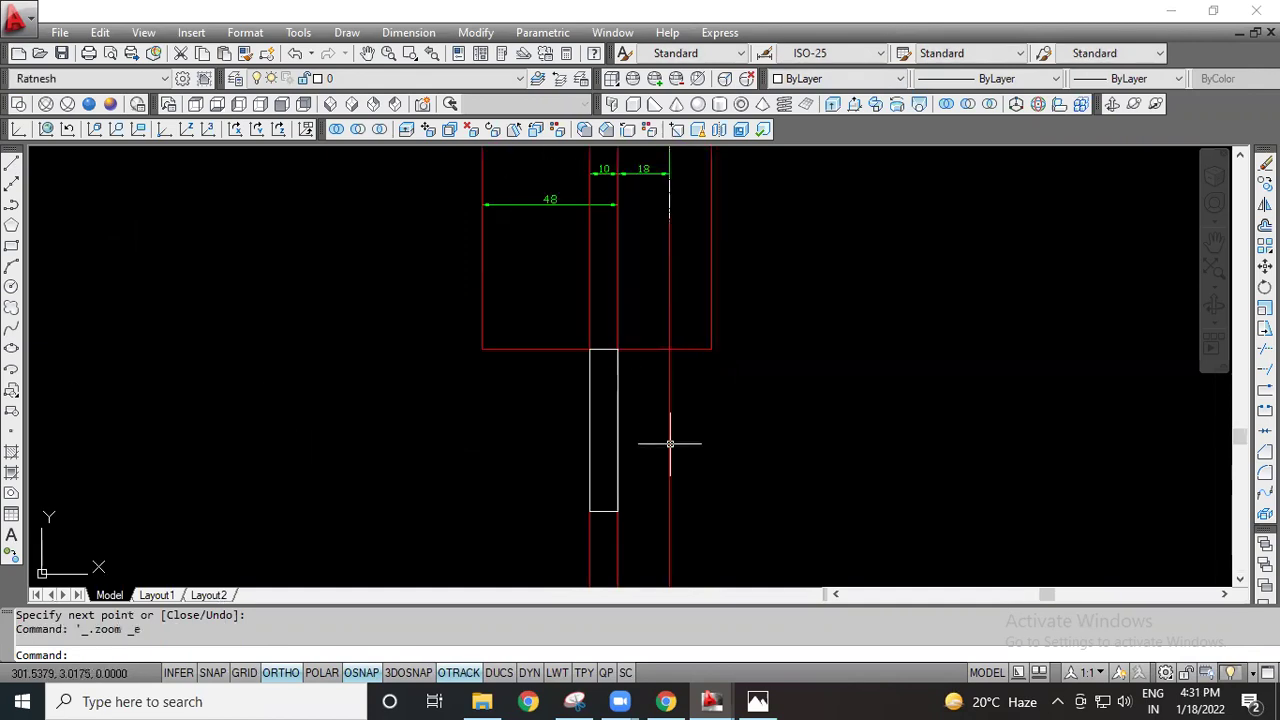
click(13, 165)
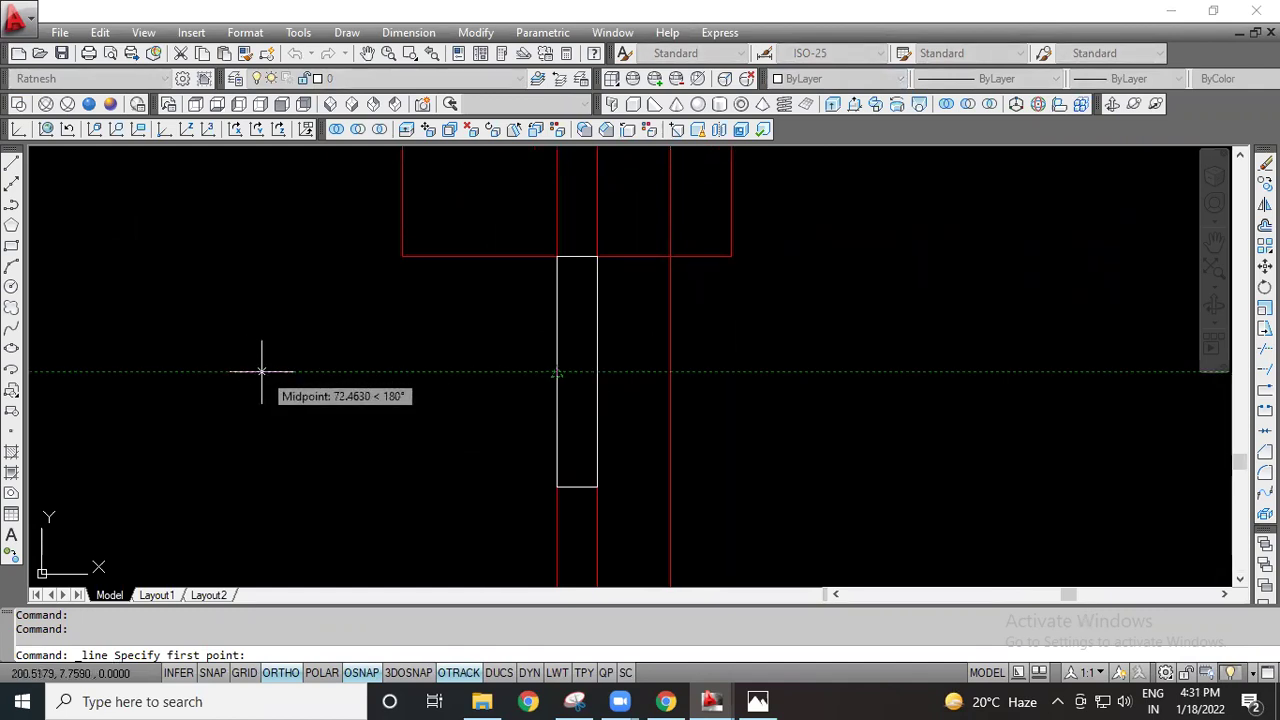
click(261, 371)
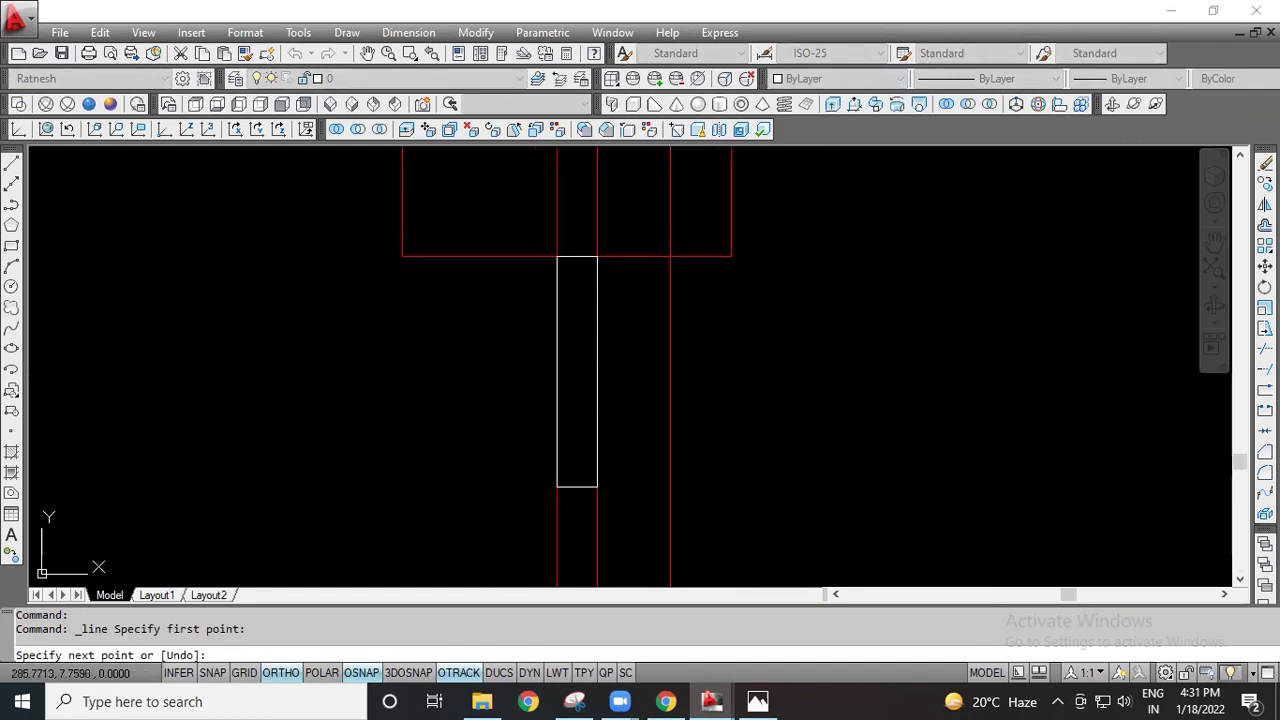
click(977, 371)
right_click(967, 320)
click(979, 326)
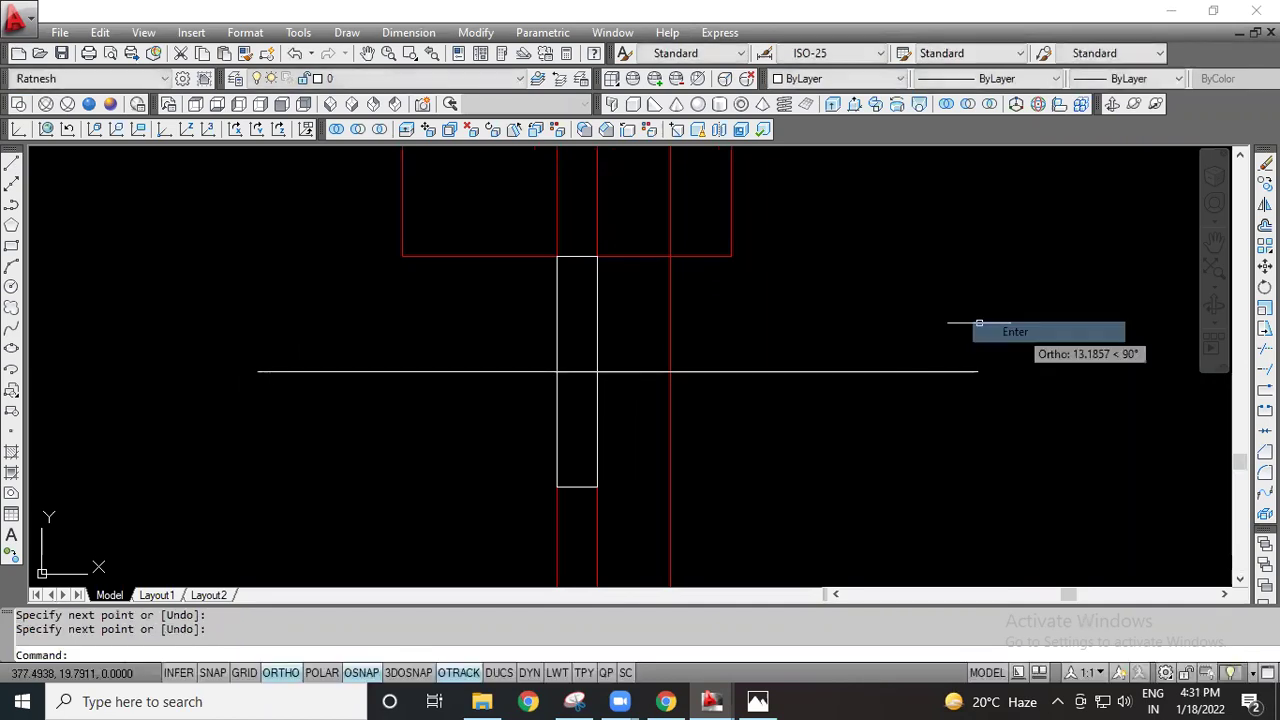
Step: Draw a vertical line over the pin hole's red projection line, from just above the red horizontal line to below the rectangle
scroll(675, 337, down, 2)
middle_drag(726, 343, 690, 423)
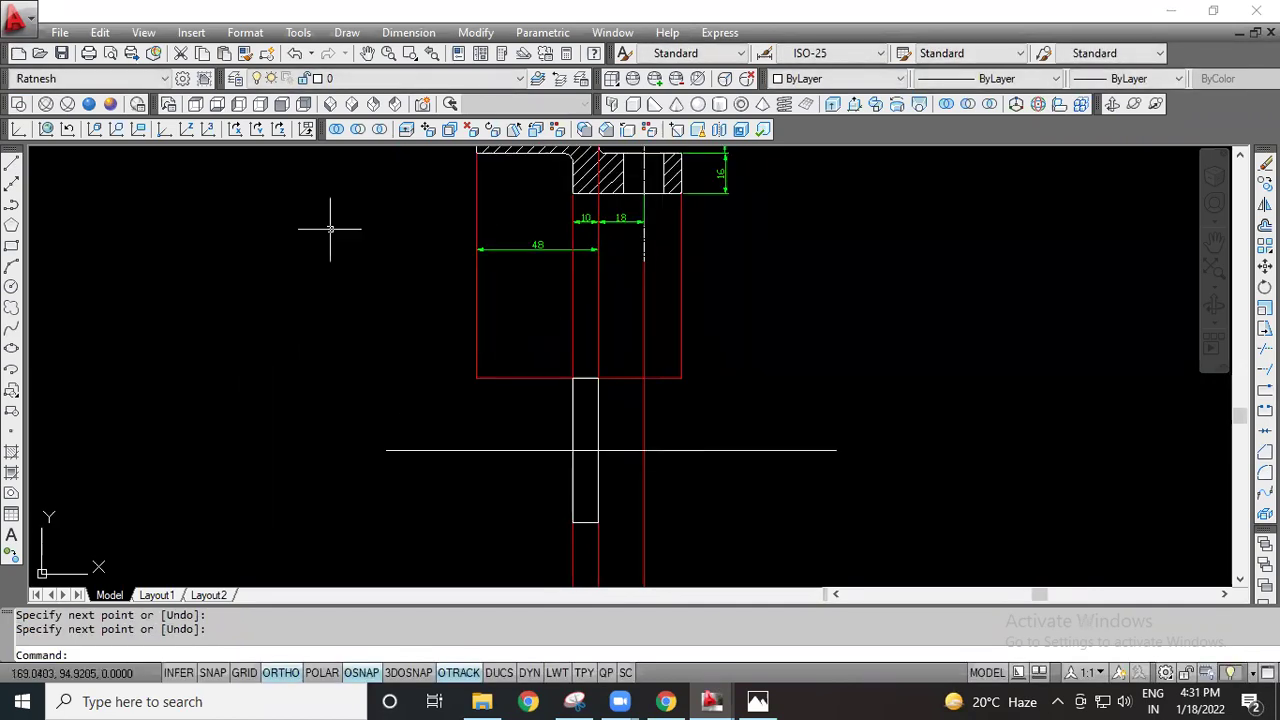
click(12, 165)
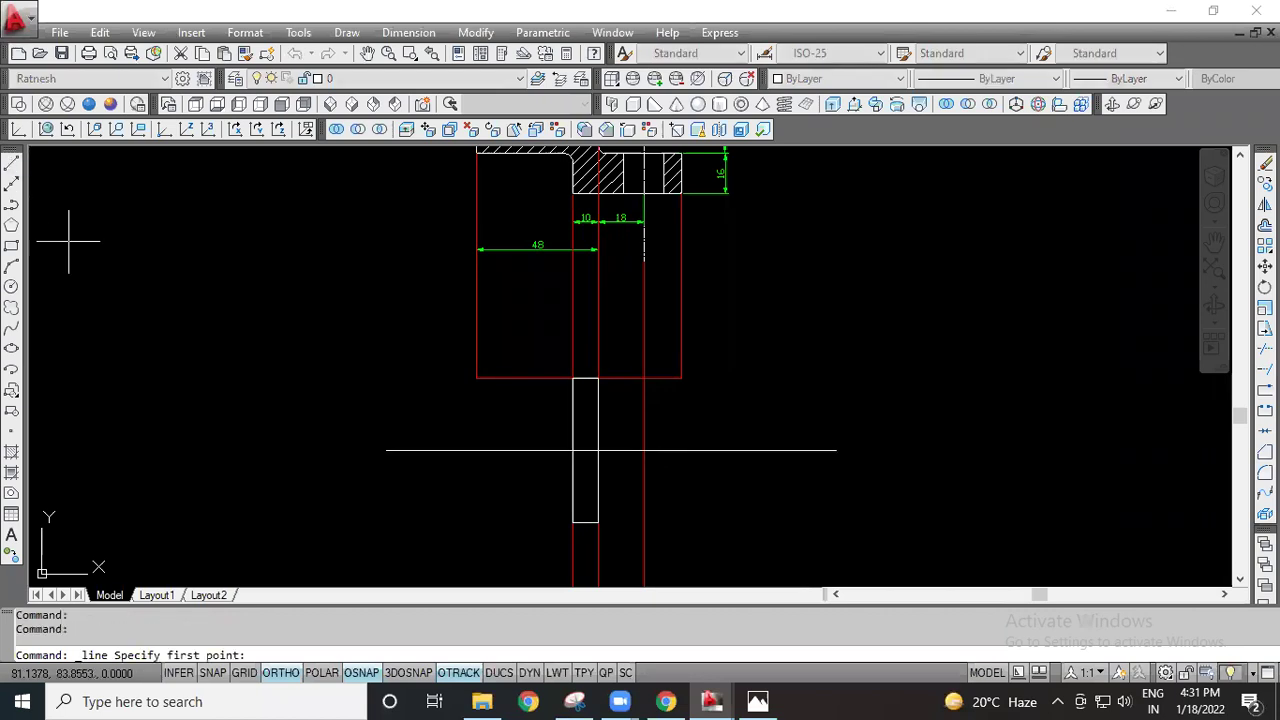
click(644, 352)
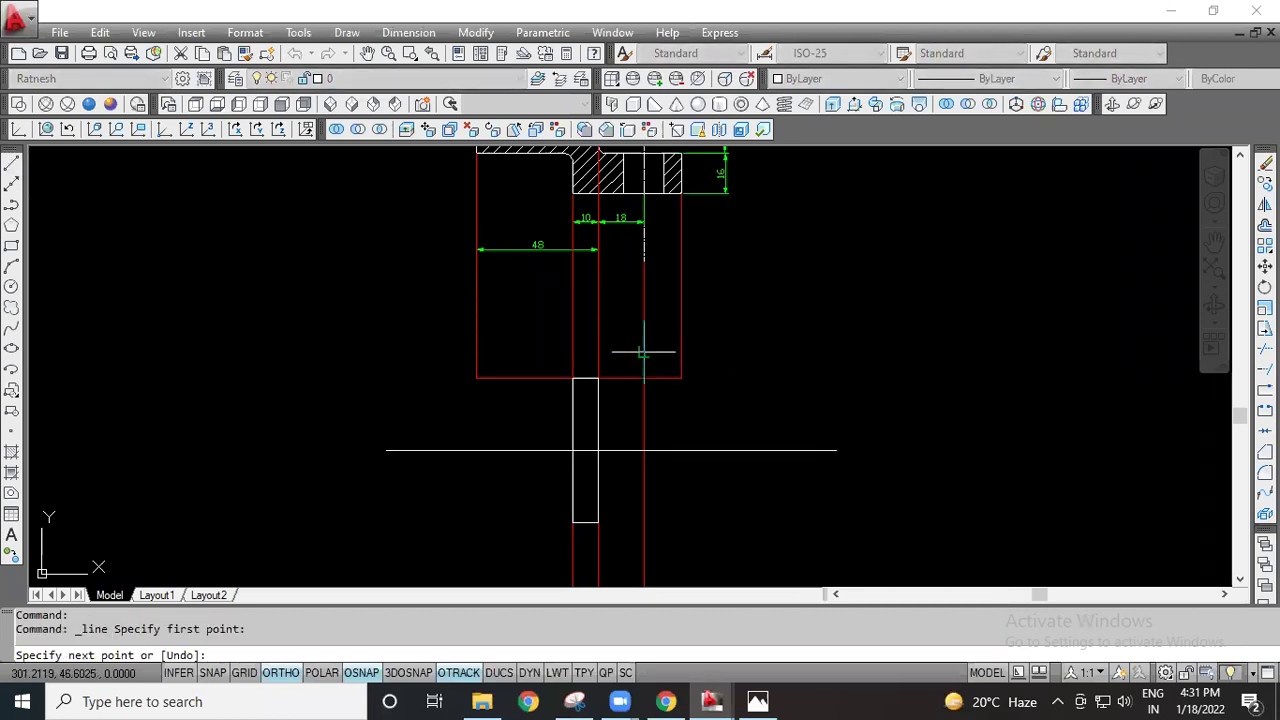
click(648, 557)
right_click(735, 527)
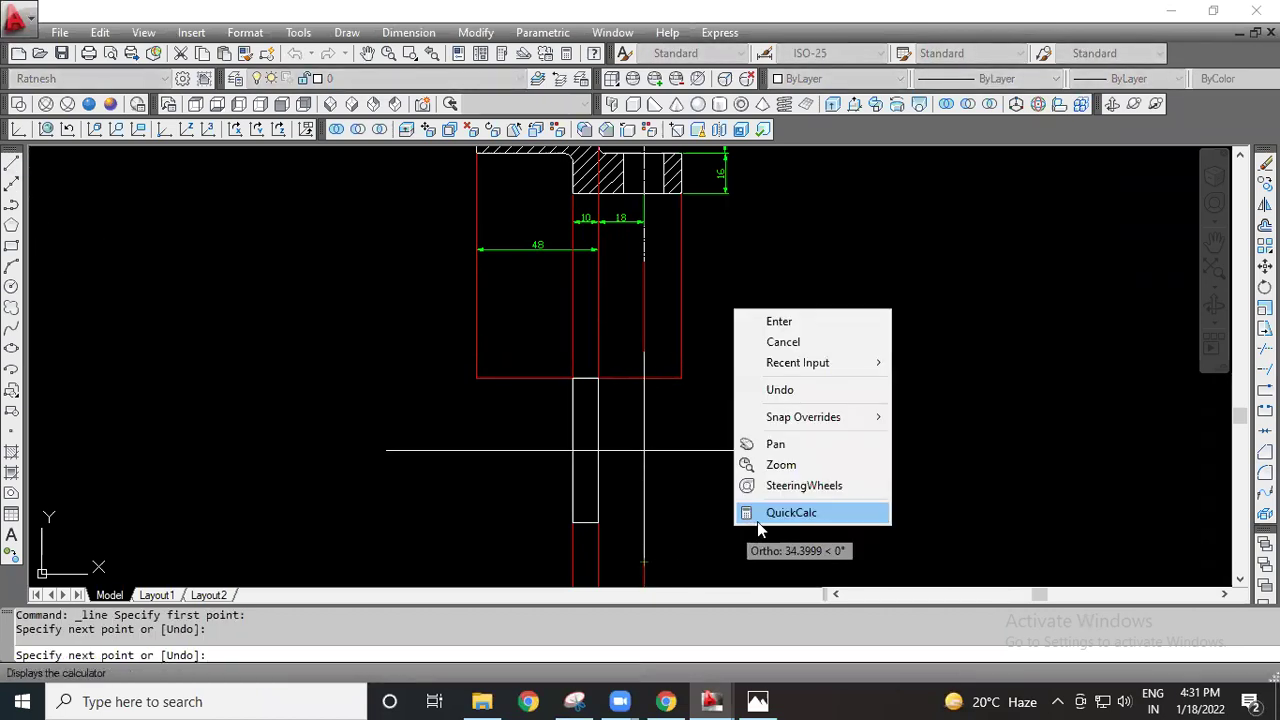
click(775, 321)
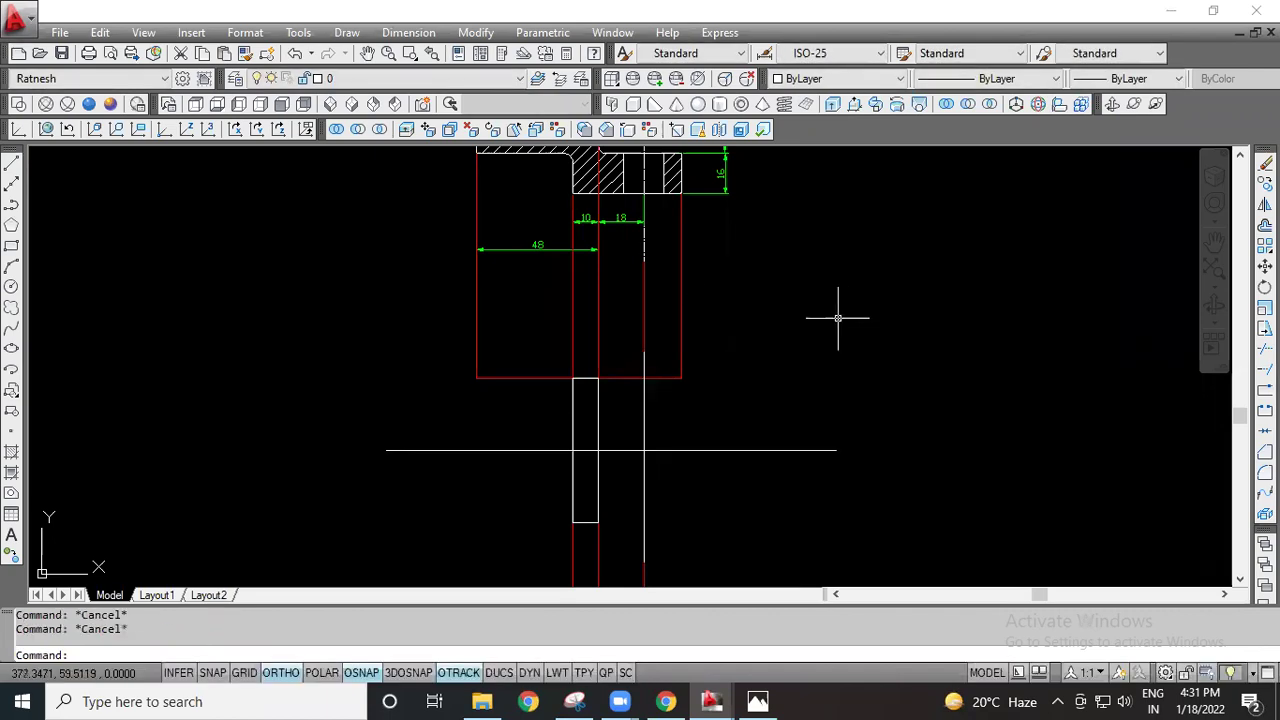
Step: Match the new vertical and horizontal lines in the lower view to the properties of the pin hole's centerline in the sectioned view
scroll(826, 323, up, 2)
middle_drag(809, 354, 808, 420)
scroll(725, 349, down, 3)
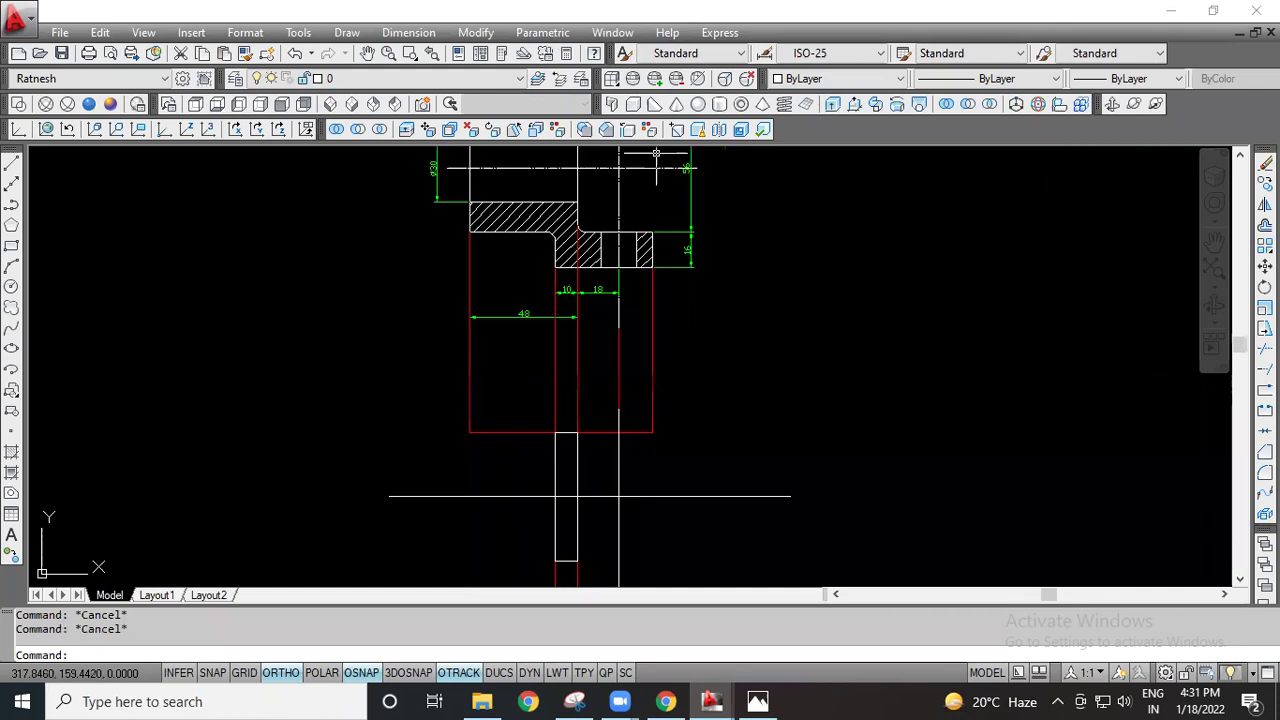
click(475, 32)
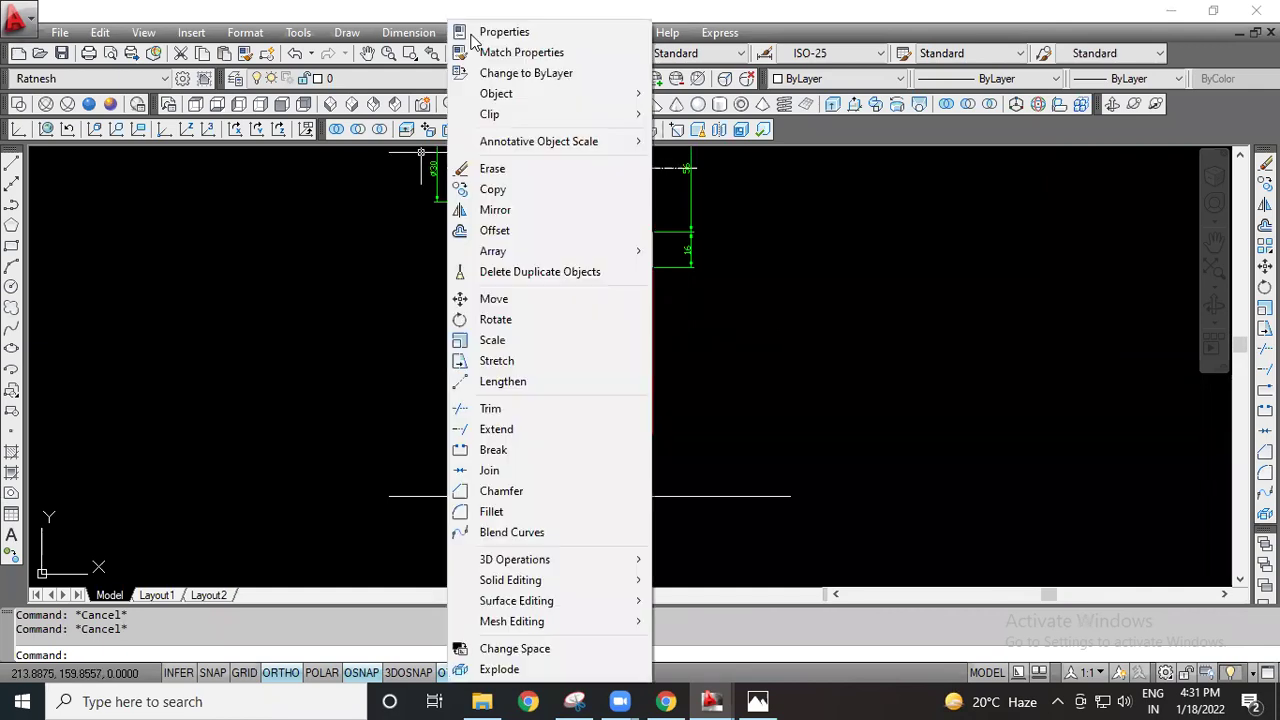
click(505, 49)
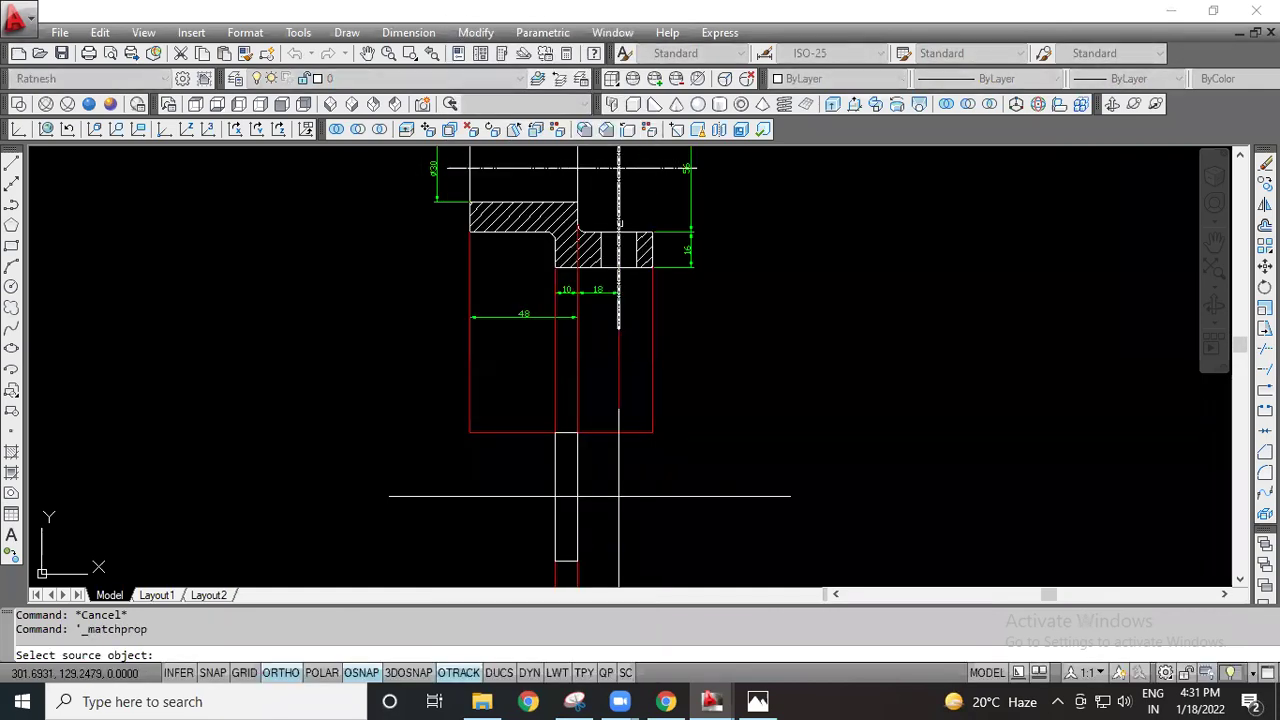
click(619, 207)
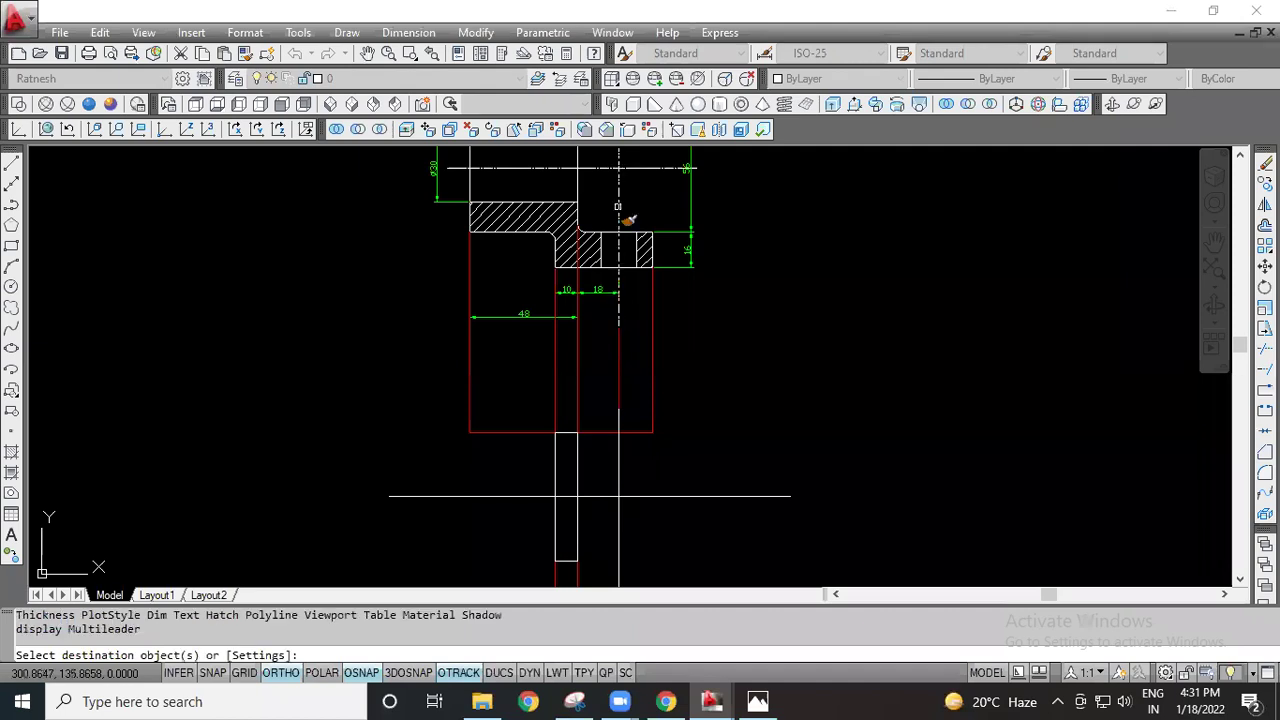
click(618, 462)
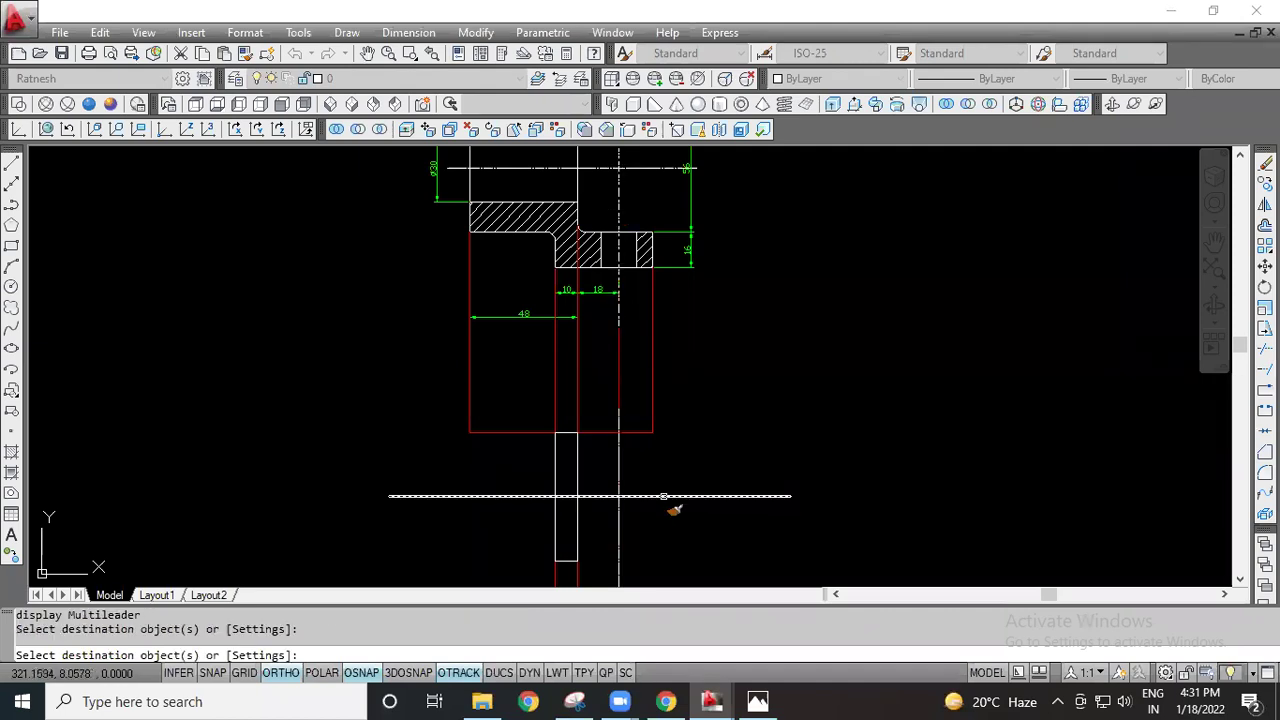
click(667, 495)
key(Escape)
key(Escape)
scroll(645, 515, up, 5)
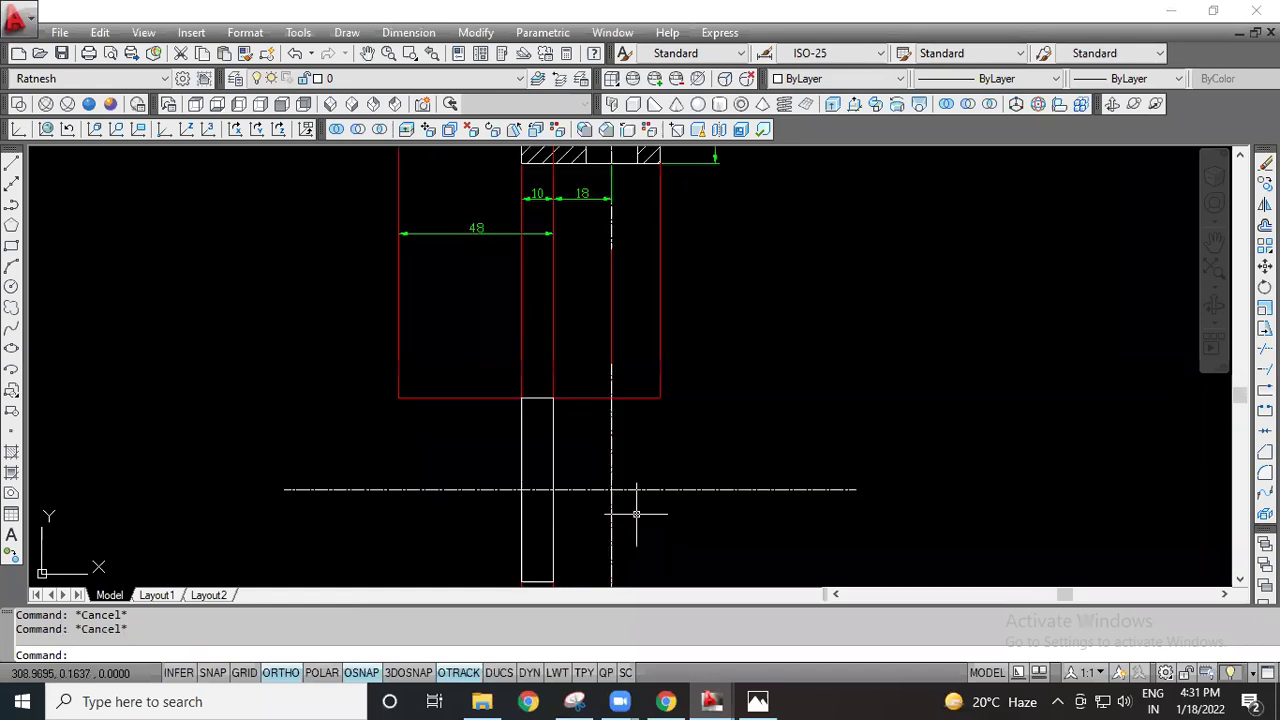
Step: Shrink the drawing window to expose the reference image beside it, and examine the fork's lower view and its dimensions
scroll(691, 514, down, 4)
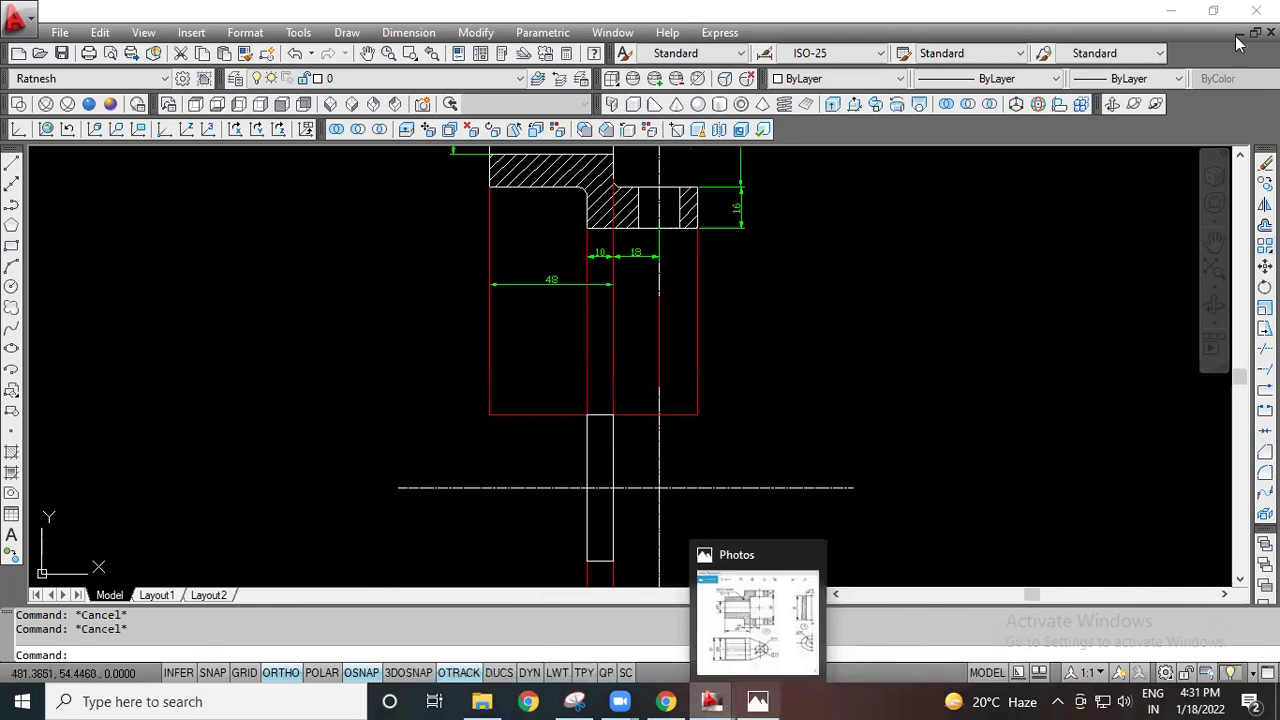
click(1214, 12)
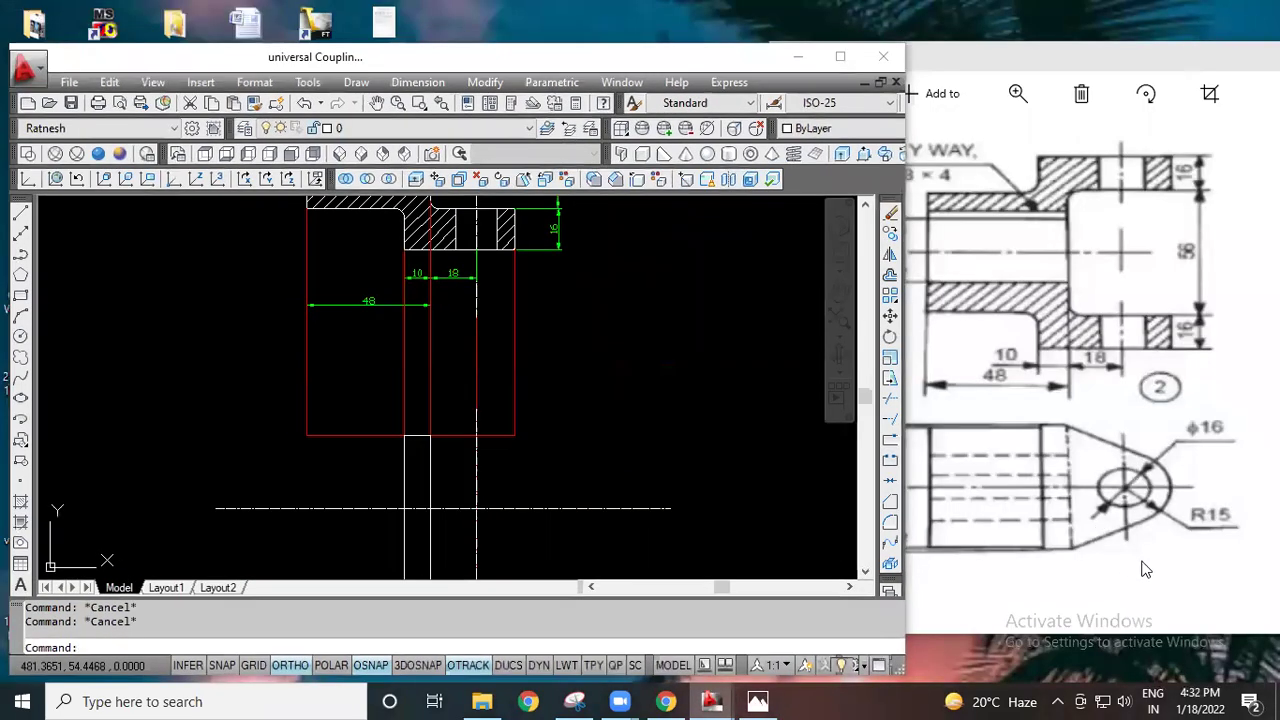
click(1148, 568)
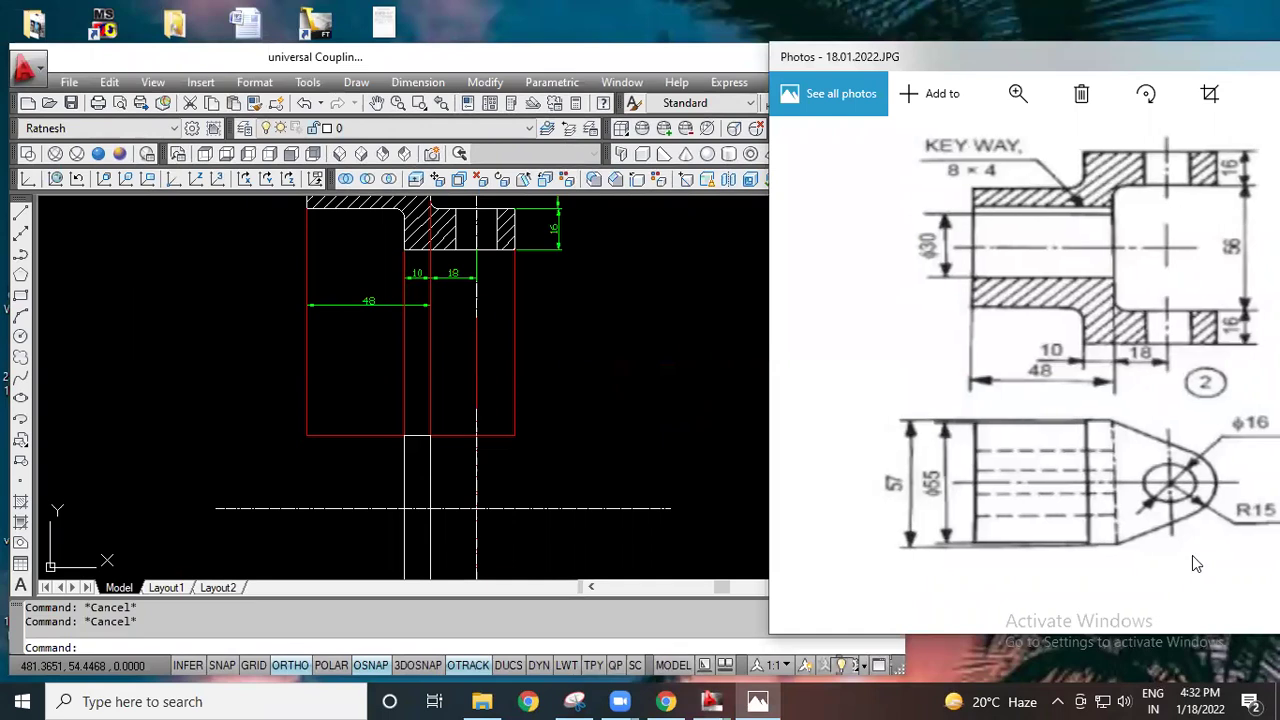
click(607, 408)
scroll(685, 414, down, 2)
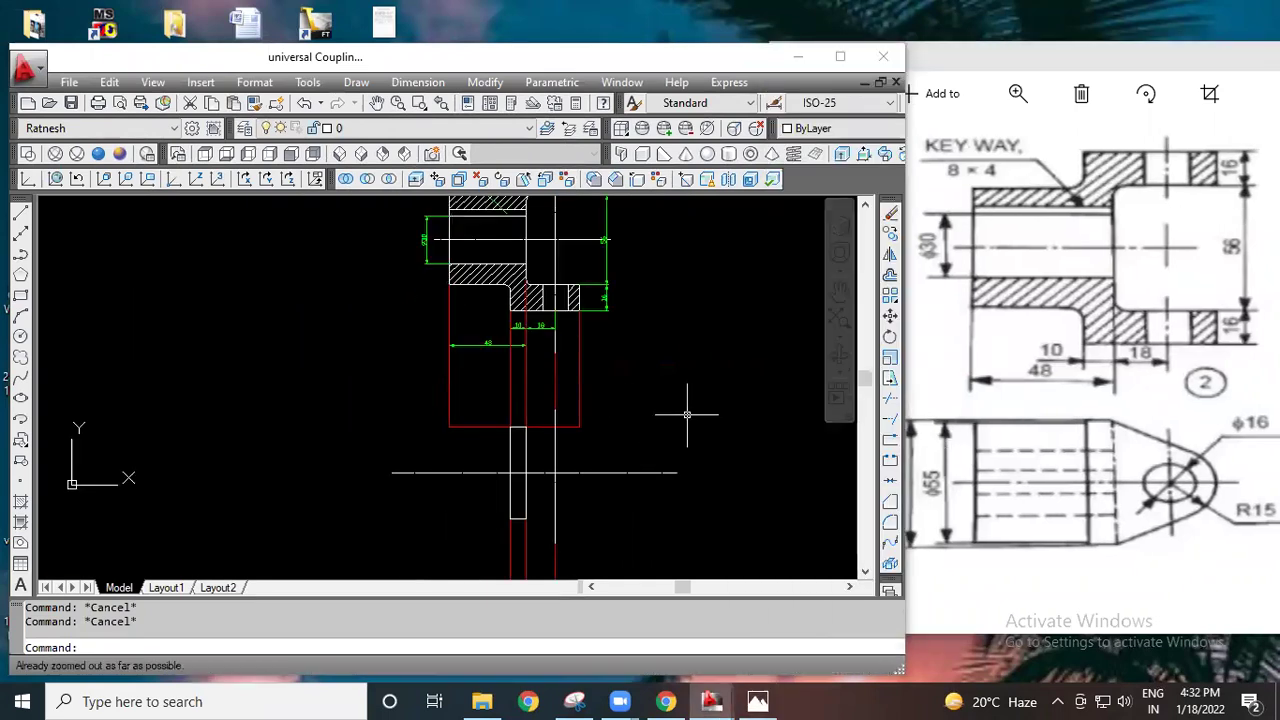
Step: Draw a 16 mm diameter circle centered on the intersection of the two centerlines in the lower view
scroll(555, 474, up, 2)
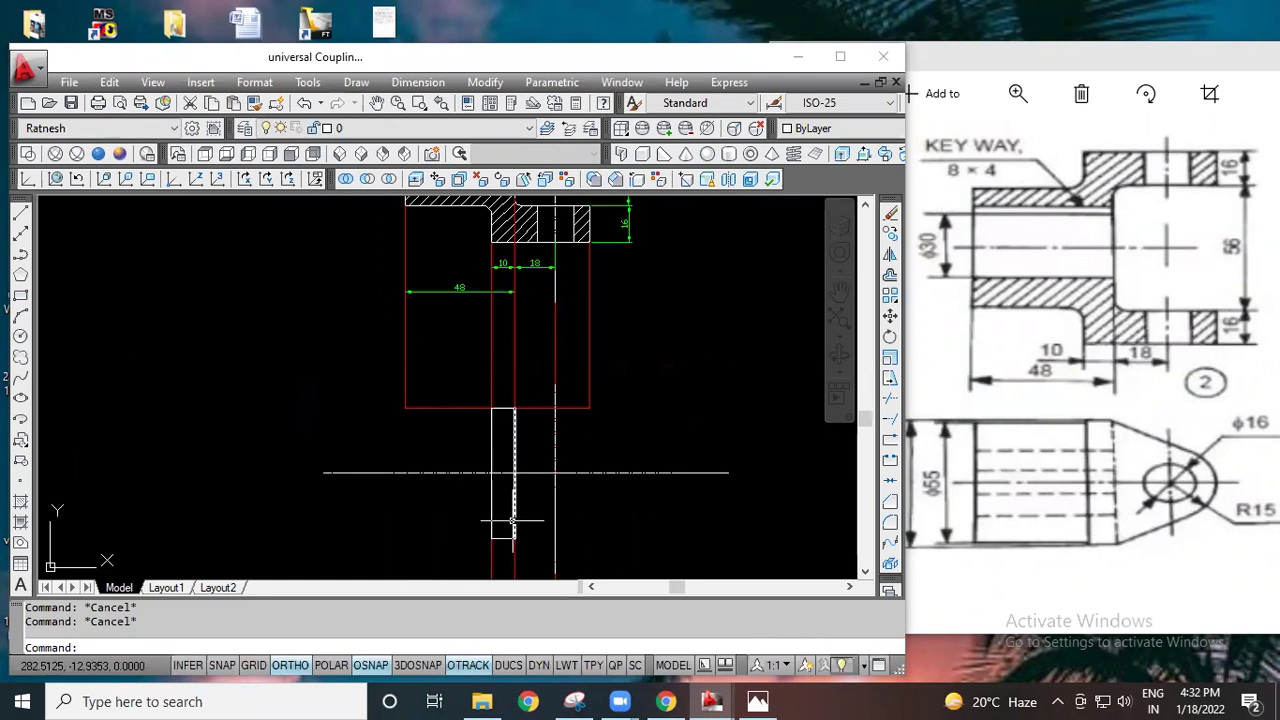
scroll(568, 474, up, 2)
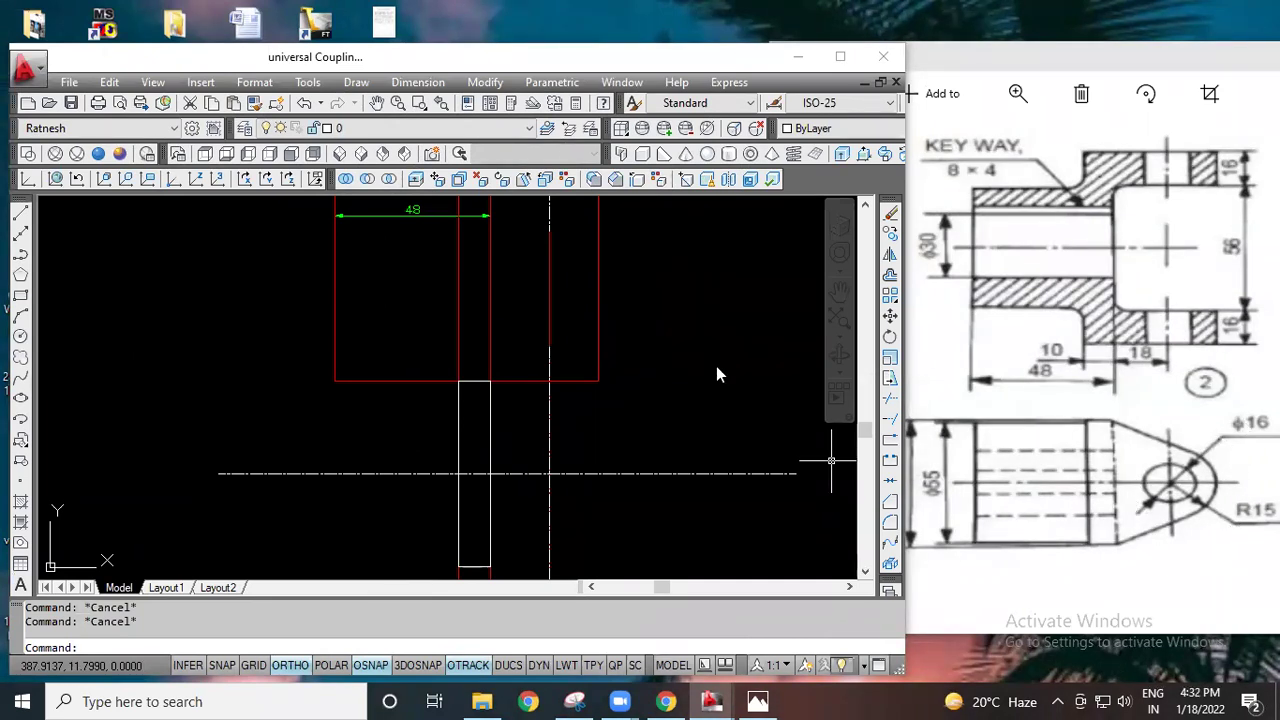
click(20, 335)
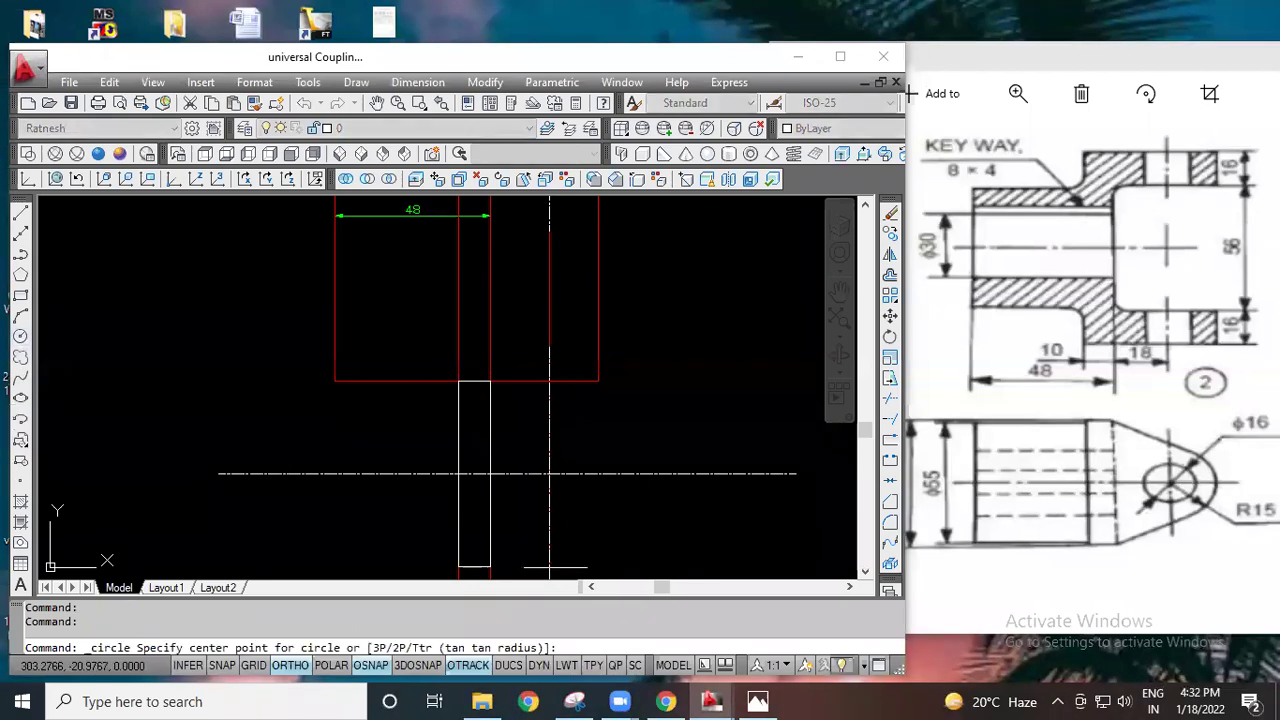
click(549, 473)
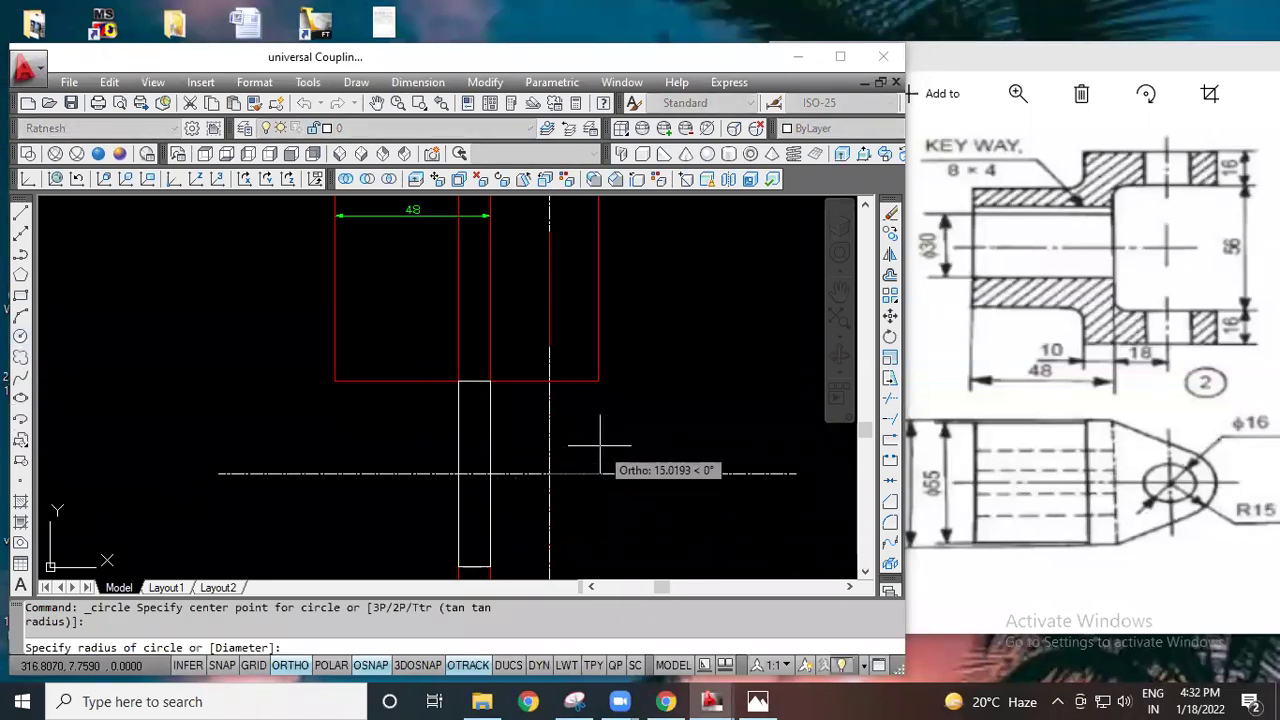
text(D)
key(Return)
text(16)
key(Return)
key(Return)
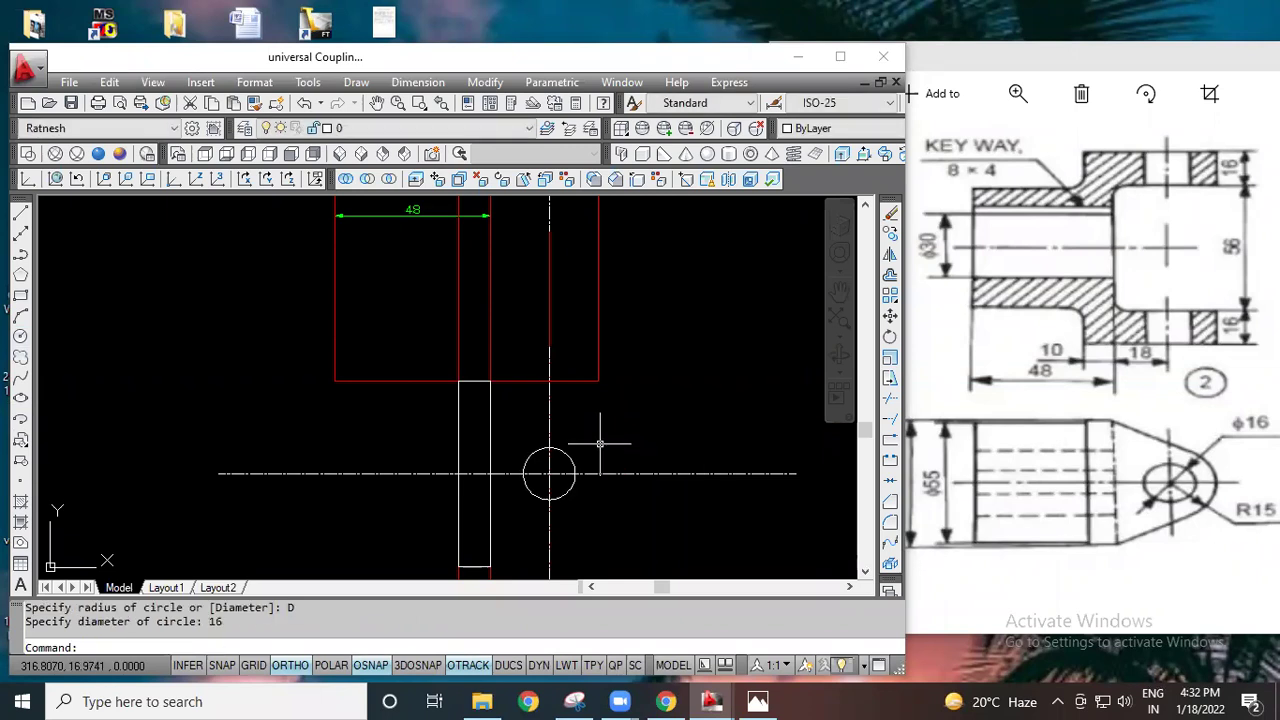
Step: Draw a concentric circle of radius 15 around the pin hole circle
key(Return)
scroll(558, 461, up, 3)
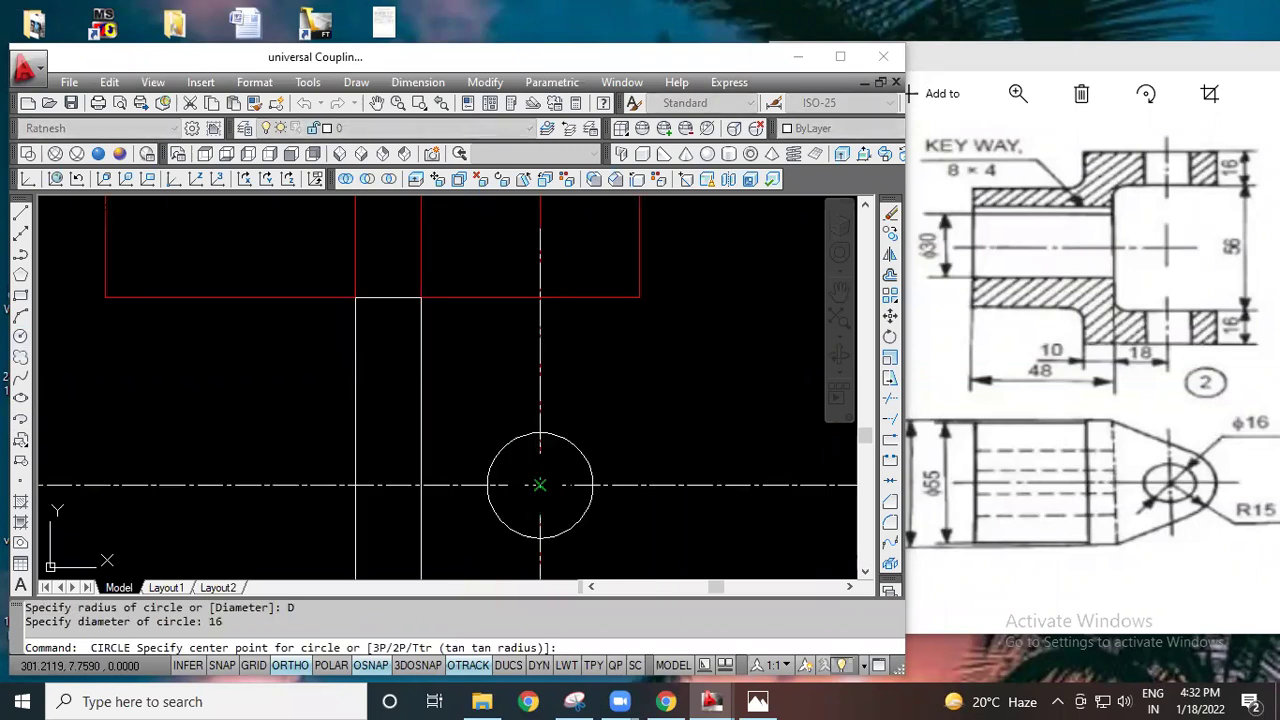
click(538, 485)
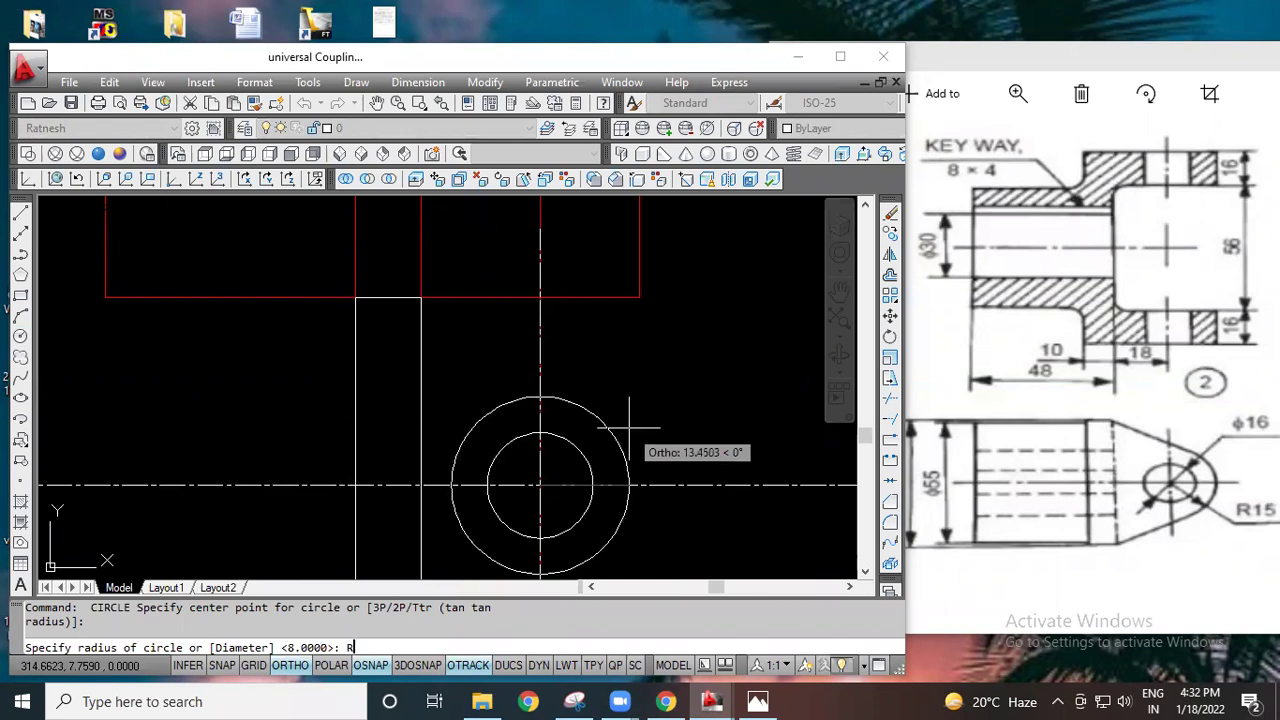
text(R)
key(Return)
text(15)
key(Return)
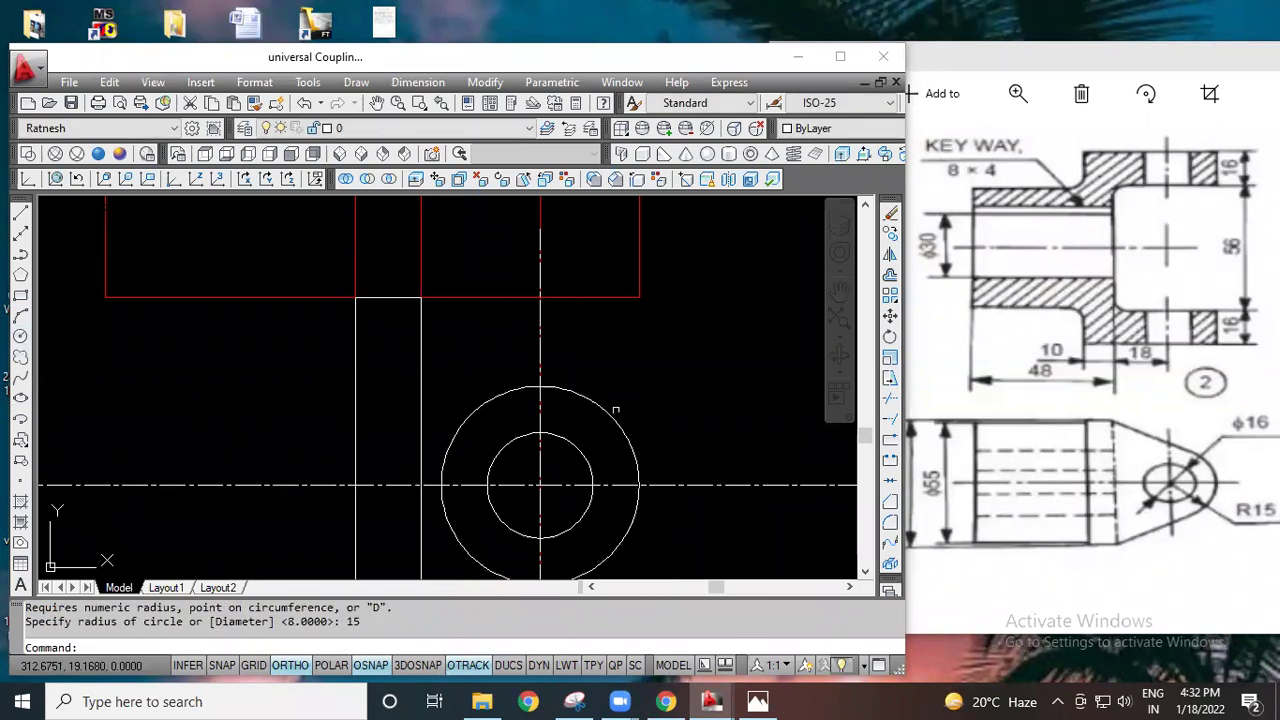
key(Escape)
key(Escape)
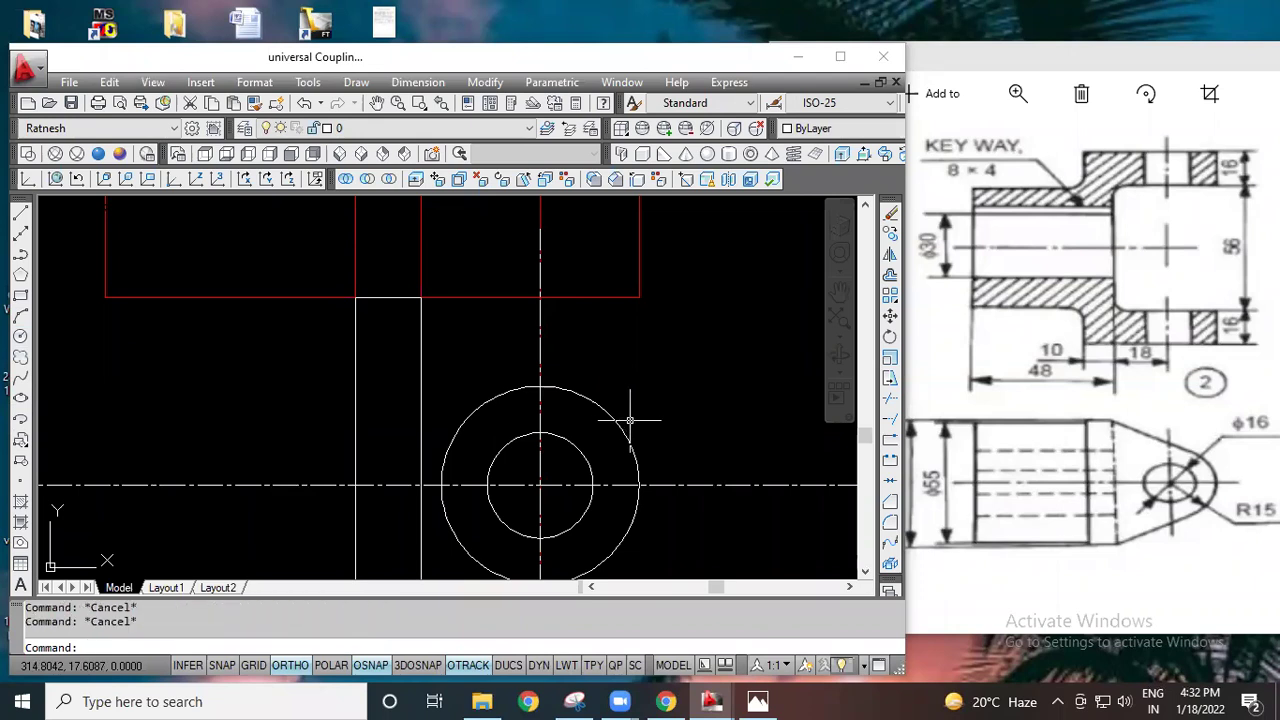
Step: Display the Object Snap toolbar over the drawing area
scroll(439, 330, down, 1)
scroll(523, 361, up, 1)
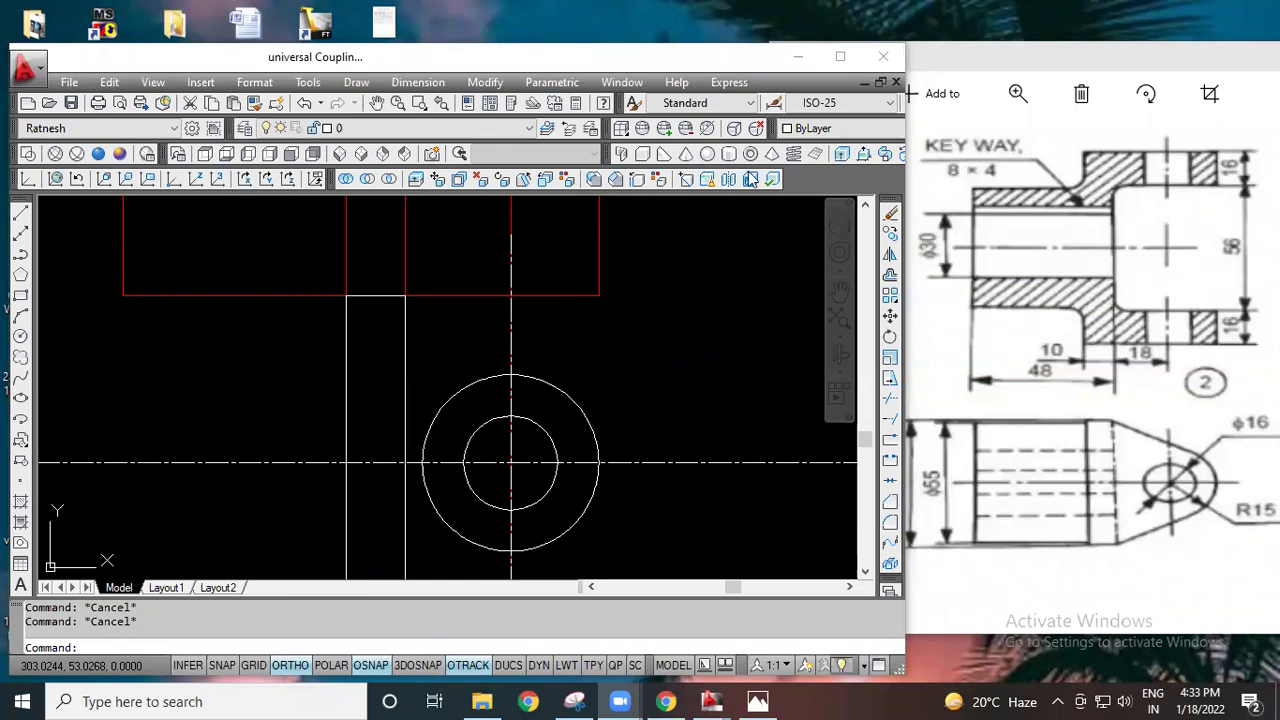
right_click(17, 184)
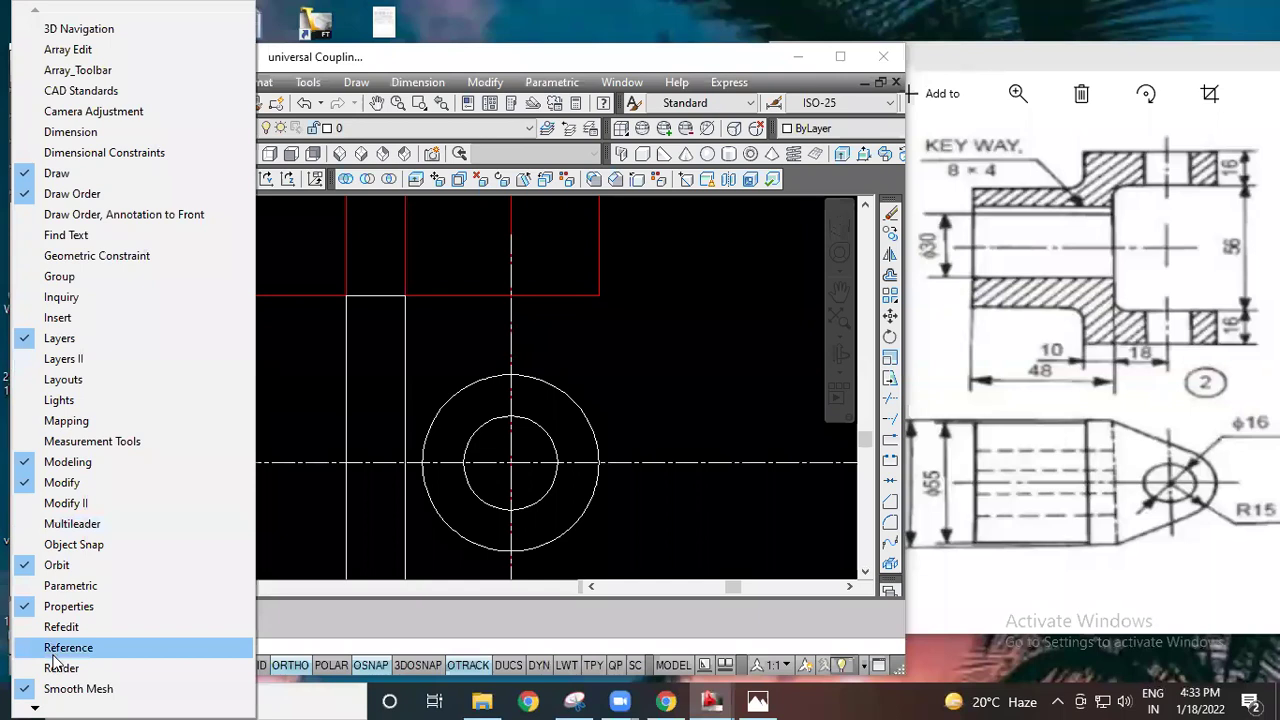
click(62, 606)
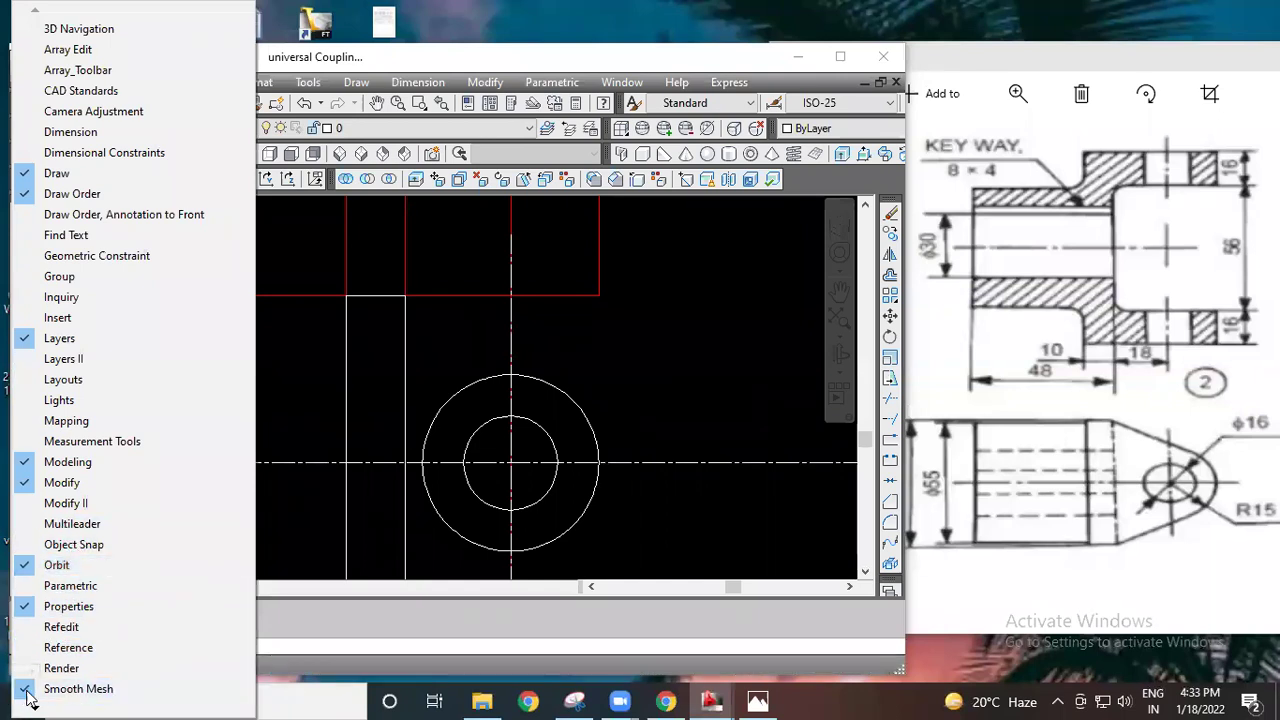
mouse_move(38, 700)
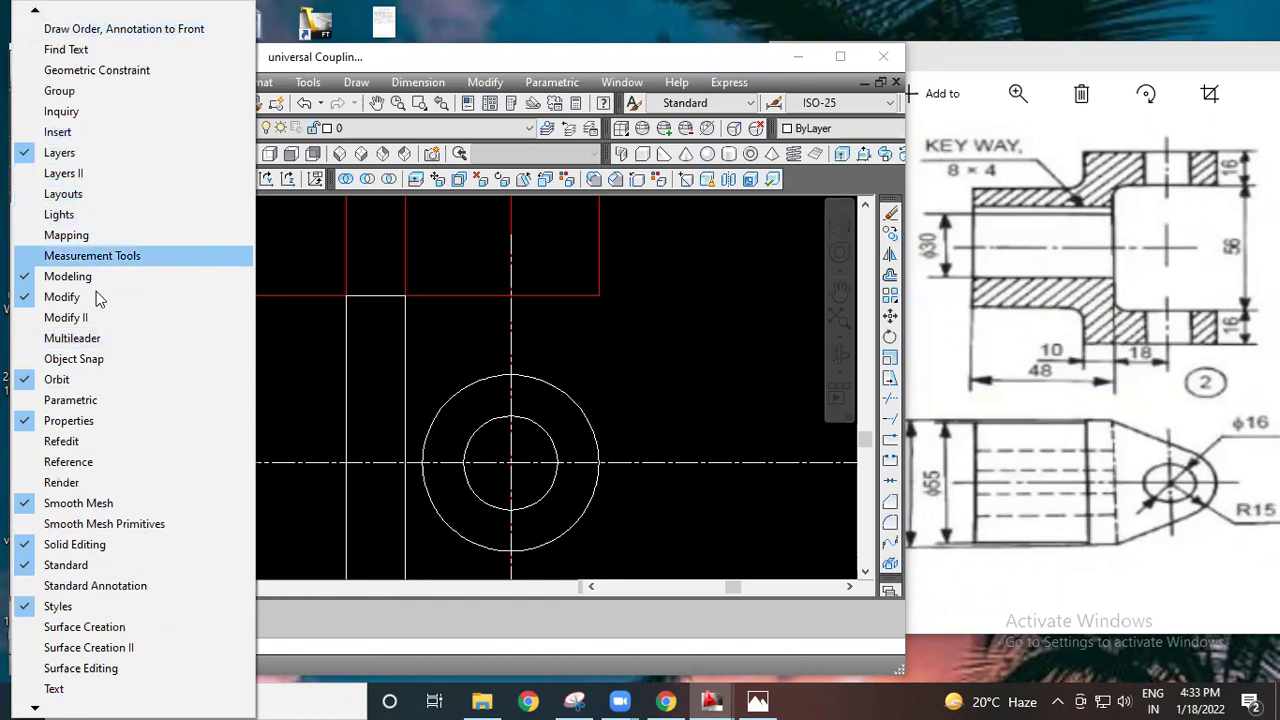
click(80, 364)
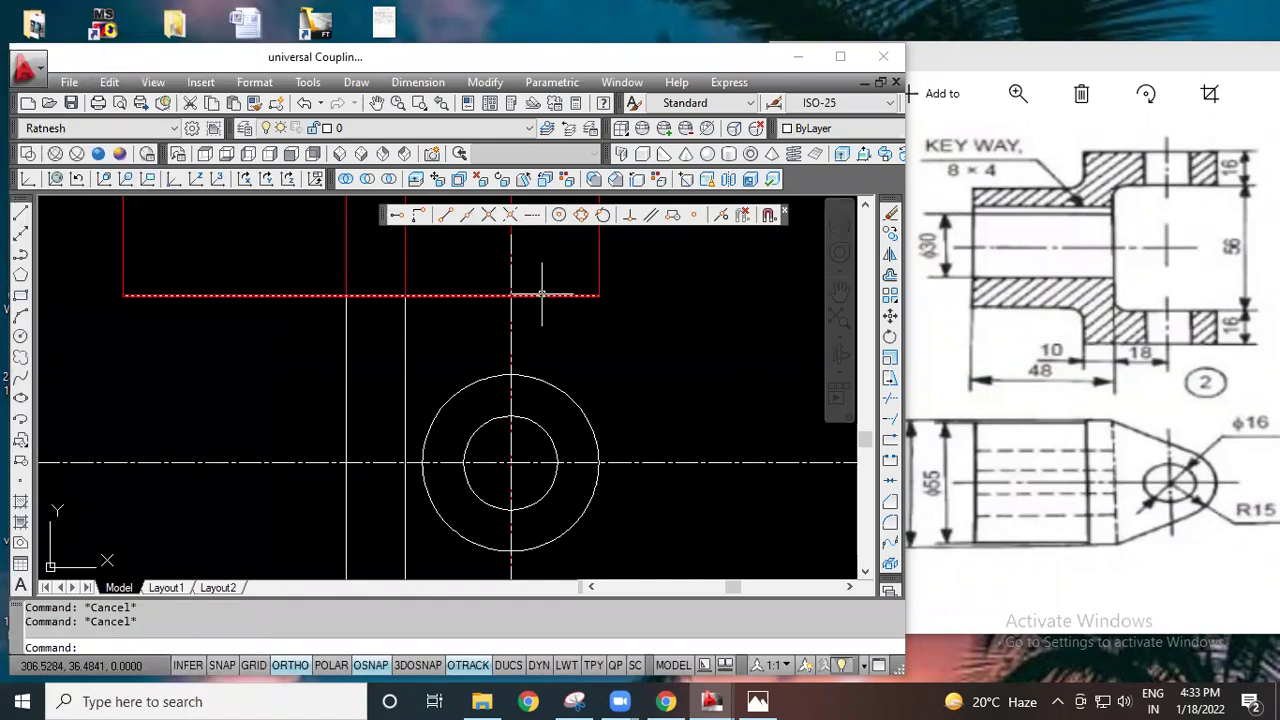
Step: With Ortho off, draw a line from the narrow rectangle's upper right corner tangent to the upper side of the R15 circle
click(20, 214)
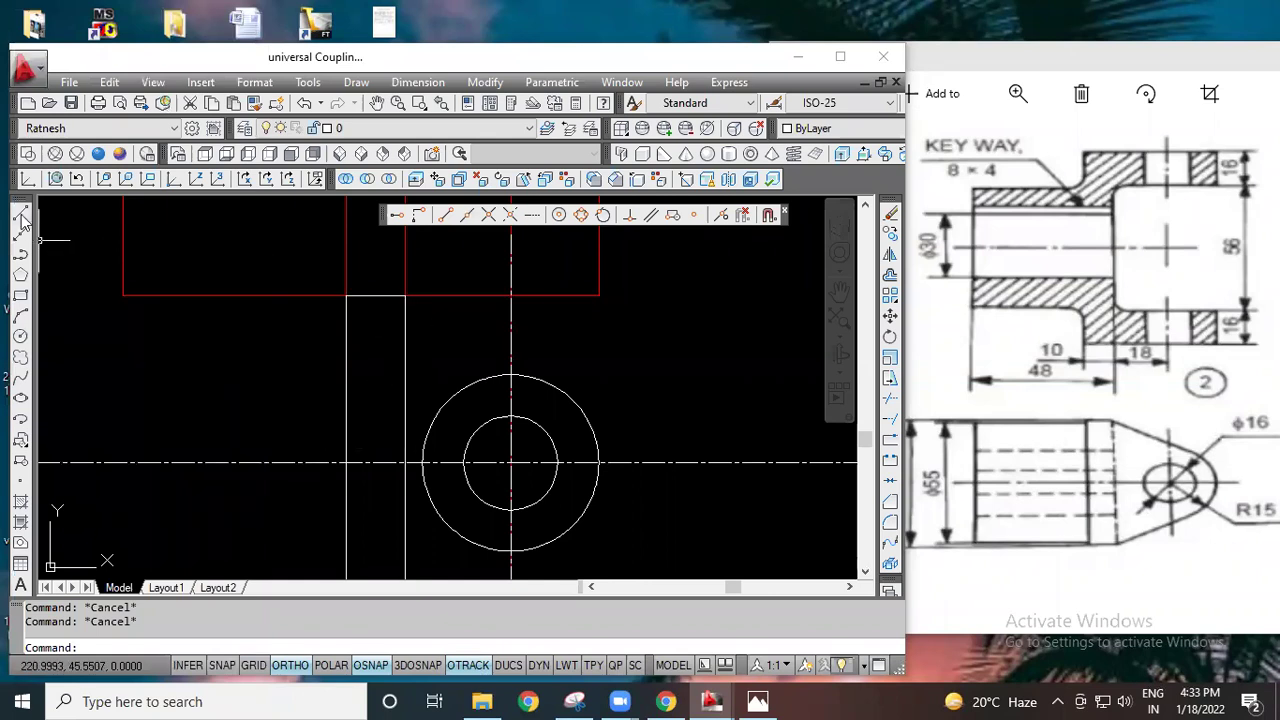
click(405, 295)
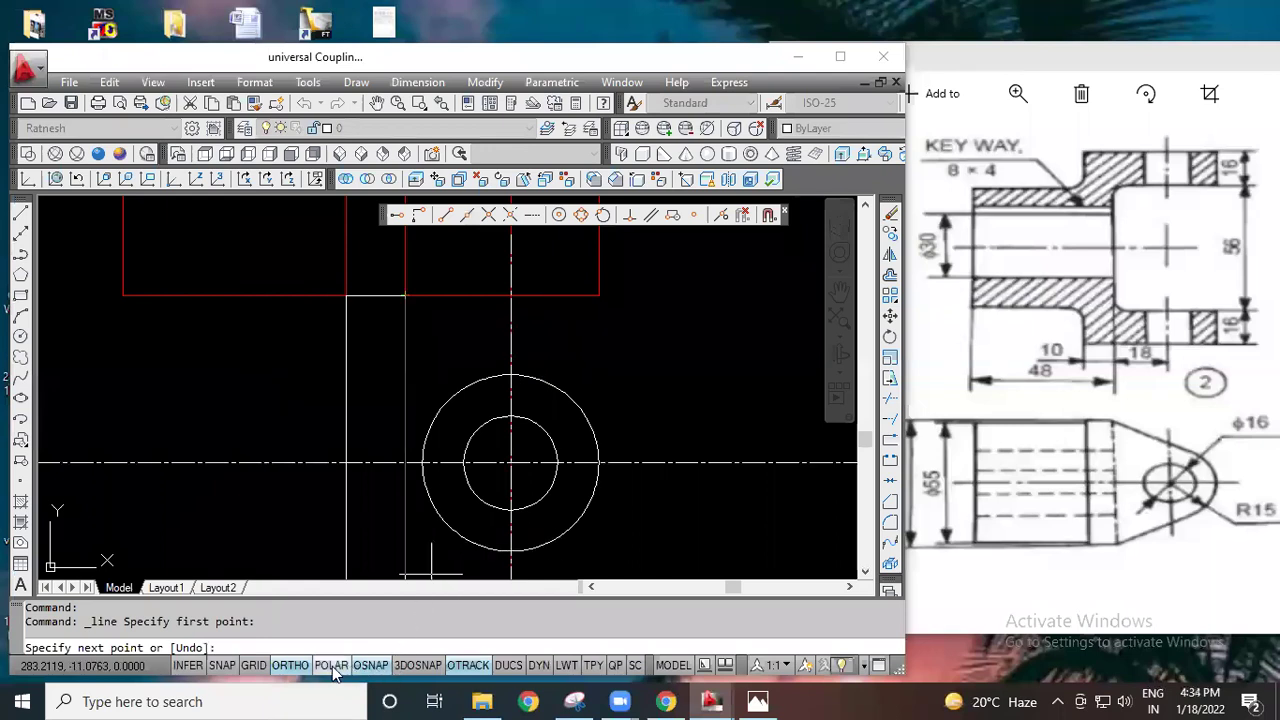
click(290, 665)
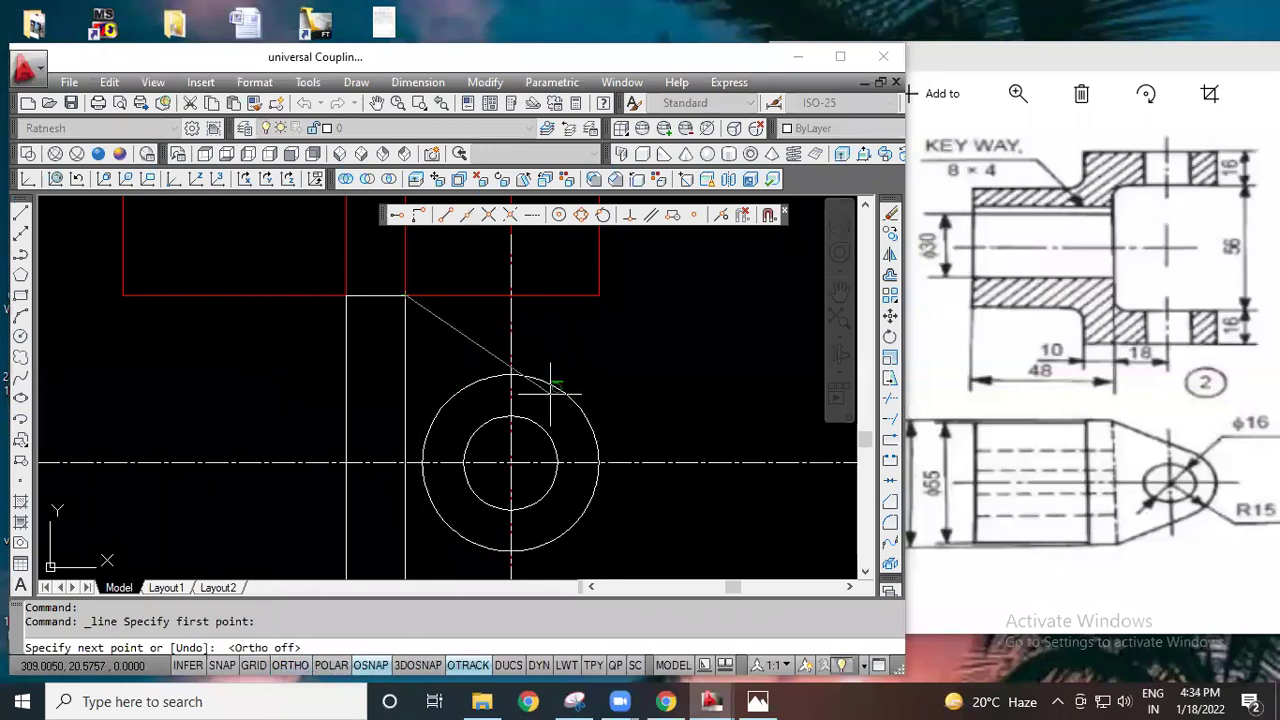
click(603, 215)
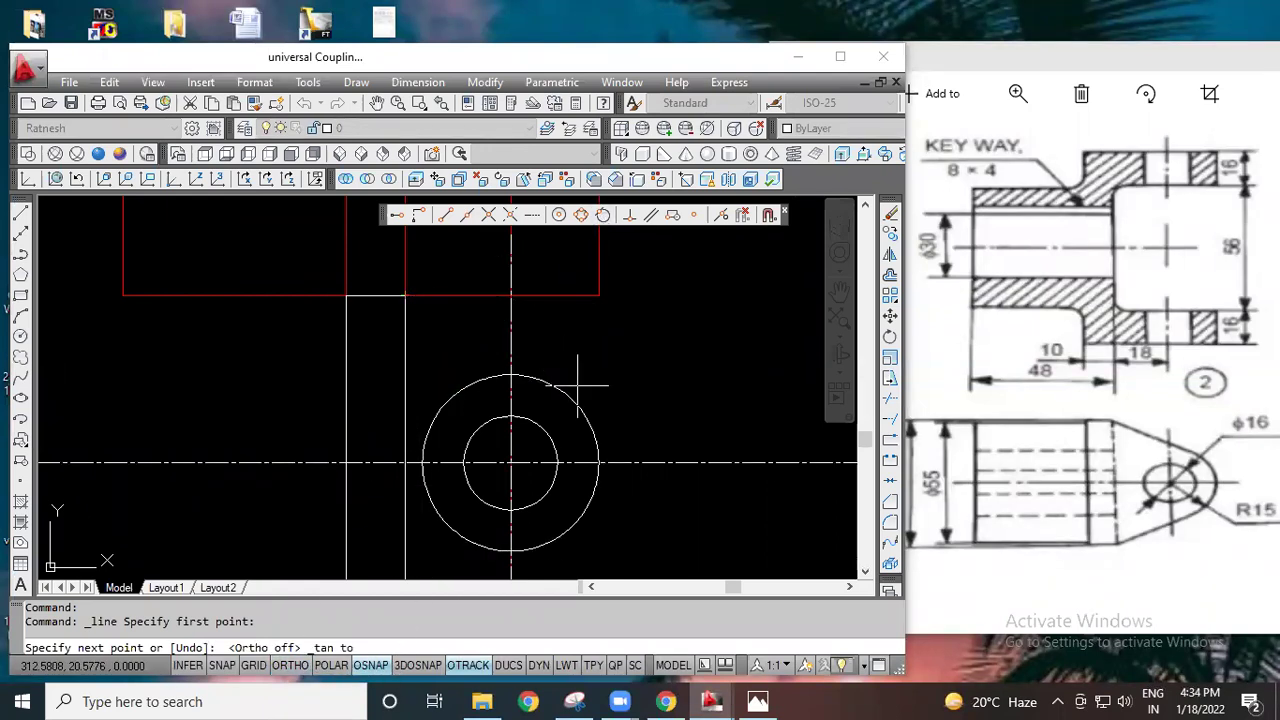
click(580, 410)
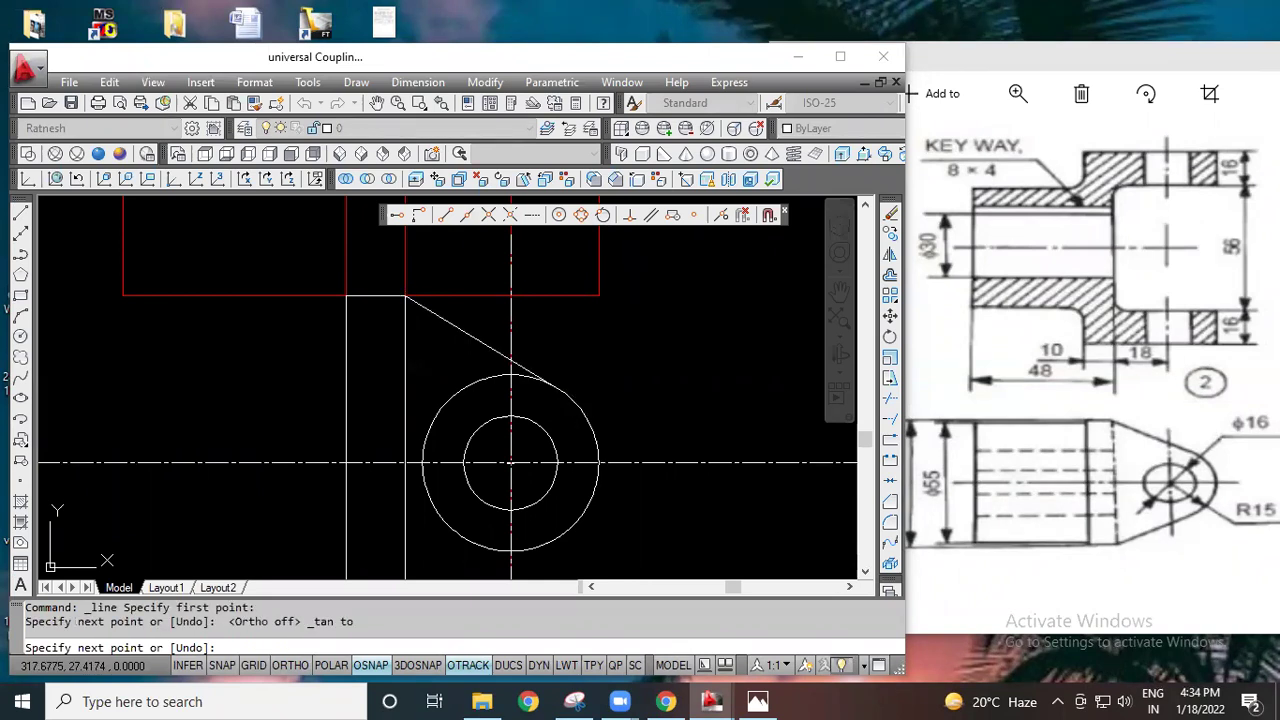
key(Escape)
key(Escape)
Step: Draw a matching line from the narrow rectangle's lower right corner tangent to the lower side of the R15 circle
scroll(580, 363, down, 3)
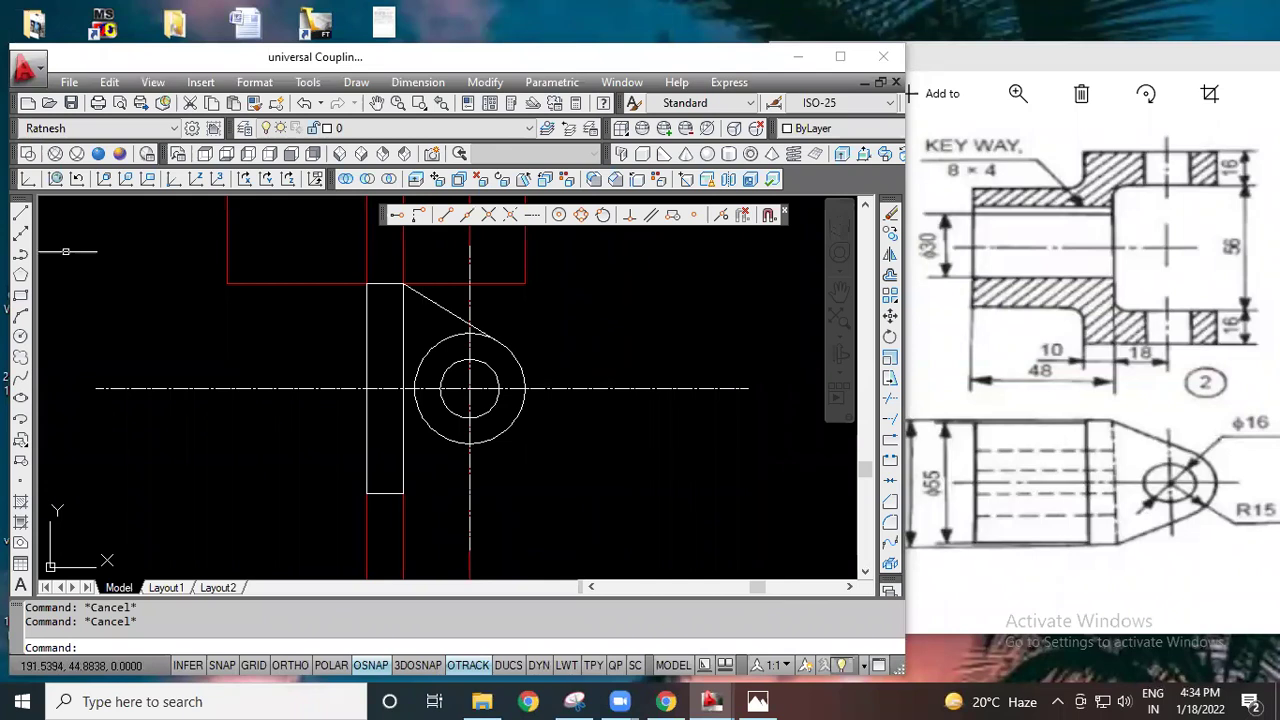
click(21, 216)
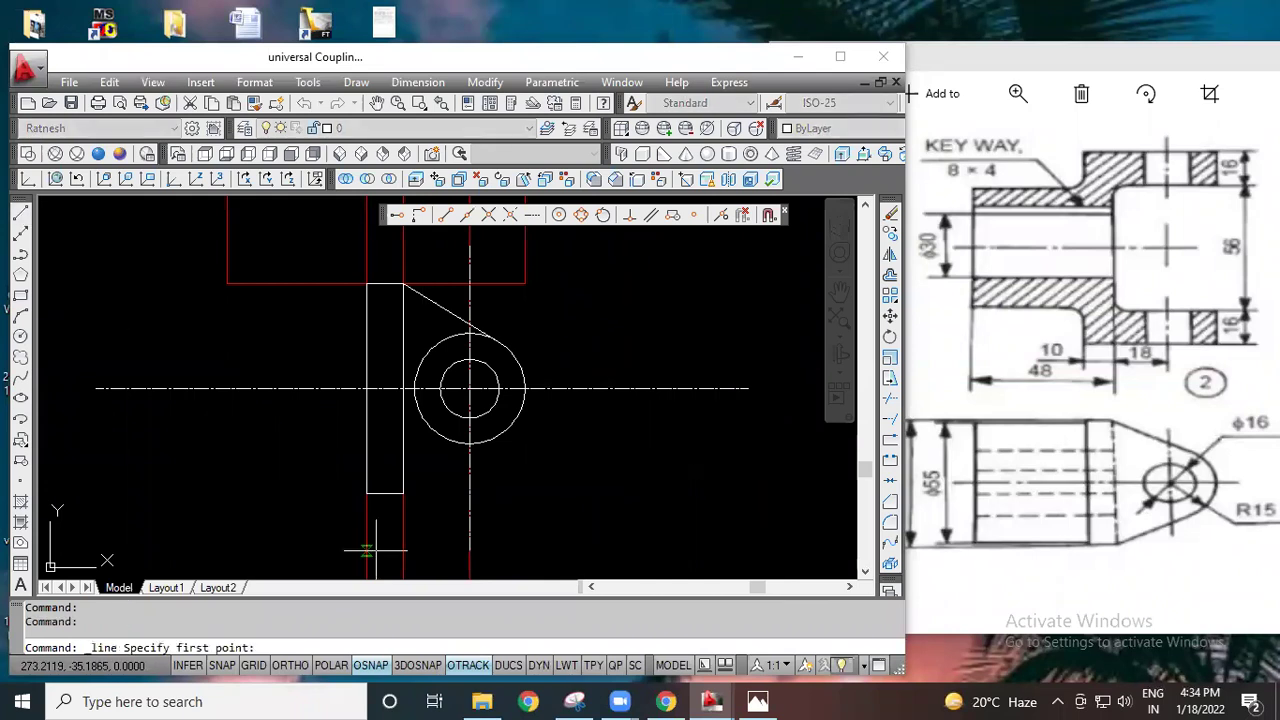
click(404, 492)
click(602, 215)
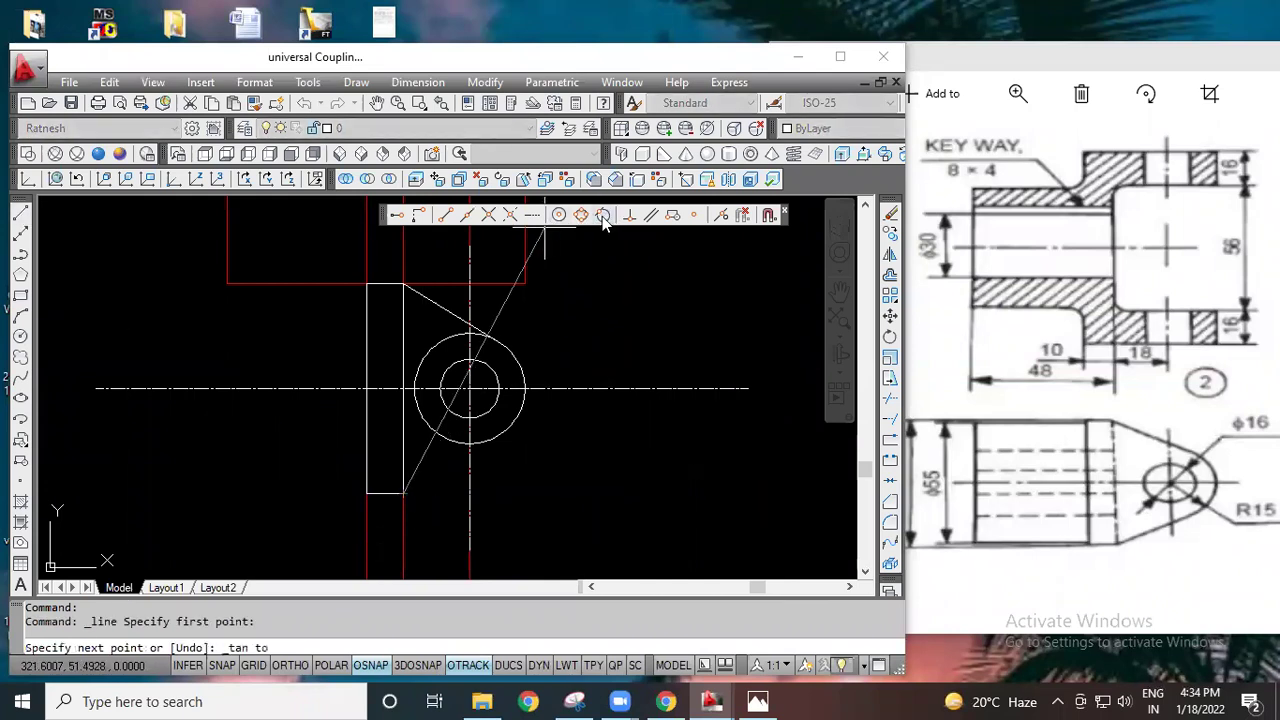
click(510, 425)
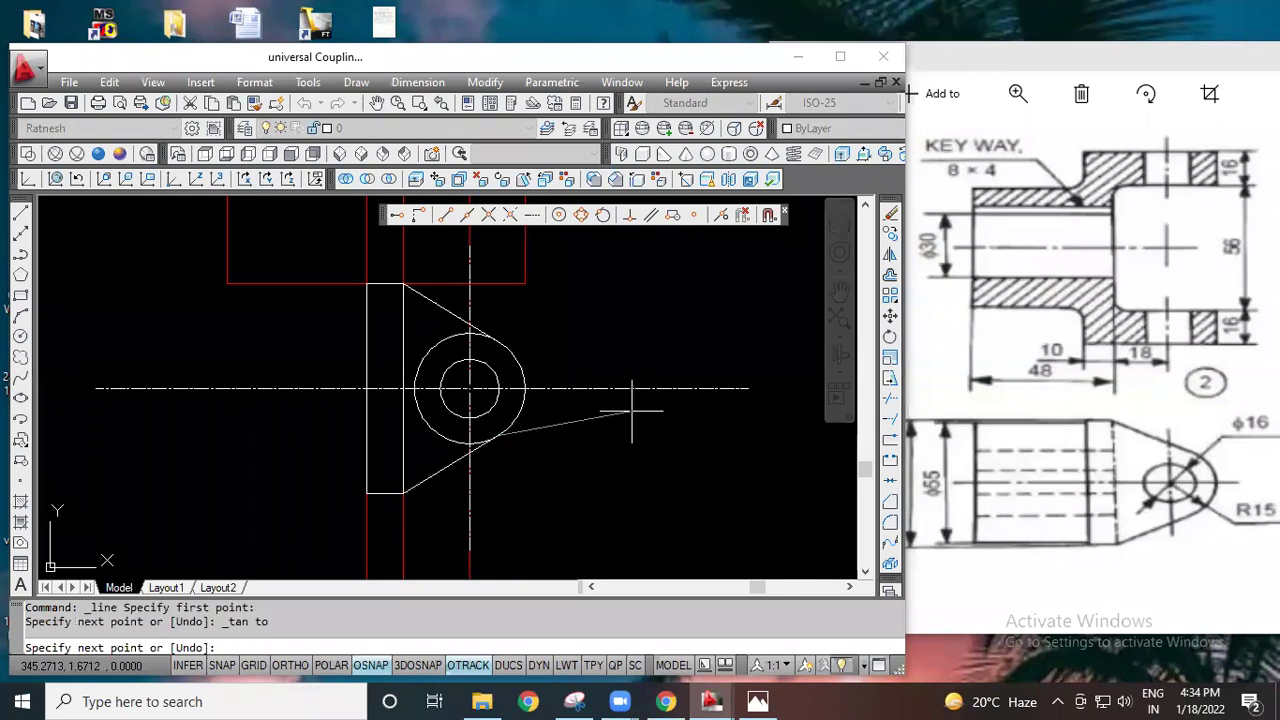
key(Escape)
key(Escape)
key(Escape)
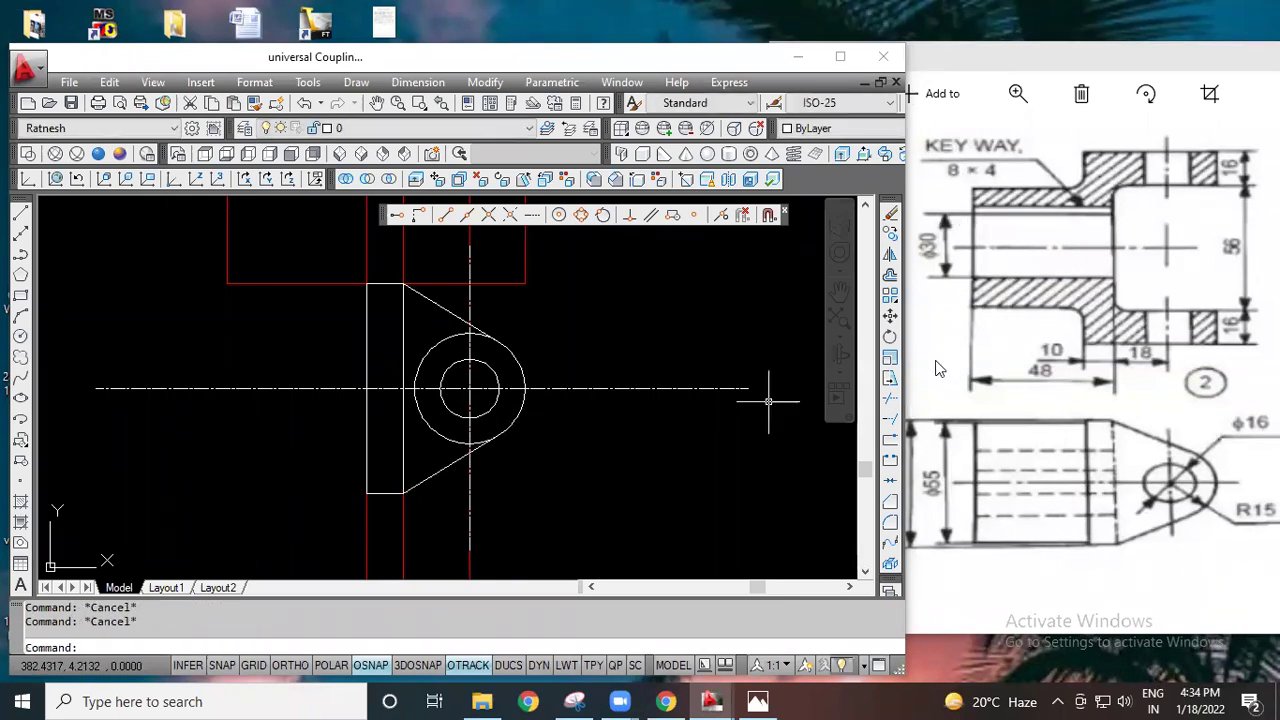
Step: Trim away the left portion of the R15 circle between the two tangent lines, leaving only the rounded end
click(890, 398)
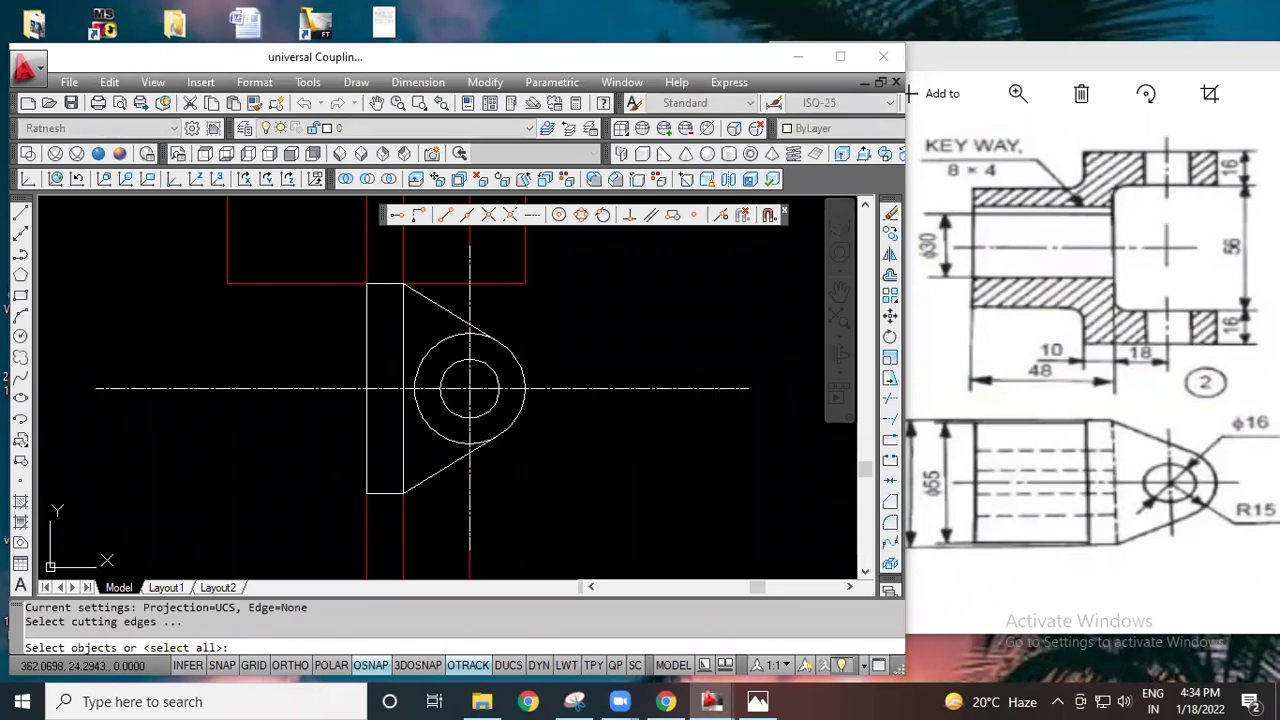
key(Return)
scroll(506, 339, up, 3)
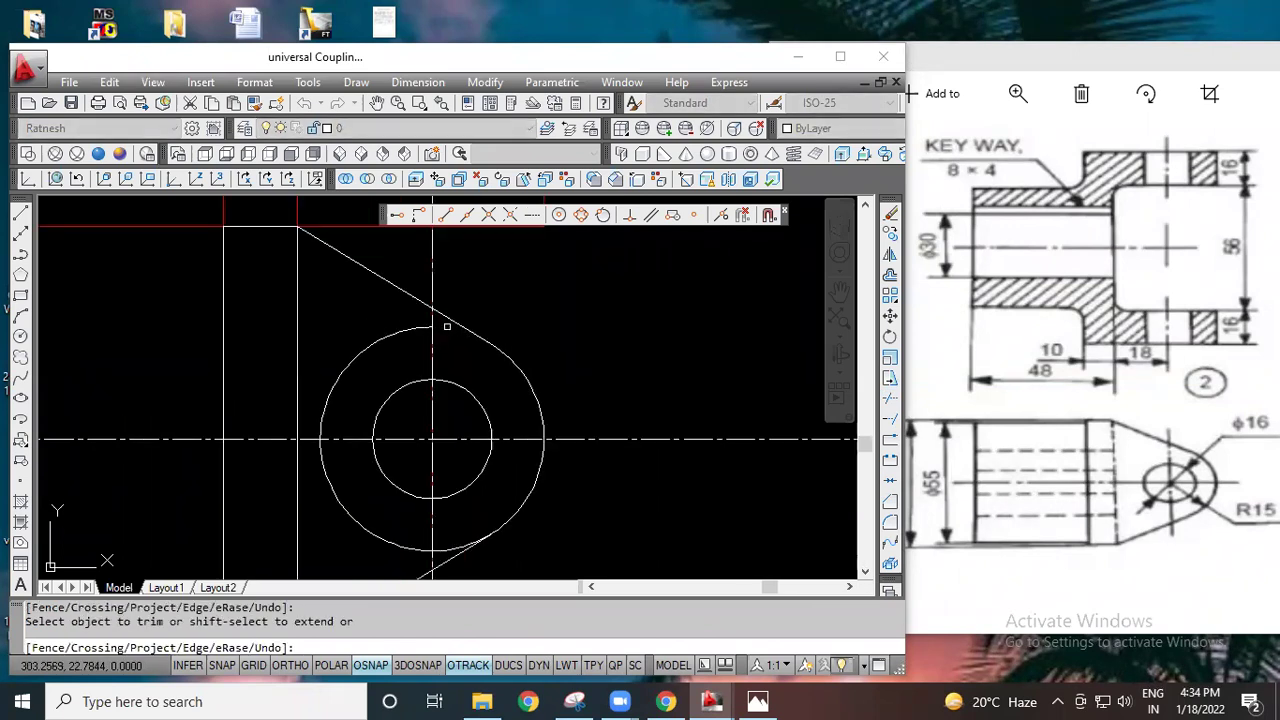
click(405, 331)
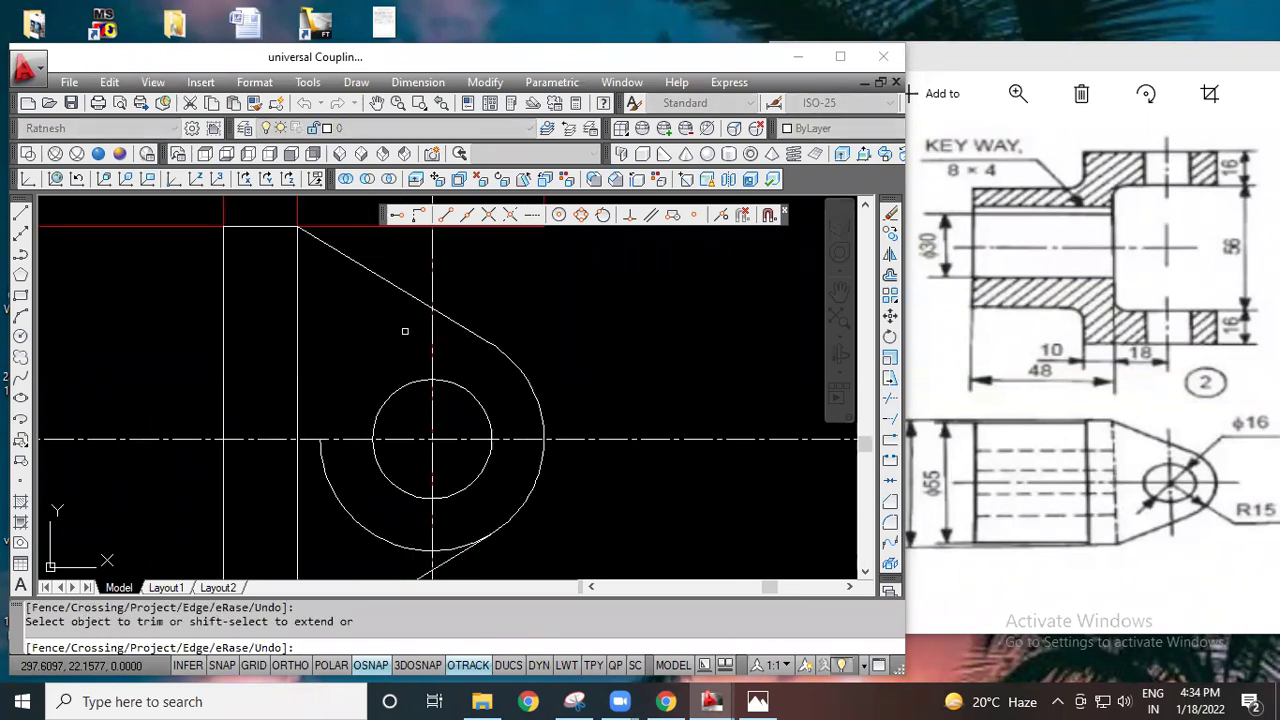
click(375, 525)
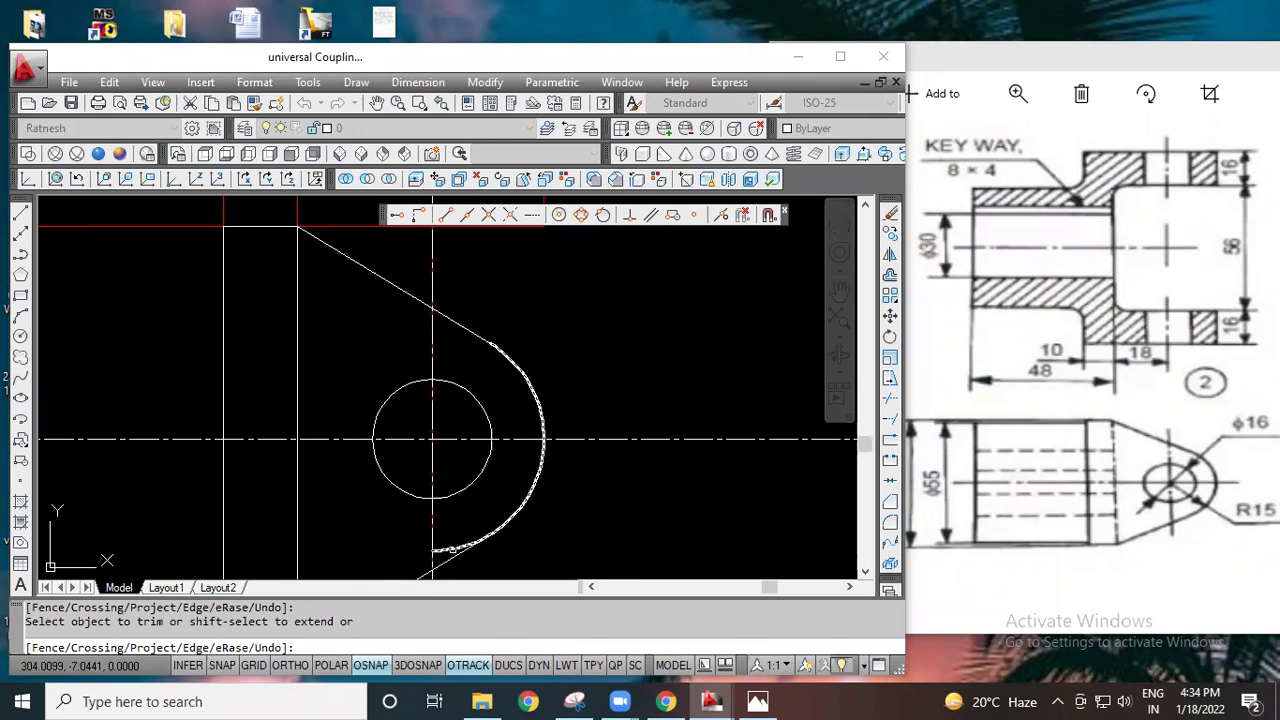
scroll(643, 469, down, 2)
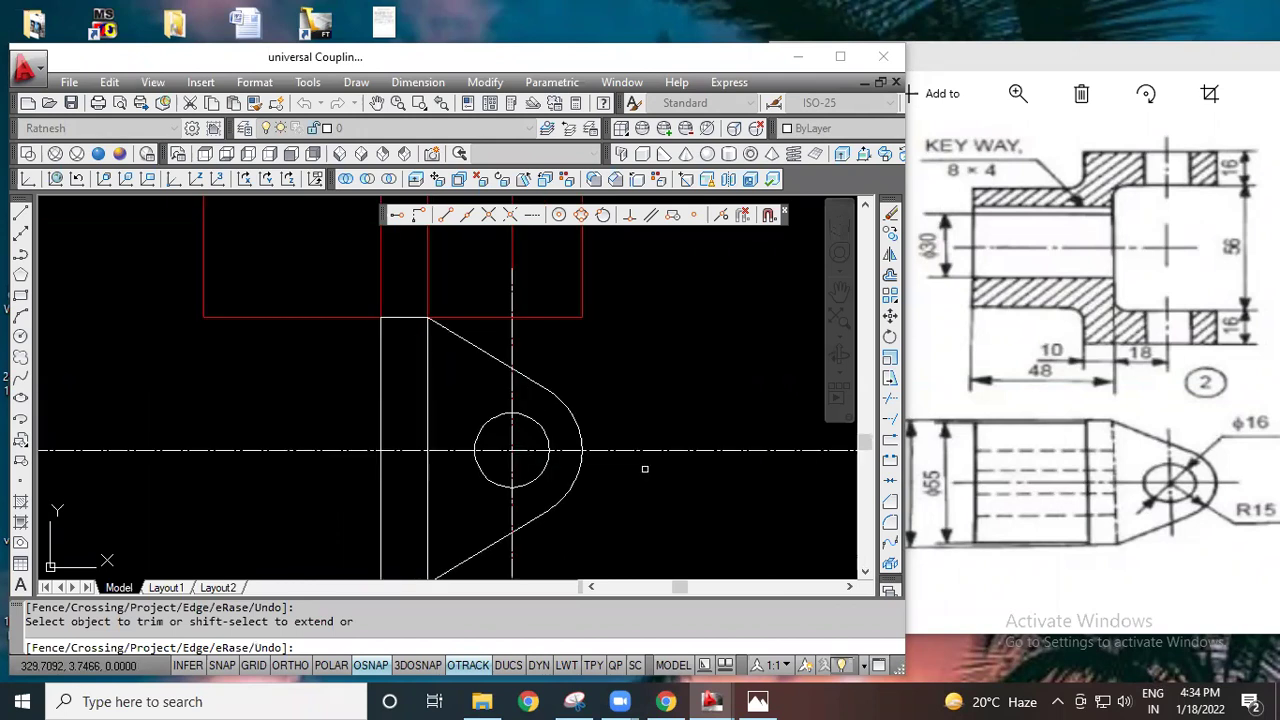
scroll(622, 458, down, 4)
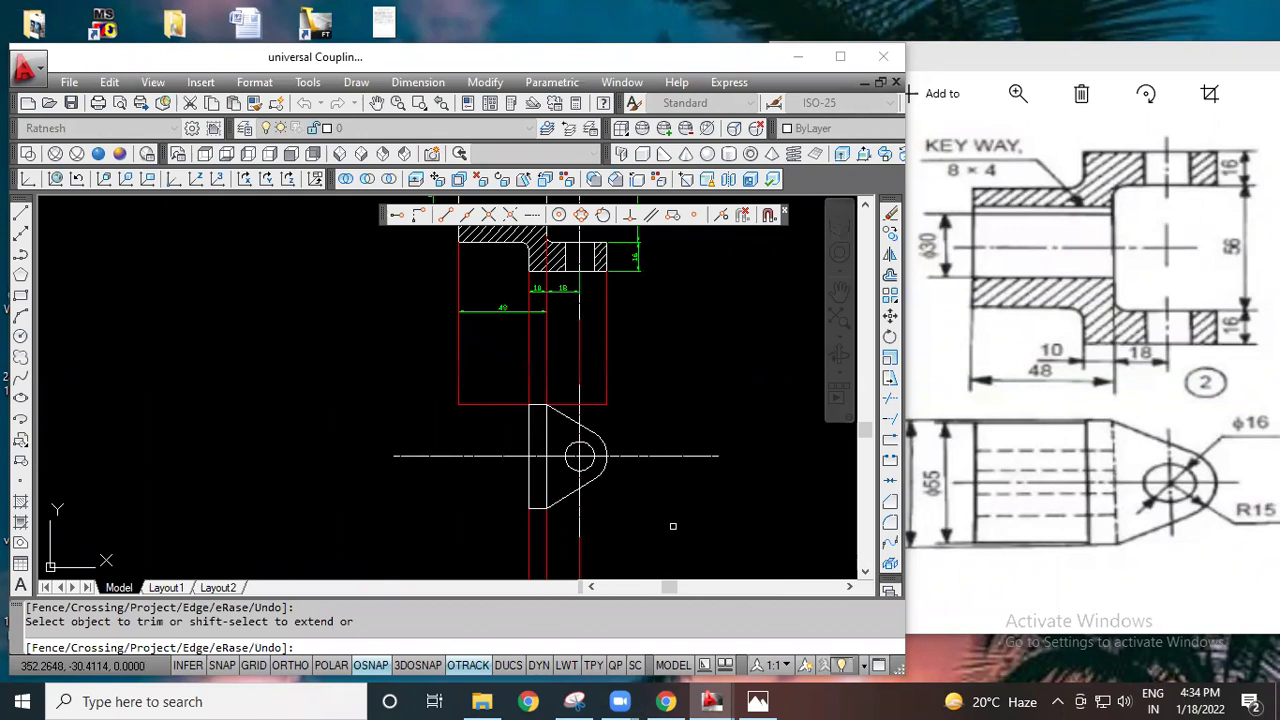
Step: With Ortho on, draw a 38 mm line along the centerline from the narrow rectangle's left edge toward the left
scroll(673, 526, up, 2)
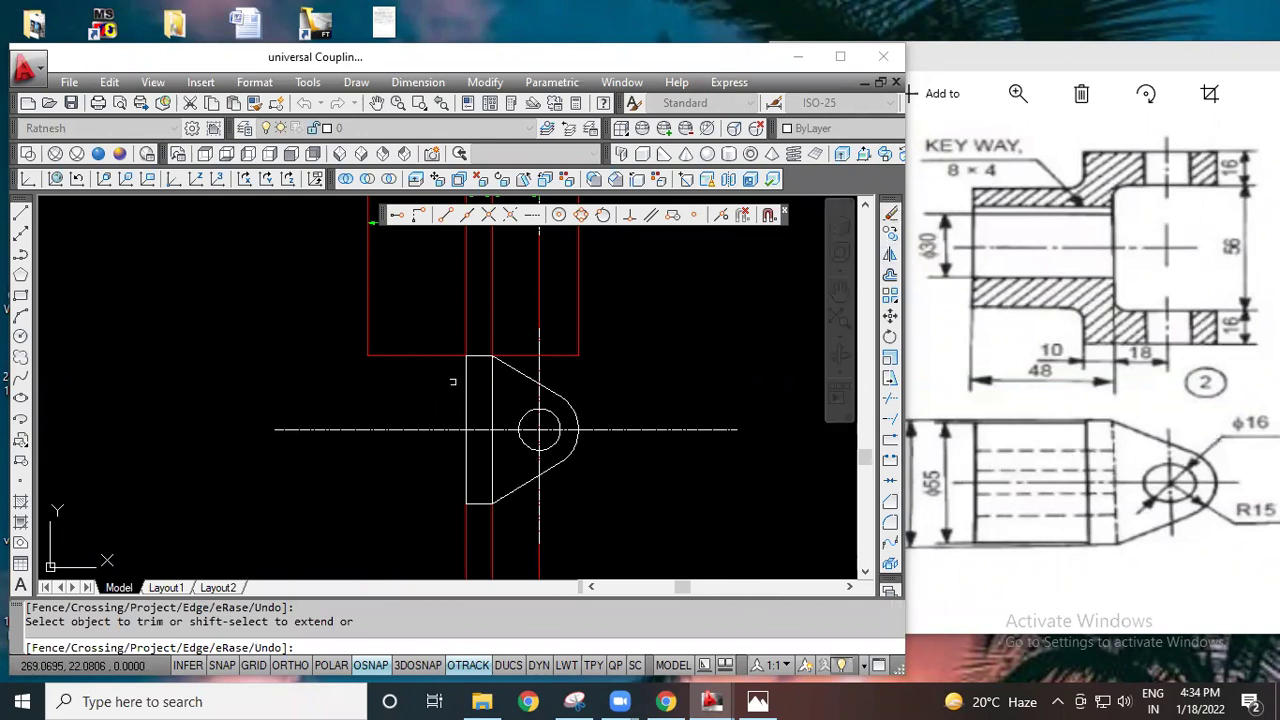
scroll(510, 378, up, 3)
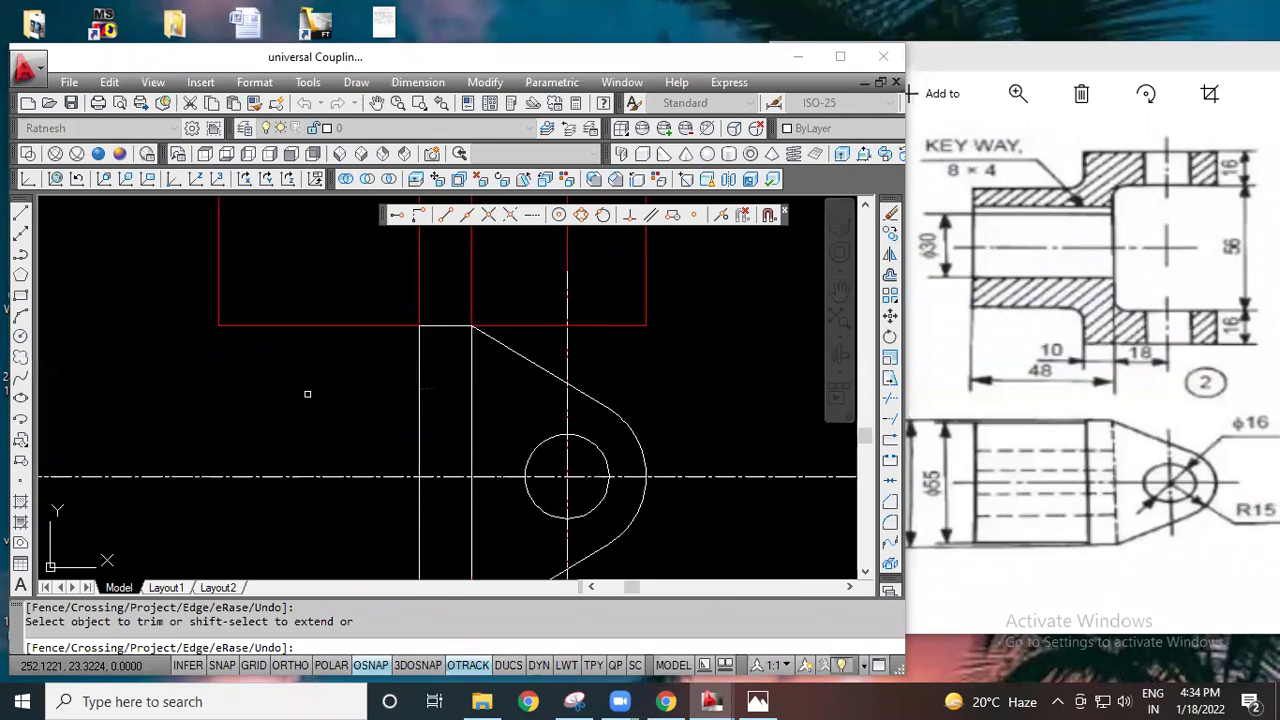
click(20, 213)
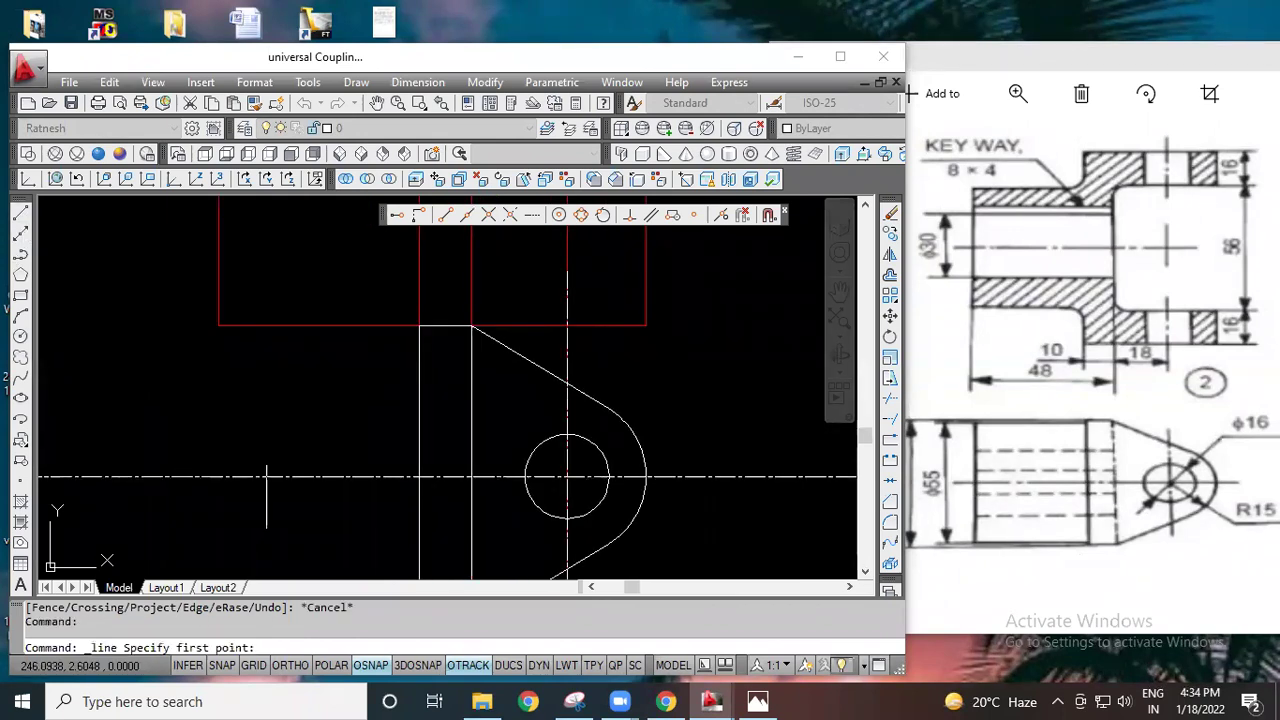
click(414, 477)
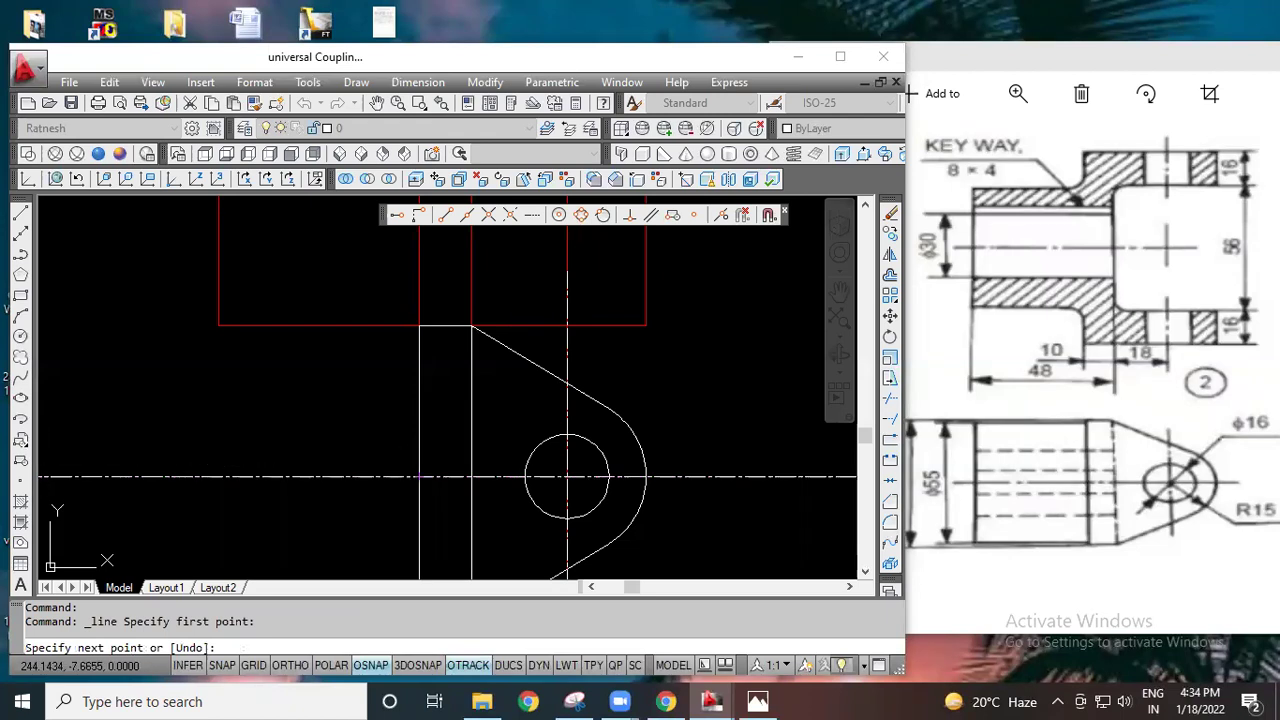
click(289, 665)
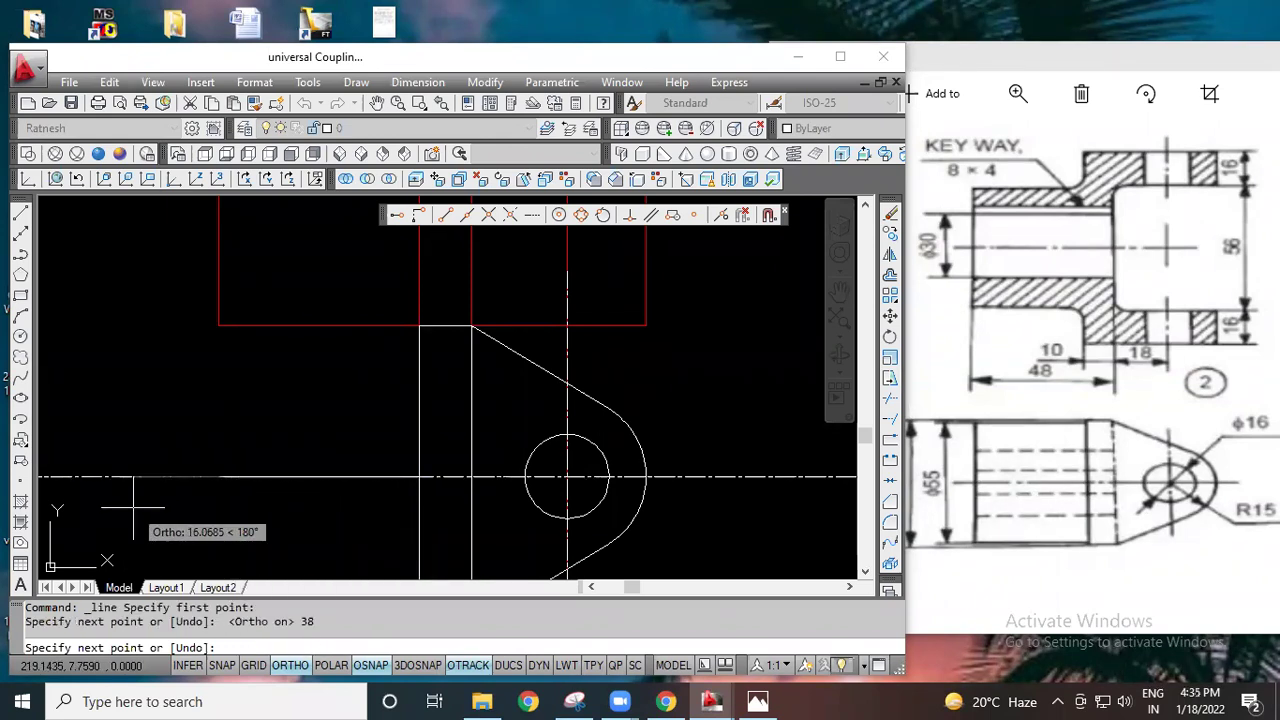
key(Escape)
key(Escape)
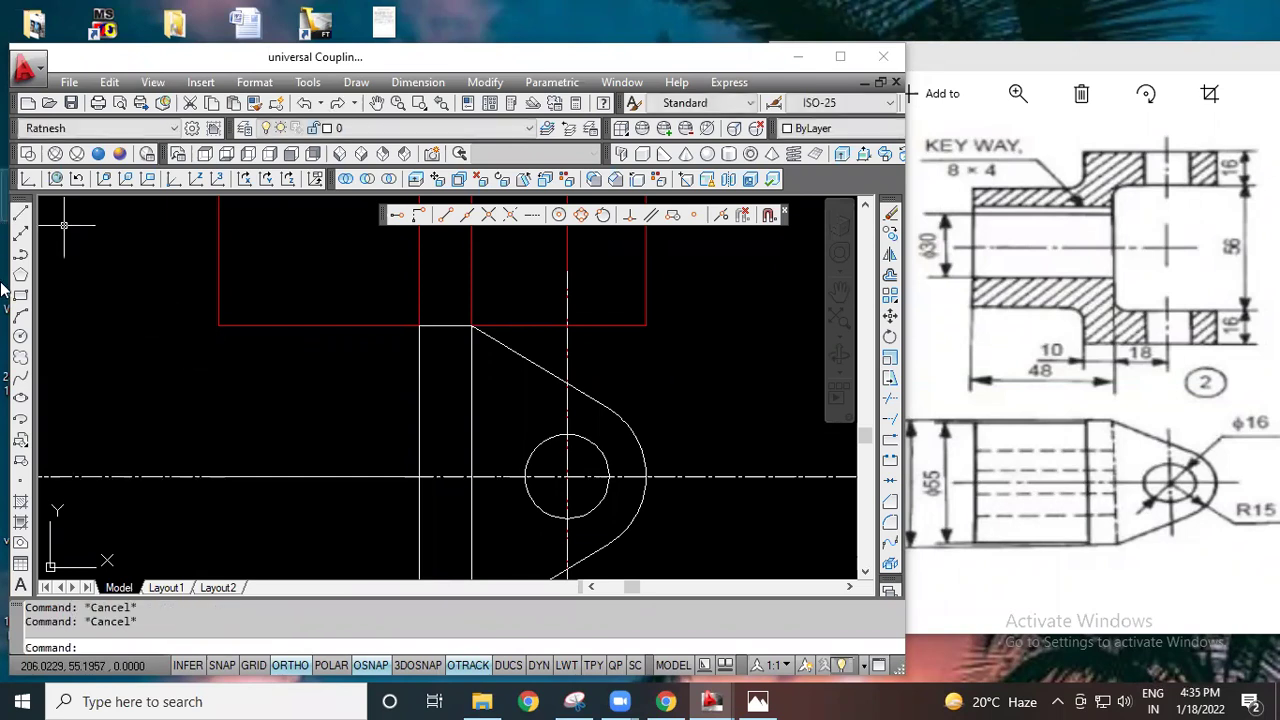
Step: Offset the 38 mm centerline segment by 28 to both sides for the hub's upper and lower edges
click(890, 275)
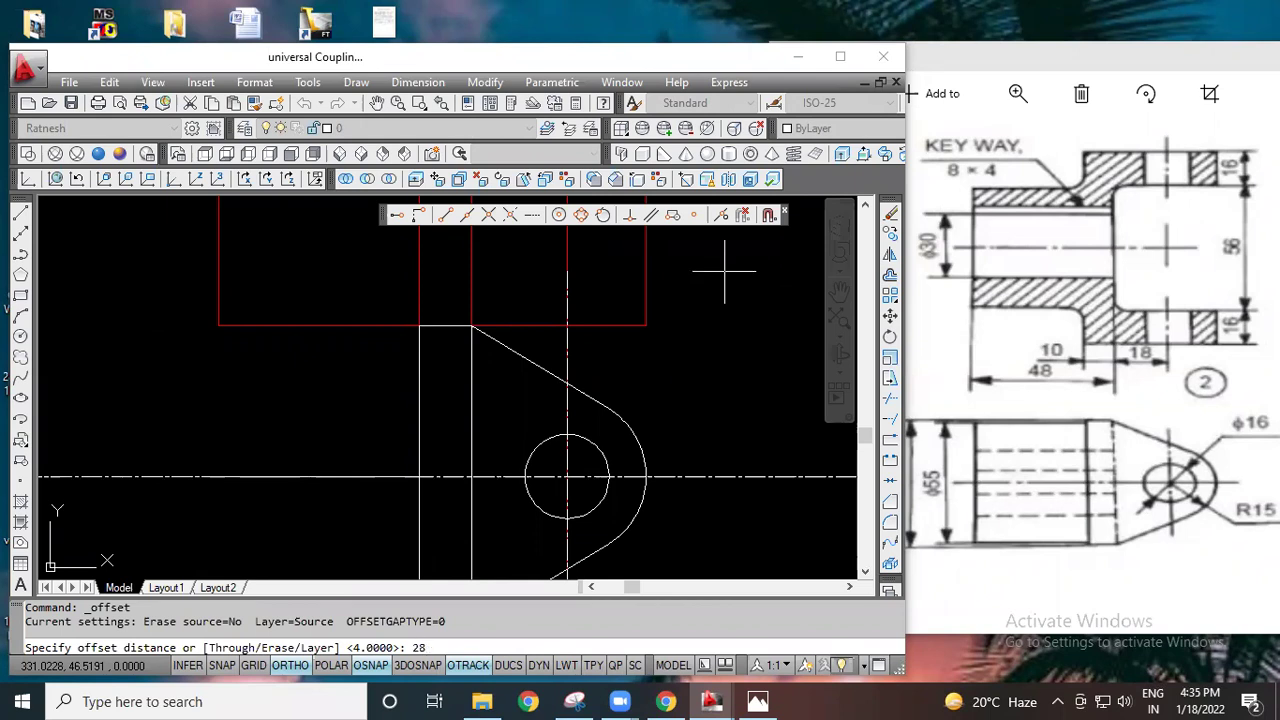
key(Return)
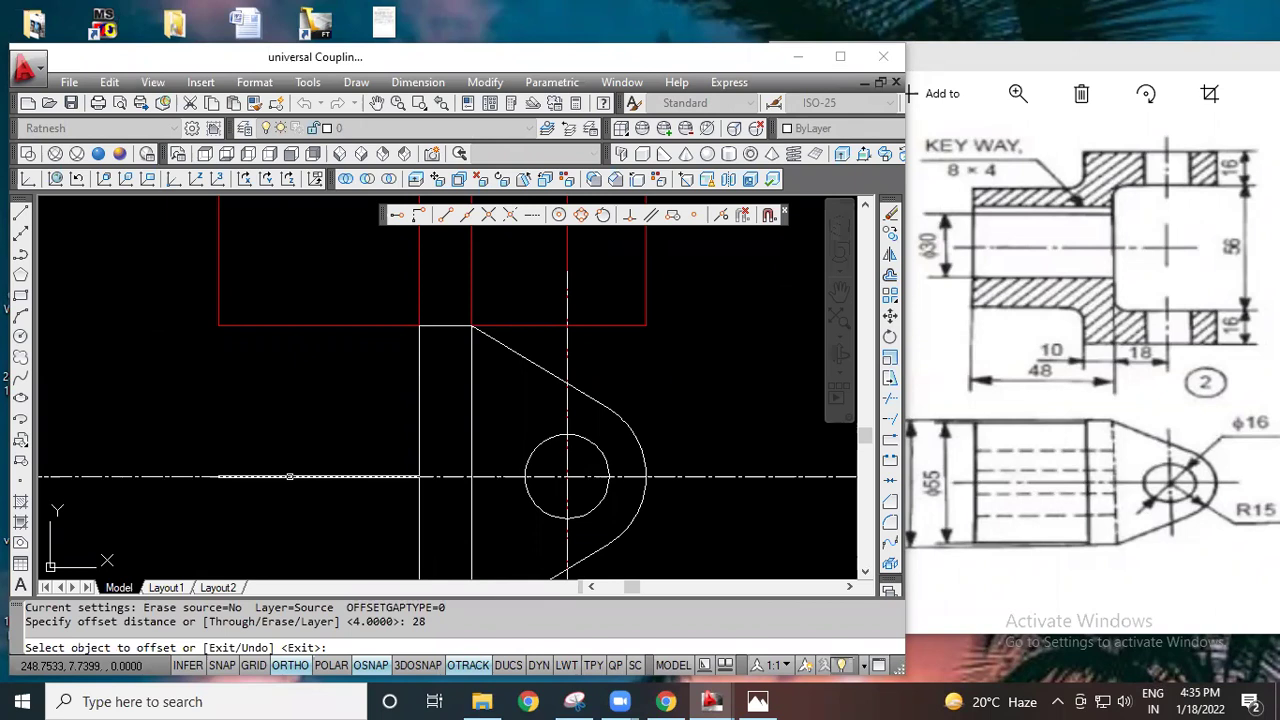
click(297, 476)
click(298, 410)
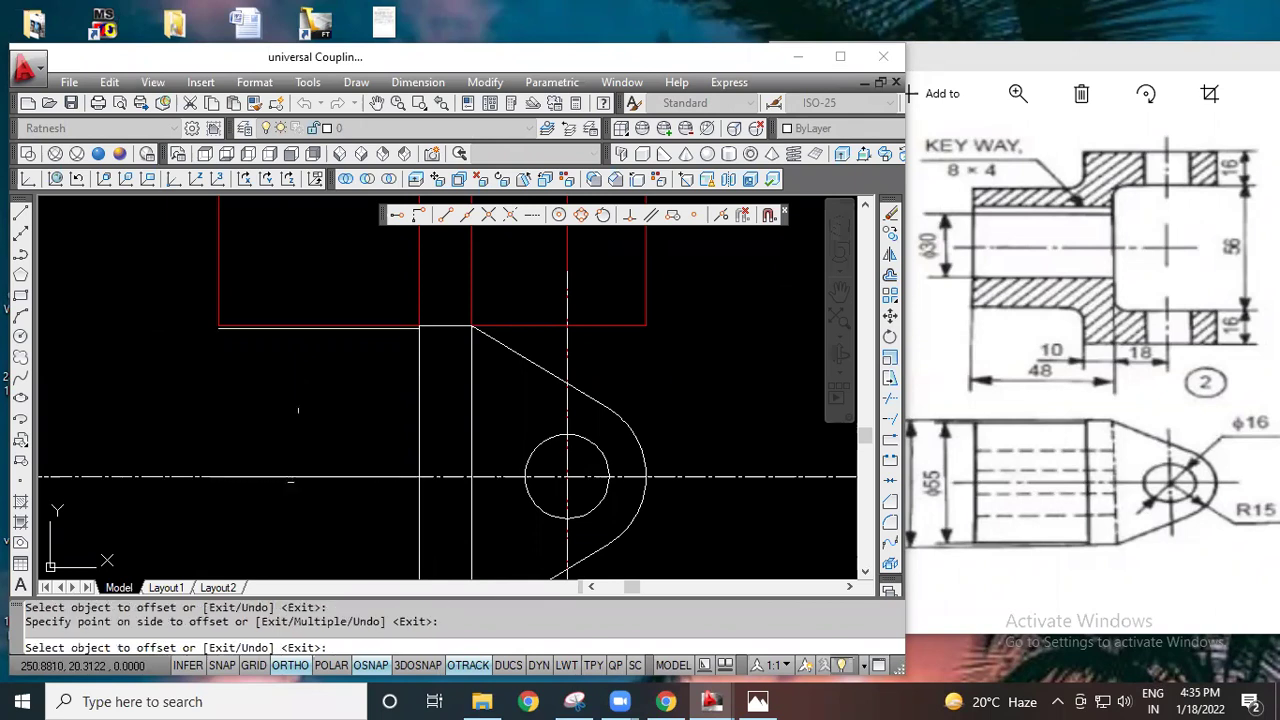
click(333, 477)
click(333, 514)
scroll(345, 490, down, 2)
scroll(370, 420, up, 3)
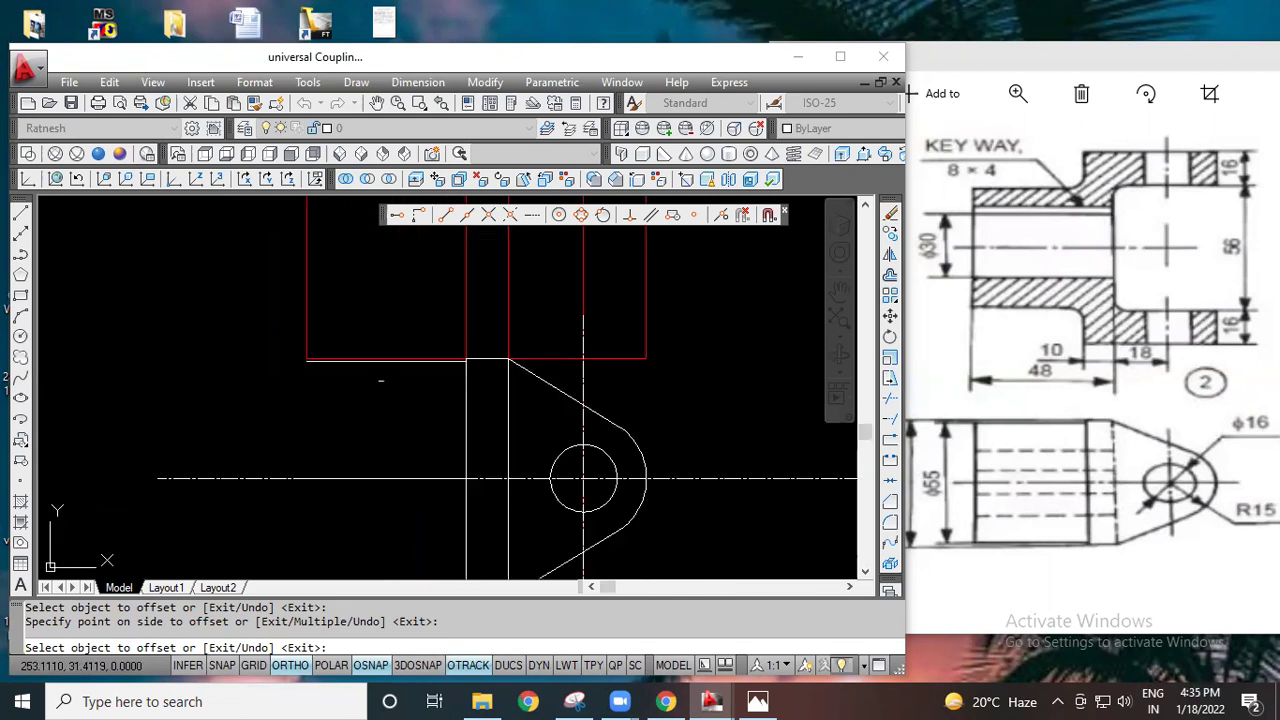
middle_drag(357, 408, 355, 391)
key(Escape)
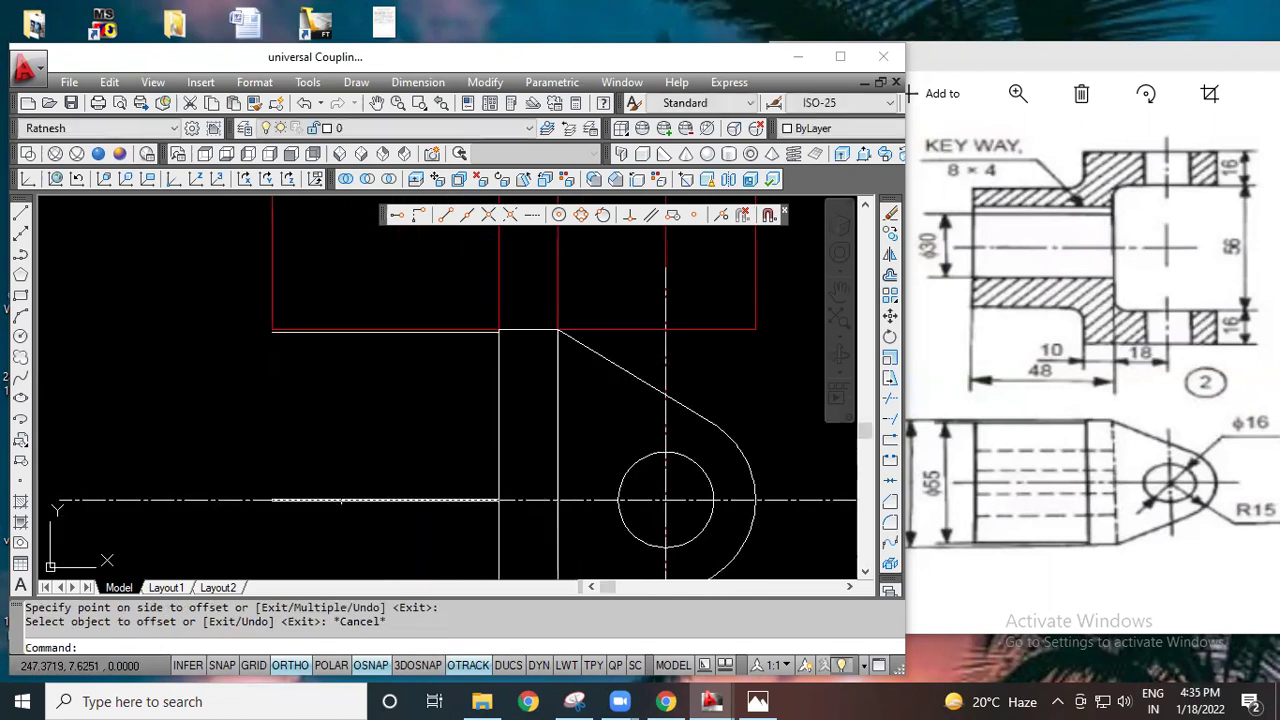
Step: Try to erase the 38 mm source line lying on the horizontal centerline
click(345, 498)
key(Delete)
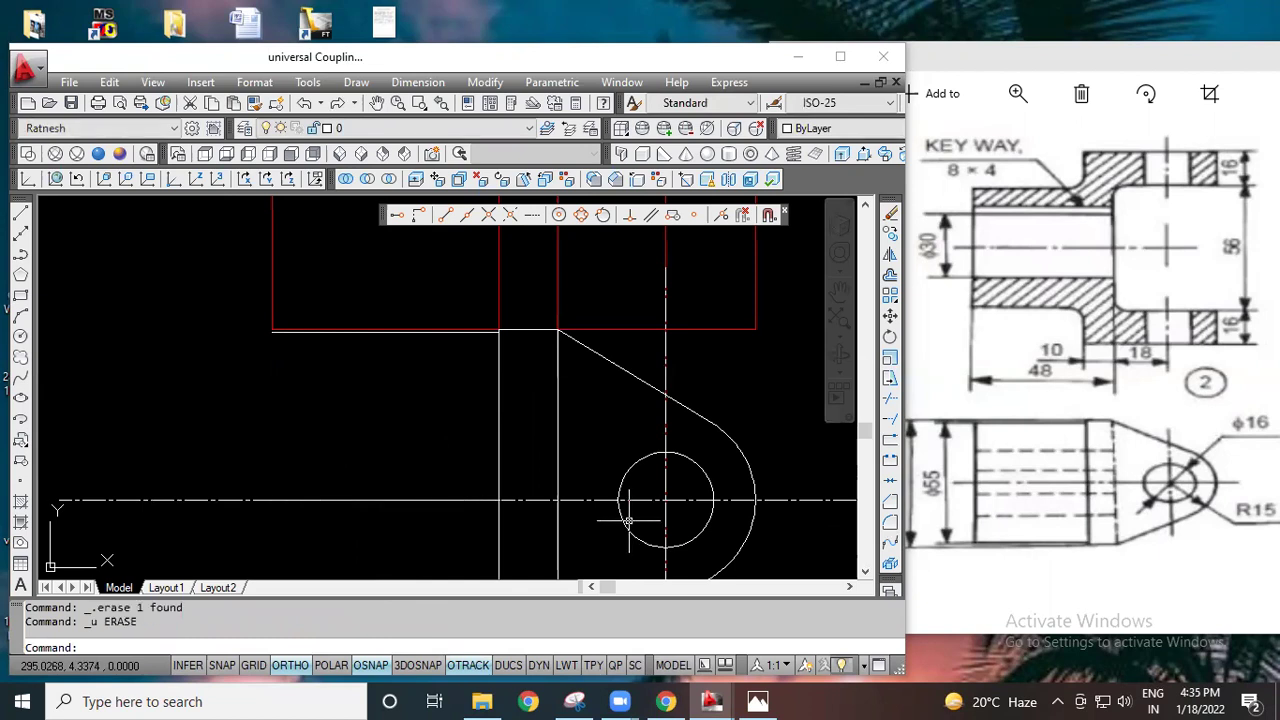
key(ctrl+z)
Step: Close the hub's left end with a vertical line joining the left endpoints of the upper and lower offset lines
click(21, 213)
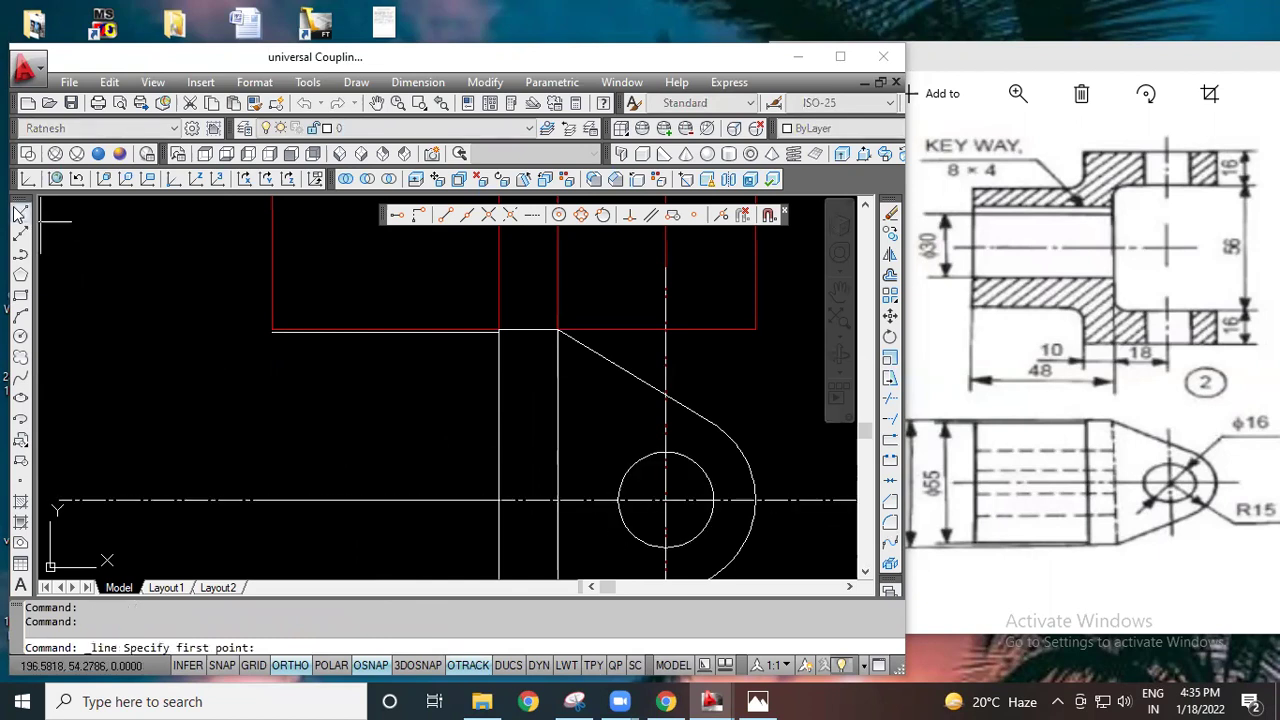
click(271, 332)
middle_drag(271, 500, 268, 368)
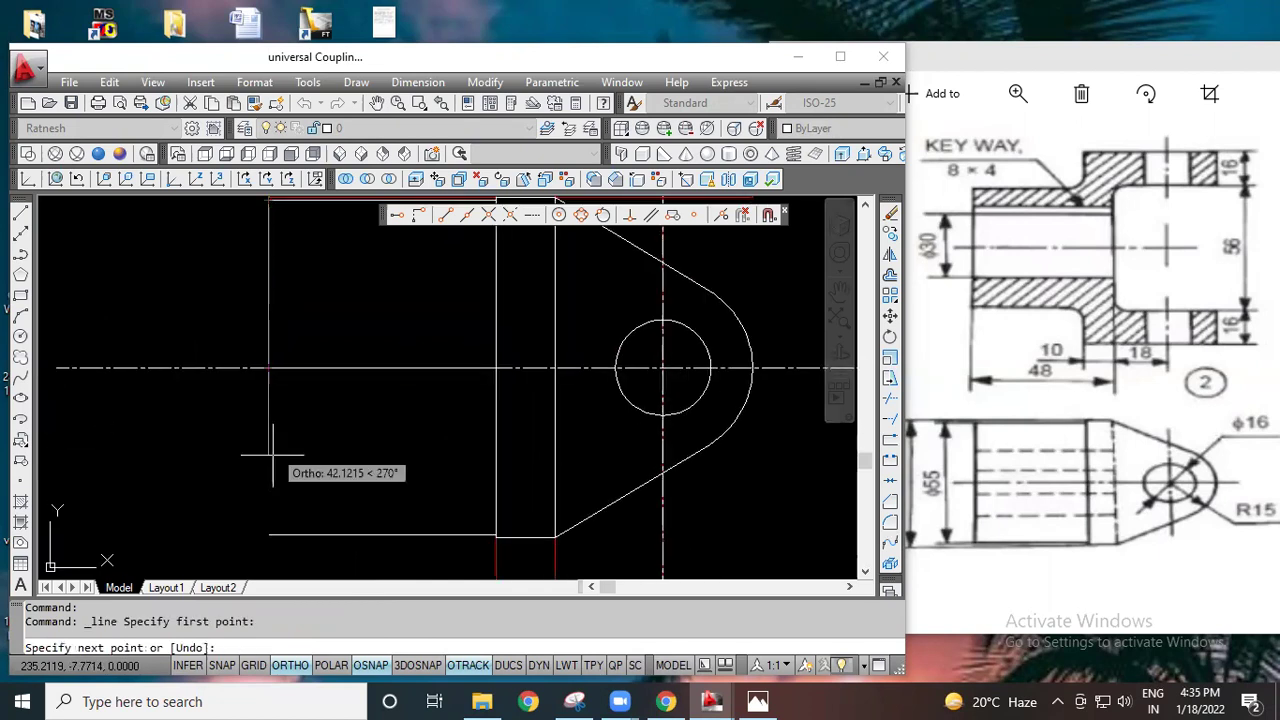
click(265, 518)
right_click(151, 391)
click(199, 405)
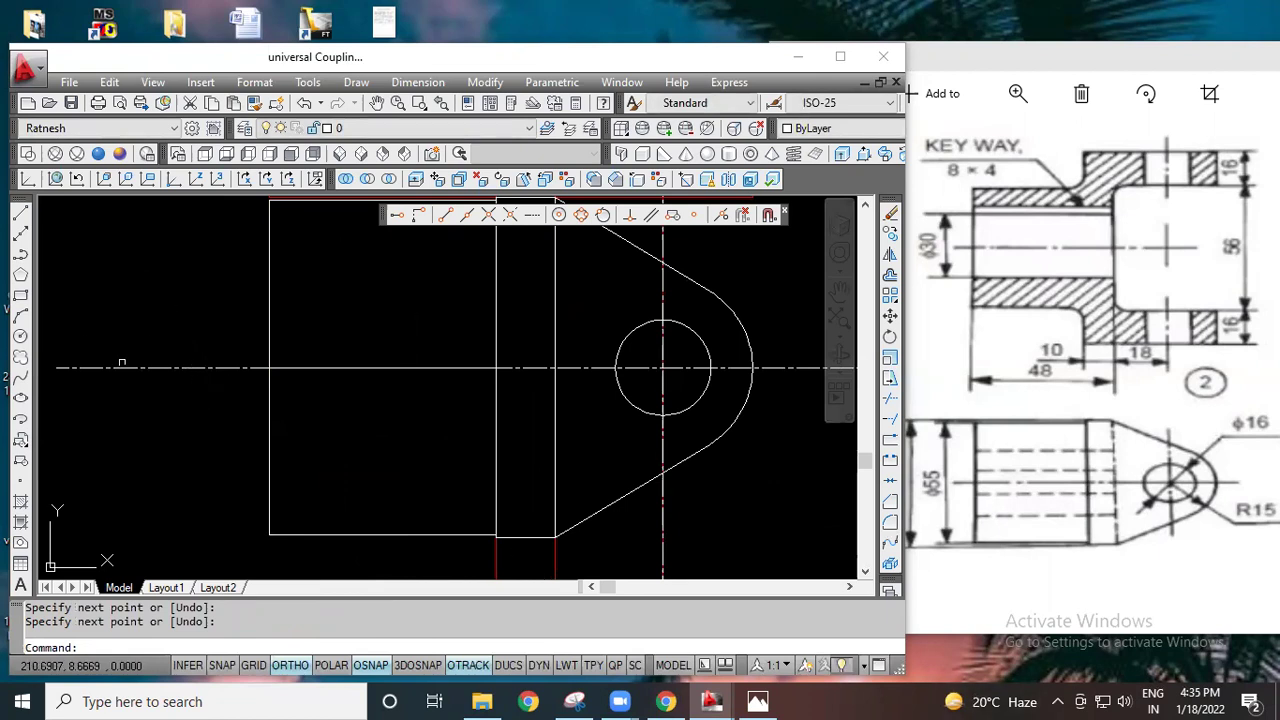
Step: Examine the hub outline's lower left corner and the lower junction between the hub and the narrow rectangle
scroll(271, 529, up, 3)
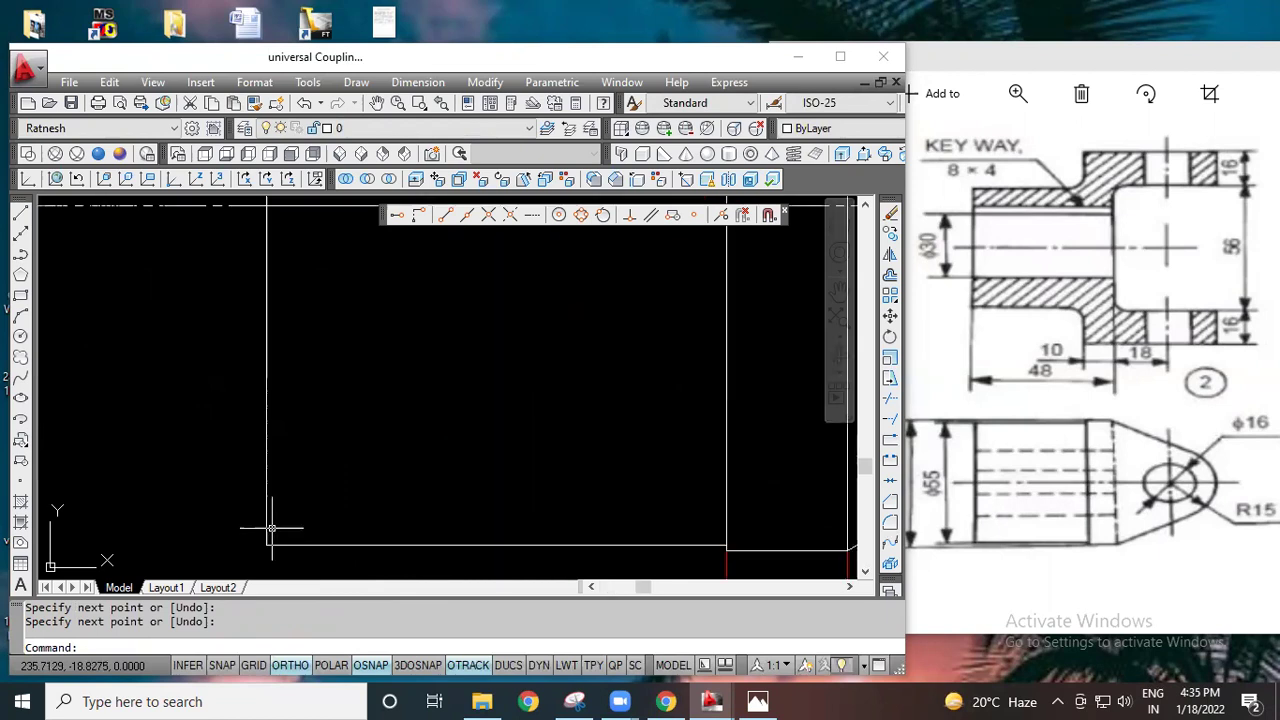
scroll(249, 546, up, 2)
scroll(312, 553, up, 5)
scroll(232, 483, down, 3)
scroll(232, 483, down, 5)
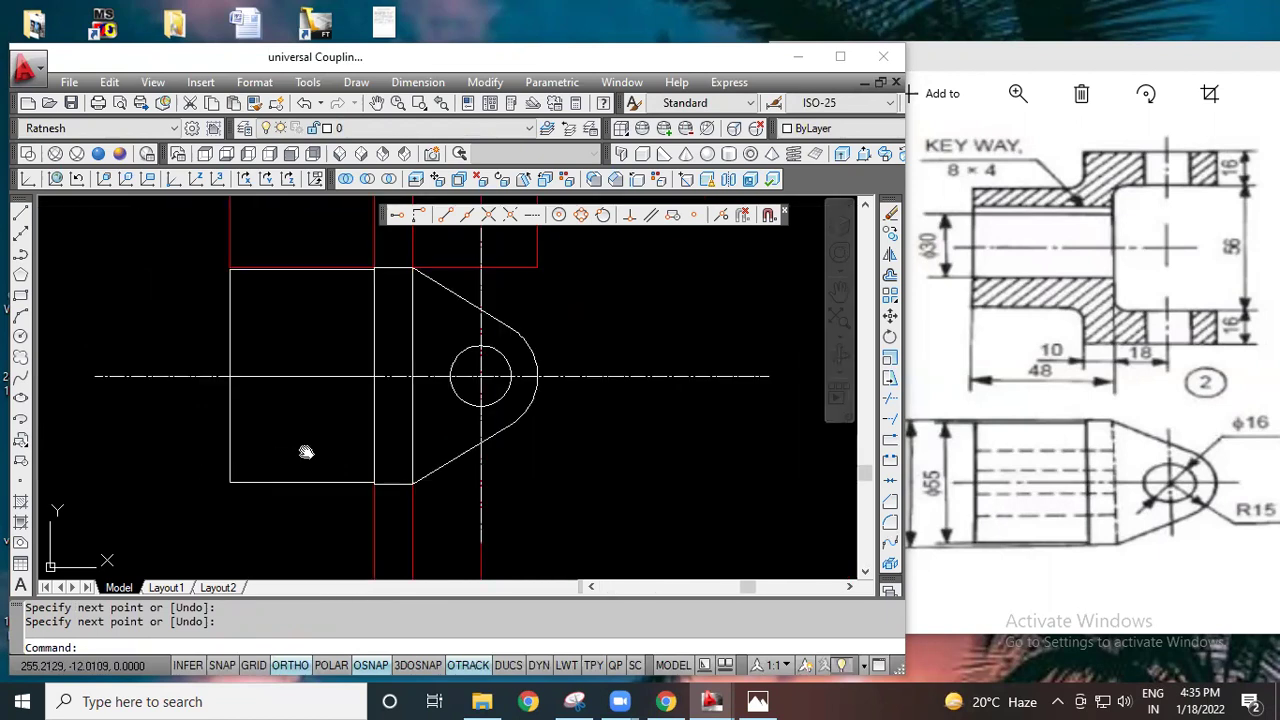
scroll(390, 513, up, 6)
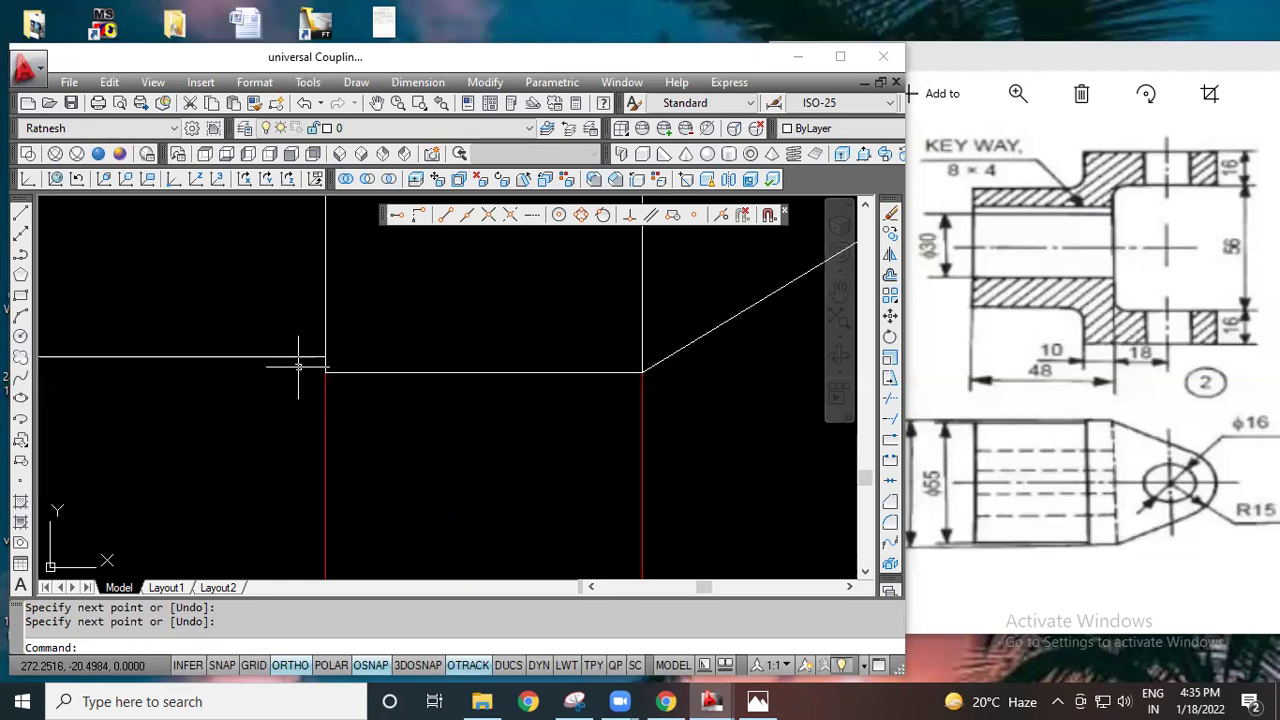
scroll(300, 402, down, 3)
scroll(305, 402, down, 3)
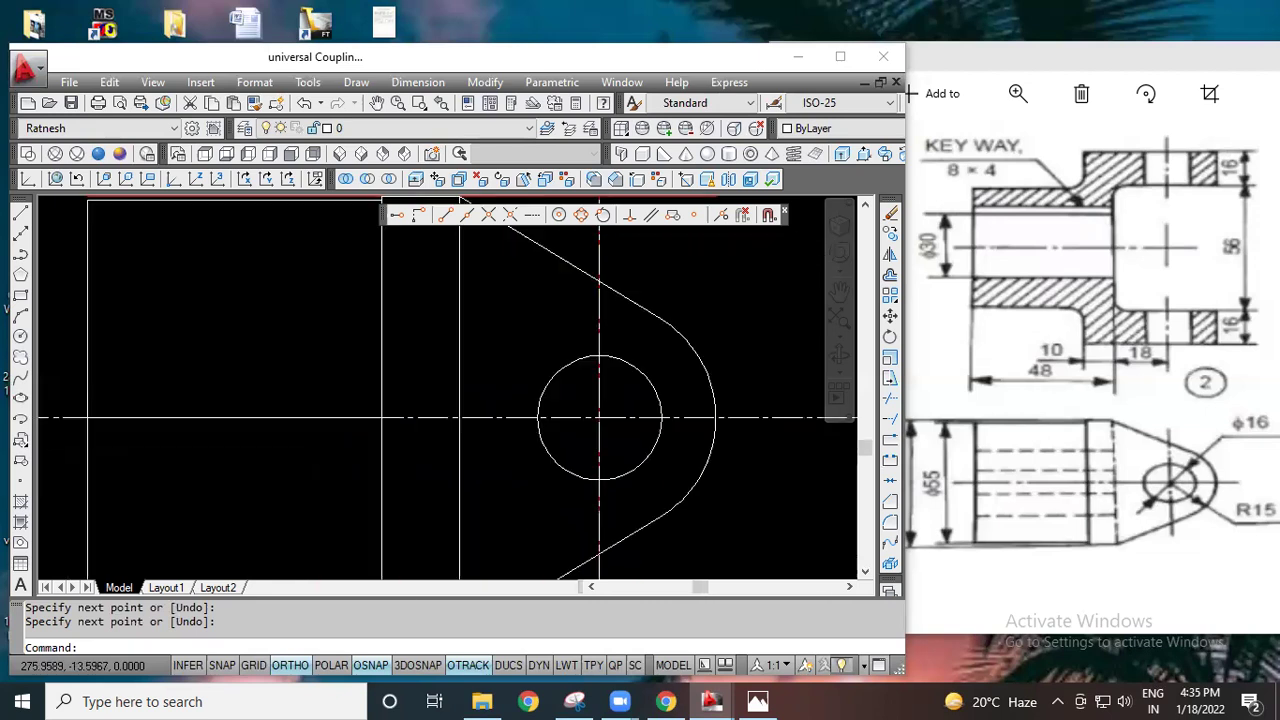
Step: Compare the upper junction between the hub and the narrow rectangle with the 57 and φ55 dimensions in the reference image
scroll(408, 380, up, 5)
scroll(409, 383, up, 3)
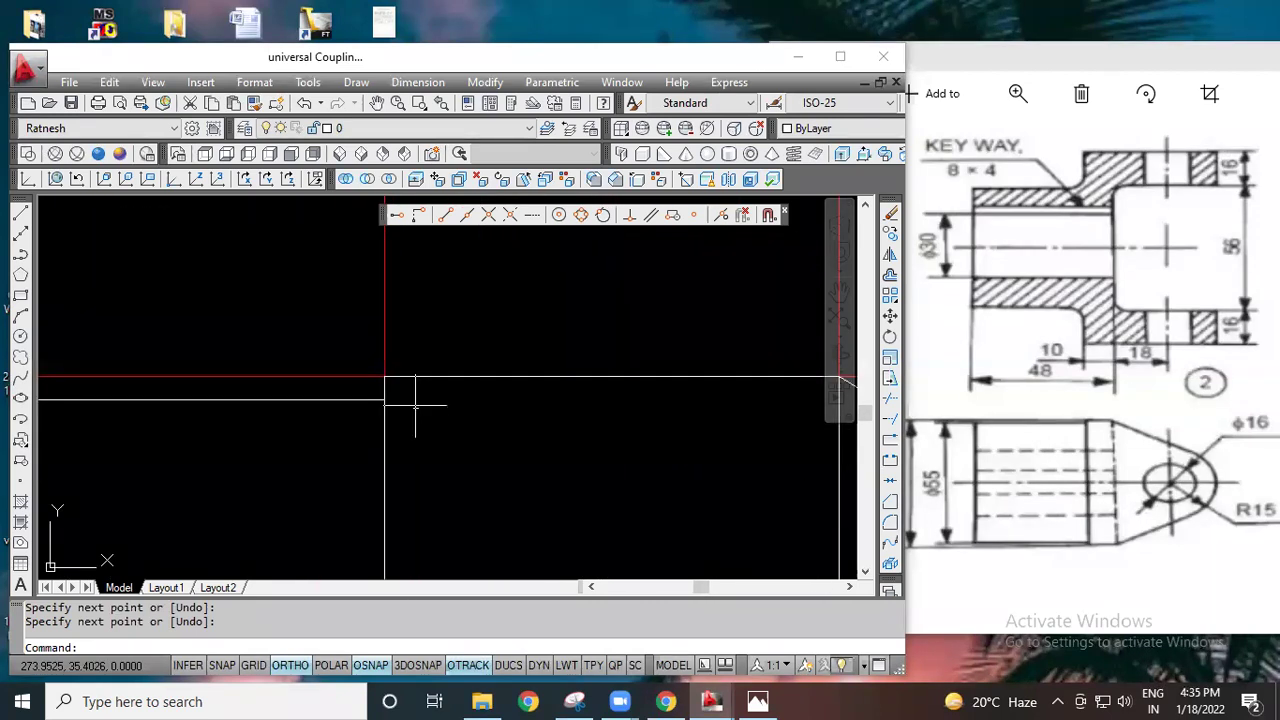
scroll(471, 466, down, 5)
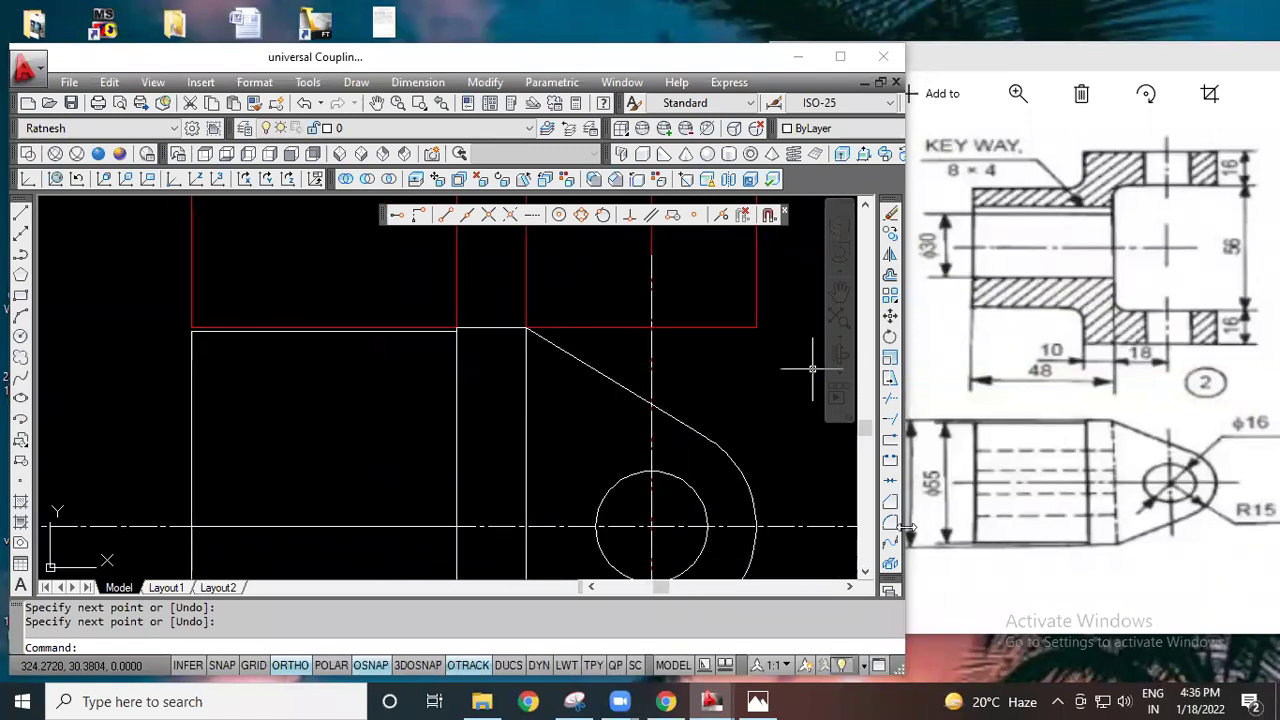
click(985, 563)
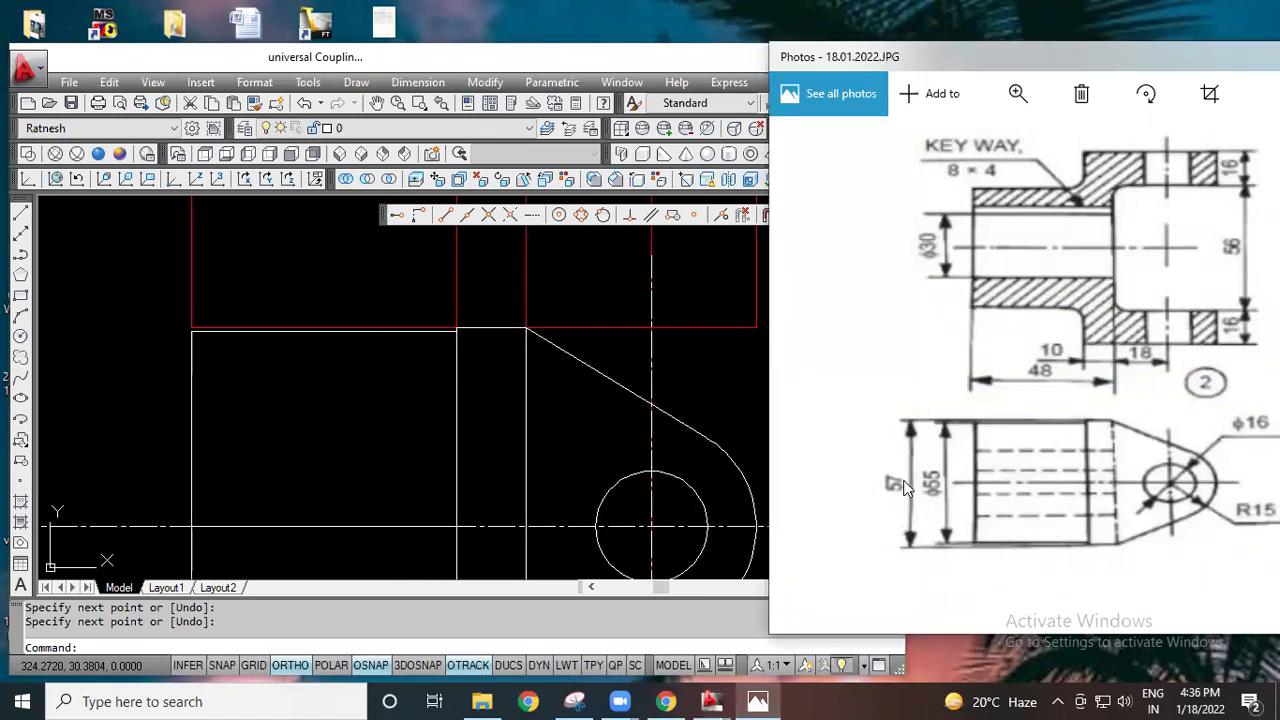
click(373, 442)
scroll(666, 400, down, 2)
middle_drag(629, 471, 620, 378)
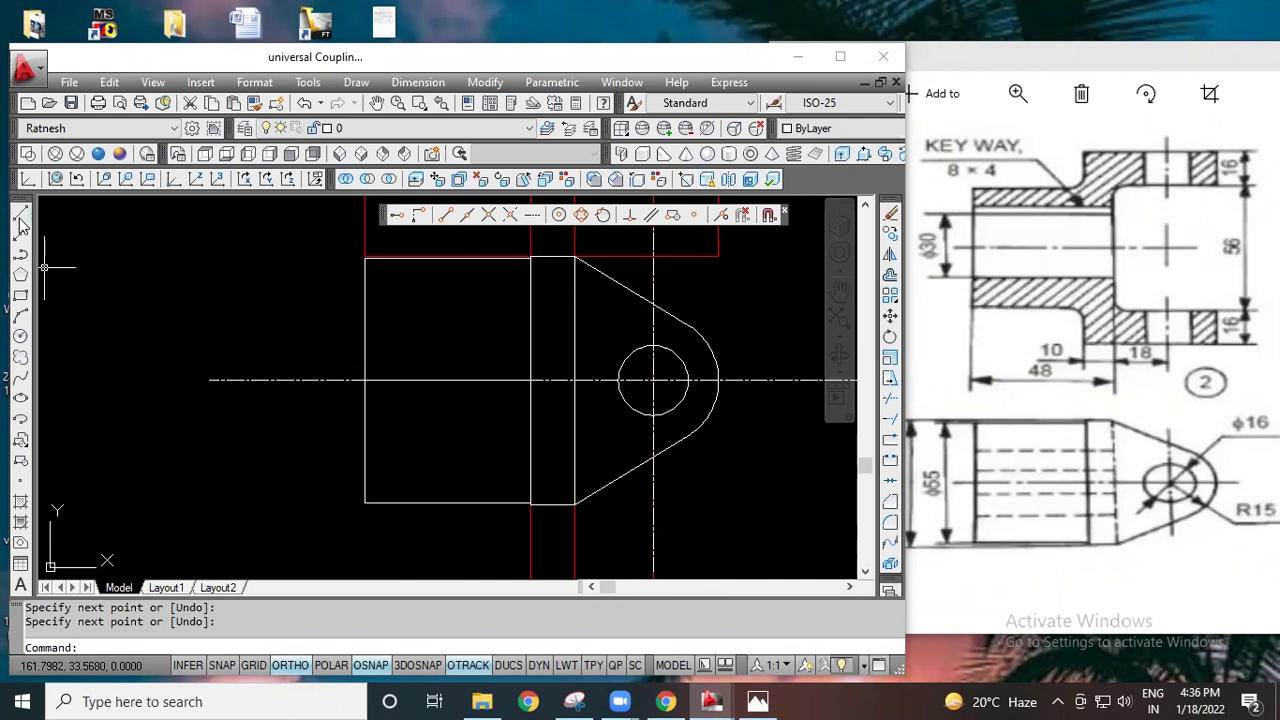
Step: Offset the hub's centerline segment by 15 to both sides for the φ30 bore edges
click(889, 277)
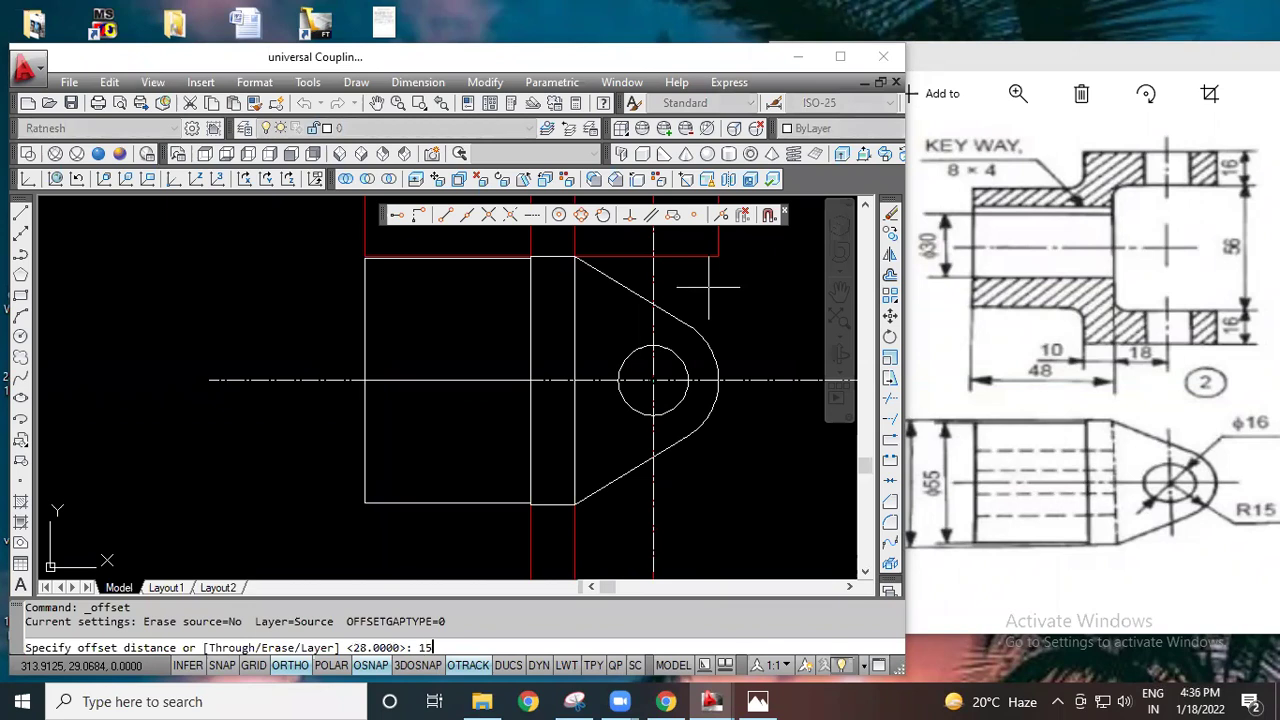
key(Return)
click(443, 379)
click(462, 334)
click(466, 379)
click(464, 432)
key(Escape)
key(Escape)
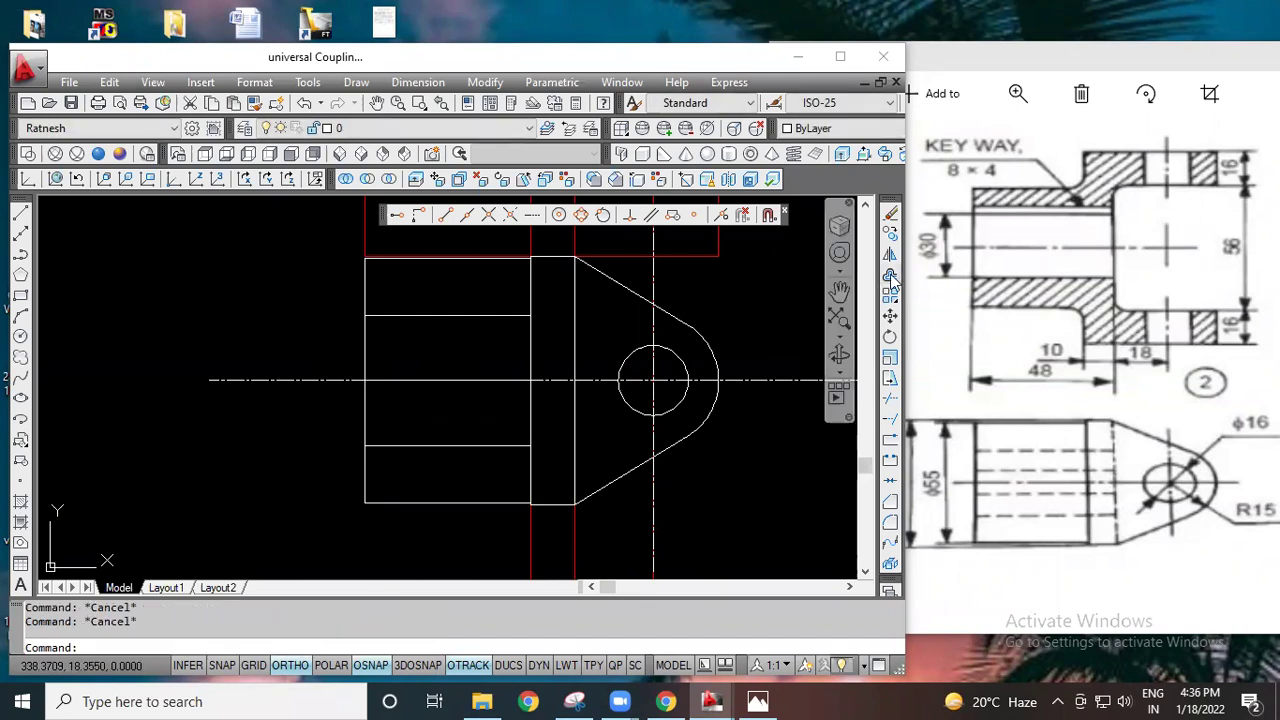
Step: Offset the hub's centerline segment by 4 to both sides for the keyway edges and erase the source segment
click(889, 273)
text(4)
key(Return)
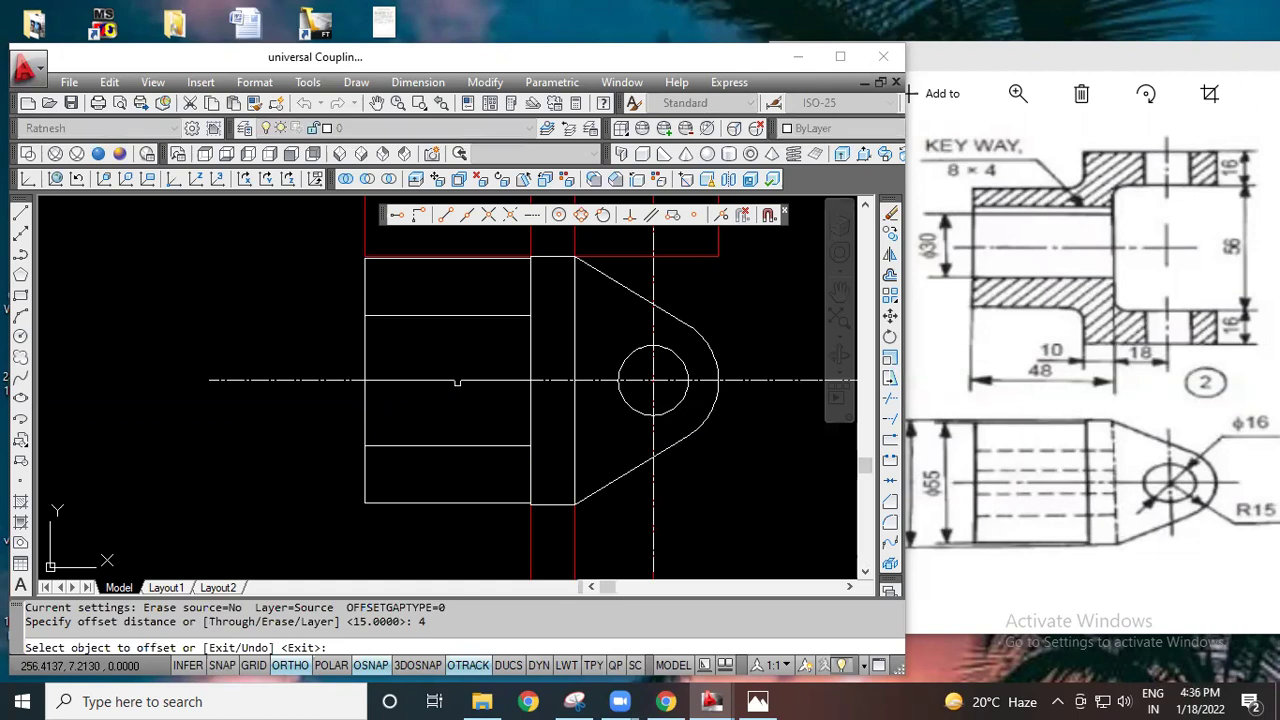
click(458, 381)
click(464, 379)
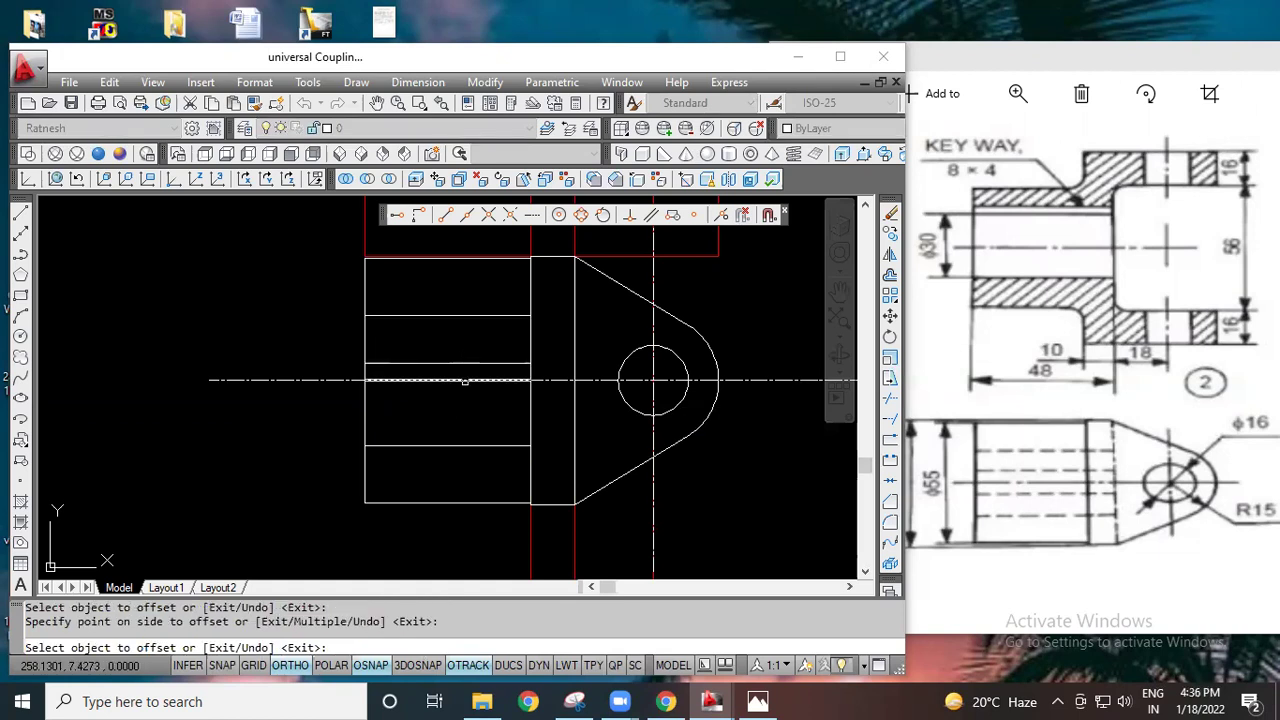
click(460, 392)
key(Escape)
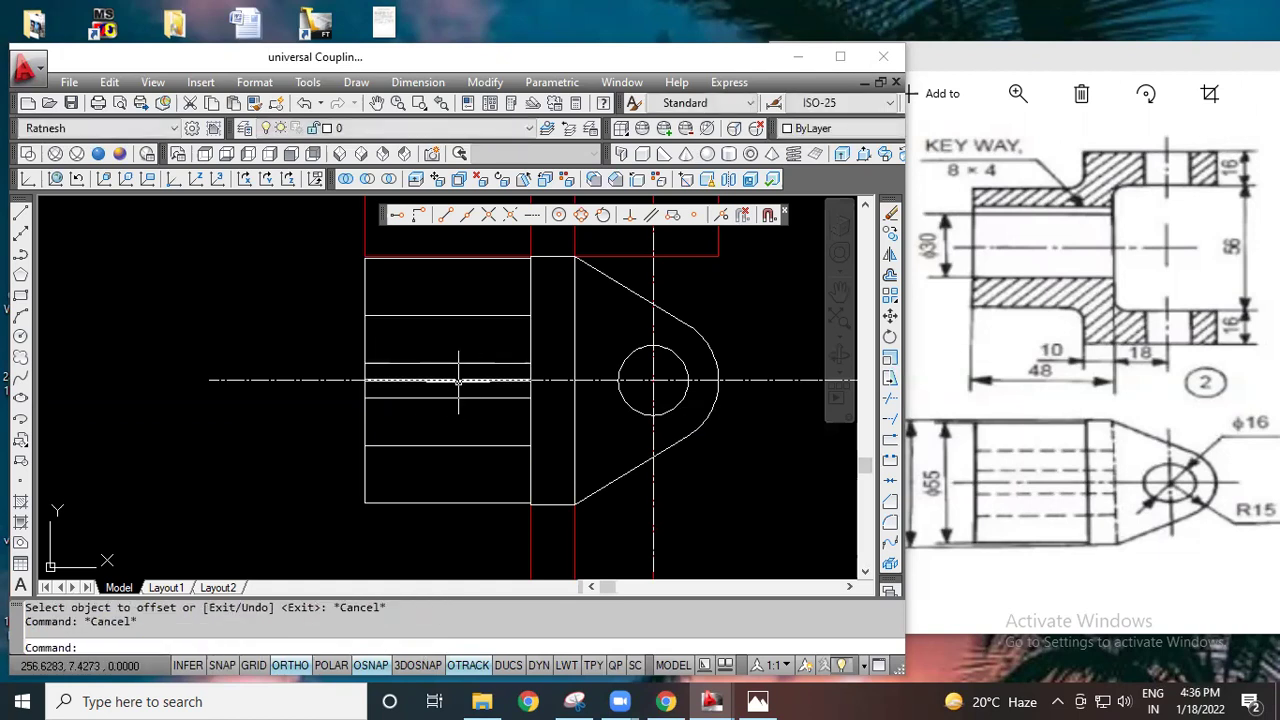
click(457, 380)
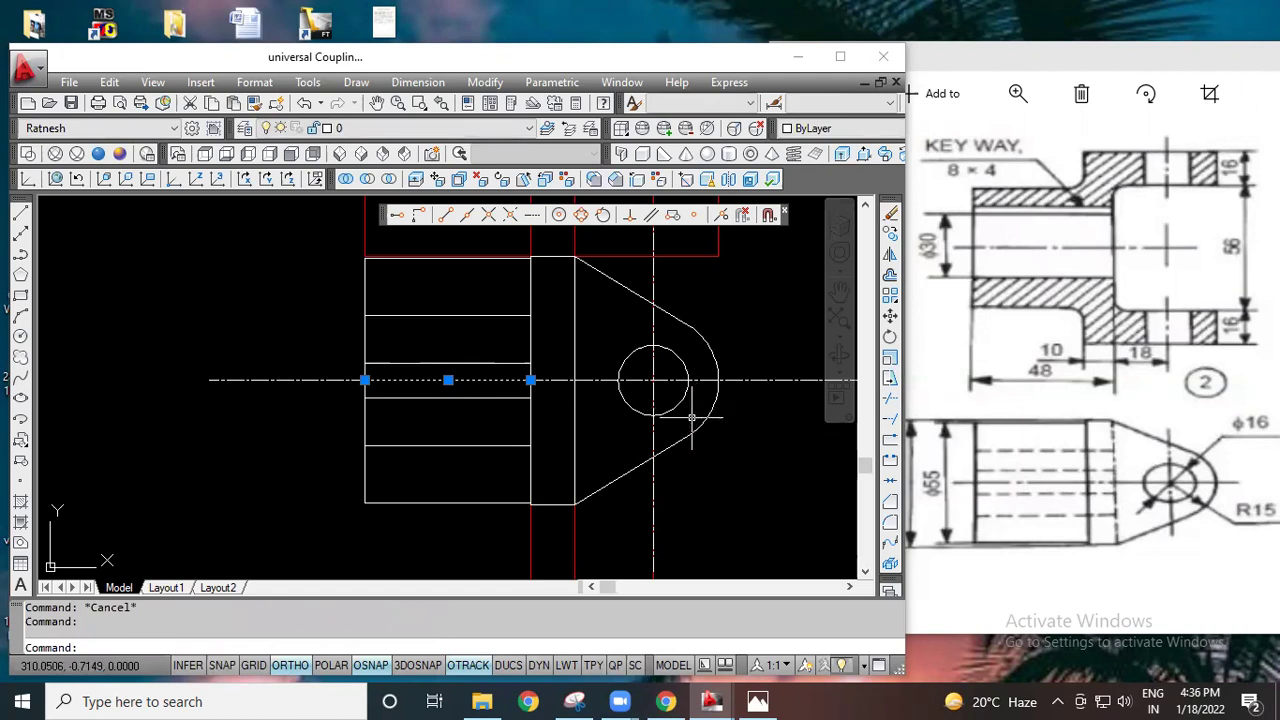
key(Delete)
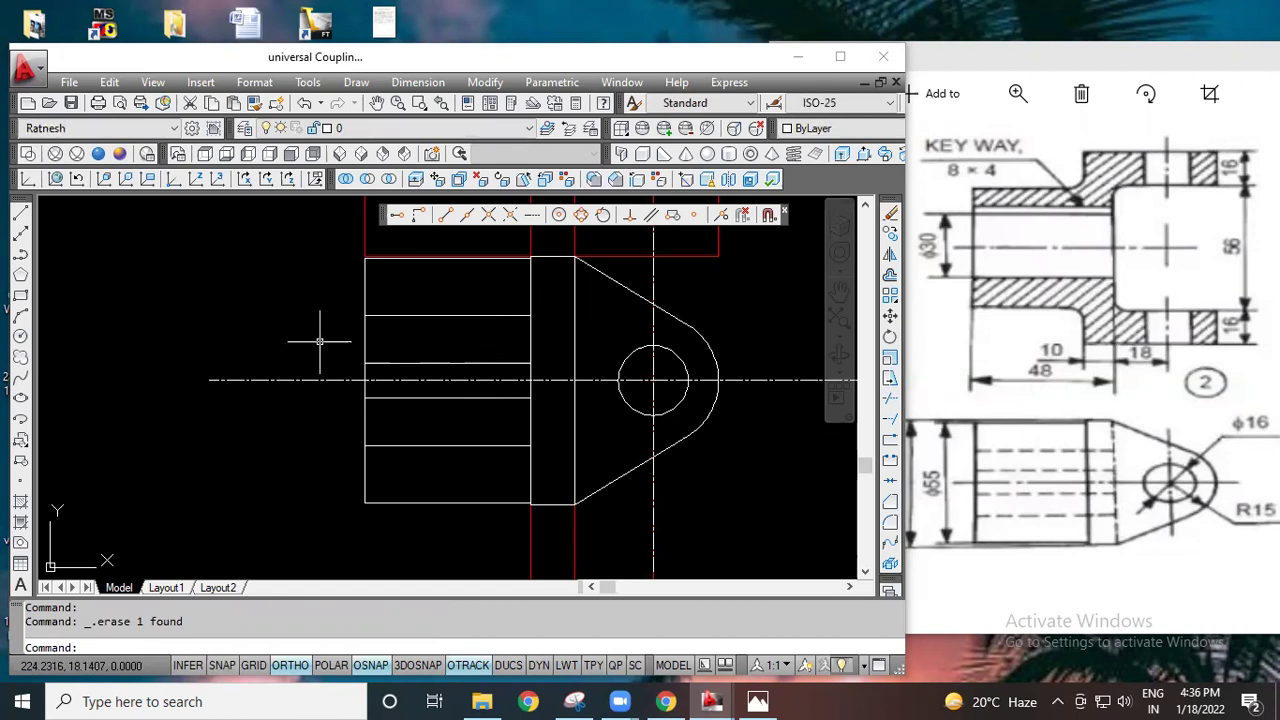
click(889, 422)
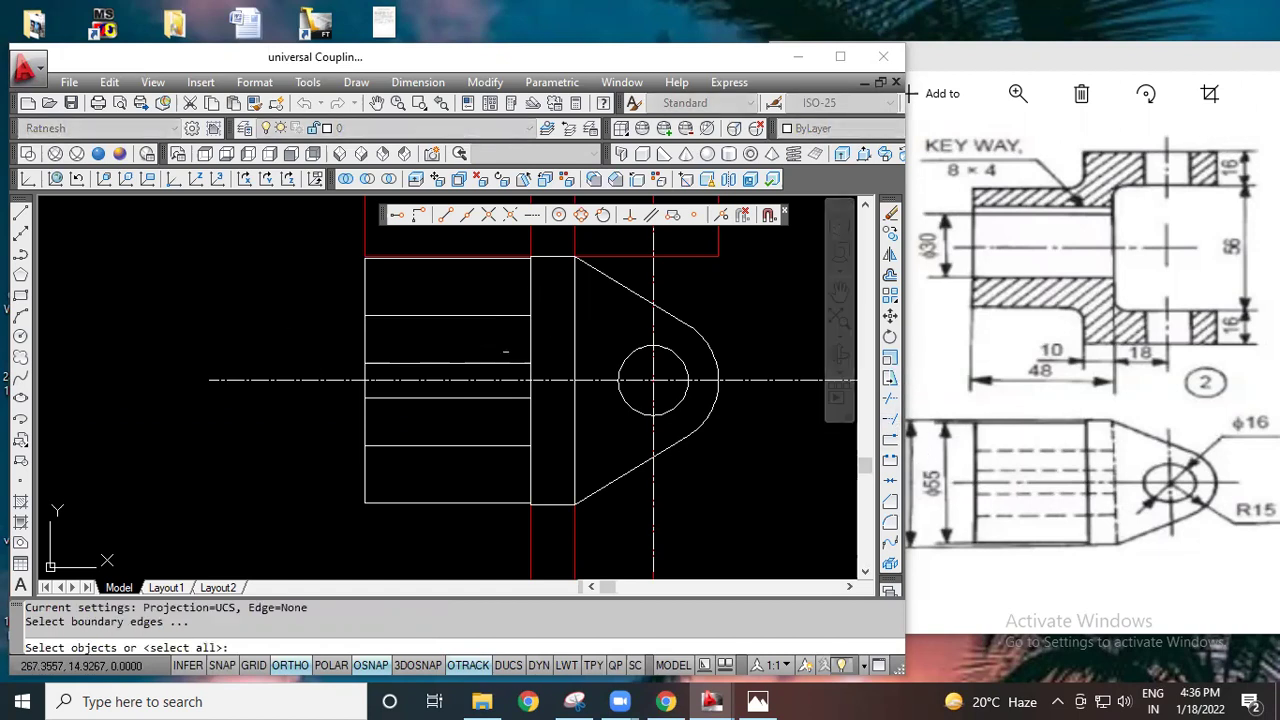
click(511, 316)
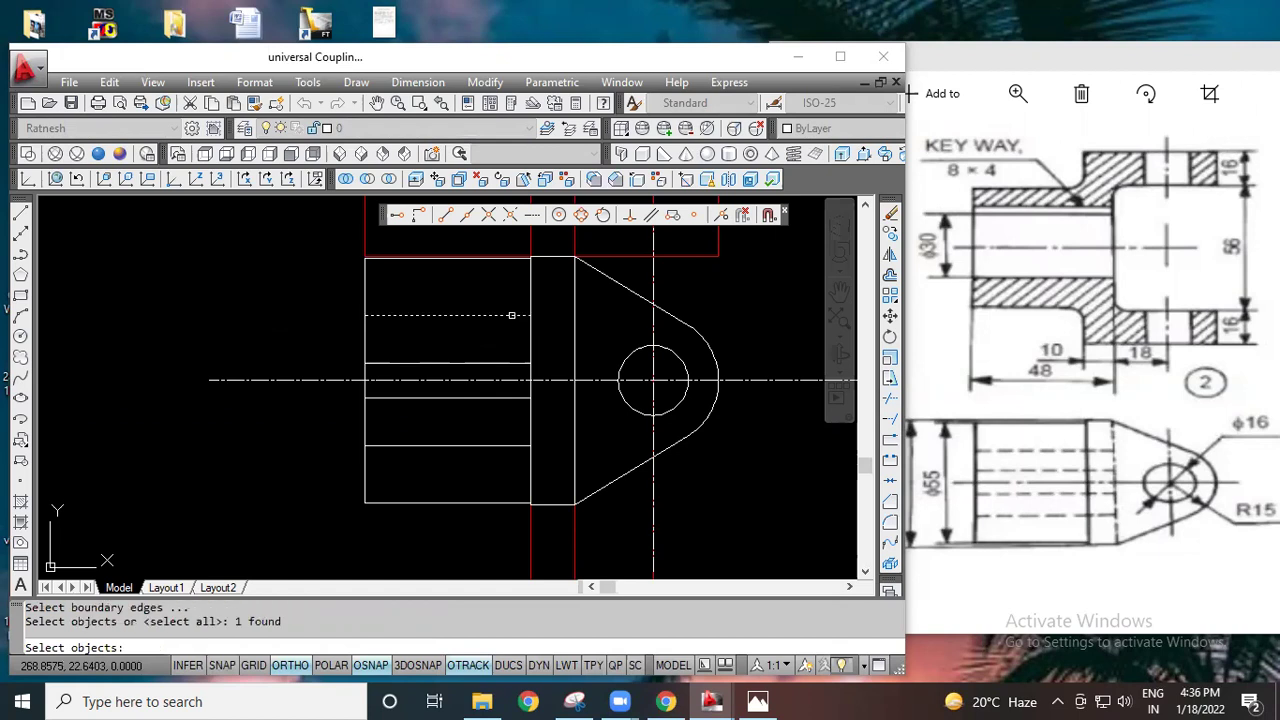
key(Return)
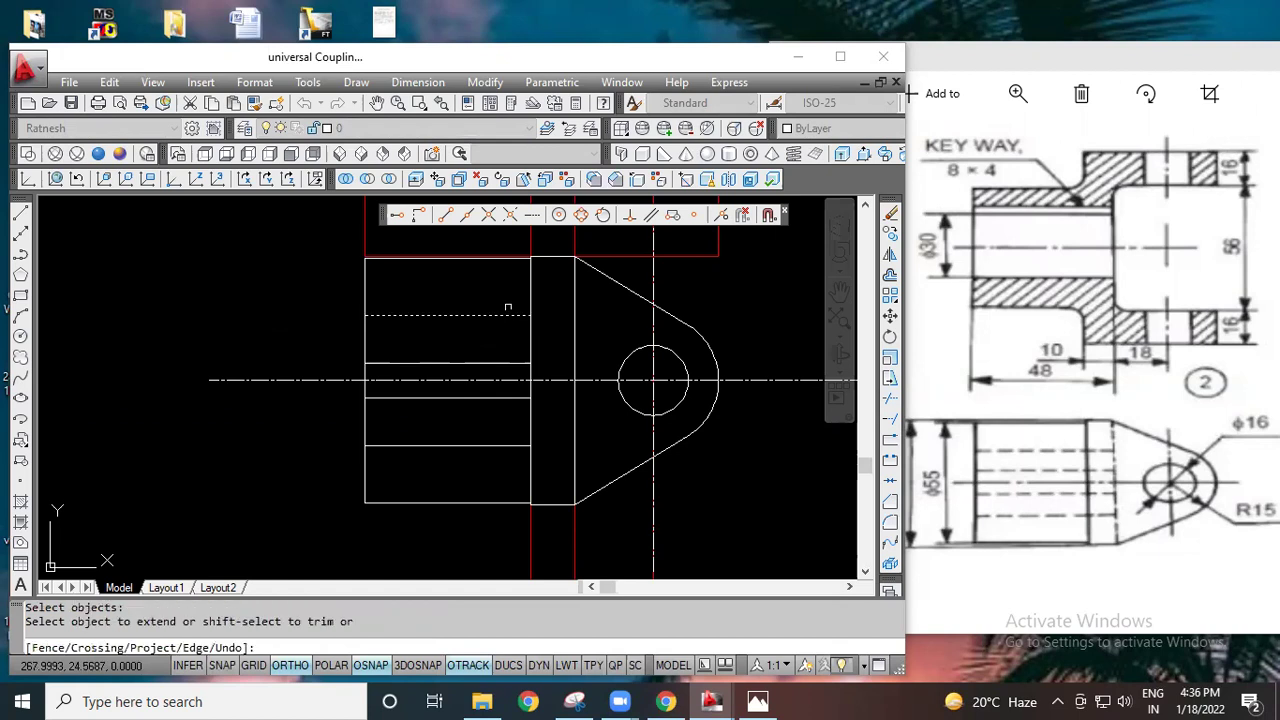
key(Escape)
key(Escape)
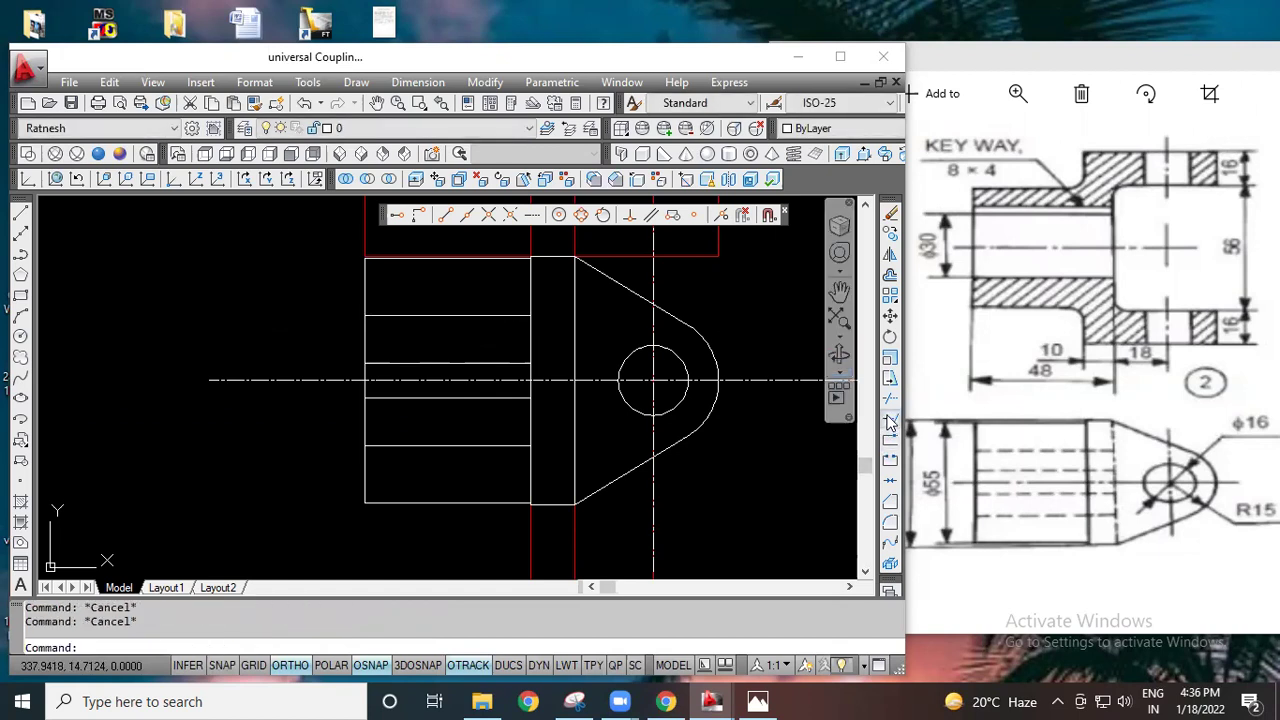
Step: Extend the four bore and keyway lines from the hub to the narrow rectangle's right edge
click(890, 421)
key(Return)
click(518, 316)
click(518, 363)
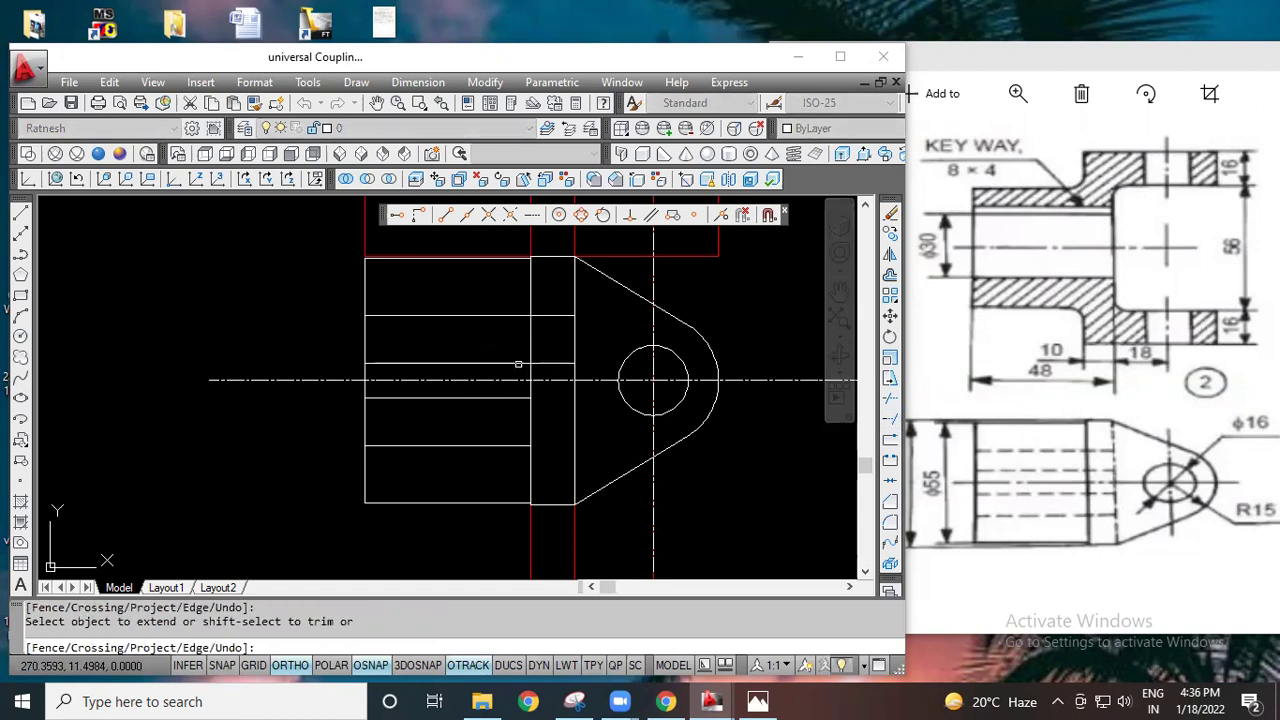
click(516, 398)
click(521, 447)
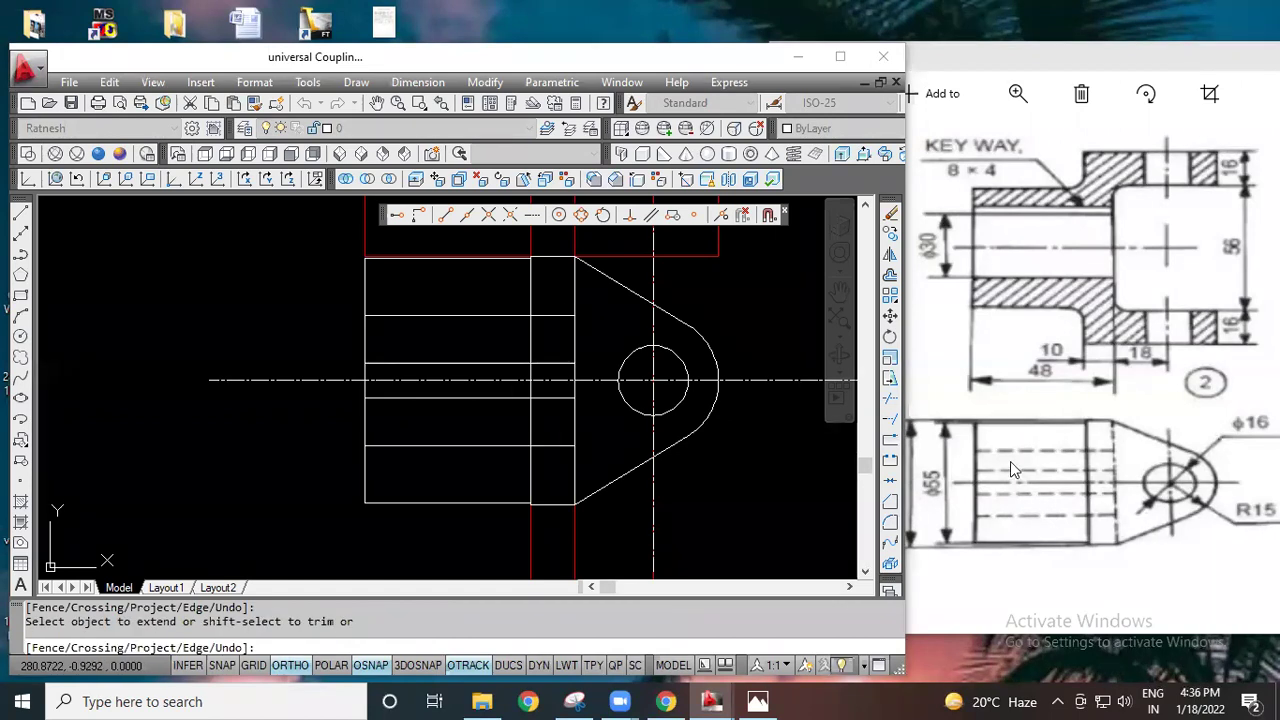
key(Escape)
key(Escape)
key(Escape)
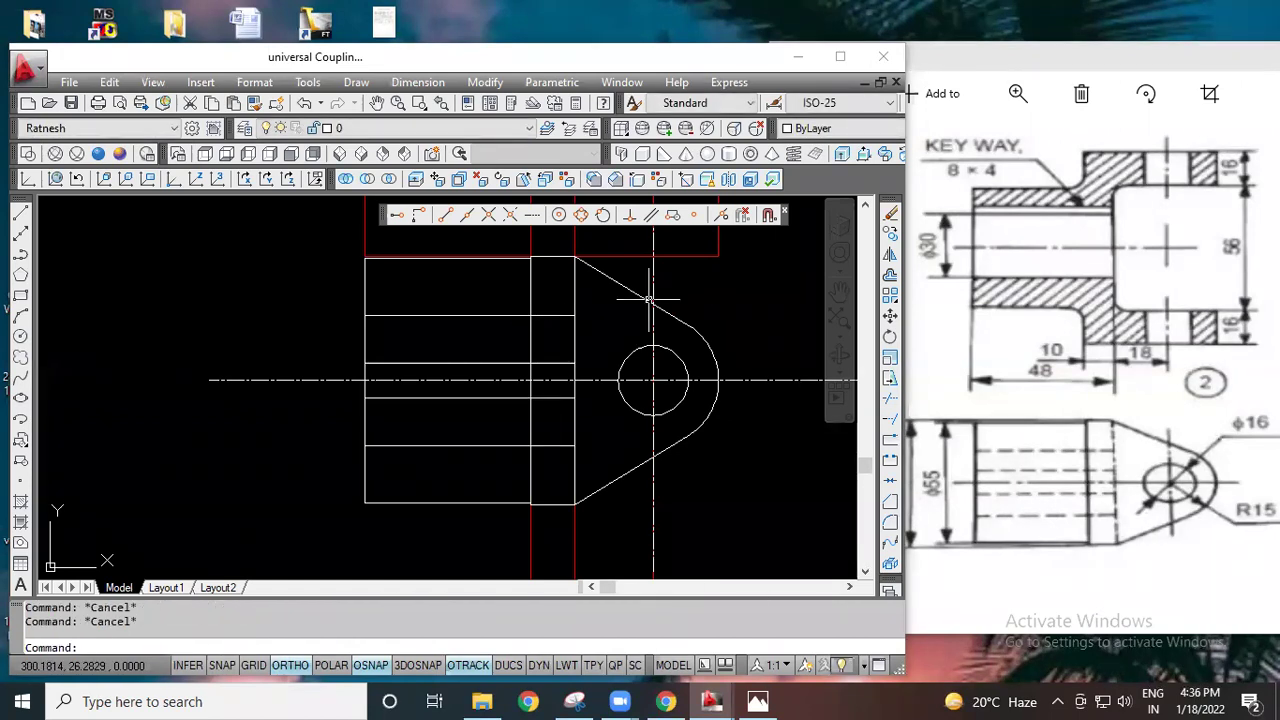
middle_drag(721, 320, 728, 357)
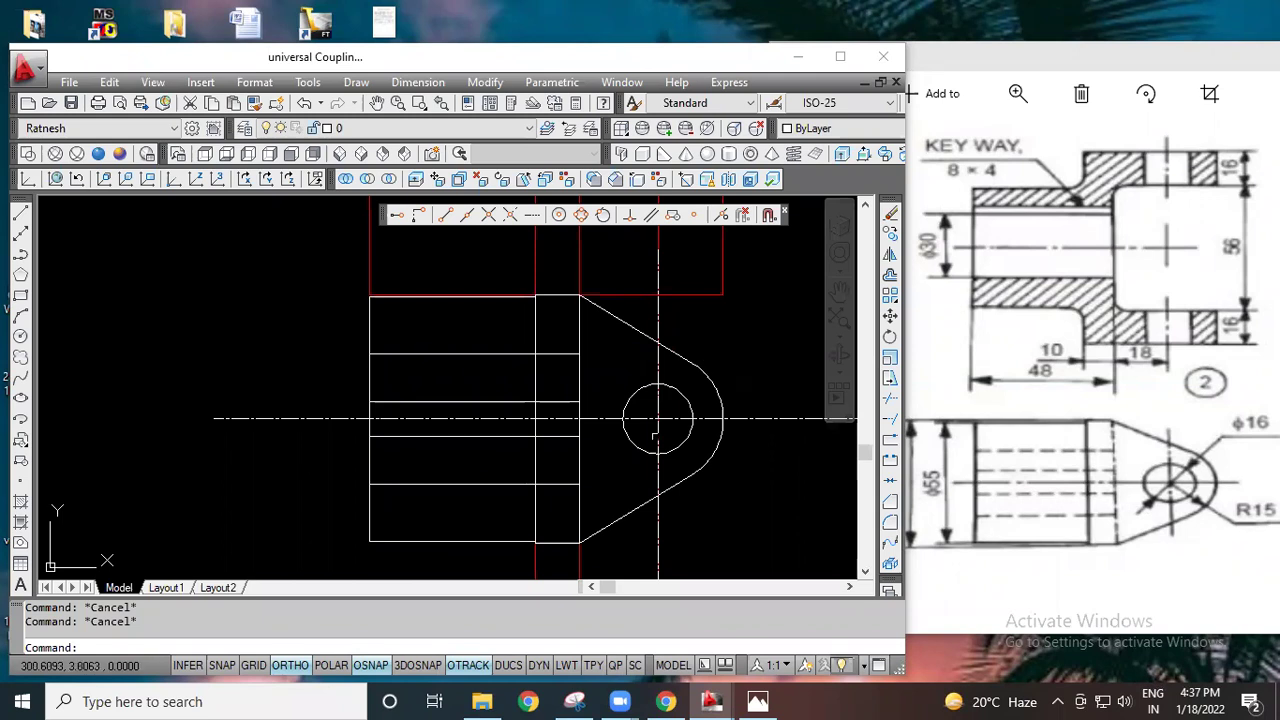
click(622, 699)
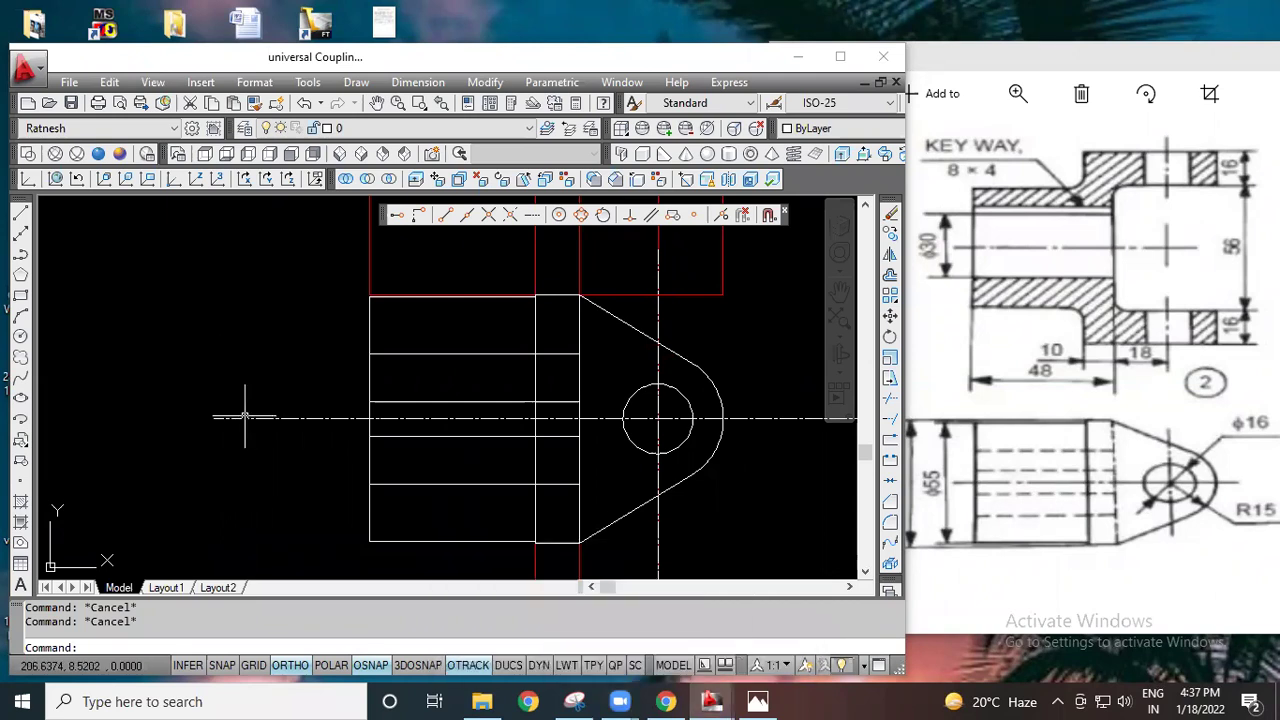
scroll(244, 412, down, 3)
mouse_move(490, 328)
middle_down()
mouse_move(496, 371)
mouse_move(597, 439)
mouse_move(543, 491)
mouse_move(417, 431)
mouse_move(400, 318)
mouse_move(350, 328)
middle_up()
scroll(368, 387, up, 4)
scroll(646, 394, up, 2)
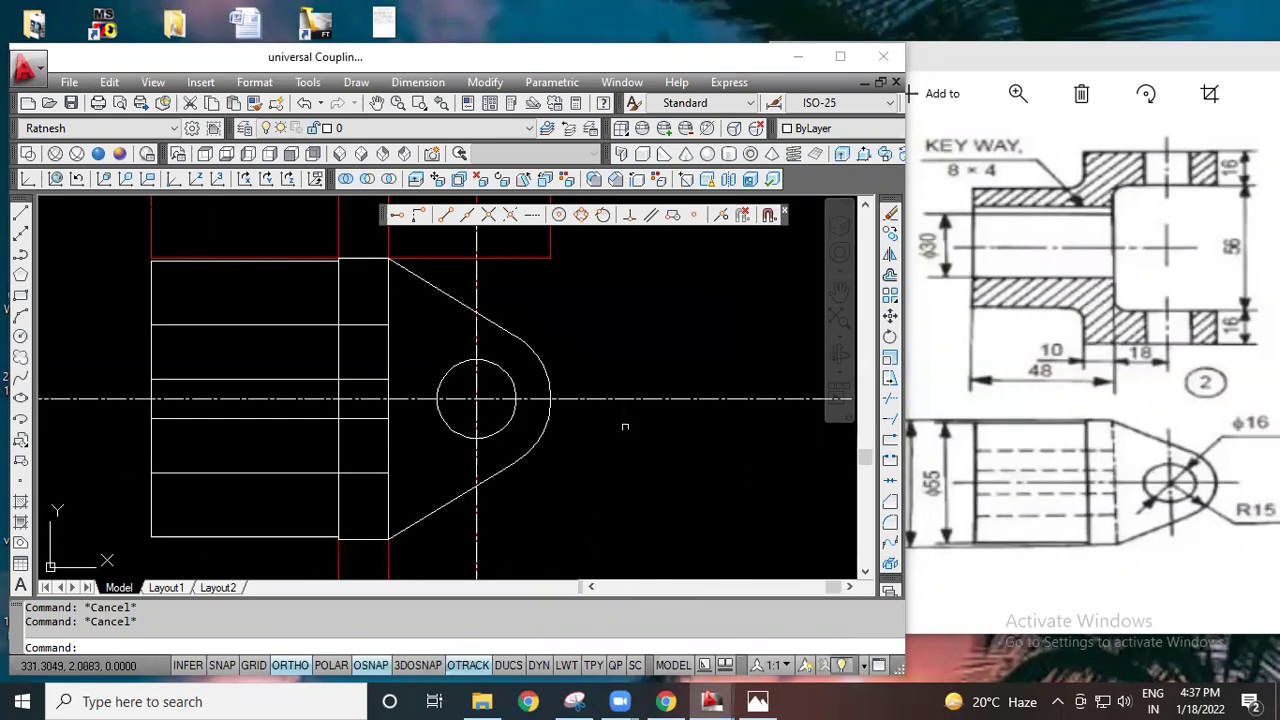
scroll(253, 560, up, 2)
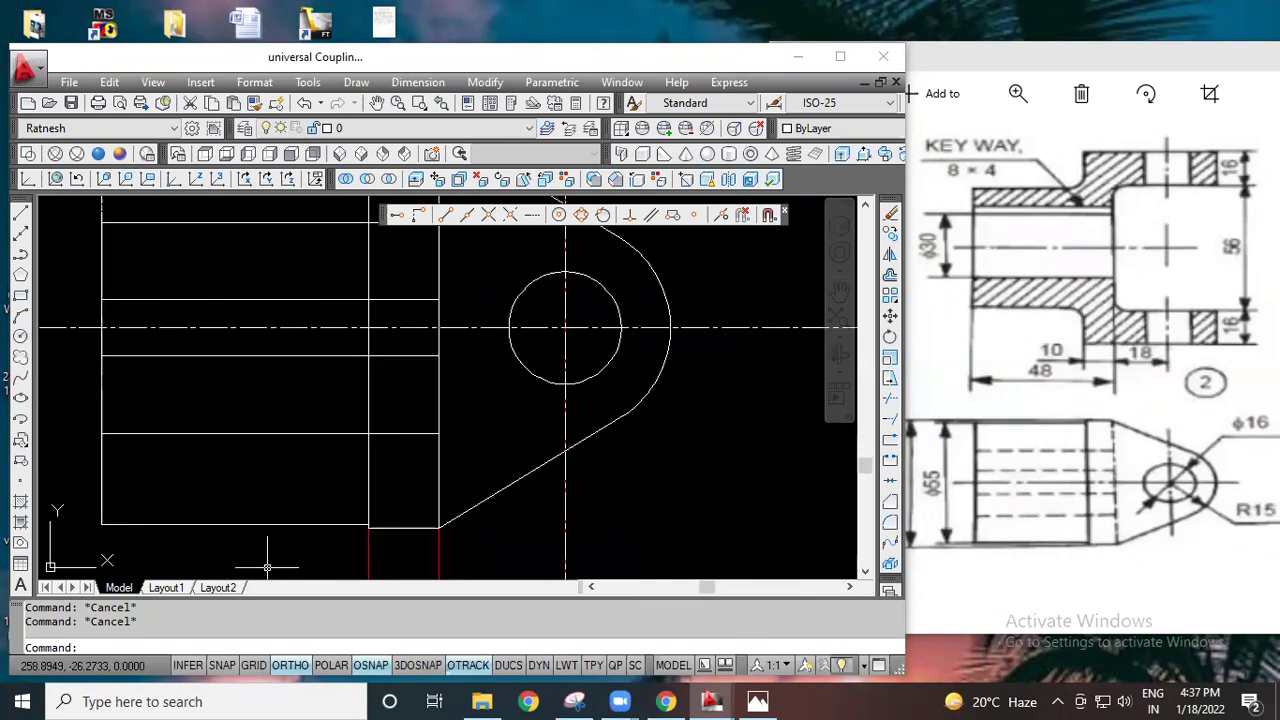
scroll(440, 470, down, 2)
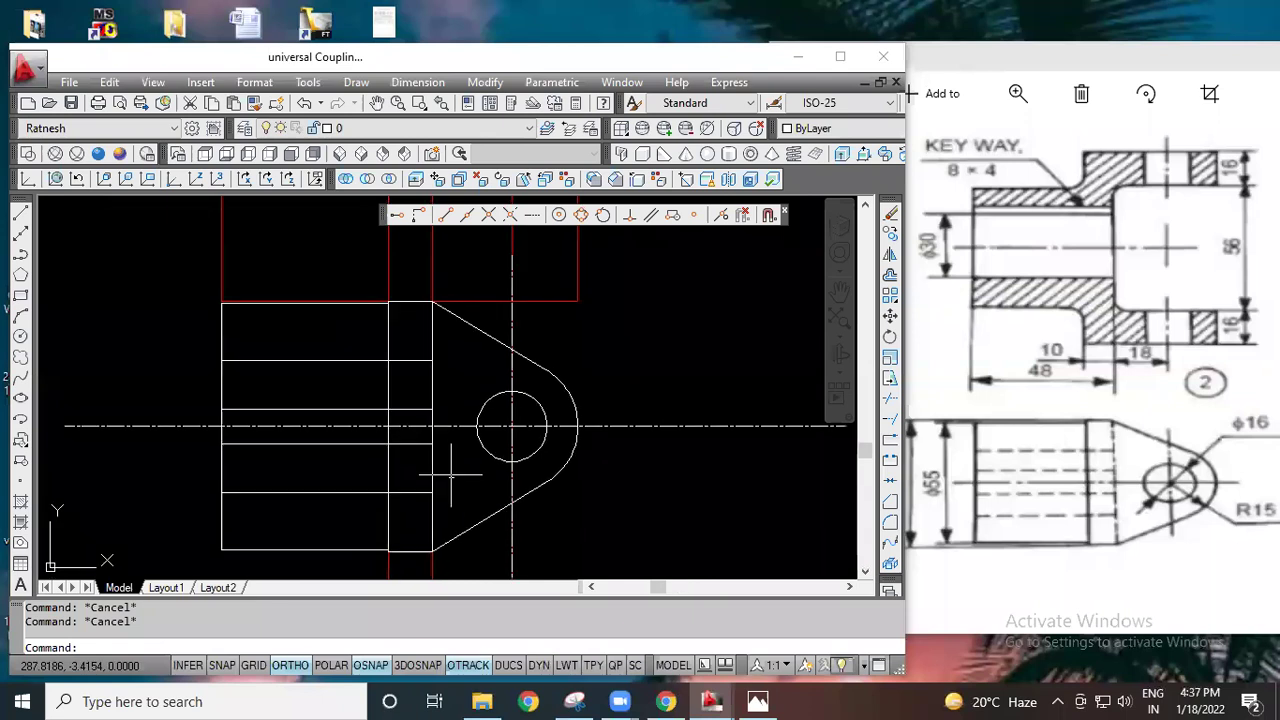
Step: Maximize the drawing window and set the current linetype to the dashed ACAD...02W100
click(784, 211)
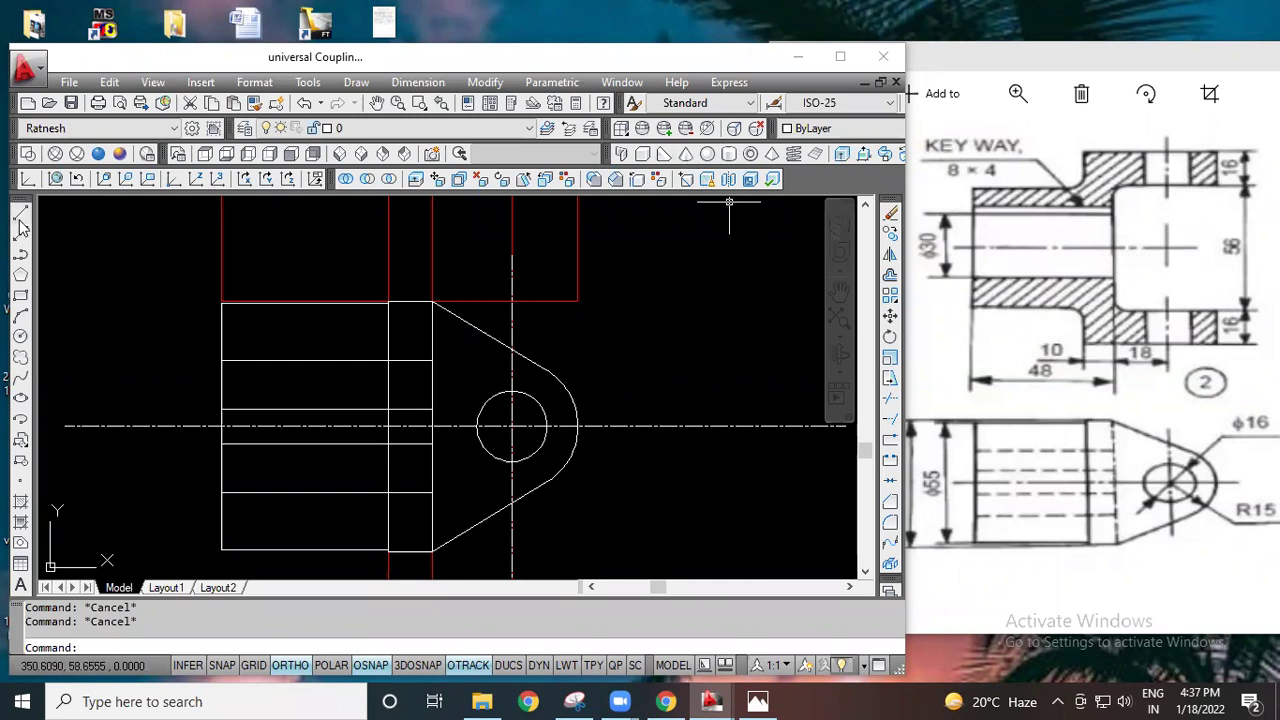
click(843, 58)
click(988, 80)
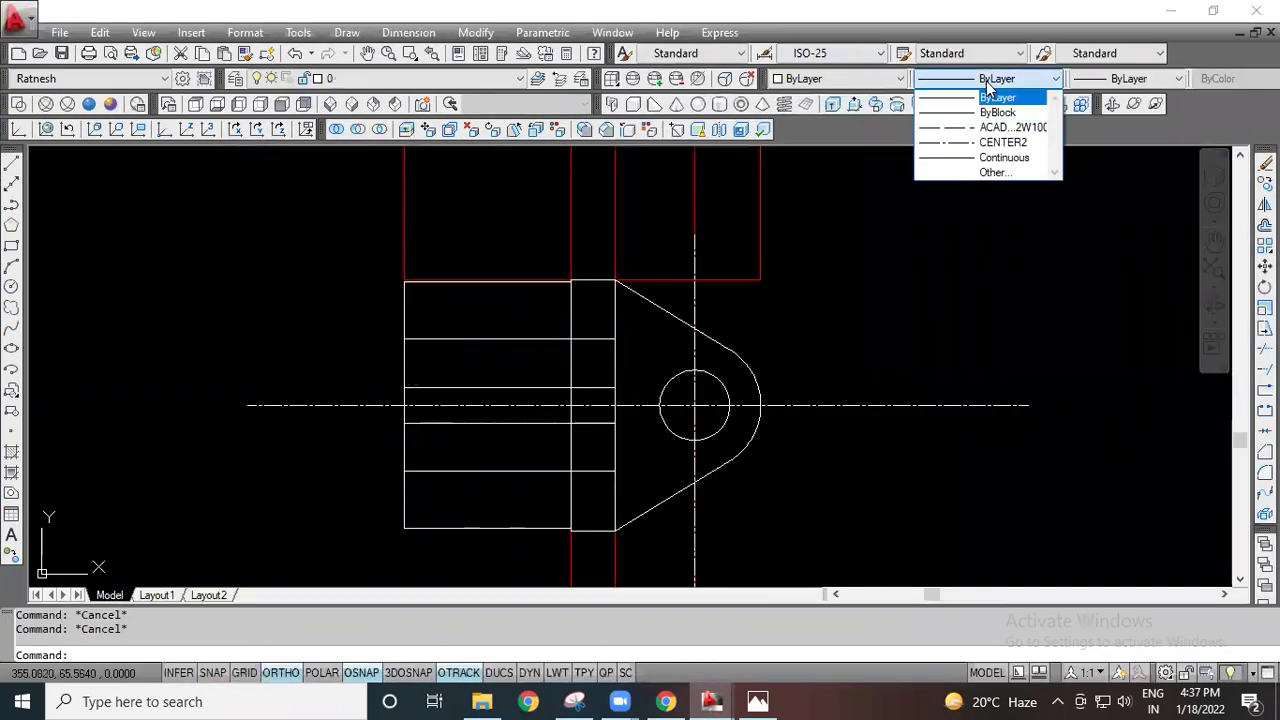
click(1012, 127)
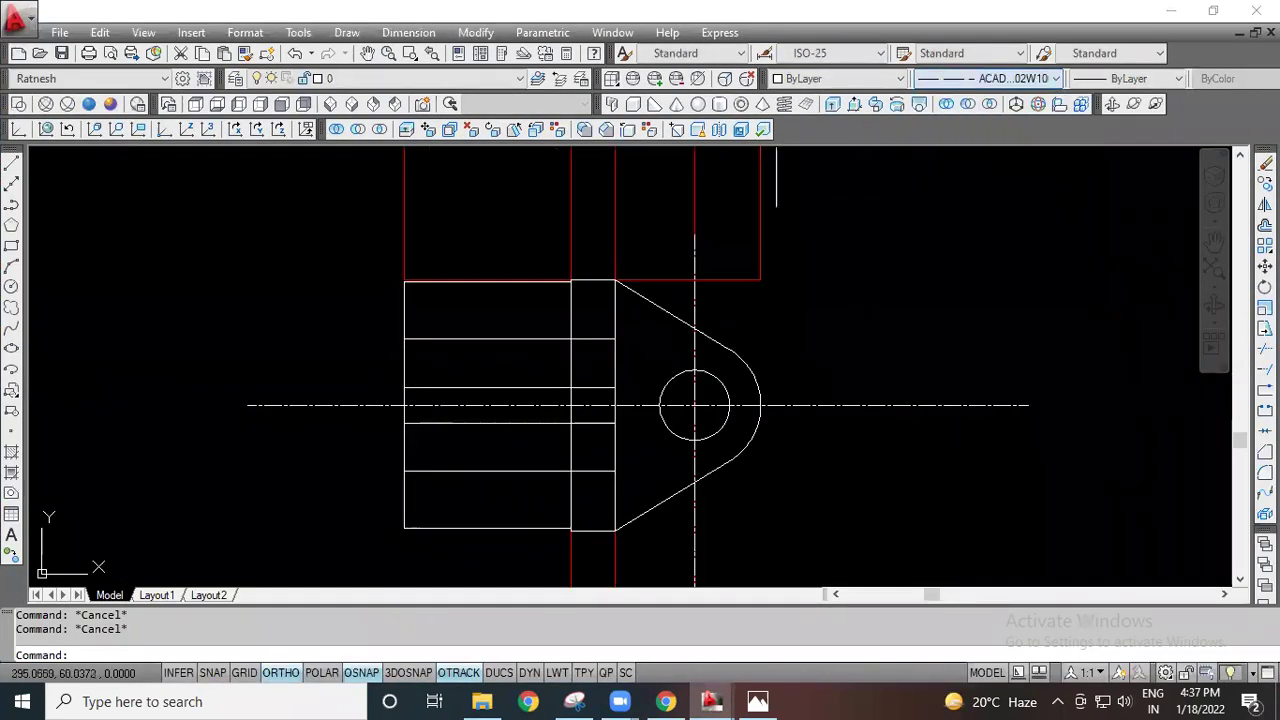
Step: Draw a short horizontal dashed sample line in the empty area above and to the right of the lower view
click(11, 164)
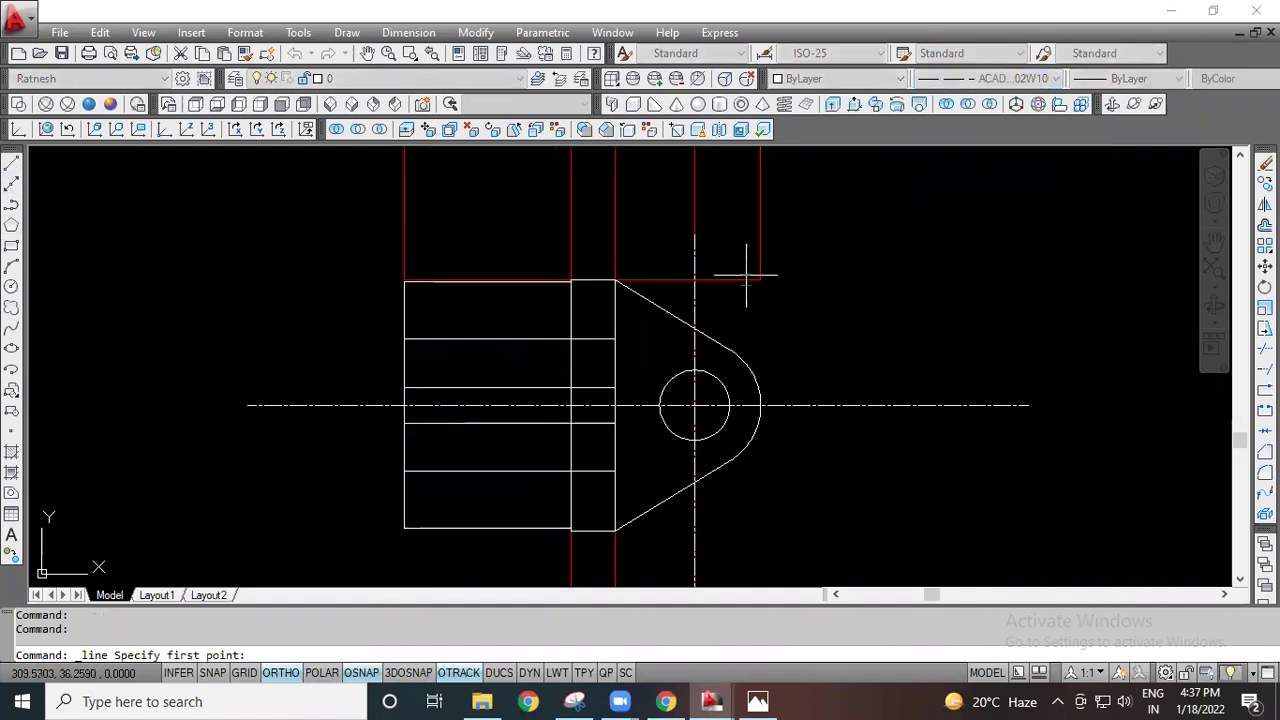
click(865, 254)
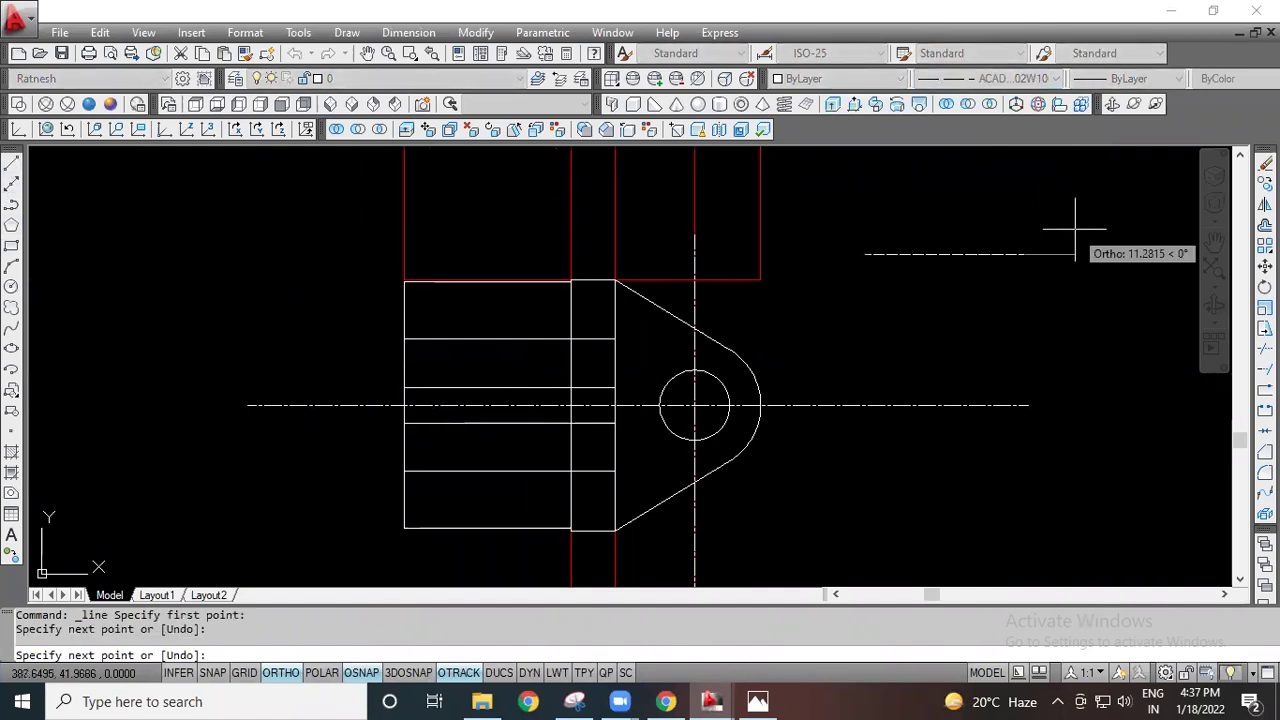
key(Escape)
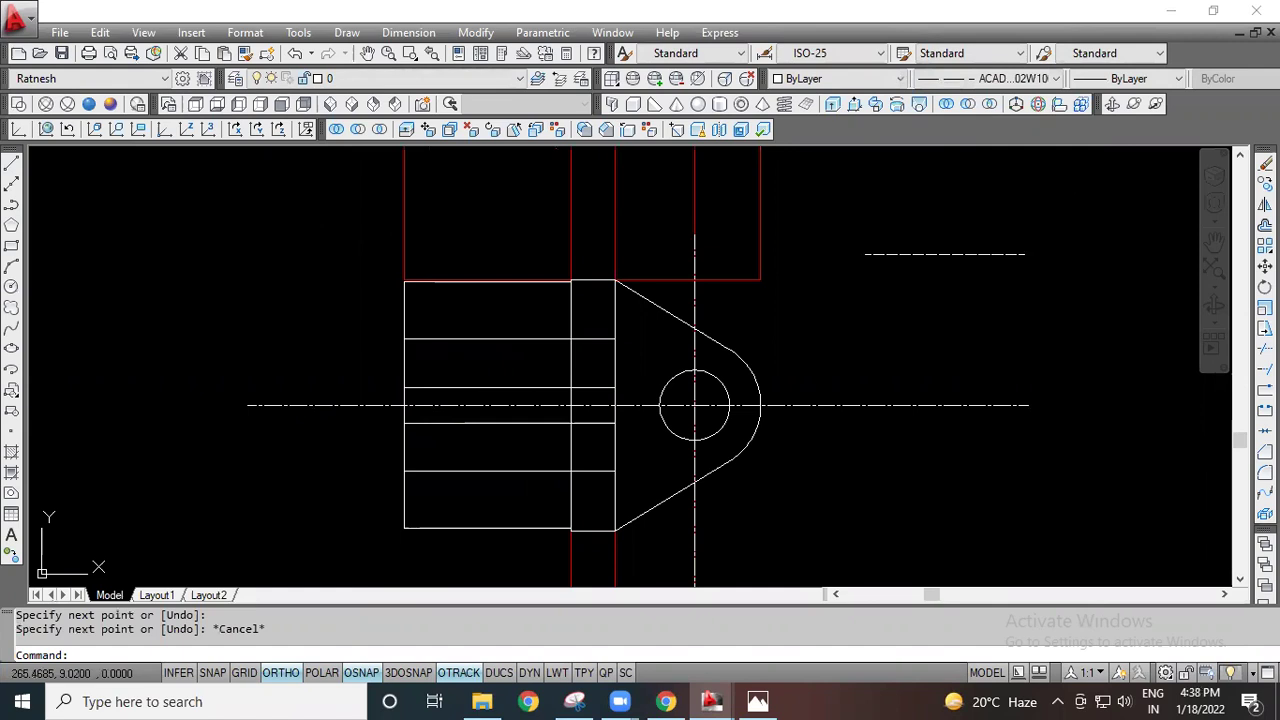
Step: Match the dashed sample line's properties onto the narrow rectangle's right edge in the lower view
scroll(766, 417, up, 3)
scroll(1000, 380, up, 1)
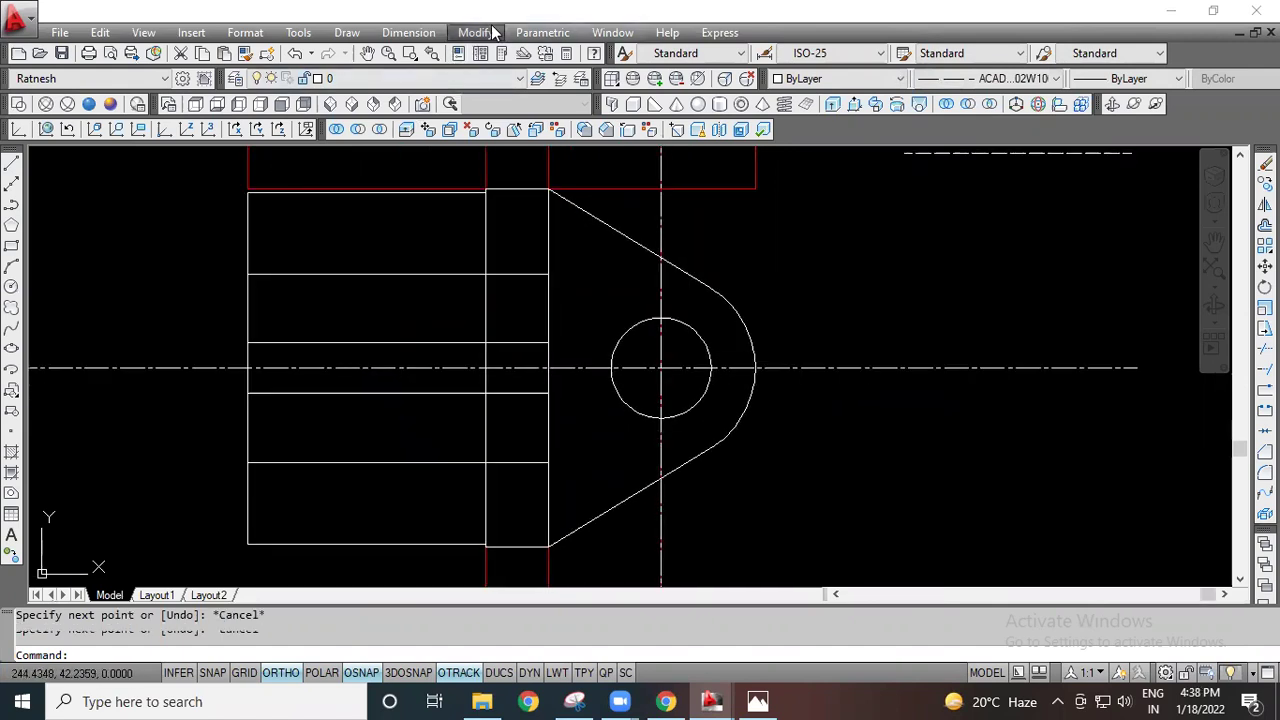
key(ctrl+1)
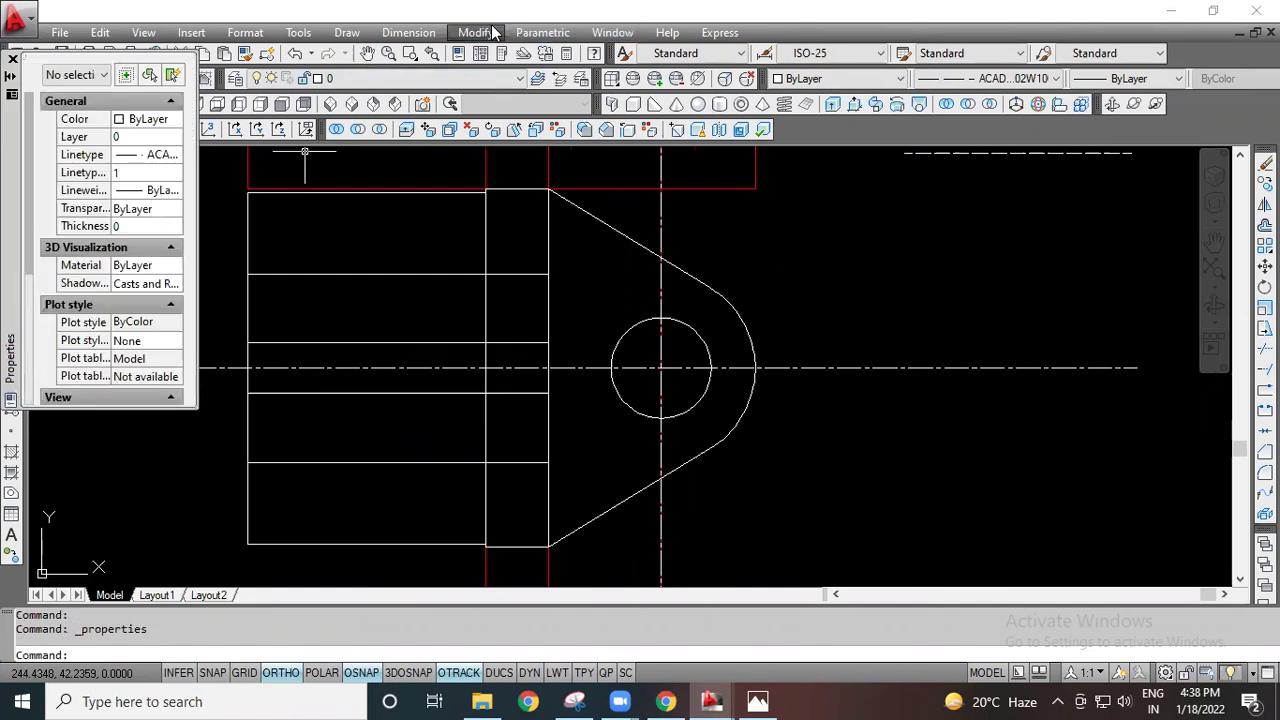
click(12, 59)
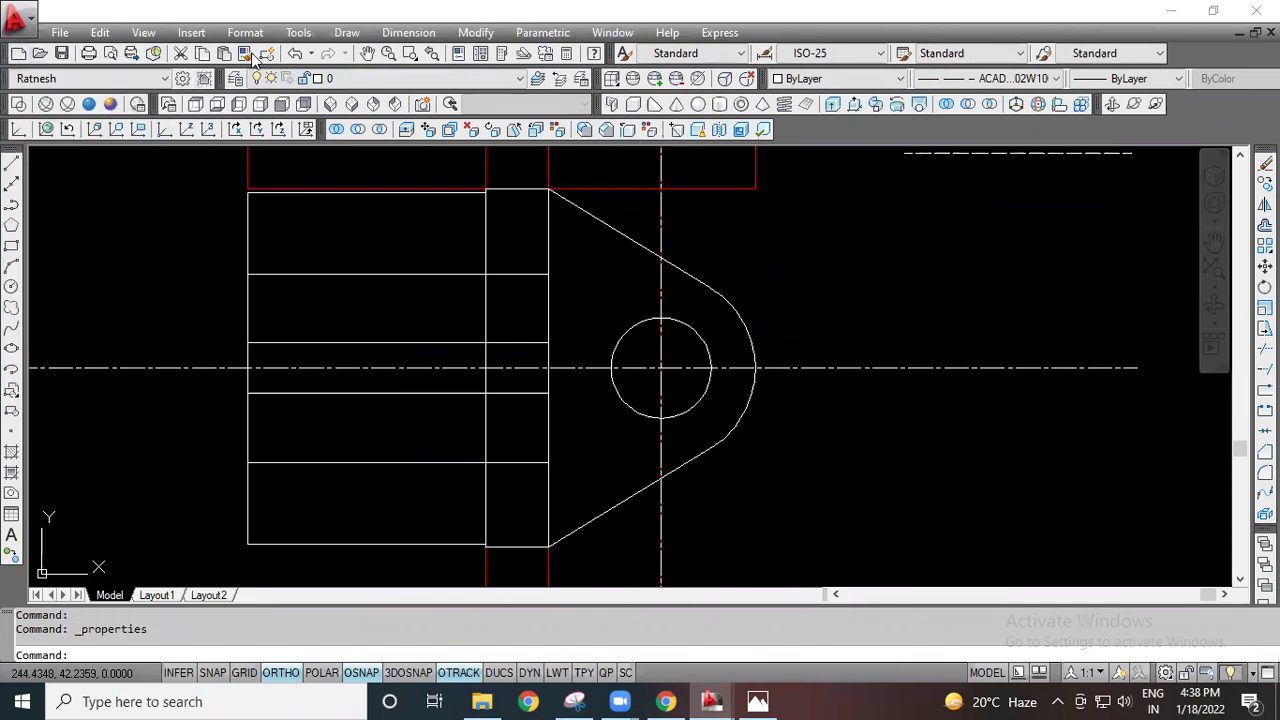
click(476, 32)
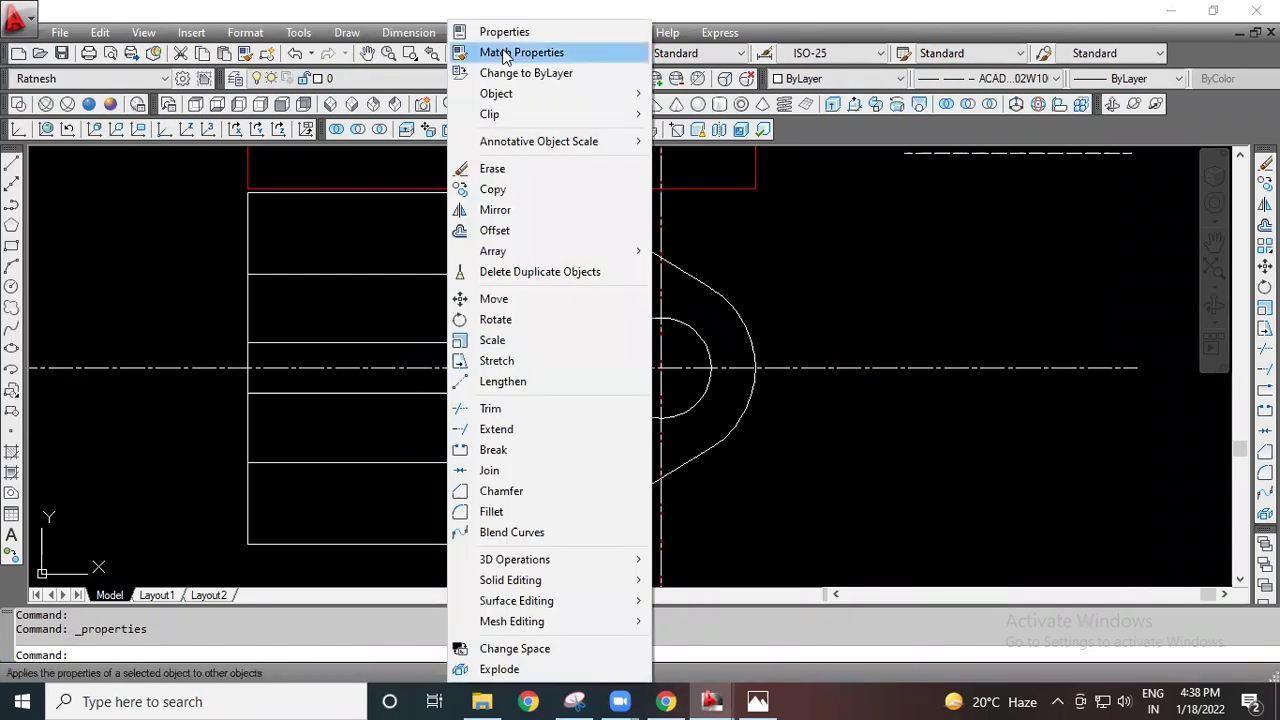
click(491, 51)
click(1004, 154)
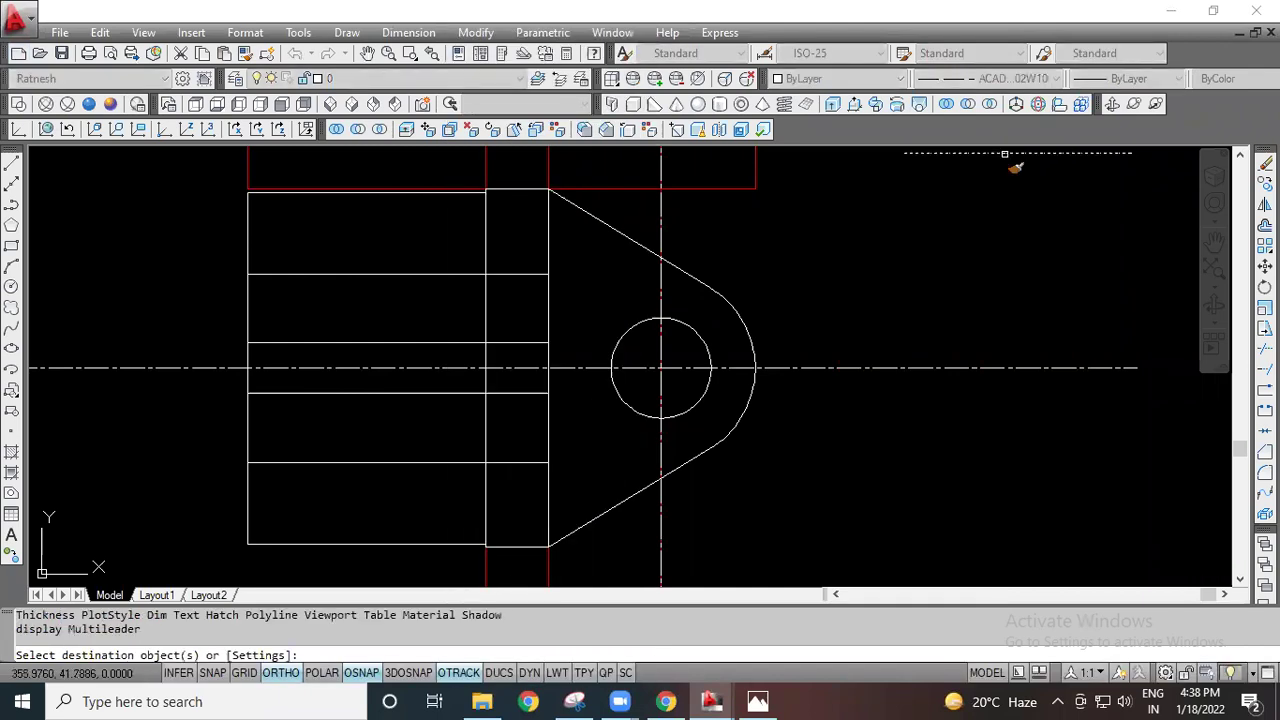
click(548, 308)
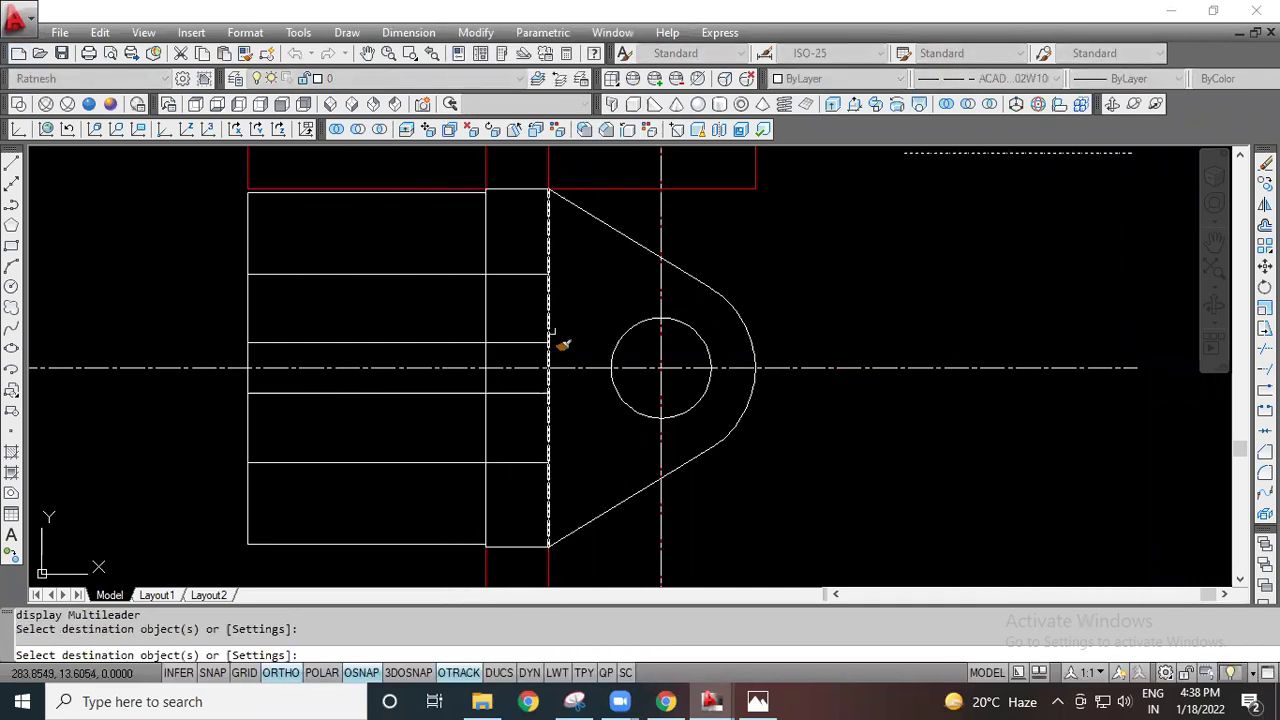
Step: Apply the matched dashed properties to the four horizontal bore and keyway lines and compare with the reference image
click(425, 274)
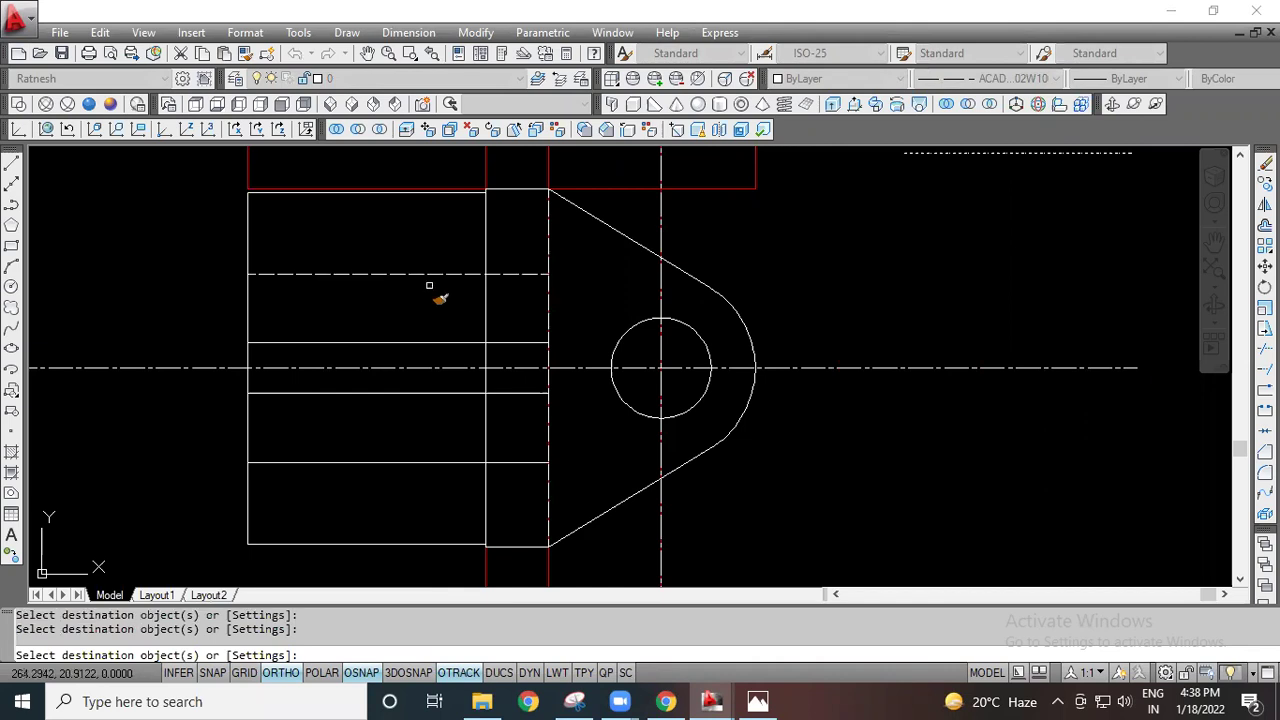
click(432, 342)
click(423, 393)
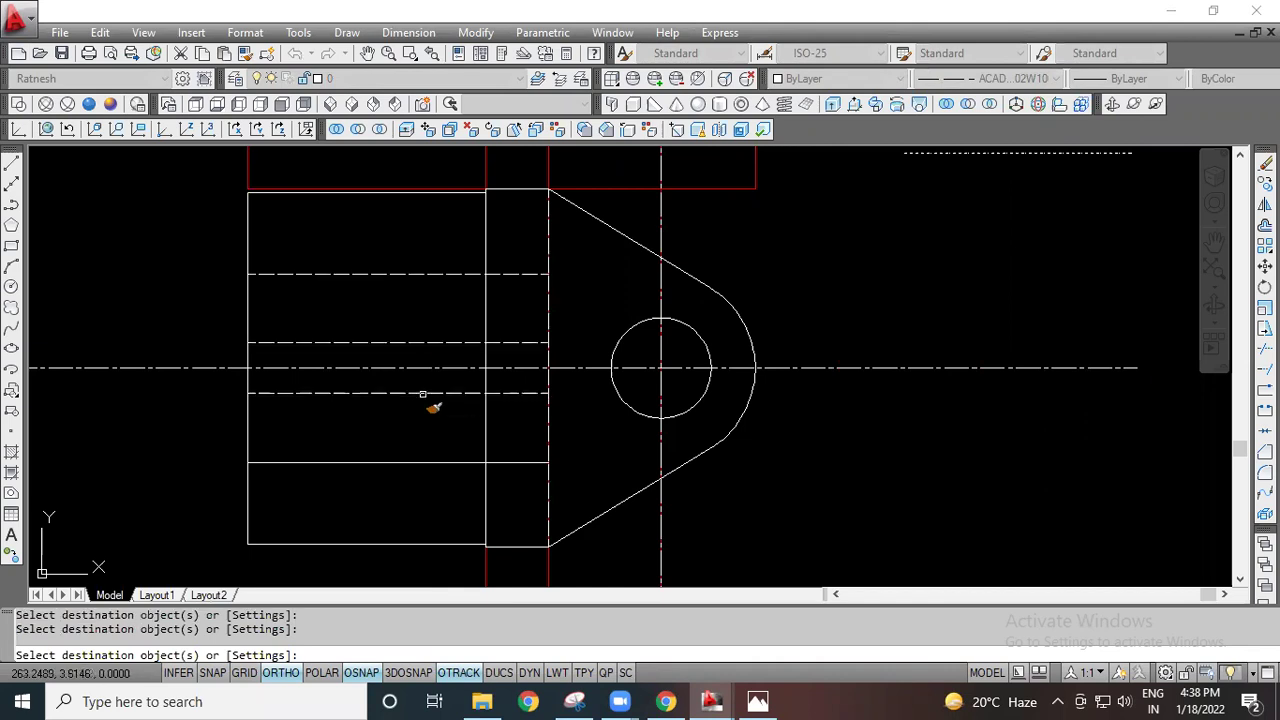
click(425, 463)
click(757, 701)
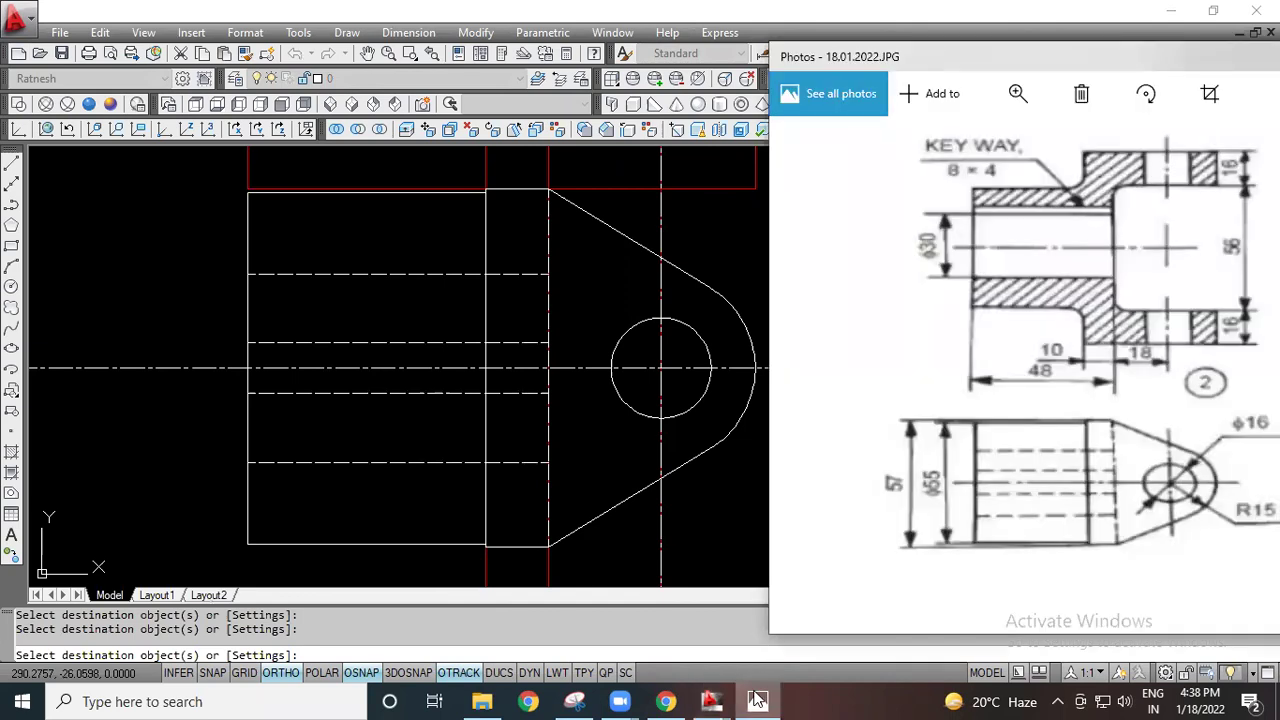
click(757, 699)
key(Escape)
key(Escape)
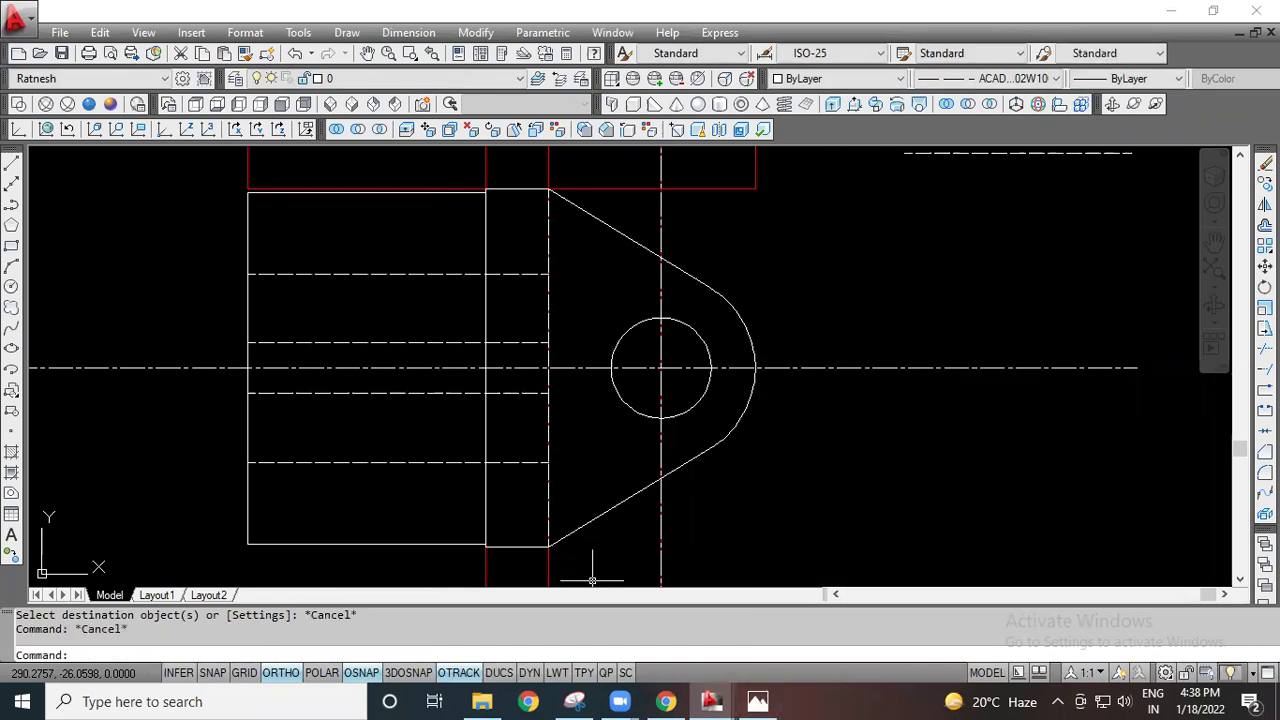
Step: Erase the five vertical red projection lines between the sectional view and the lower view
scroll(790, 475, down, 3)
scroll(810, 500, up, 2)
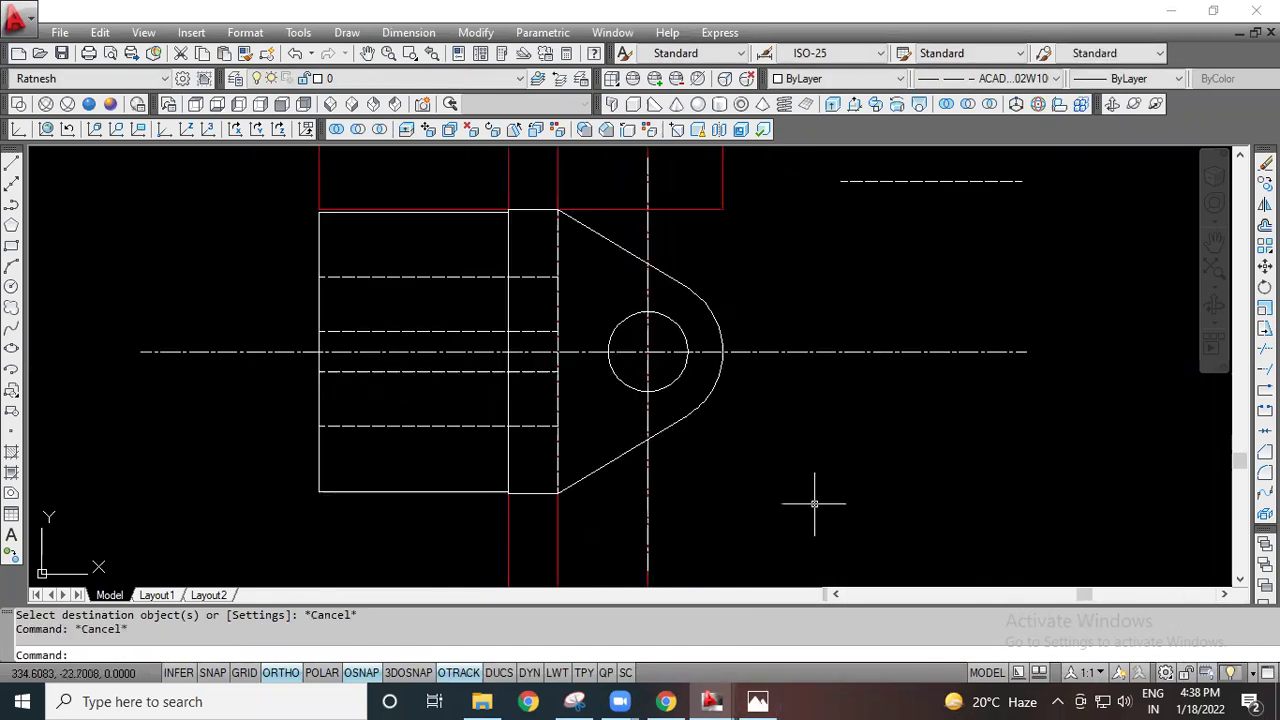
scroll(800, 517, down, 2)
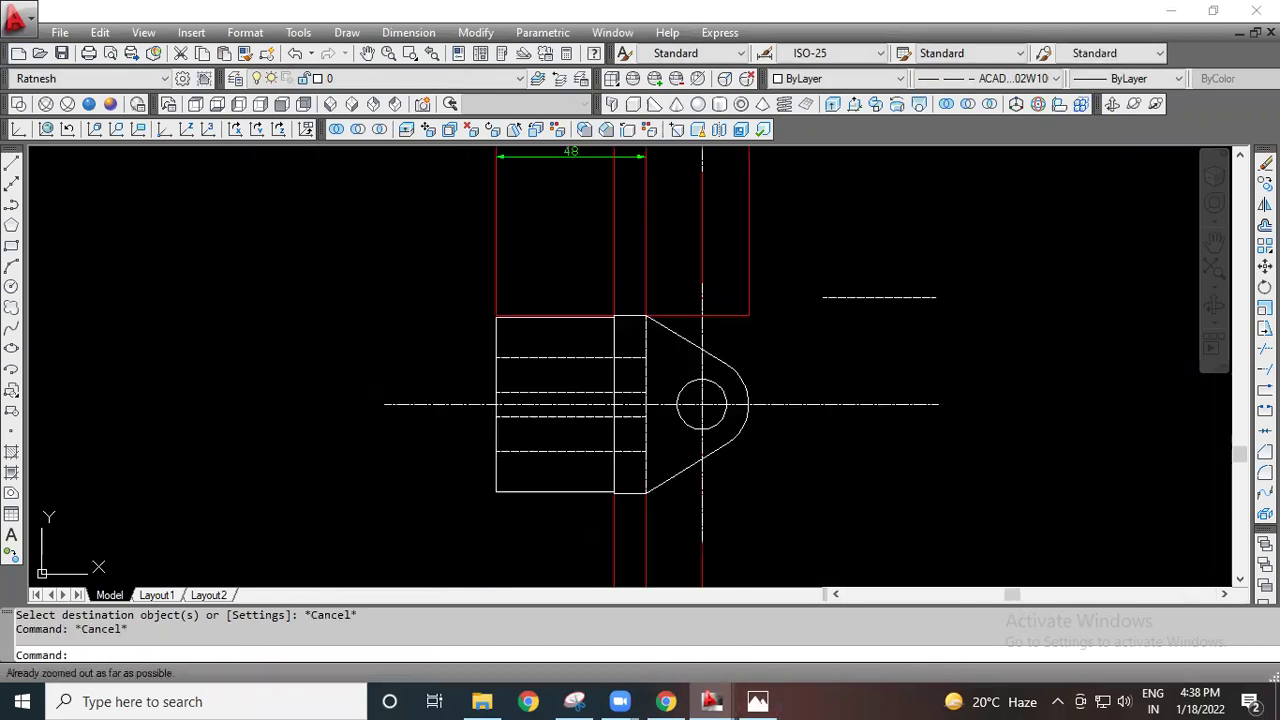
middle_drag(780, 346, 779, 392)
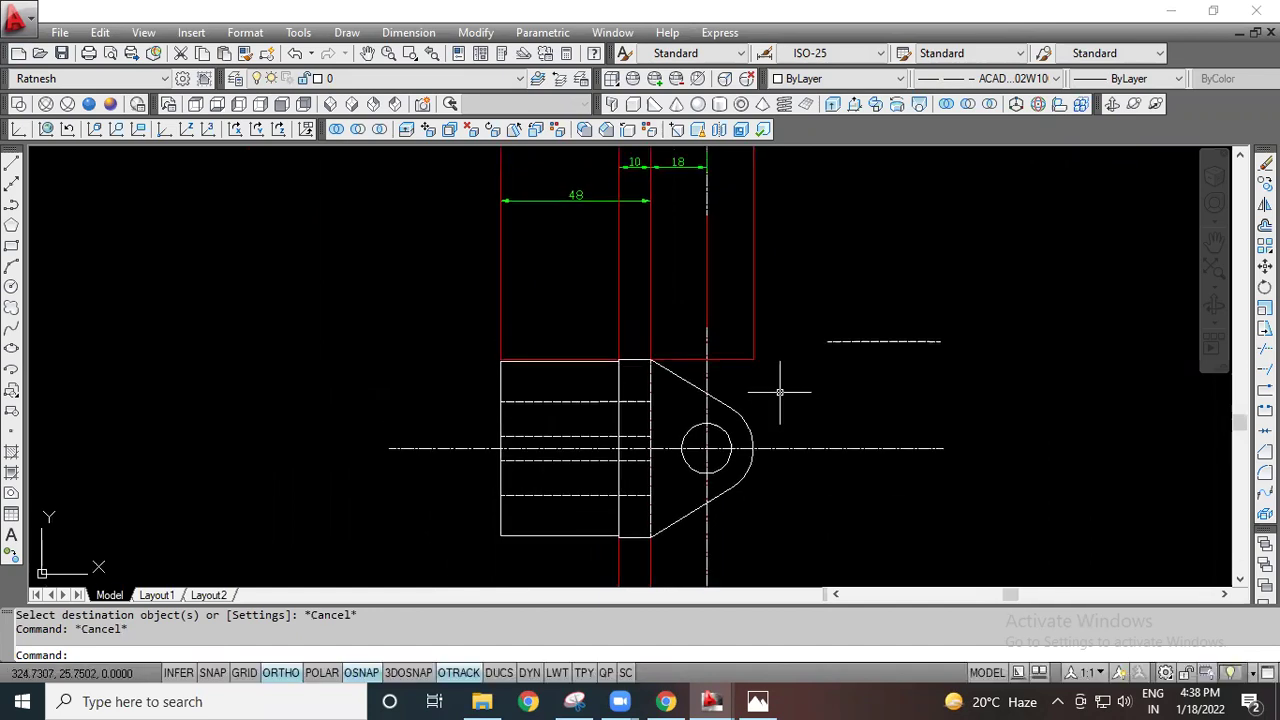
scroll(781, 386, down, 2)
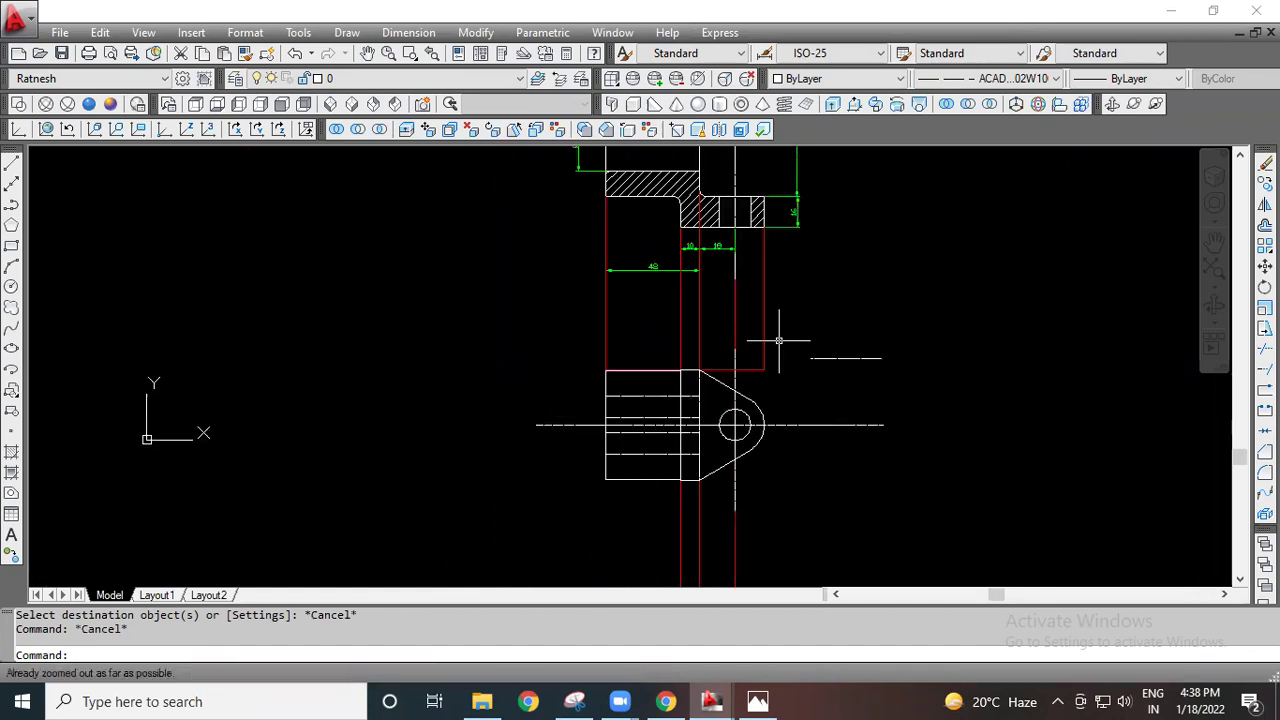
mouse_move(802, 335)
middle_down()
mouse_move(737, 363)
mouse_move(167, 503)
middle_up()
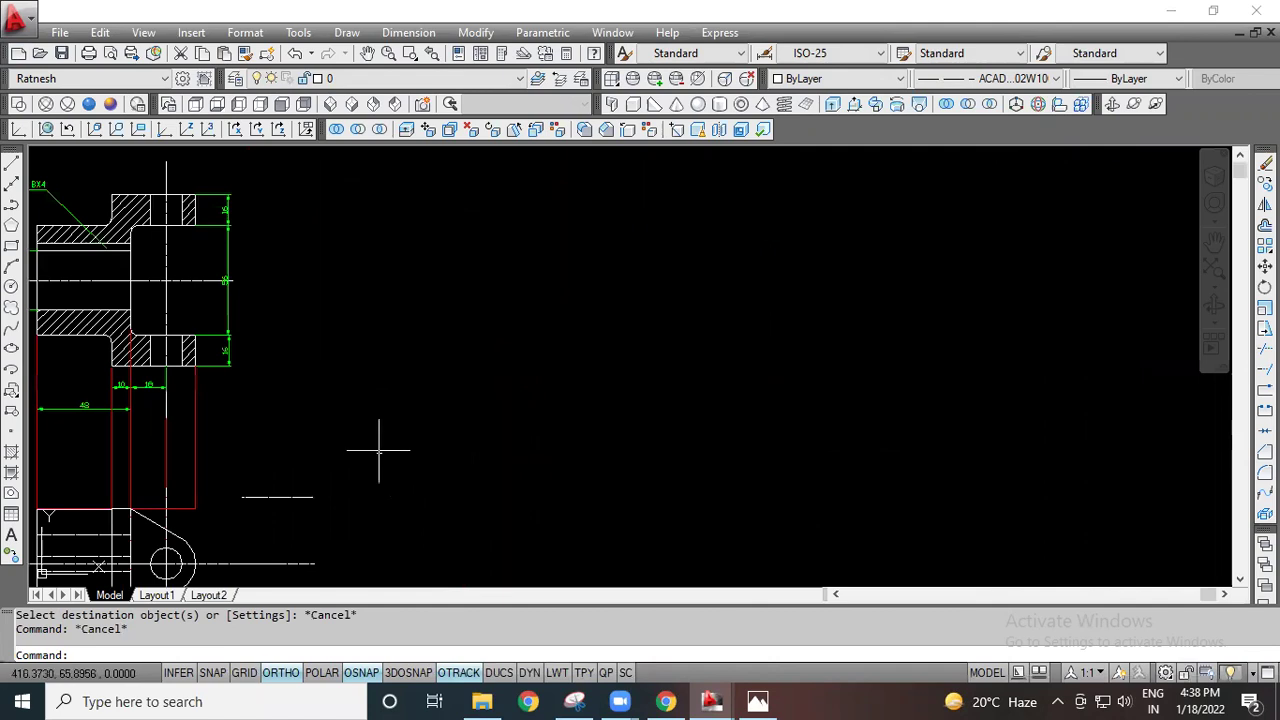
middle_drag(441, 405, 609, 354)
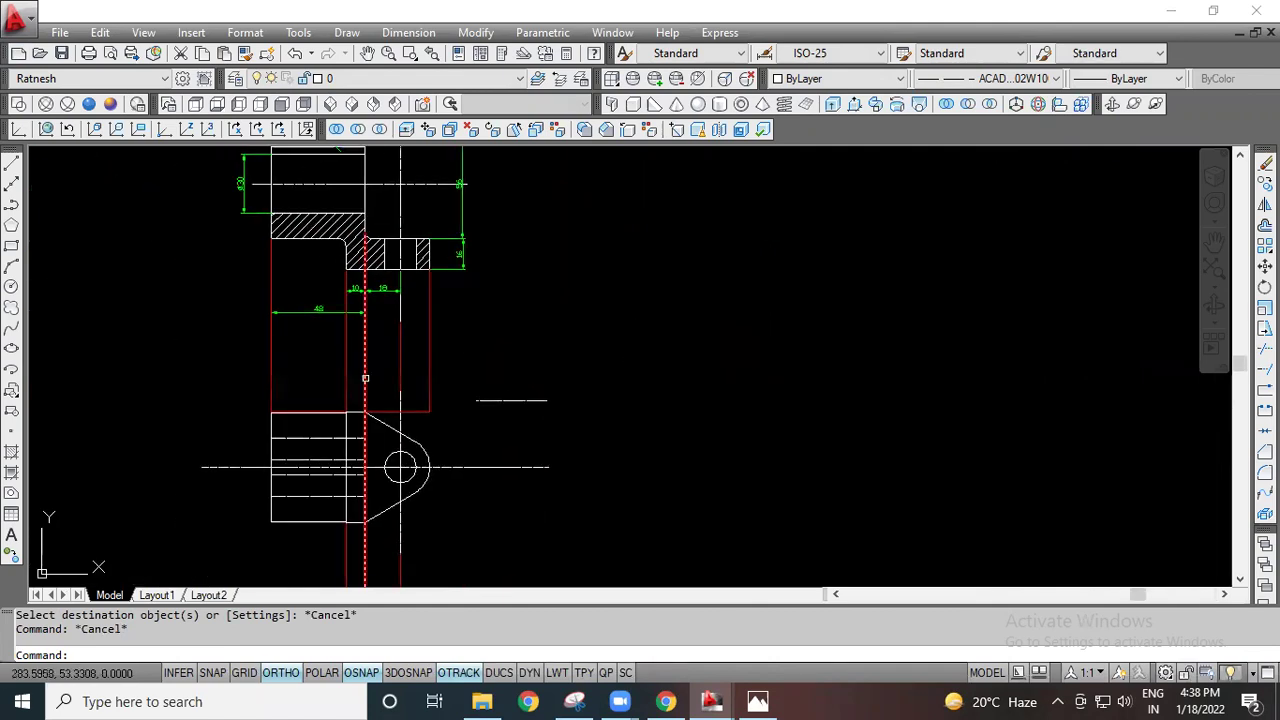
click(461, 344)
click(214, 376)
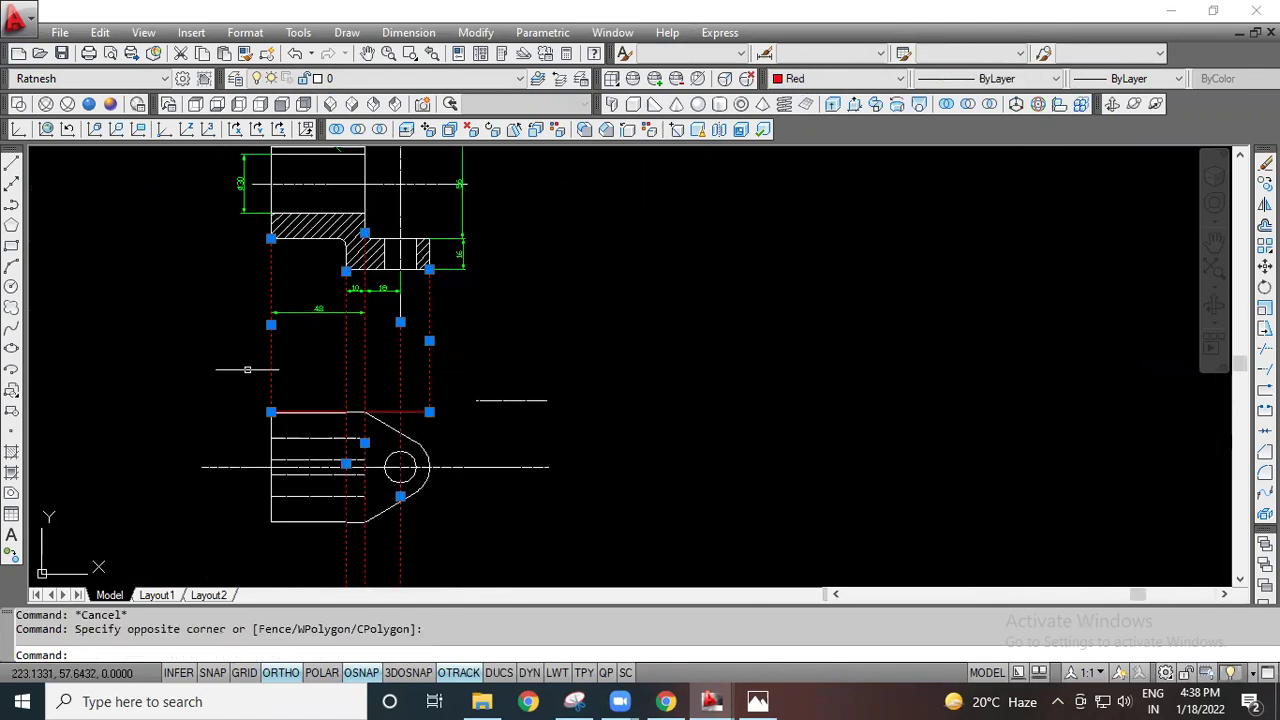
key(Delete)
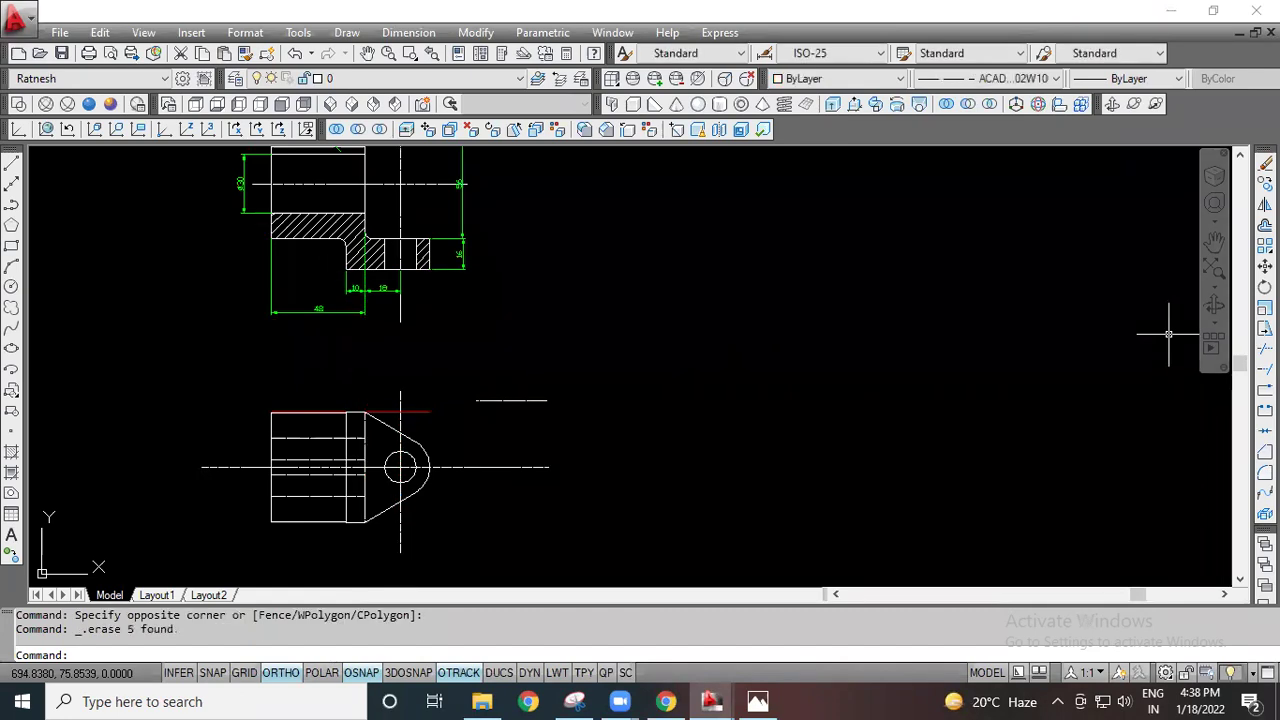
Step: Erase the horizontal red construction line along the lower view's upper edge and the dashed sample line
scroll(362, 410, up, 3)
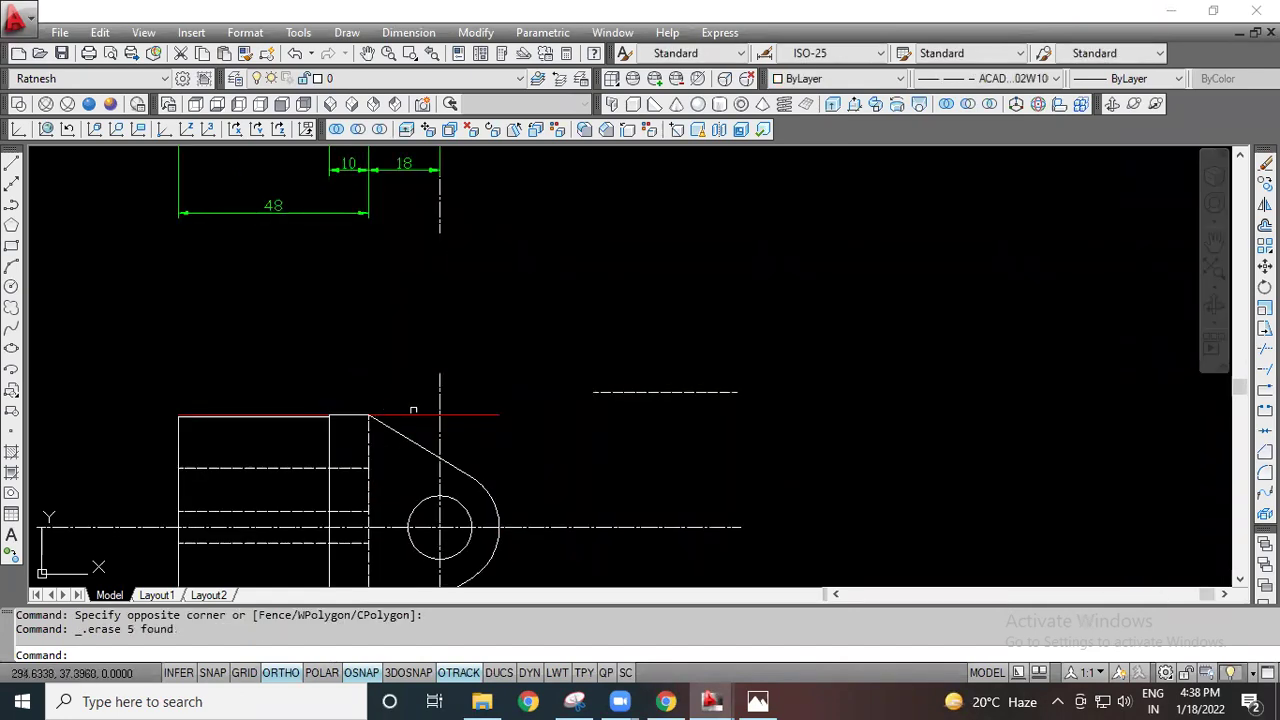
click(413, 413)
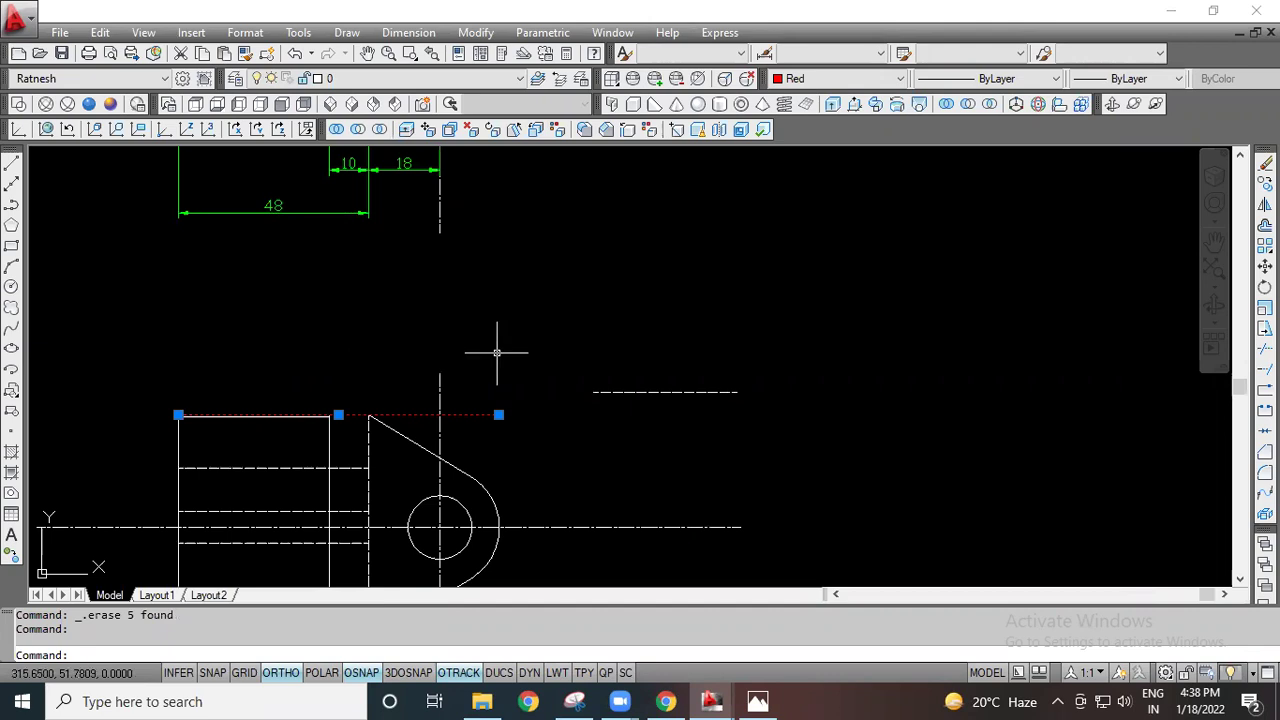
key(Delete)
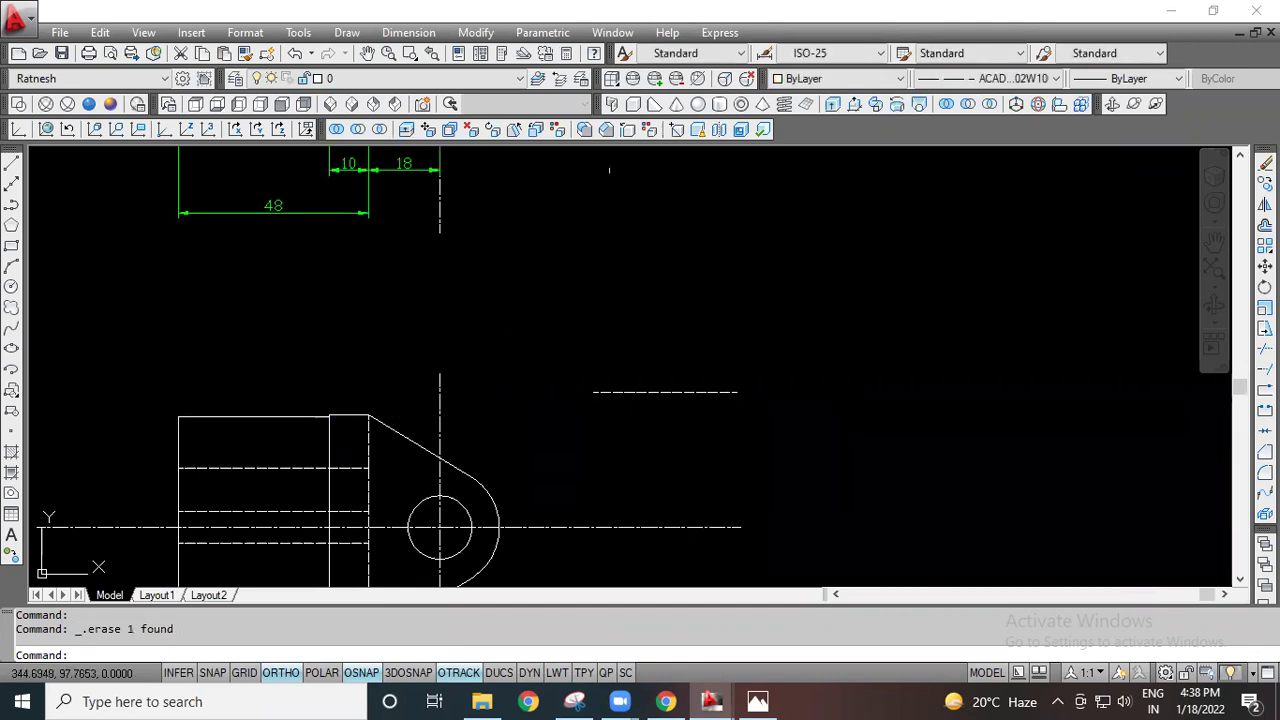
scroll(521, 360, down, 2)
click(669, 346)
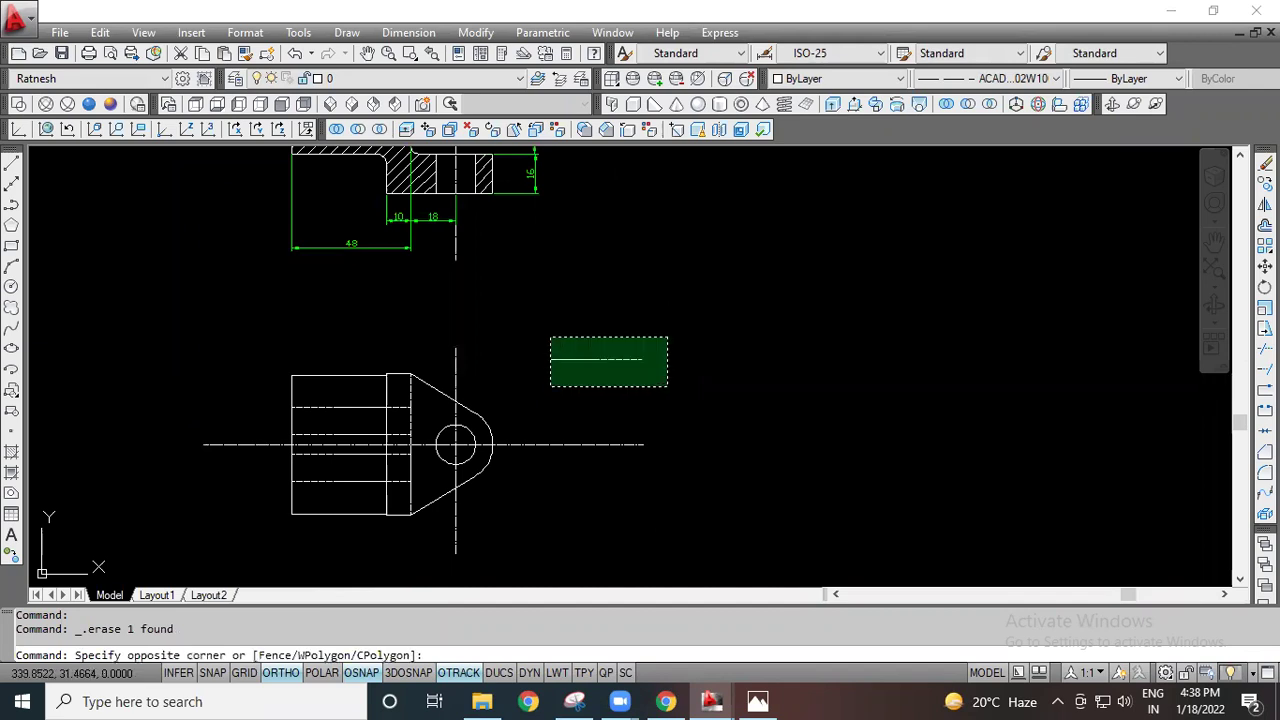
click(549, 380)
key(Delete)
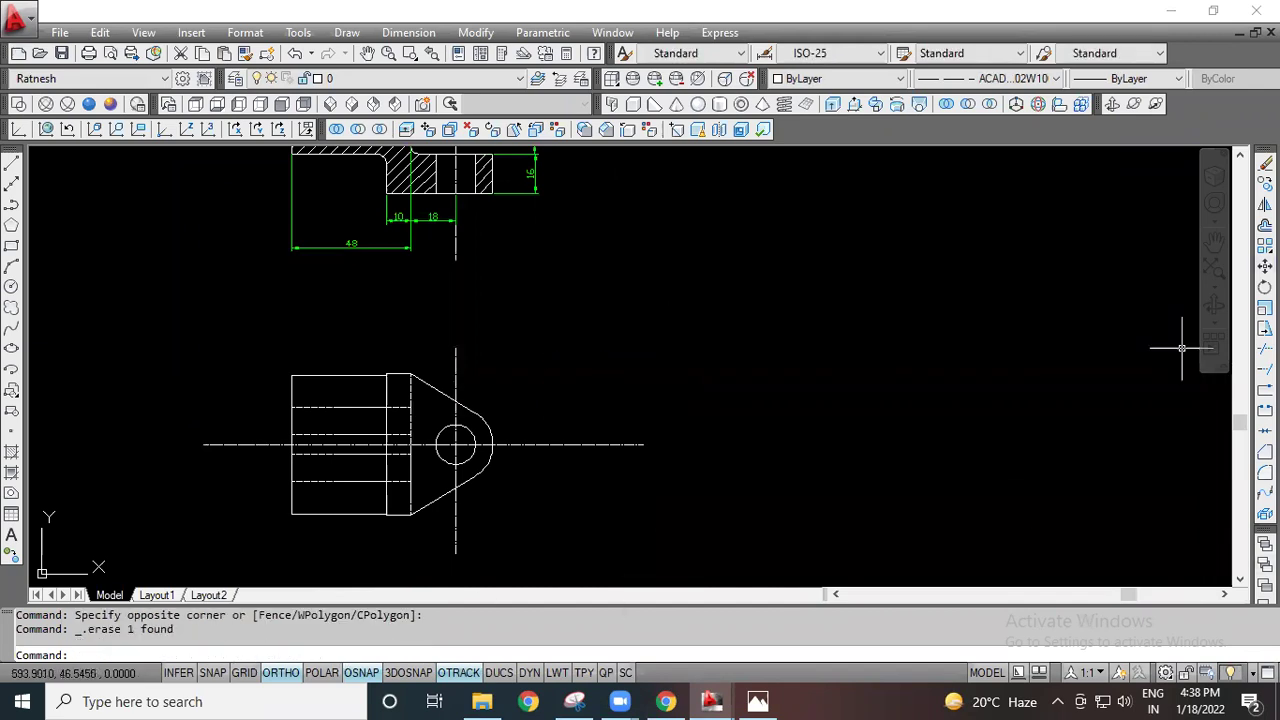
Step: Move the whole lower view straight up about 41 units, using the vertical centerline's upper end as base point
click(1265, 265)
click(762, 320)
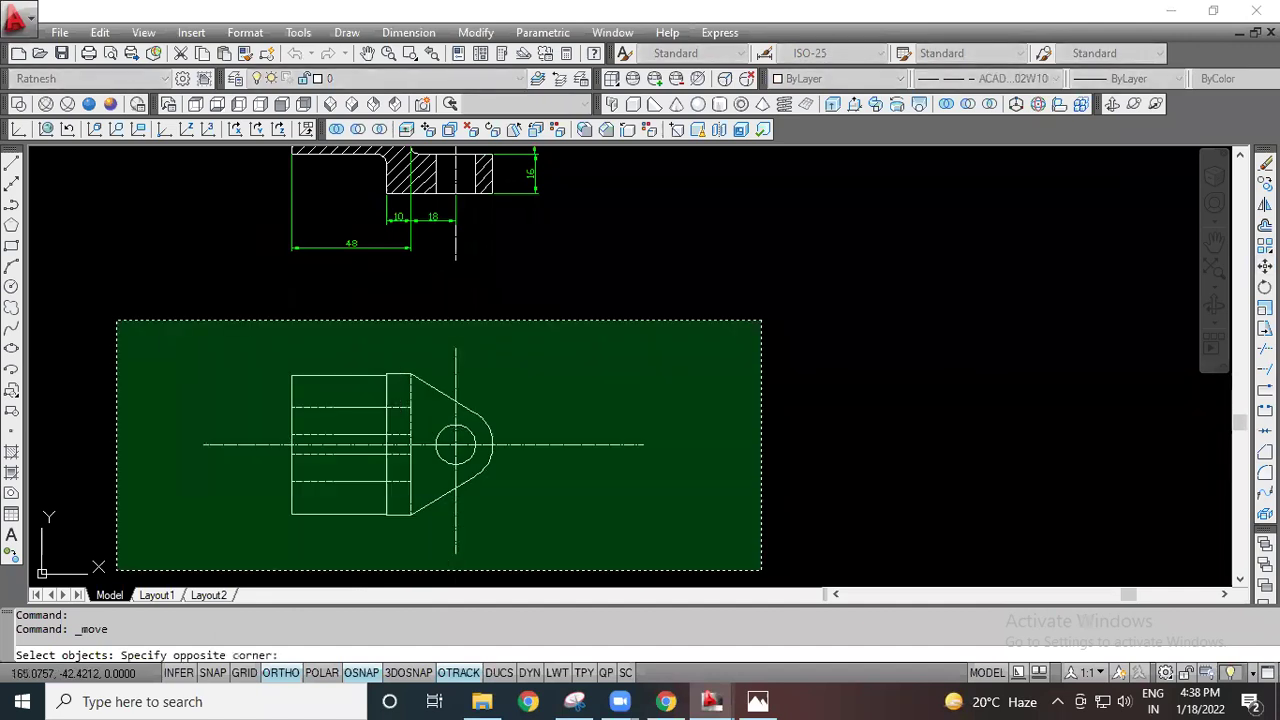
click(118, 572)
key(Return)
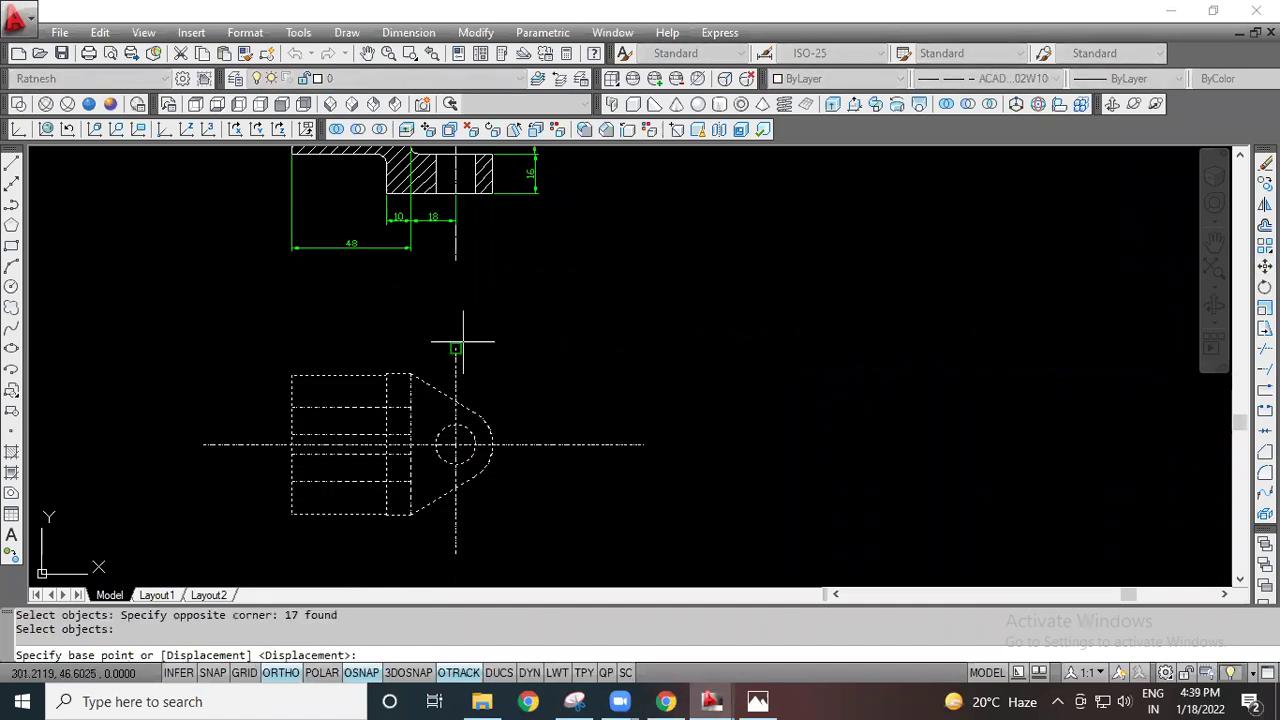
click(456, 350)
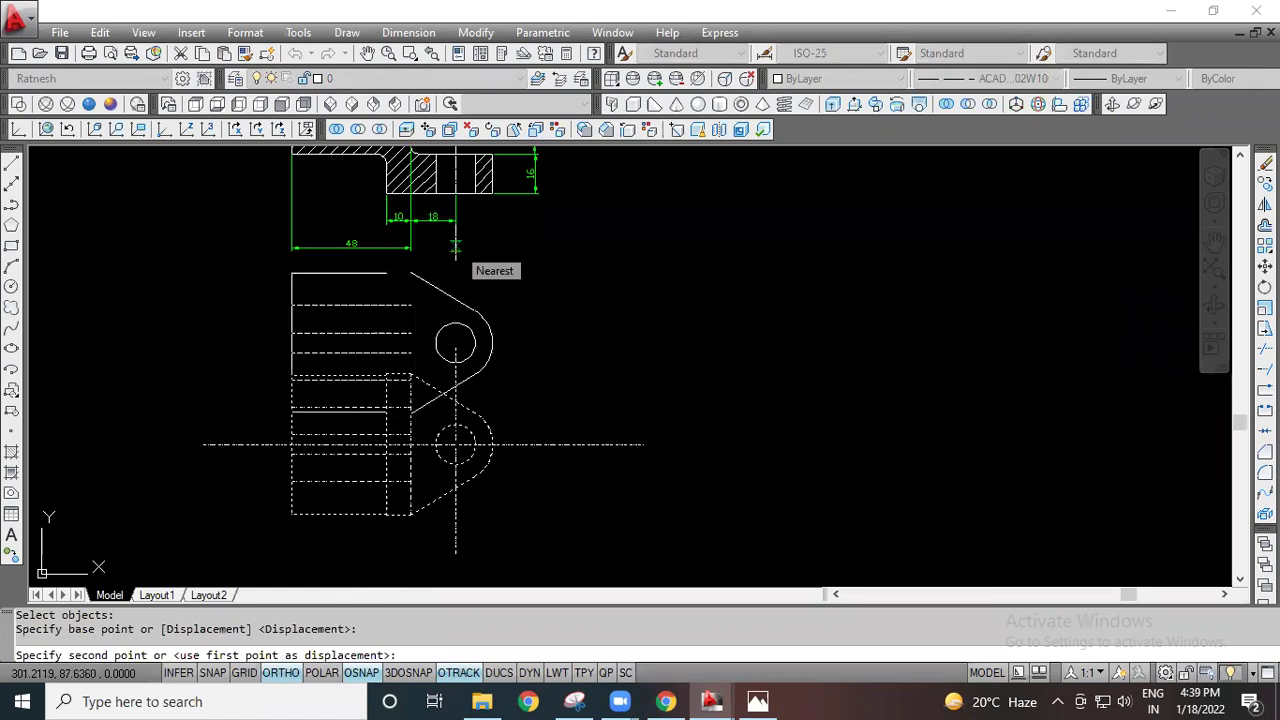
click(456, 250)
key(Escape)
key(Escape)
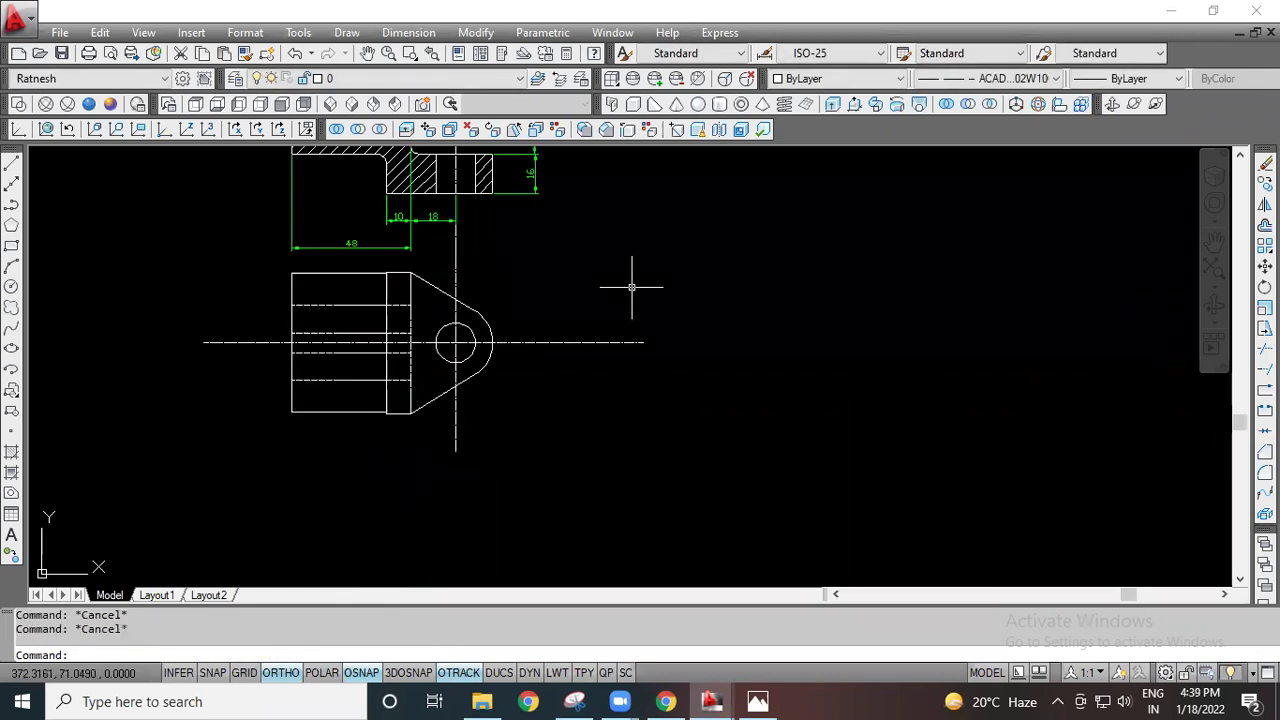
scroll(557, 368, down, 4)
mouse_move(600, 368)
middle_down()
mouse_move(584, 453)
mouse_move(578, 401)
middle_up()
scroll(525, 448, up, 3)
scroll(470, 387, up, 3)
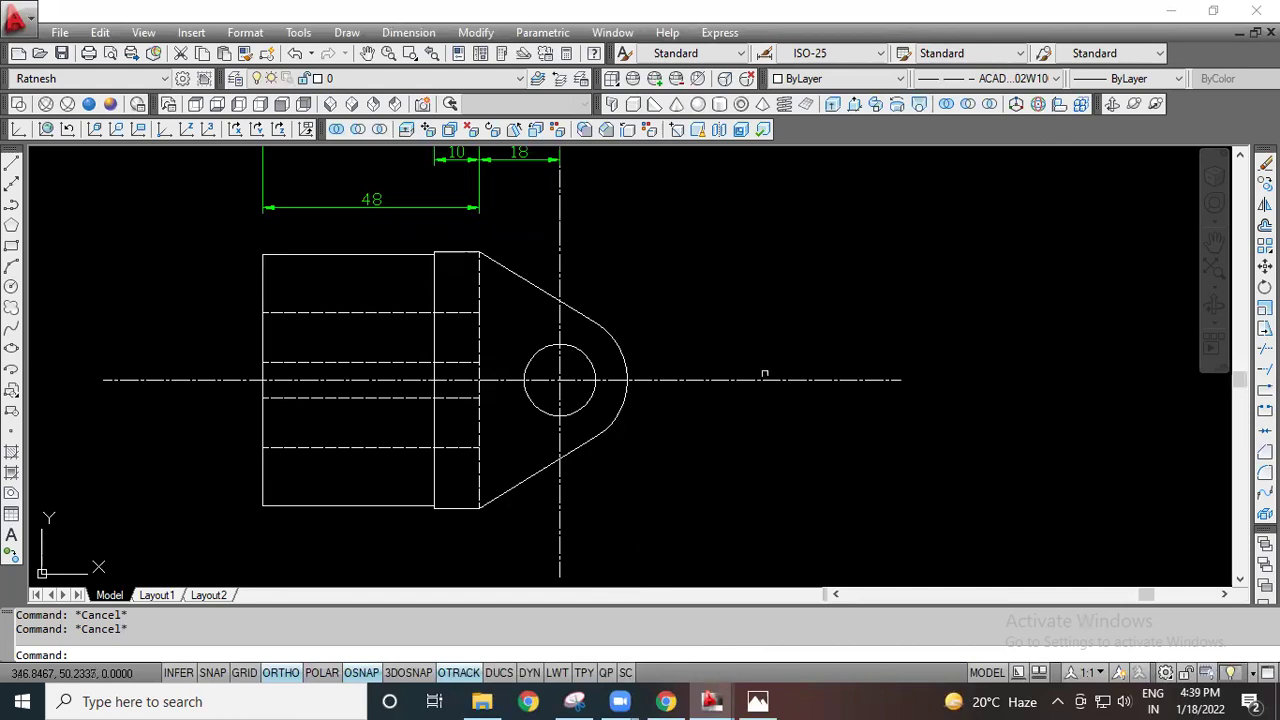
click(408, 32)
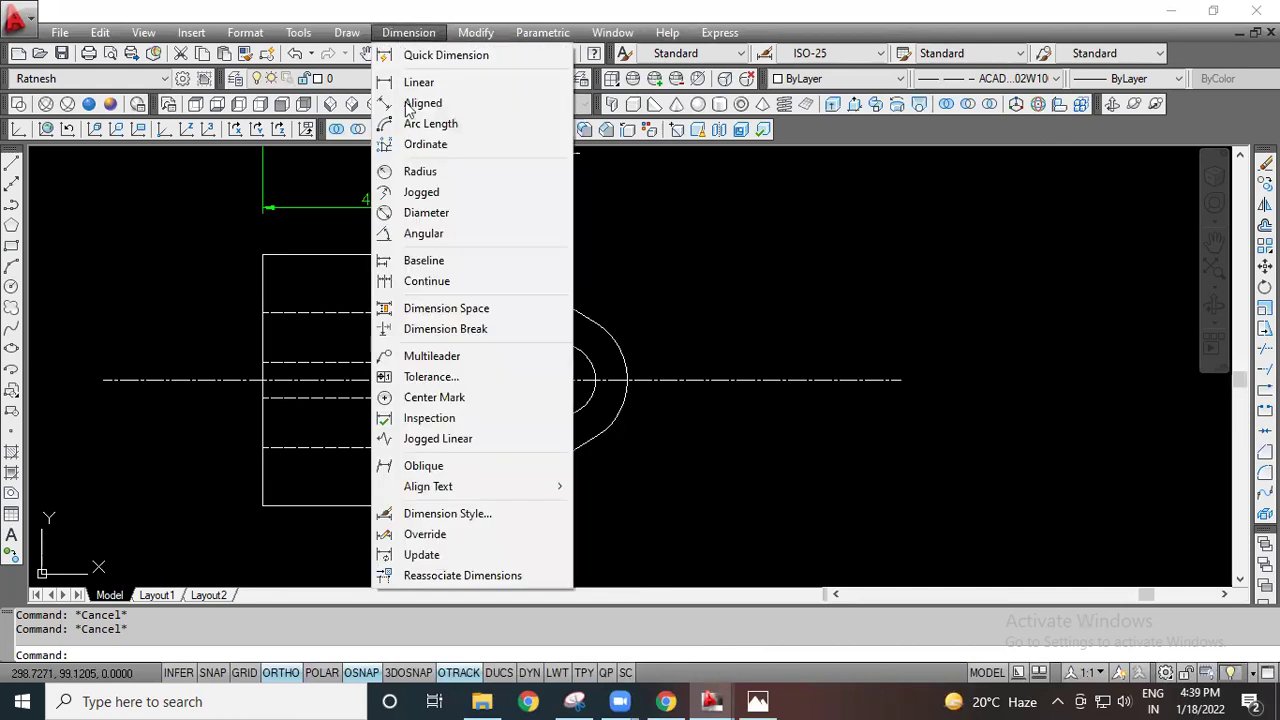
click(418, 212)
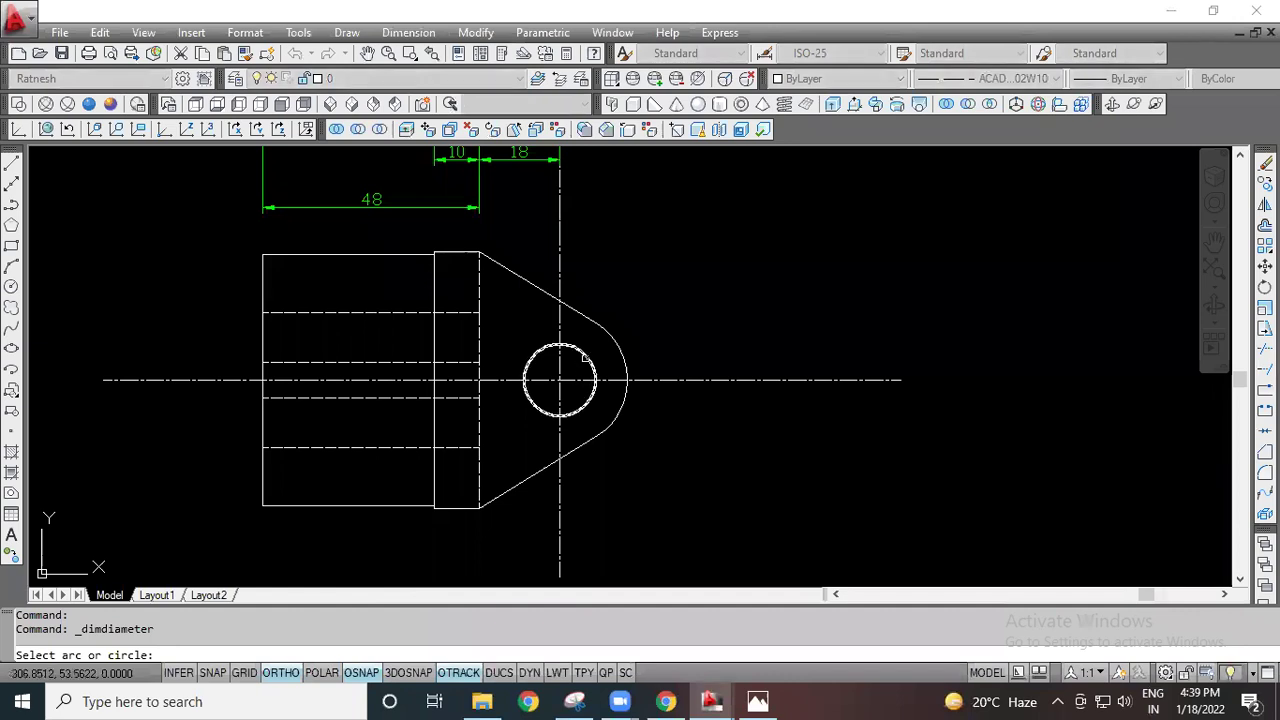
click(584, 360)
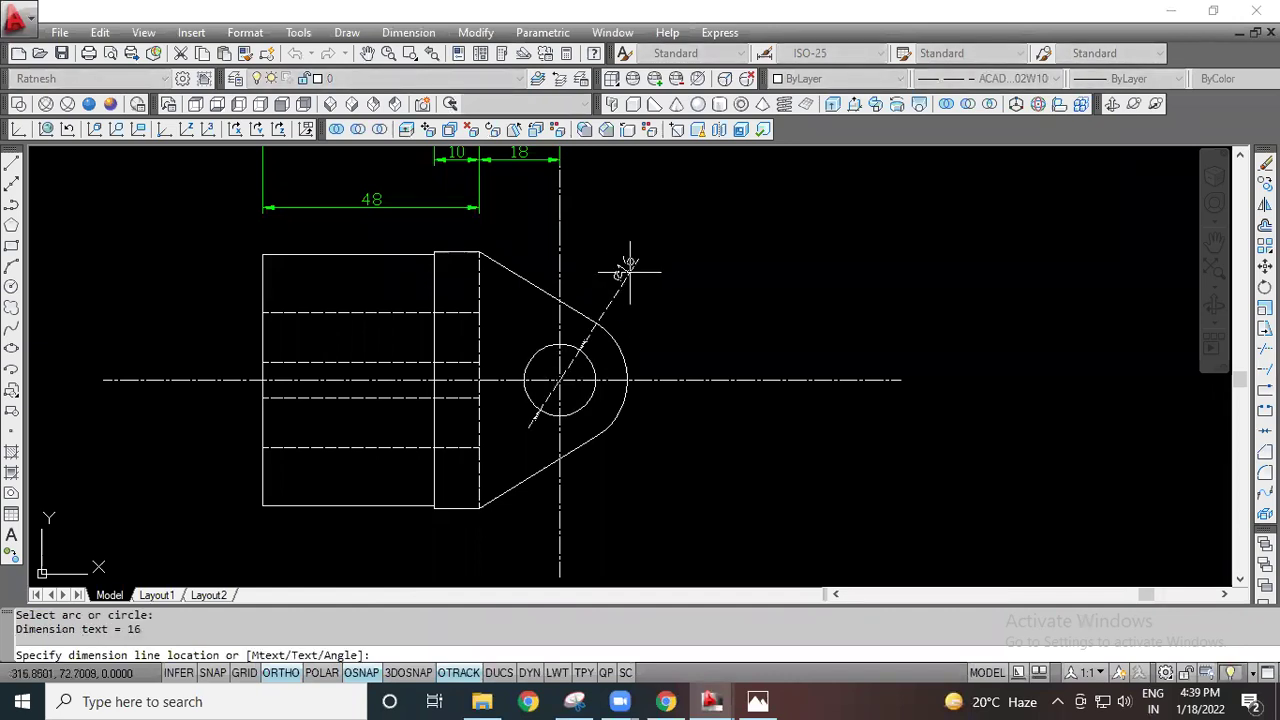
key(Escape)
key(Escape)
key(Escape)
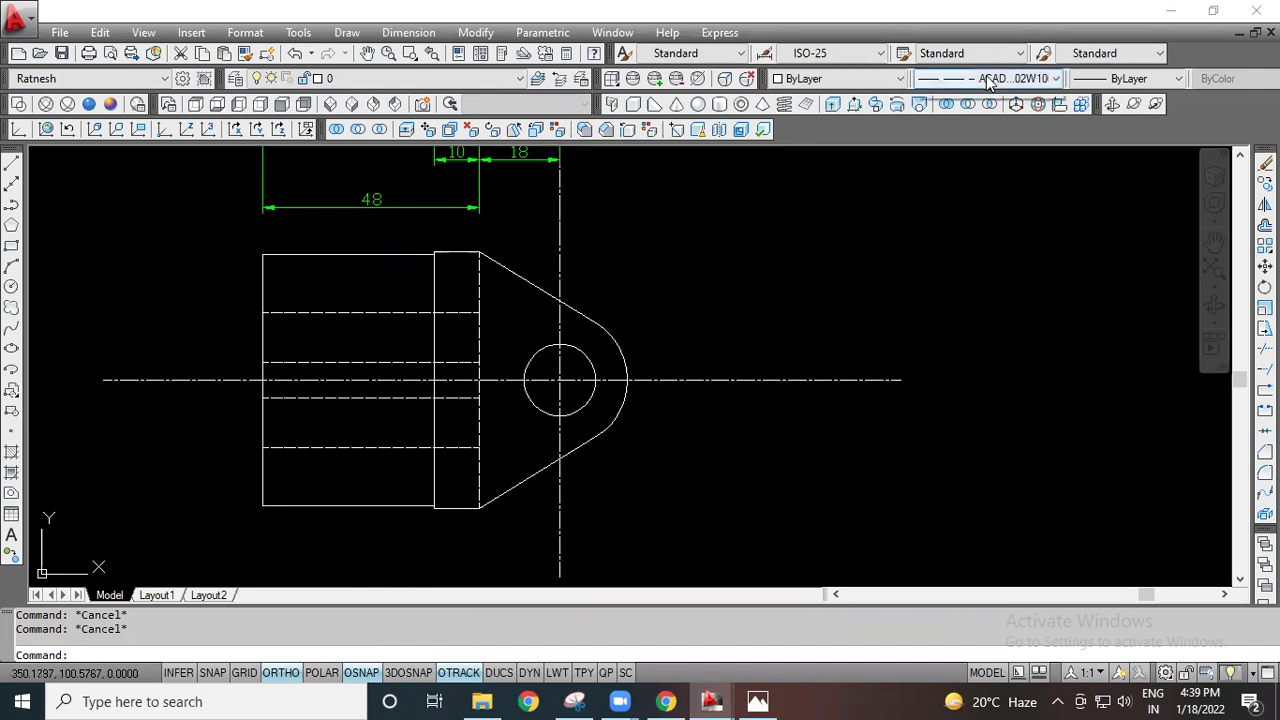
Step: Set the current linetype back to ByLayer
click(990, 78)
click(995, 97)
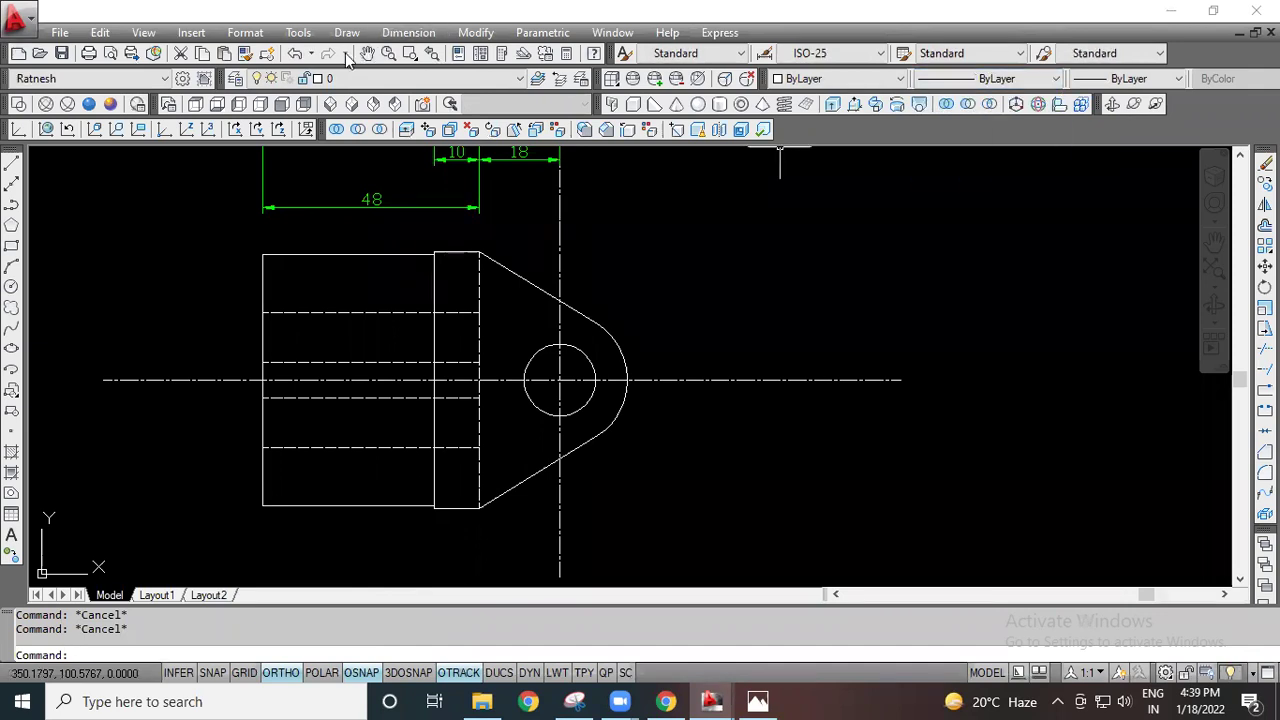
Step: Place a diameter dimension on the lower view's pin hole and erase it again
click(408, 32)
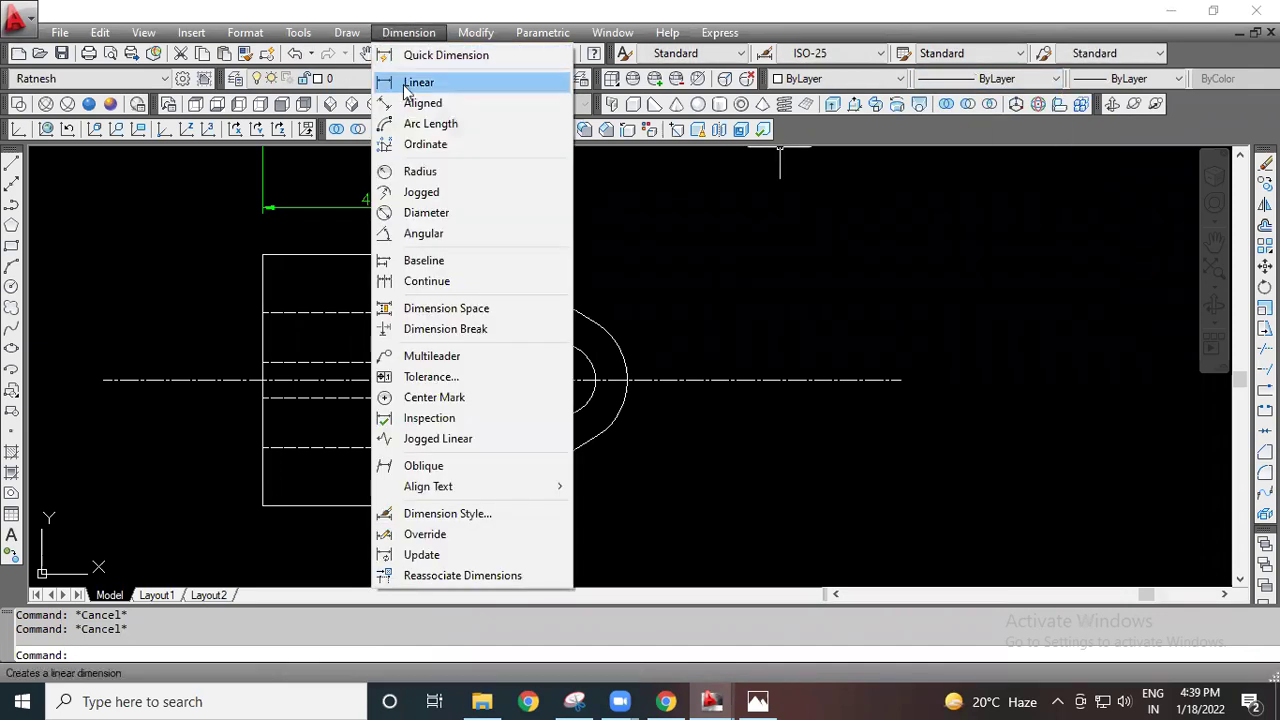
click(424, 212)
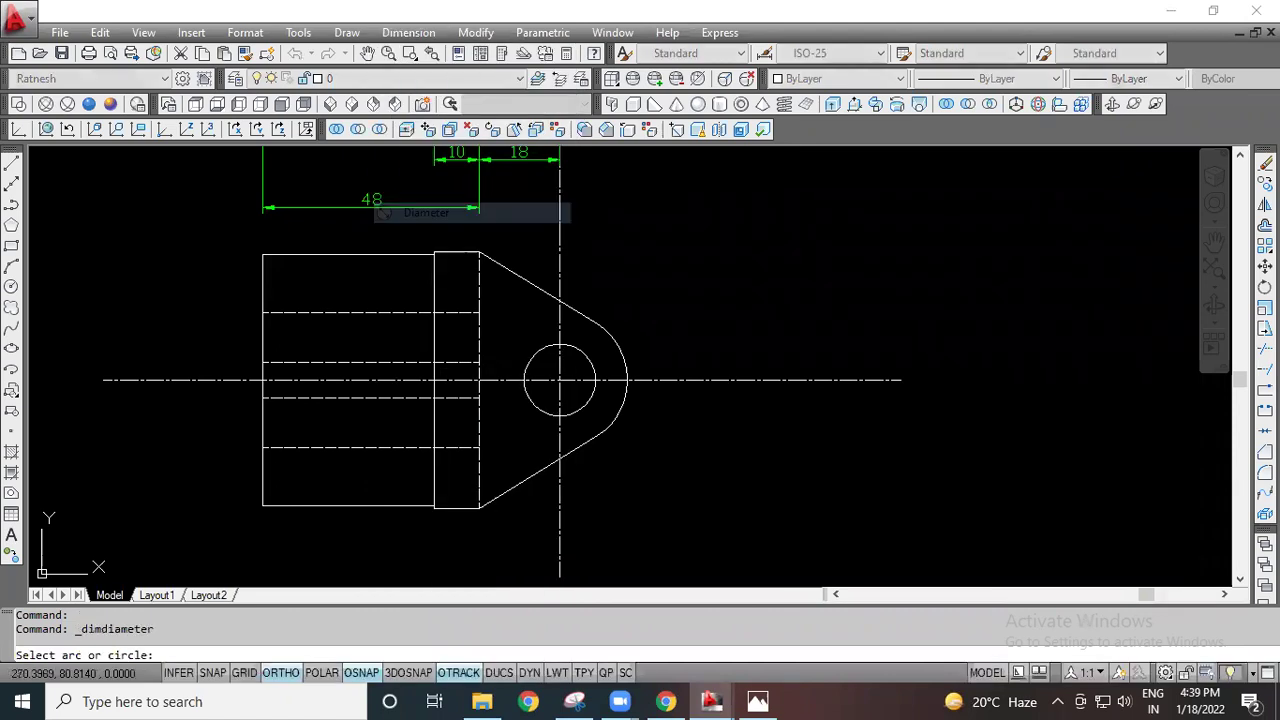
click(590, 361)
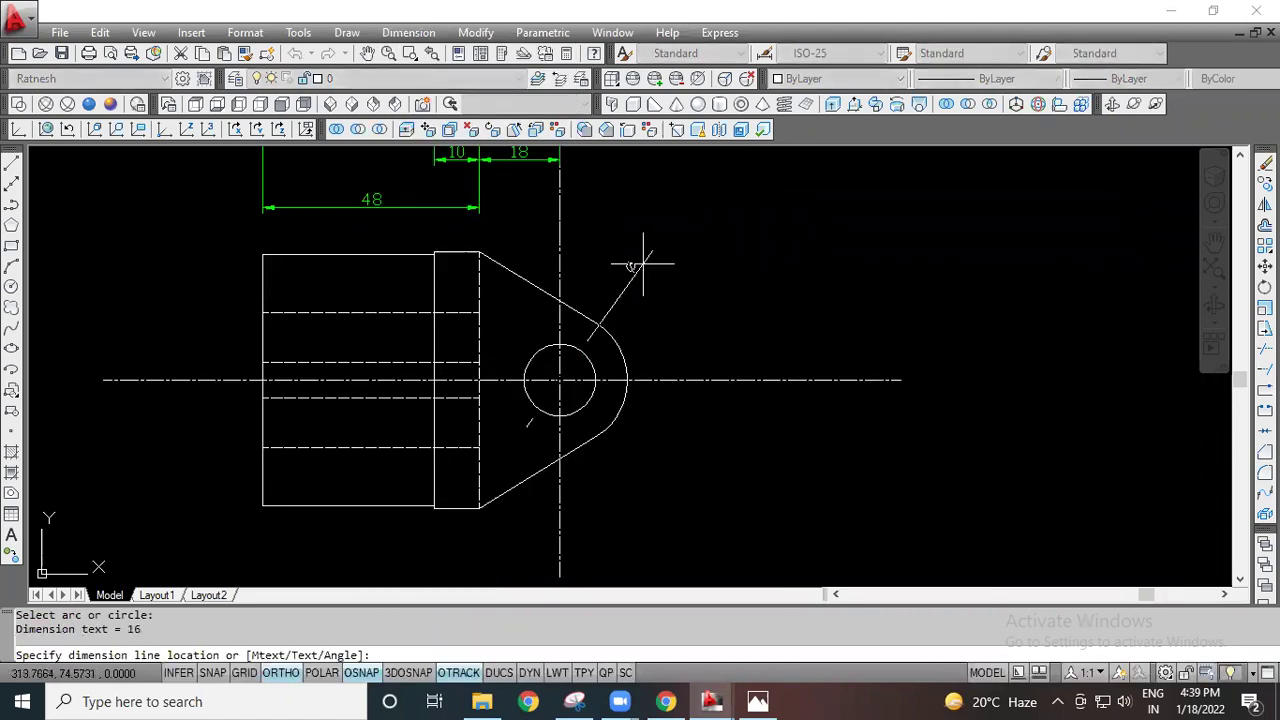
click(655, 254)
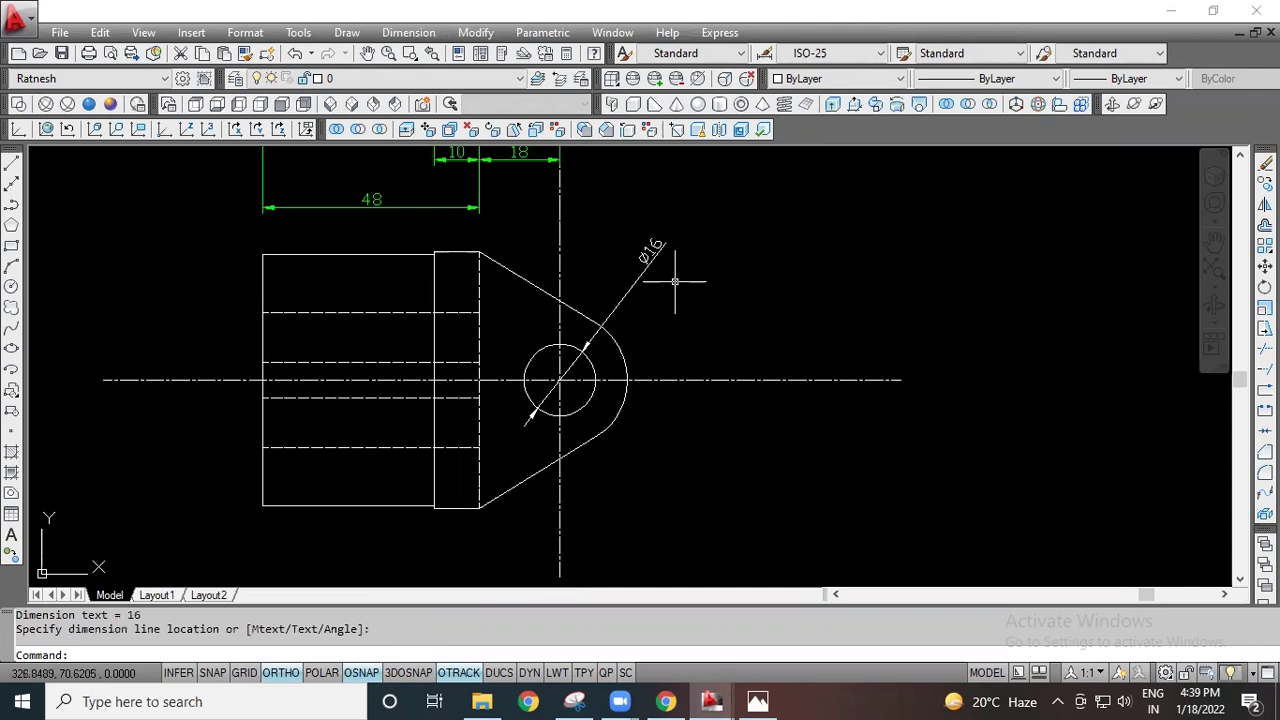
click(680, 222)
click(626, 278)
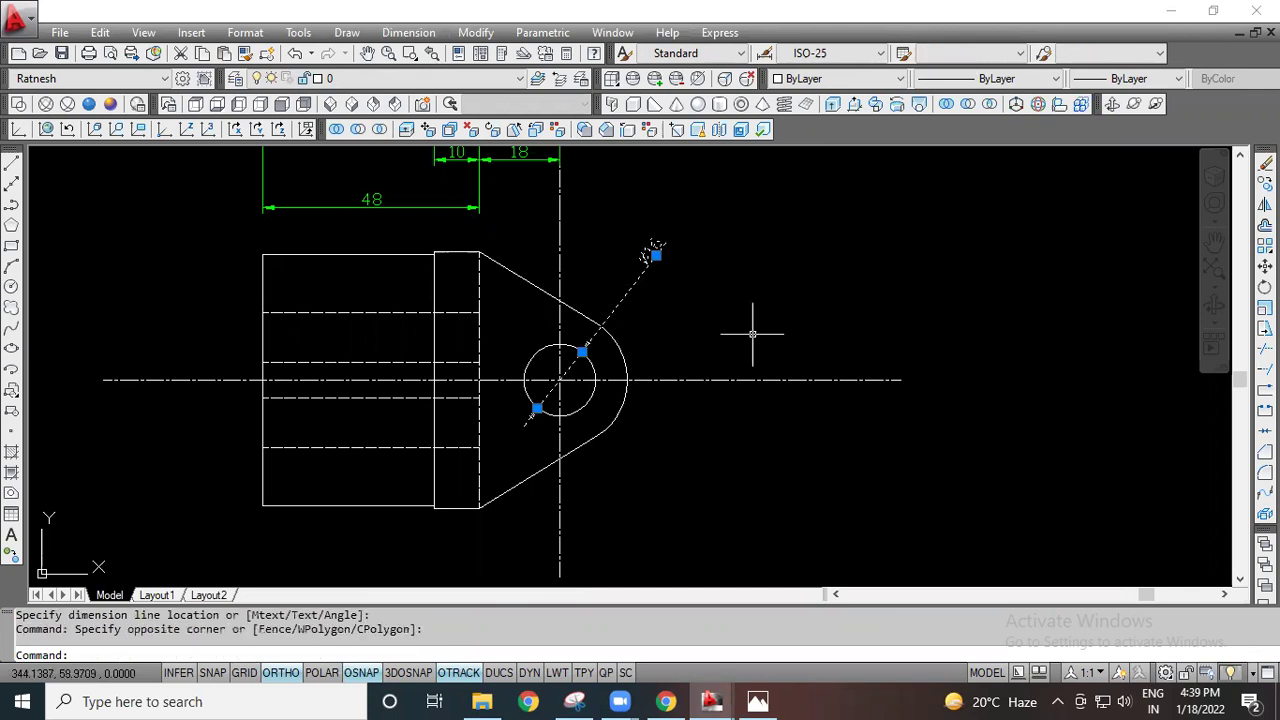
key(Delete)
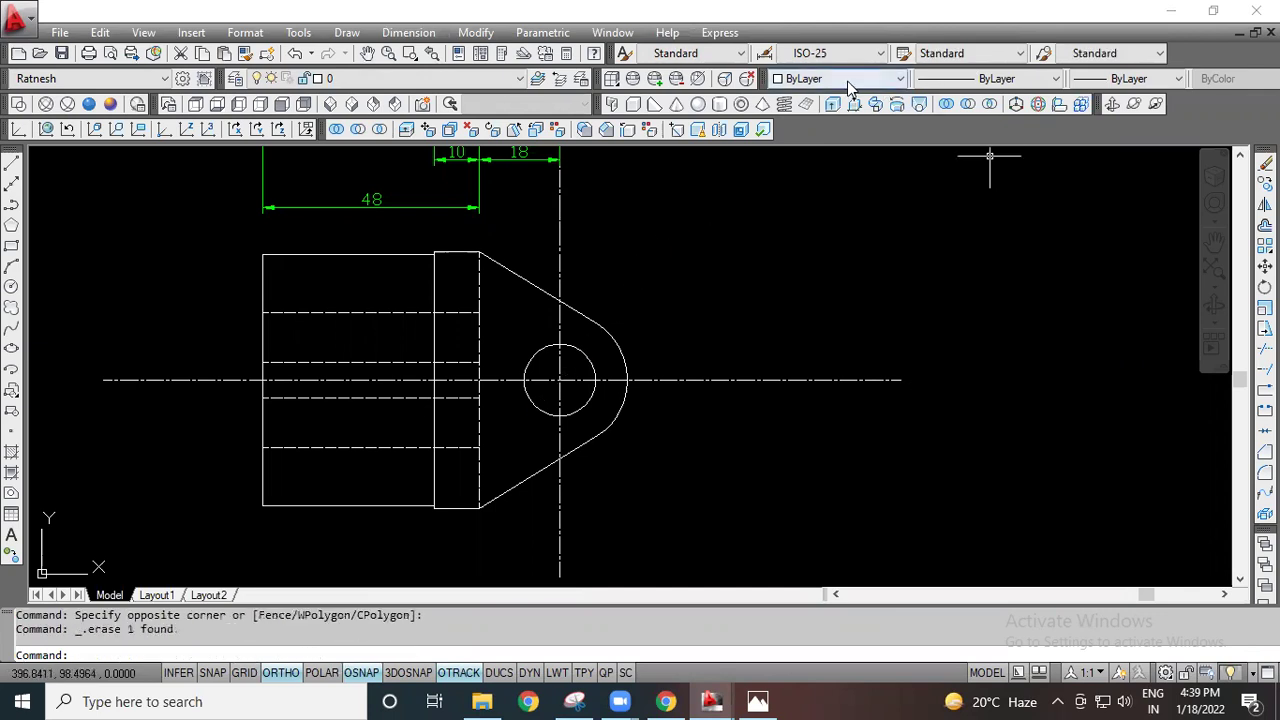
Step: Set the current object color to Green for dimensioning the lower view
click(848, 80)
click(800, 157)
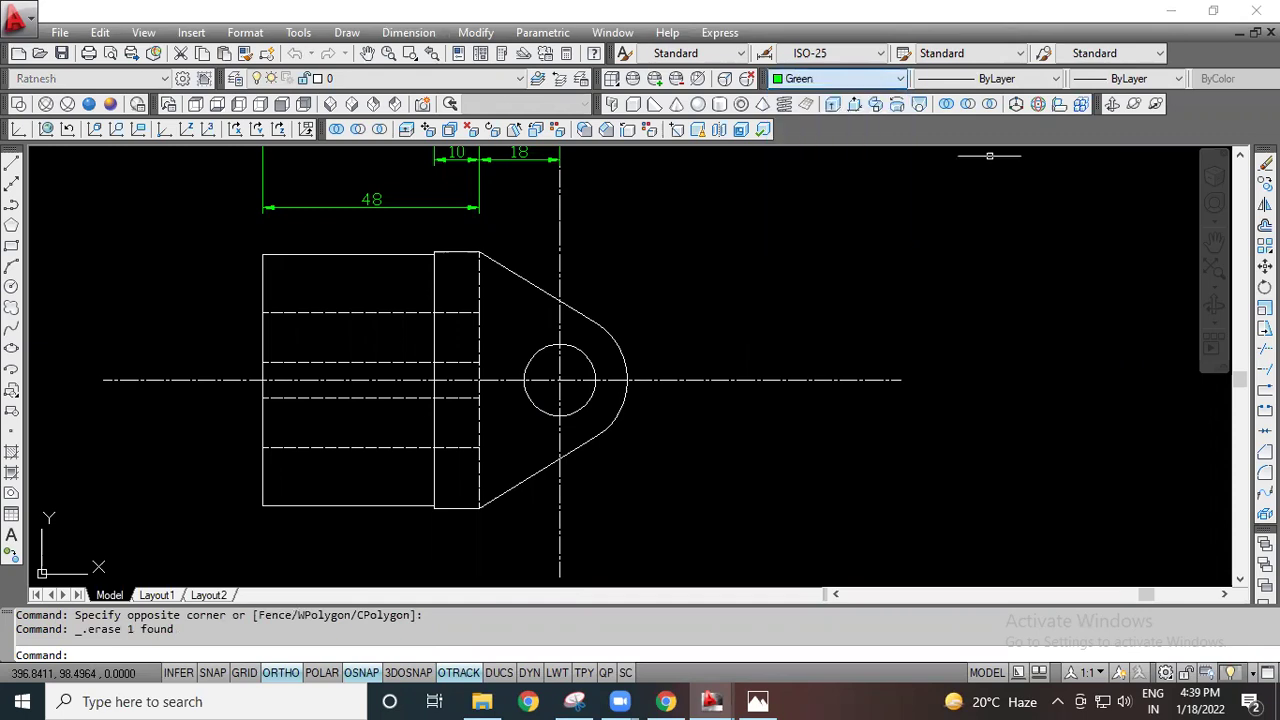